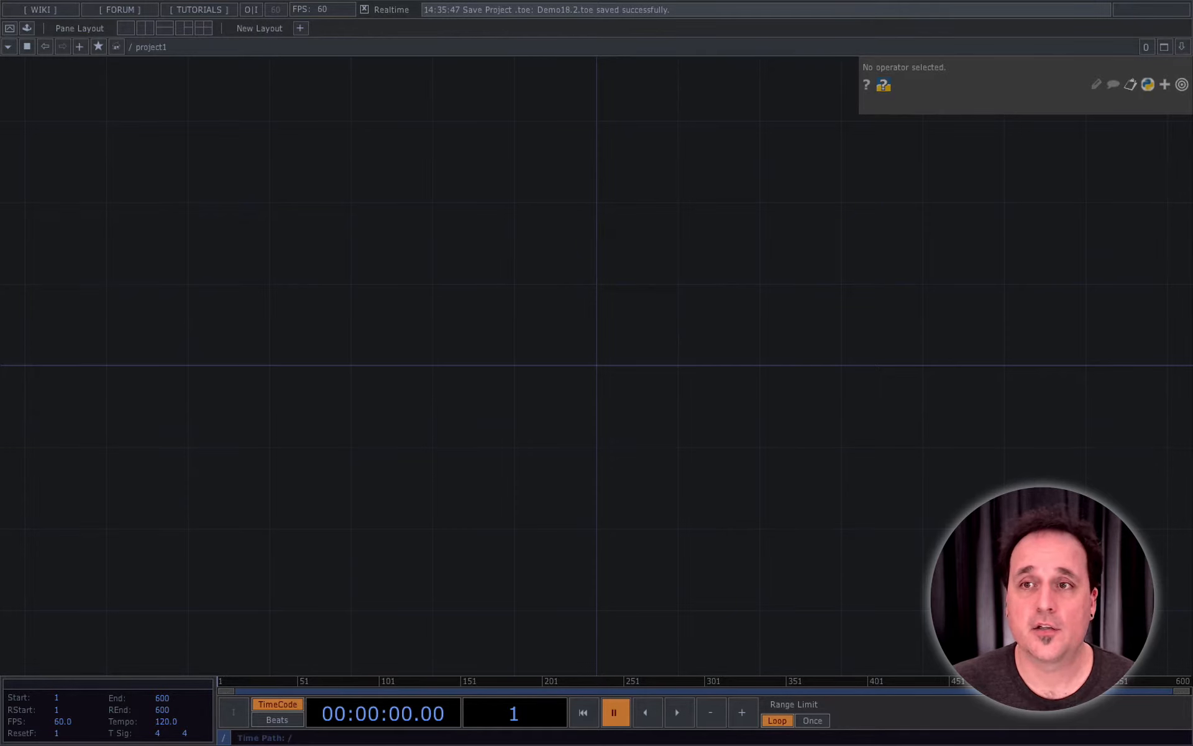
Add the audio file horizon_ending140bpm.wav to the network and rename its node afi_musique.
{"action": "left_click_drag", "start_coordinate": [320, 434], "coordinate": [281, 297]}
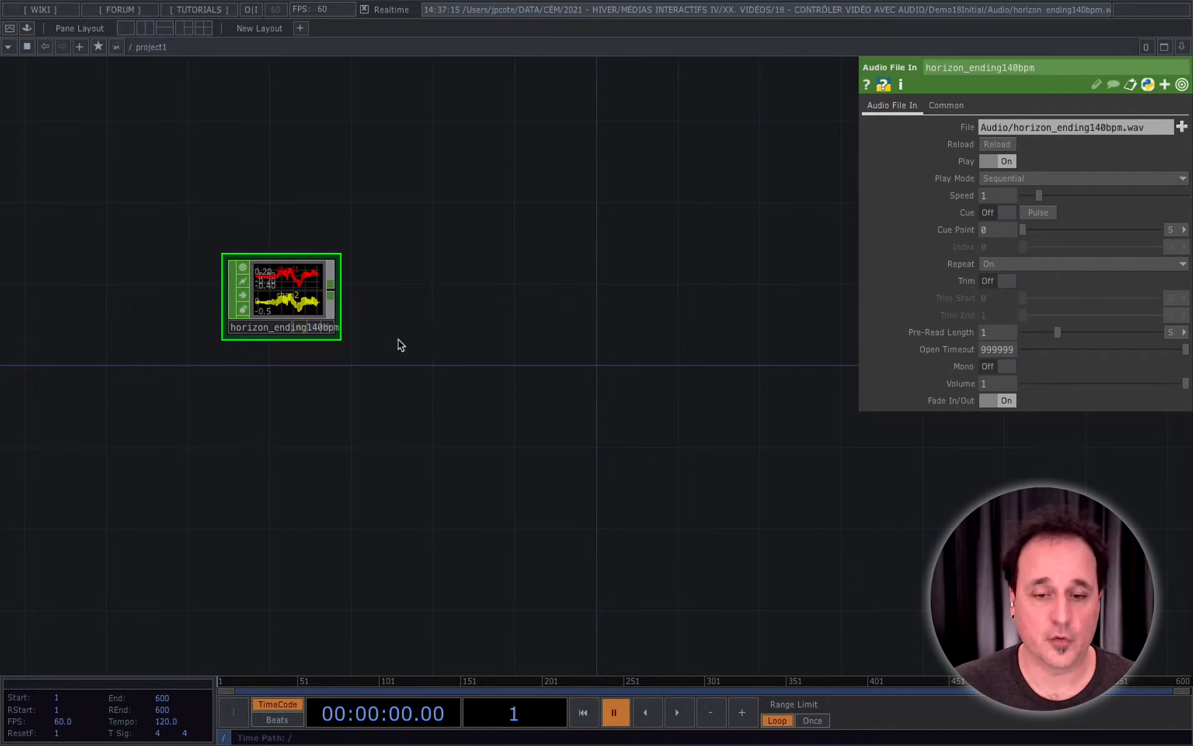
{"action": "scroll", "coordinate": [400, 344], "scroll_direction": "up", "scroll_amount": 3}
{"action": "left_click_drag", "start_coordinate": [349, 255], "coordinate": [461, 318]}
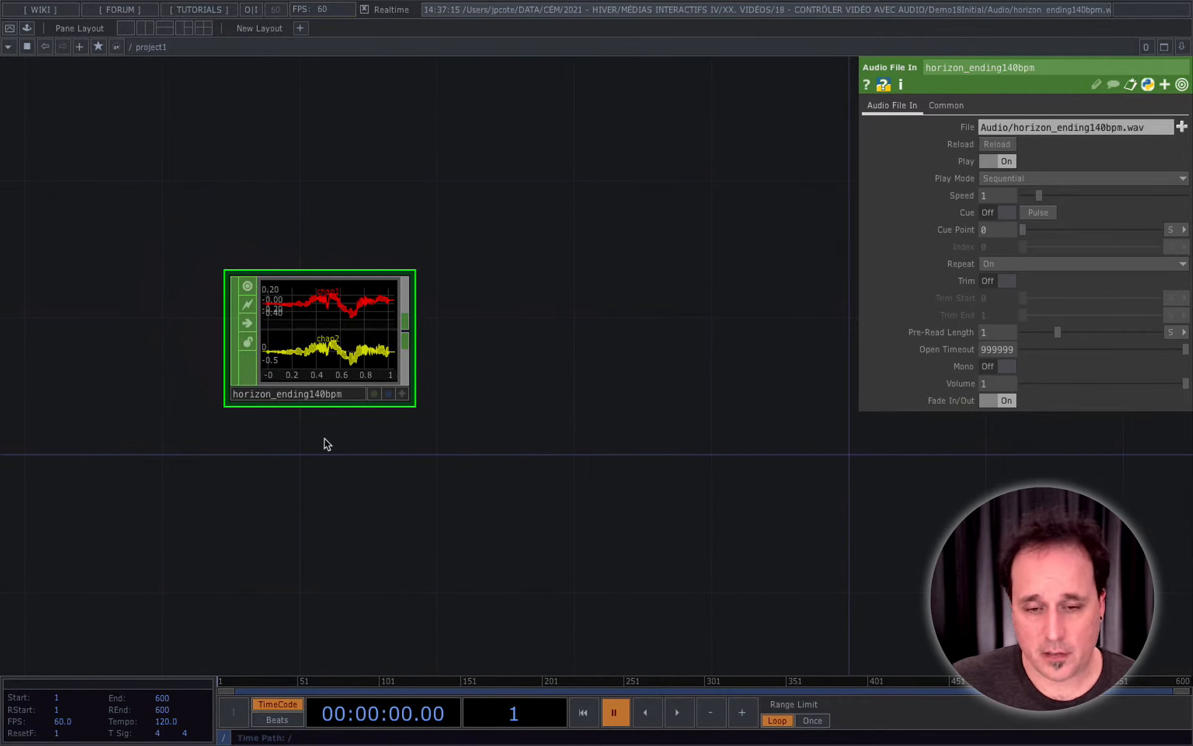
{"action": "double_click", "coordinate": [303, 395]}
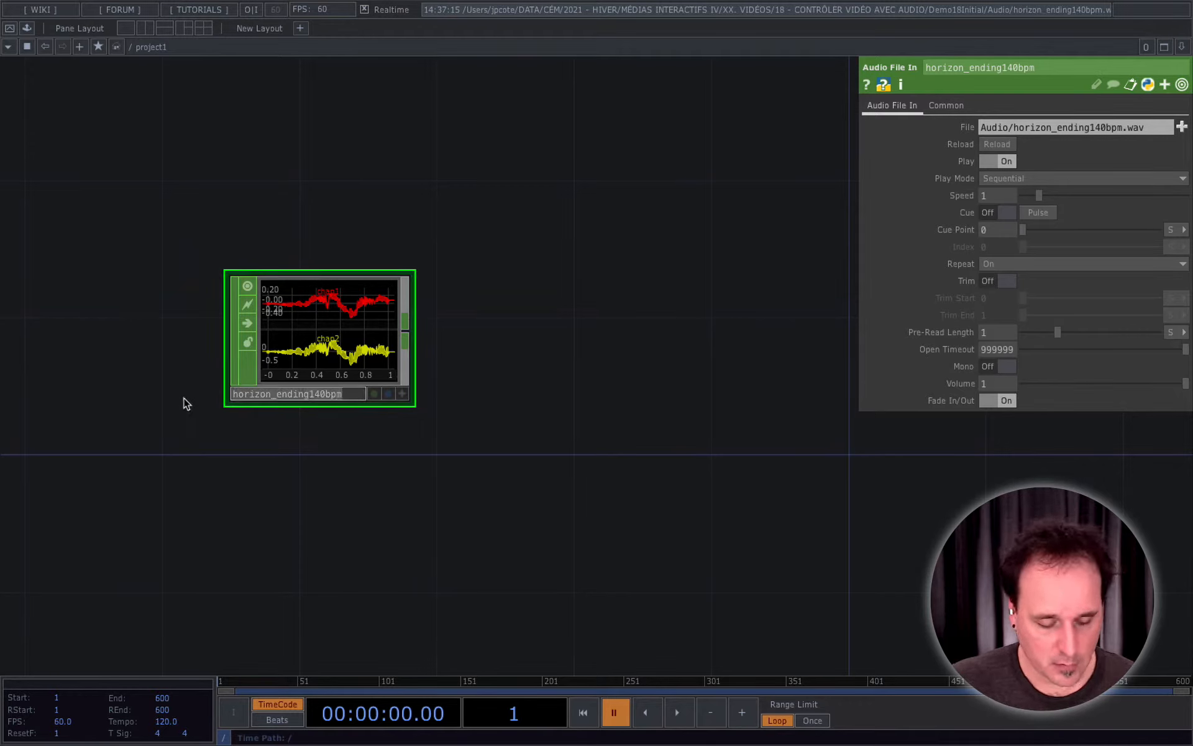
{"action": "type", "text": "afi"}
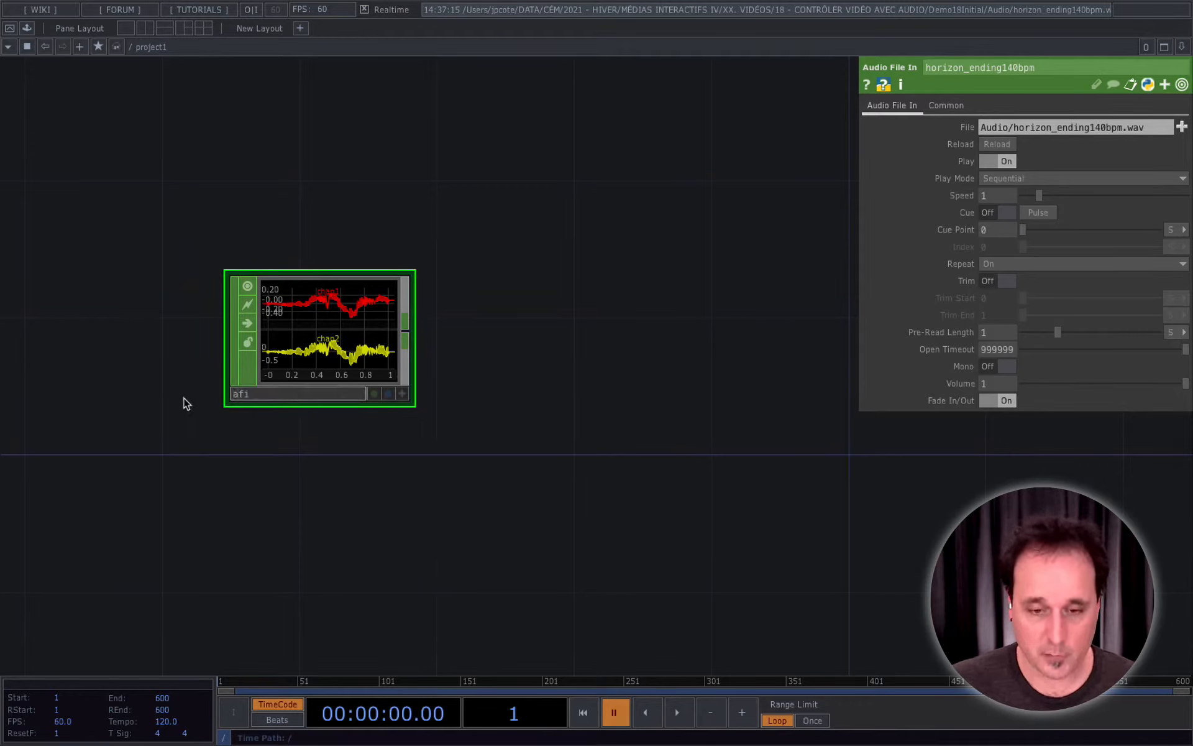
{"action": "type", "text": "_musique"}
{"action": "key", "text": "Return"}
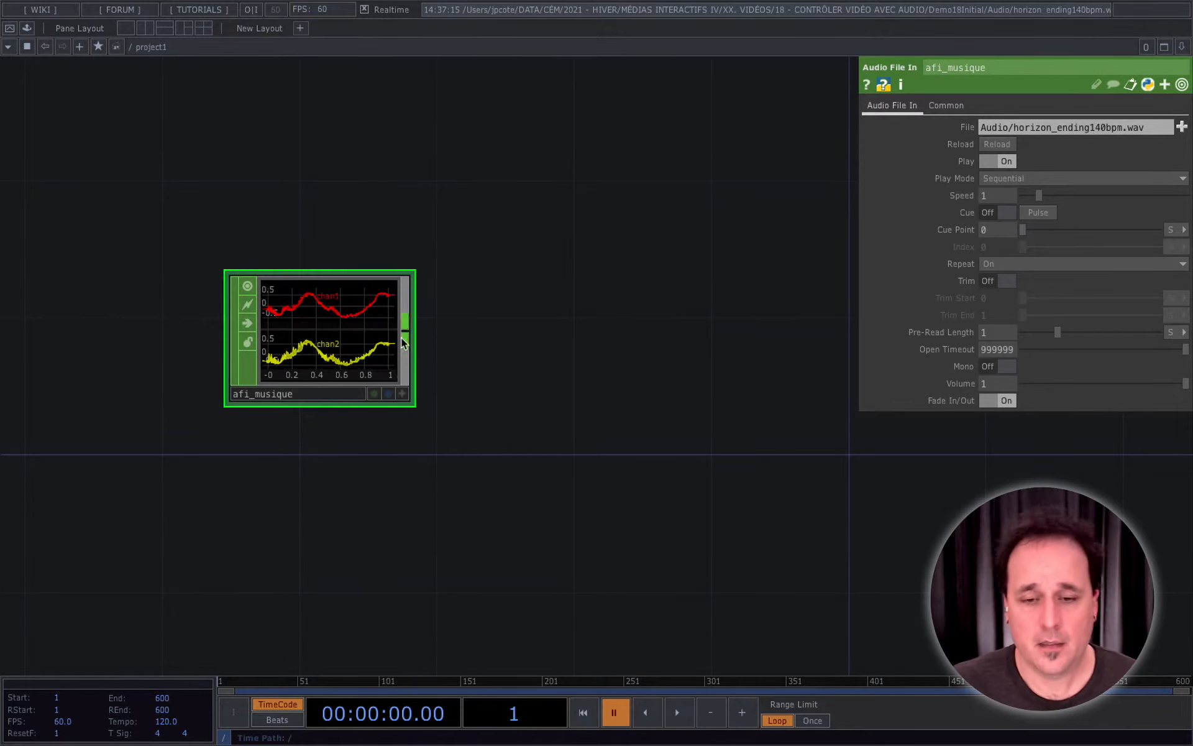
Add an Audio Device Out operator fed by afi_musique, placed above it, and rename it ado.
{"action": "left_click_drag", "start_coordinate": [338, 336], "coordinate": [240, 336]}
{"action": "left_click", "coordinate": [309, 339]}
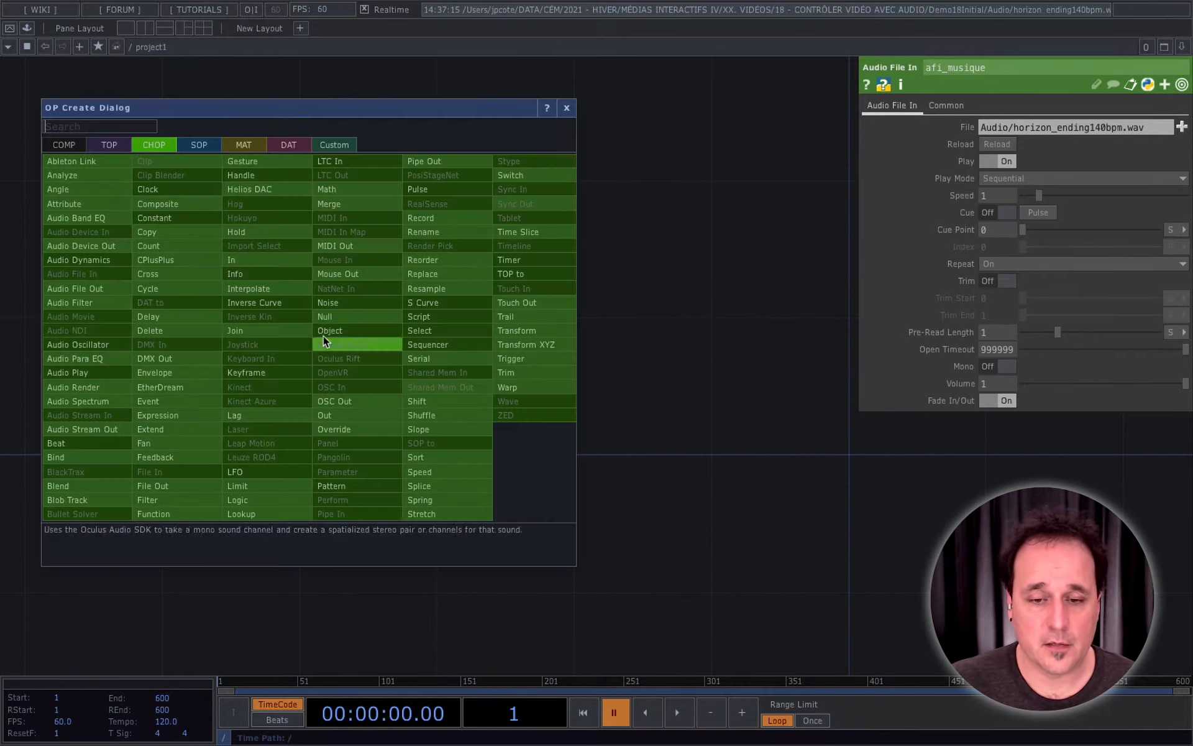
{"action": "type", "text": "aud"}
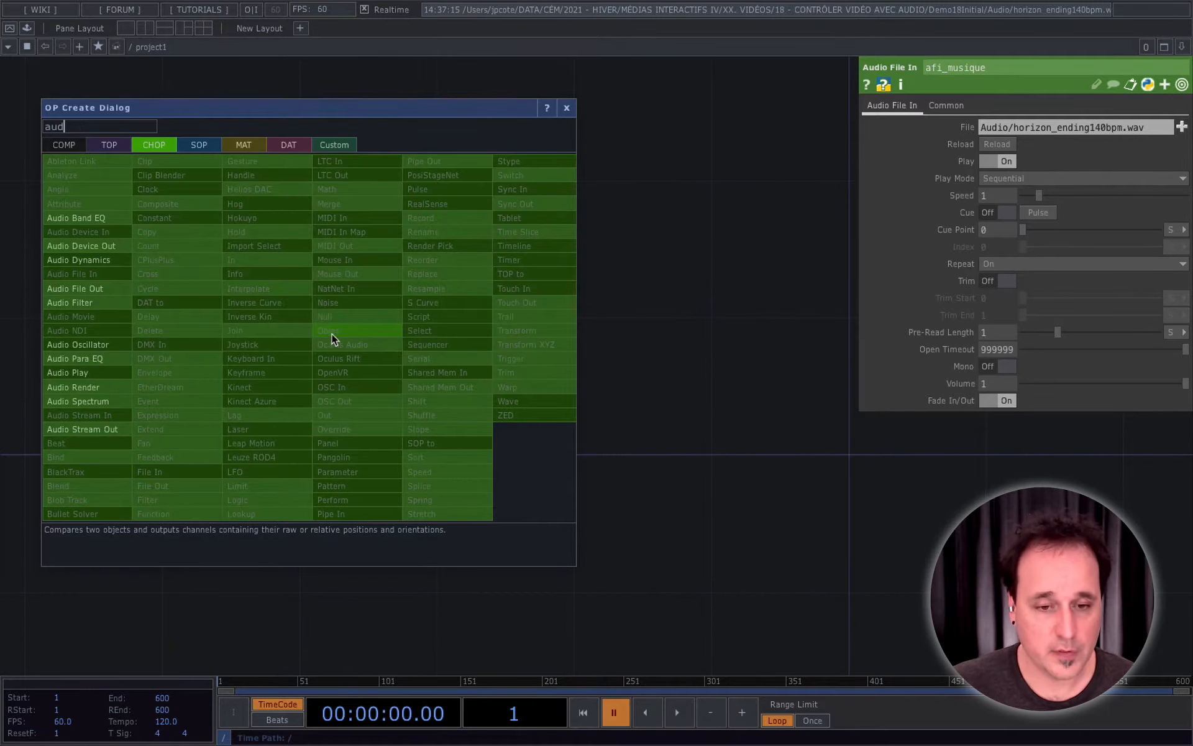
{"action": "left_click", "coordinate": [91, 246]}
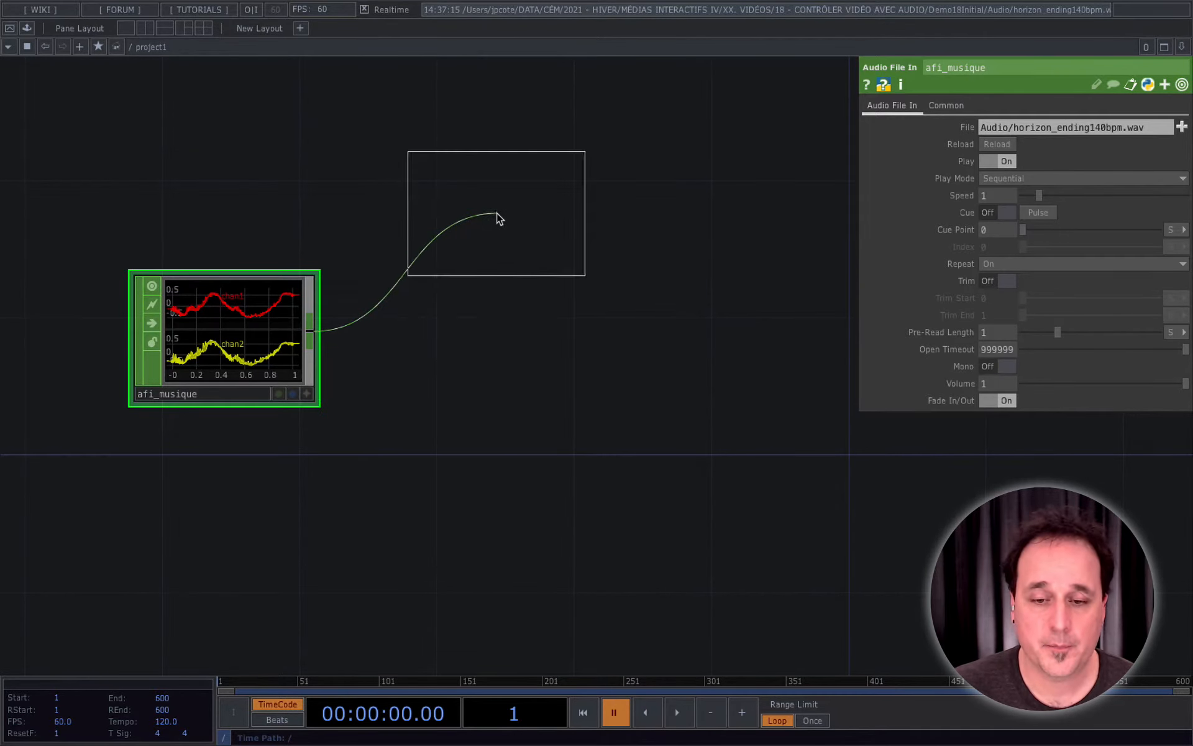
{"action": "left_click", "coordinate": [497, 215]}
{"action": "double_click", "coordinate": [495, 271]}
{"action": "type", "text": "ado"}
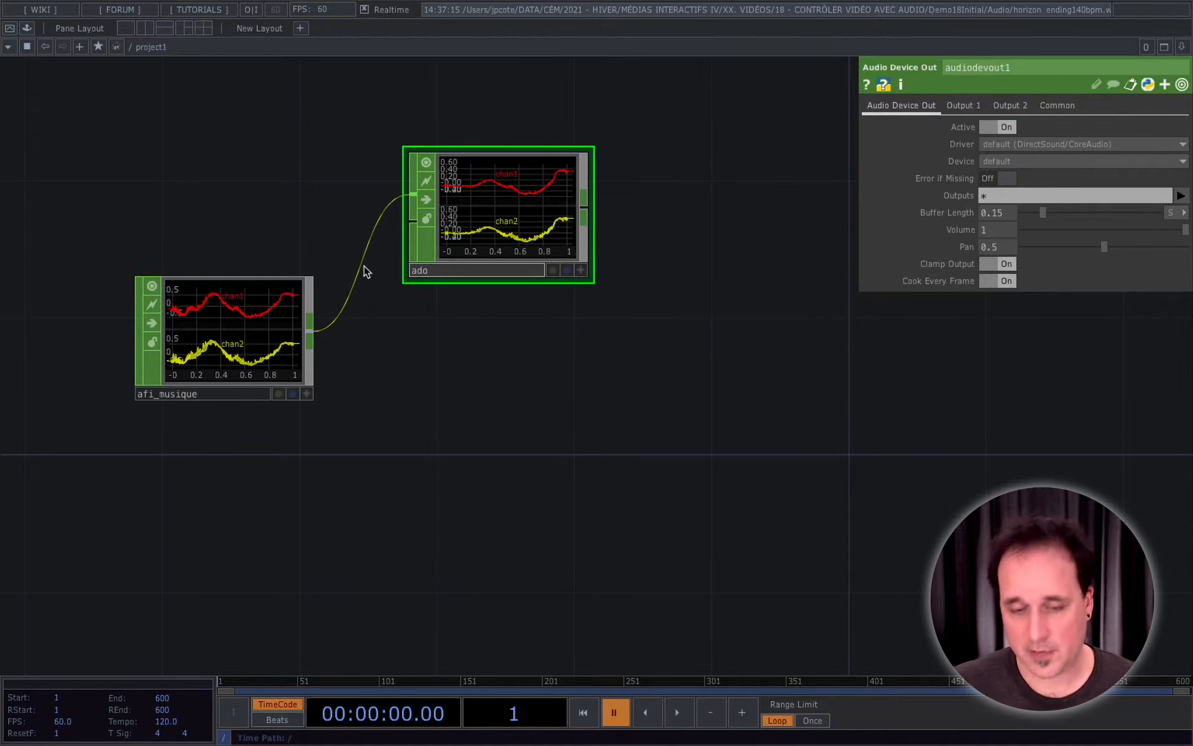
{"action": "key", "text": "Return"}
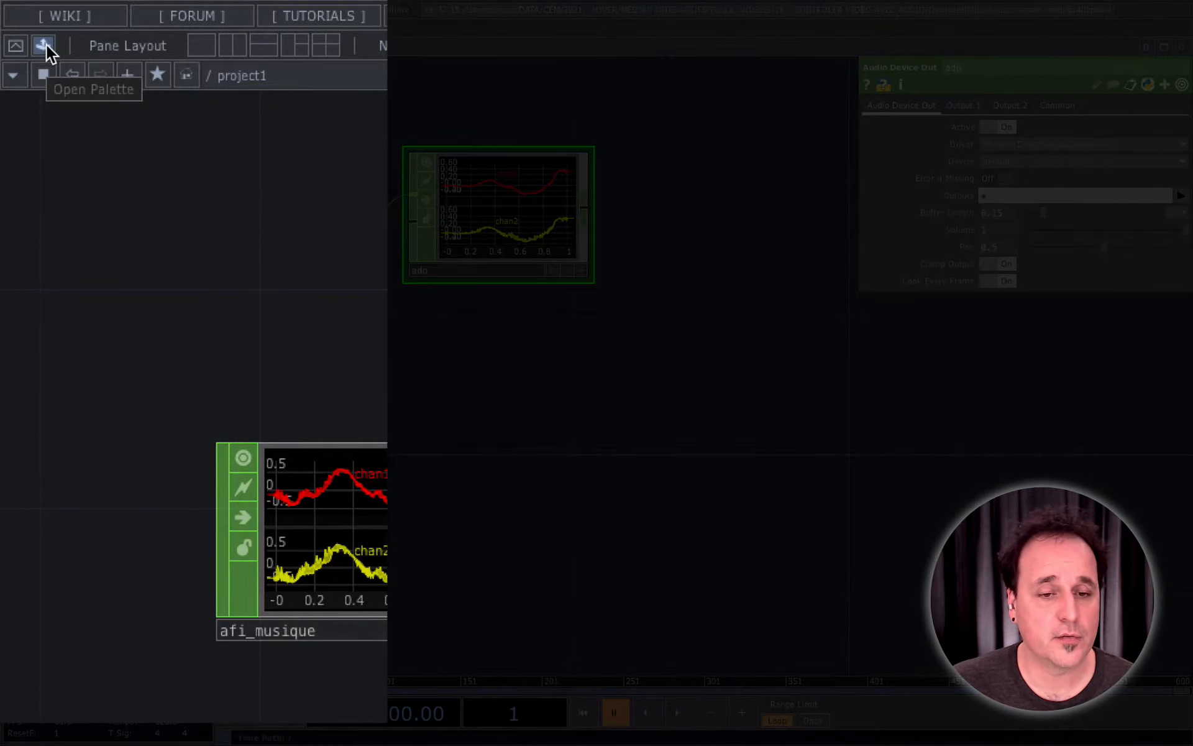
Place the analyseur_audio component from the palette's My Components Audio folder below the ado node, then close the palette.
{"action": "left_click", "coordinate": [46, 44]}
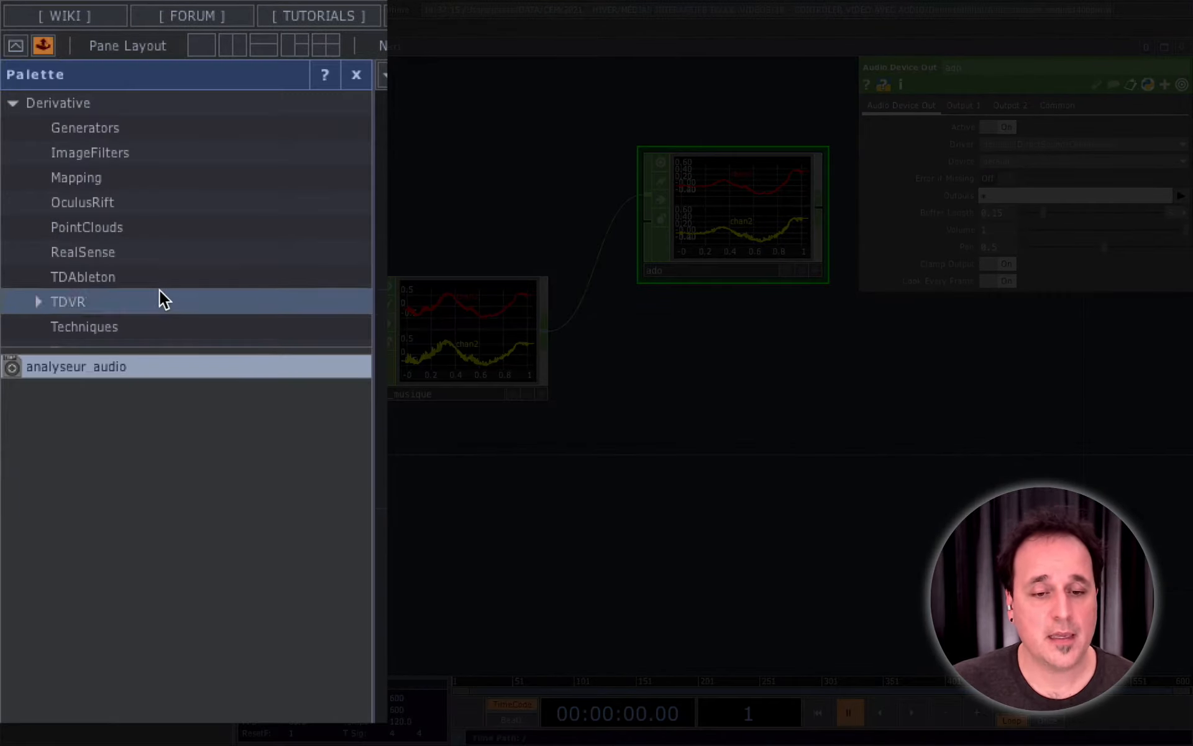
{"action": "left_click_drag", "start_coordinate": [141, 346], "coordinate": [133, 603]}
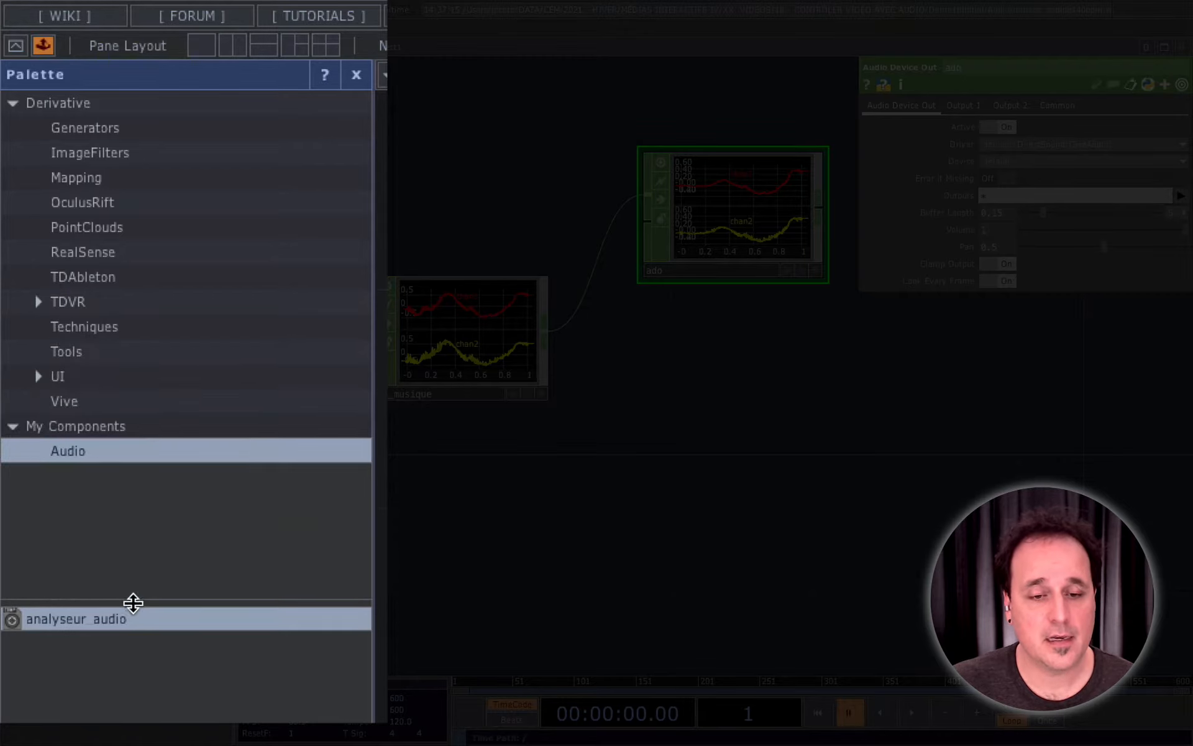
{"action": "left_click", "coordinate": [42, 429]}
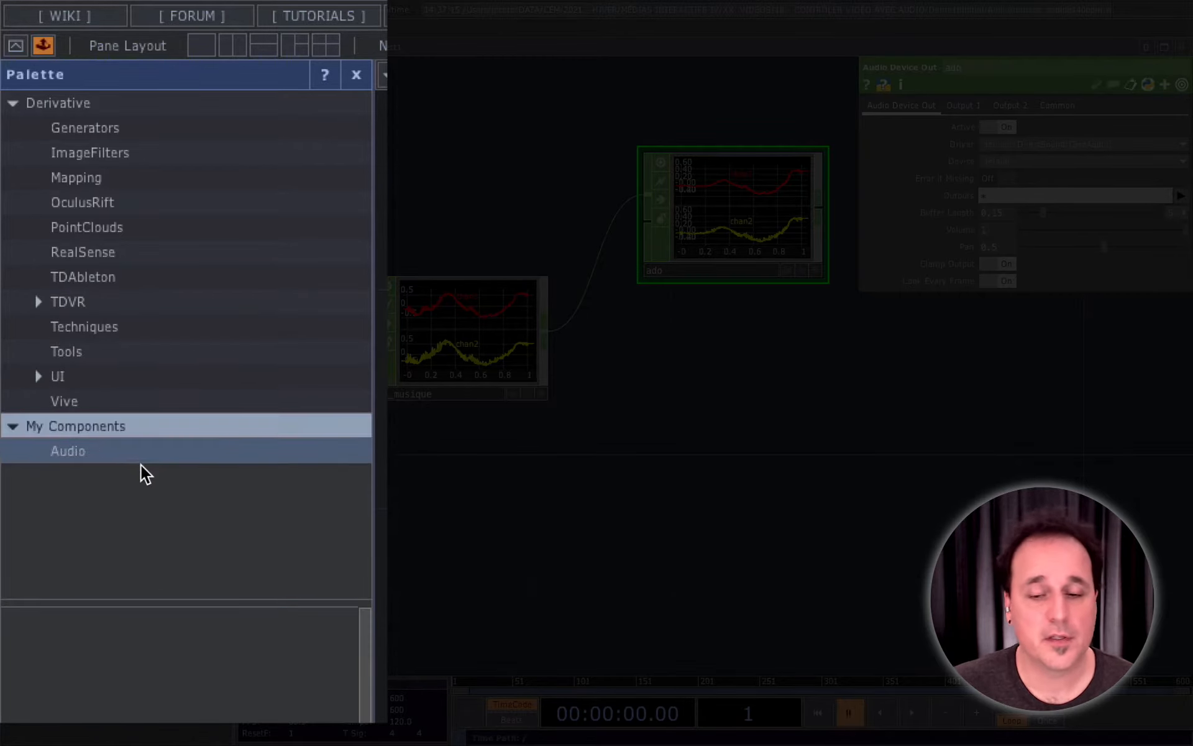
{"action": "left_click", "coordinate": [115, 453]}
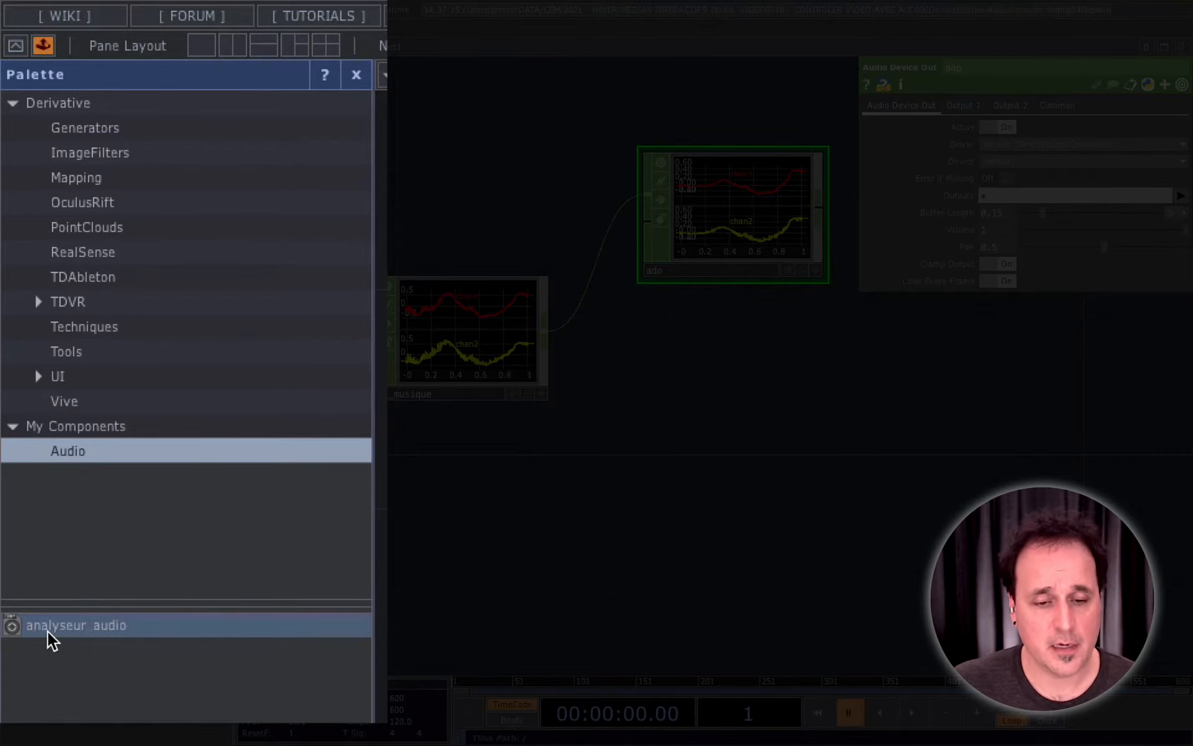
{"action": "left_click_drag", "start_coordinate": [48, 628], "coordinate": [732, 426]}
{"action": "left_click_drag", "start_coordinate": [798, 348], "coordinate": [717, 439]}
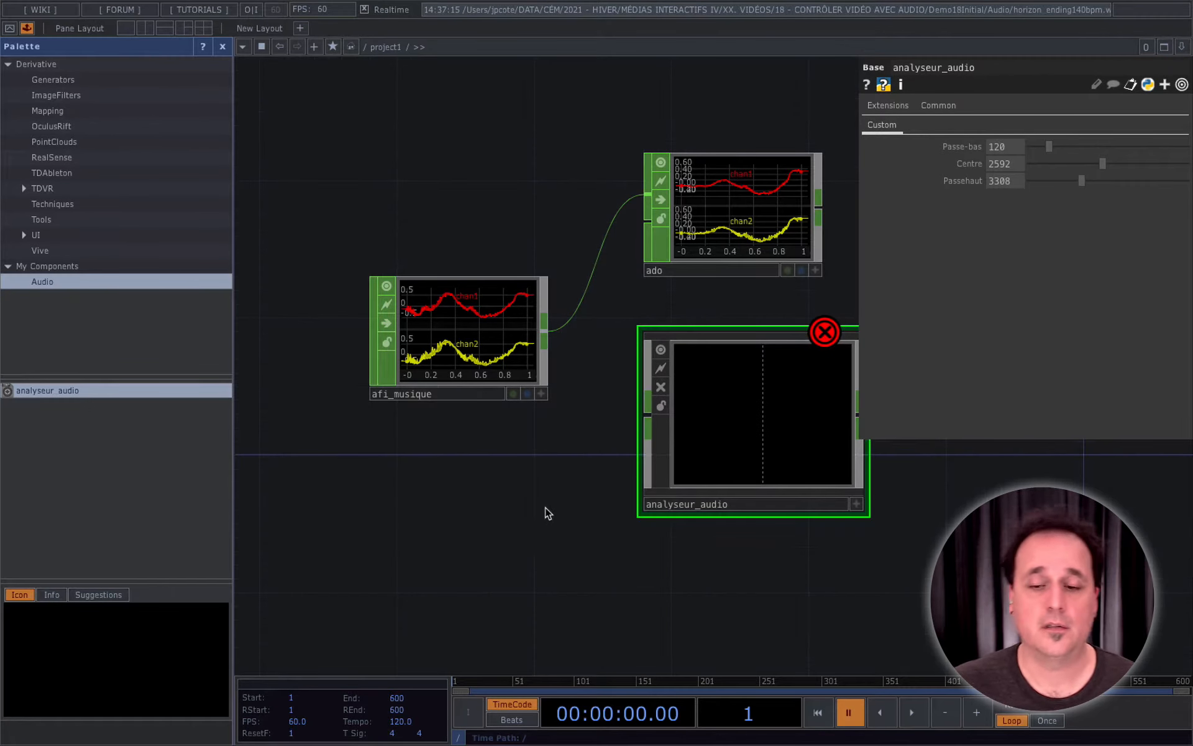
{"action": "left_click_drag", "start_coordinate": [541, 513], "coordinate": [440, 506]}
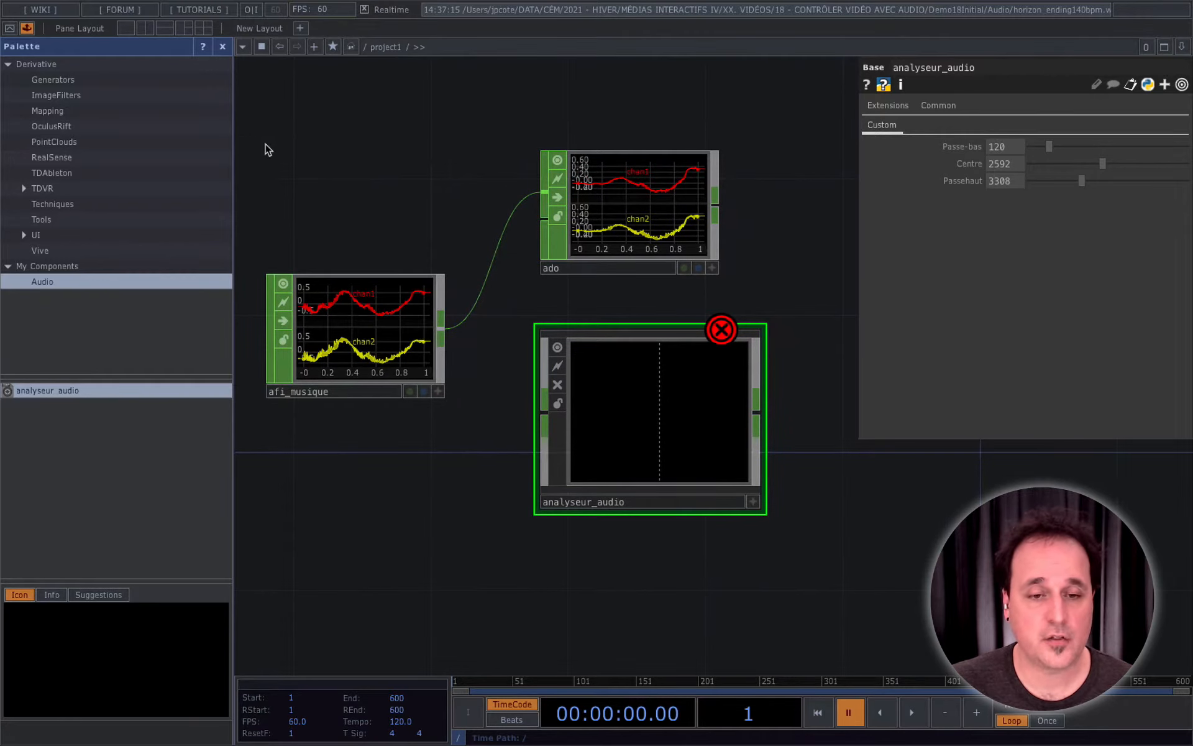
{"action": "left_click", "coordinate": [222, 49]}
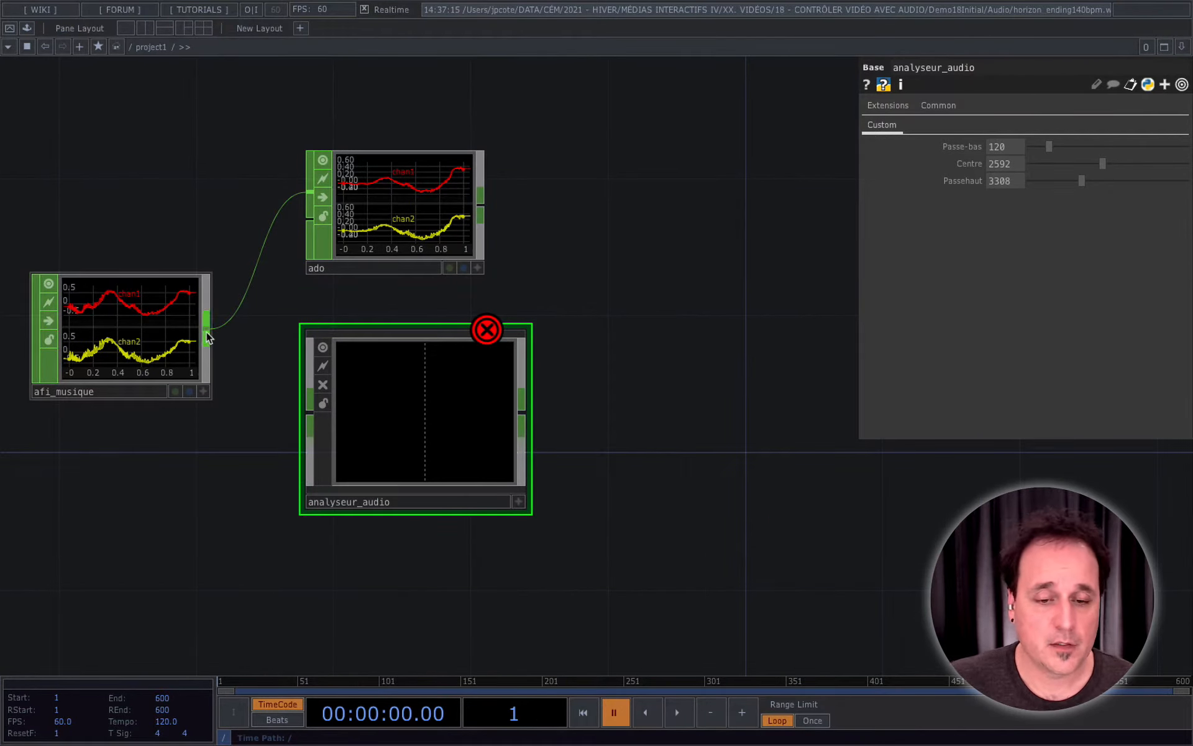
Connect afi_musique's output to the analyseur_audio input, then go inside the component and back out to refresh it.
{"action": "left_click_drag", "start_coordinate": [208, 337], "coordinate": [303, 411]}
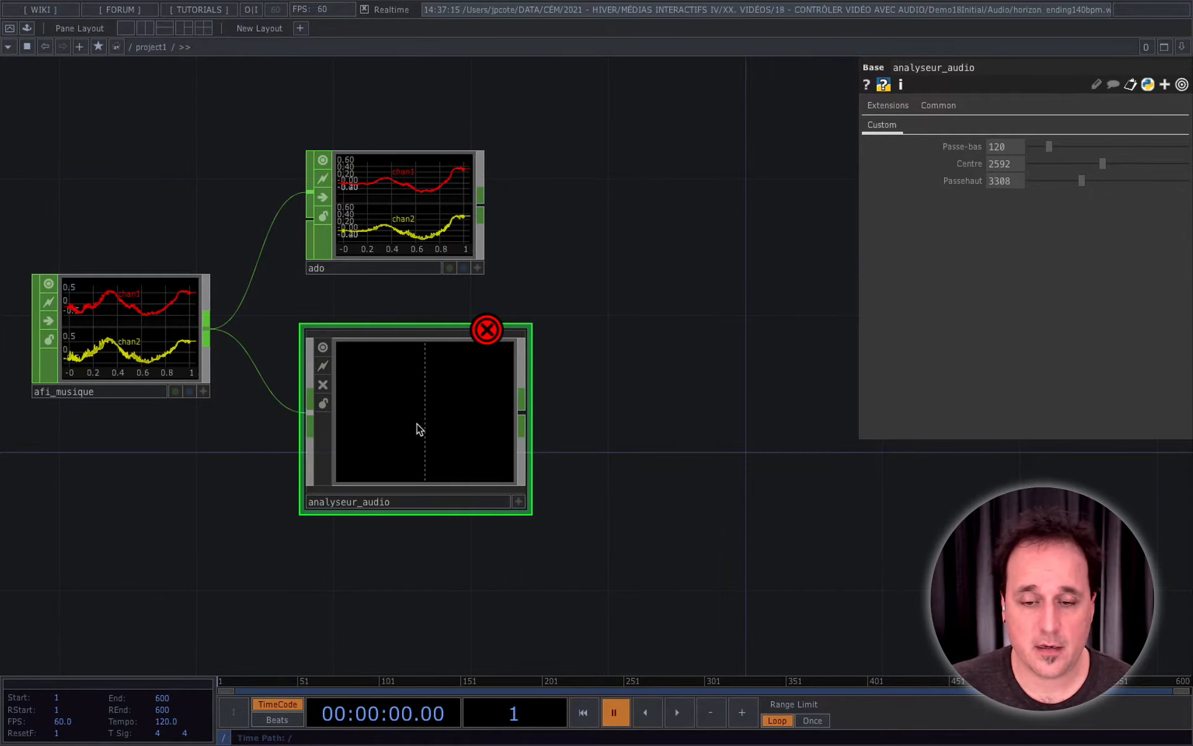
{"action": "key", "text": "i"}
{"action": "key", "text": "u"}
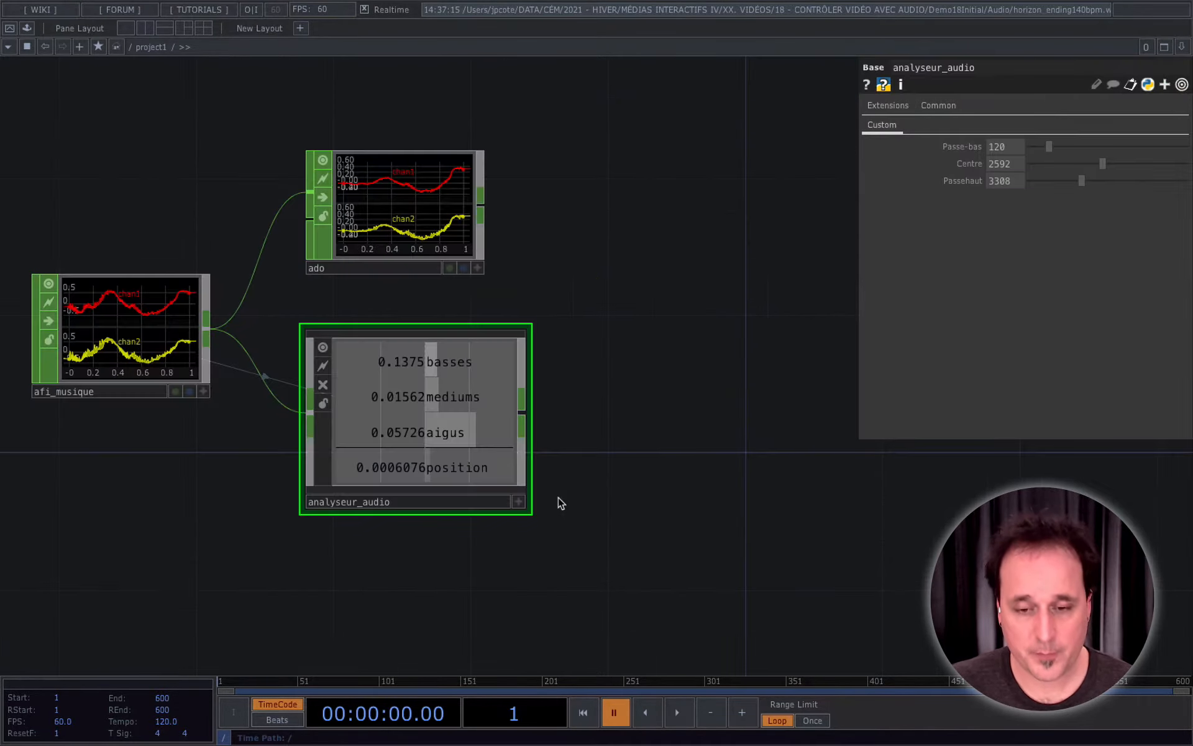
{"action": "scroll", "coordinate": [637, 453], "scroll_direction": "down", "scroll_amount": 2}
{"action": "scroll", "coordinate": [638, 454], "scroll_direction": "down", "scroll_amount": 2}
{"action": "left_click_drag", "start_coordinate": [652, 440], "coordinate": [549, 411]}
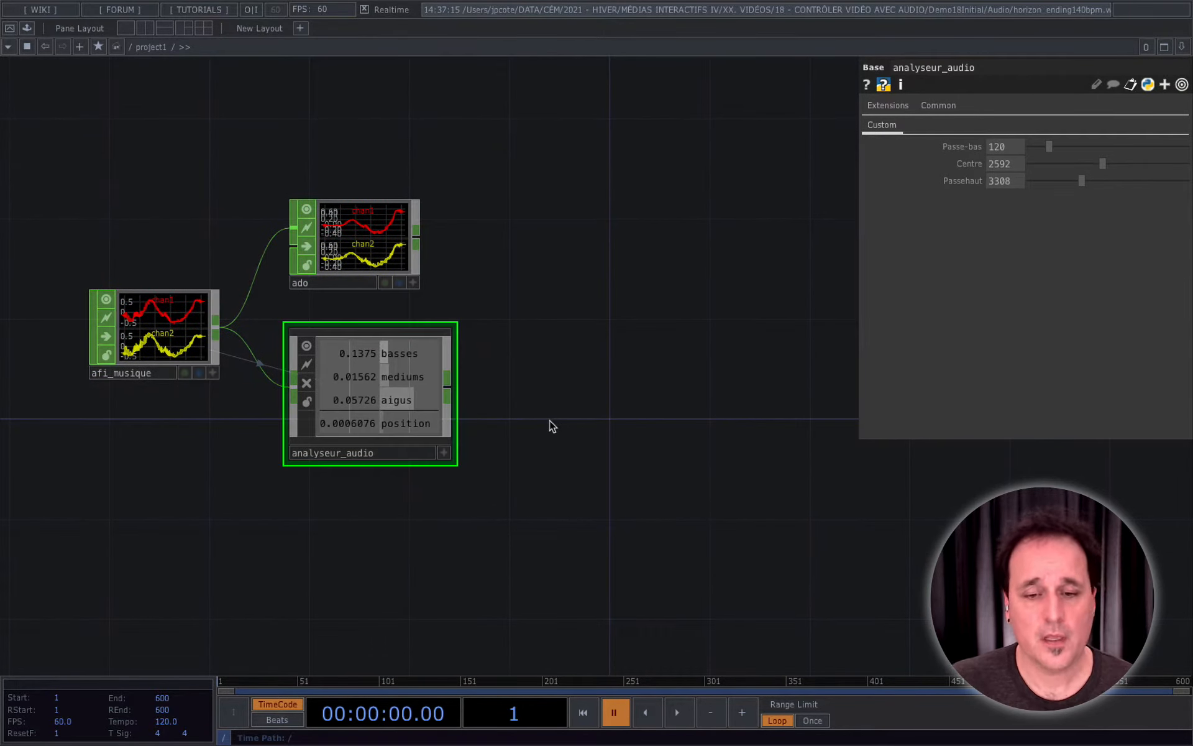
Set the play mode of afi_musique to Locked to Timeline.
{"action": "left_click", "coordinate": [164, 324]}
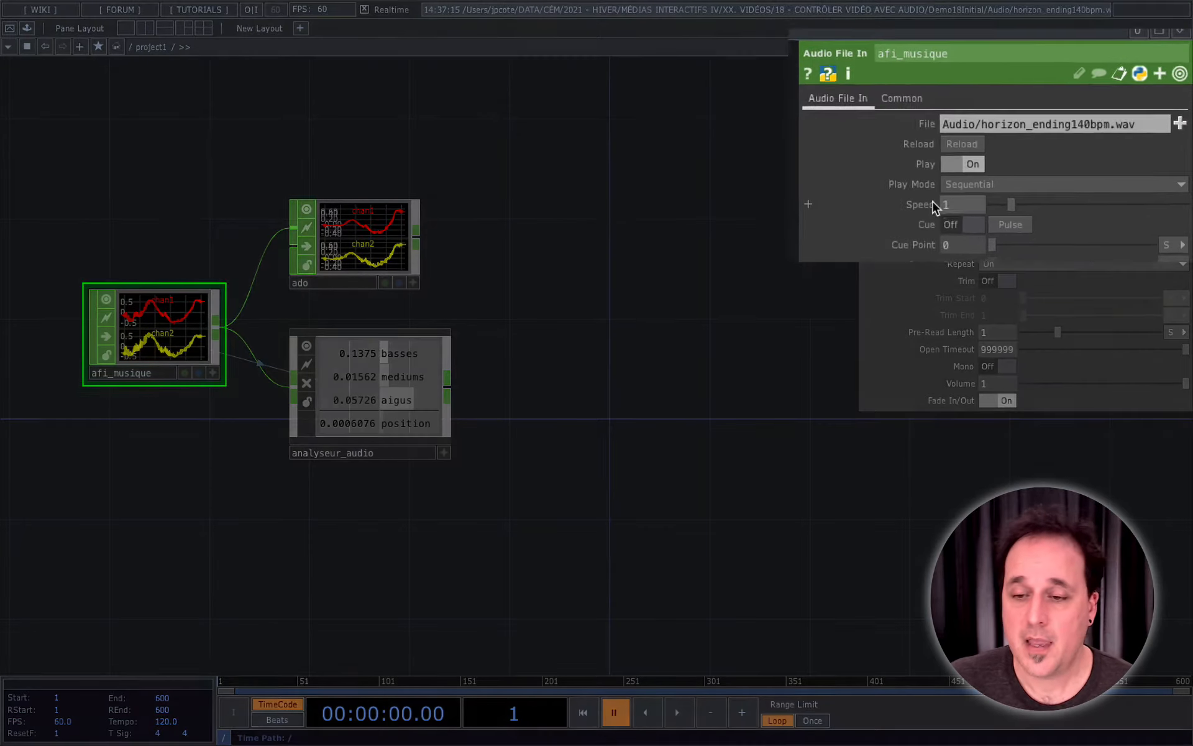
{"action": "left_click", "coordinate": [925, 215]}
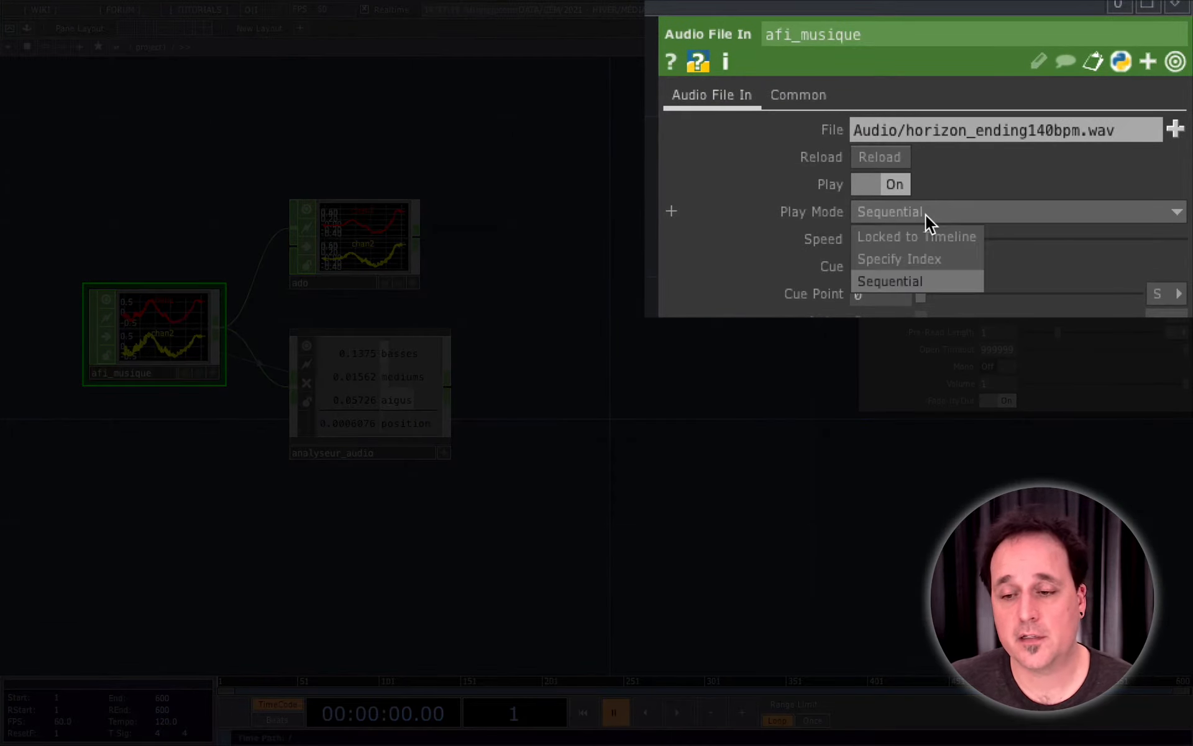
{"action": "left_click", "coordinate": [970, 249]}
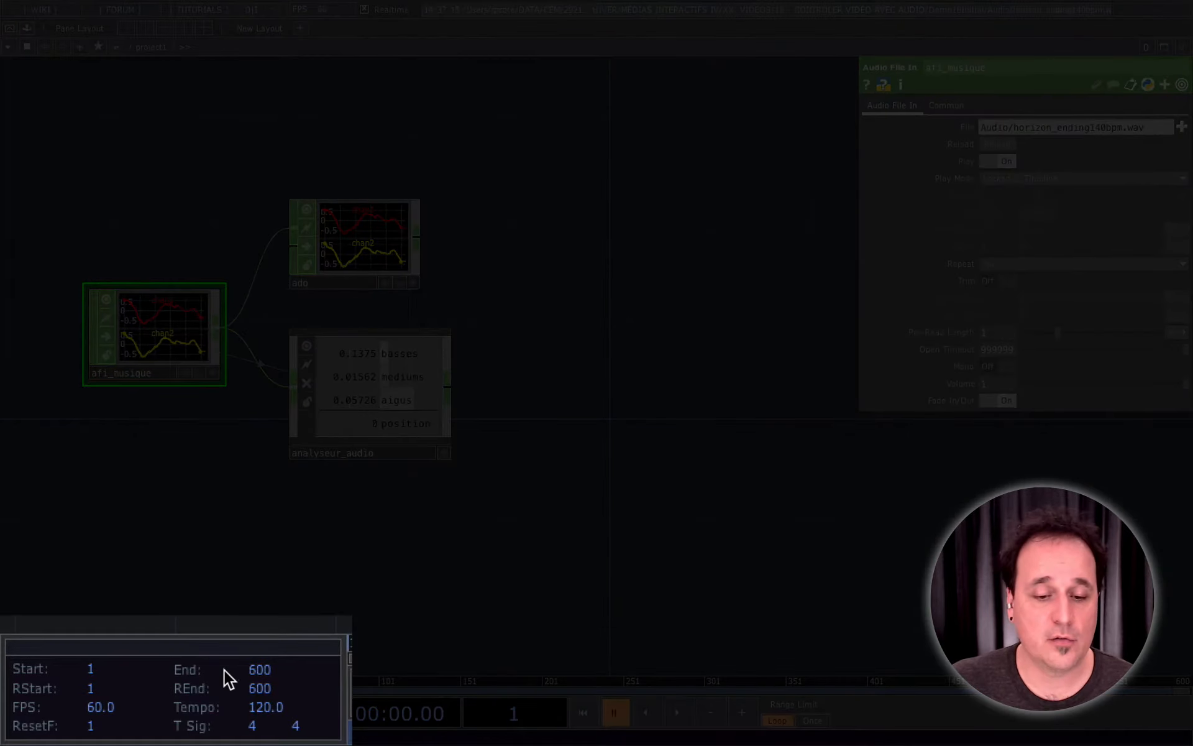
Set both the timeline's end frame and its range end to 3292.
{"action": "left_click", "coordinate": [268, 670]}
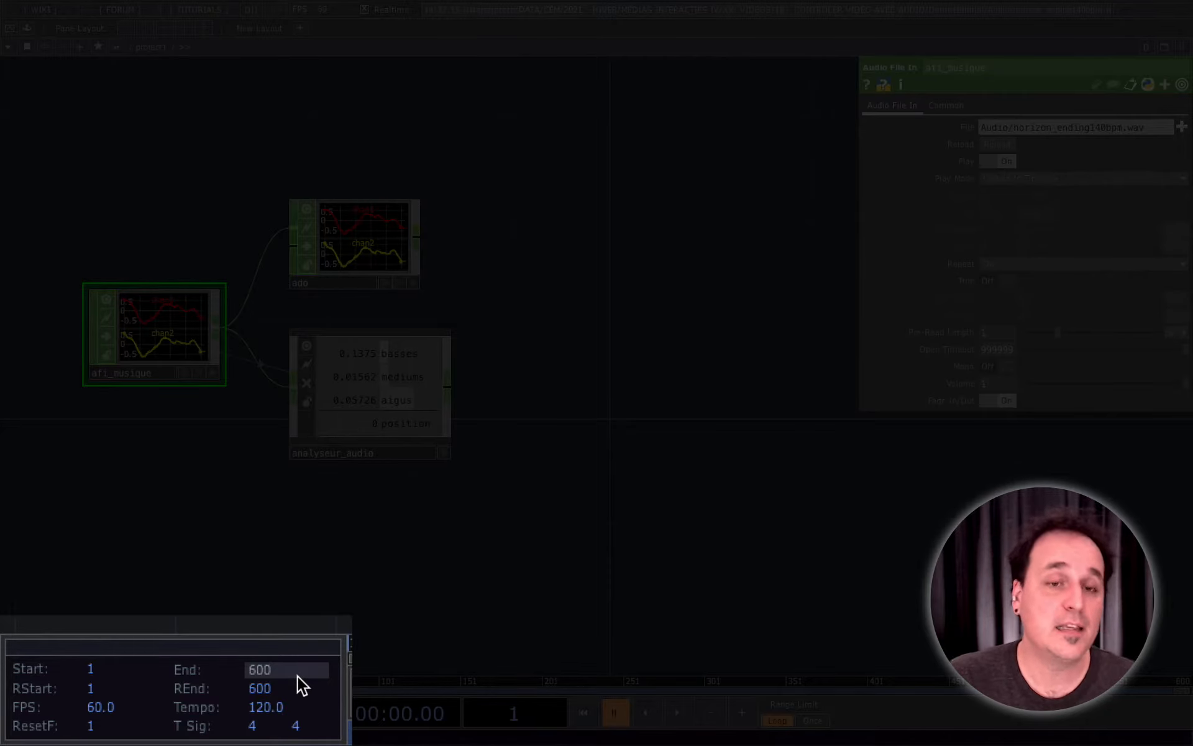
{"action": "left_click", "coordinate": [290, 670]}
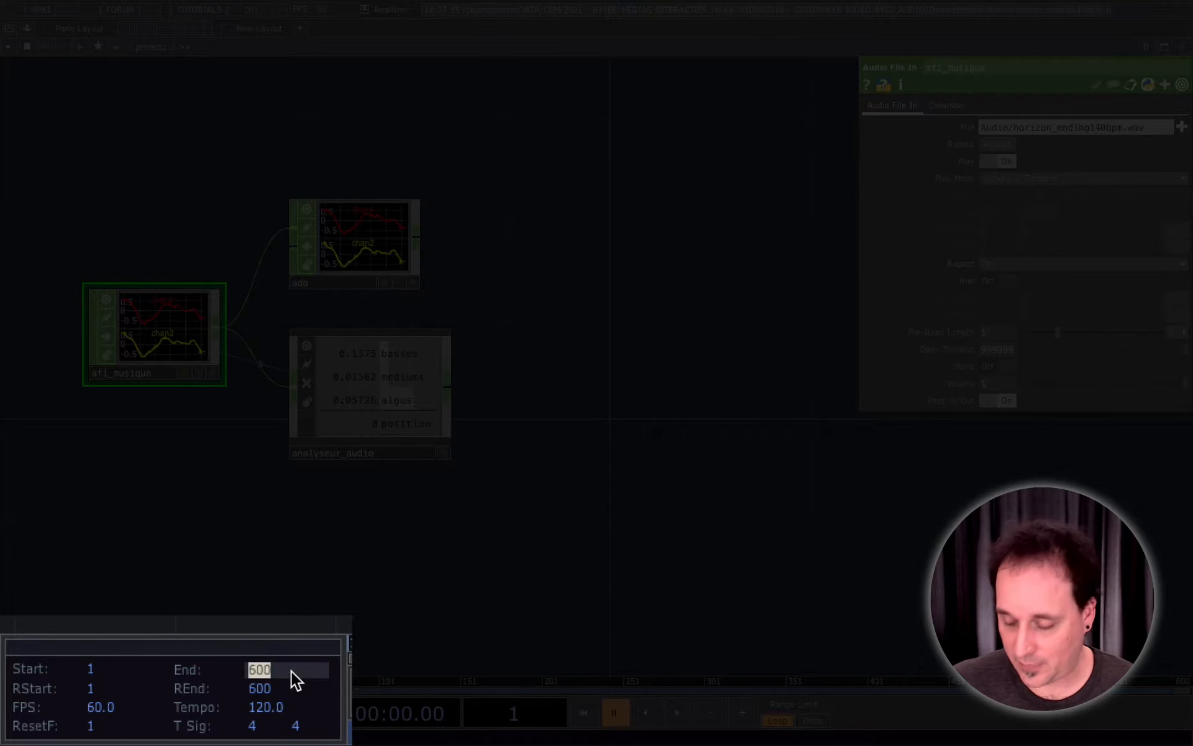
{"action": "type", "text": "3292"}
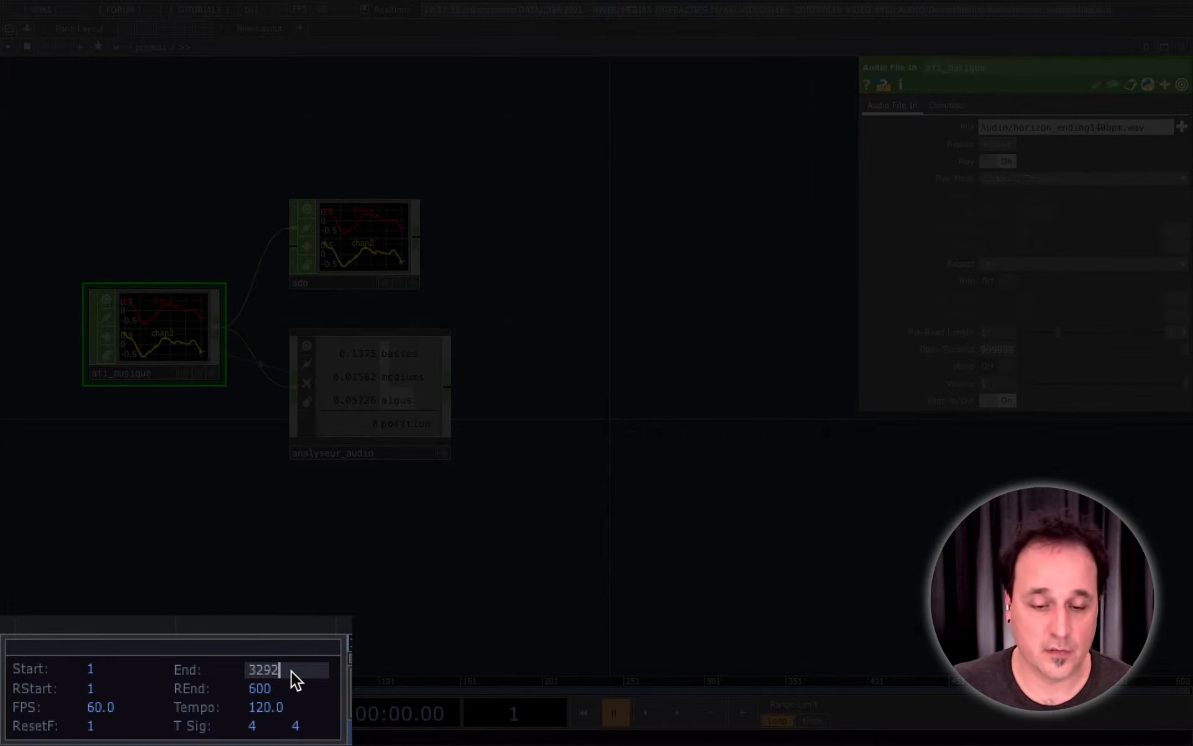
{"action": "left_click", "coordinate": [280, 689]}
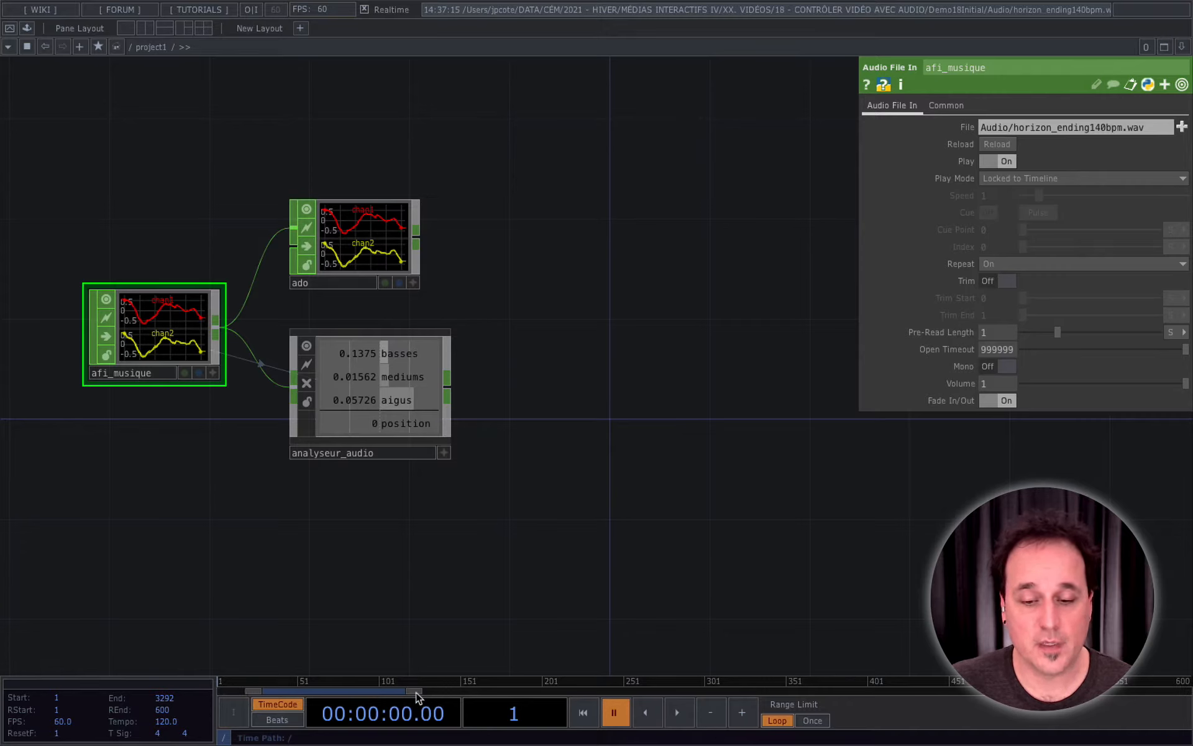
{"action": "left_click_drag", "start_coordinate": [416, 691], "coordinate": [578, 689]}
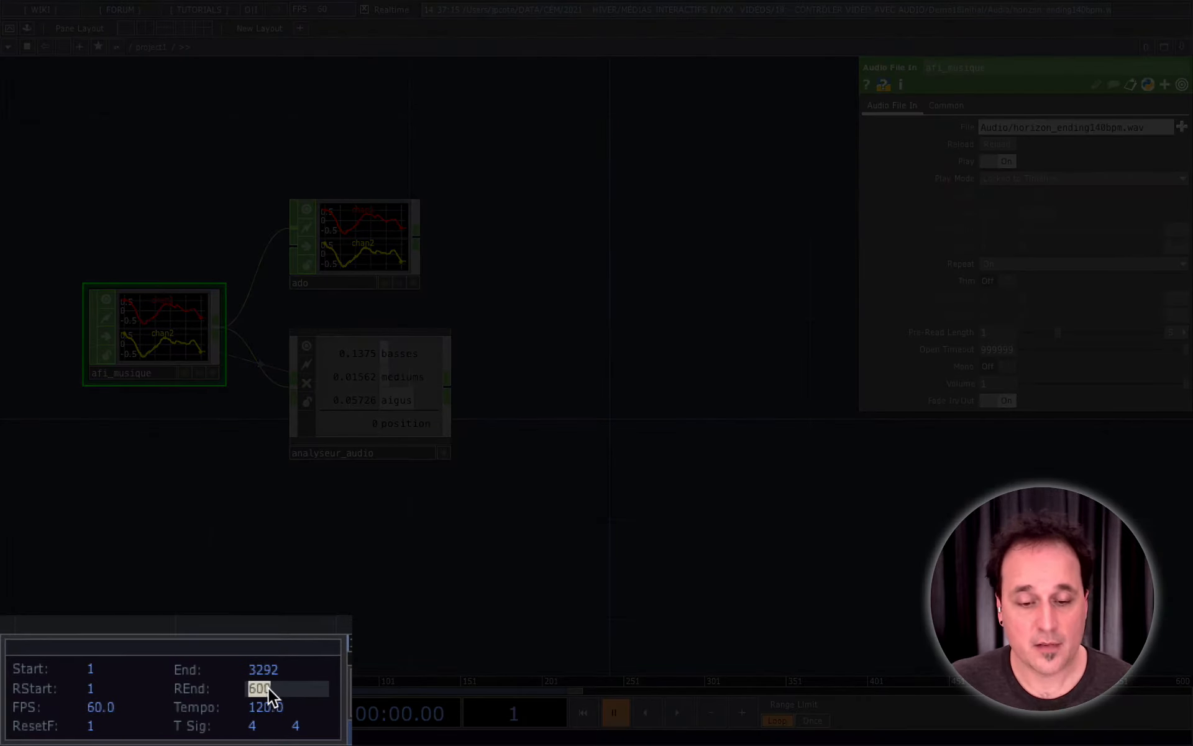
{"action": "type", "text": "3292"}
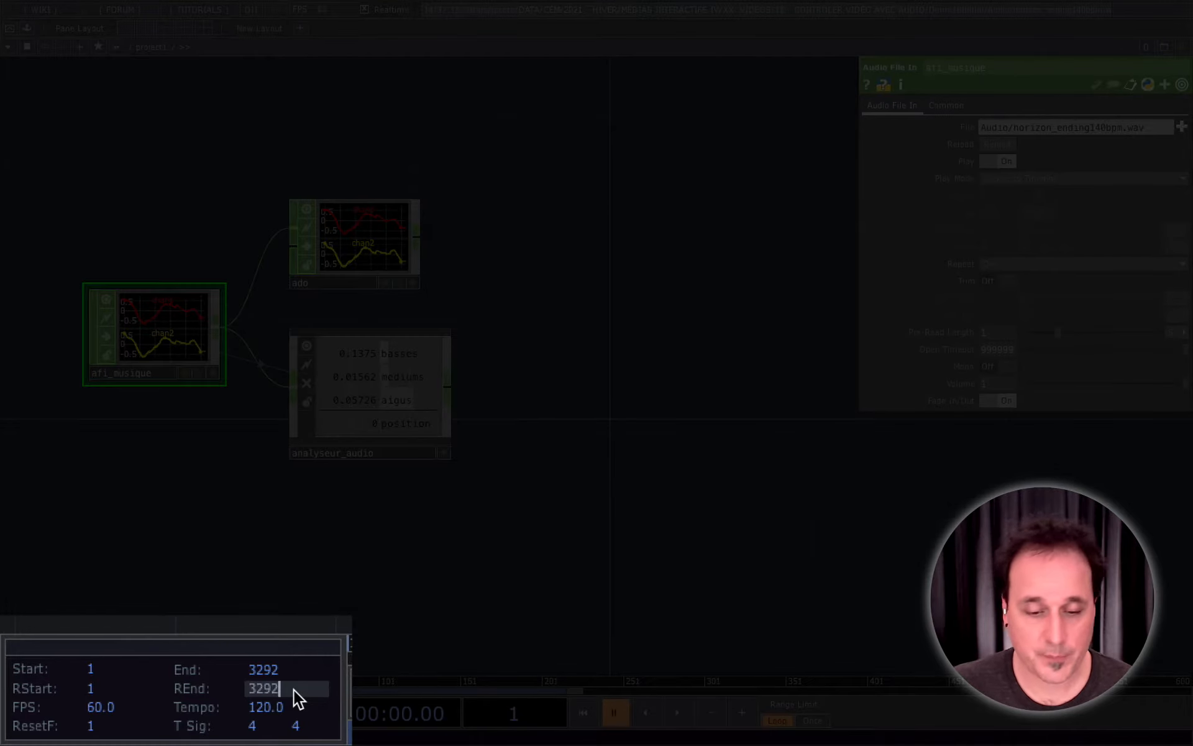
{"action": "key", "text": "Return"}
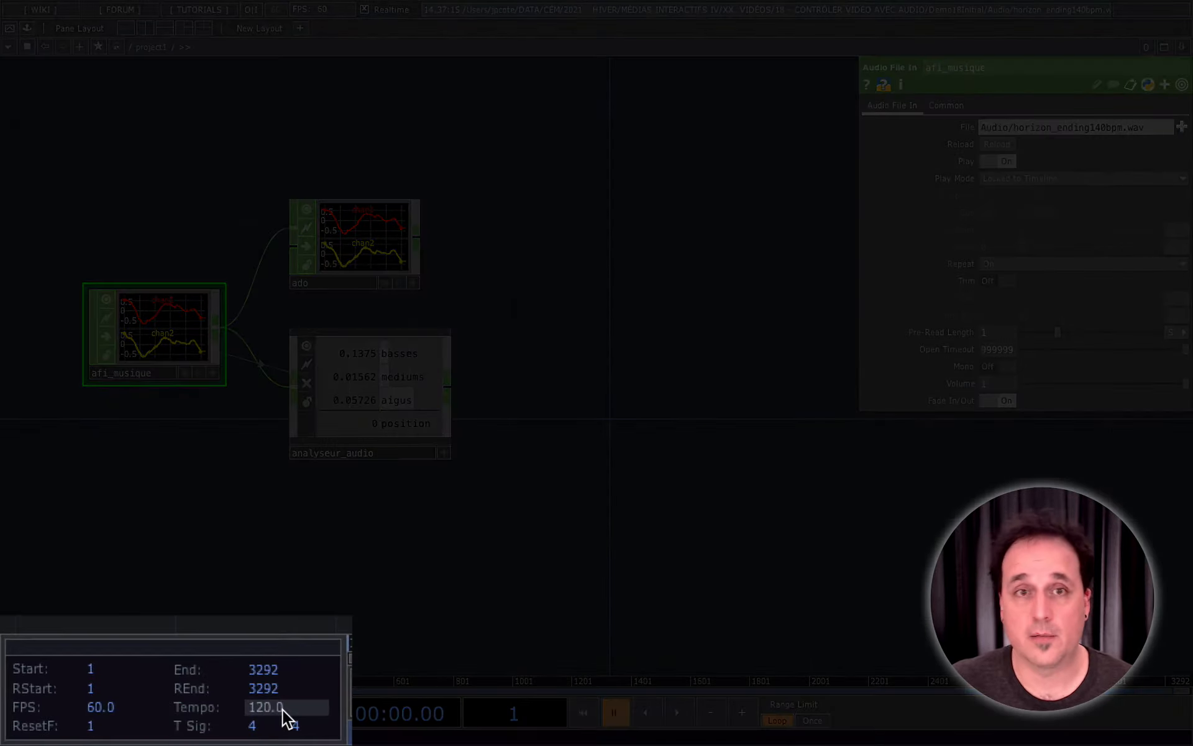
Set the timeline tempo to 140 and switch the time display to beats.
{"action": "left_click", "coordinate": [282, 718]}
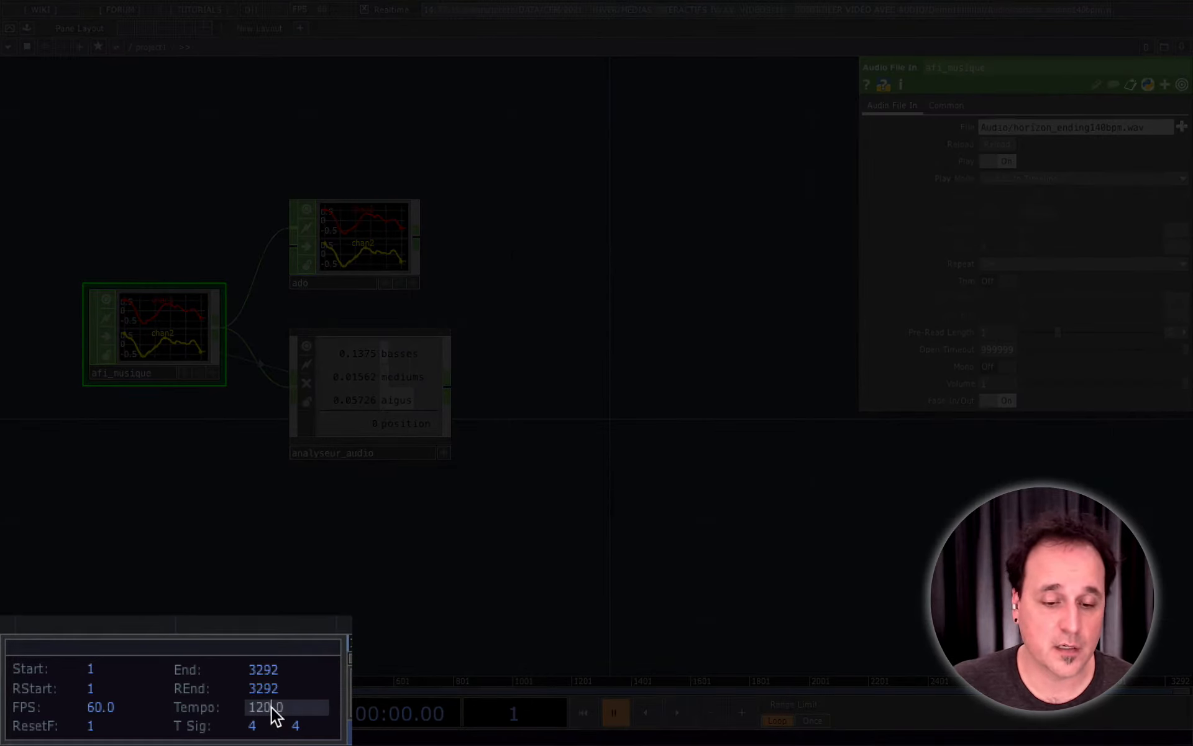
{"action": "type", "text": "140"}
{"action": "key", "text": "Return"}
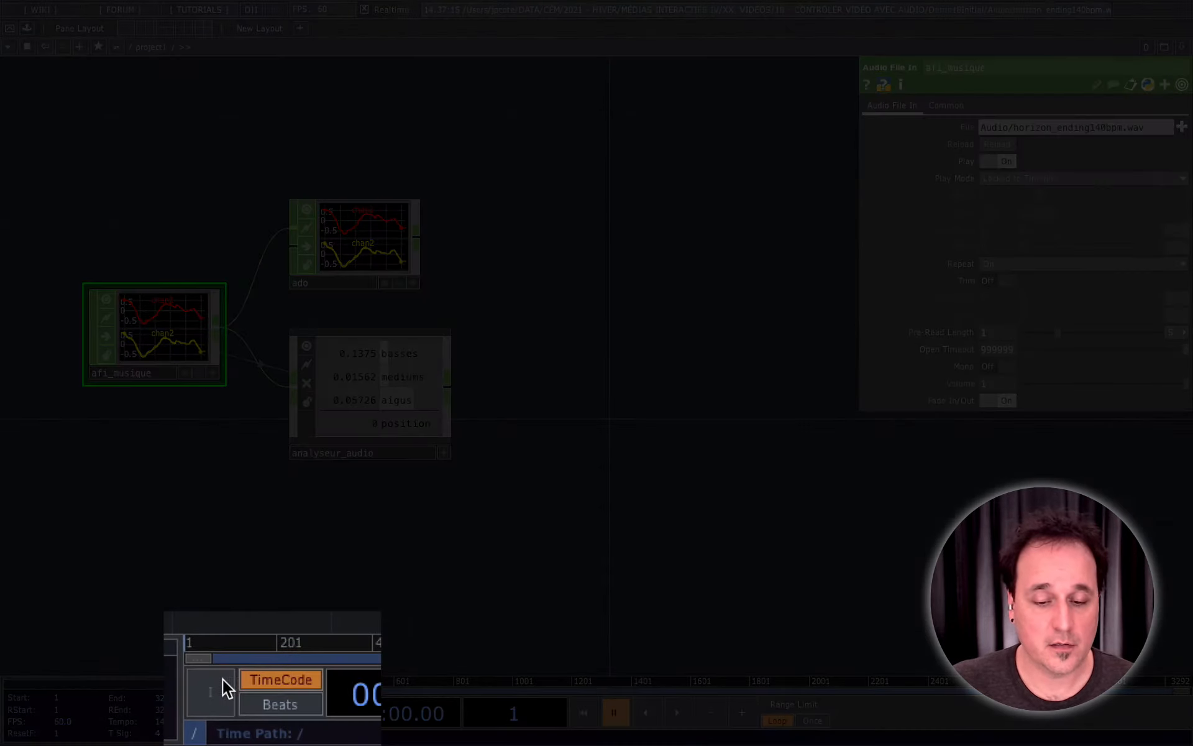
{"action": "left_click", "coordinate": [281, 704]}
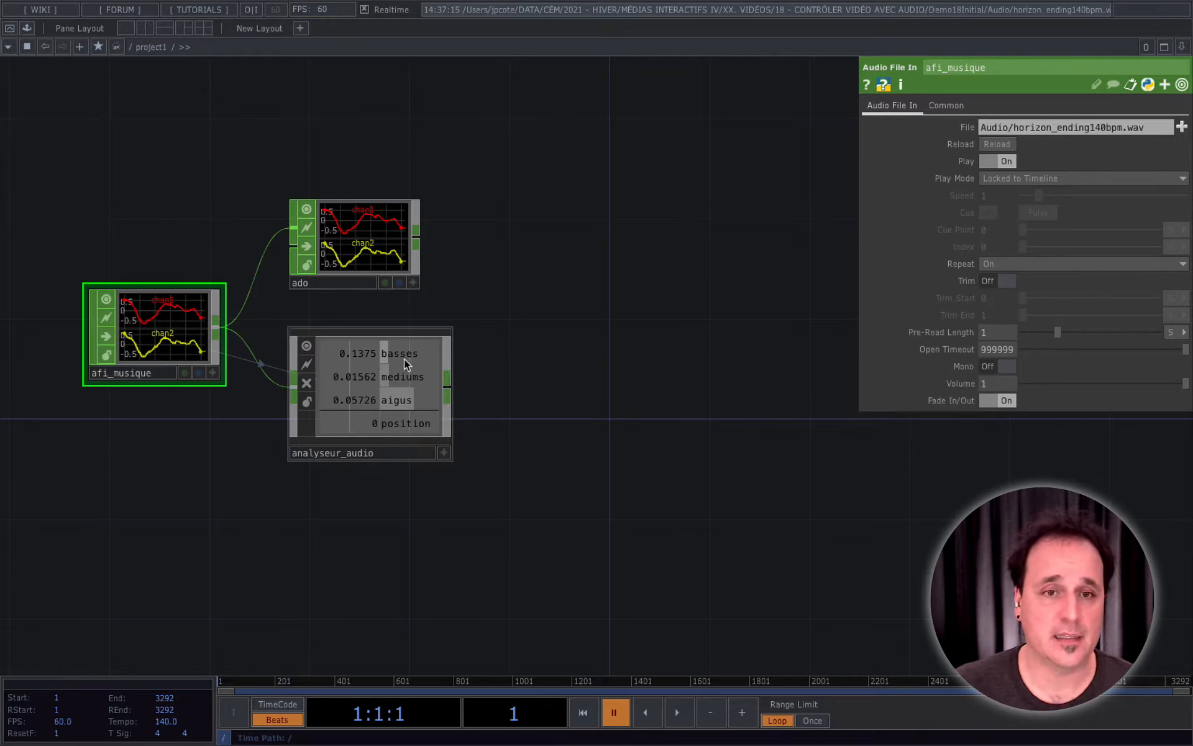
Add a Select CHOP fed by the output of analyseur_audio and place it beside the component.
{"action": "right_click", "coordinate": [450, 386]}
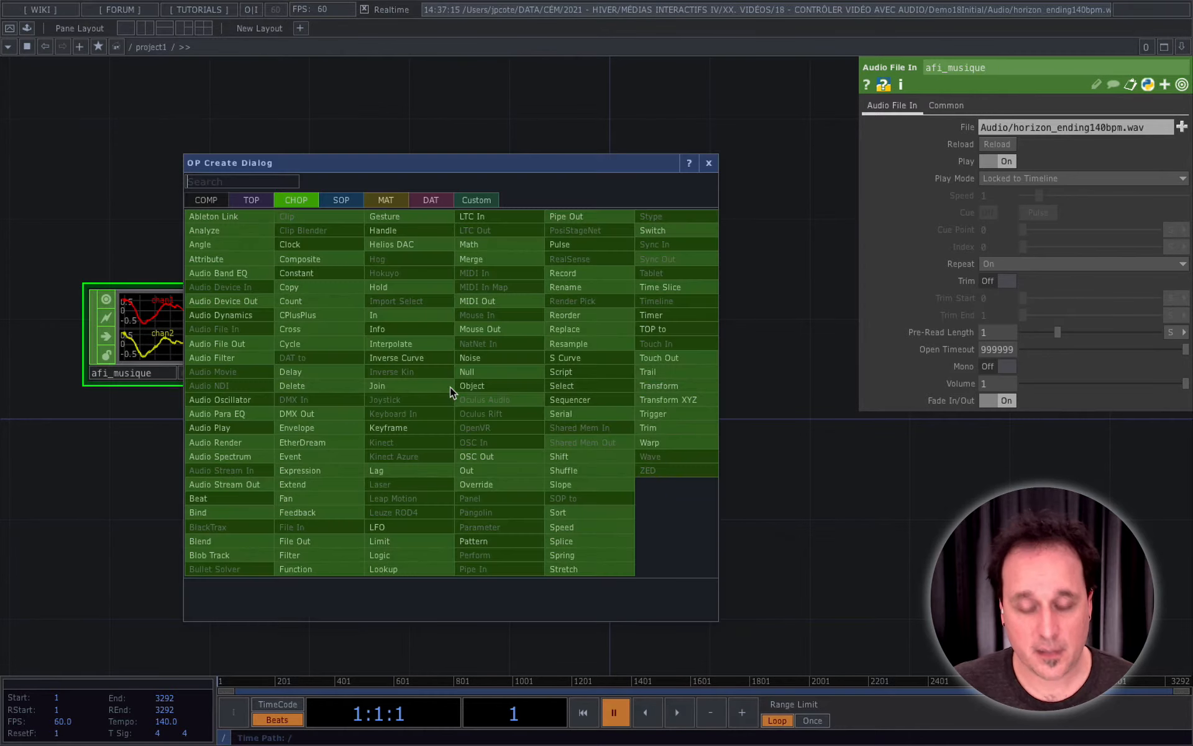
{"action": "type", "text": "sele"}
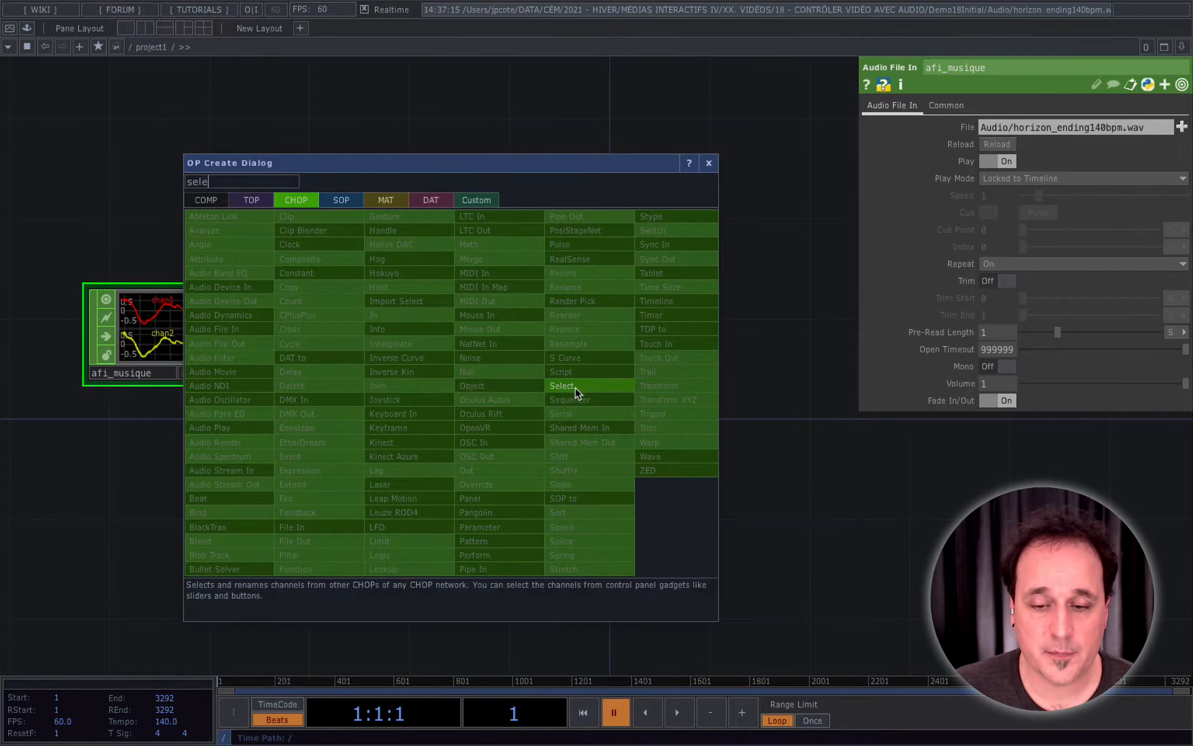
{"action": "left_click", "coordinate": [576, 387]}
{"action": "left_click", "coordinate": [569, 404]}
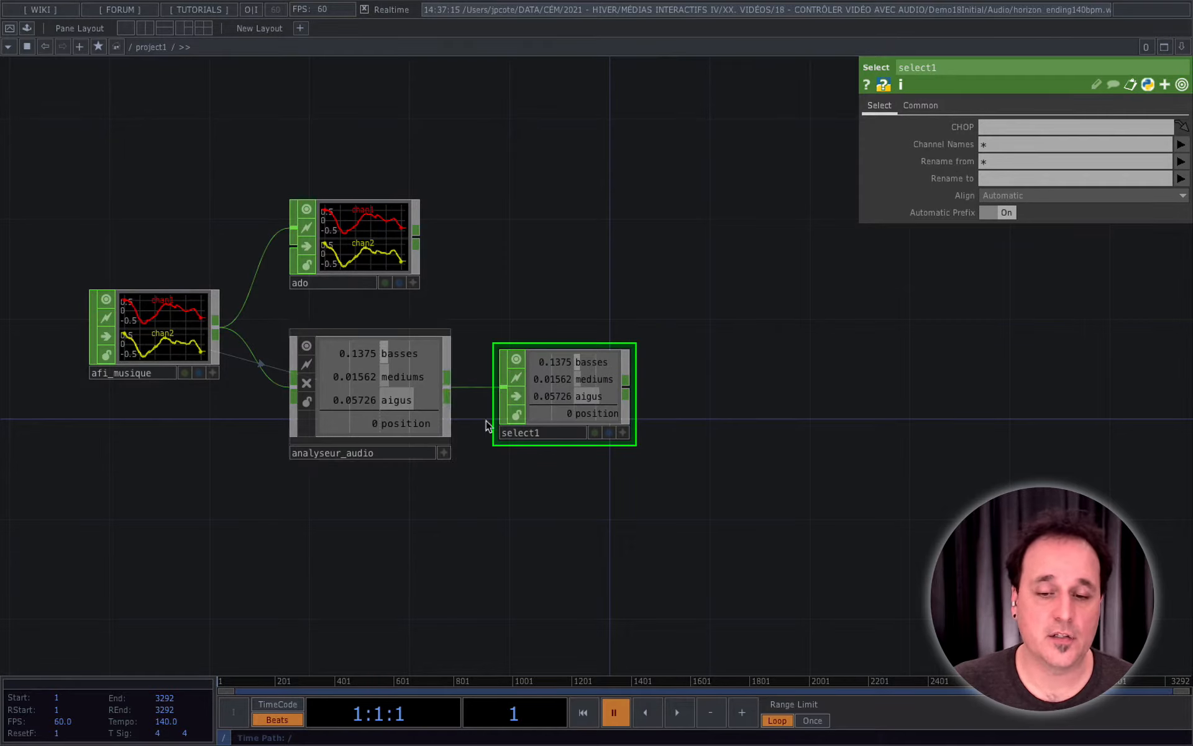
Set the channel names of the new Select operator to mediums.
{"action": "scroll", "coordinate": [501, 460], "scroll_direction": "up", "scroll_amount": 3}
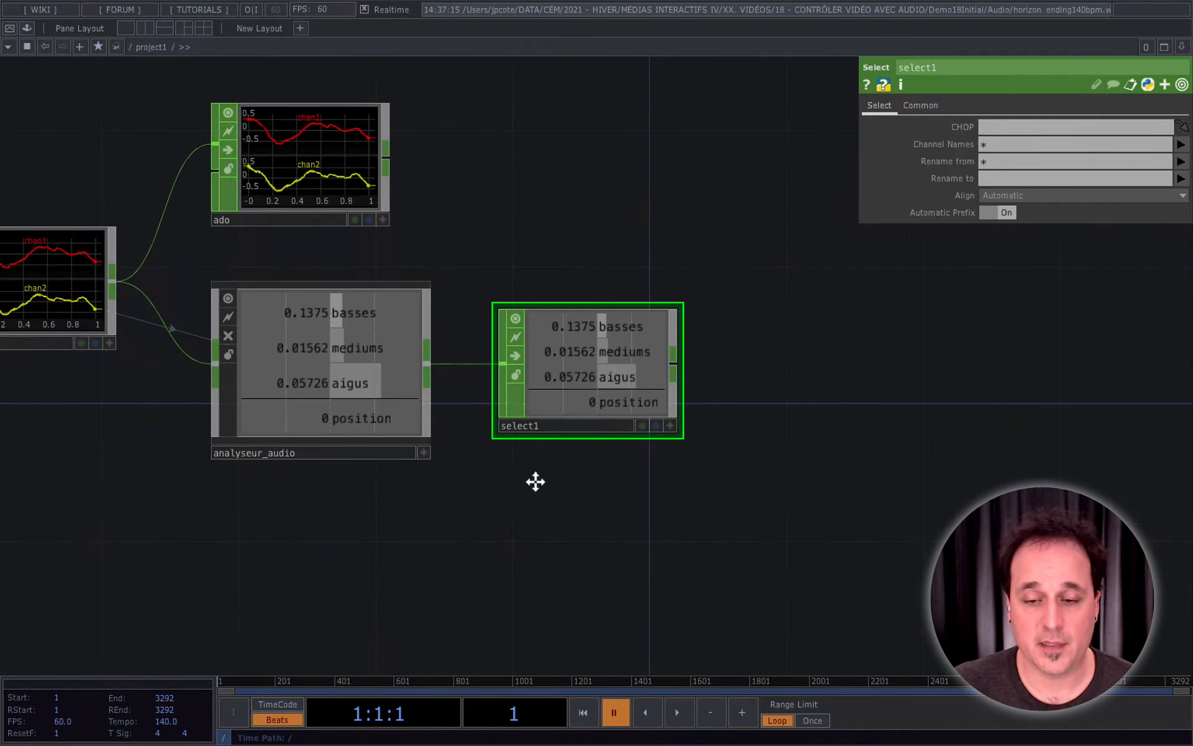
{"action": "left_click_drag", "start_coordinate": [536, 482], "coordinate": [484, 484]}
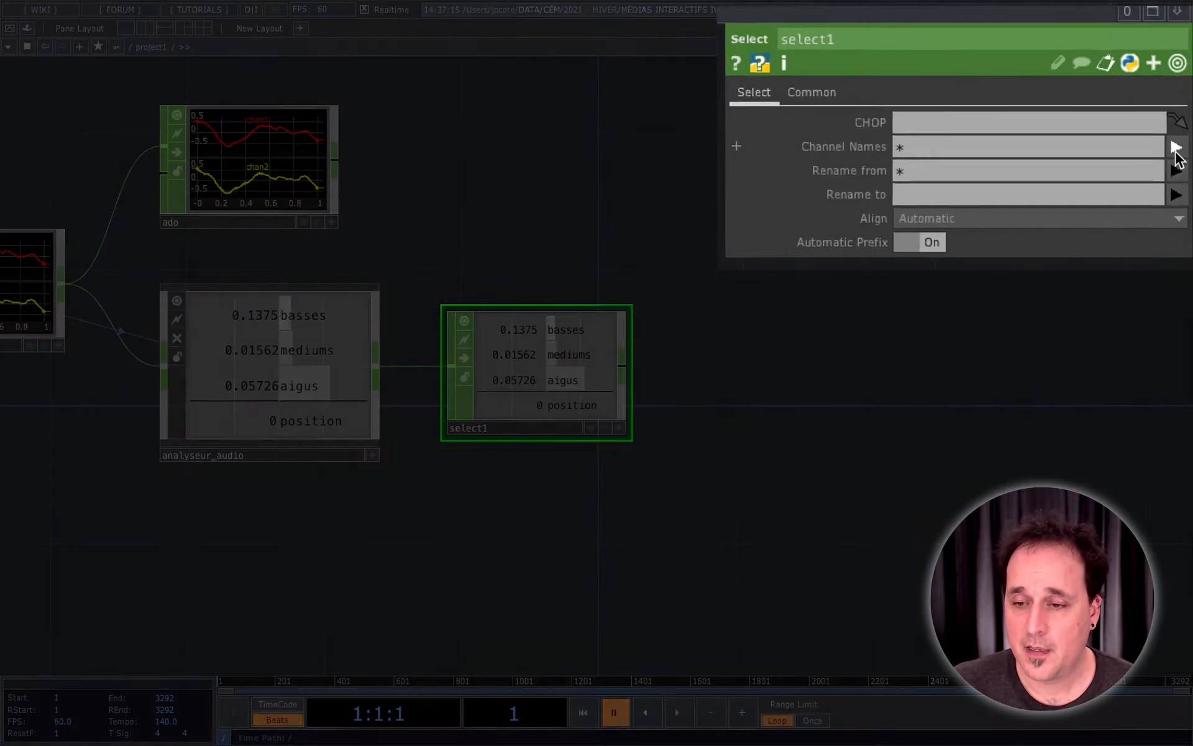
{"action": "left_click", "coordinate": [1175, 149]}
{"action": "left_click", "coordinate": [1169, 233]}
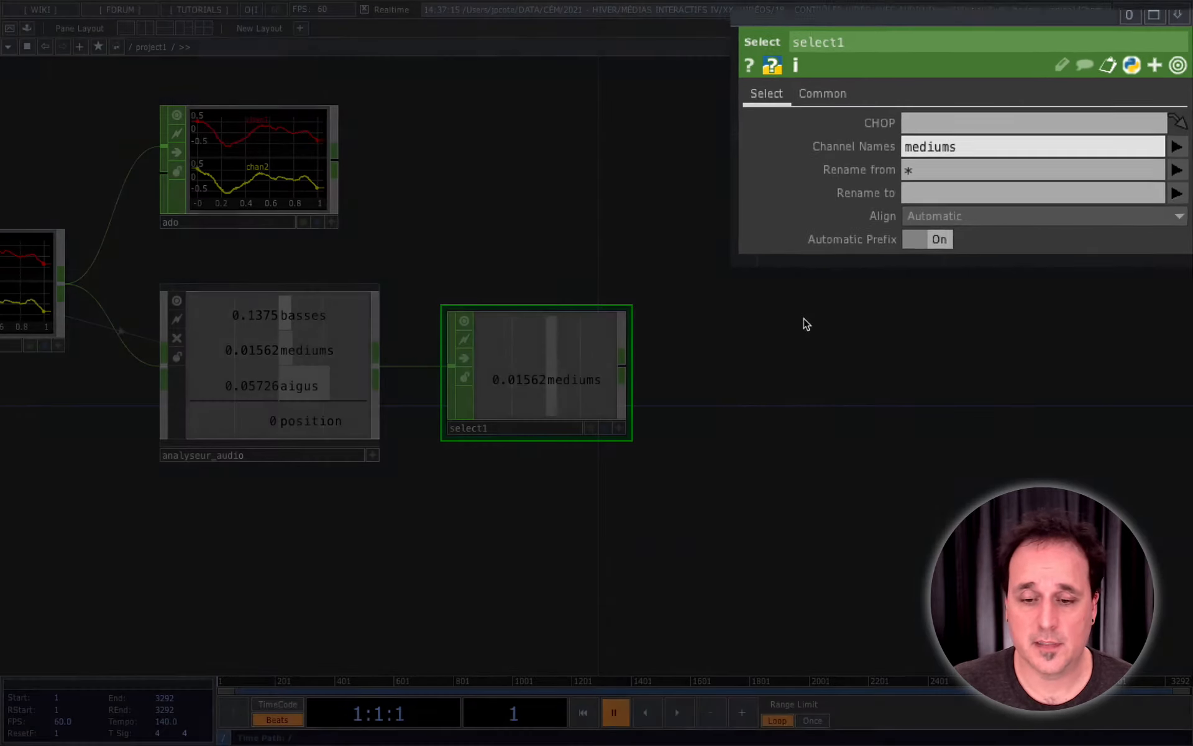
Rename the Select operator as sel_mediums.
{"action": "left_click", "coordinate": [508, 429]}
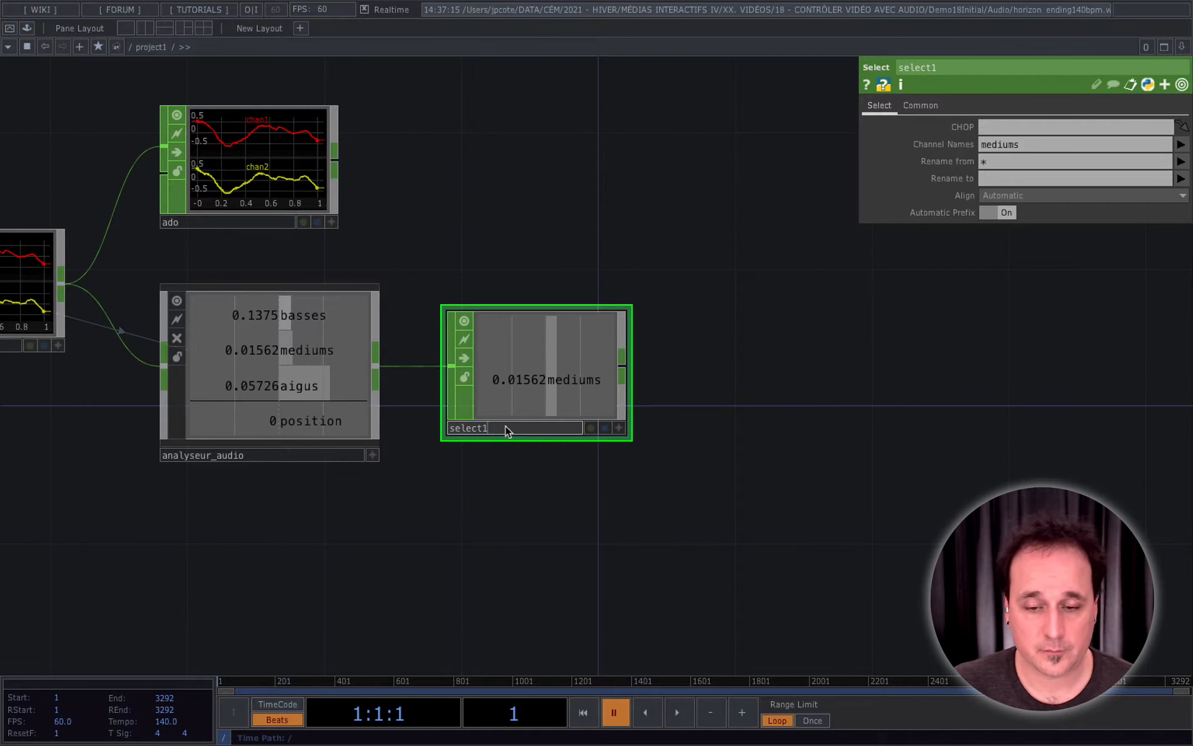
{"action": "key", "text": "BackSpace"}
{"action": "key", "text": "BackSpace"}
{"action": "key", "text": "BackSpace"}
{"action": "key", "text": "BackSpace"}
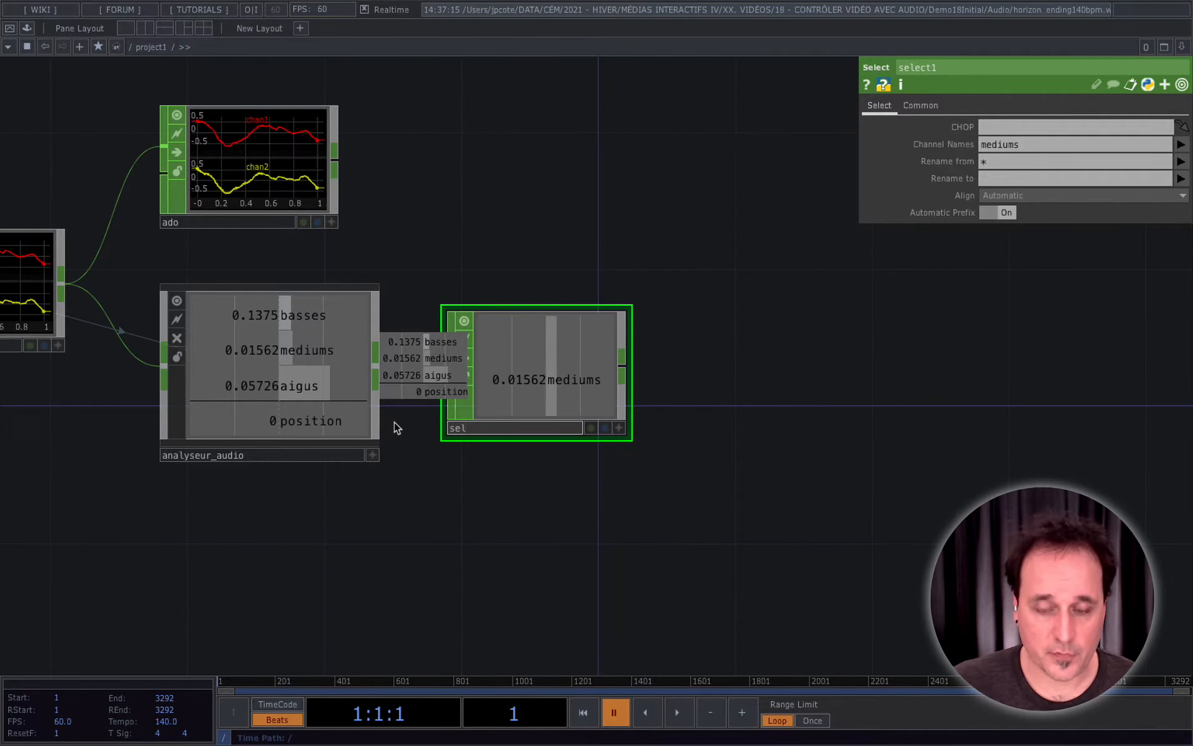
{"action": "type", "text": "_mediums"}
{"action": "key", "text": "Return"}
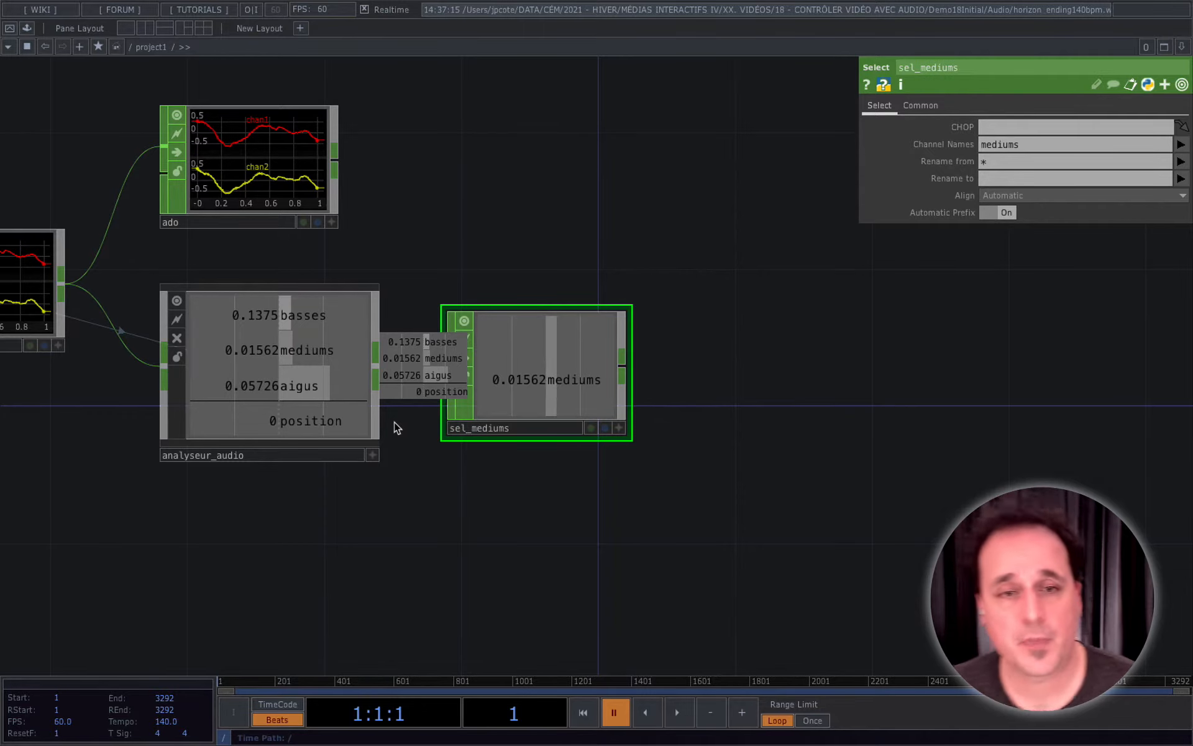
{"action": "left_click", "coordinate": [497, 354]}
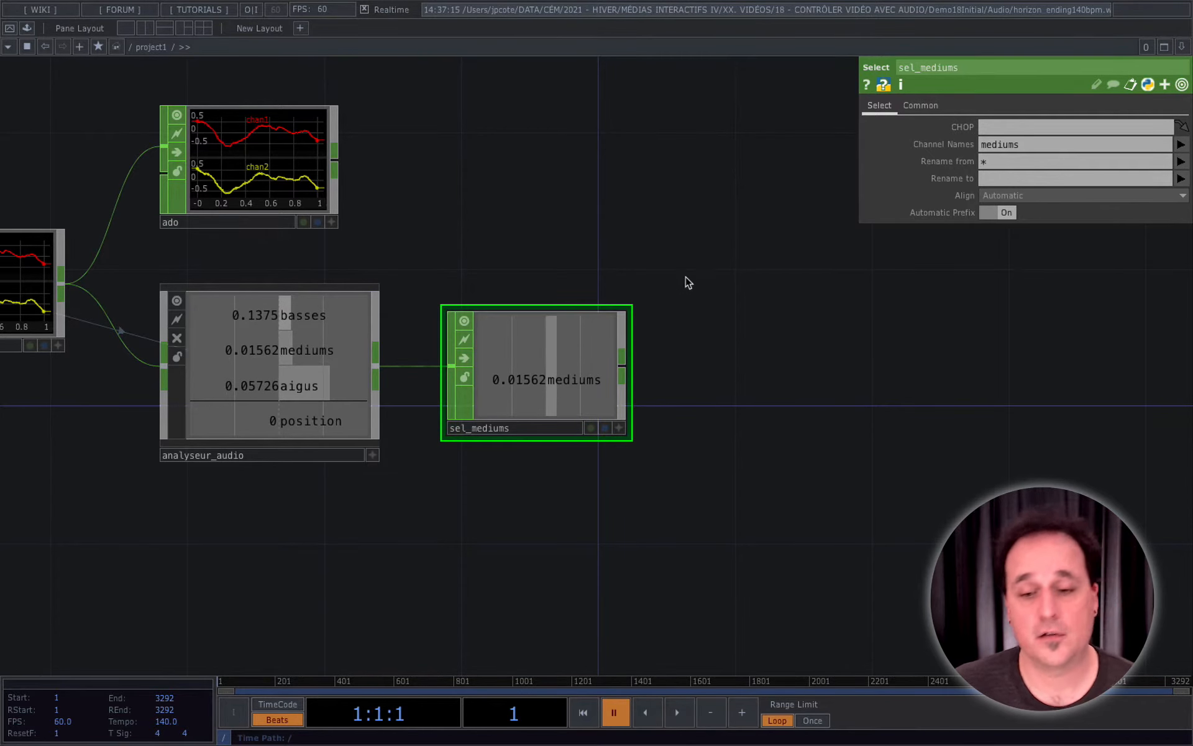
Add a Trigger CHOP fed by the output of sel_mediums and place it beside that operator.
{"action": "right_click", "coordinate": [624, 368]}
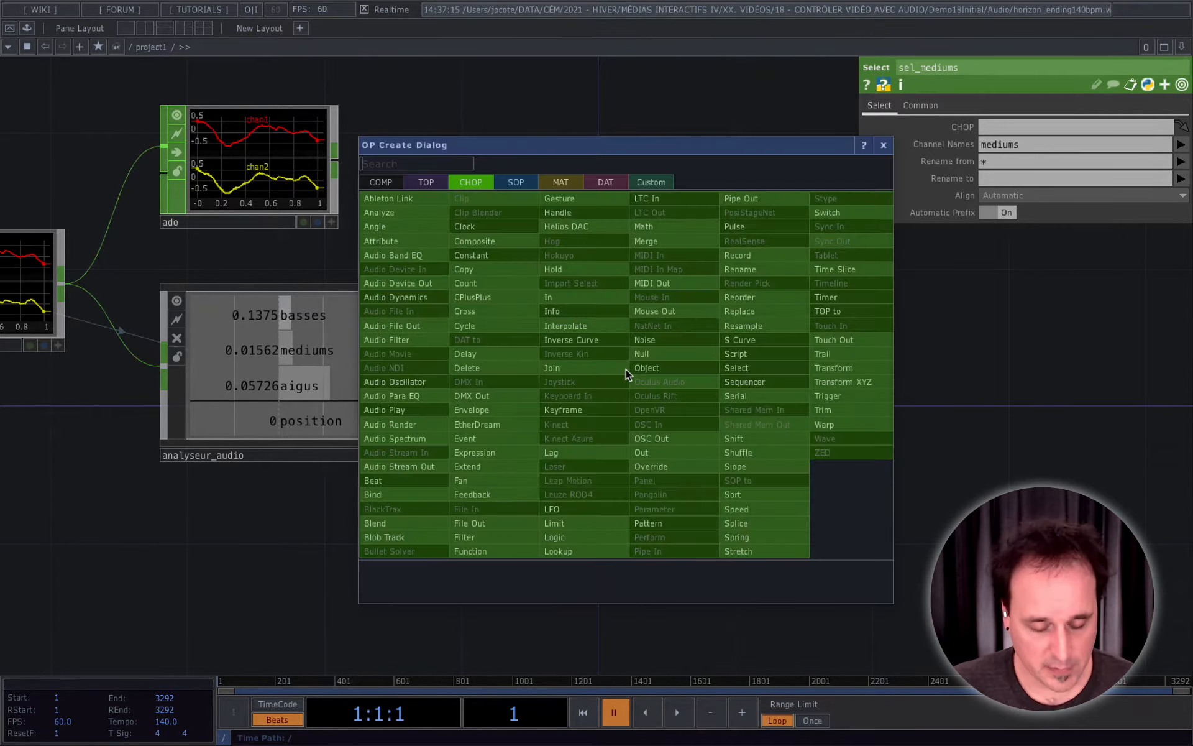
{"action": "type", "text": "trigfg"}
{"action": "key", "text": "BackSpace"}
{"action": "key", "text": "BackSpace"}
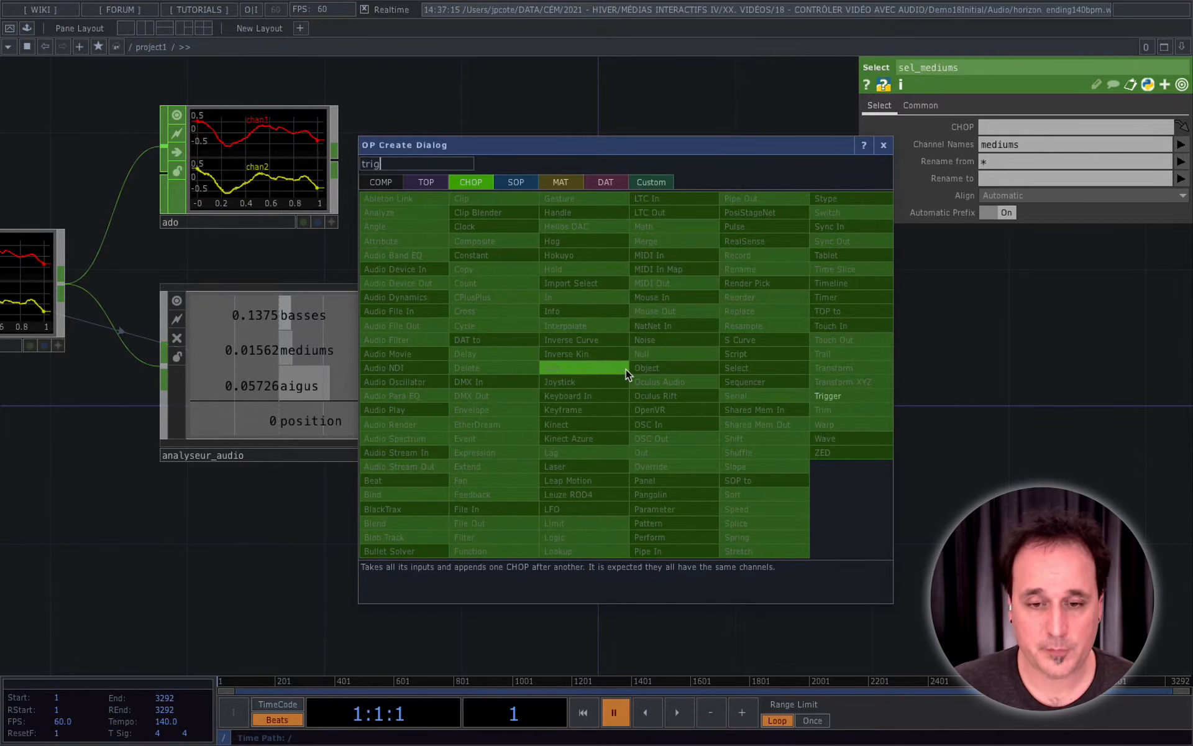
{"action": "left_click", "coordinate": [860, 401]}
{"action": "left_click", "coordinate": [764, 380]}
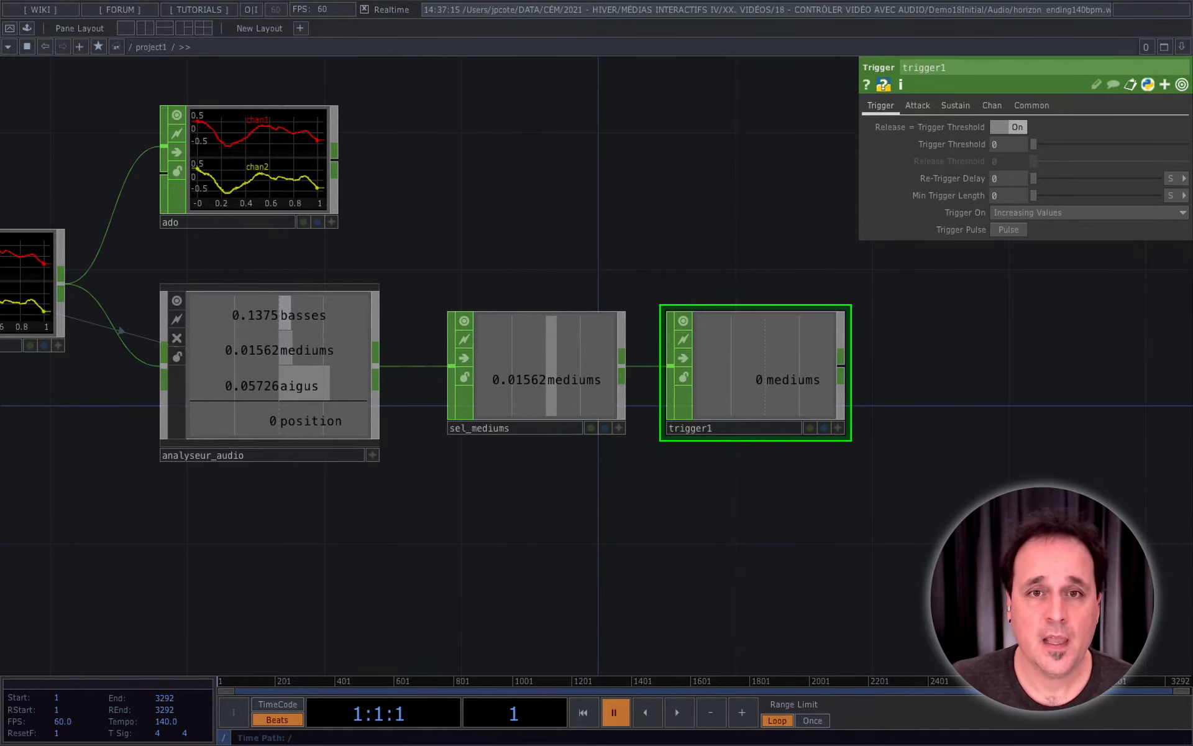
Add a Trail CHOP fed by the output of trigger1 and place it above and beyond the trigger.
{"action": "scroll", "coordinate": [686, 210], "scroll_direction": "down", "scroll_amount": 2}
{"action": "left_click_drag", "start_coordinate": [586, 123], "coordinate": [595, 225]}
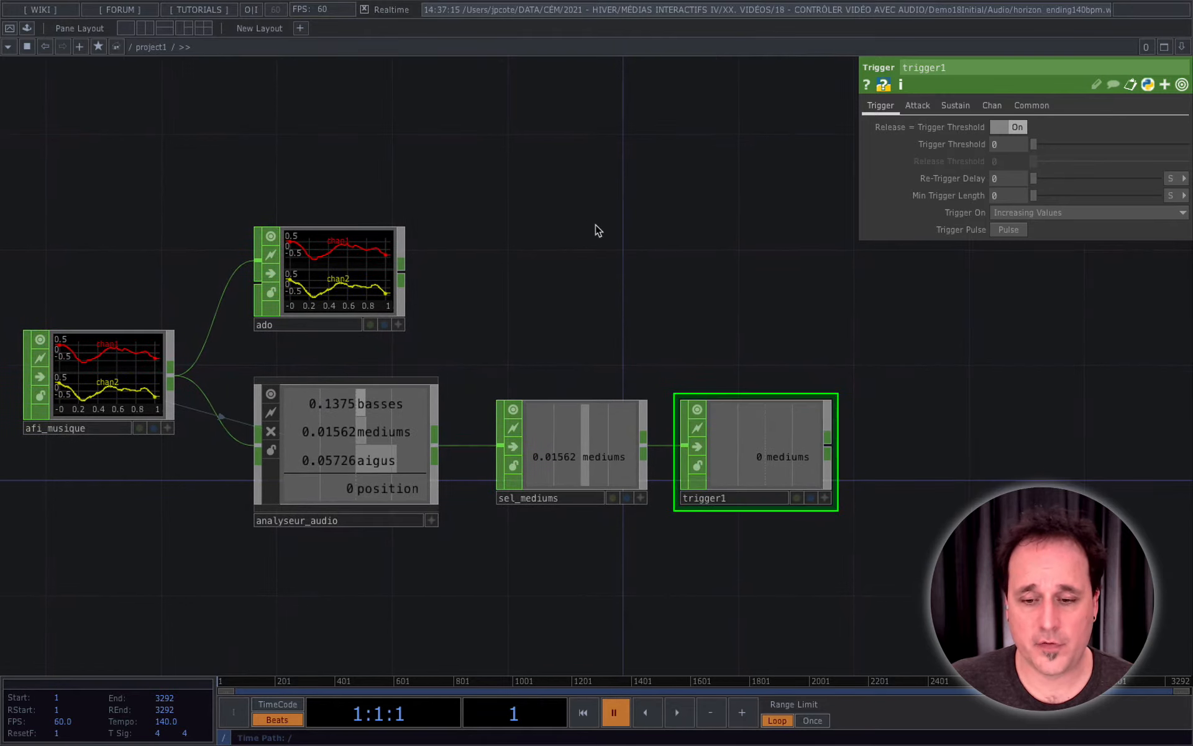
{"action": "left_click", "coordinate": [829, 442]}
{"action": "type", "text": "trail"}
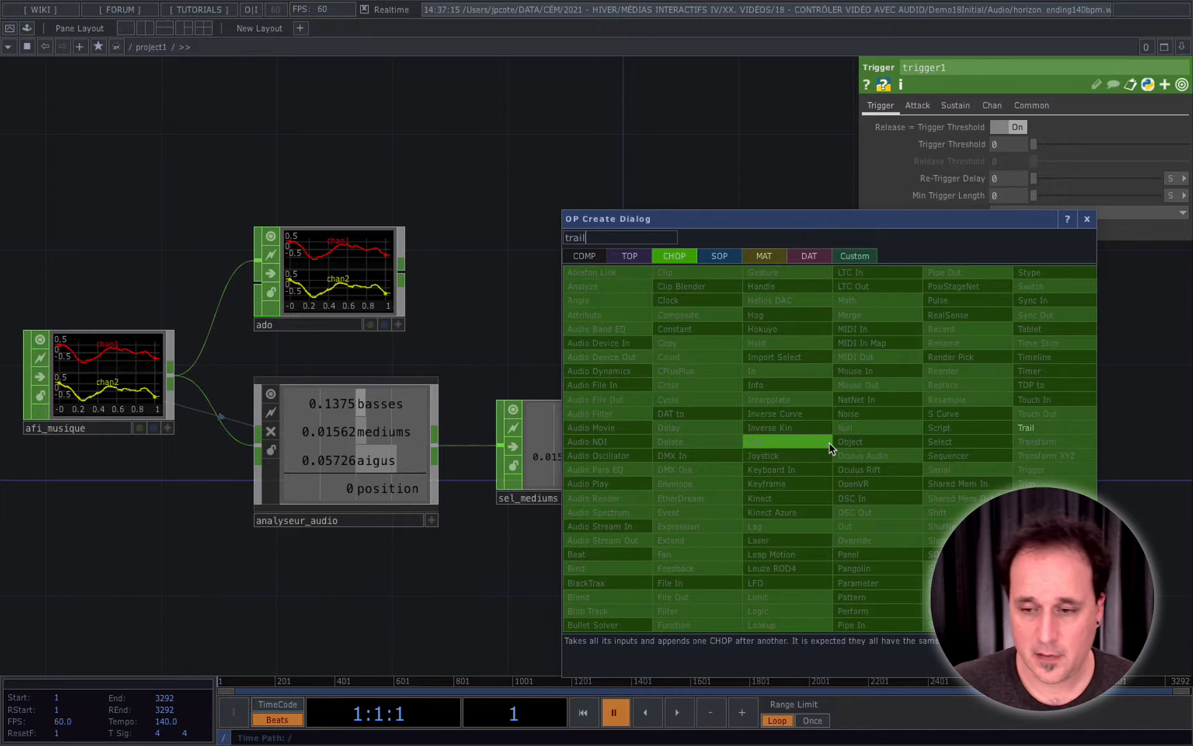
{"action": "left_click", "coordinate": [1083, 428]}
{"action": "left_click", "coordinate": [944, 333]}
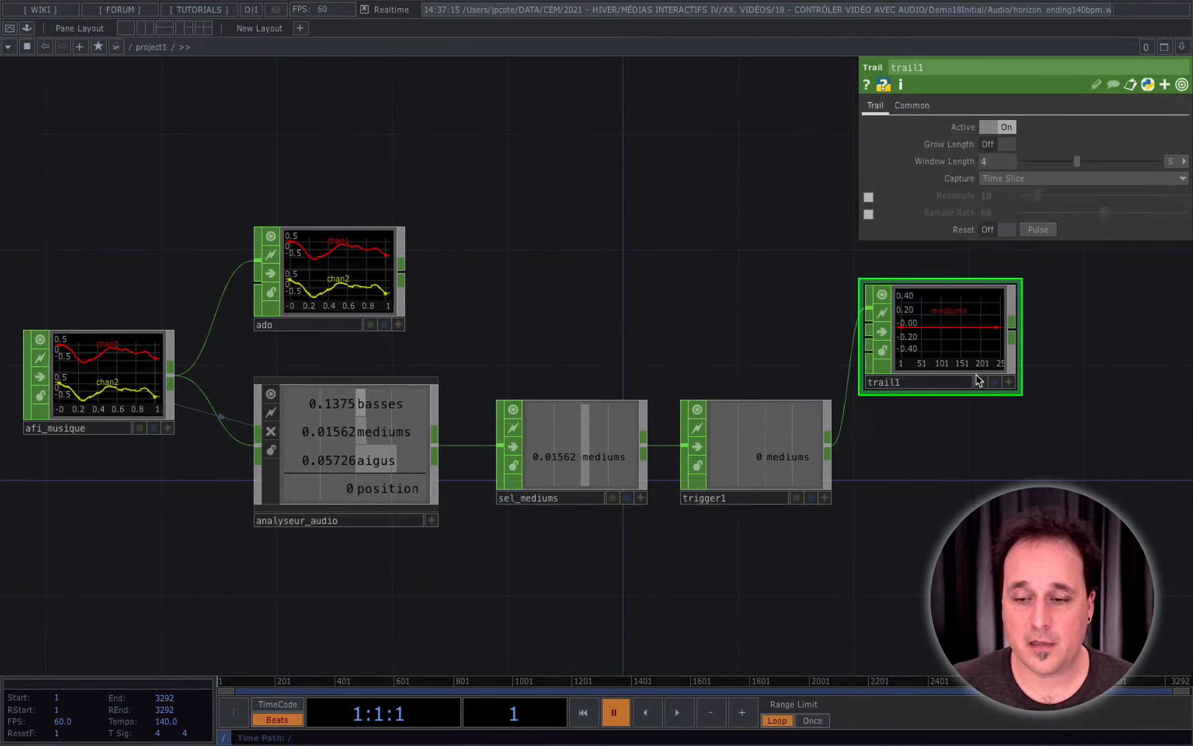
Play the music on the timeline to watch the analyser and trigger channels, and pause it in bar 12.
{"action": "left_click_drag", "start_coordinate": [1005, 445], "coordinate": [1019, 454]}
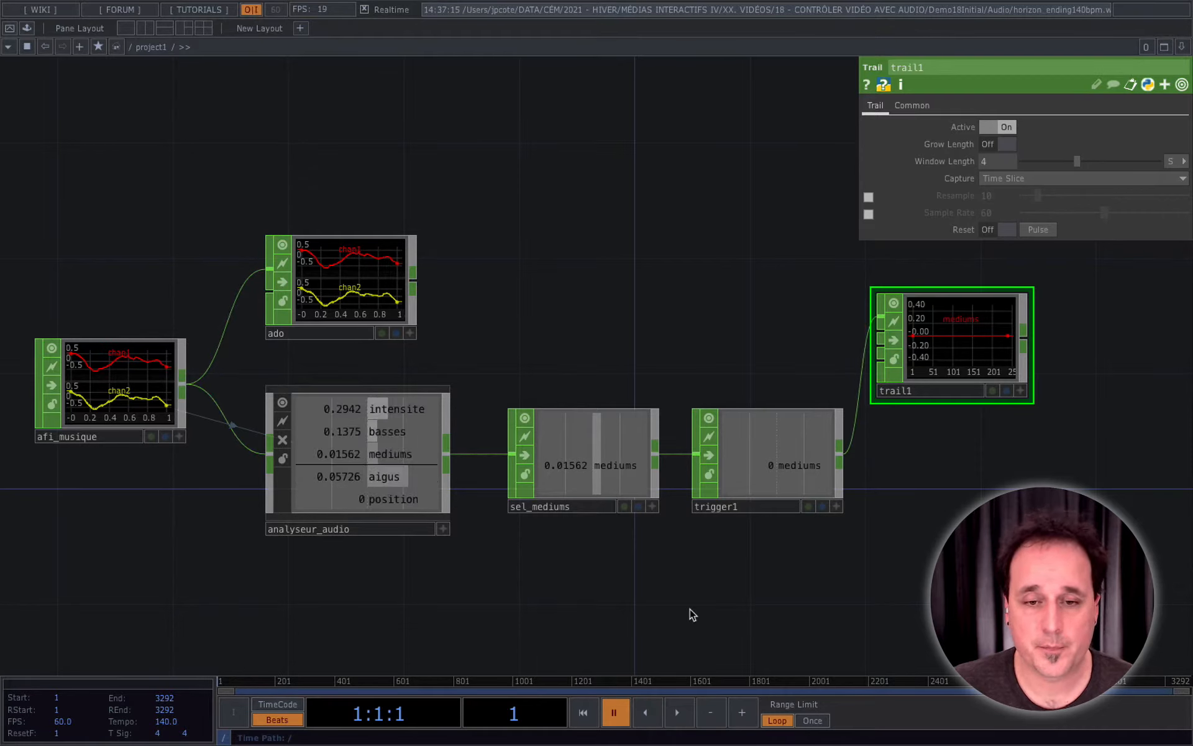
{"action": "left_click", "coordinate": [678, 712]}
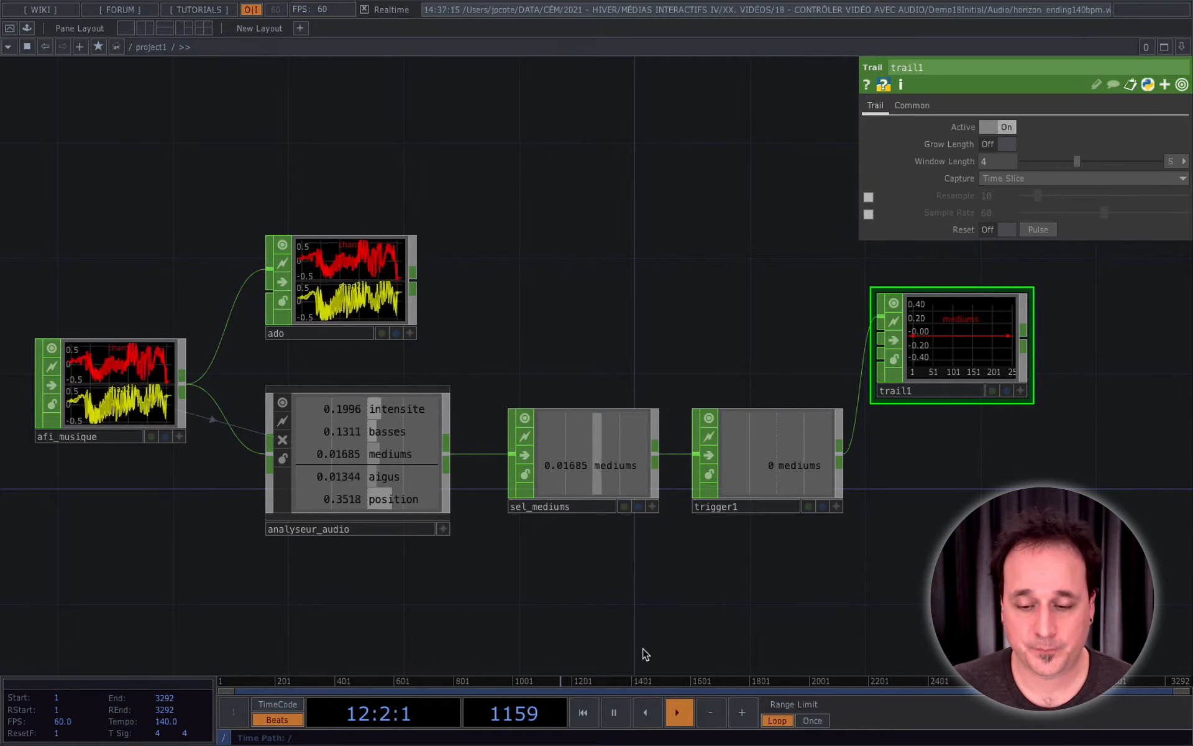
{"action": "left_click", "coordinate": [613, 713]}
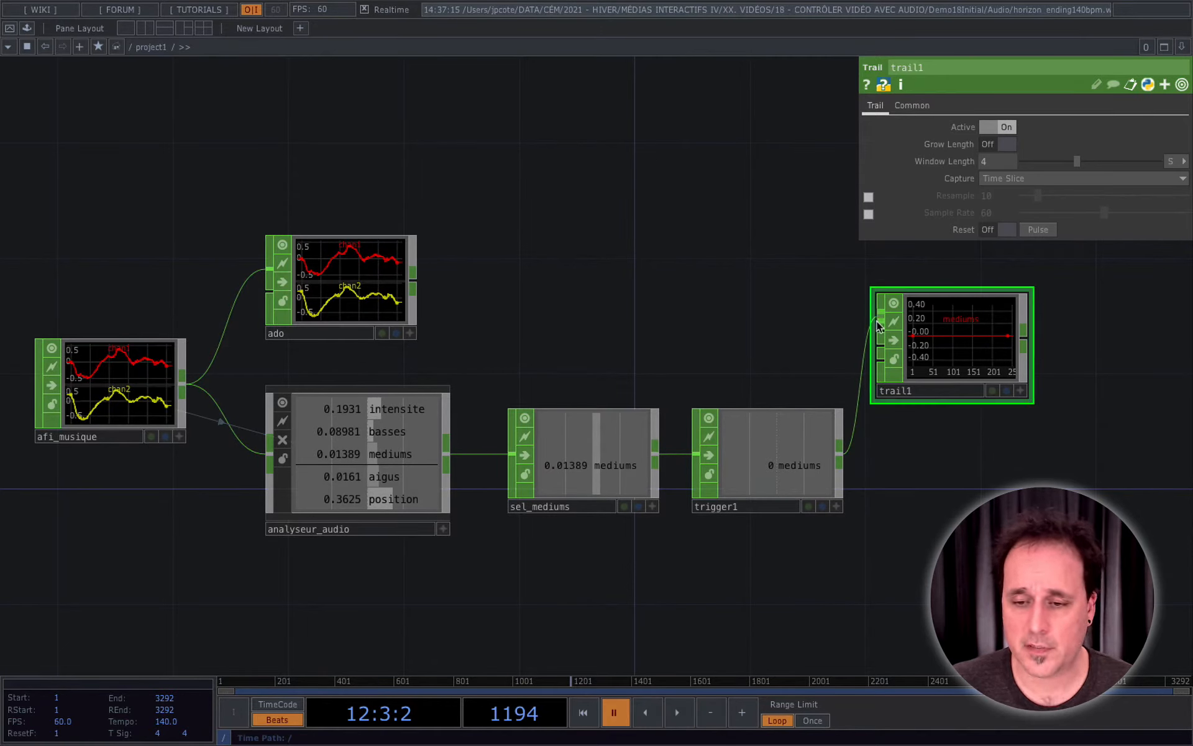
Feed trail1 from sel_mediums instead of trigger1 and move it directly above trigger1.
{"action": "left_click_drag", "start_coordinate": [656, 453], "coordinate": [888, 314]}
{"action": "left_click_drag", "start_coordinate": [941, 348], "coordinate": [752, 322]}
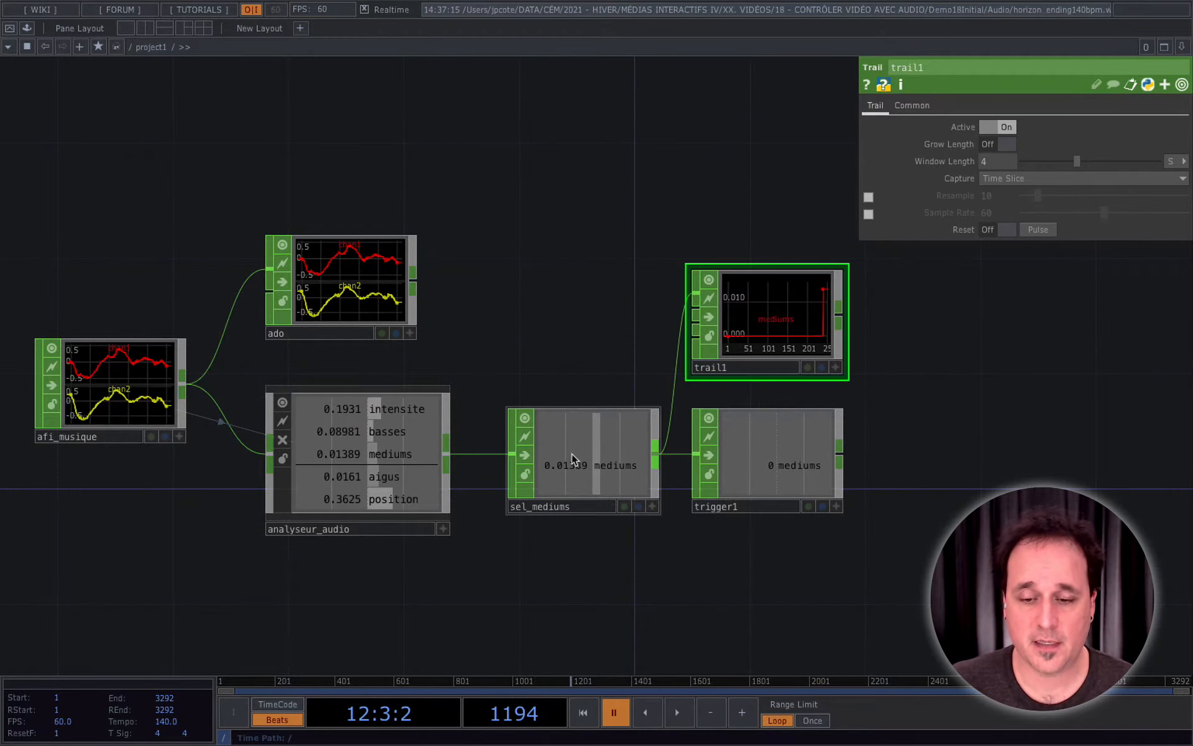
Play and pause the music to record the mediums curve, and enlarge trail1 to examine the height of its peaks.
{"action": "left_click", "coordinate": [681, 710]}
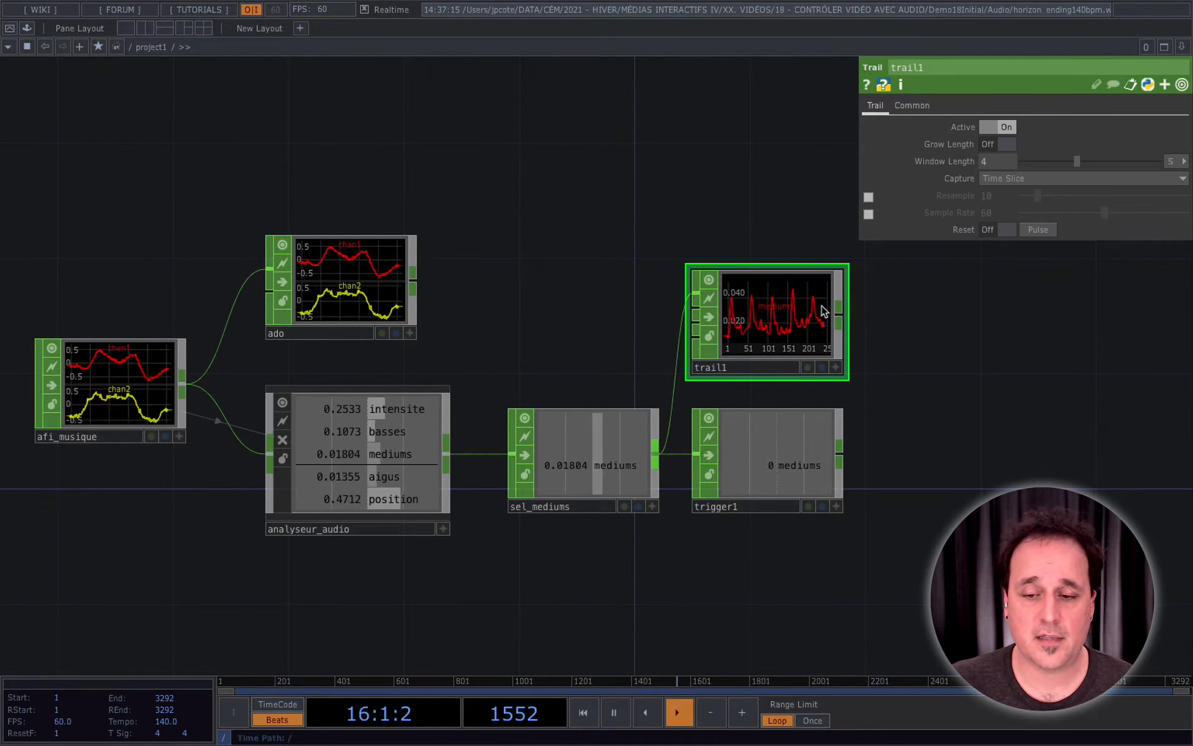
{"action": "left_click", "coordinate": [618, 712]}
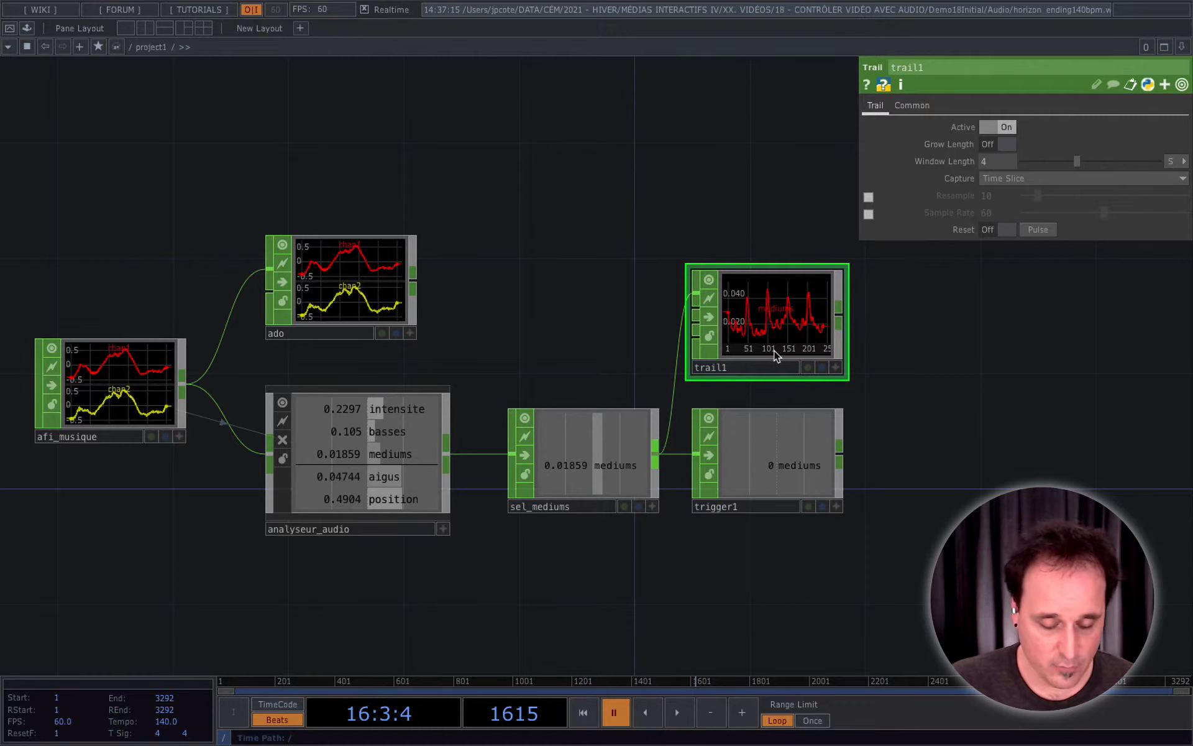
{"action": "key", "text": "shift+h"}
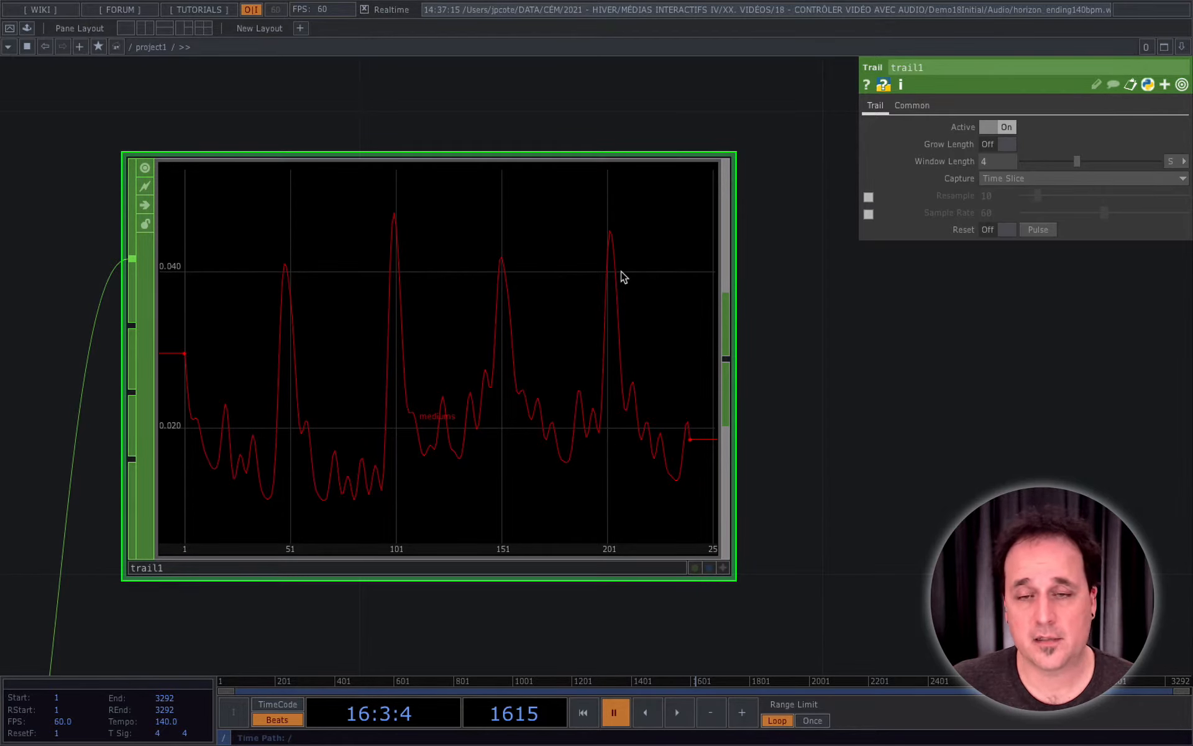
{"action": "scroll", "coordinate": [621, 270], "scroll_direction": "down", "scroll_amount": 1}
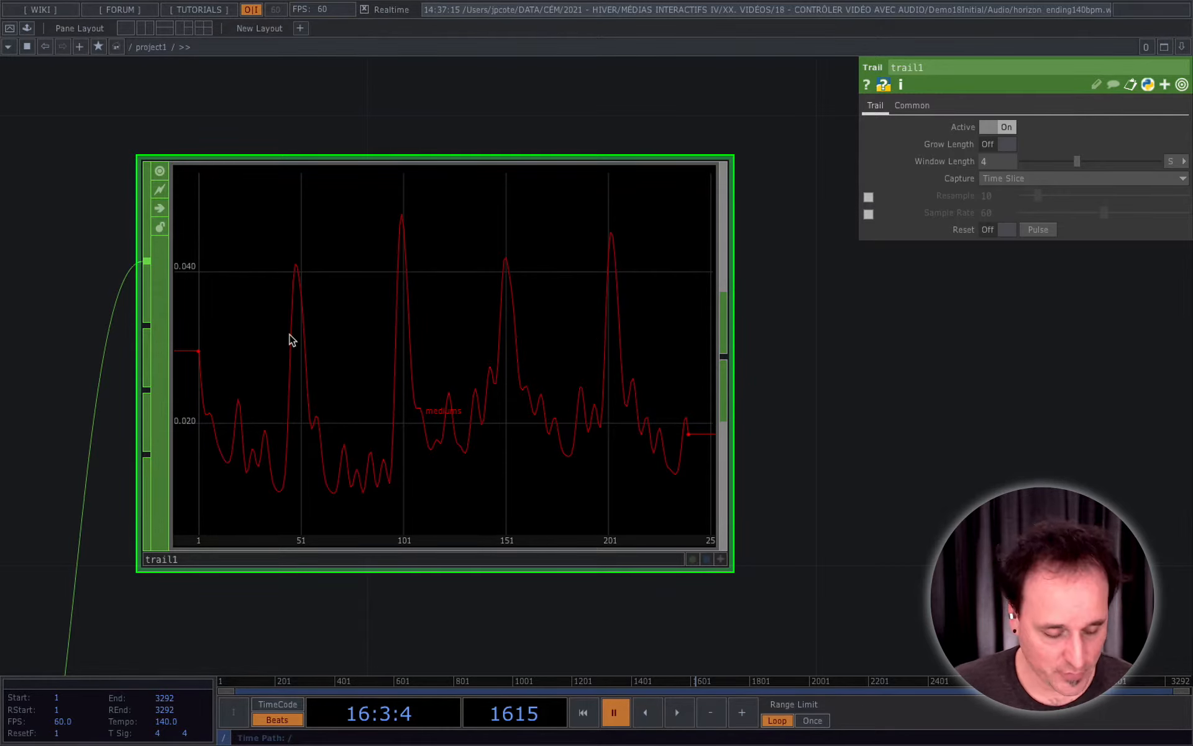
{"action": "key", "text": "h"}
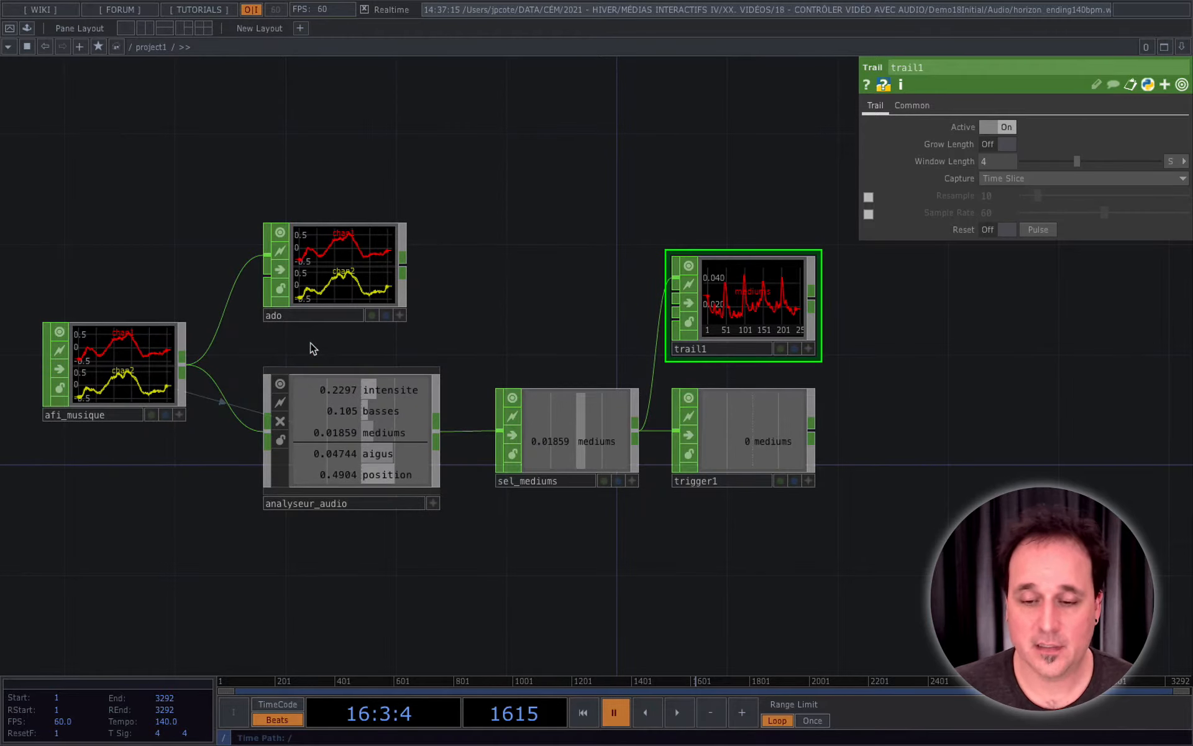
Set the trigger threshold of trigger1 to 0.041.
{"action": "left_click", "coordinate": [729, 457]}
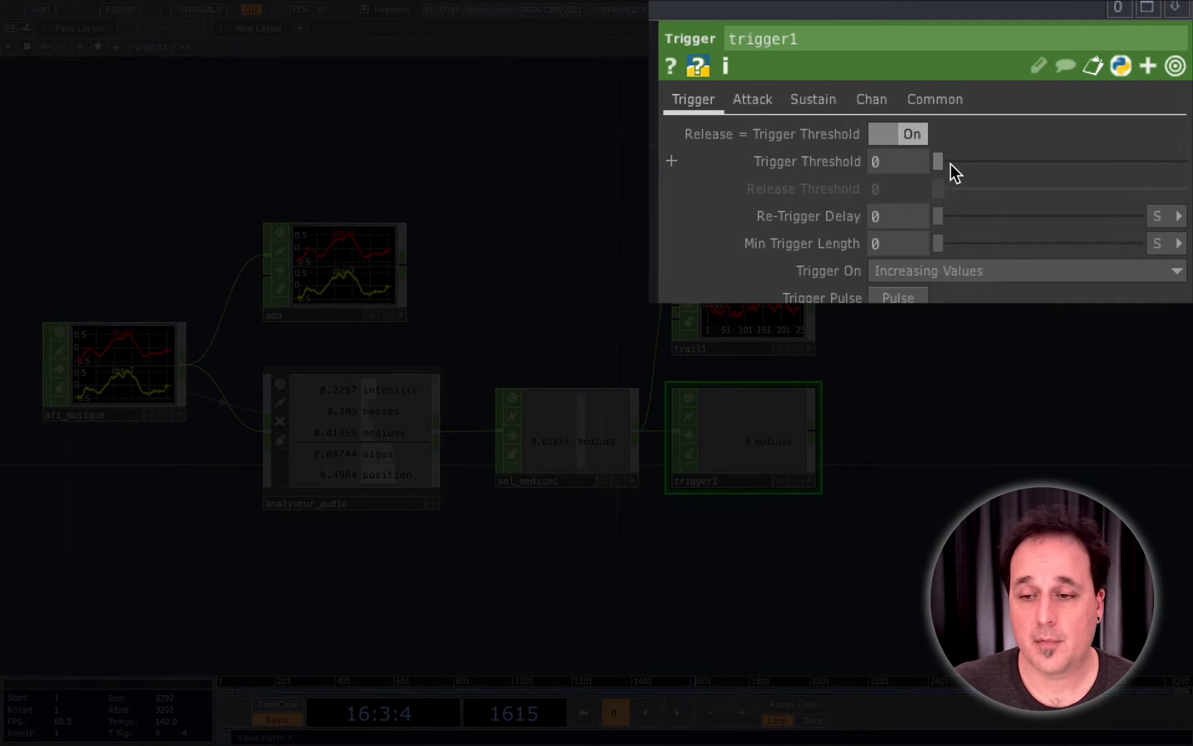
{"action": "left_click", "coordinate": [904, 163]}
{"action": "type", "text": "."}
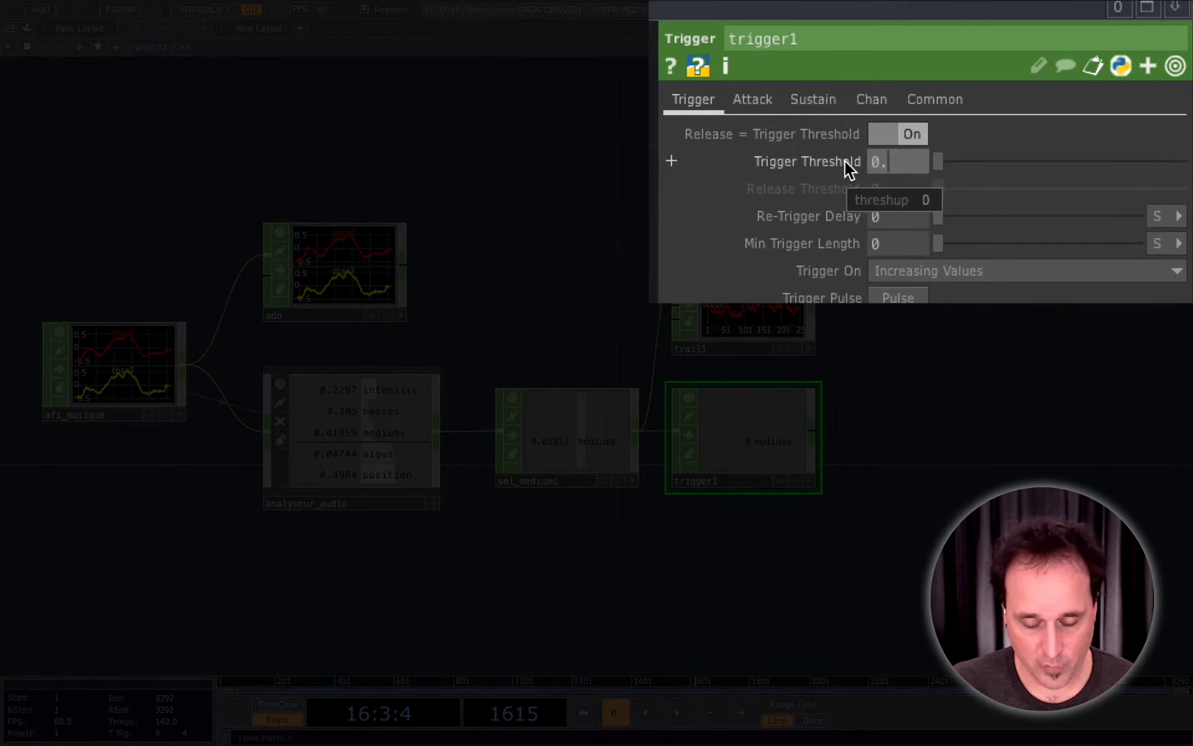
{"action": "type", "text": "041"}
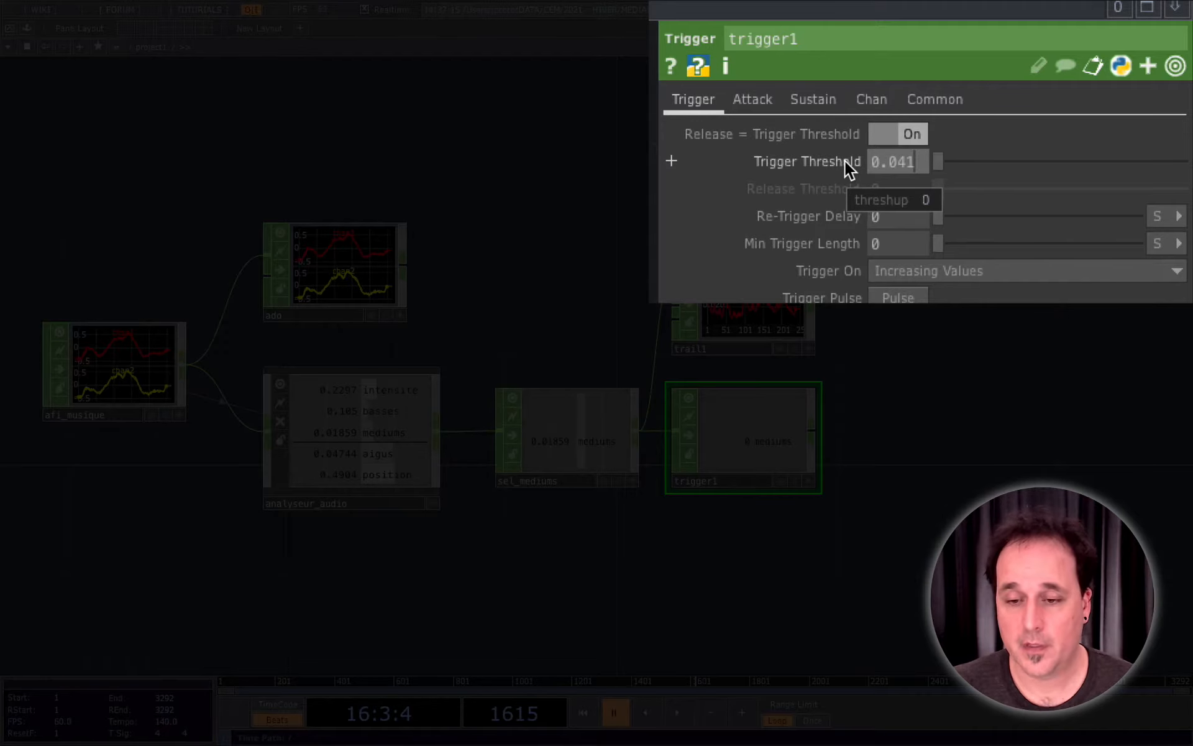
{"action": "key", "text": "Return"}
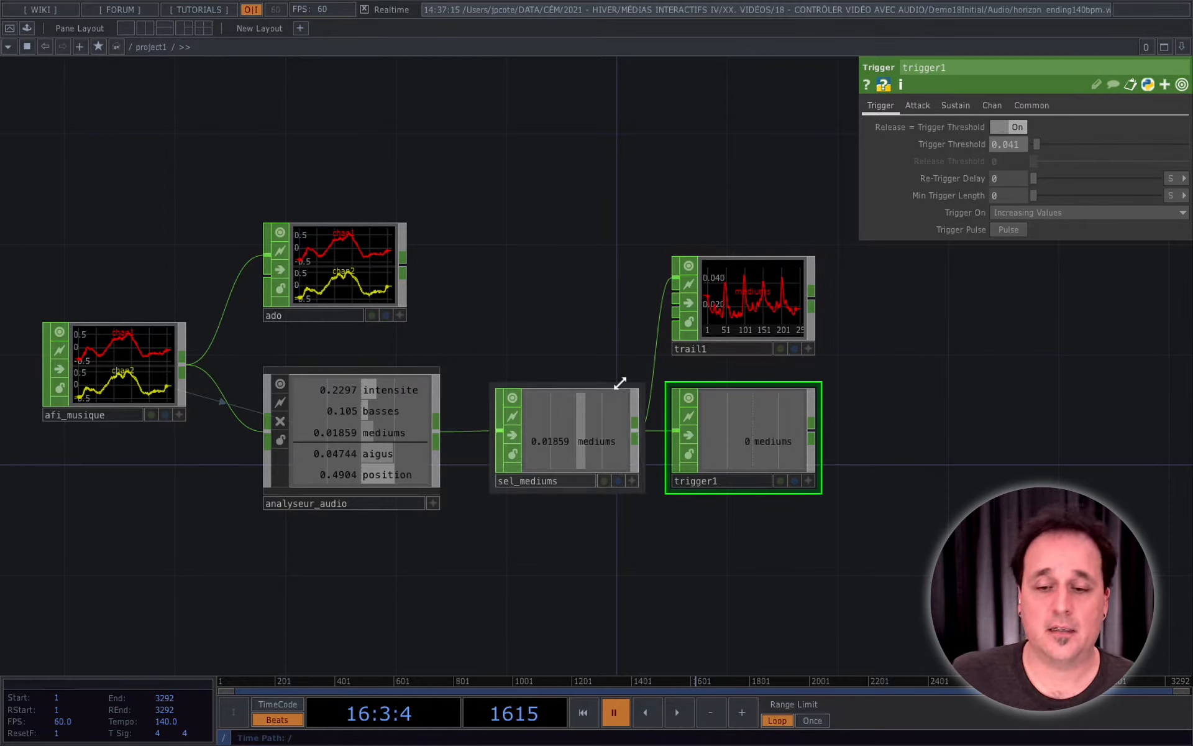
Set the Centre frequency of analyseur_audio to 2800.
{"action": "left_click", "coordinate": [404, 430]}
{"action": "left_click", "coordinate": [909, 189]}
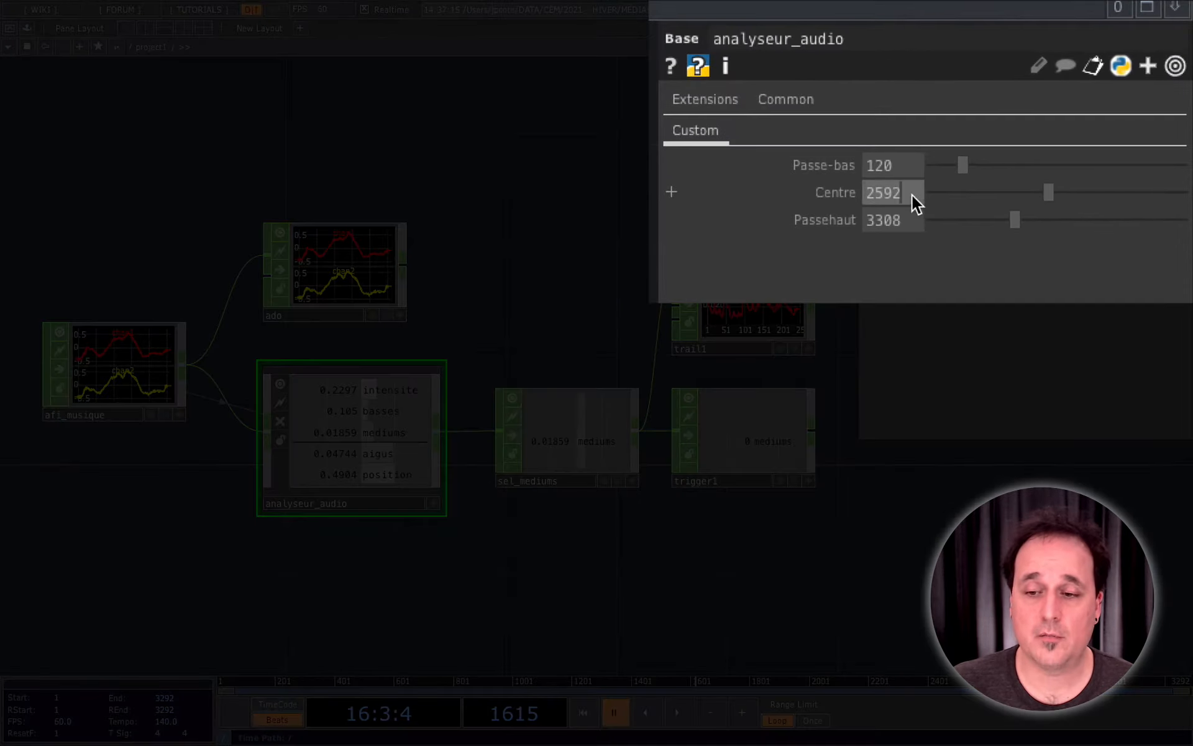
{"action": "type", "text": "2800"}
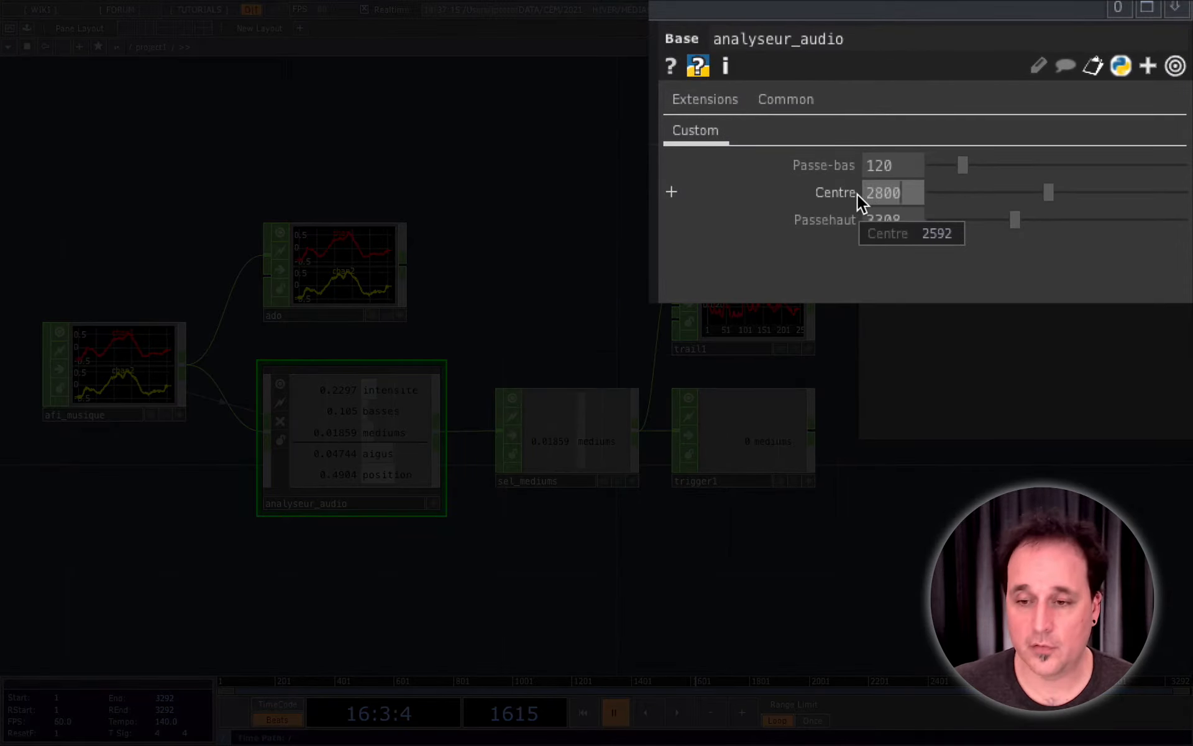
{"action": "key", "text": "Return"}
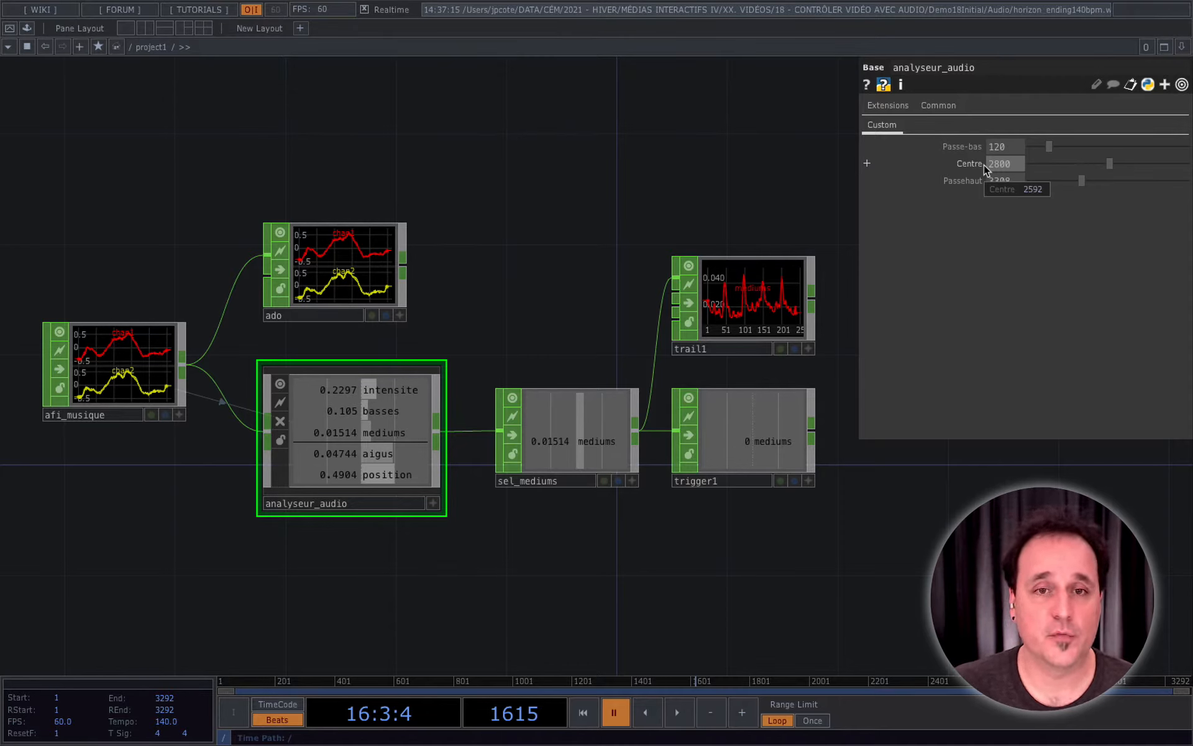
Enlarge trail1, make its viewer interactive and turn off Vertical Adapt so the graph's vertical scale stays fixed.
{"action": "left_click_drag", "start_coordinate": [632, 205], "coordinate": [576, 206]}
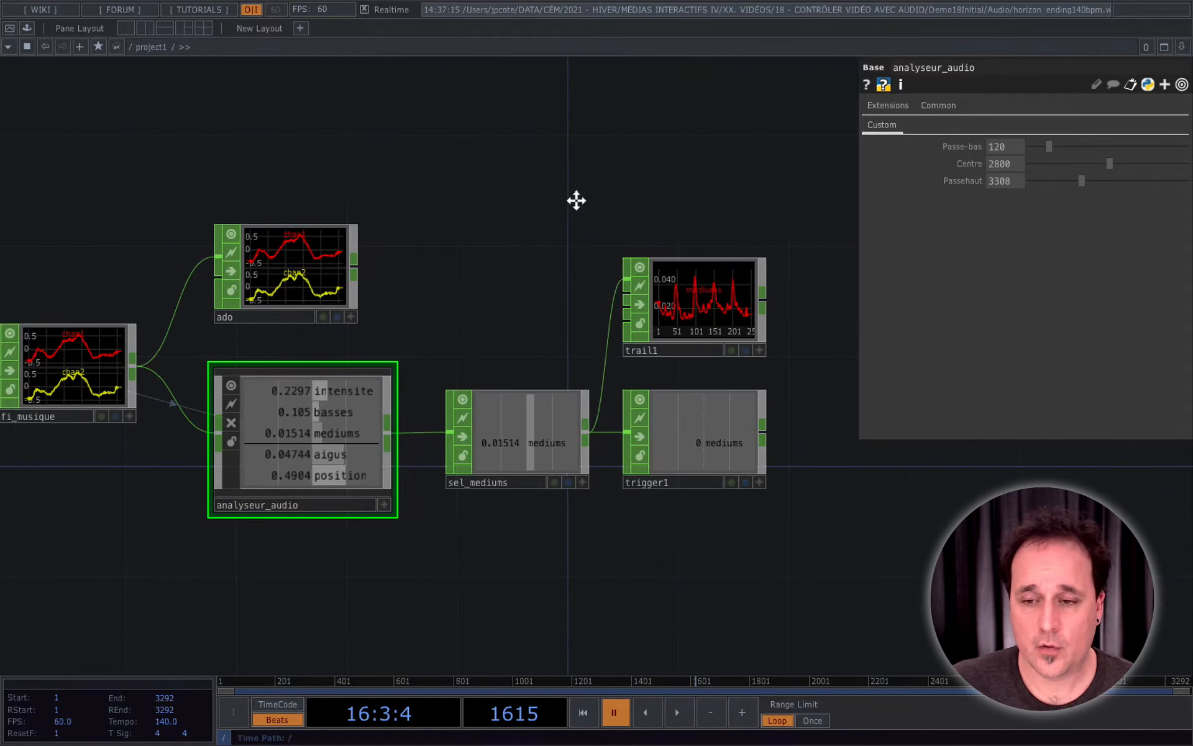
{"action": "left_click", "coordinate": [698, 315]}
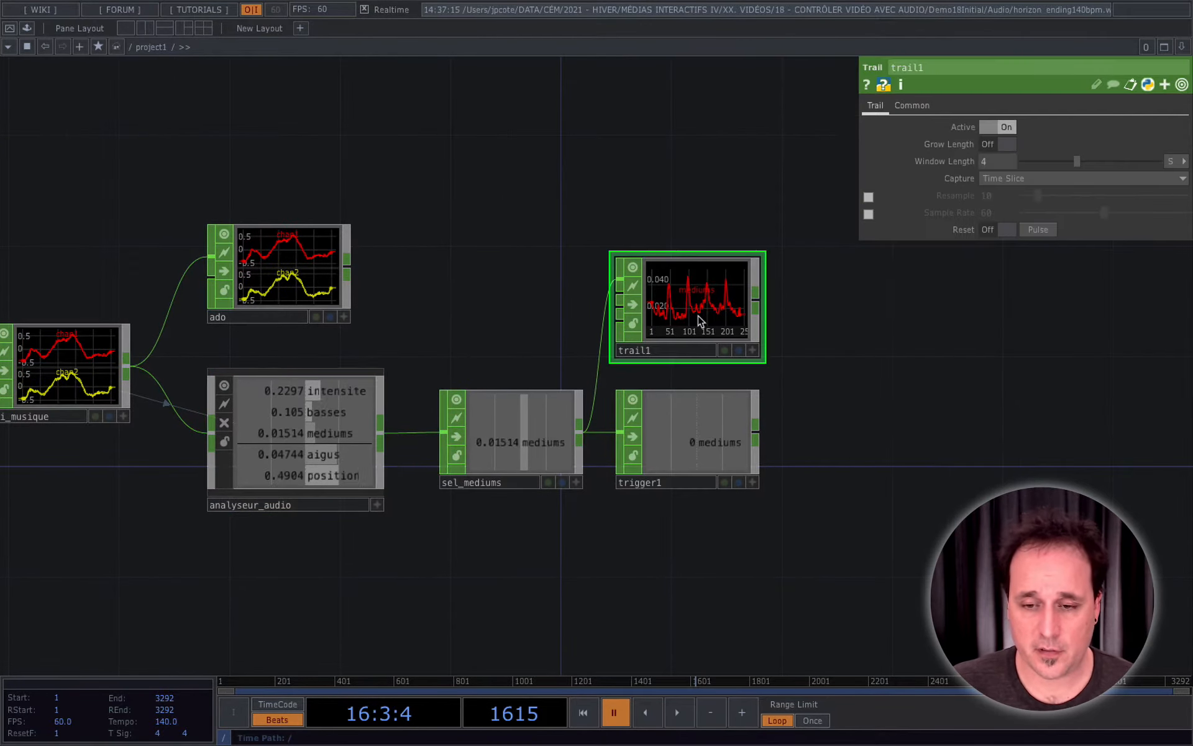
{"action": "key", "text": "shift+h"}
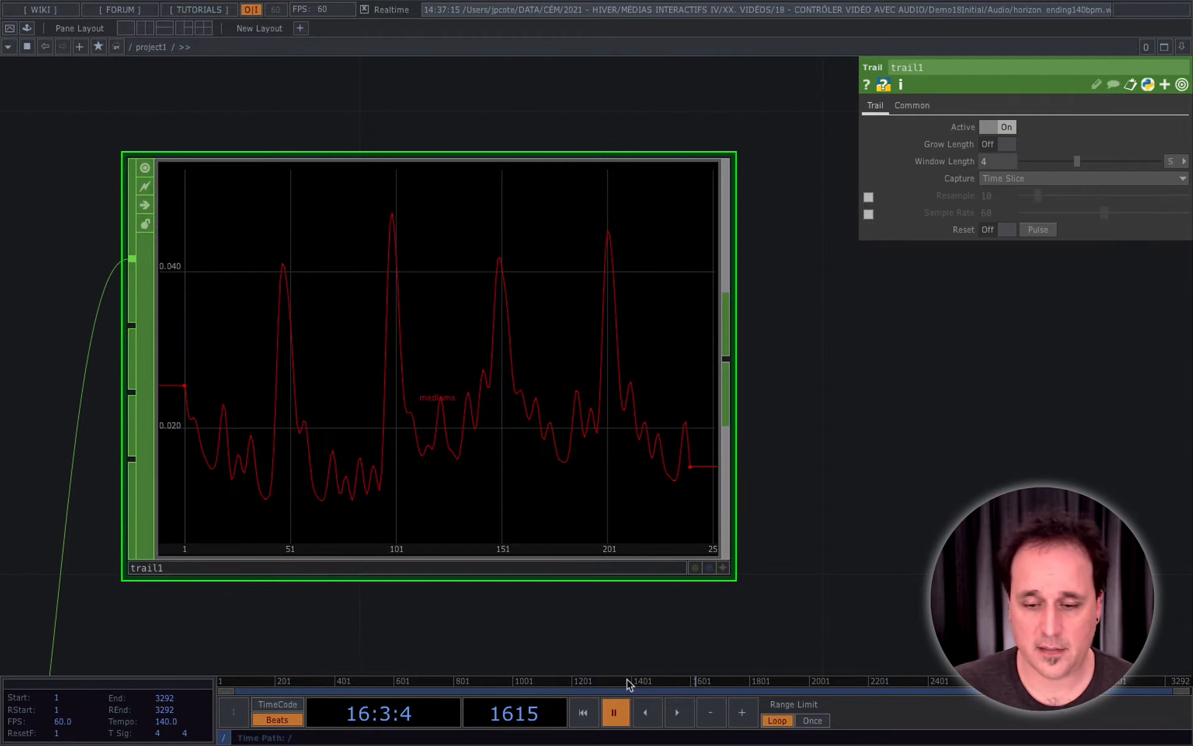
{"action": "left_click", "coordinate": [723, 570]}
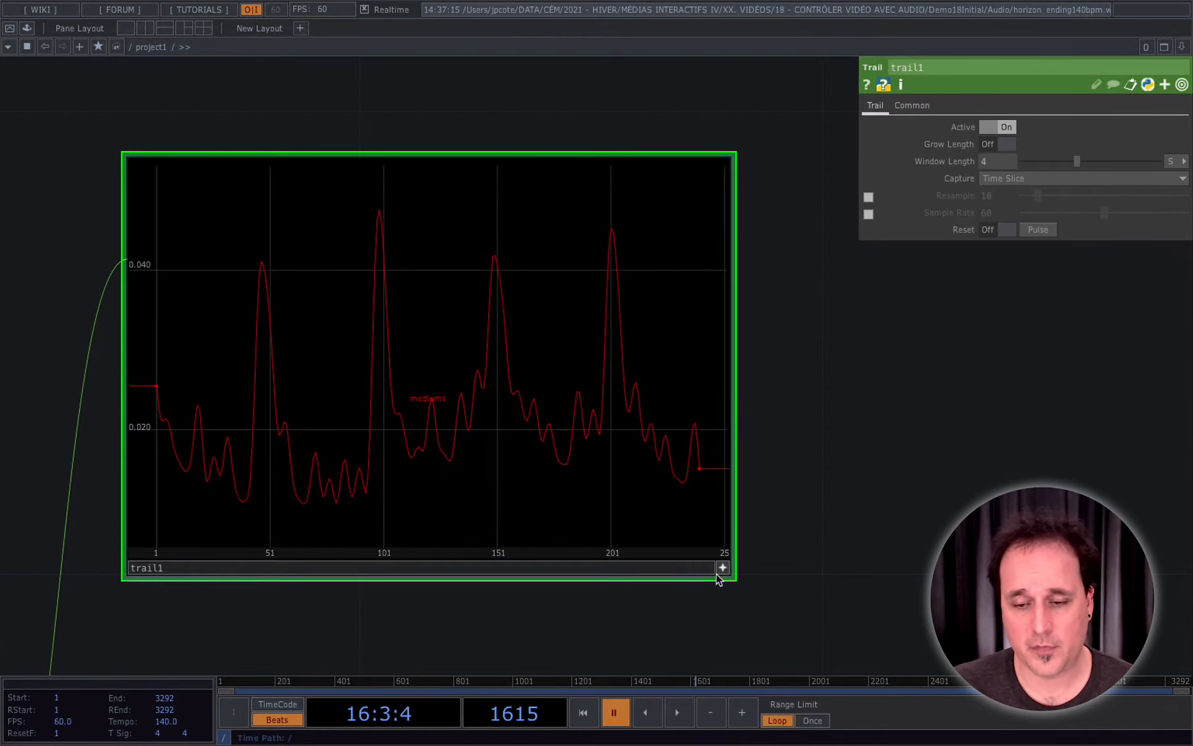
{"action": "right_click", "coordinate": [626, 421]}
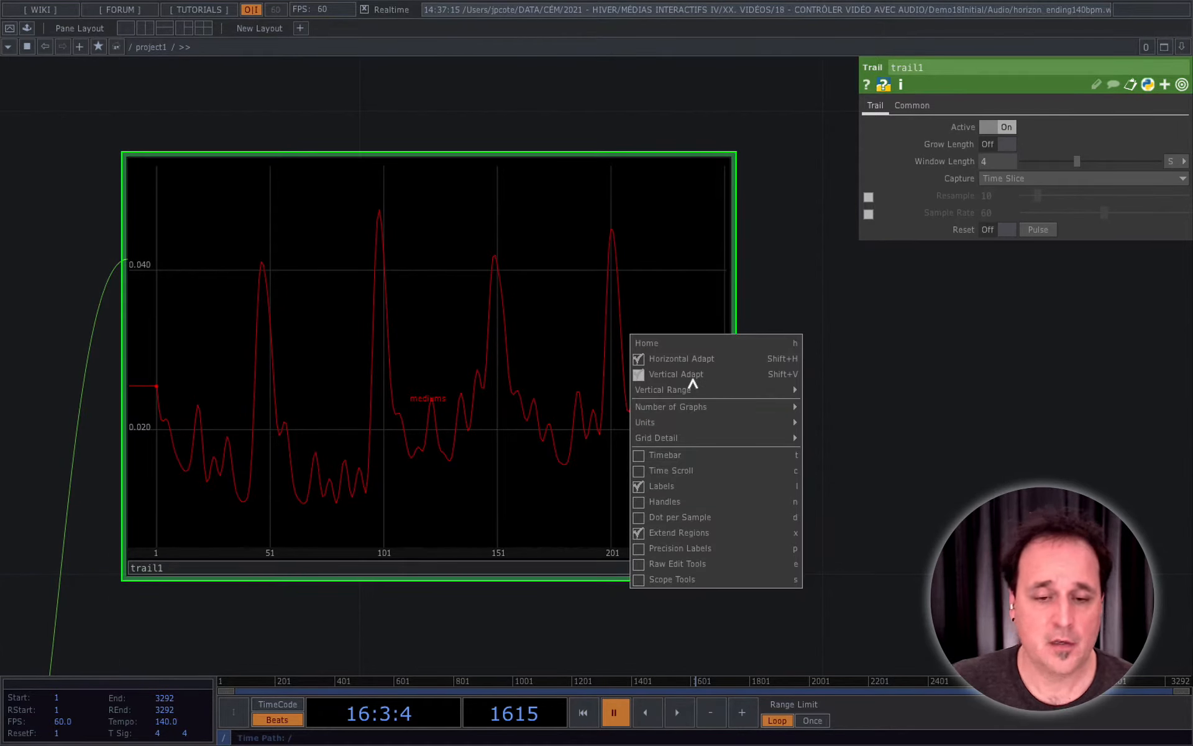
{"action": "left_click", "coordinate": [638, 376]}
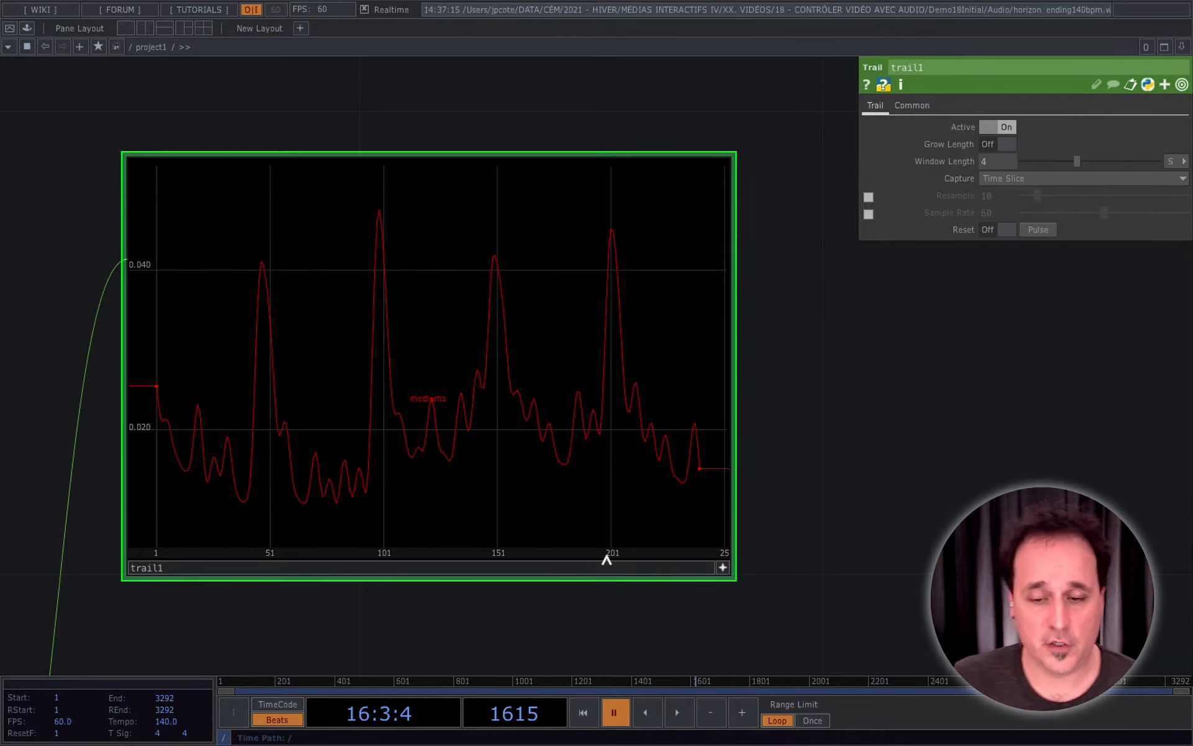
Play and pause the music several times, restarting from the beginning, to examine the mediums peaks in trail1.
{"action": "left_click", "coordinate": [677, 713]}
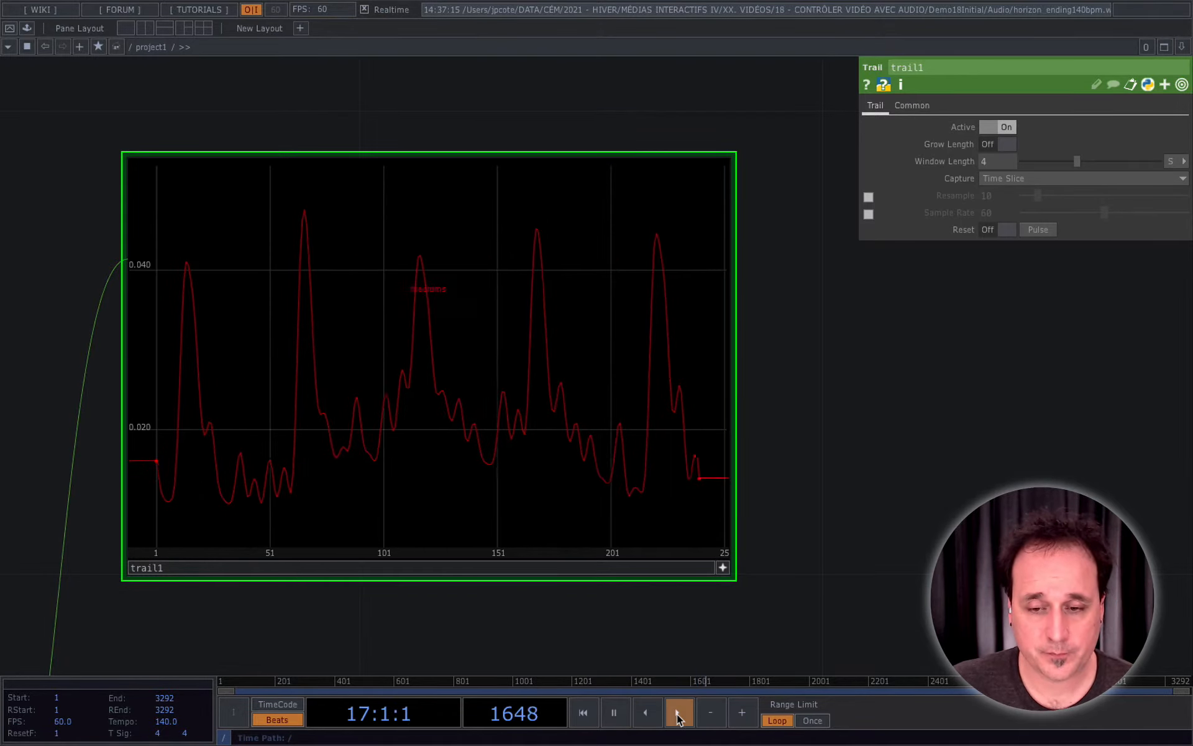
{"action": "left_click", "coordinate": [622, 717]}
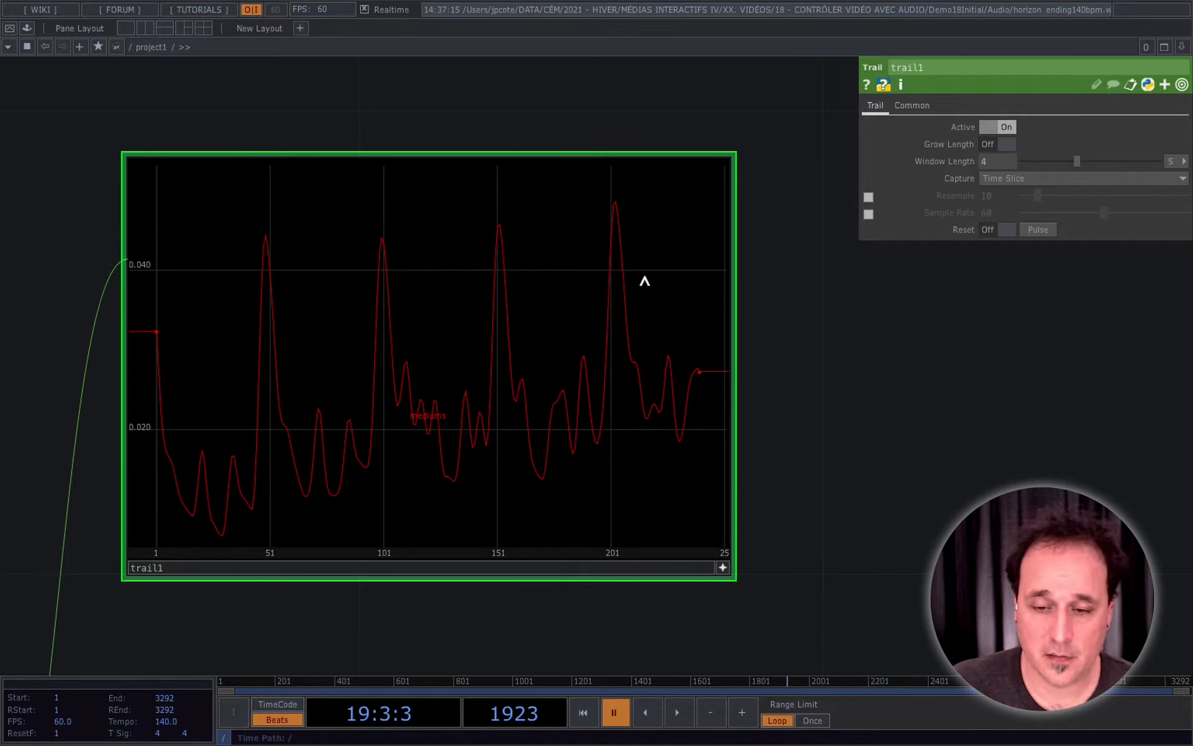
{"action": "left_click", "coordinate": [583, 715]}
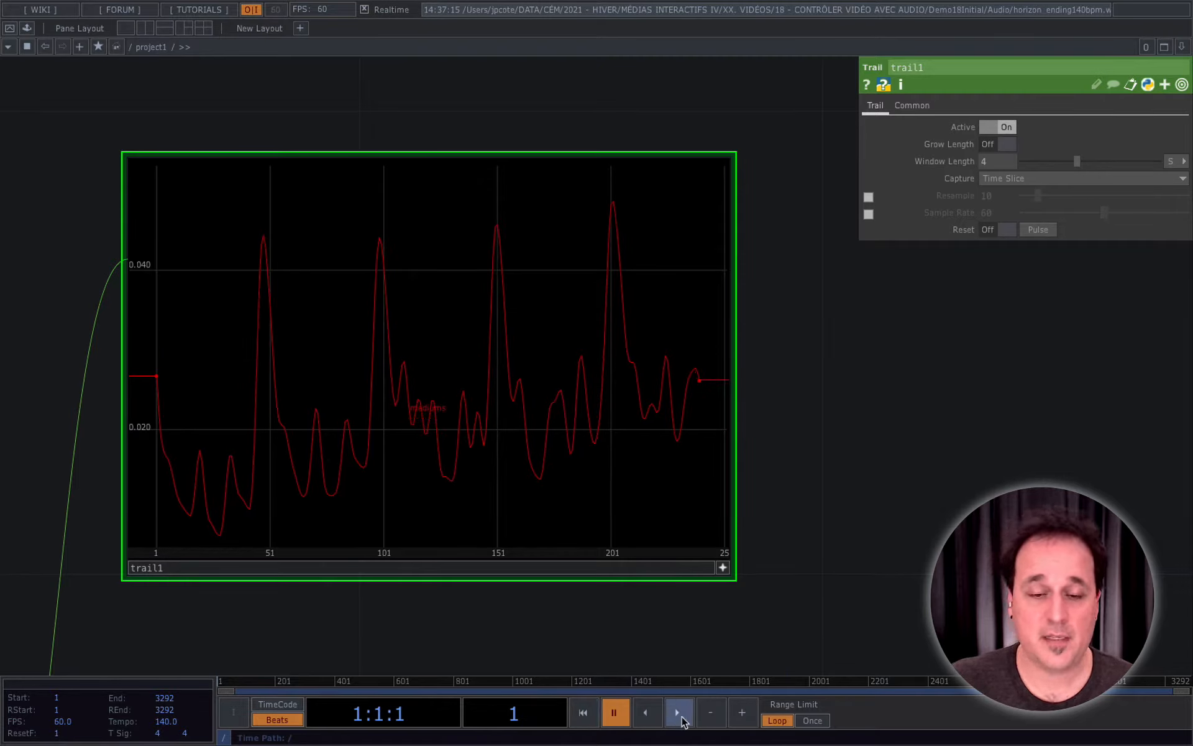
{"action": "left_click", "coordinate": [678, 713]}
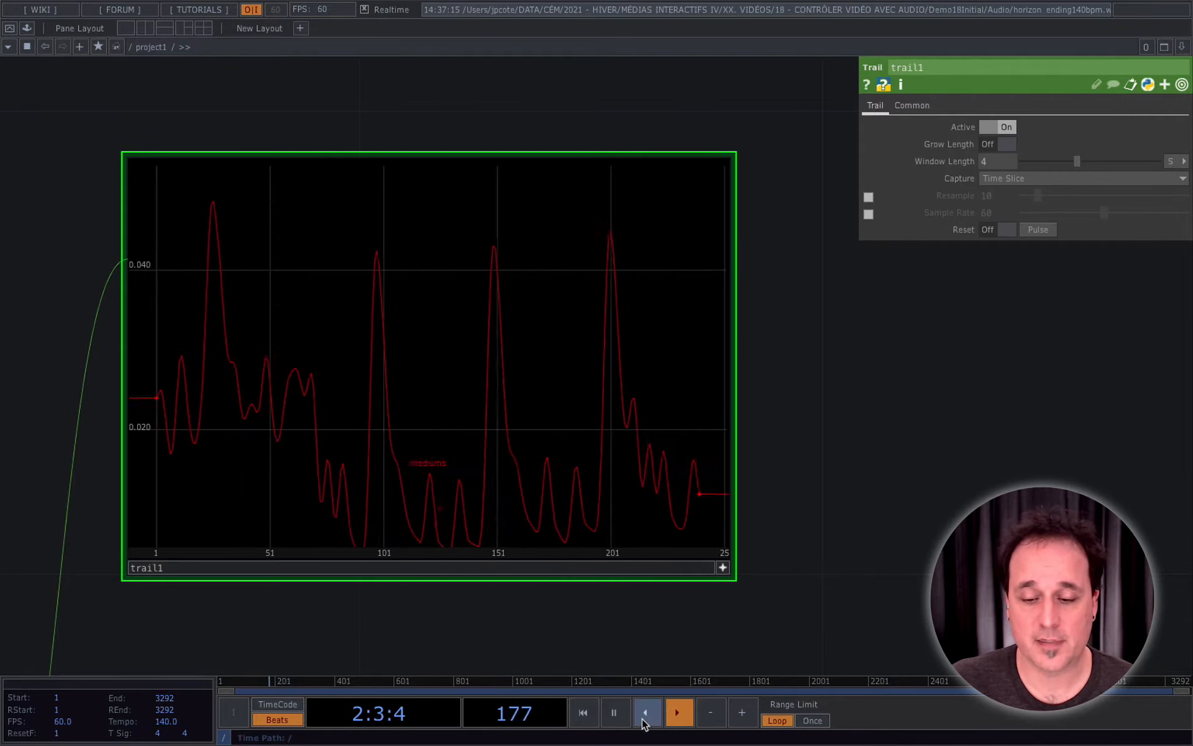
{"action": "left_click", "coordinate": [615, 715]}
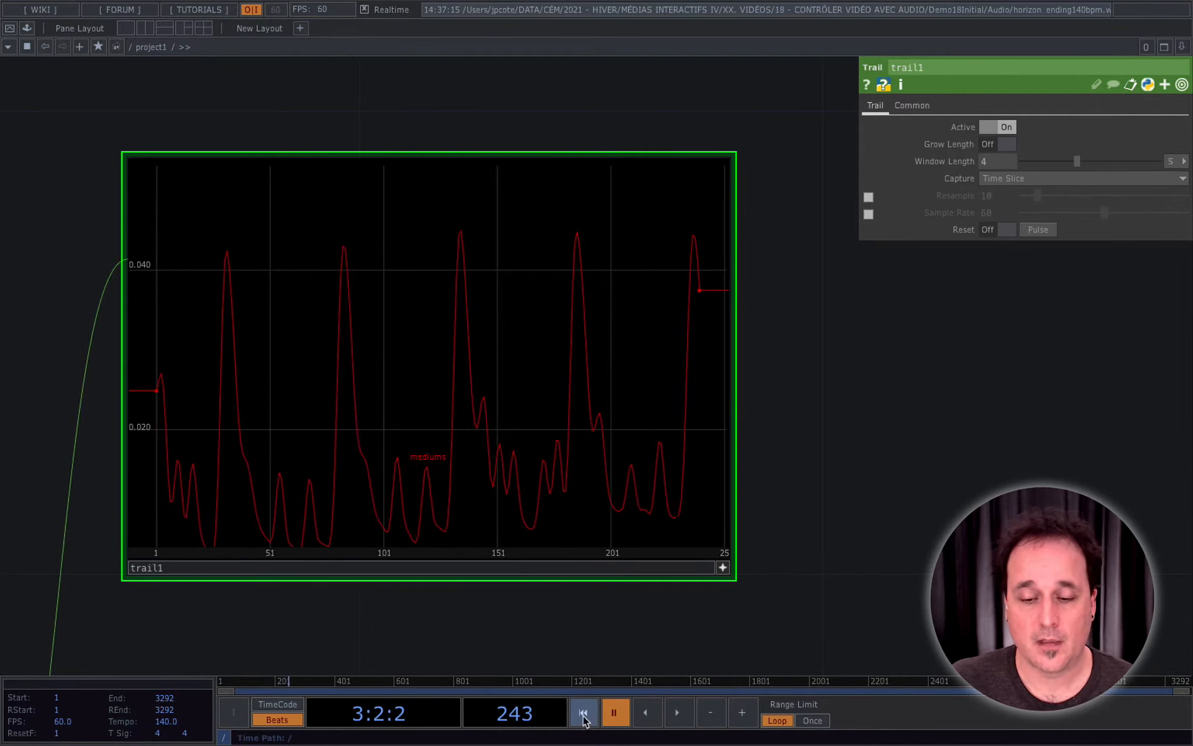
{"action": "left_click", "coordinate": [583, 713]}
{"action": "left_click", "coordinate": [678, 713]}
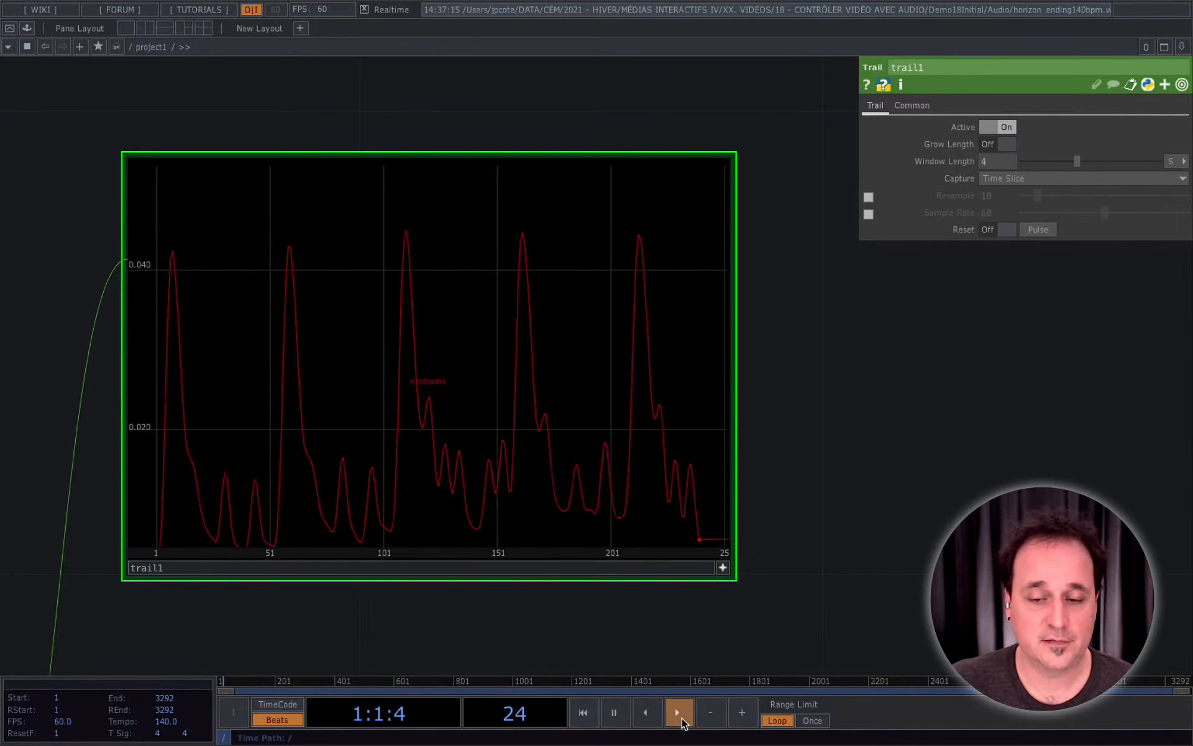
{"action": "left_click", "coordinate": [615, 715]}
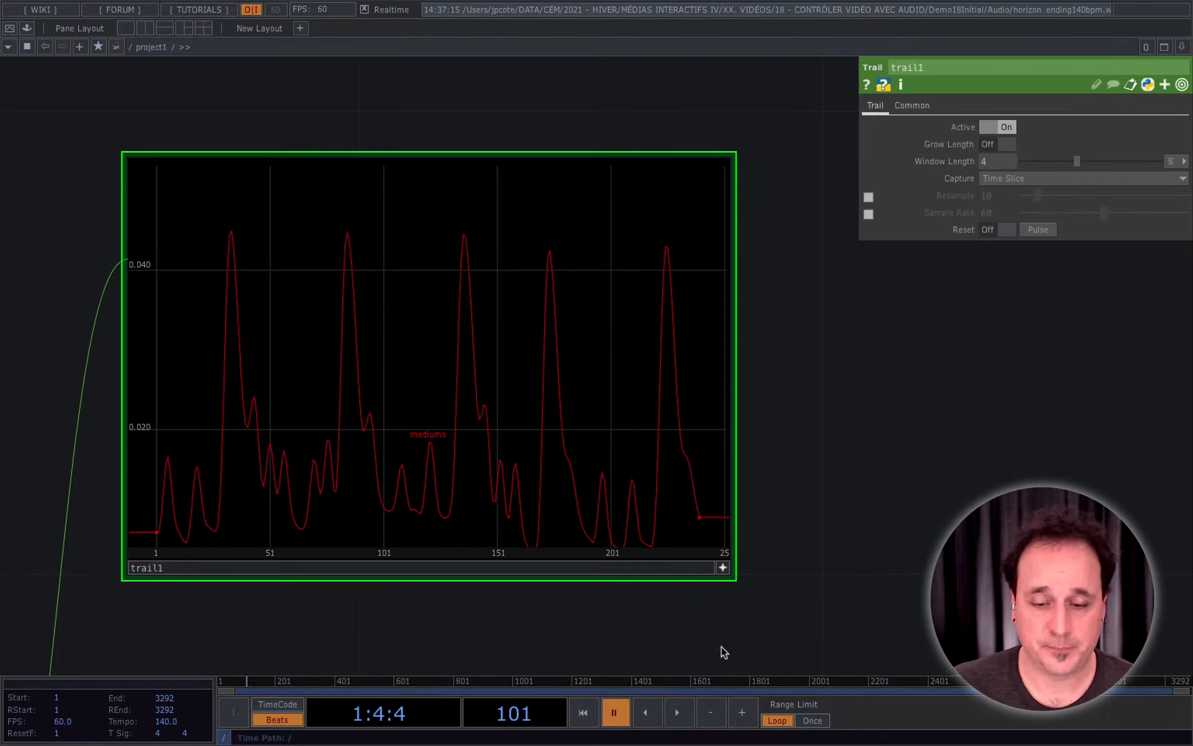
Enlarge trigger1 and play the music to examine how its output reacts to the peaks.
{"action": "key", "text": "h"}
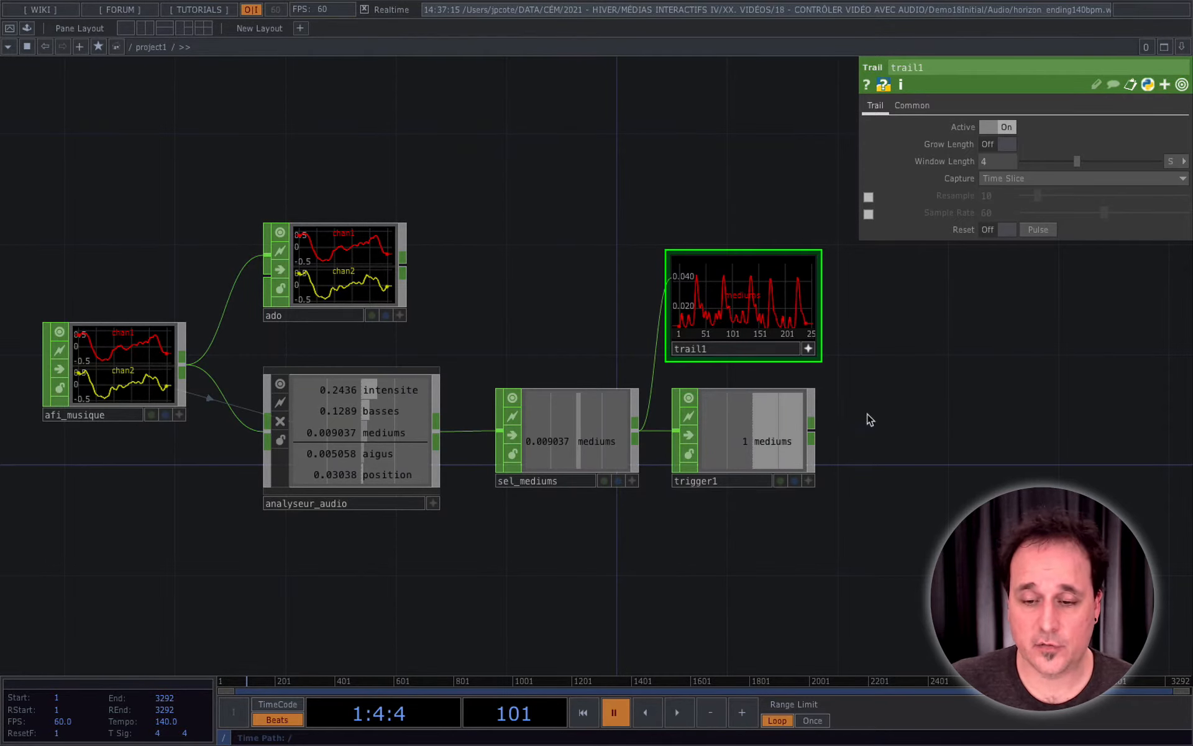
{"action": "left_click", "coordinate": [762, 449]}
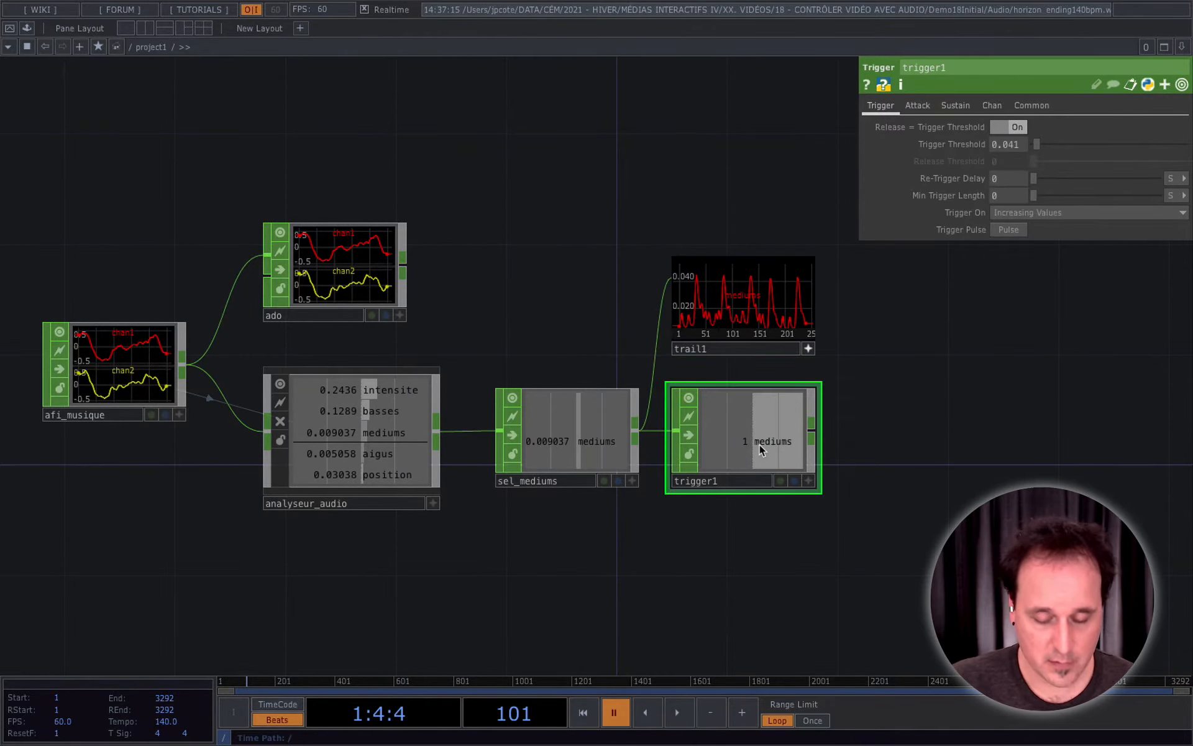
{"action": "key", "text": "shift+h"}
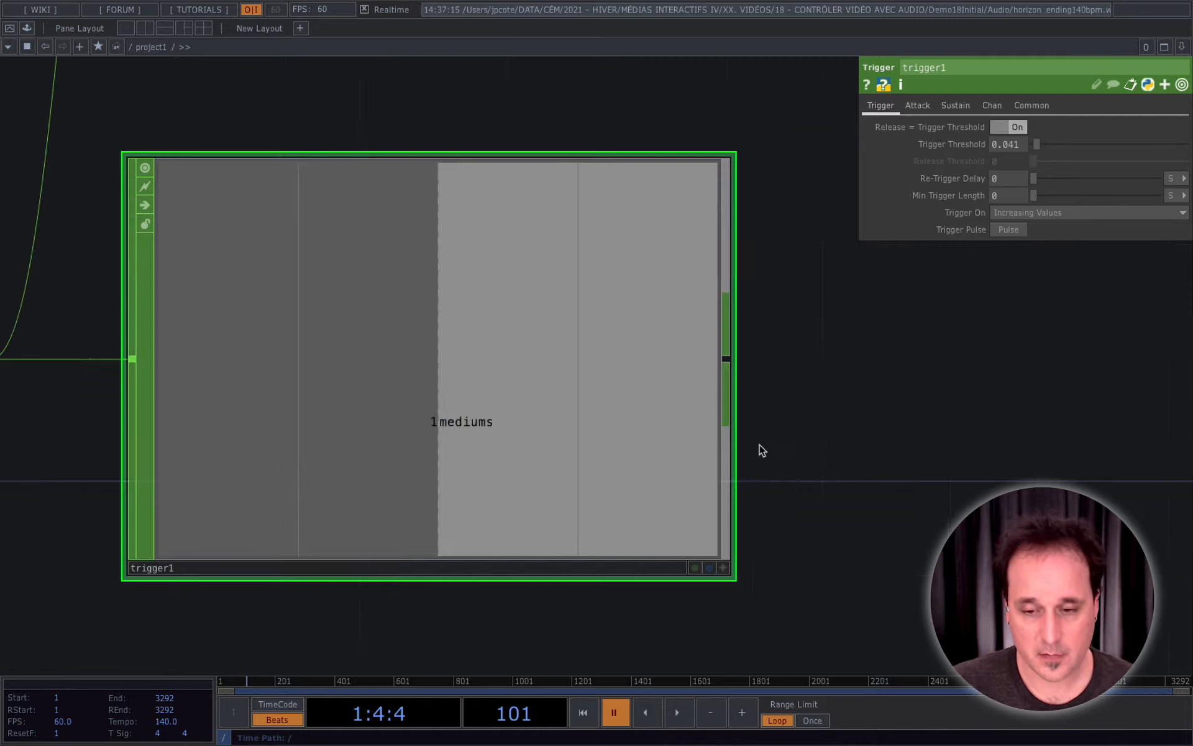
{"action": "left_click", "coordinate": [675, 713]}
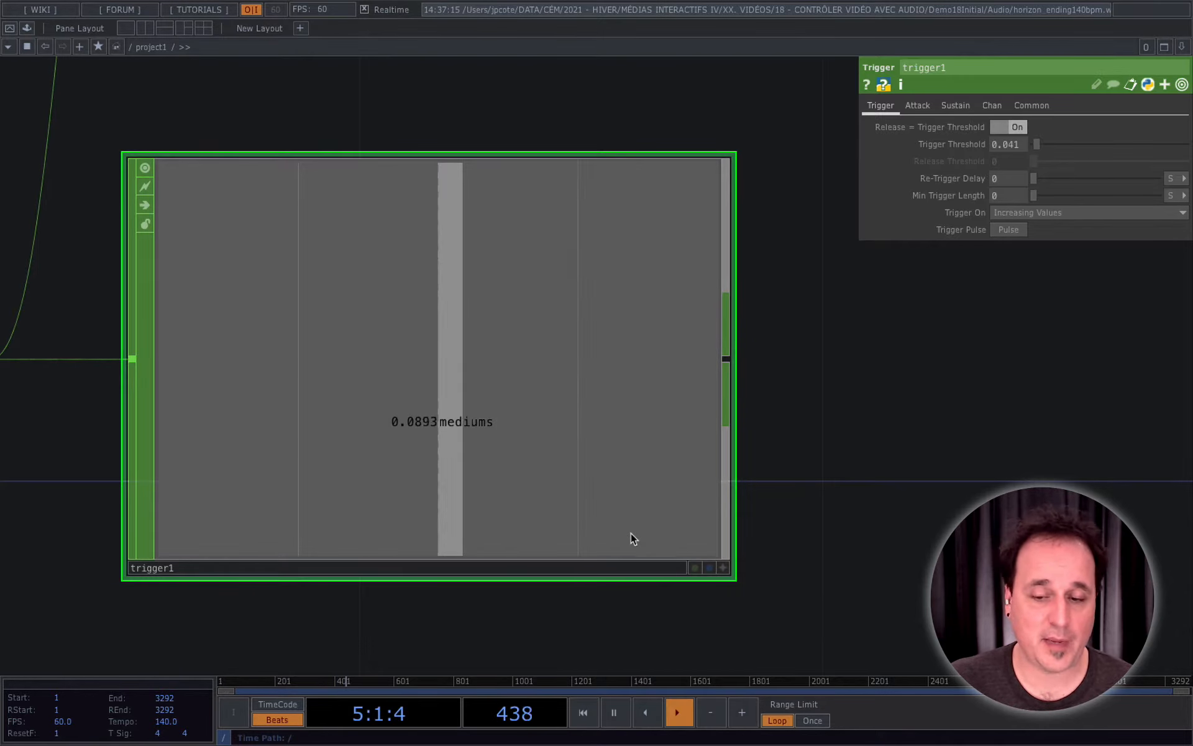
{"action": "left_click", "coordinate": [614, 713]}
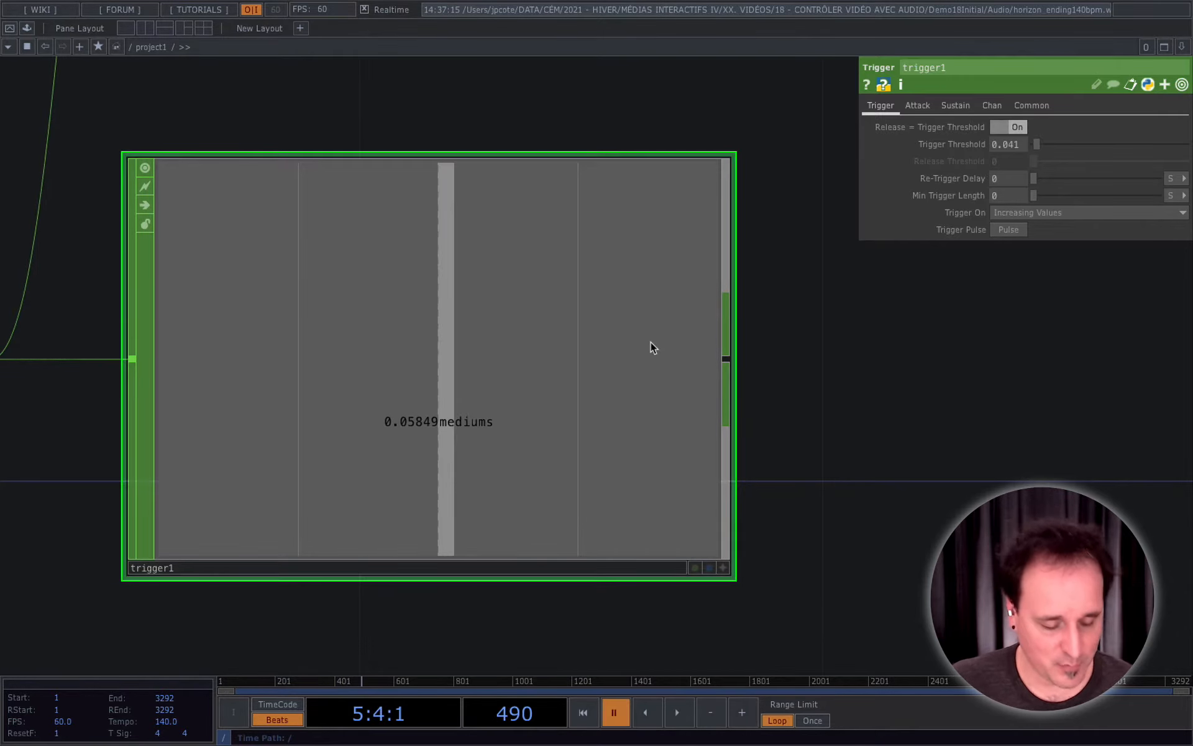
{"action": "key", "text": "h"}
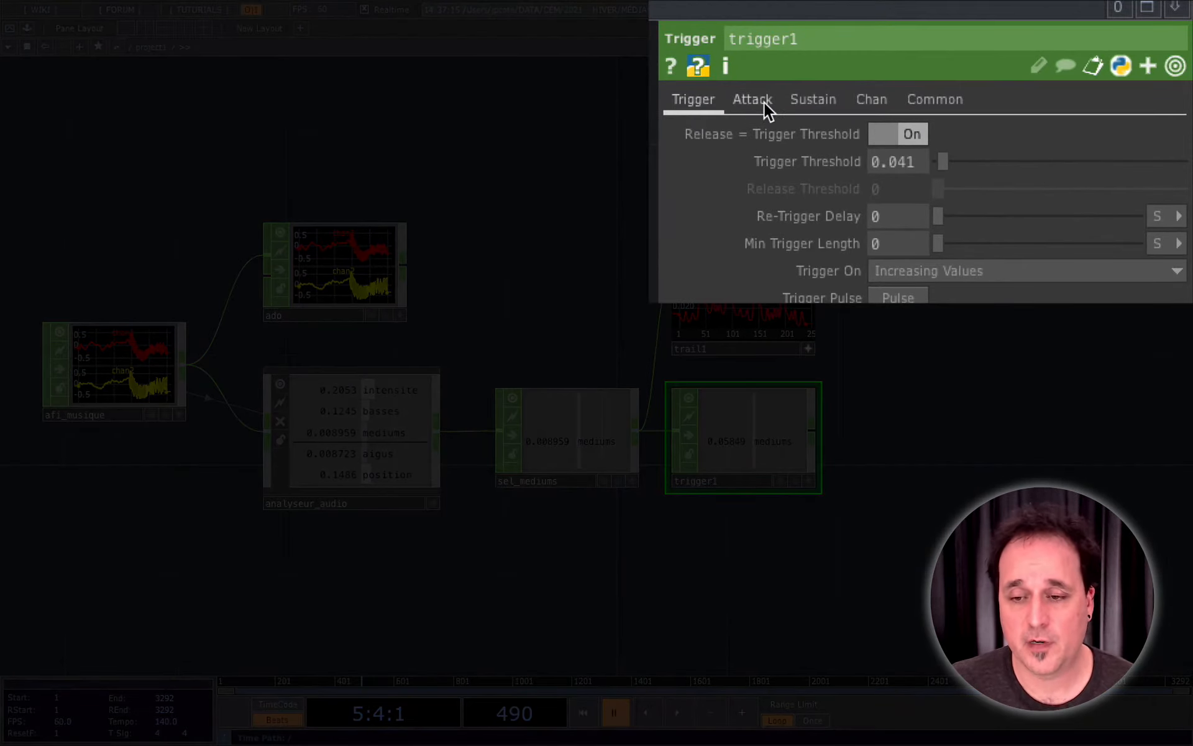
Set the Attack Length of trigger1 to 0.
{"action": "left_click", "coordinate": [757, 103]}
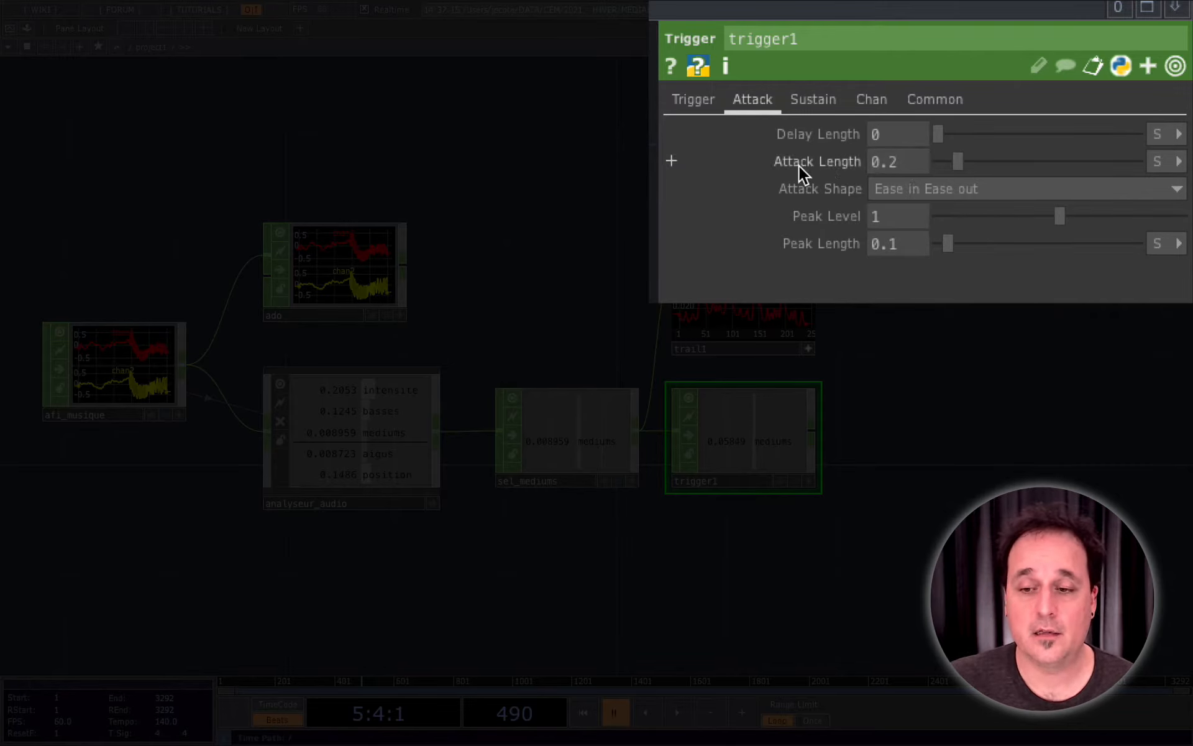
{"action": "left_click", "coordinate": [894, 168]}
{"action": "type", "text": "0"}
{"action": "key", "text": "Return"}
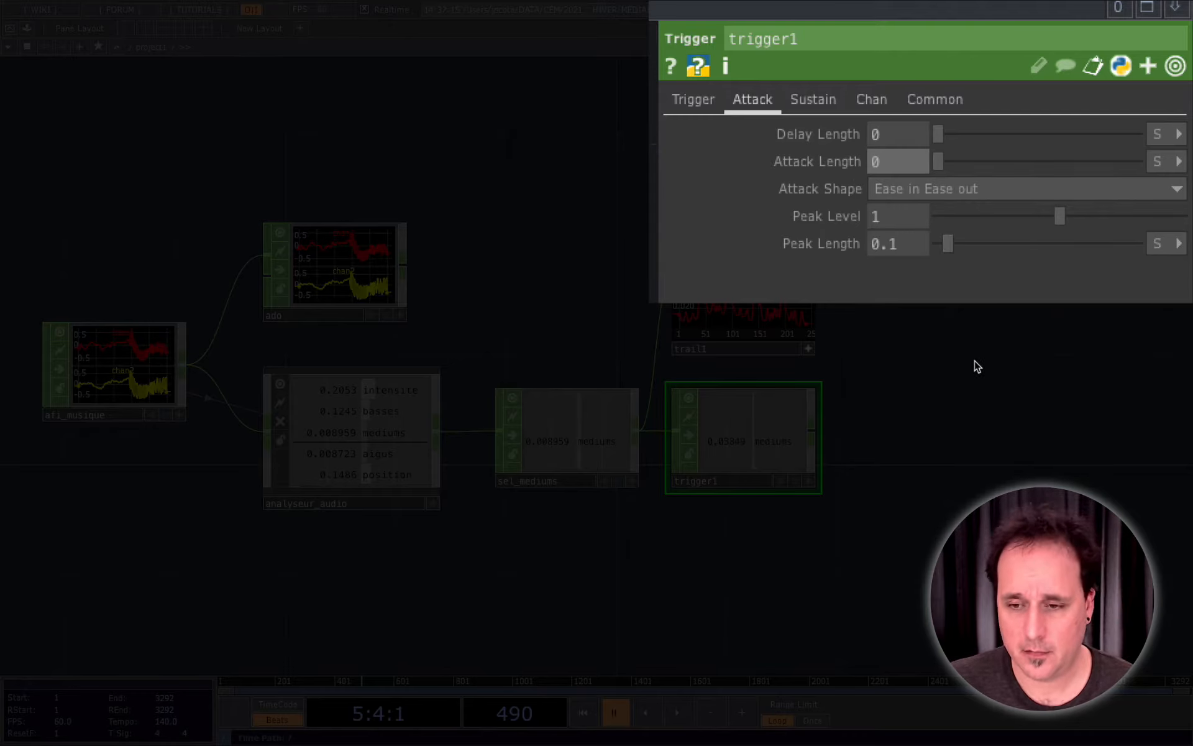
Add a Trail CHOP fed from the output of trigger1 and place it beside trail1.
{"action": "left_click_drag", "start_coordinate": [911, 421], "coordinate": [546, 427]}
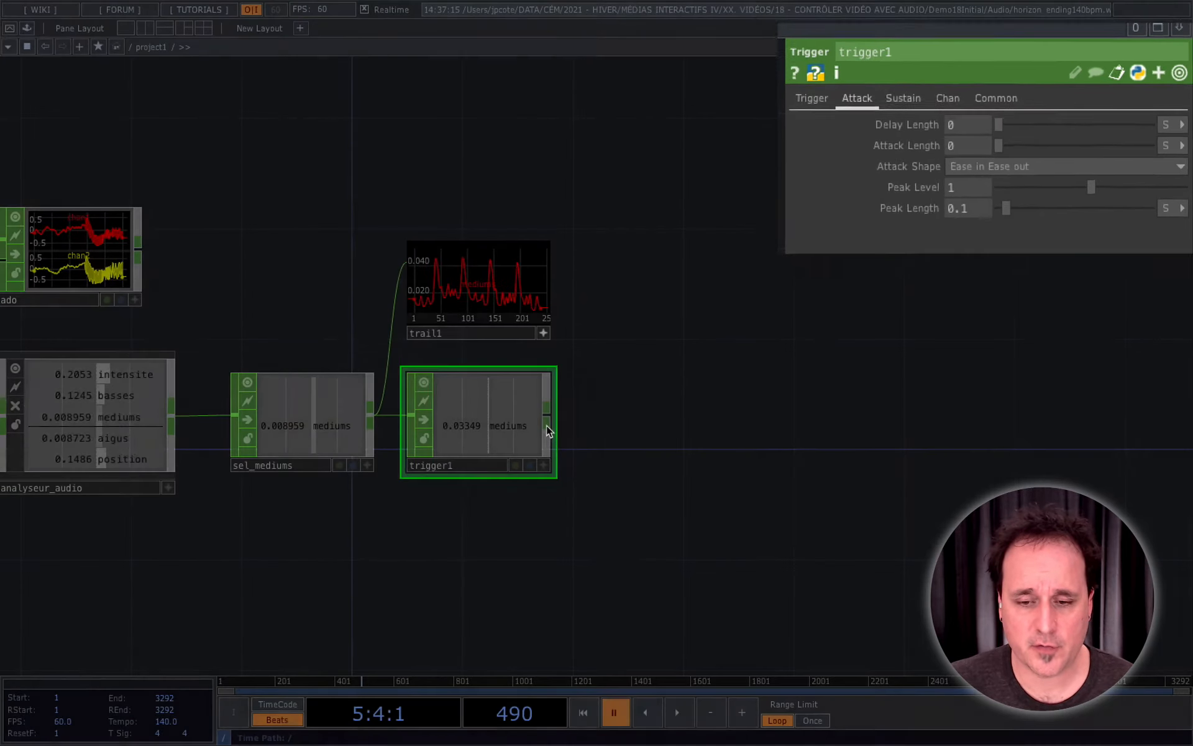
{"action": "right_click", "coordinate": [548, 416]}
{"action": "type", "text": "trail"}
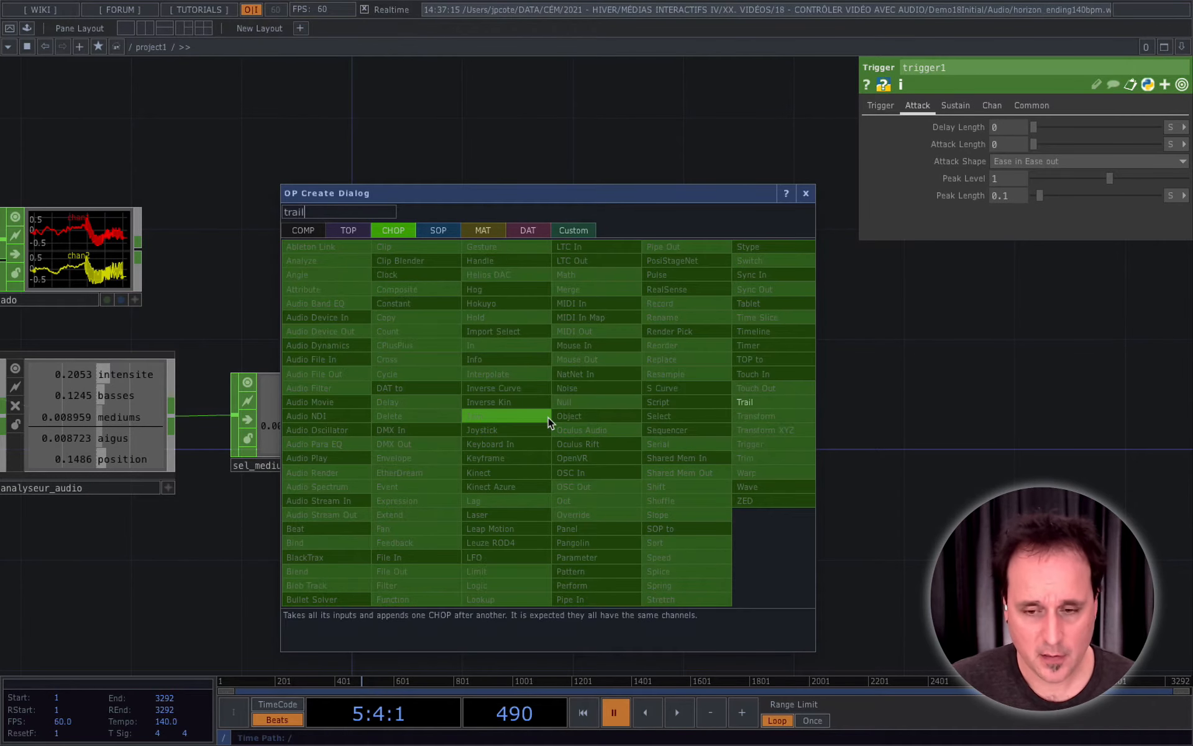
{"action": "left_click", "coordinate": [740, 402]}
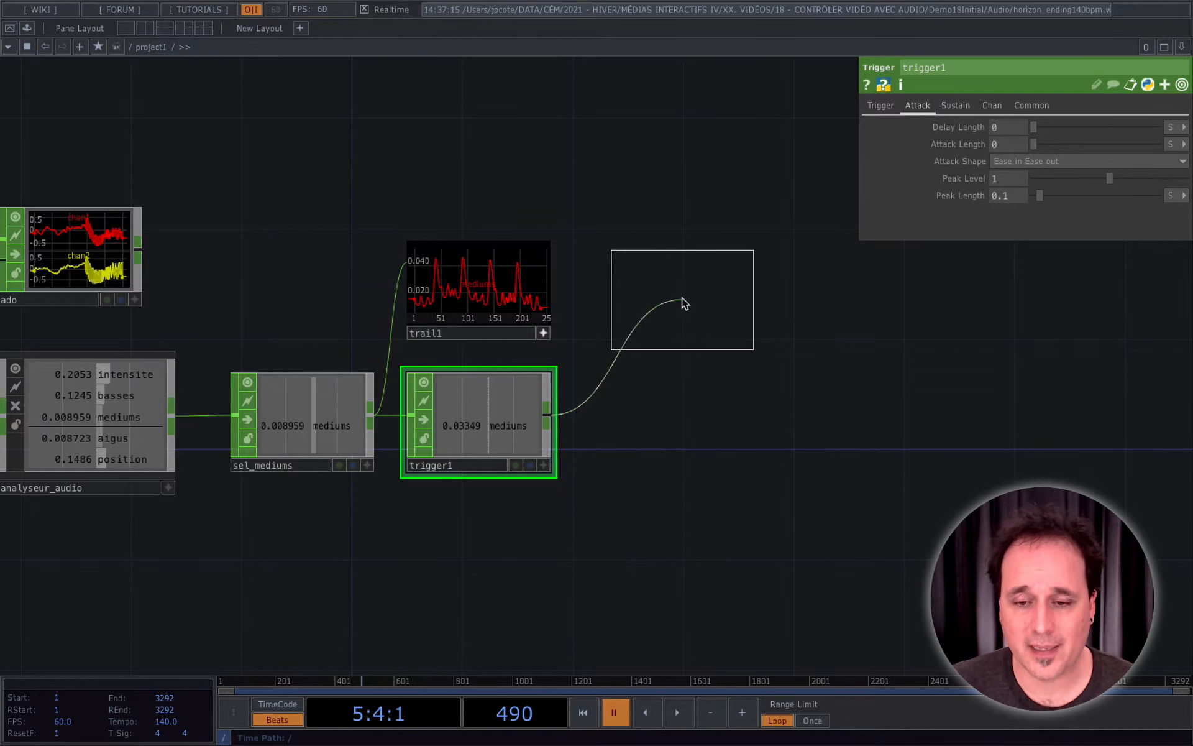
{"action": "left_click", "coordinate": [670, 293]}
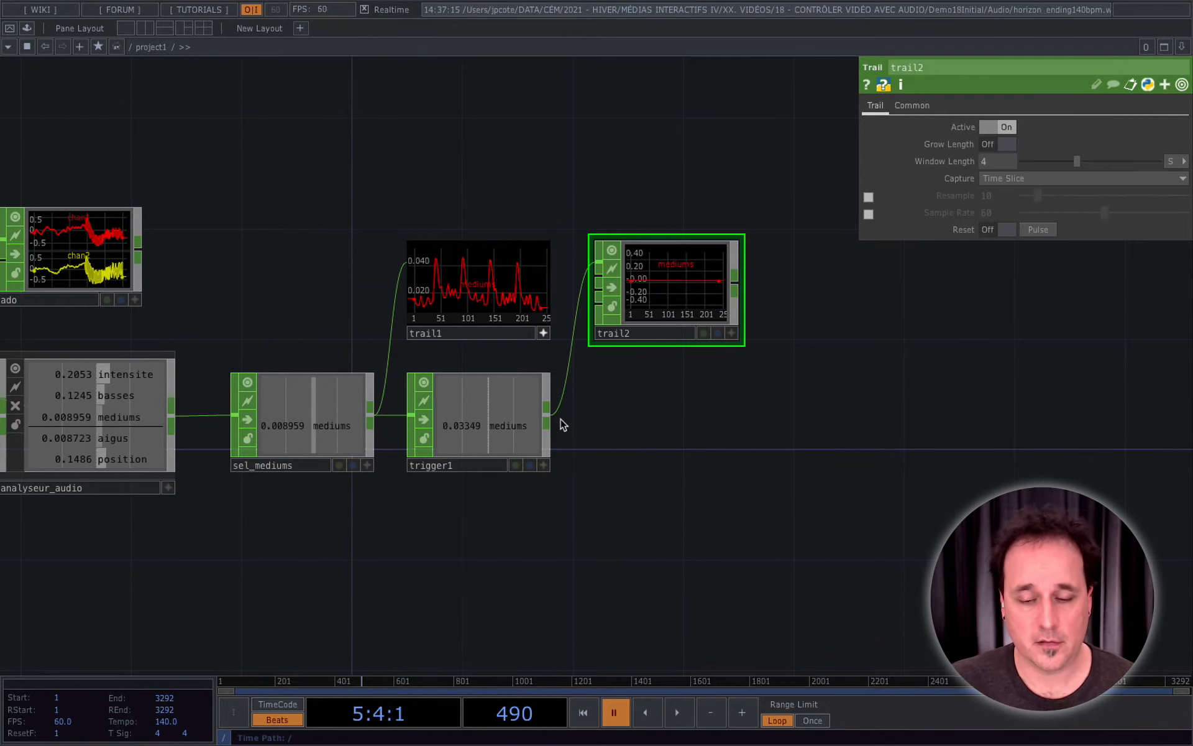
Enlarge trail2 and play and pause the music to examine the envelope curve generated by trigger1.
{"action": "scroll", "coordinate": [619, 460], "scroll_direction": "up", "scroll_amount": 2}
{"action": "scroll", "coordinate": [618, 460], "scroll_direction": "right", "scroll_amount": 2}
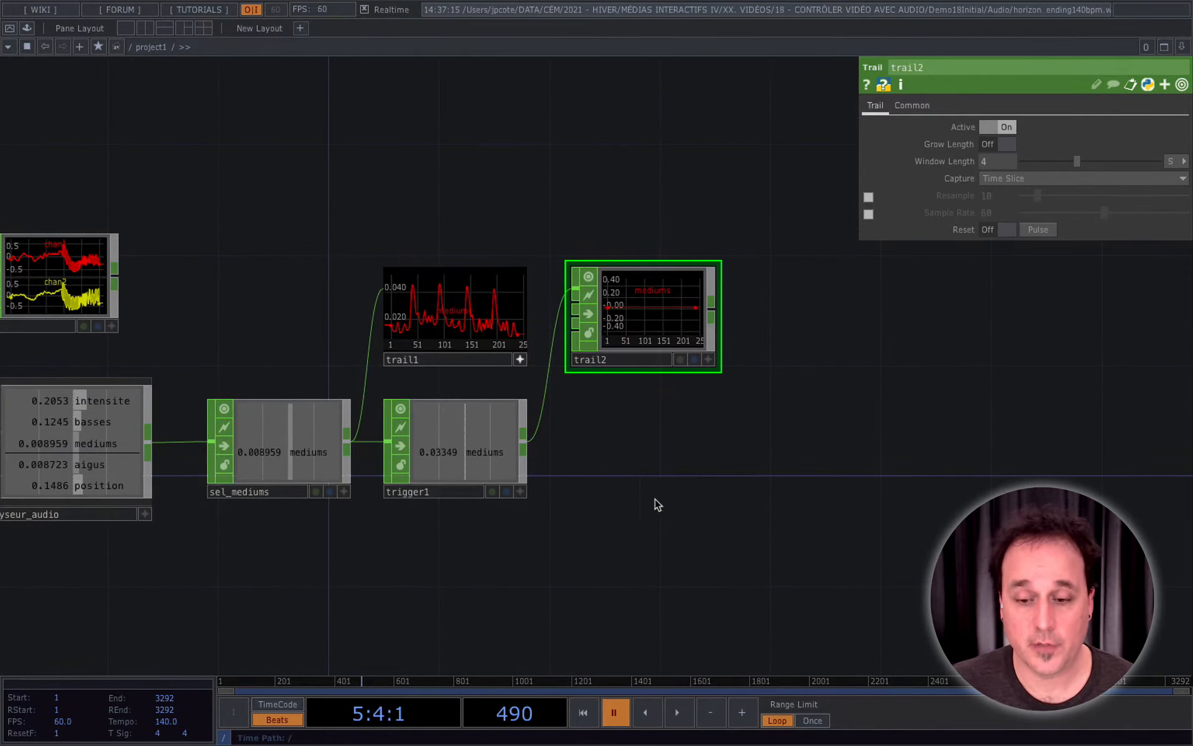
{"action": "key", "text": "shift+h"}
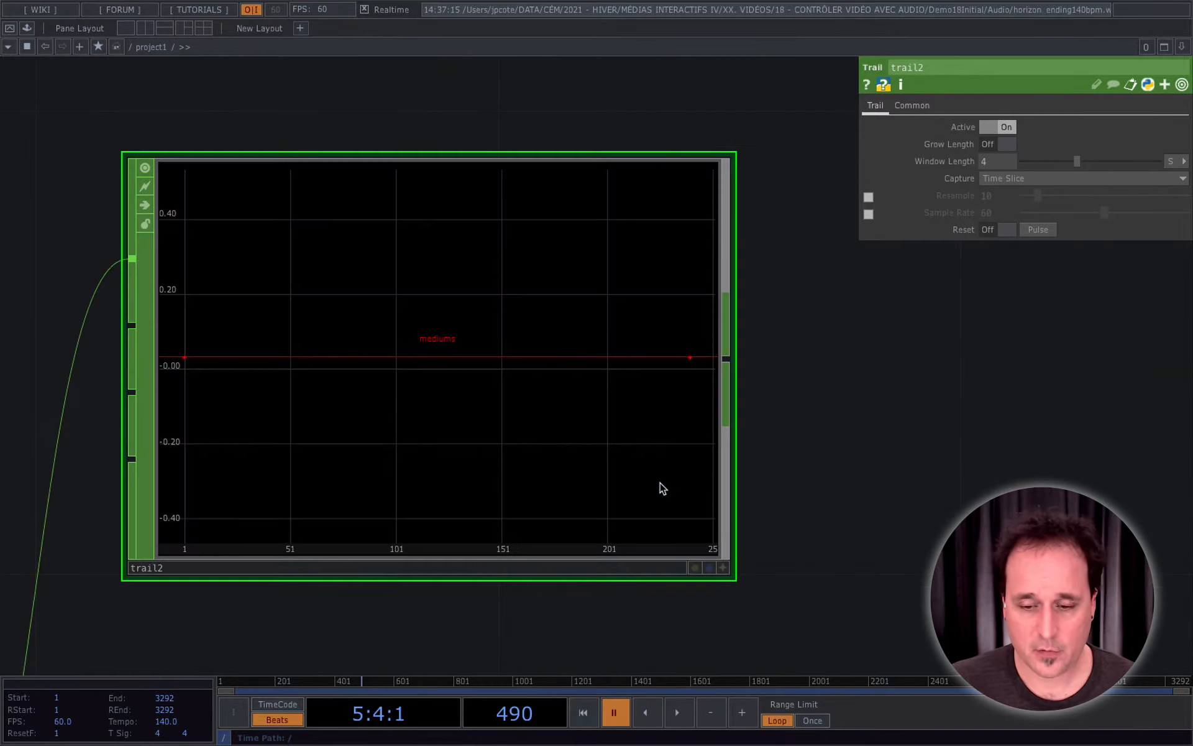
{"action": "left_click", "coordinate": [676, 712]}
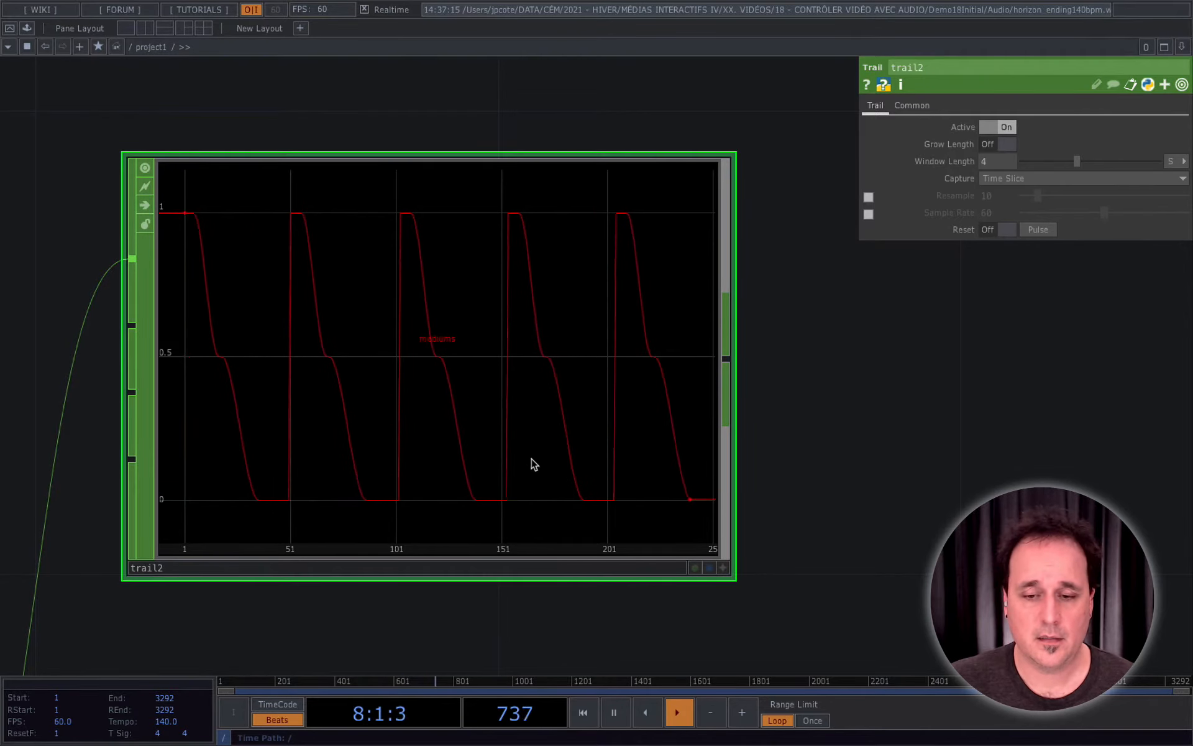
{"action": "left_click", "coordinate": [614, 713]}
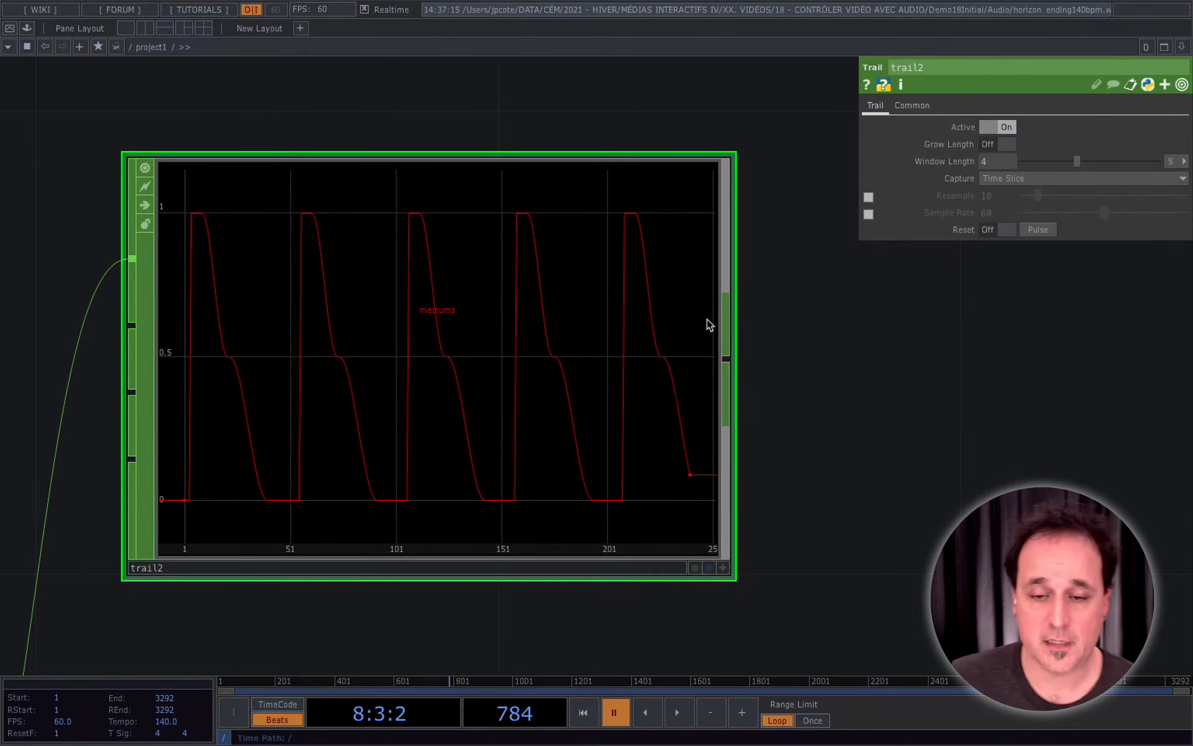
{"action": "scroll", "coordinate": [785, 537], "scroll_direction": "down", "scroll_amount": 5}
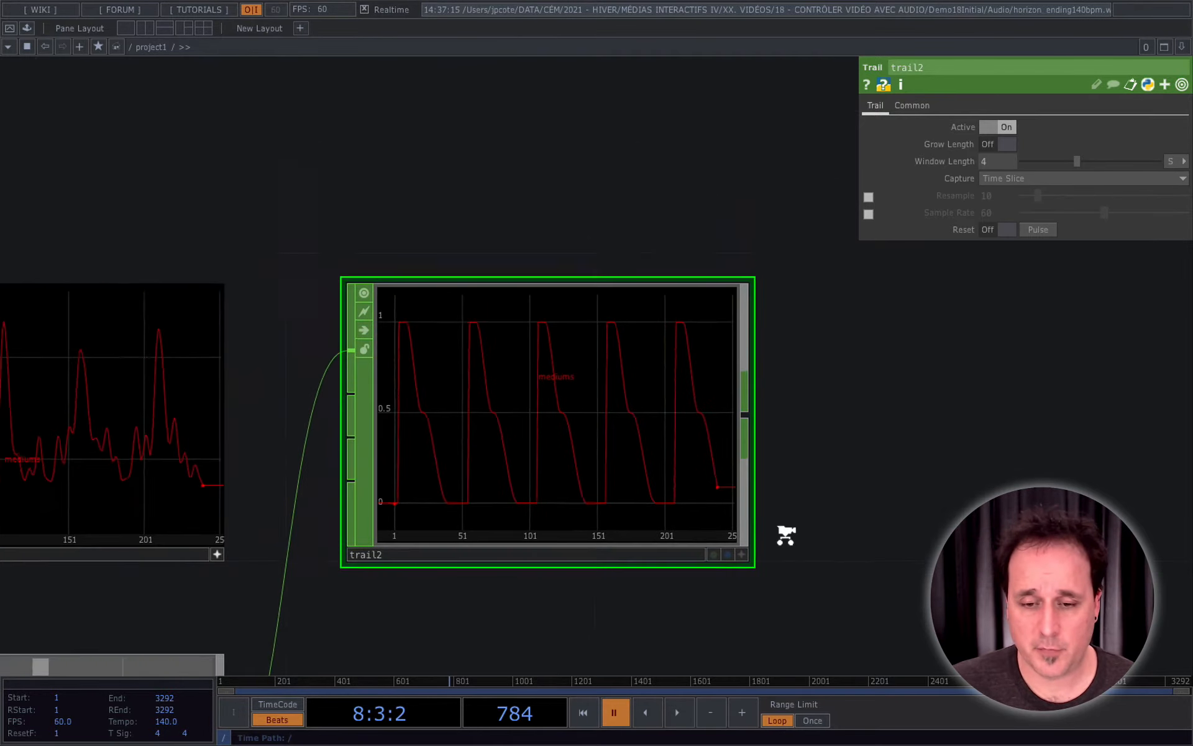
{"action": "left_click_drag", "start_coordinate": [826, 603], "coordinate": [873, 447]}
{"action": "scroll", "coordinate": [873, 446], "scroll_direction": "down", "scroll_amount": 4}
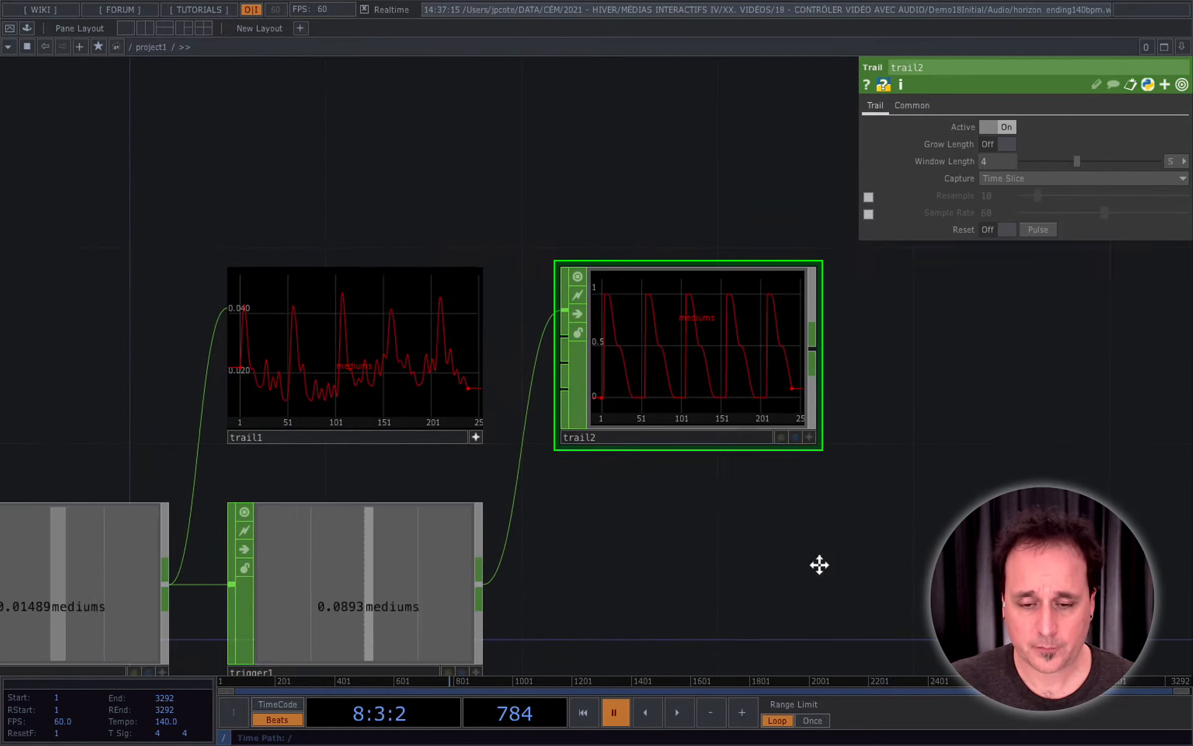
{"action": "left_click_drag", "start_coordinate": [818, 562], "coordinate": [807, 461]}
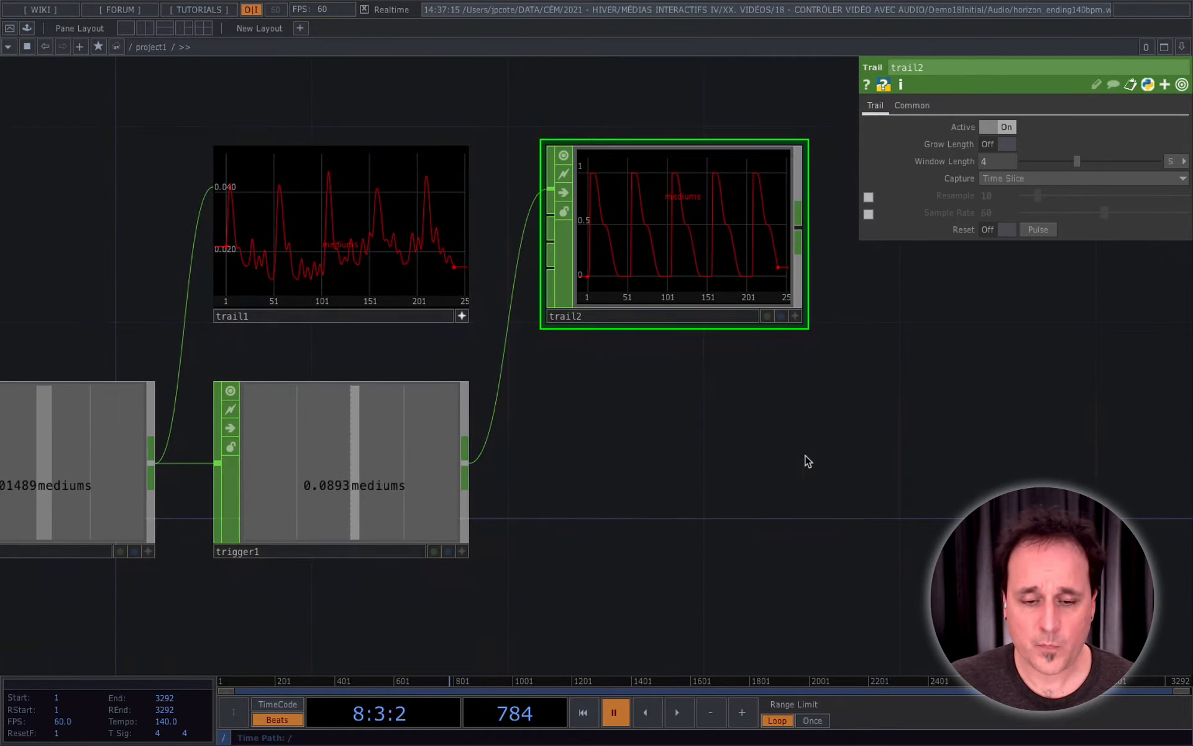
Select trigger1 and compare its attack parameters with a close view of the trail2 curve.
{"action": "left_click", "coordinate": [396, 463]}
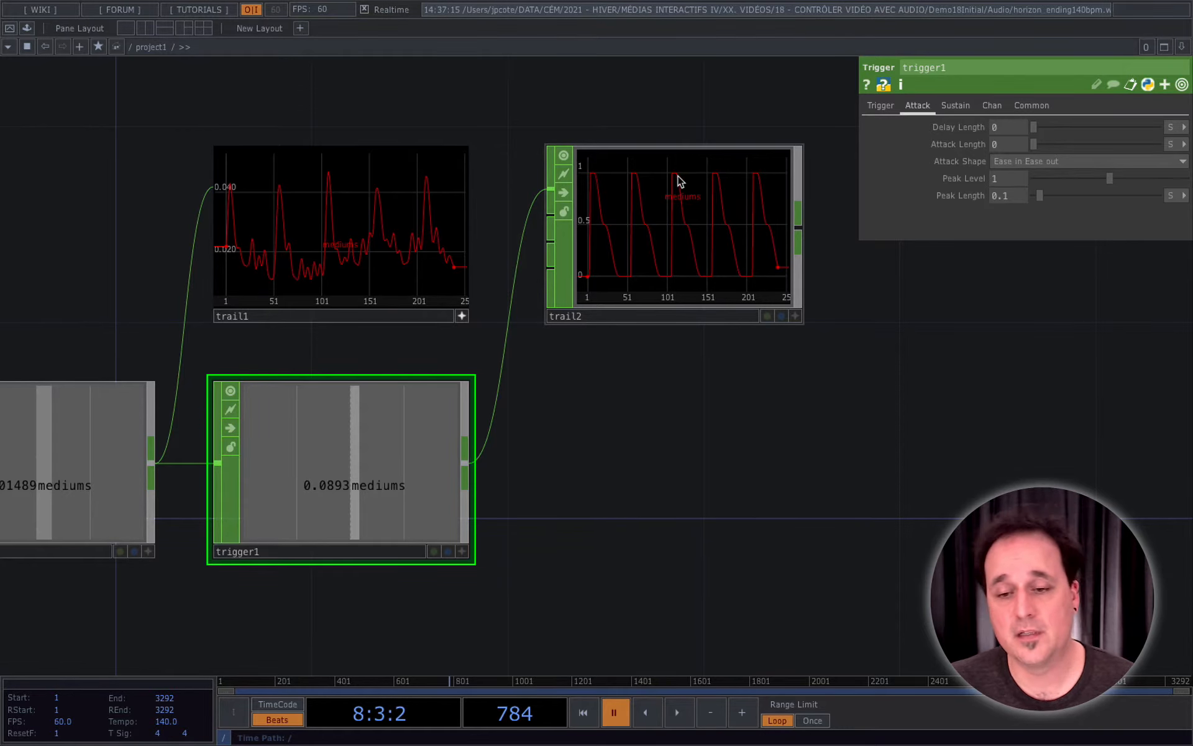
{"action": "scroll", "coordinate": [693, 217], "scroll_direction": "up", "scroll_amount": 3}
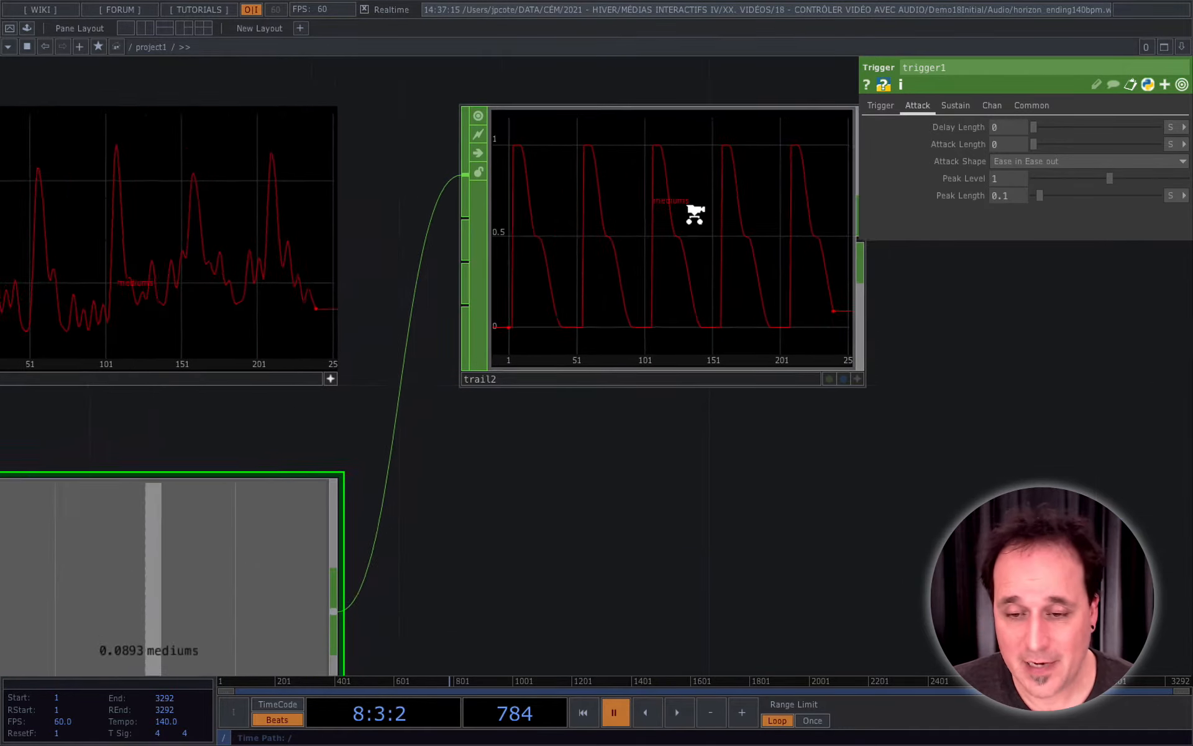
{"action": "scroll", "coordinate": [778, 342], "scroll_direction": "up", "scroll_amount": 1}
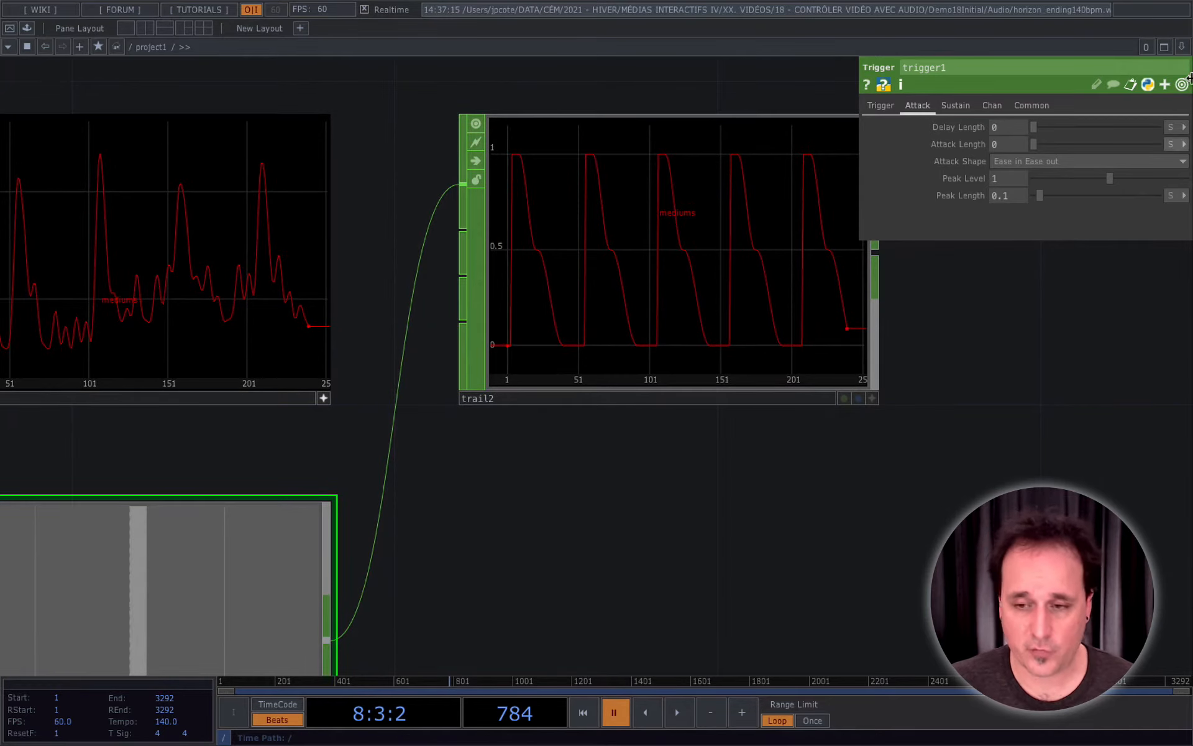
Set the Peak Length of trigger1 to 0 while the music plays, check the envelope in trail2 and pause playback.
{"action": "left_click", "coordinate": [677, 720]}
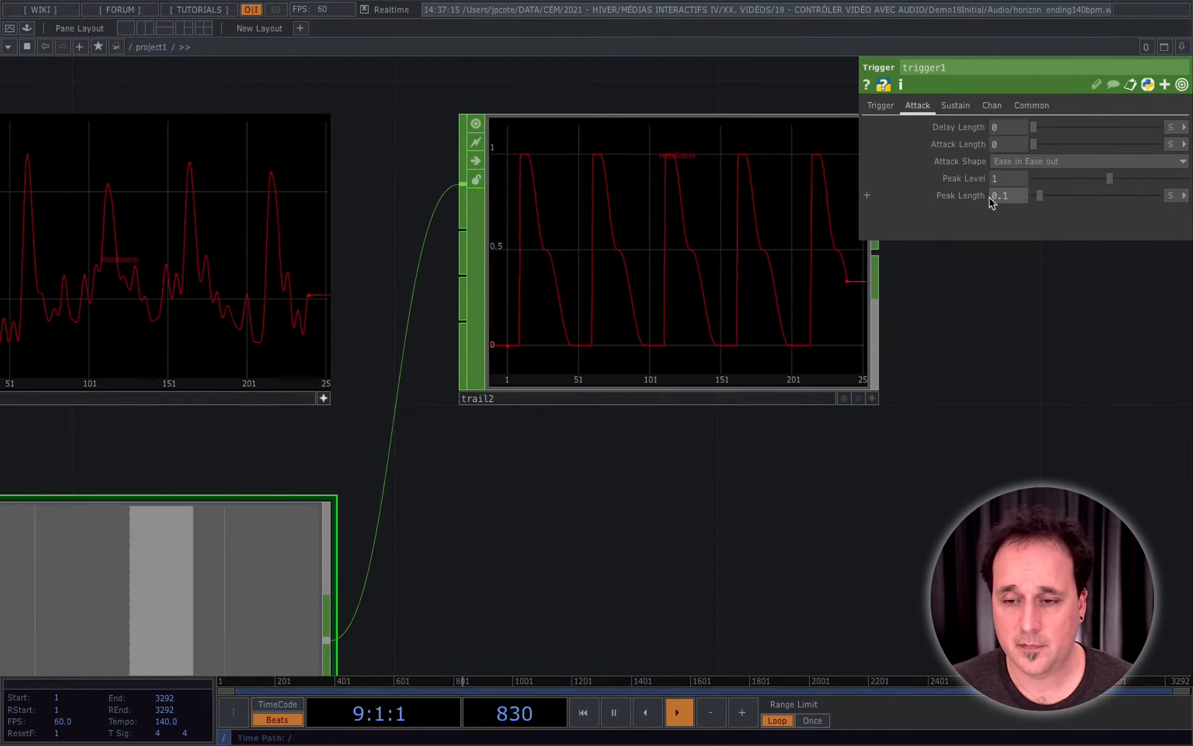
{"action": "middle_click_drag", "start_coordinate": [974, 197], "coordinate": [970, 167]}
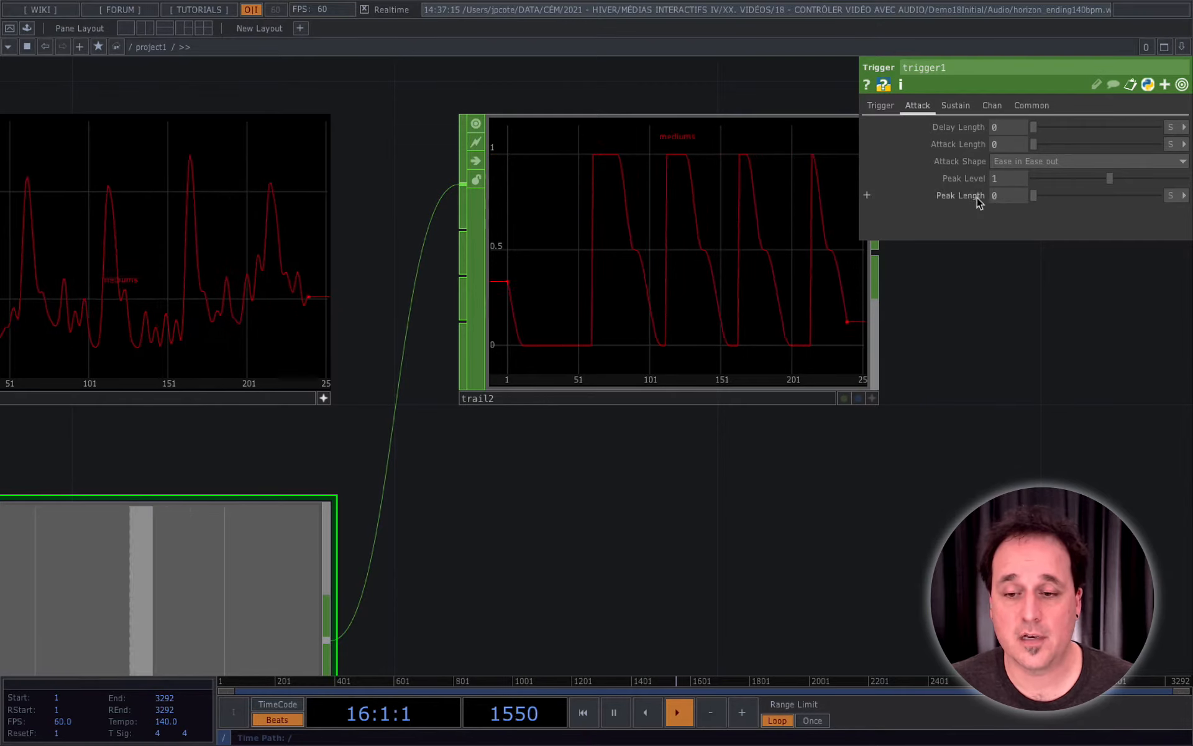
{"action": "scroll", "coordinate": [1072, 268], "scroll_direction": "up", "scroll_amount": 2}
{"action": "middle_click_drag", "start_coordinate": [1054, 299], "coordinate": [734, 329]}
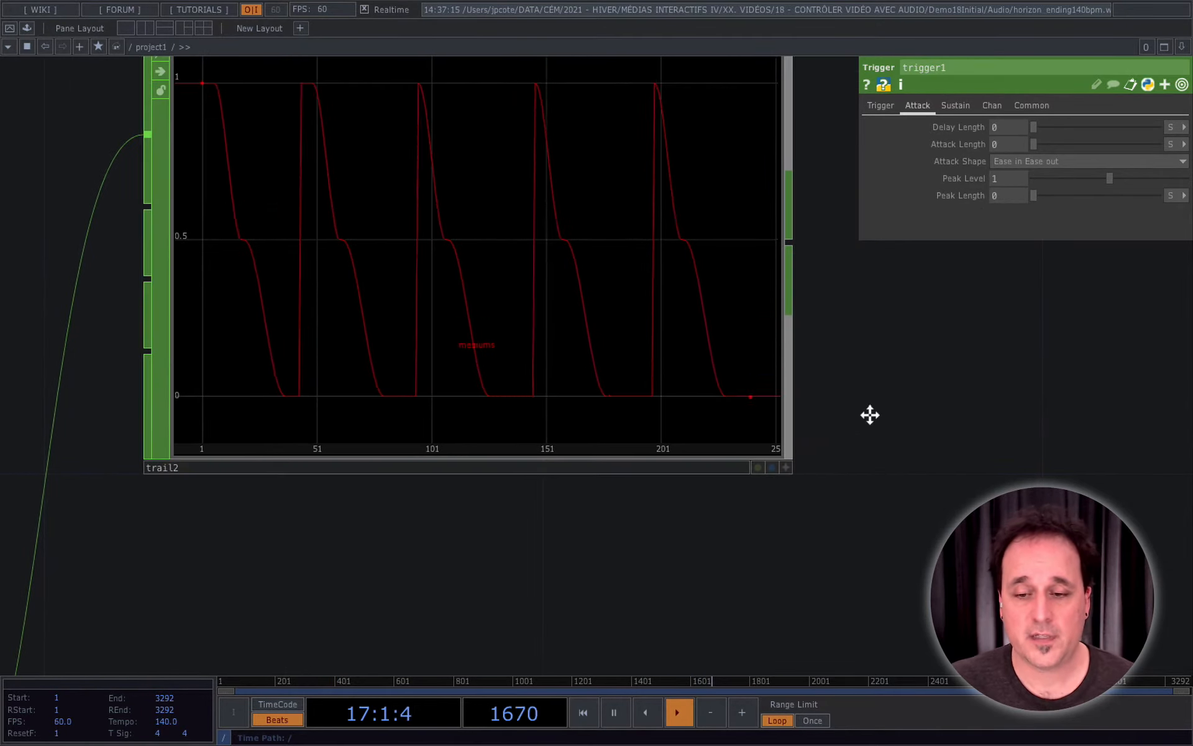
{"action": "left_click_drag", "start_coordinate": [868, 416], "coordinate": [898, 503]}
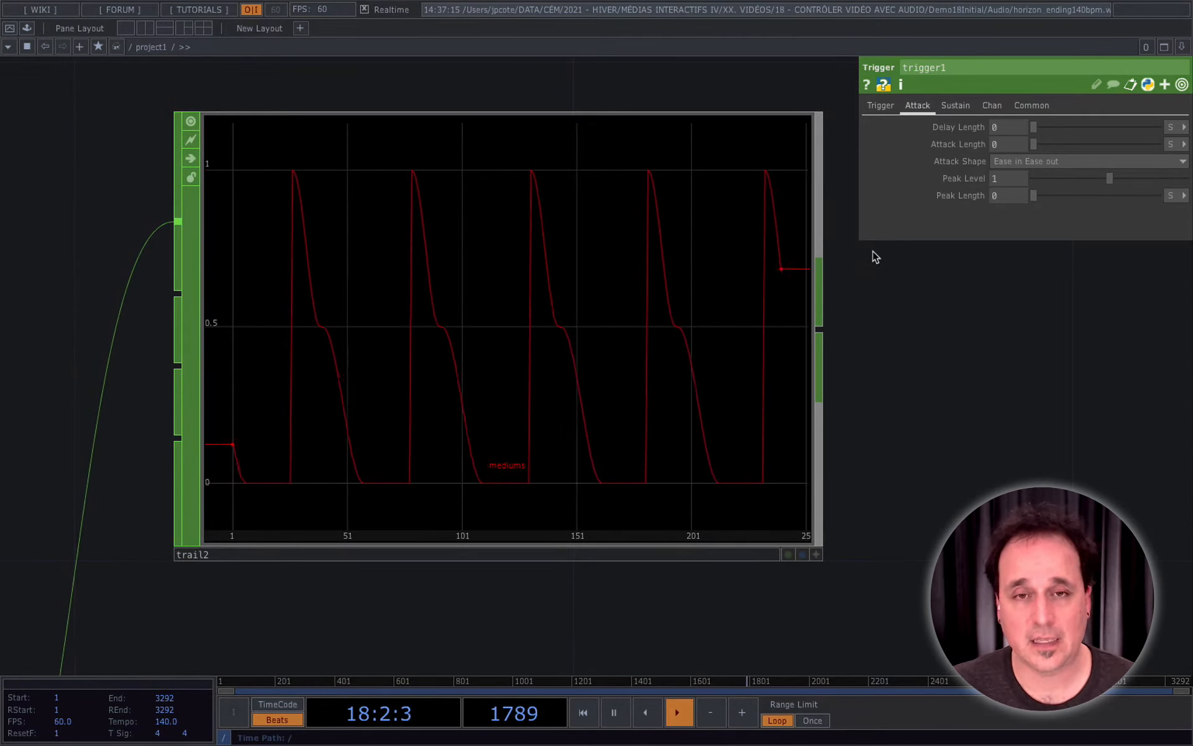
{"action": "left_click", "coordinate": [608, 715]}
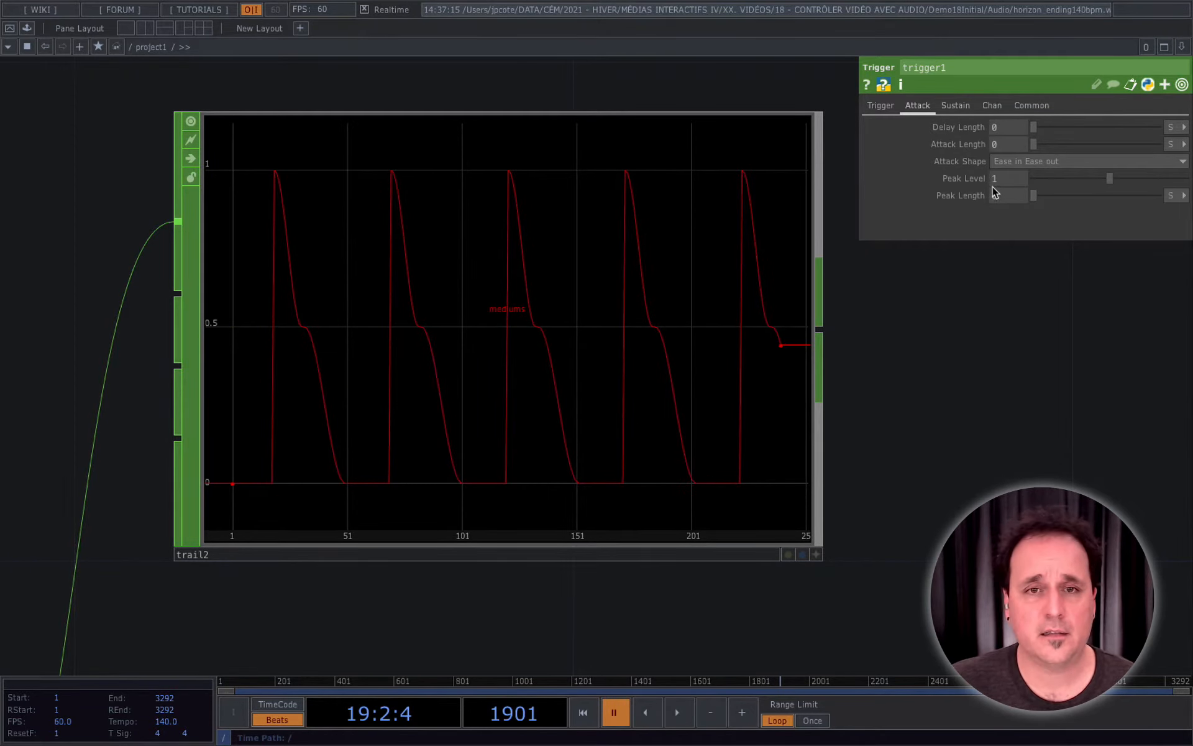
Set the Decay Length of trigger1 to 0.15.
{"action": "left_click", "coordinate": [955, 106]}
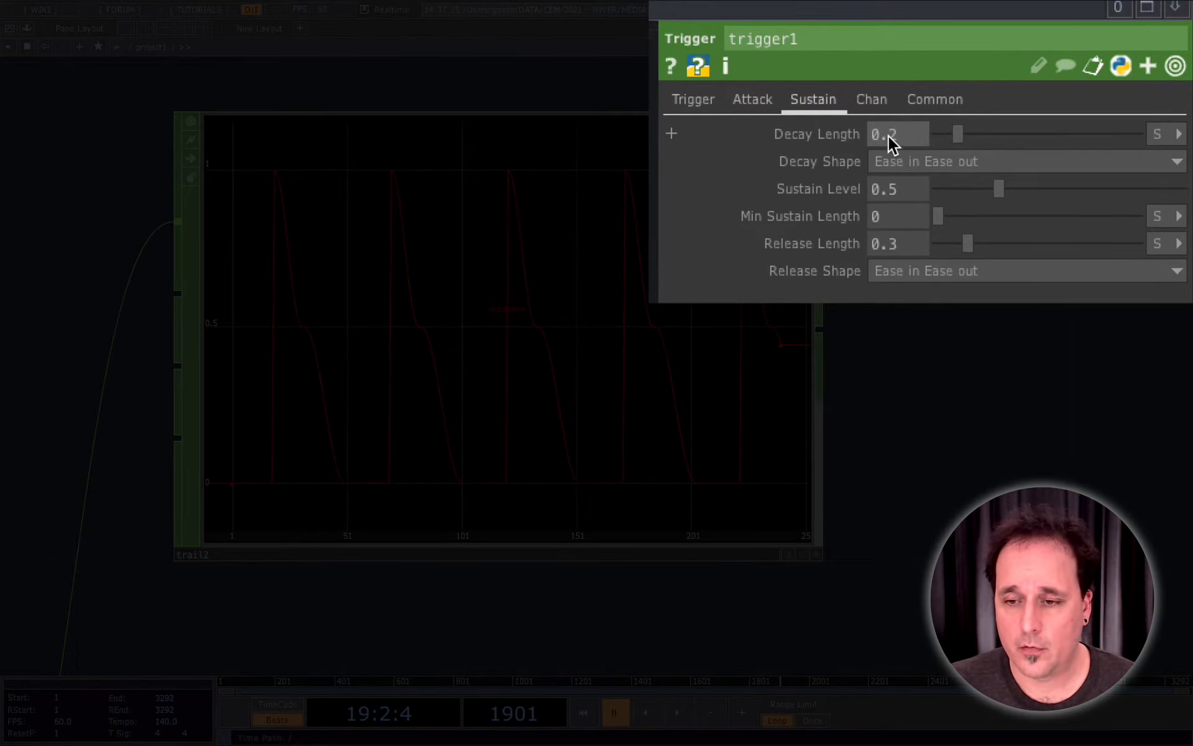
{"action": "type", "text": "15"}
{"action": "key", "text": "Return"}
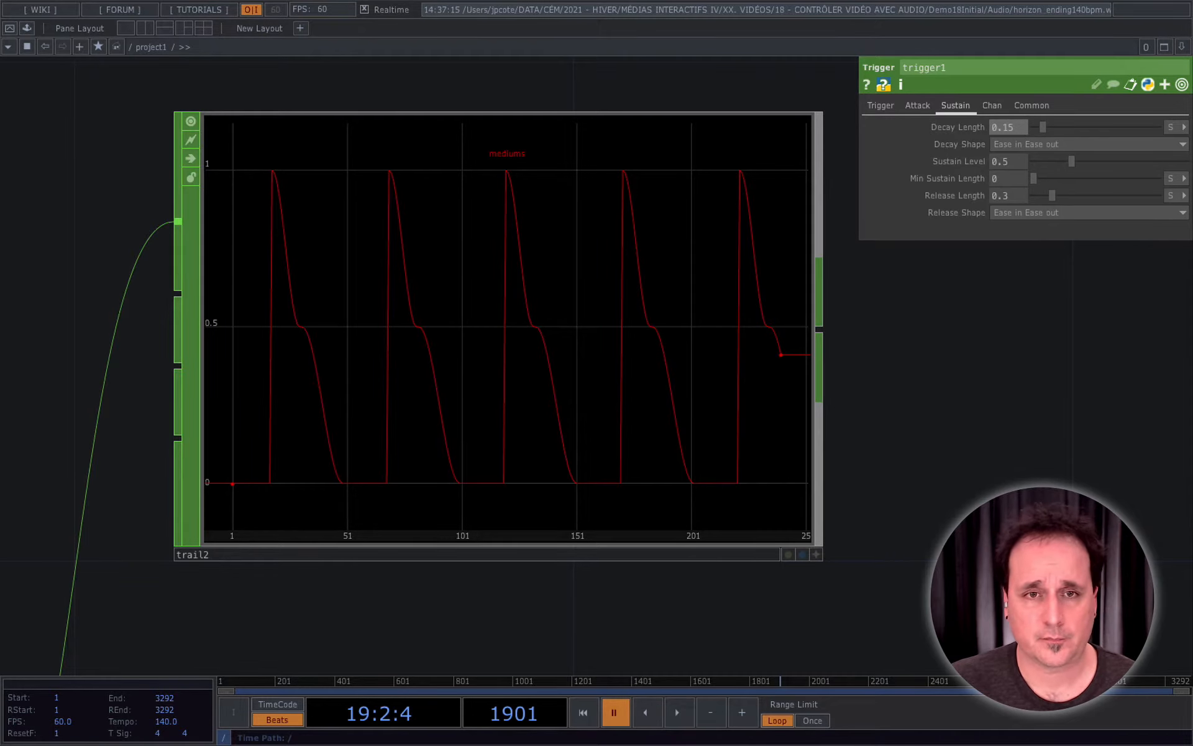
{"action": "scroll", "coordinate": [1029, 448], "scroll_direction": "down", "scroll_amount": 10}
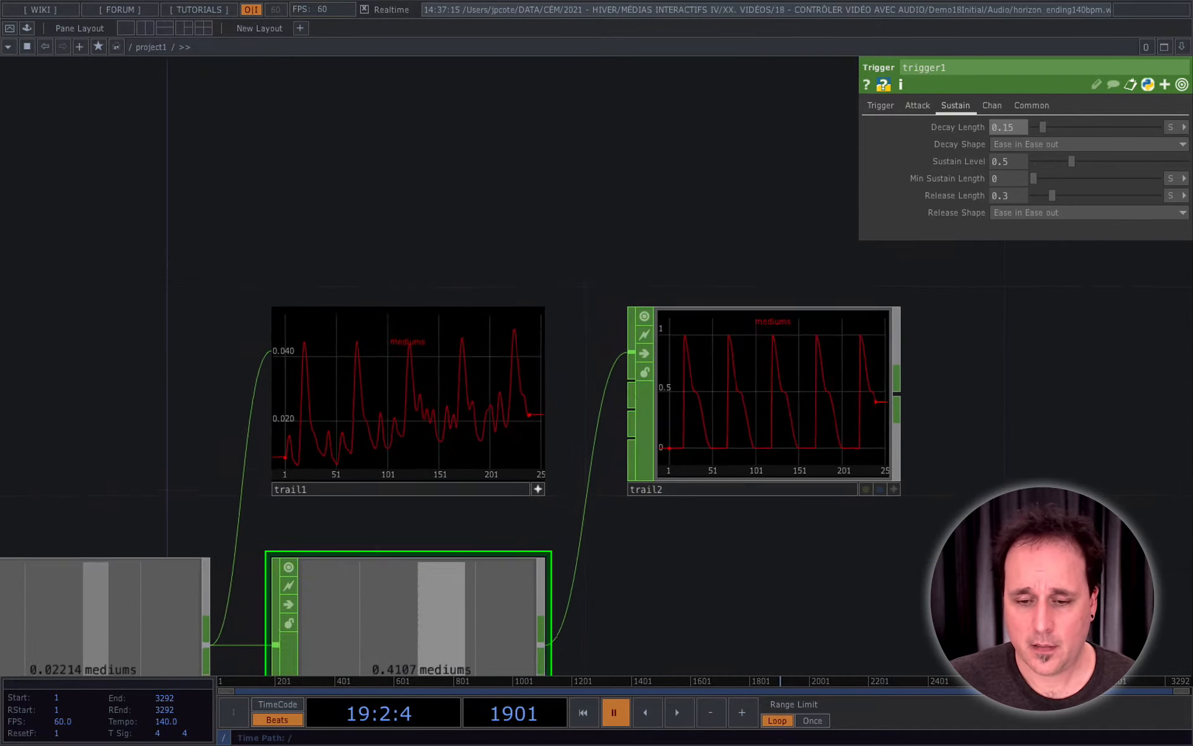
{"action": "left_click_drag", "start_coordinate": [963, 473], "coordinate": [935, 433]}
{"action": "scroll", "coordinate": [950, 454], "scroll_direction": "down", "scroll_amount": 5}
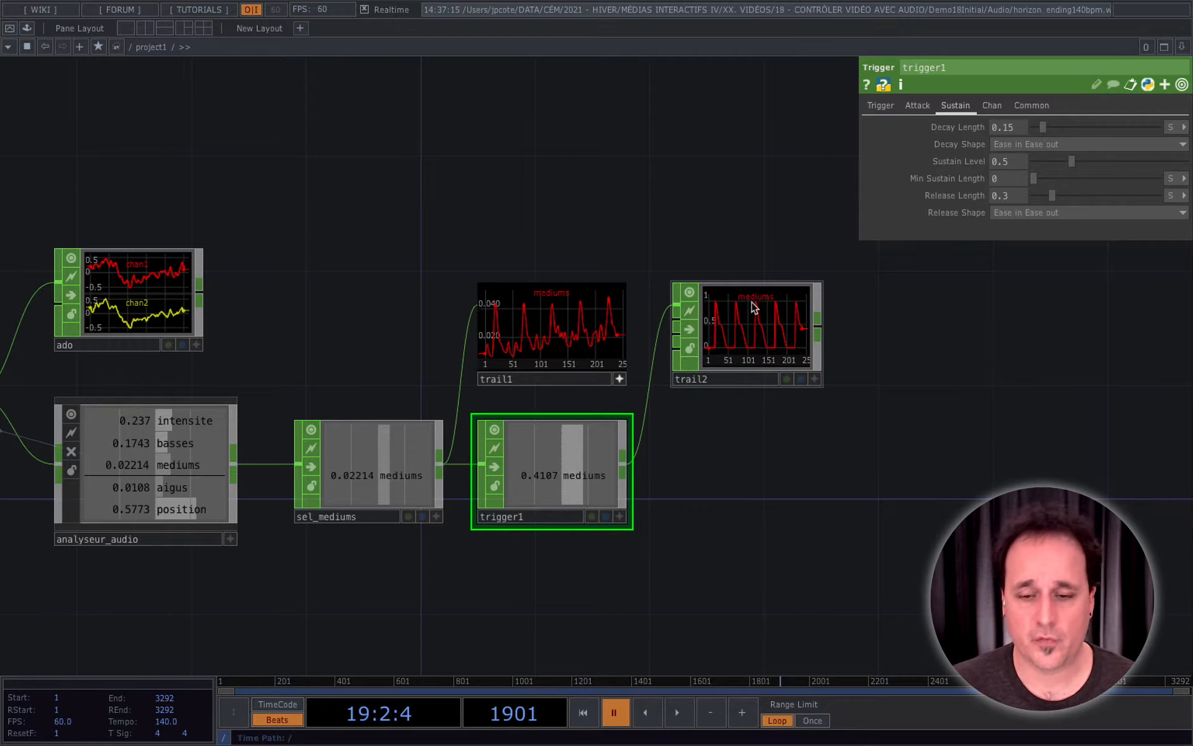
{"action": "scroll", "coordinate": [786, 452], "scroll_direction": "down", "scroll_amount": 2}
{"action": "scroll", "coordinate": [821, 470], "scroll_direction": "down", "scroll_amount": 2}
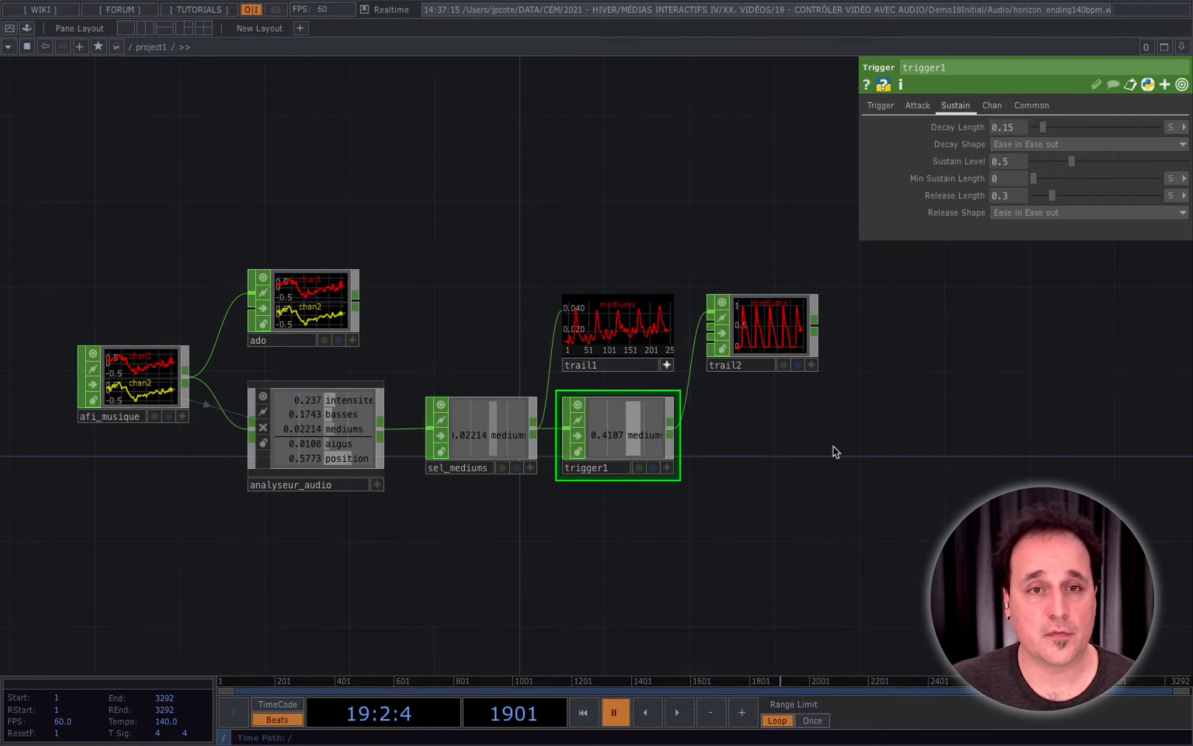
{"action": "right_click", "coordinate": [675, 438]}
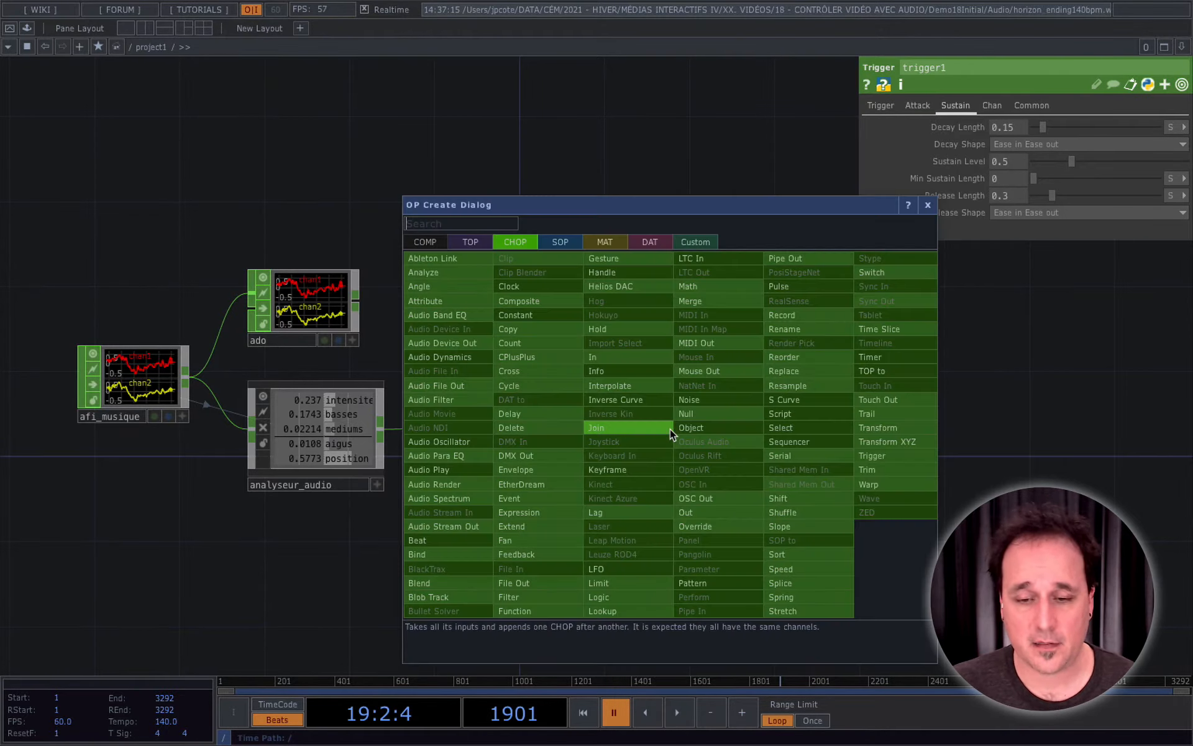
{"action": "type", "text": "sele"}
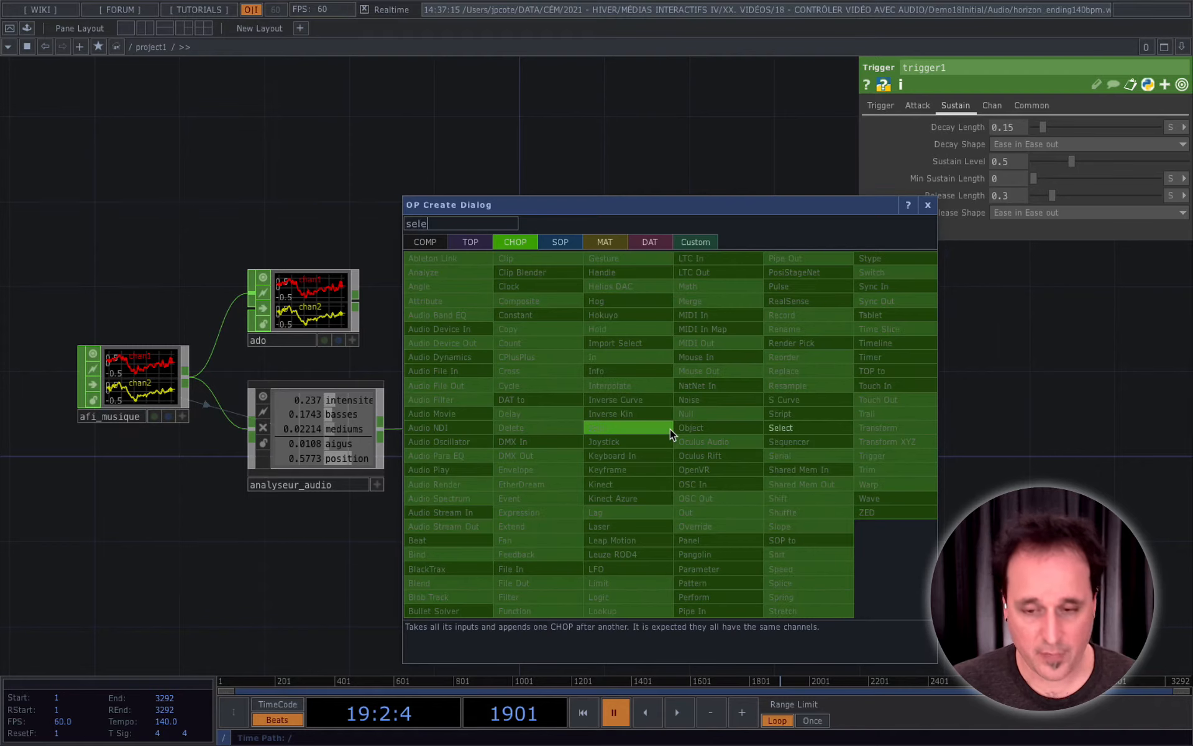
{"action": "left_click", "coordinate": [792, 428]}
{"action": "key", "text": "Escape"}
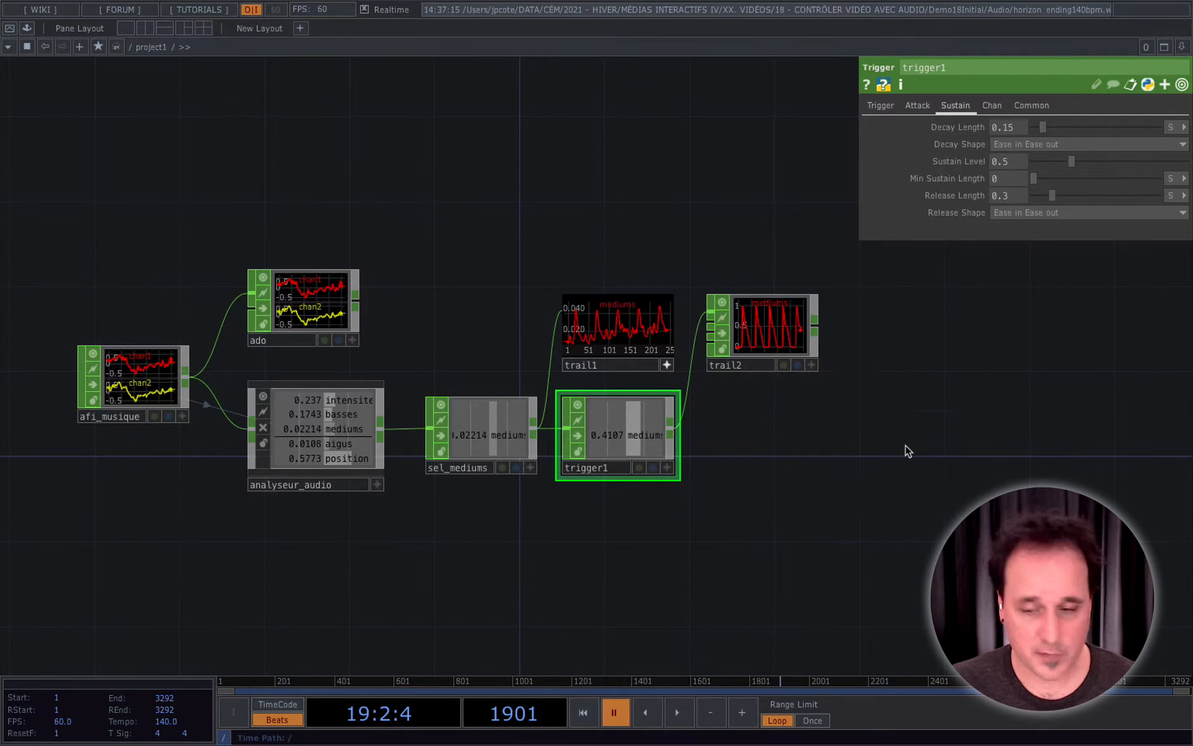
Add a Select CHOP fed from the output of trigger1 and place it on the same row, beyond trail2.
{"action": "right_click", "coordinate": [669, 431]}
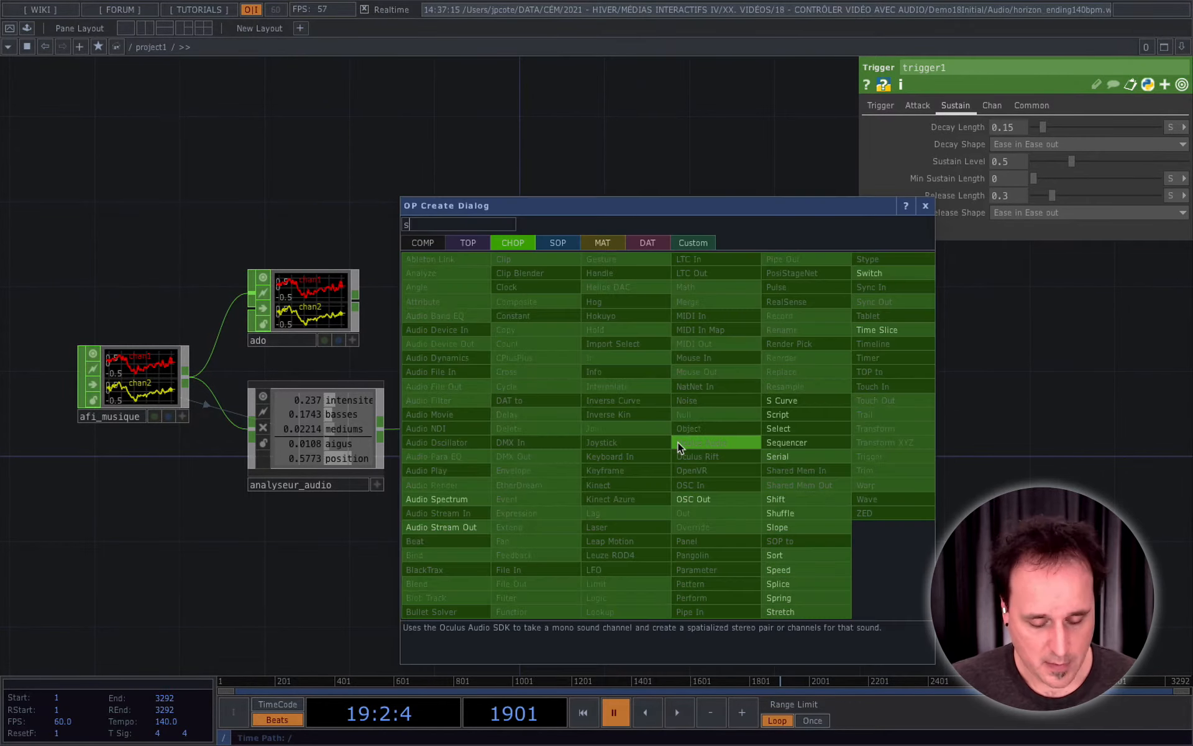
{"action": "left_click", "coordinate": [781, 430]}
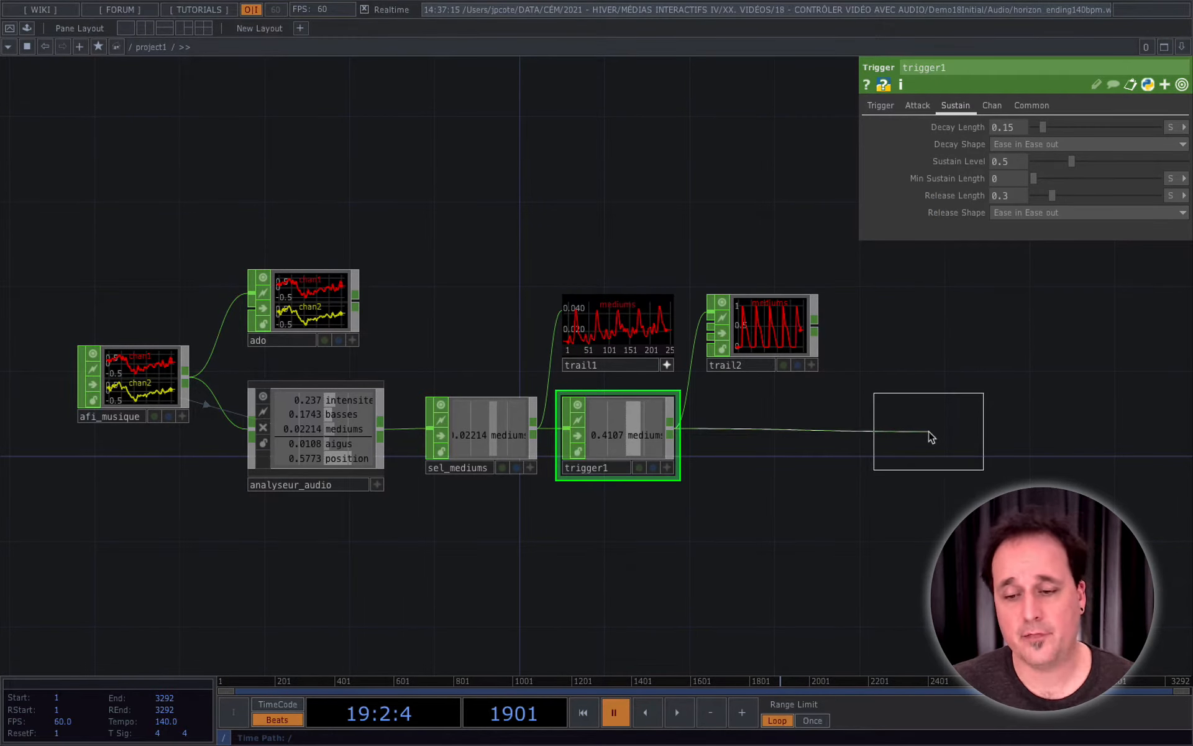
{"action": "left_click", "coordinate": [930, 434]}
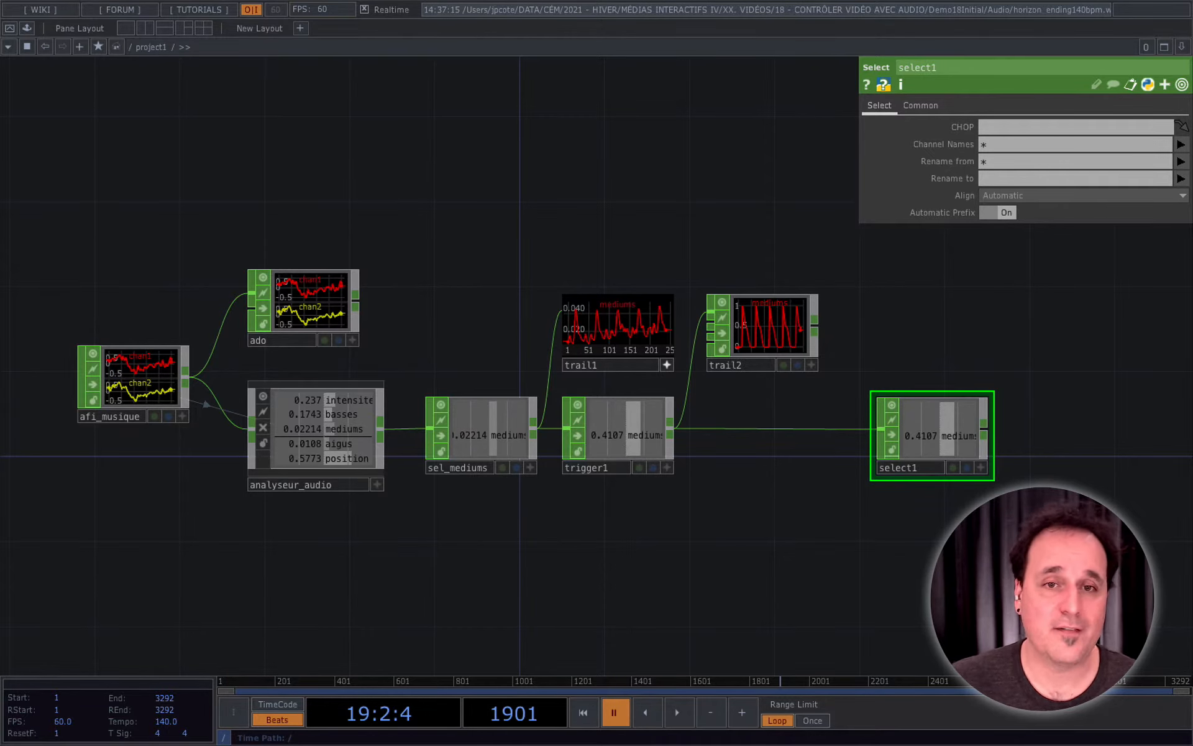
Rename trigger1 as trg_mediums.
{"action": "scroll", "coordinate": [889, 520], "scroll_direction": "down", "scroll_amount": 1}
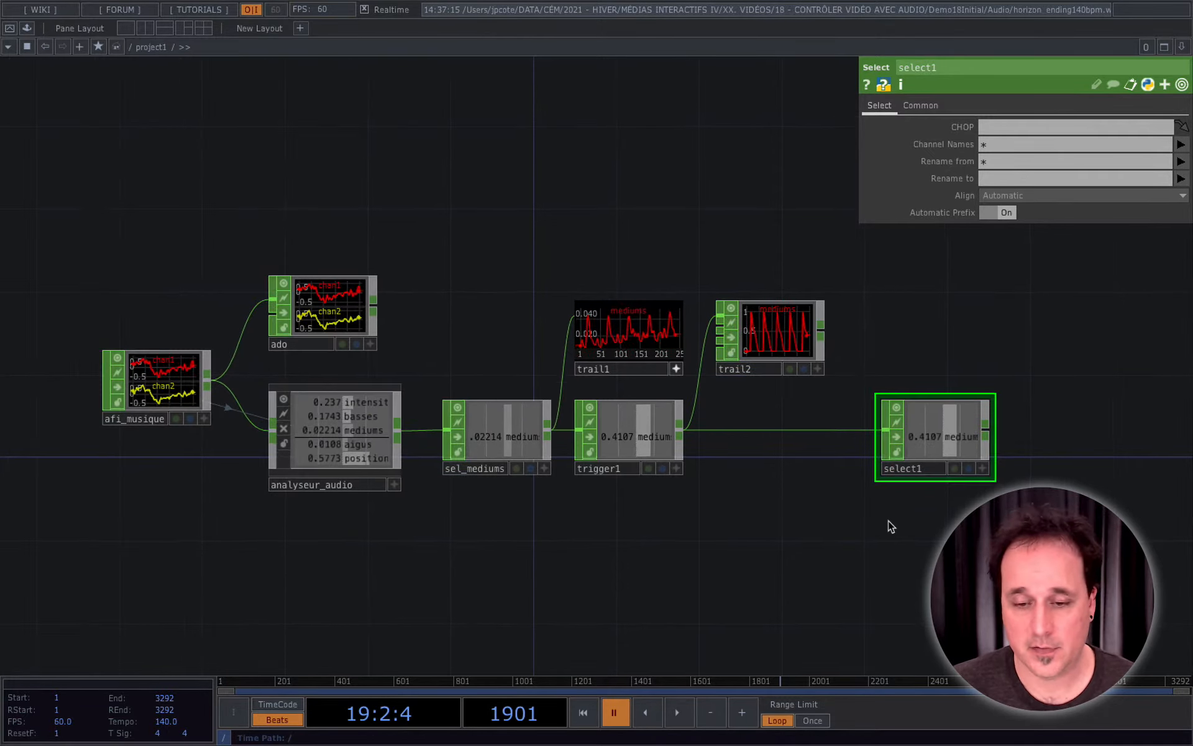
{"action": "left_click", "coordinate": [601, 468]}
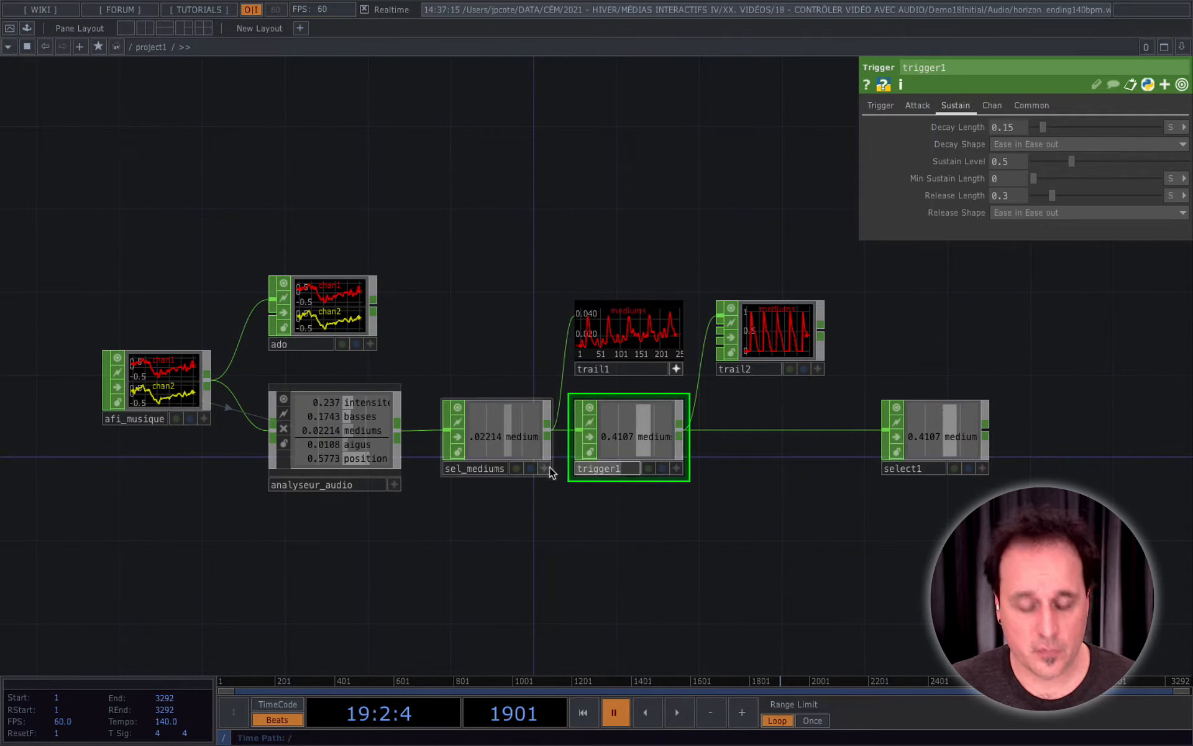
{"action": "type", "text": "trg"}
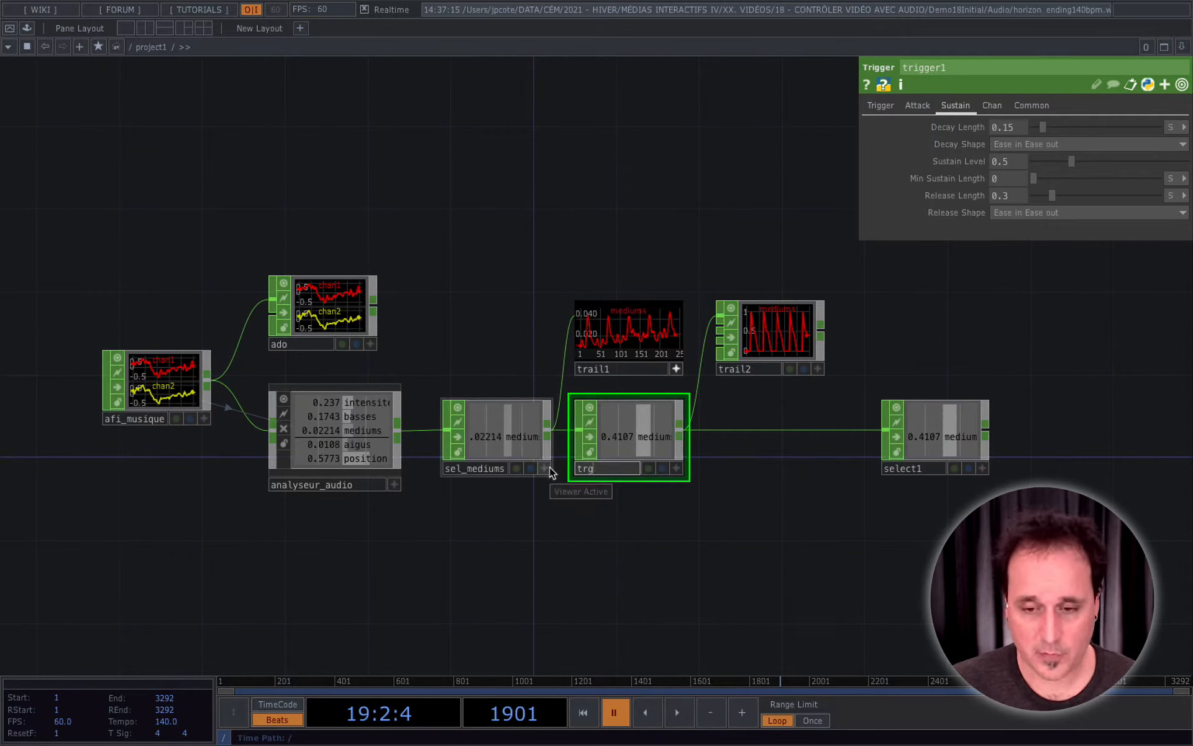
{"action": "type", "text": "_mediums"}
{"action": "key", "text": "Return"}
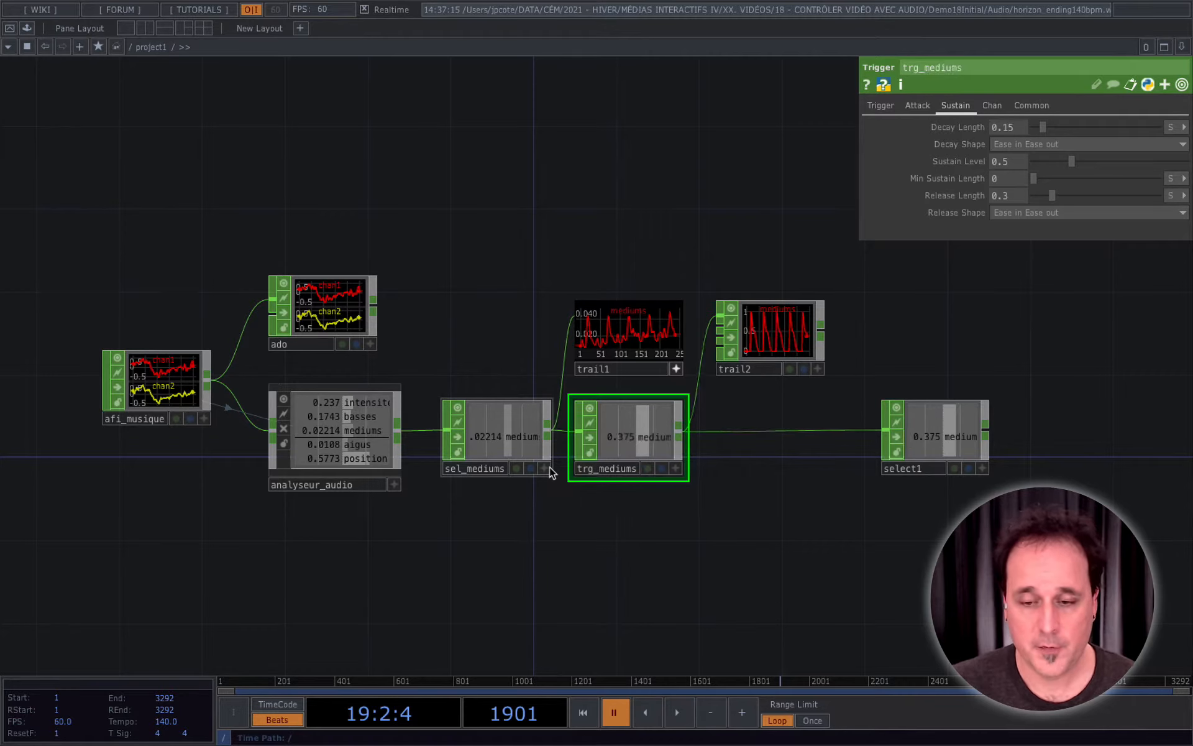
Rename the new Select CHOP as sel_mediums and colour its node red.
{"action": "left_click", "coordinate": [914, 469]}
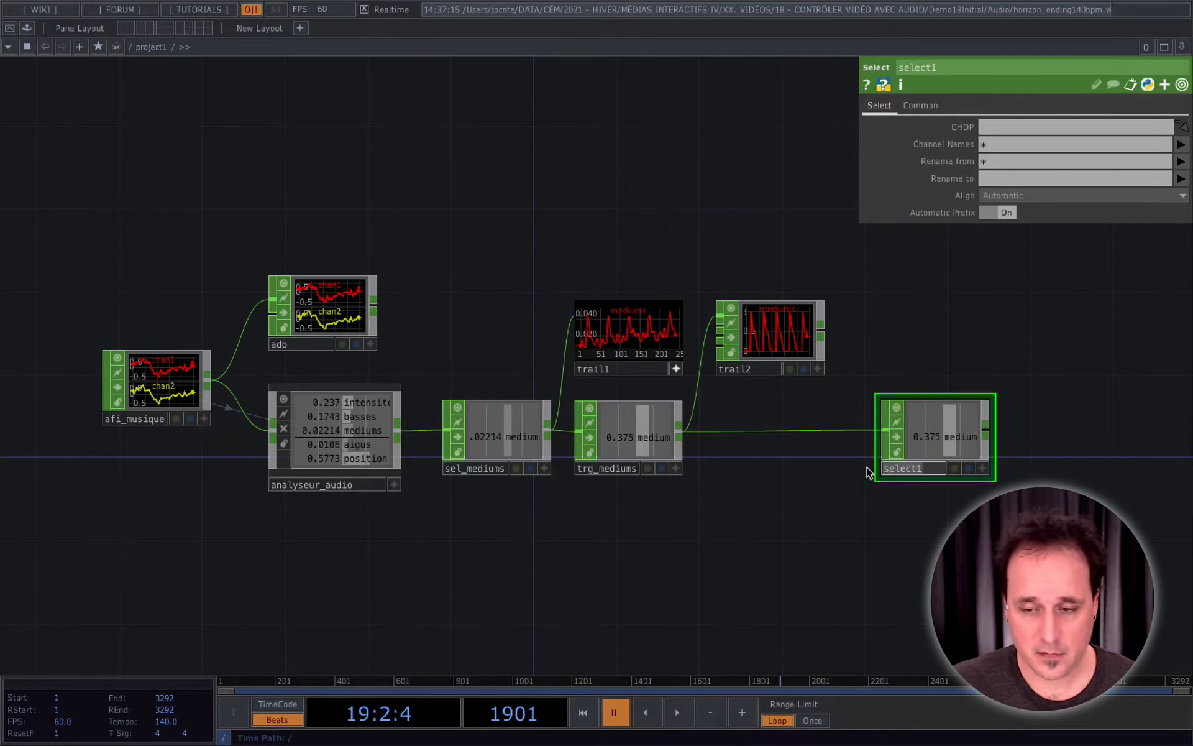
{"action": "type", "text": "sel_"}
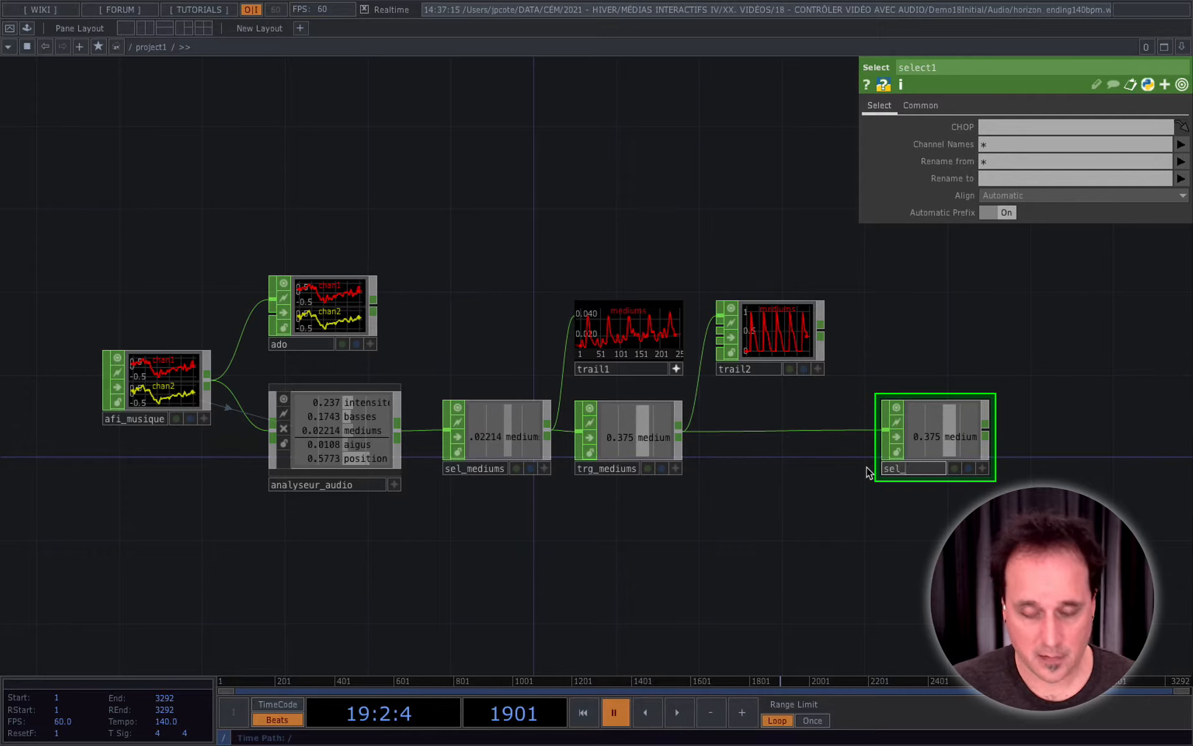
{"action": "type", "text": "me"}
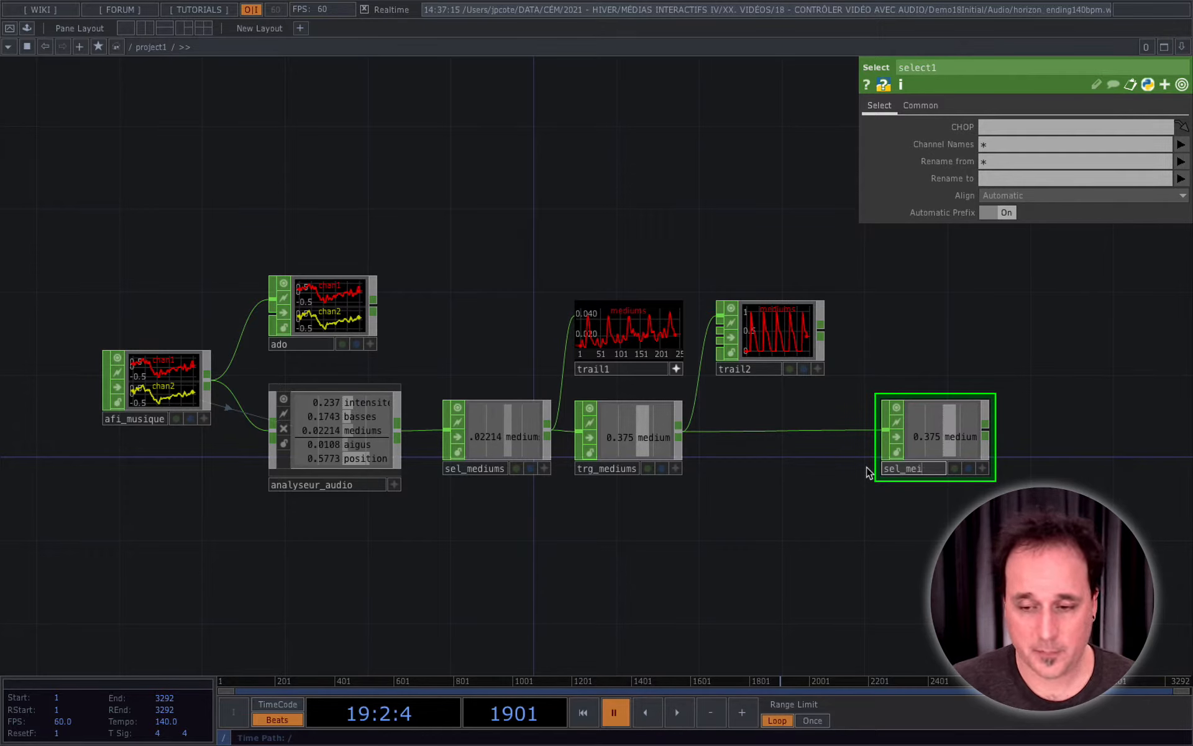
{"action": "type", "text": "diums"}
{"action": "key", "text": "Return"}
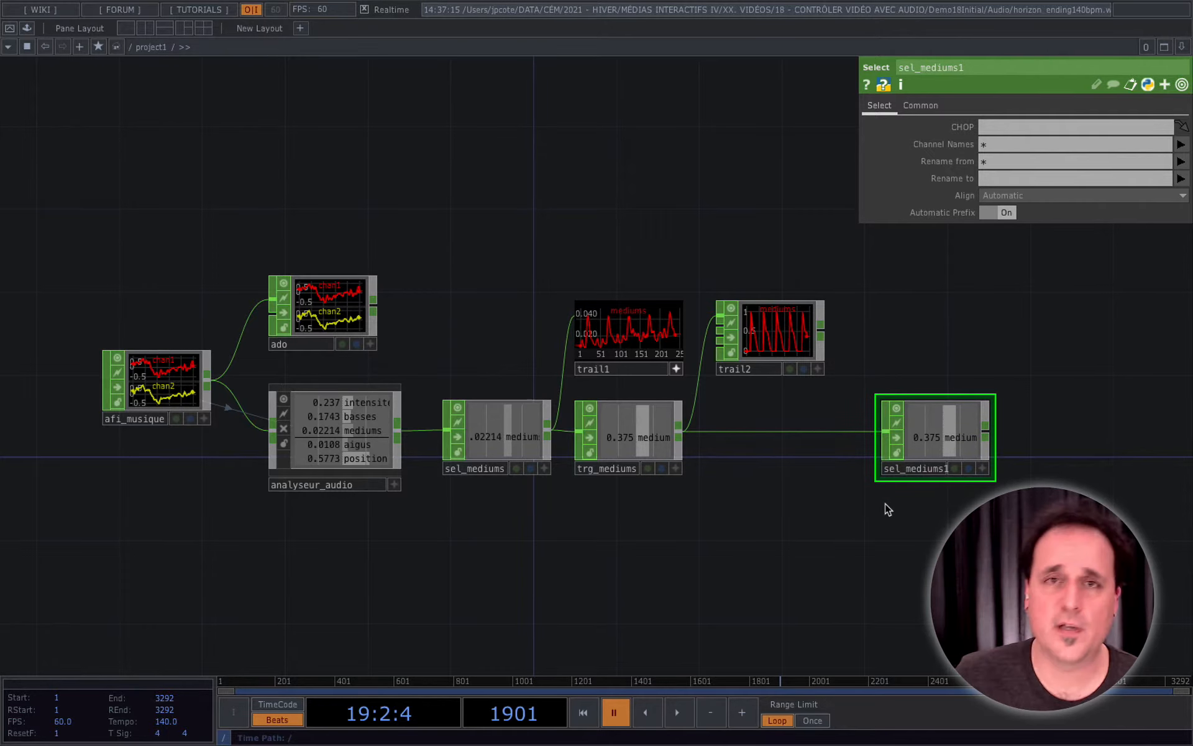
{"action": "key", "text": "c"}
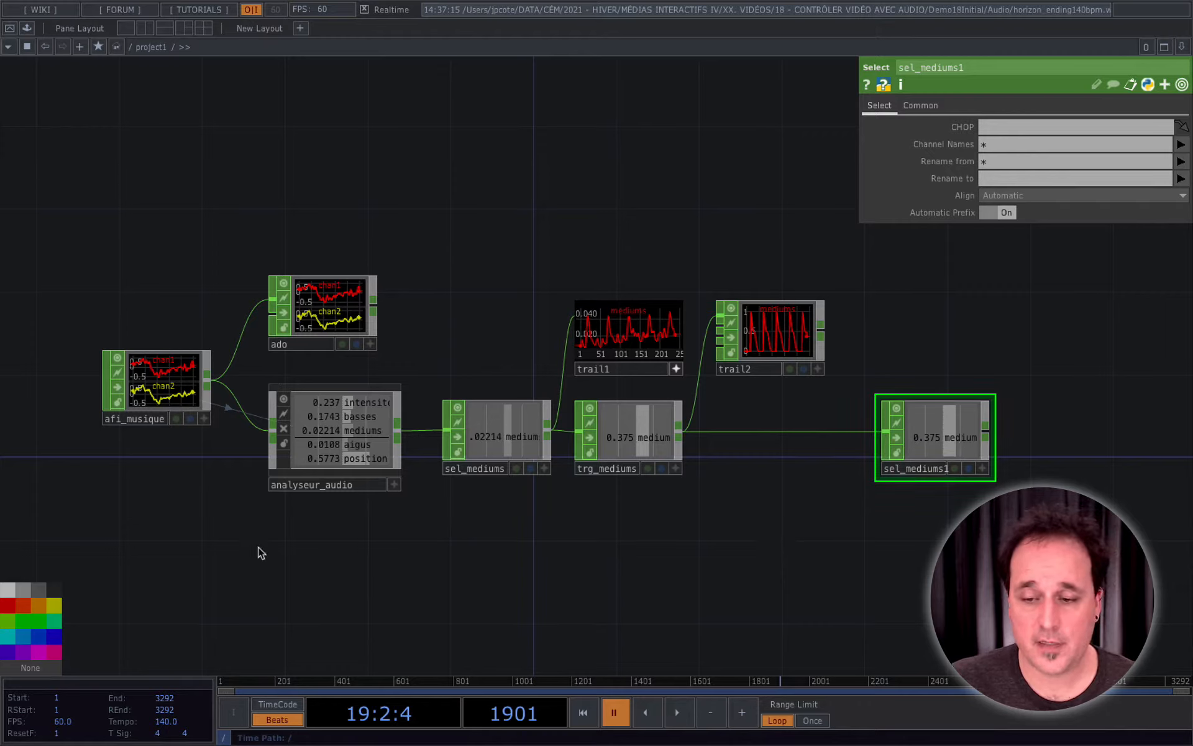
{"action": "left_click", "coordinate": [11, 608]}
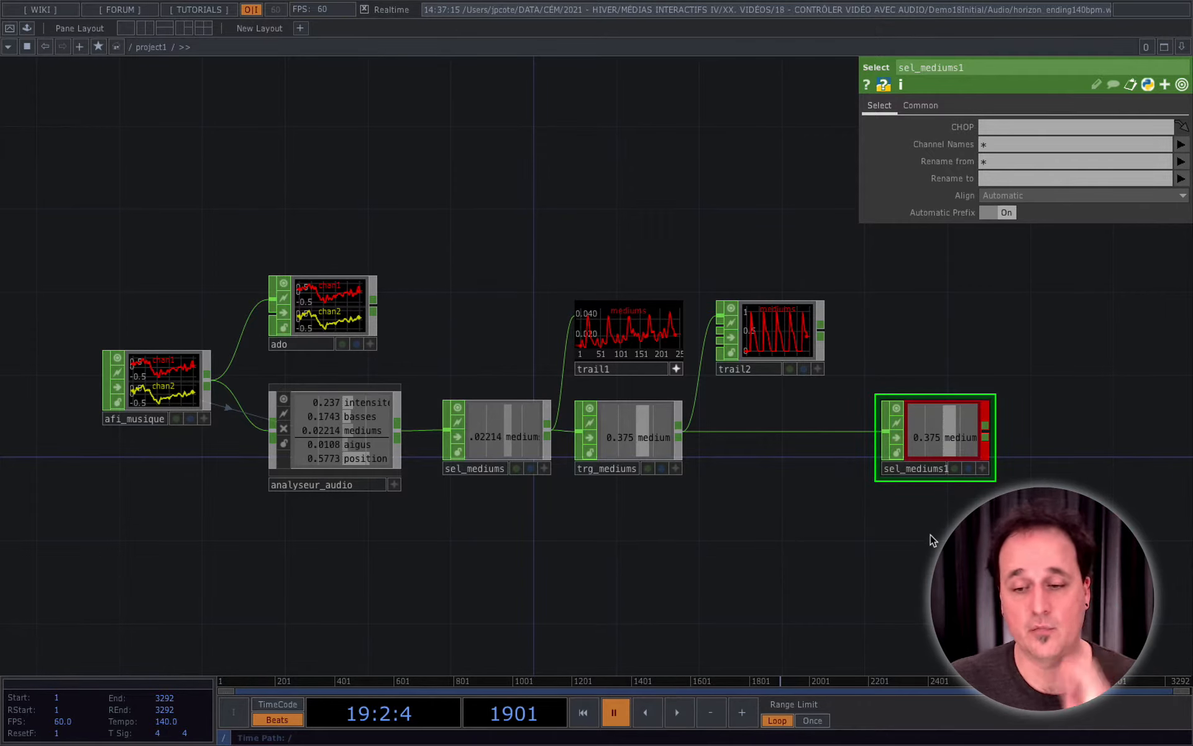
{"action": "left_click_drag", "start_coordinate": [902, 572], "coordinate": [646, 560]}
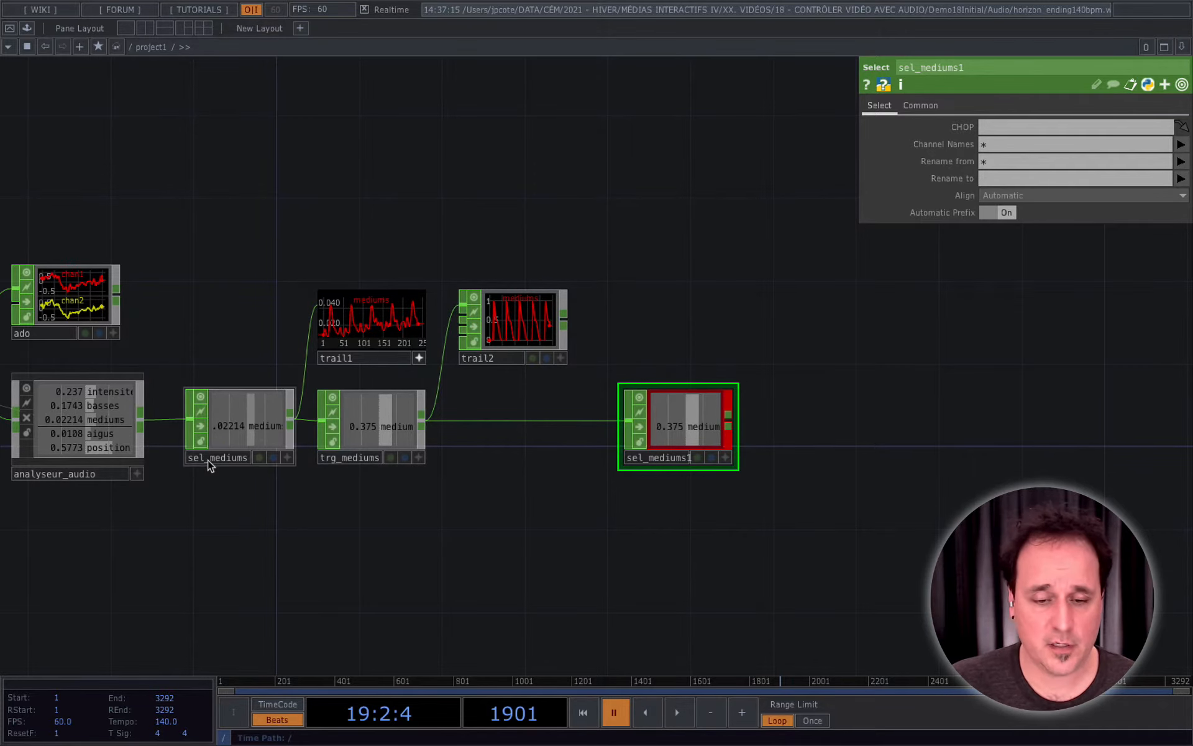
{"action": "key", "text": "super+Tab"}
{"action": "key", "text": "super+Tab"}
{"action": "key", "text": "super+Tab"}
{"action": "key", "text": "super+Tab"}
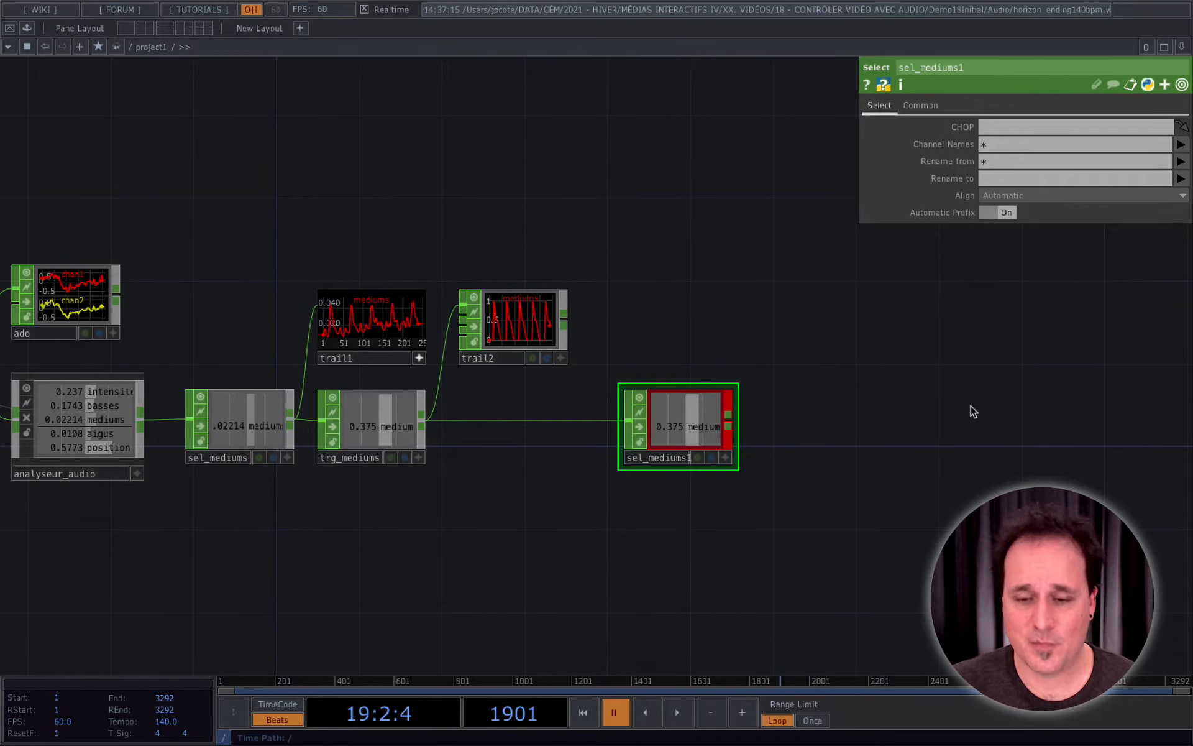
Rename the red Select CHOP as sel_clip1.
{"action": "scroll", "coordinate": [814, 517], "scroll_direction": "up", "scroll_amount": 3}
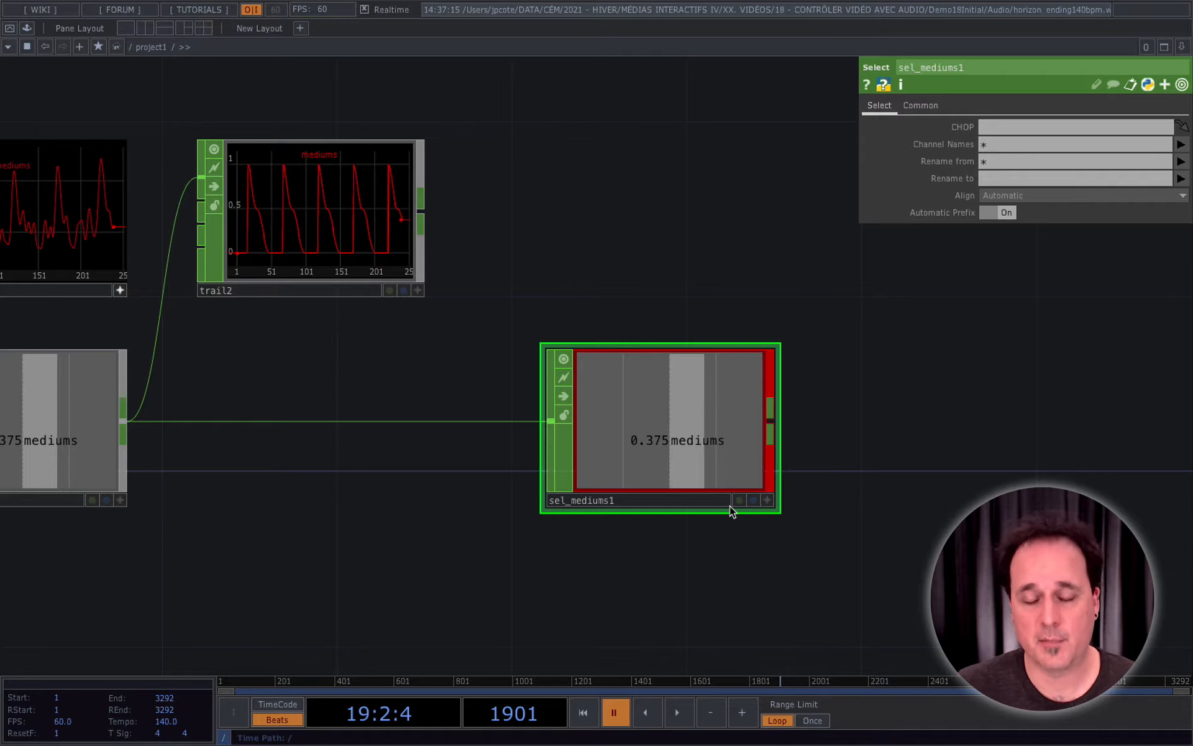
{"action": "left_click", "coordinate": [642, 501]}
{"action": "left_click_drag", "start_coordinate": [641, 501], "coordinate": [590, 500]}
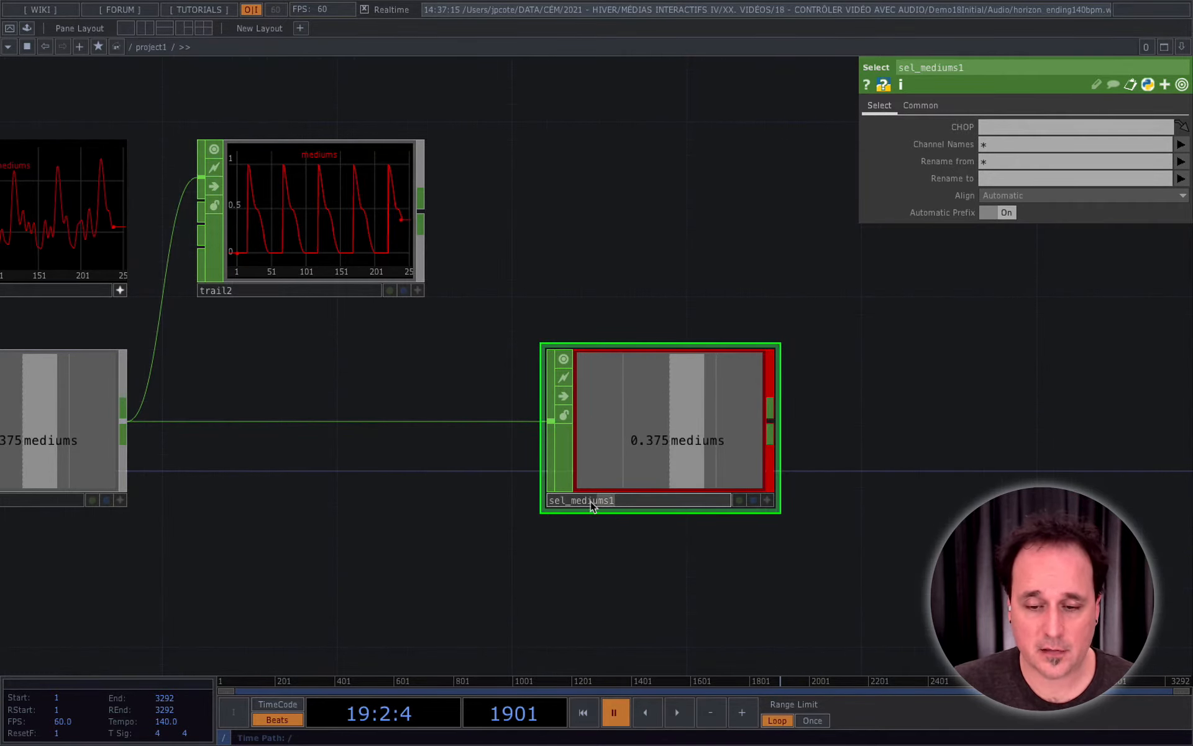
{"action": "type", "text": "clip"}
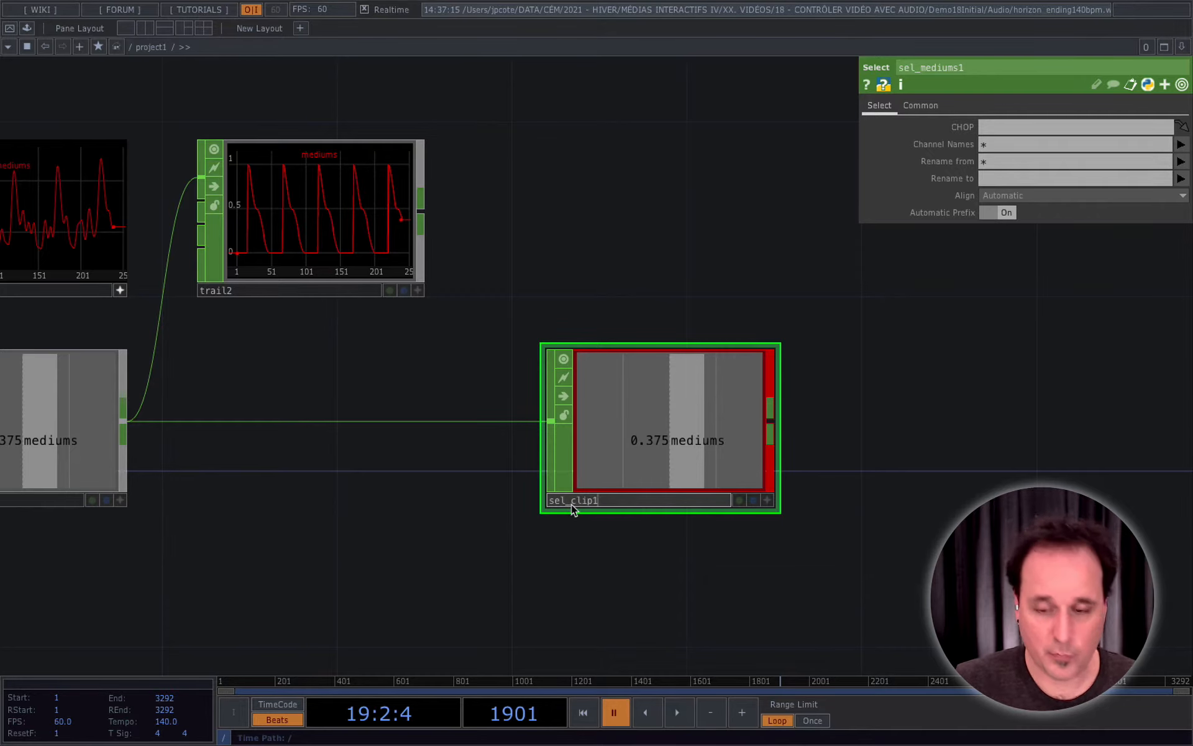
{"action": "key", "text": "Return"}
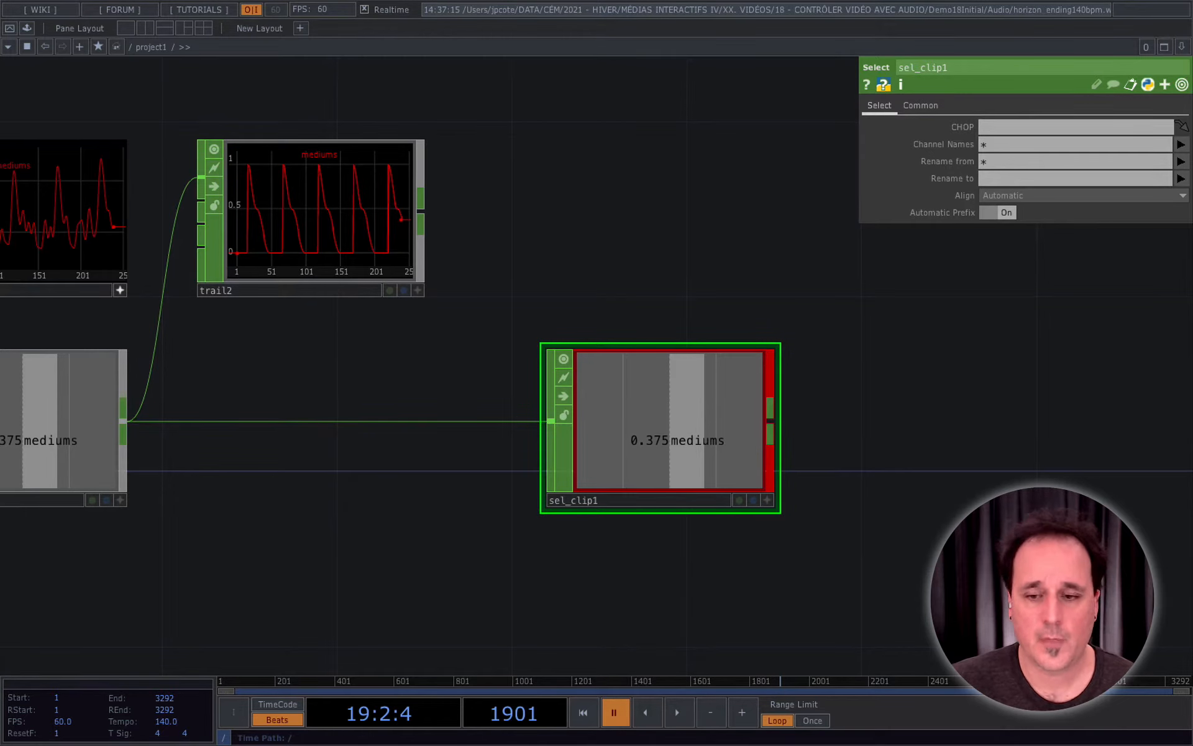
Move sel_clip1 slightly closer to trg_mediums and rename its output channel to export.
{"action": "left_click_drag", "start_coordinate": [698, 416], "coordinate": [639, 415]}
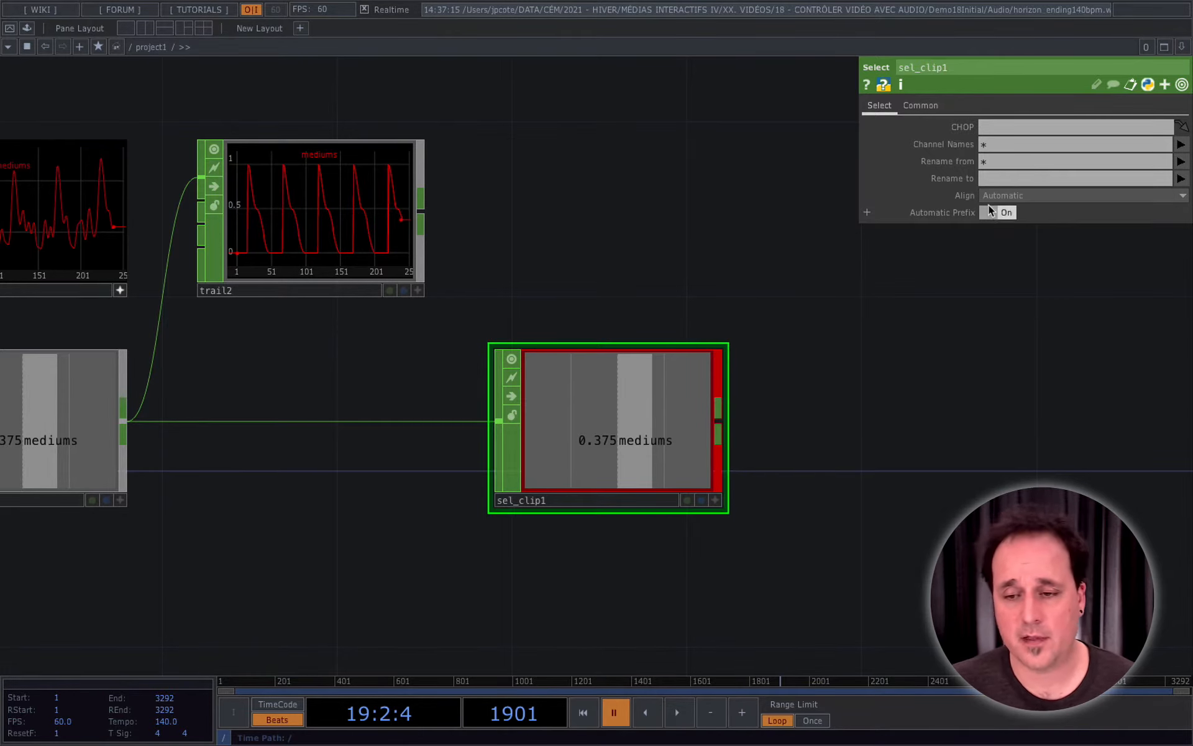
{"action": "left_click", "coordinate": [985, 179]}
{"action": "type", "text": "export"}
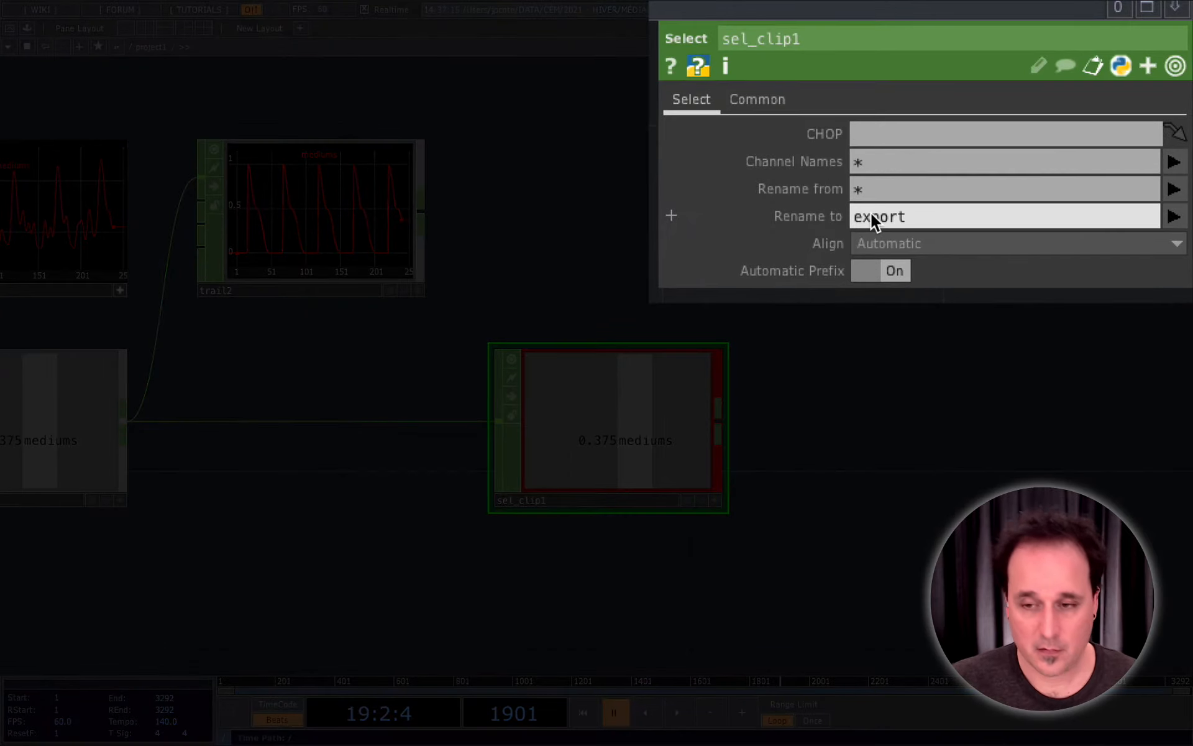
{"action": "key", "text": "Return"}
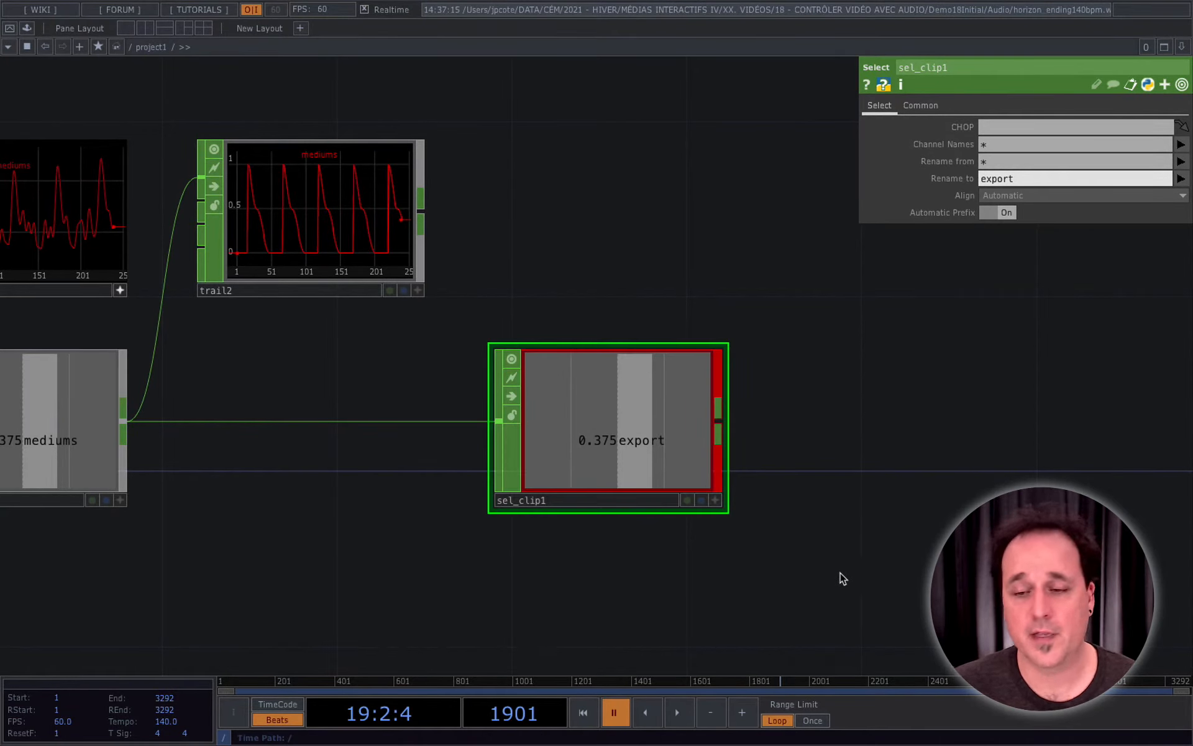
Import the video file Videos/chandelle.mp4 from the file manager into the network beyond sel_clip1.
{"action": "scroll", "coordinate": [970, 587], "scroll_direction": "down", "scroll_amount": 2}
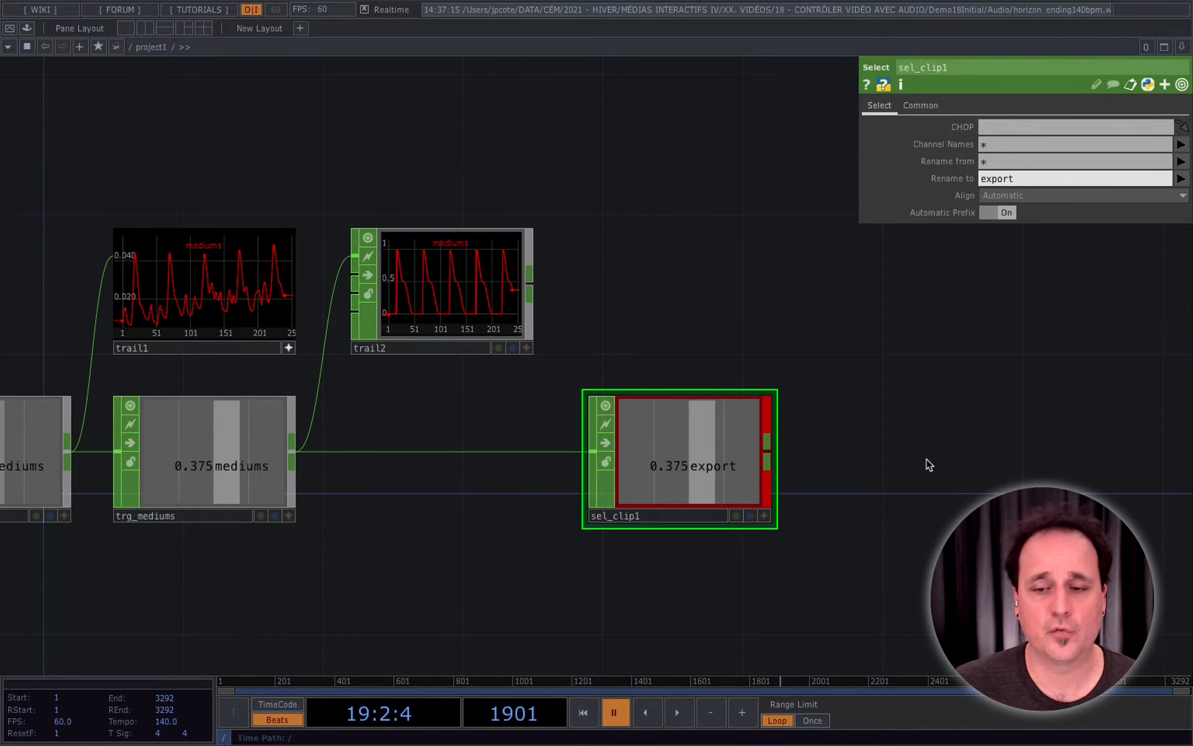
{"action": "scroll", "coordinate": [926, 462], "scroll_direction": "down", "scroll_amount": 3}
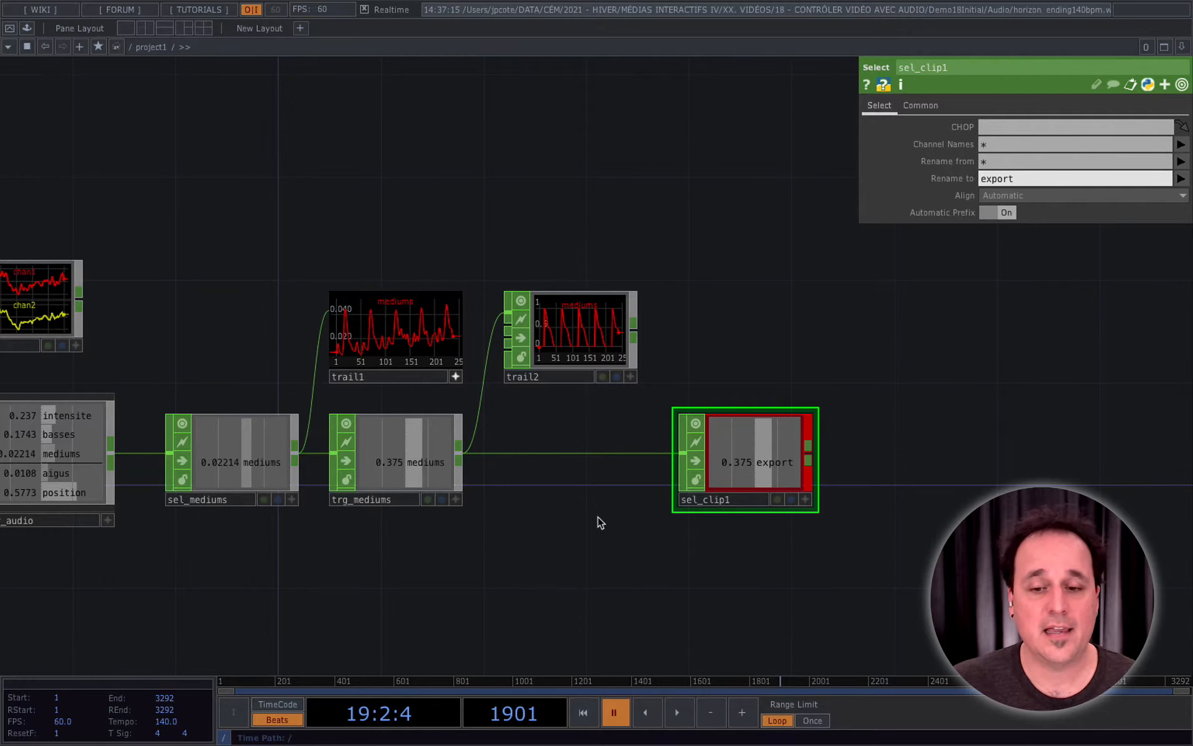
{"action": "scroll", "coordinate": [569, 536], "scroll_direction": "down", "scroll_amount": 1}
{"action": "scroll", "coordinate": [568, 536], "scroll_direction": "down", "scroll_amount": 3}
{"action": "left_click_drag", "start_coordinate": [571, 531], "coordinate": [558, 460]}
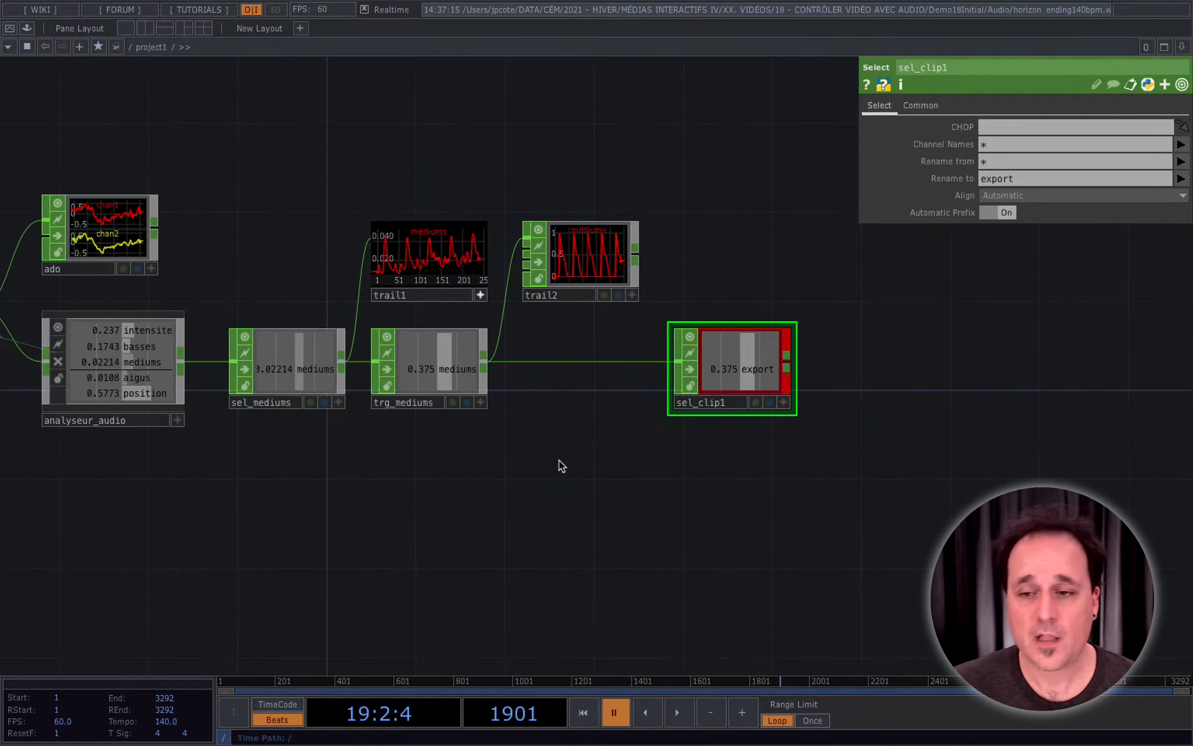
{"action": "key", "text": "super+Tab"}
{"action": "key", "text": "super+Tab"}
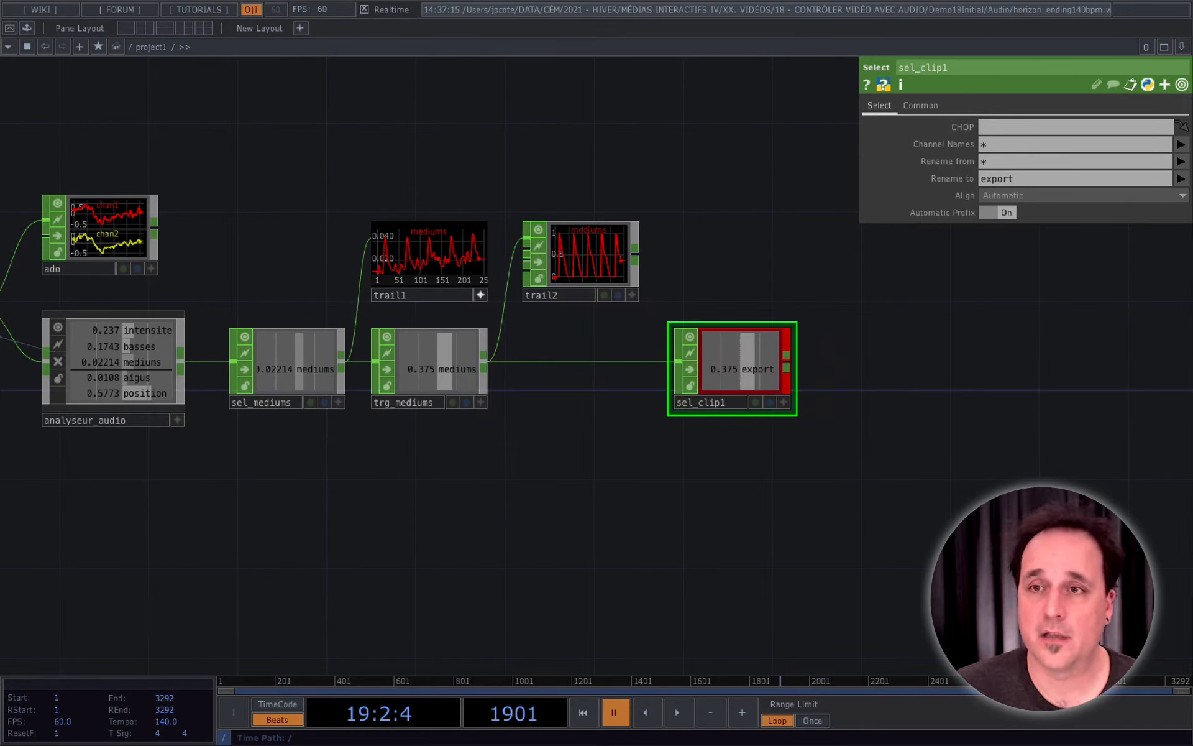
{"action": "left_click_drag", "start_coordinate": [942, 405], "coordinate": [940, 358]}
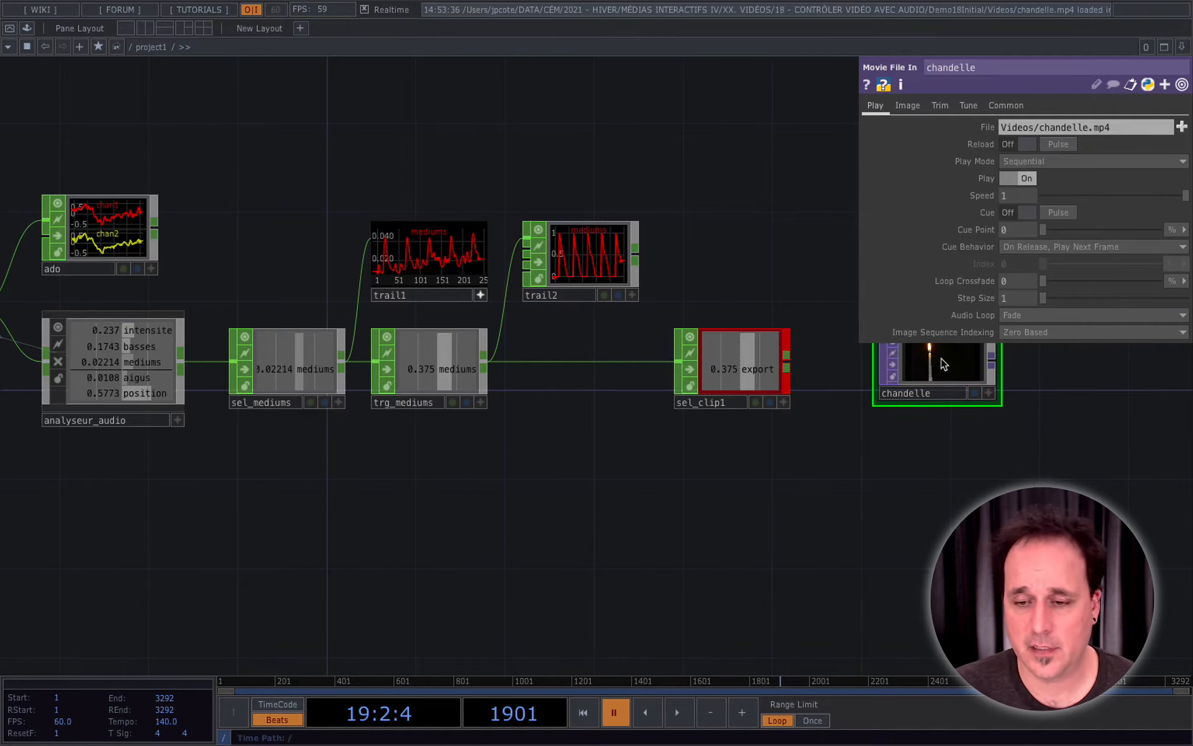
Turn on Cue for chandelle and move its Cue Point to 0.115, leaving the unit as a fraction.
{"action": "left_click_drag", "start_coordinate": [917, 444], "coordinate": [887, 541]}
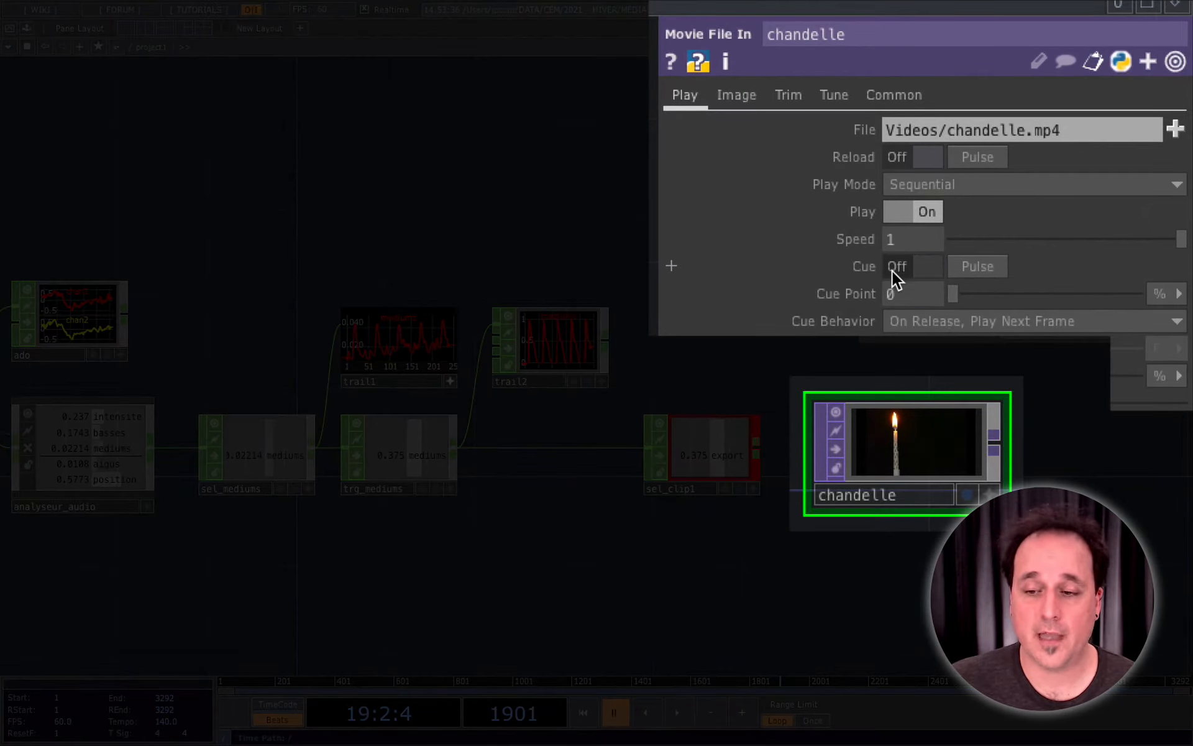
{"action": "left_click", "coordinate": [929, 270]}
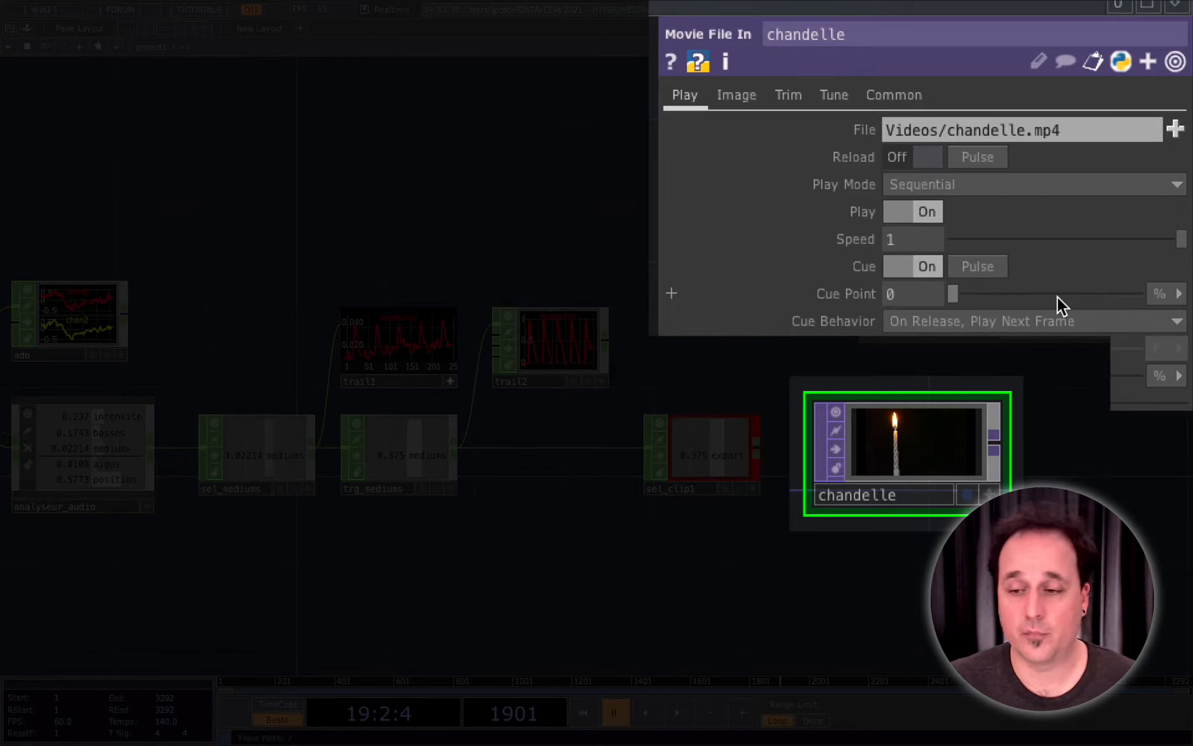
{"action": "mouse_move", "coordinate": [954, 295]}
{"action": "left_mouse_down"}
{"action": "mouse_move", "coordinate": [1121, 297]}
{"action": "mouse_move", "coordinate": [975, 300]}
{"action": "left_mouse_up"}
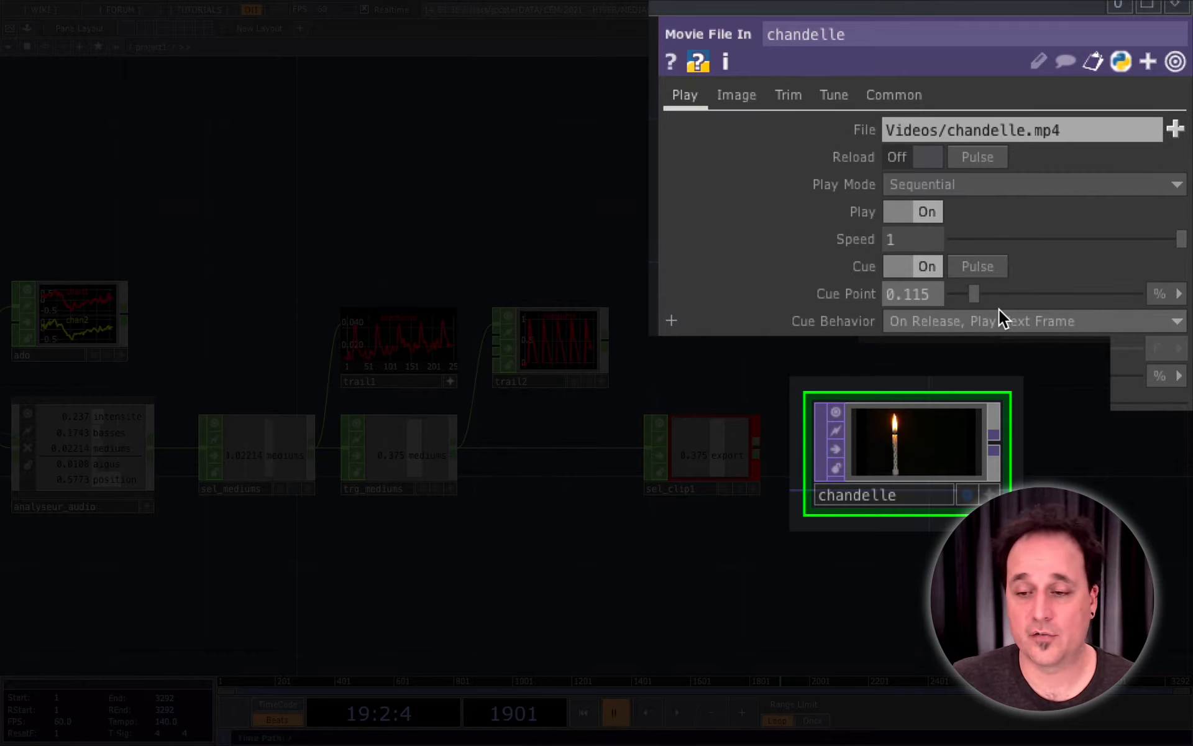
{"action": "left_click", "coordinate": [1178, 294]}
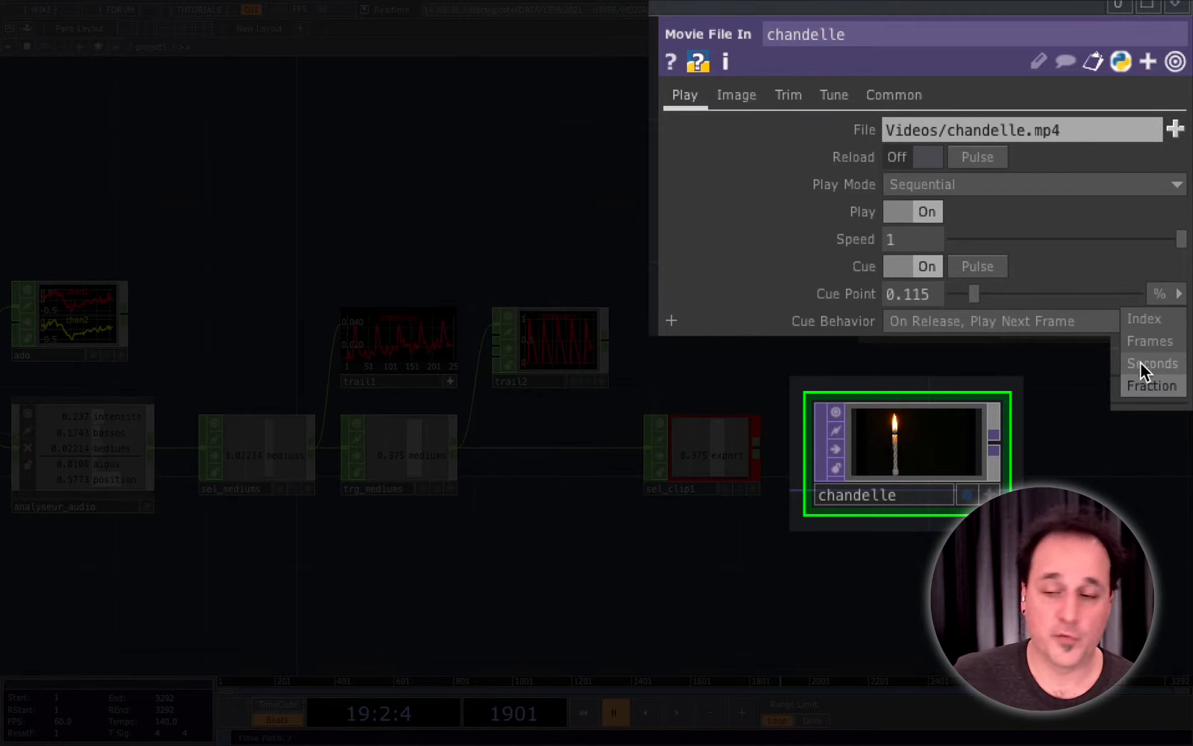
{"action": "left_click", "coordinate": [1027, 414]}
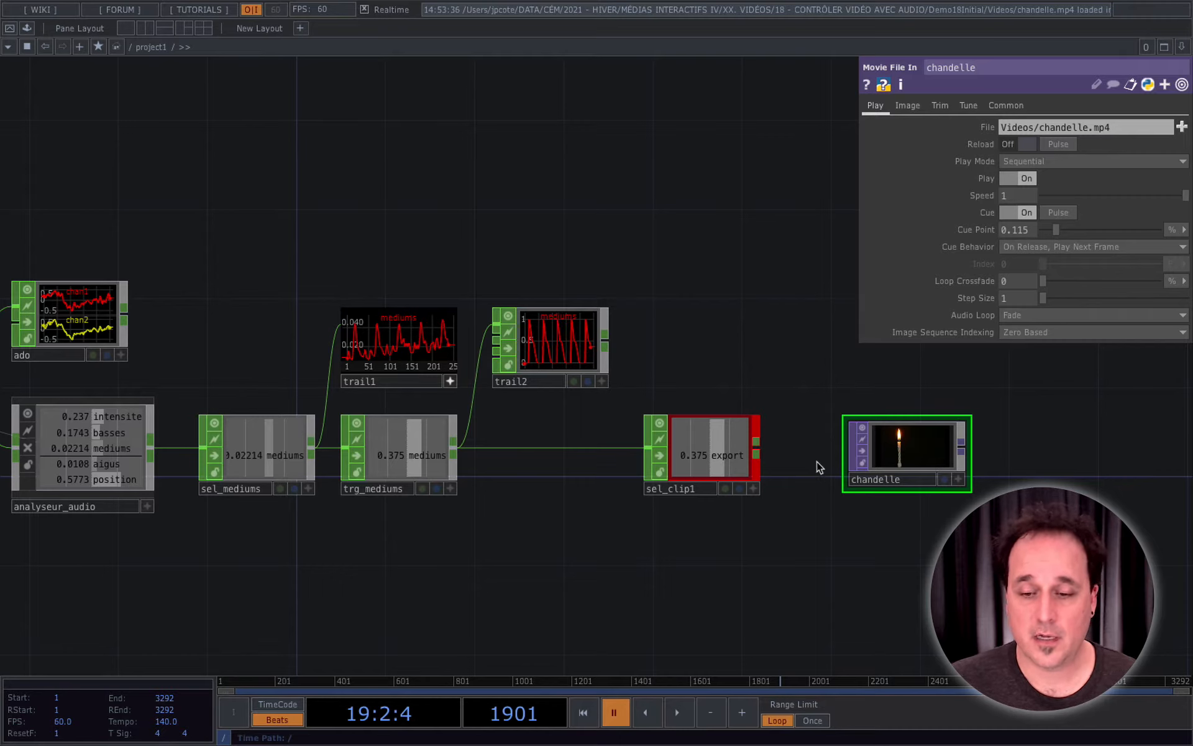
Make sel_clip1's viewer active and export its export channel to chandelle's Cue Point.
{"action": "left_click", "coordinate": [755, 487]}
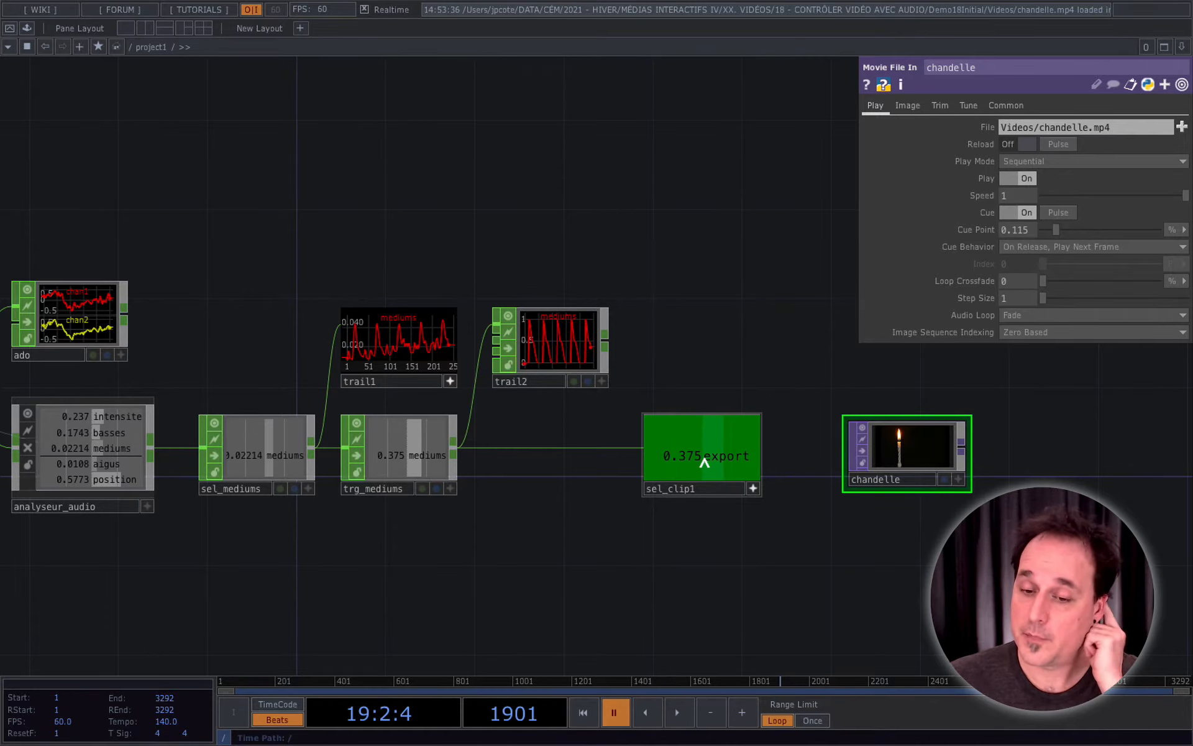
{"action": "left_click_drag", "start_coordinate": [704, 462], "coordinate": [919, 294]}
{"action": "left_click", "coordinate": [942, 283]}
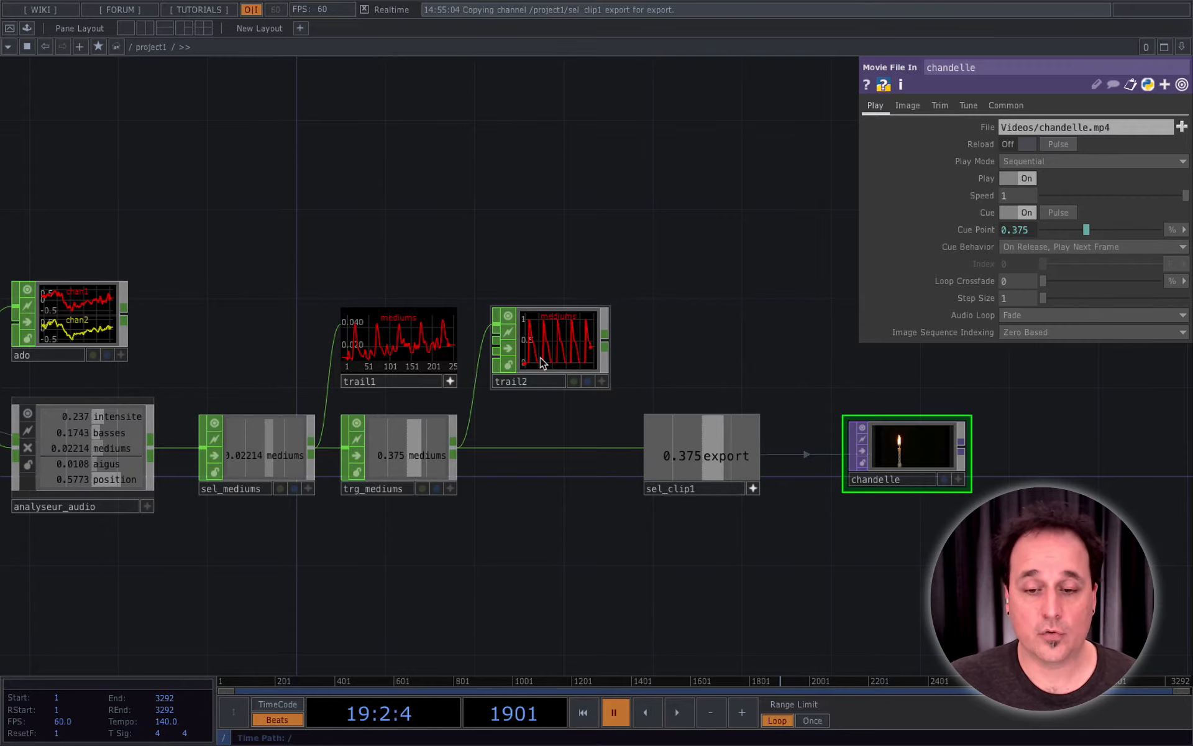
Examine the shape of the trigger envelope plotted in trail2 that drives the video's cue point.
{"action": "scroll", "coordinate": [540, 358], "scroll_direction": "up", "scroll_amount": 4}
{"action": "scroll", "coordinate": [541, 358], "scroll_direction": "up", "scroll_amount": 3}
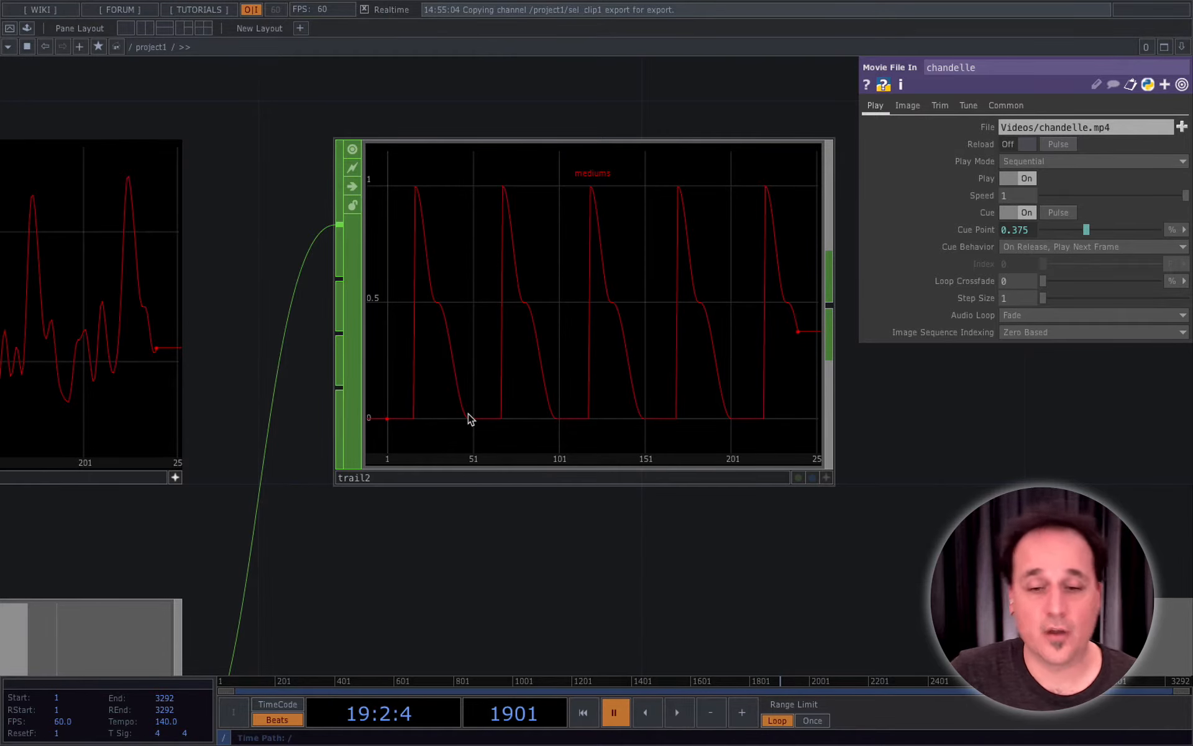
{"action": "scroll", "coordinate": [676, 364], "scroll_direction": "down", "scroll_amount": 6}
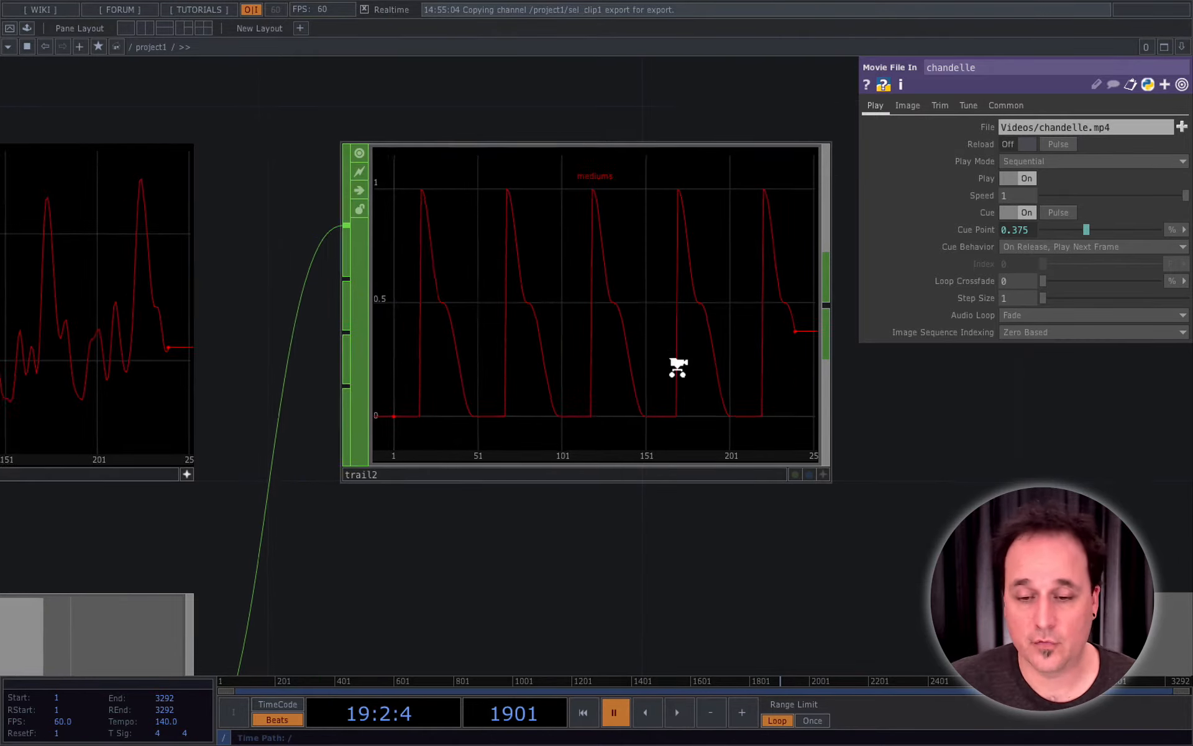
{"action": "scroll", "coordinate": [665, 457], "scroll_direction": "down", "scroll_amount": 5}
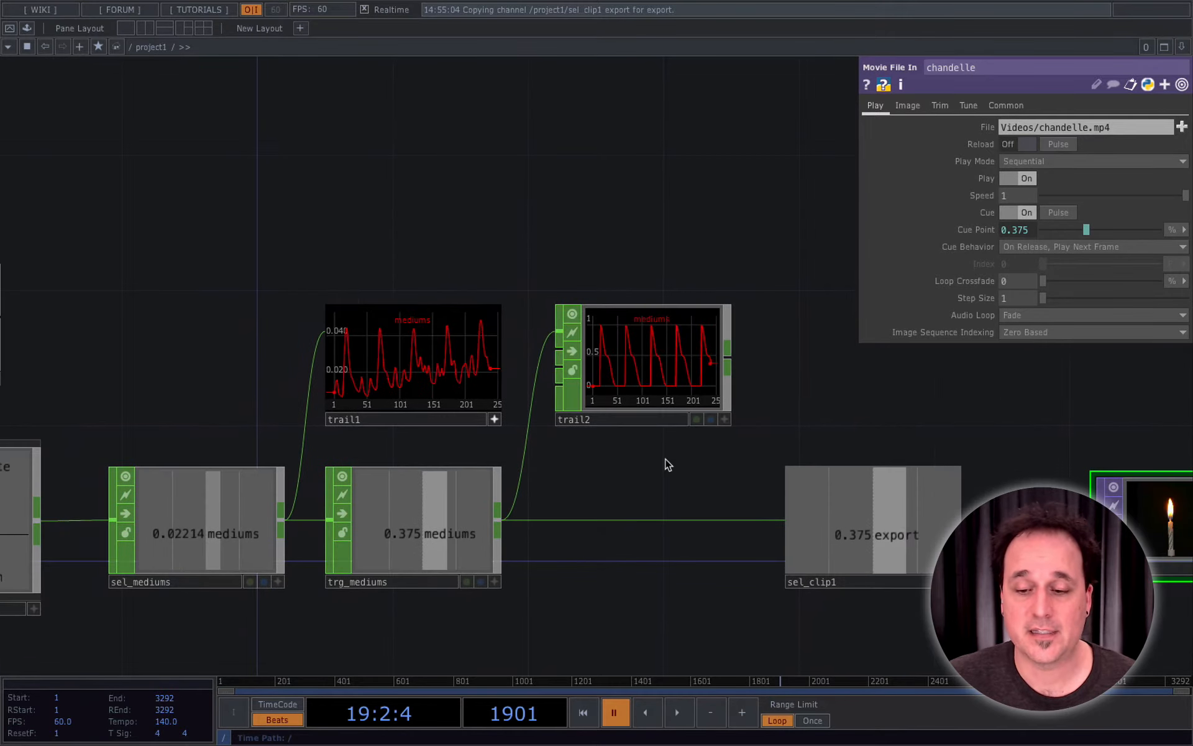
{"action": "scroll", "coordinate": [673, 483], "scroll_direction": "up", "scroll_amount": 2}
{"action": "left_click_drag", "start_coordinate": [678, 574], "coordinate": [515, 491]}
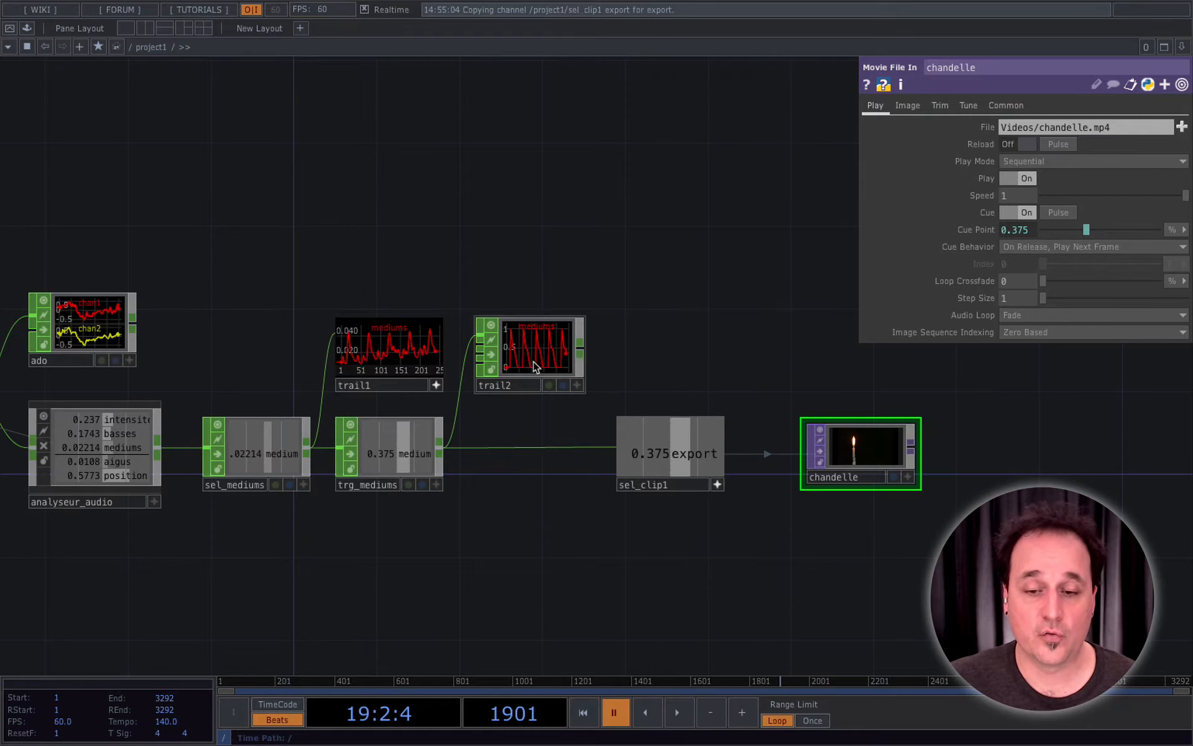
Display chandelle in the network background, play the timeline from its start to watch the candle react, and pause it.
{"action": "left_click", "coordinate": [893, 477]}
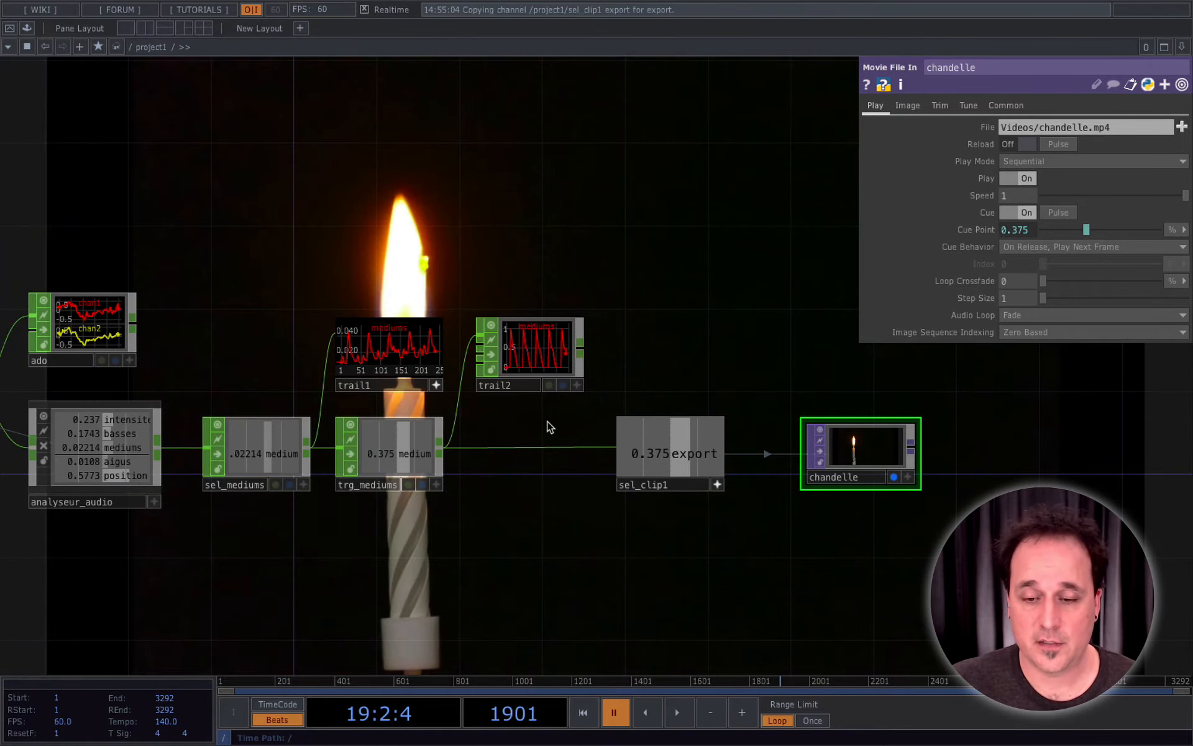
{"action": "left_click_drag", "start_coordinate": [549, 427], "coordinate": [695, 530]}
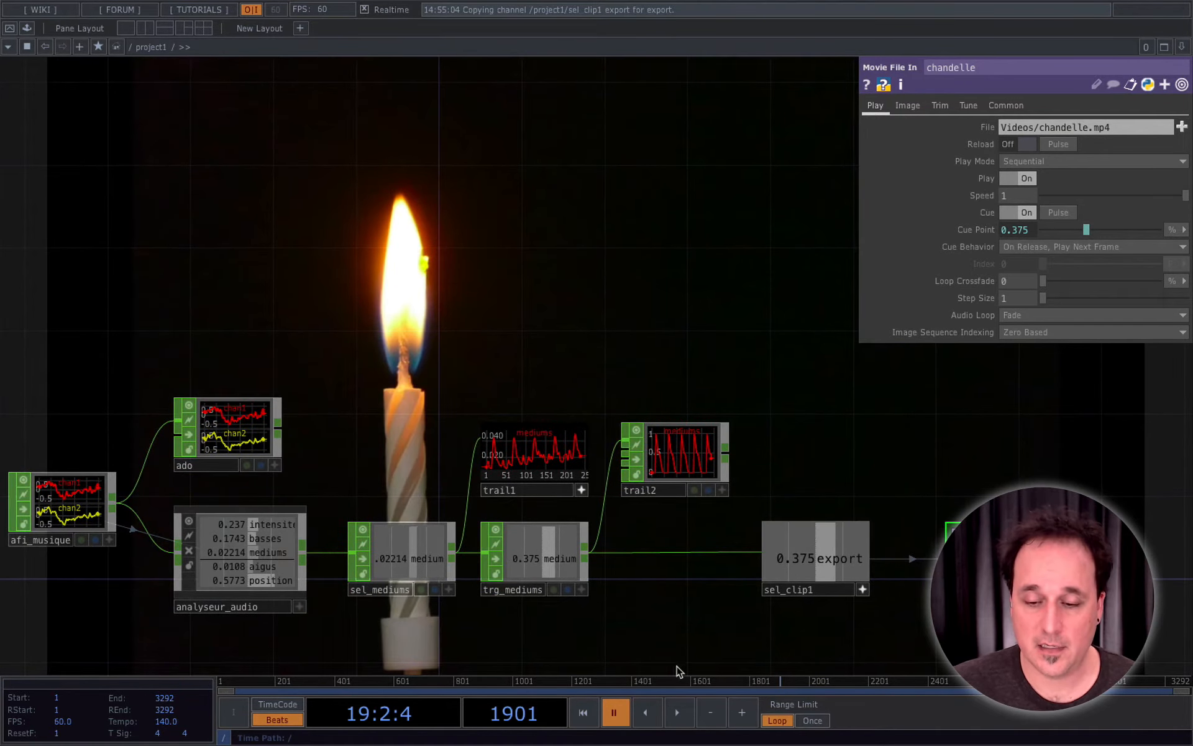
{"action": "left_click", "coordinate": [583, 713]}
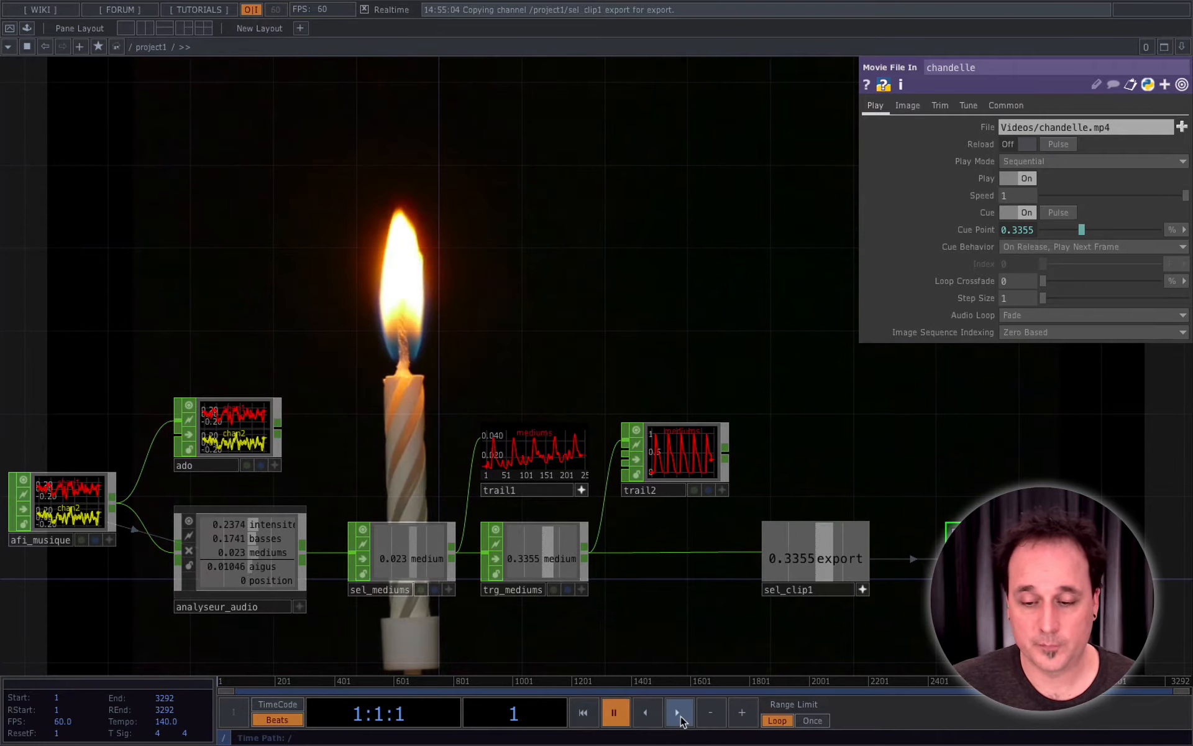
{"action": "left_click", "coordinate": [680, 715]}
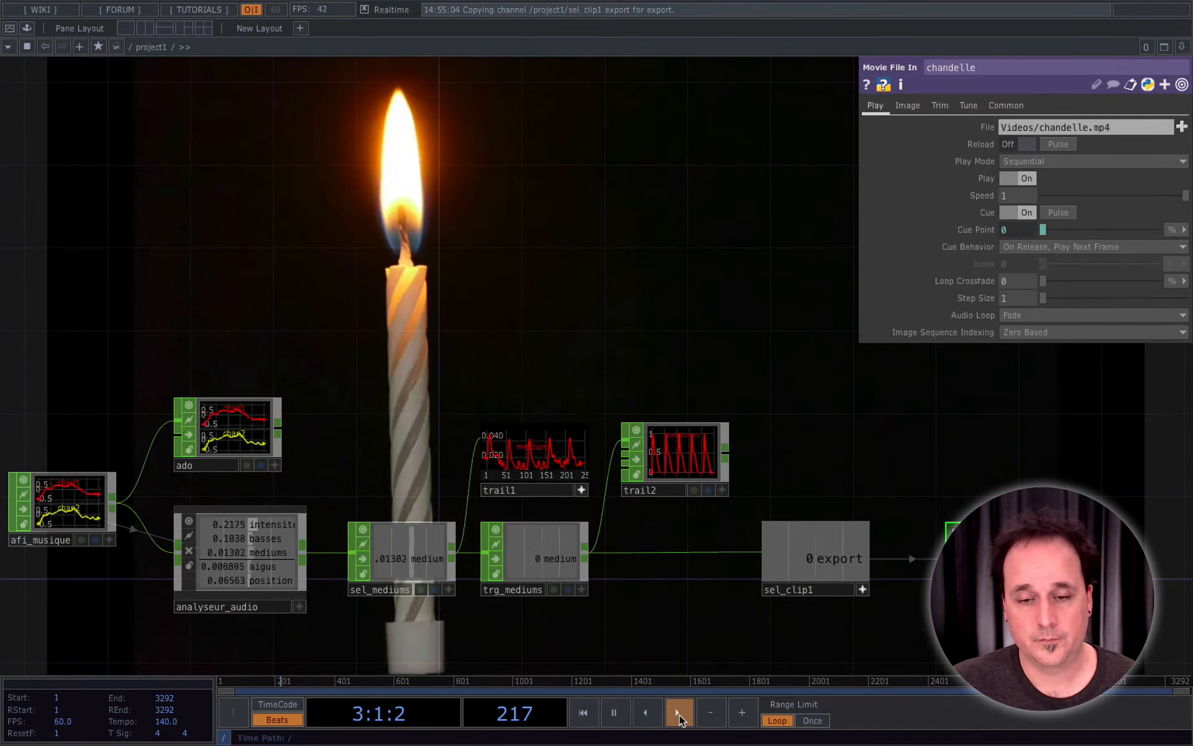
{"action": "left_click", "coordinate": [616, 721]}
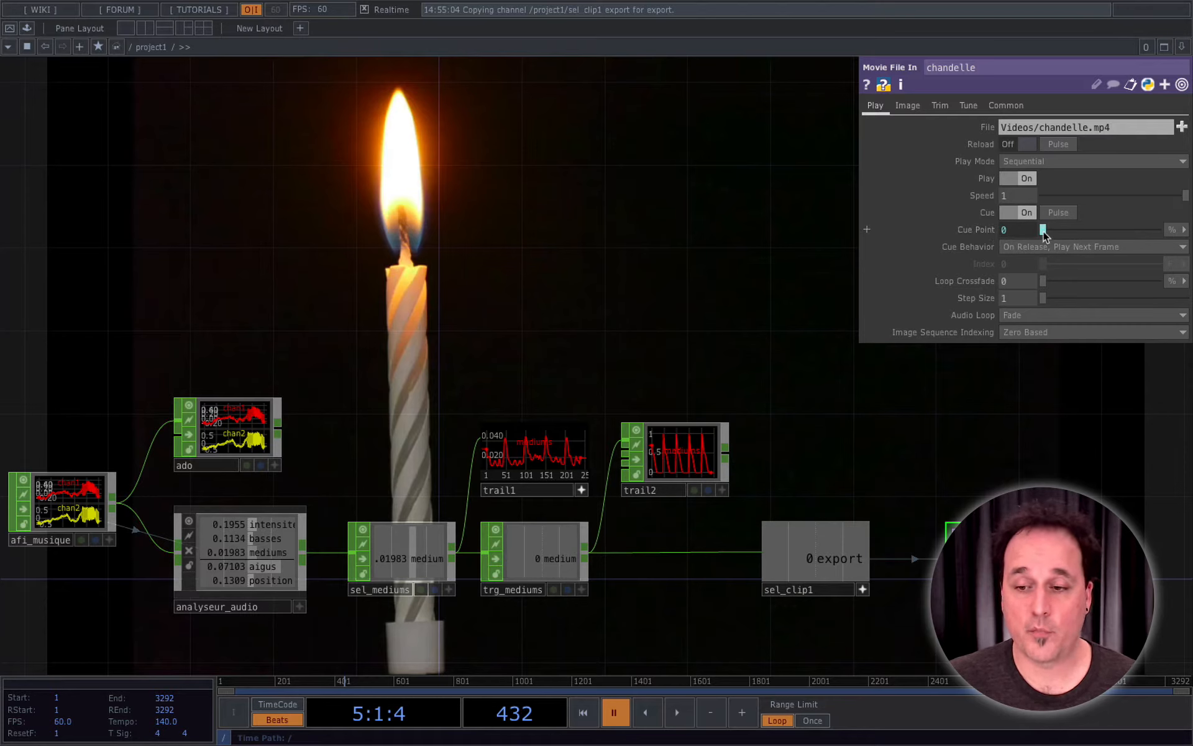
Release chandelle's Cue Point from the sel_clip1 export and leave it at a fixed 0.
{"action": "mouse_move", "coordinate": [1042, 231]}
{"action": "left_mouse_down"}
{"action": "mouse_move", "coordinate": [1167, 238]}
{"action": "mouse_move", "coordinate": [1044, 232]}
{"action": "left_mouse_up"}
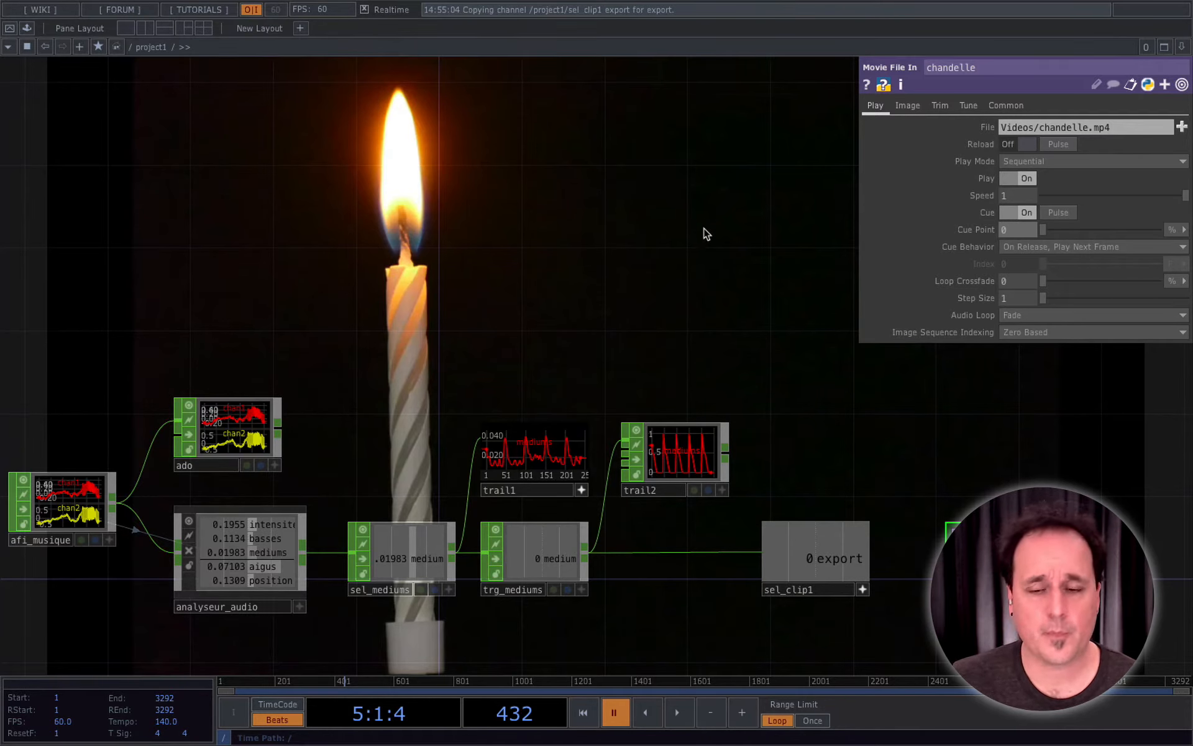
{"action": "scroll", "coordinate": [527, 298], "scroll_direction": "down", "scroll_amount": 4}
{"action": "scroll", "coordinate": [545, 279], "scroll_direction": "up", "scroll_amount": 3}
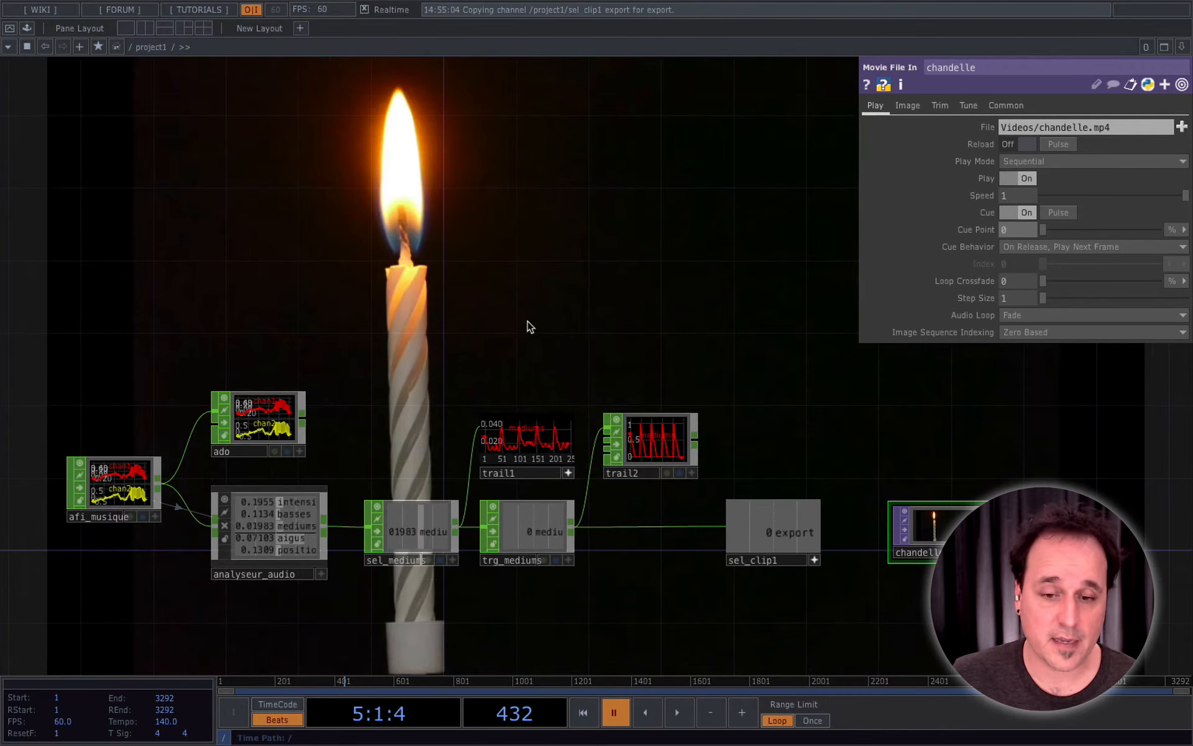
Insert a Speed CHOP between trg_mediums and sel_clip1 and align it with the row of operators.
{"action": "left_click_drag", "start_coordinate": [520, 318], "coordinate": [494, 307]}
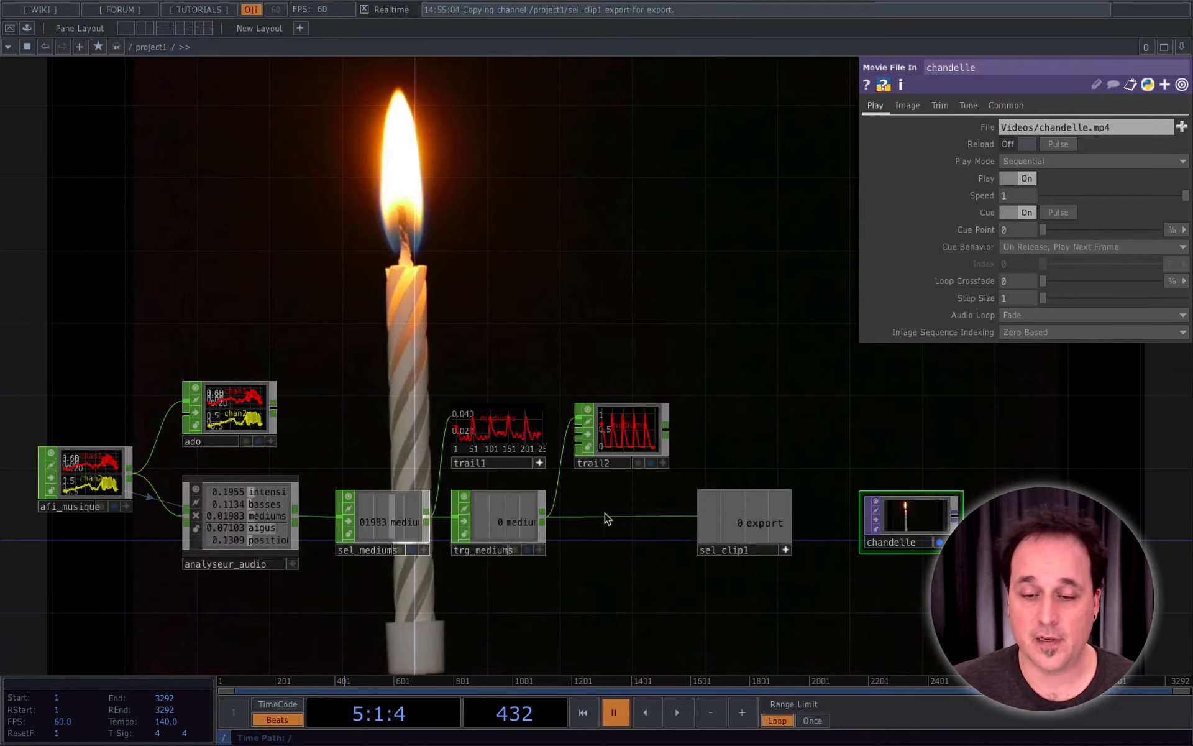
{"action": "left_click_drag", "start_coordinate": [614, 573], "coordinate": [584, 486]}
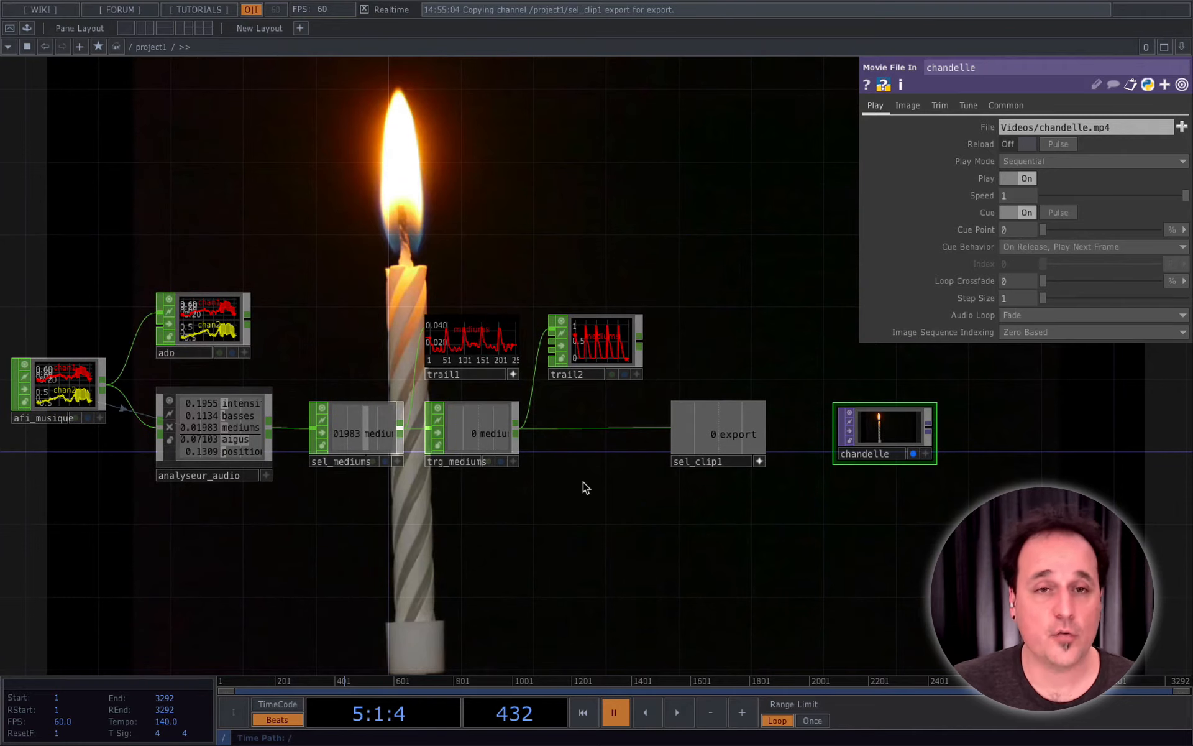
{"action": "right_click", "coordinate": [569, 427]}
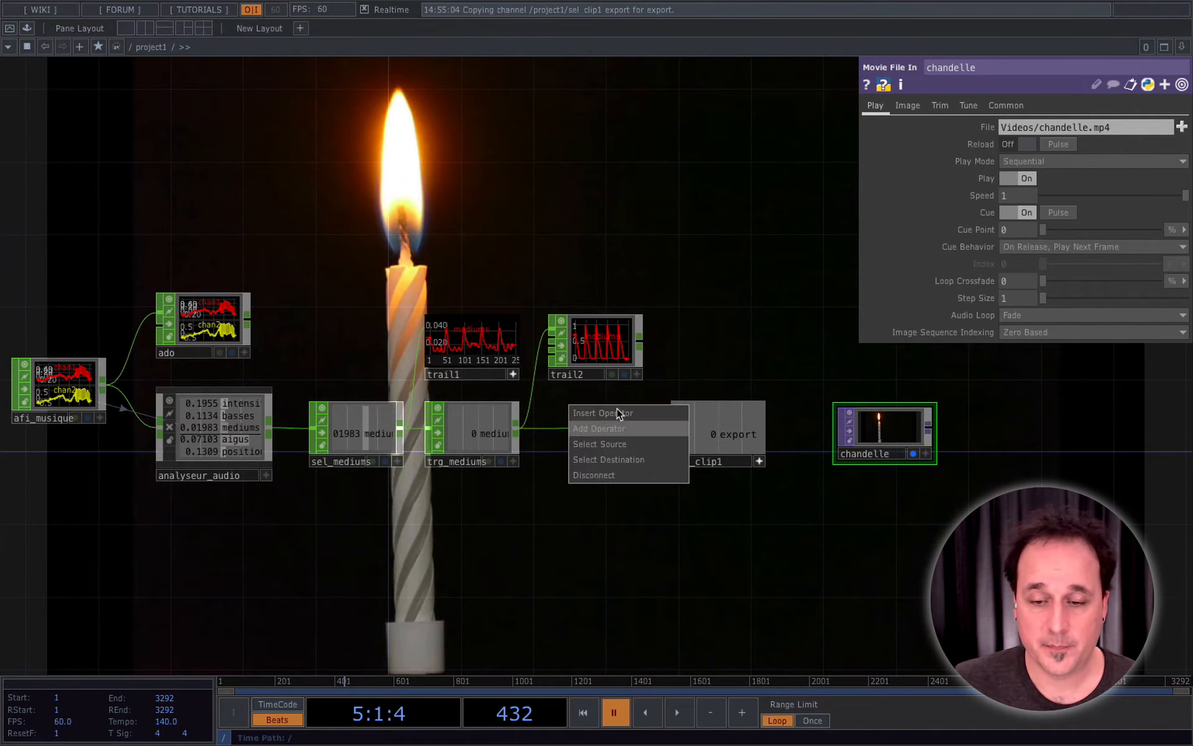
{"action": "left_click", "coordinate": [616, 410]}
{"action": "type", "text": "spee"}
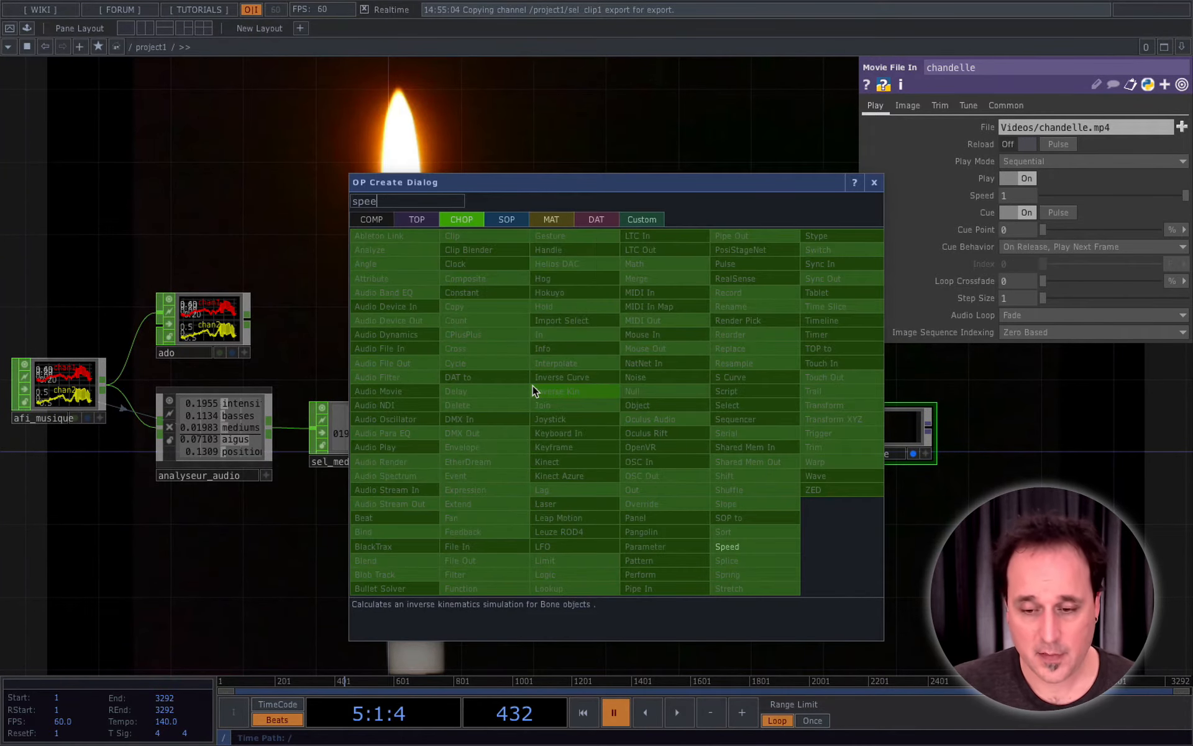
{"action": "left_click", "coordinate": [724, 546]}
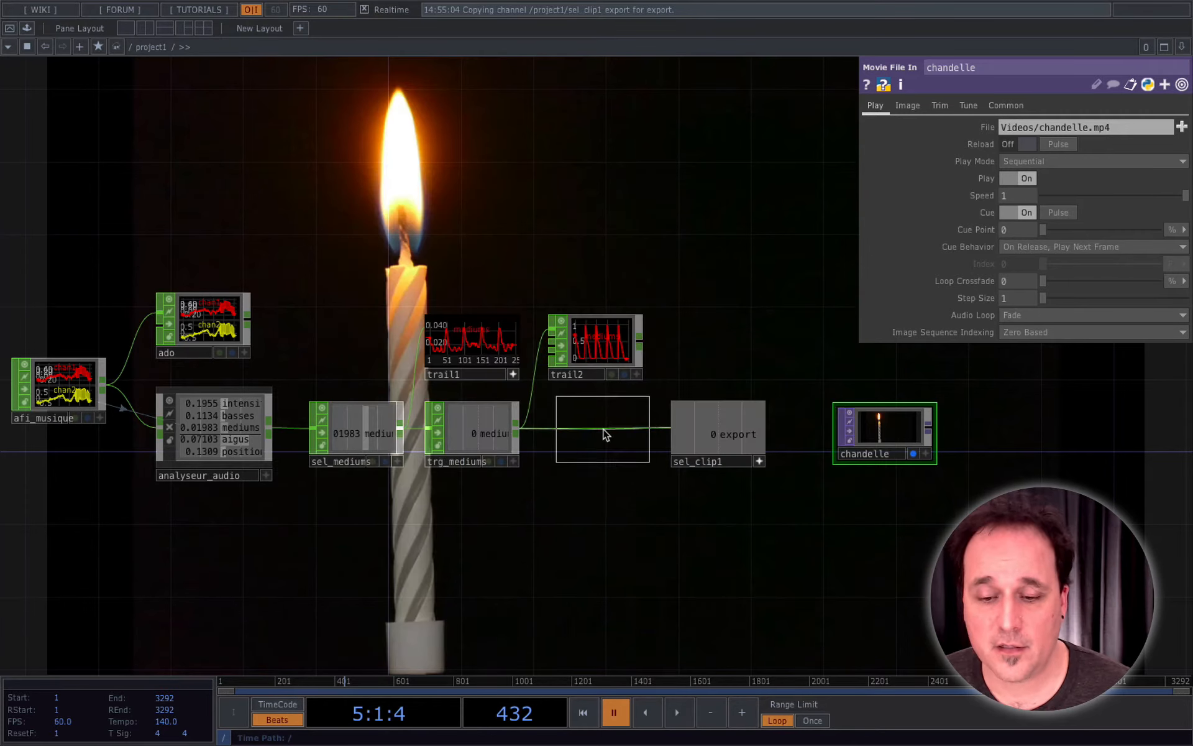
{"action": "left_click", "coordinate": [607, 488]}
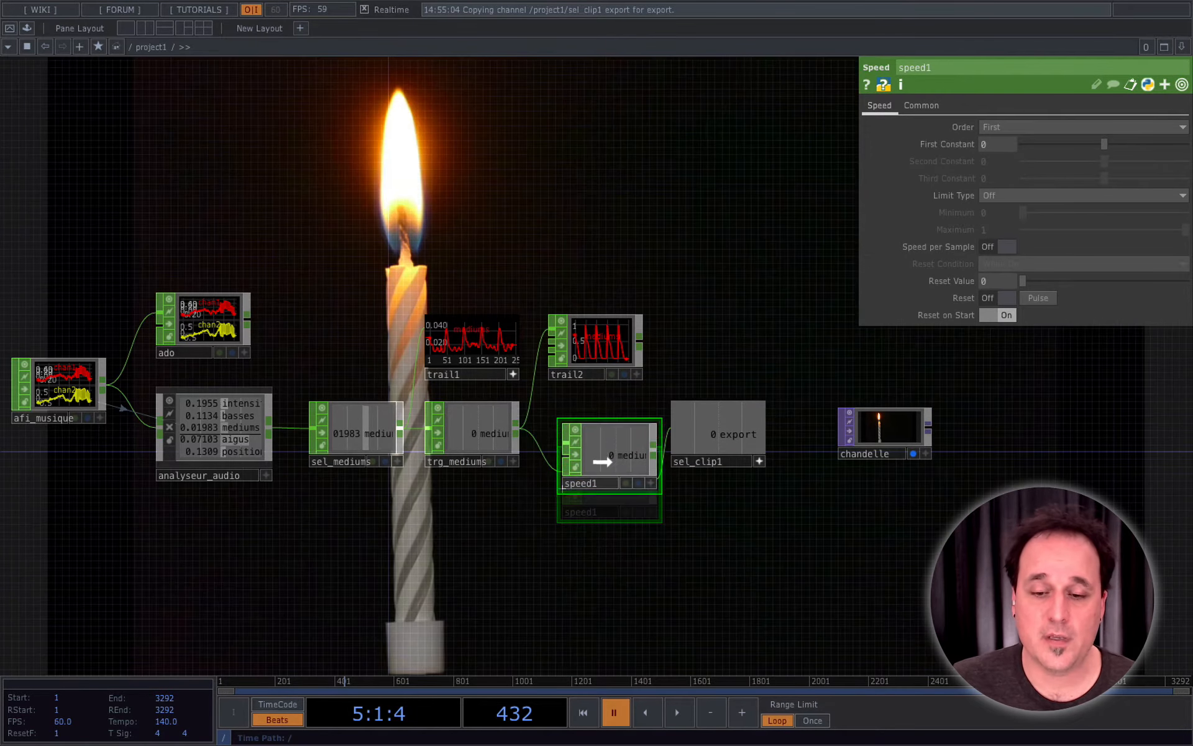
{"action": "left_click_drag", "start_coordinate": [599, 458], "coordinate": [592, 449]}
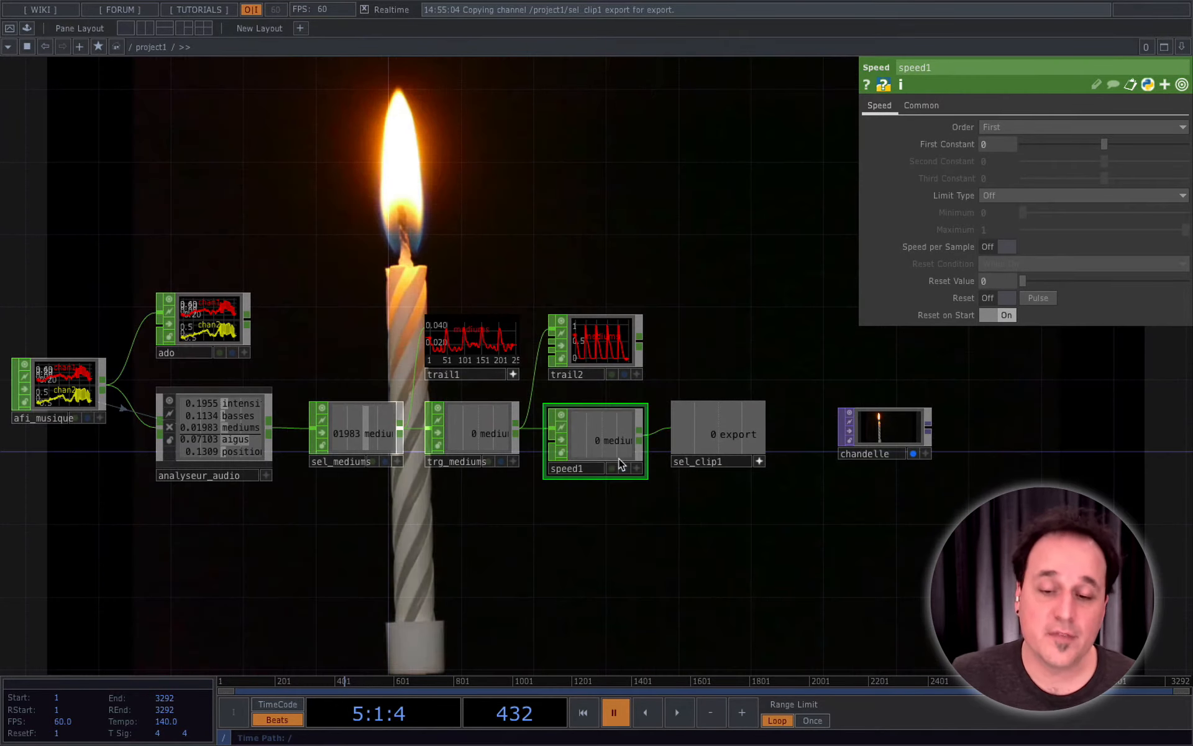
{"action": "scroll", "coordinate": [695, 539], "scroll_direction": "up", "scroll_amount": 3}
{"action": "scroll", "coordinate": [713, 521], "scroll_direction": "down", "scroll_amount": 3}
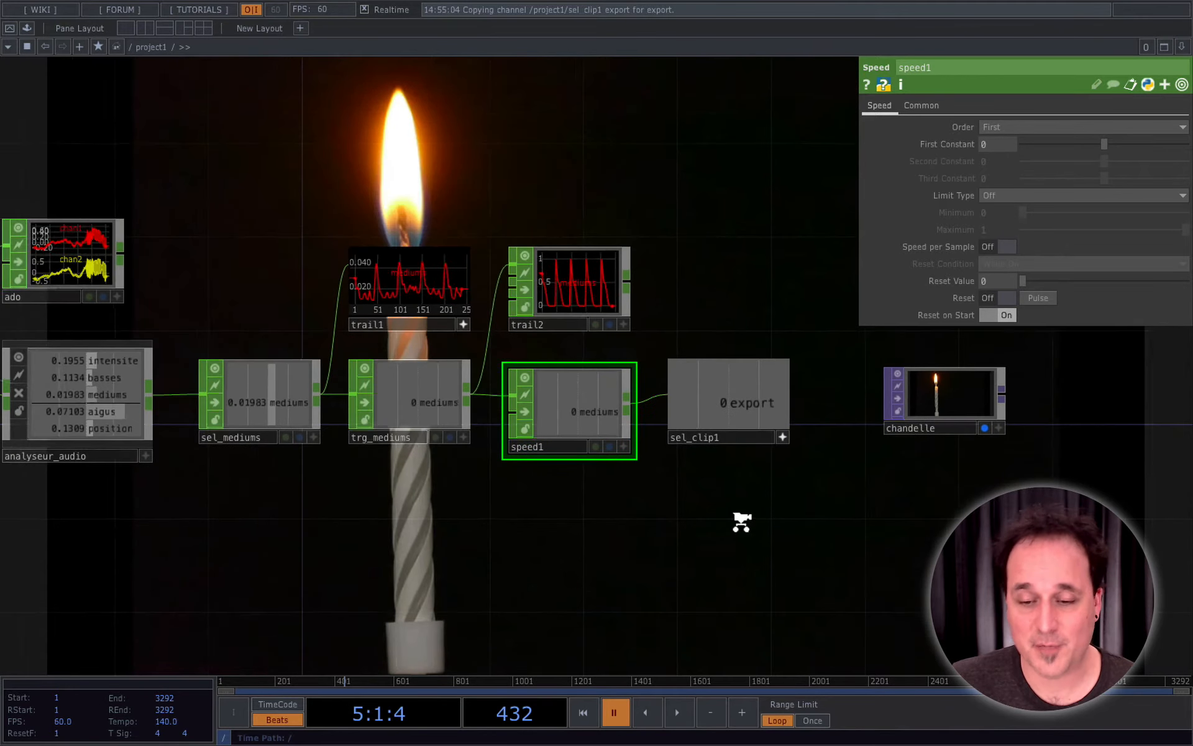
{"action": "left_click_drag", "start_coordinate": [742, 522], "coordinate": [669, 565]}
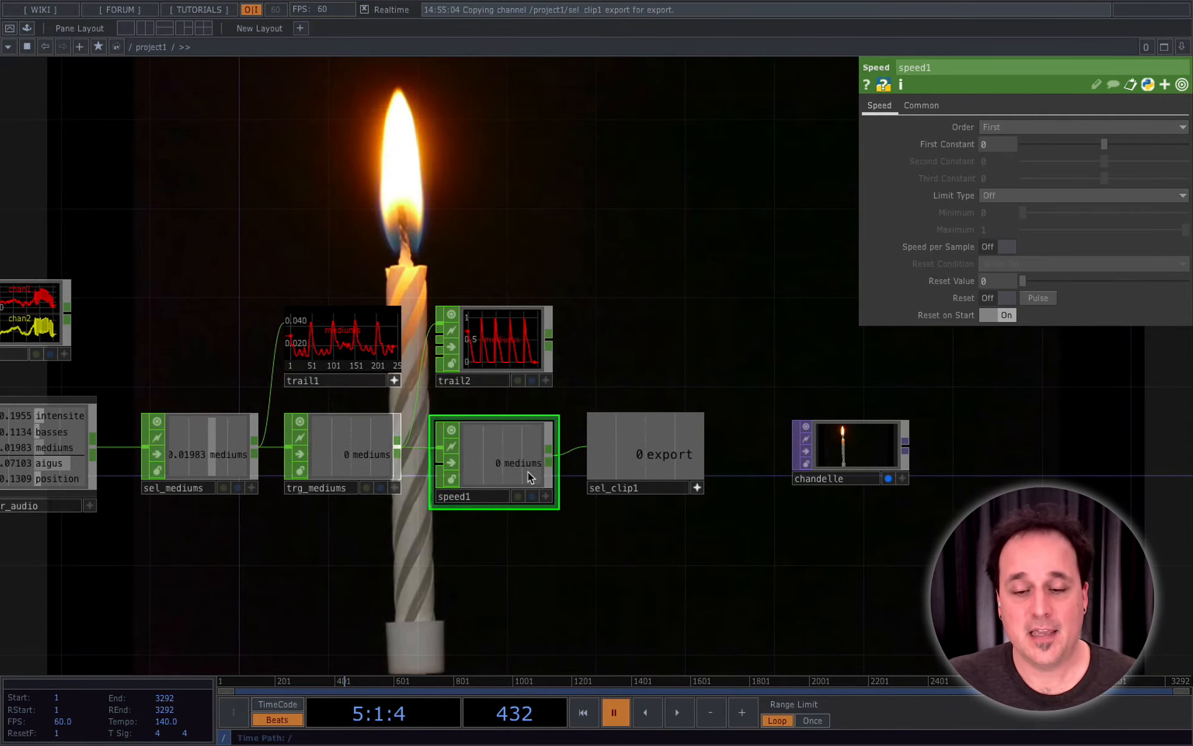
{"action": "left_click_drag", "start_coordinate": [518, 480], "coordinate": [527, 471]}
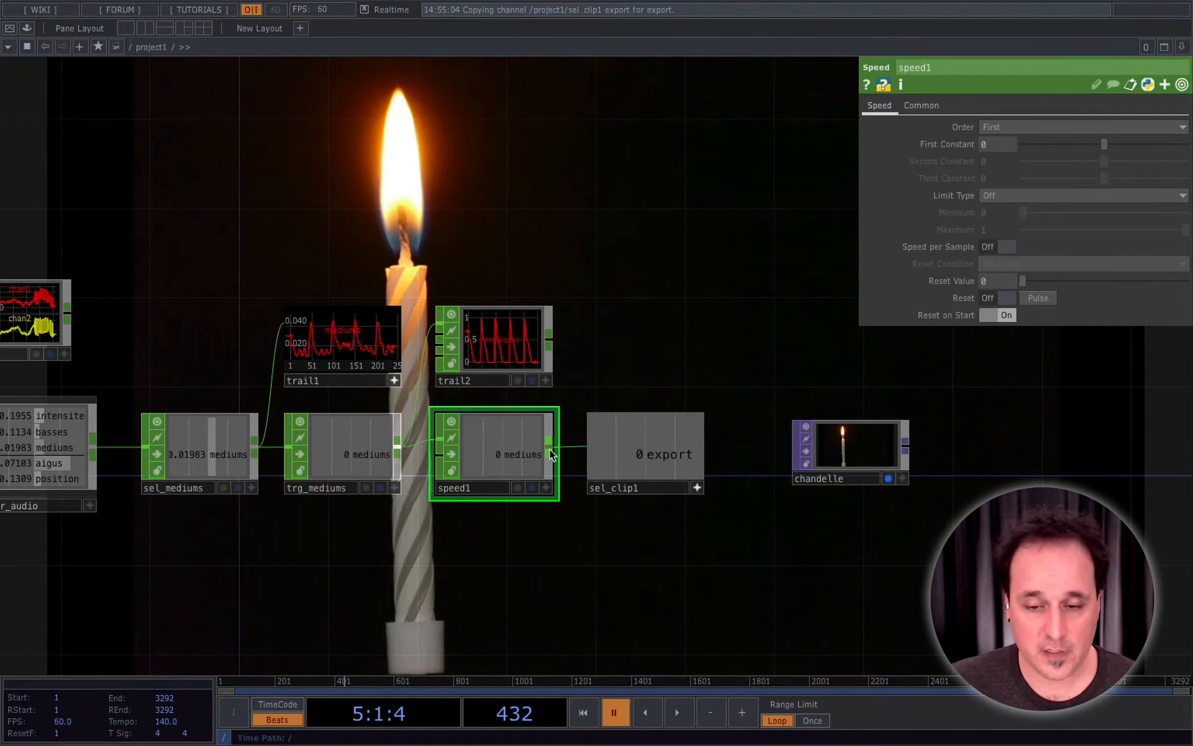
Attach a Trail CHOP to speed1's output and place it above sel_clip1.
{"action": "right_click", "coordinate": [549, 449]}
{"action": "type", "text": "trail"}
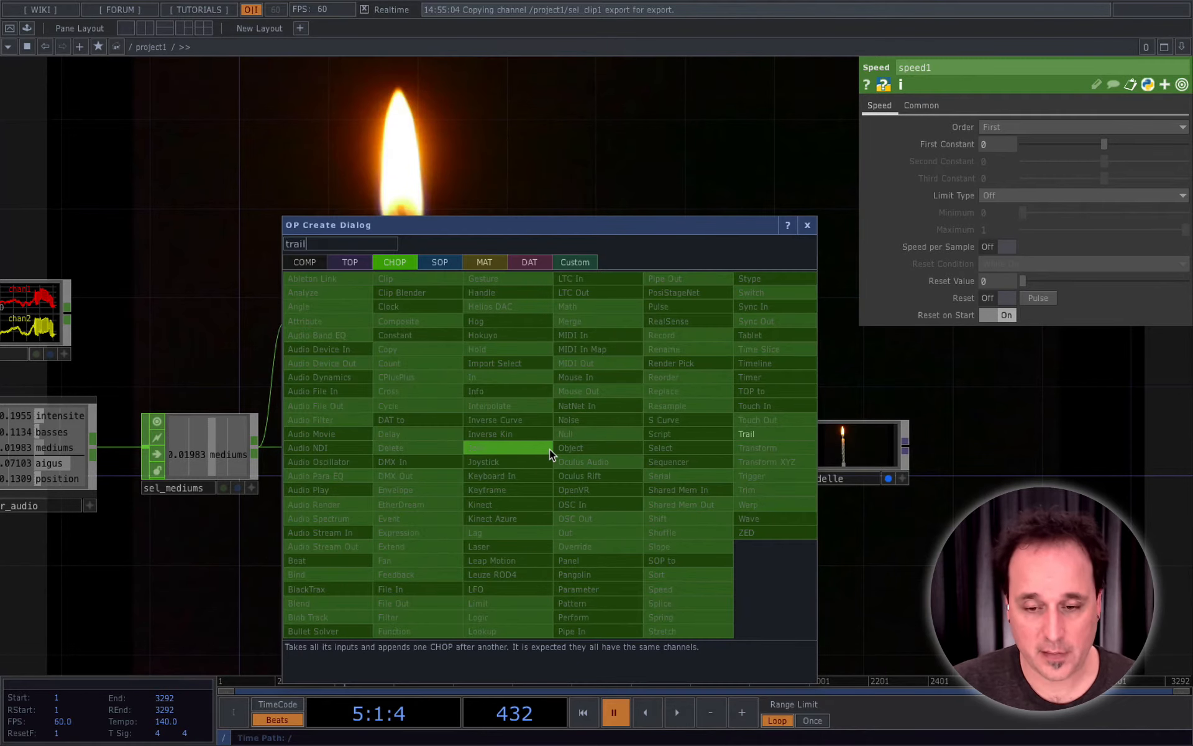
{"action": "left_click", "coordinate": [773, 433]}
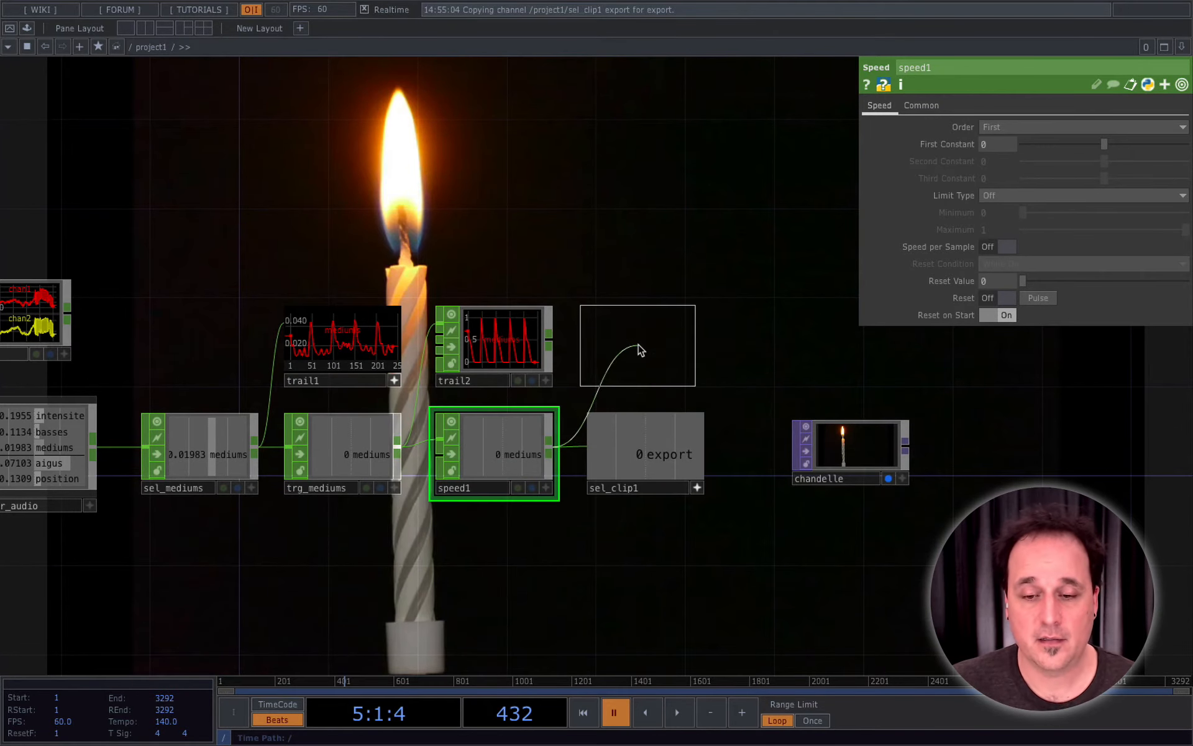
{"action": "left_click", "coordinate": [641, 350]}
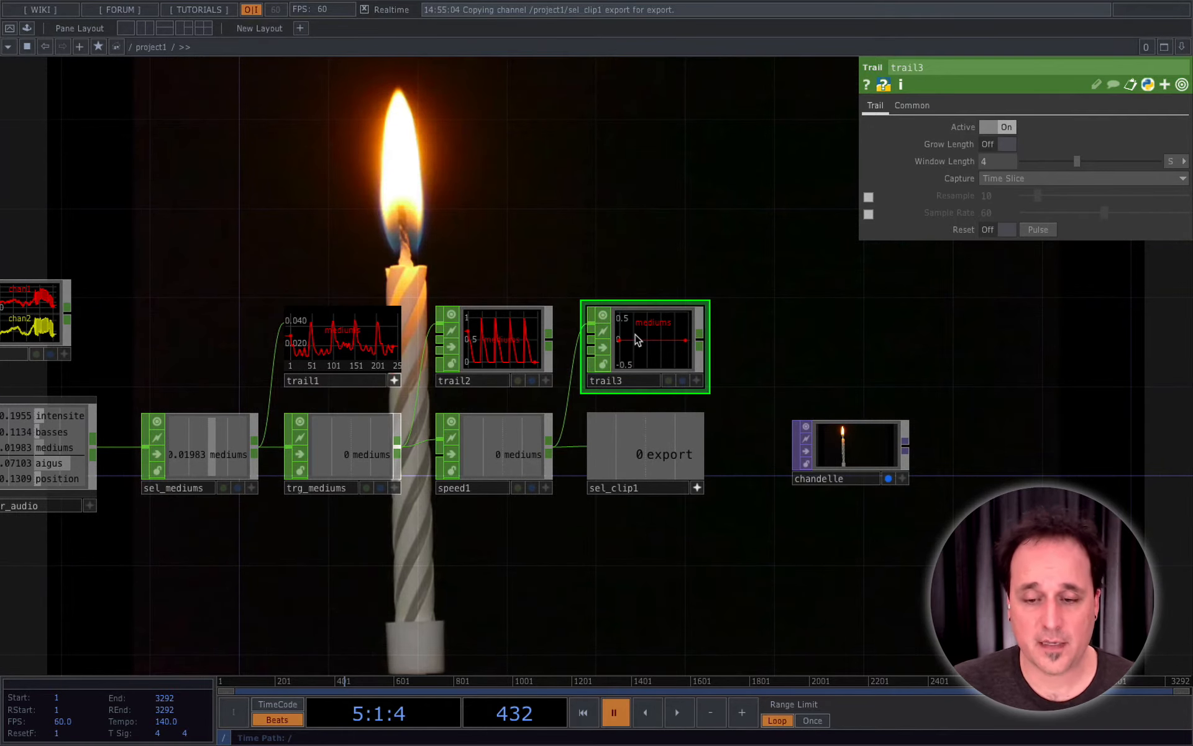
Play the timeline from its start to watch trail3 plot speed1's accumulated mediums value, and pause it.
{"action": "scroll", "coordinate": [637, 338], "scroll_direction": "up", "scroll_amount": 5}
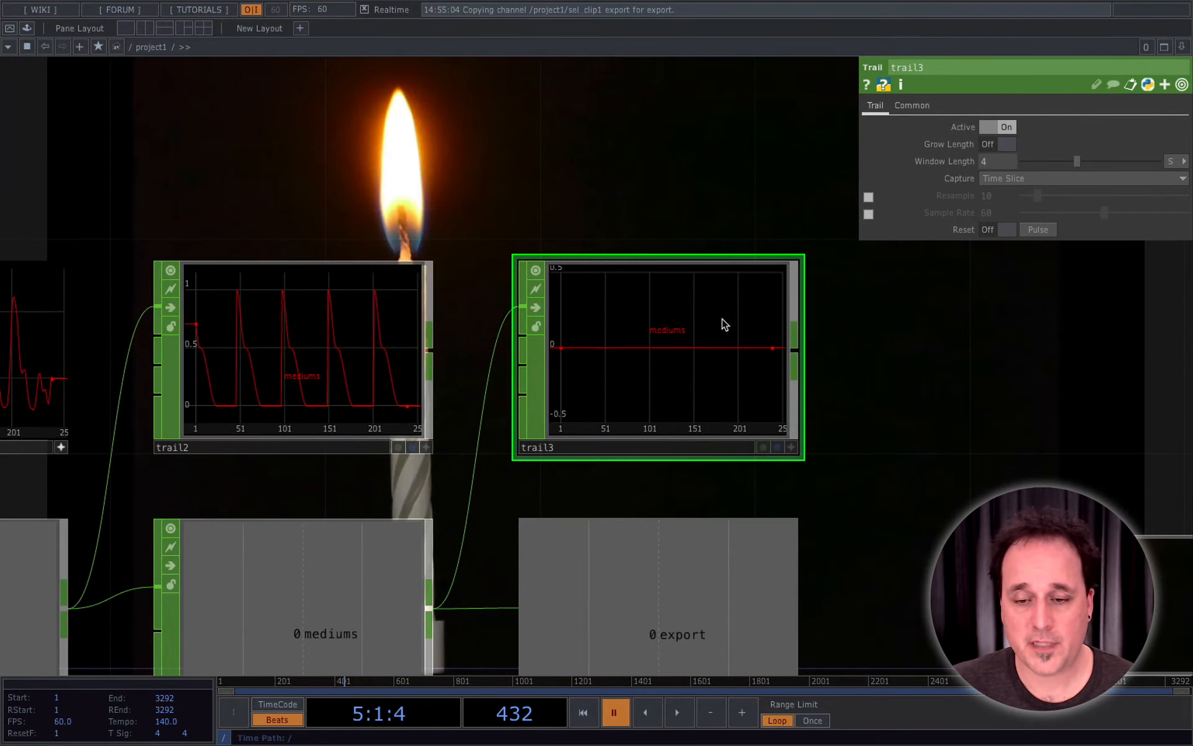
{"action": "left_click", "coordinate": [583, 712]}
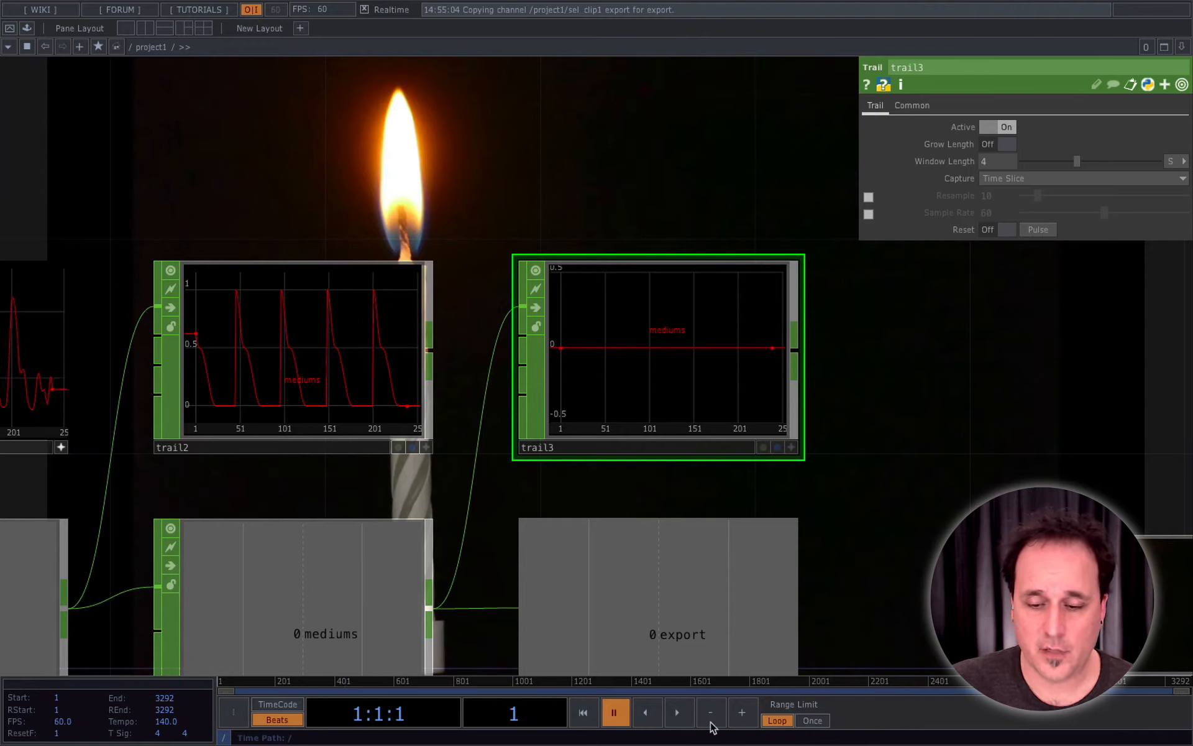
{"action": "left_click", "coordinate": [679, 715]}
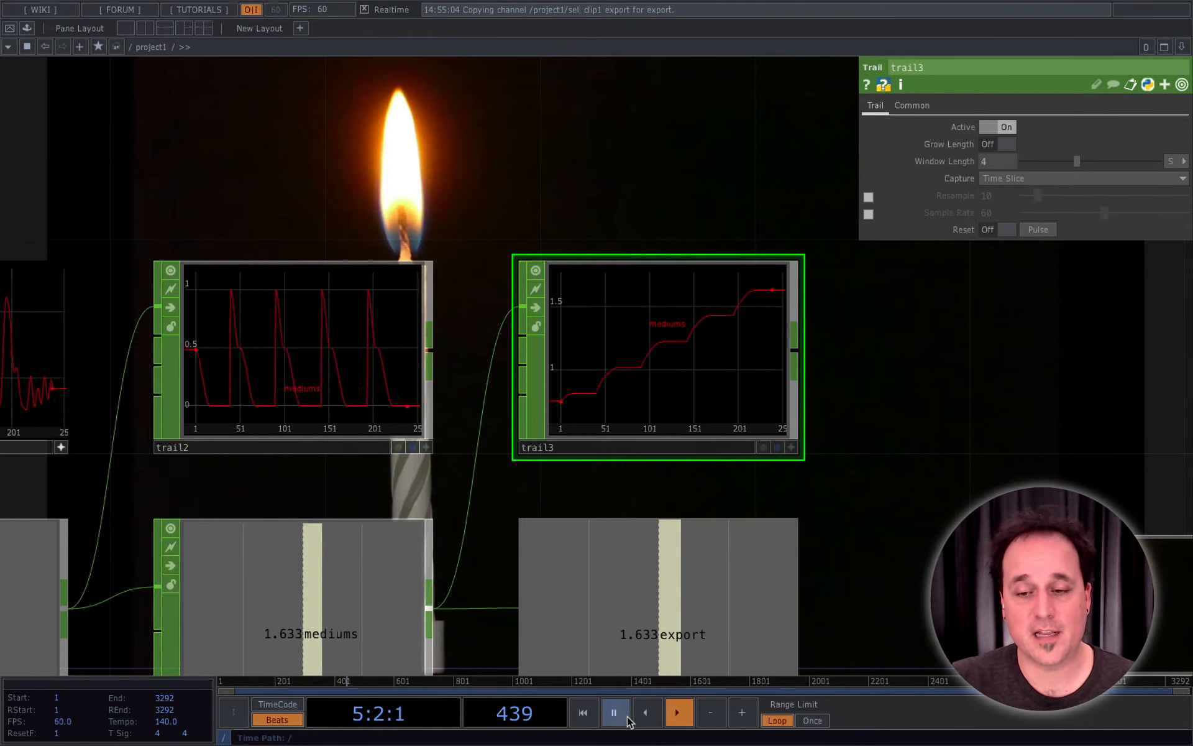
{"action": "left_click", "coordinate": [628, 719]}
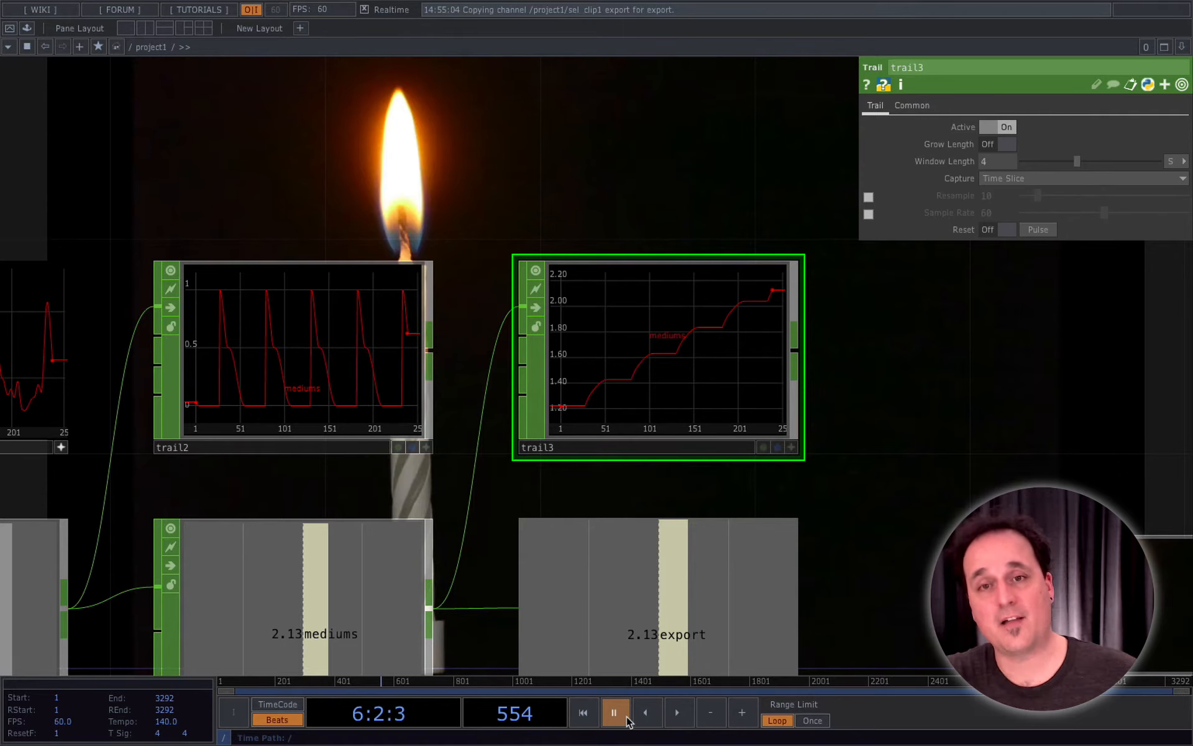
{"action": "scroll", "coordinate": [864, 447], "scroll_direction": "down", "scroll_amount": 5}
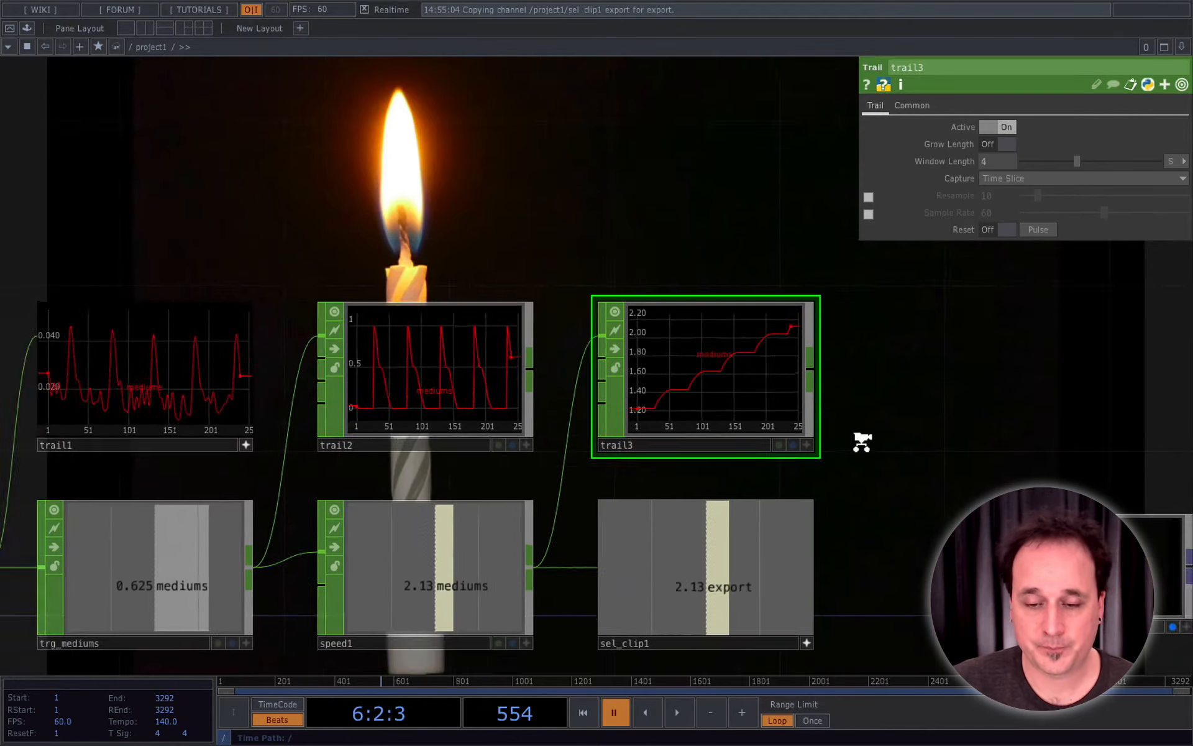
{"action": "left_click_drag", "start_coordinate": [881, 497], "coordinate": [948, 477]}
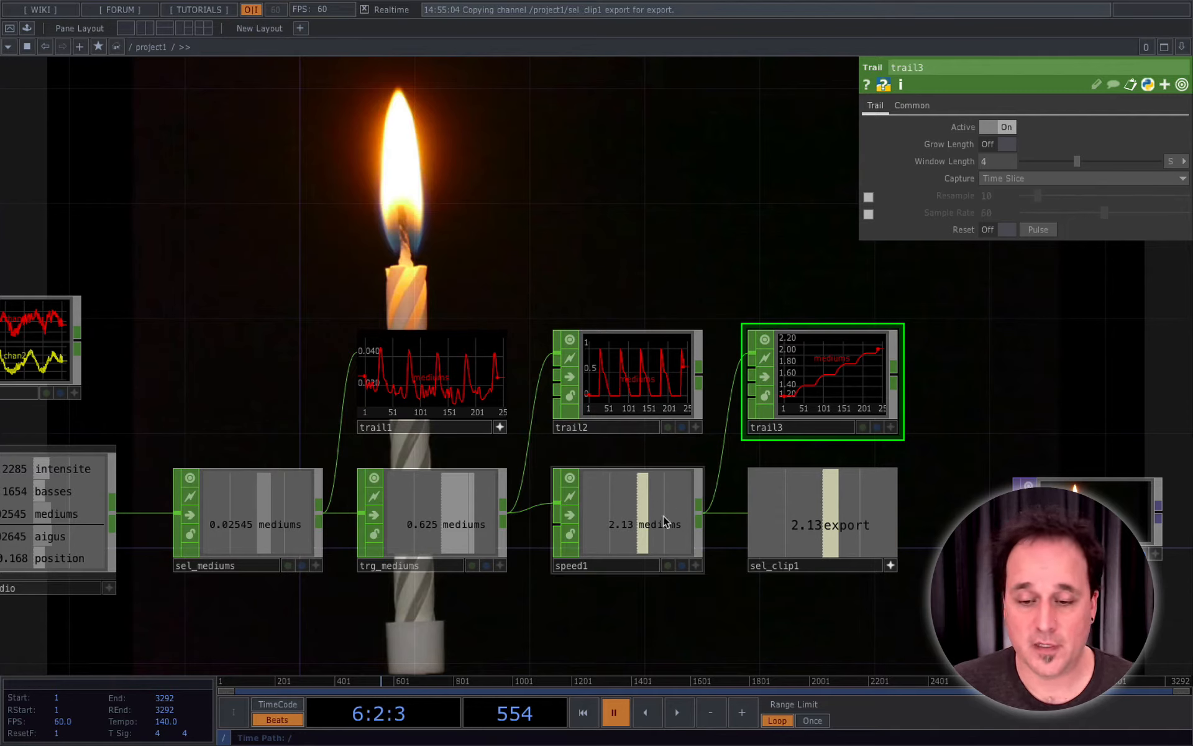
Select speed1 and replay the timeline from its start to compare the audio analysis, trigger and speed curves, pausing after a few beats.
{"action": "left_click", "coordinate": [639, 524]}
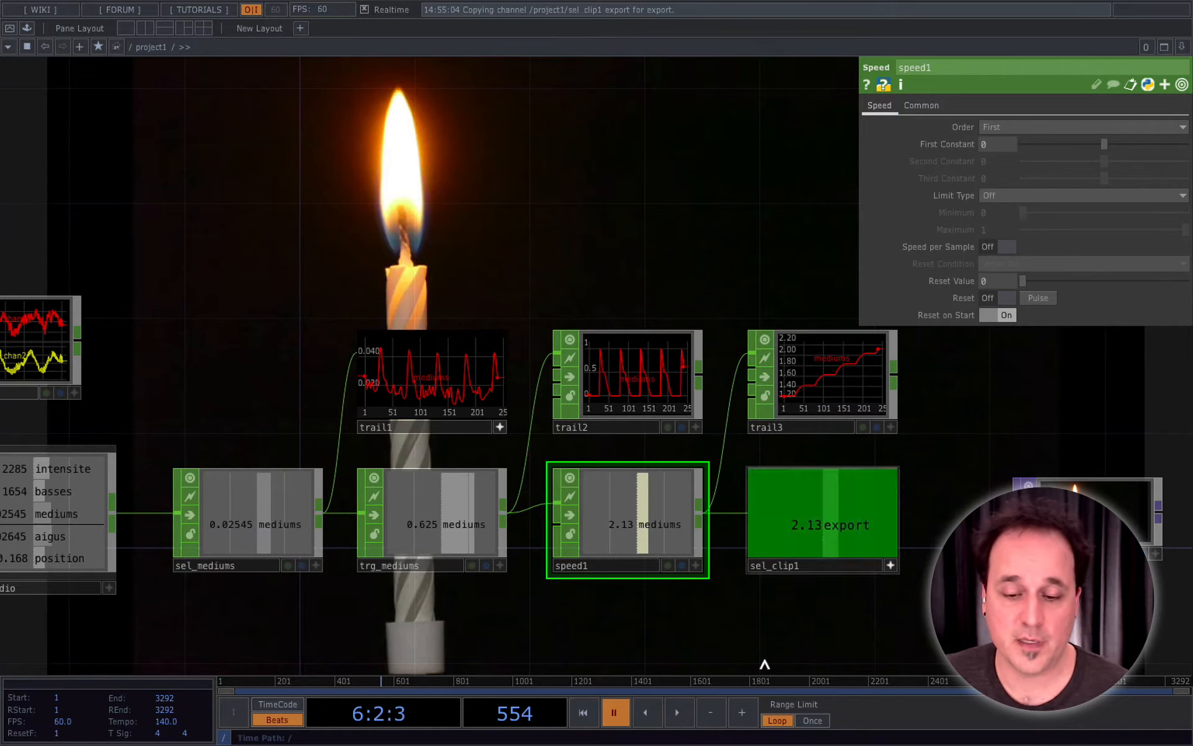
{"action": "left_click", "coordinate": [582, 713]}
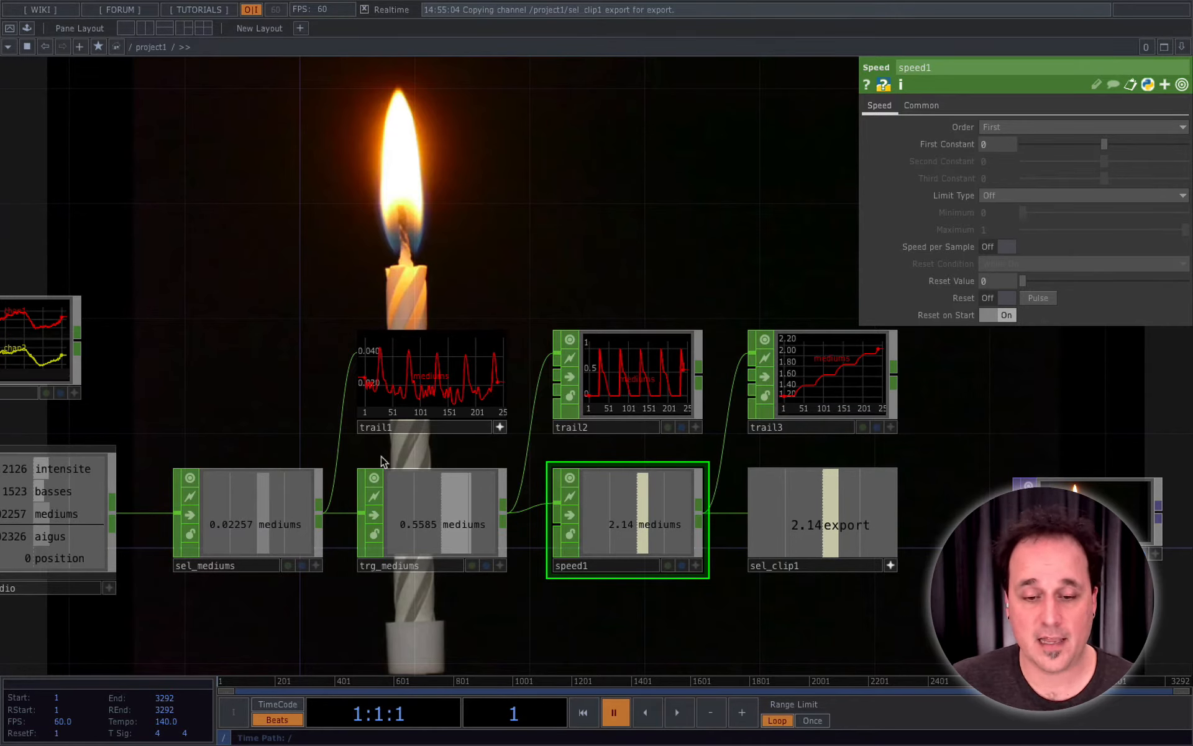
{"action": "left_click_drag", "start_coordinate": [317, 407], "coordinate": [437, 465]}
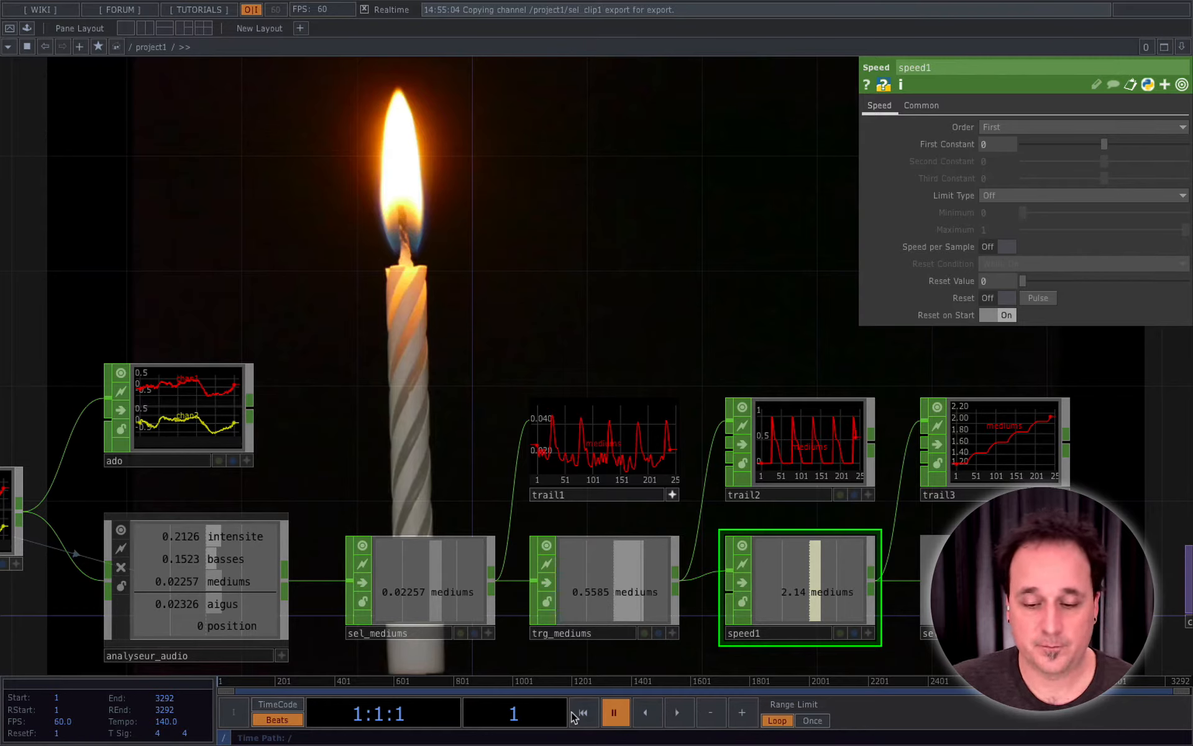
{"action": "left_click", "coordinate": [678, 714]}
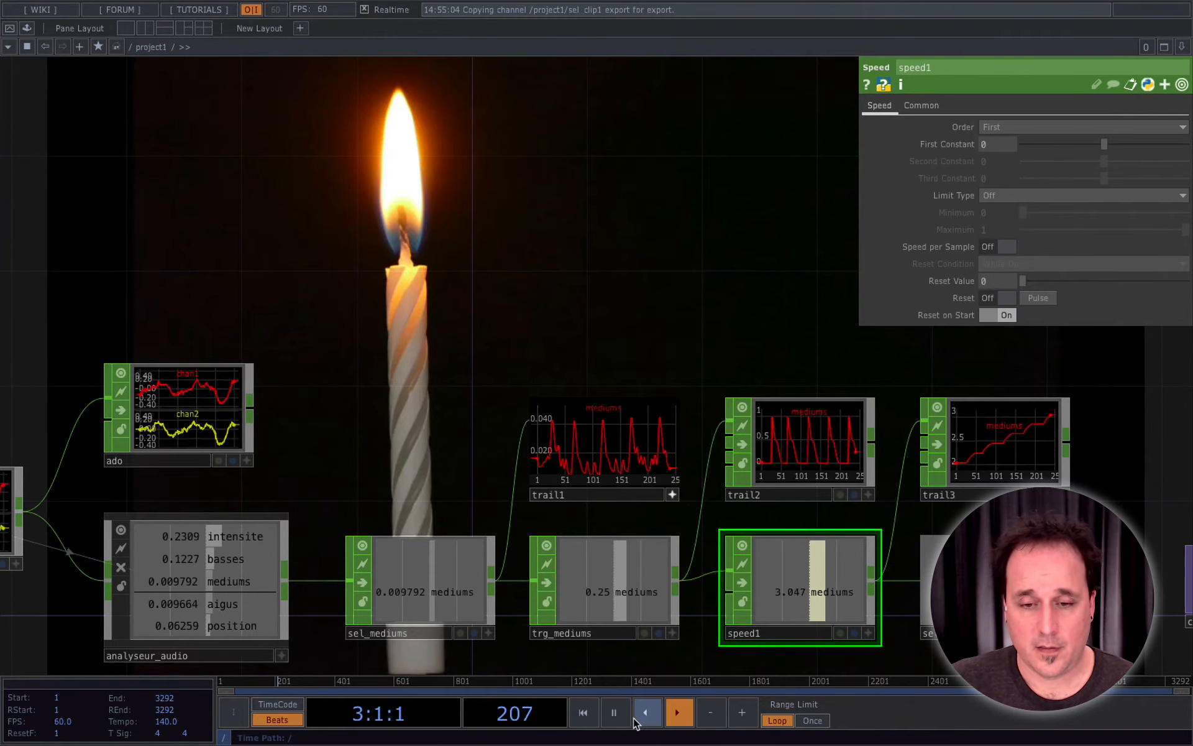
{"action": "left_click", "coordinate": [614, 712]}
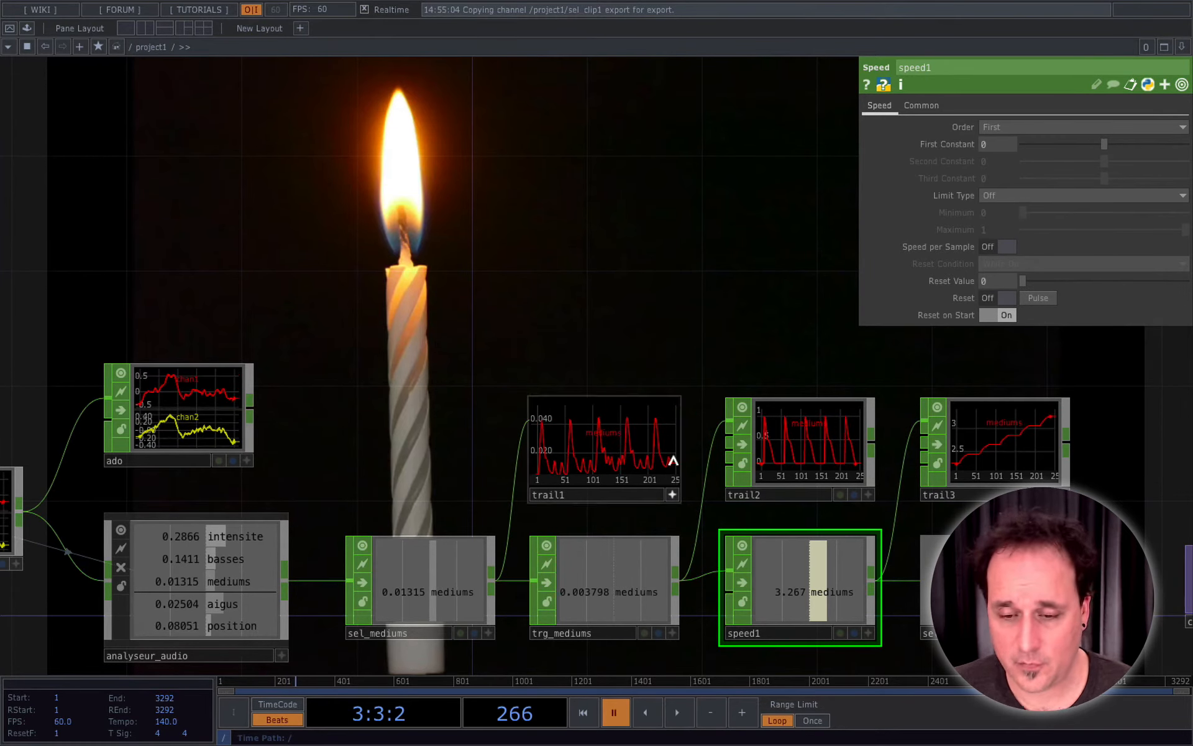
{"action": "mouse_move", "coordinate": [684, 522]}
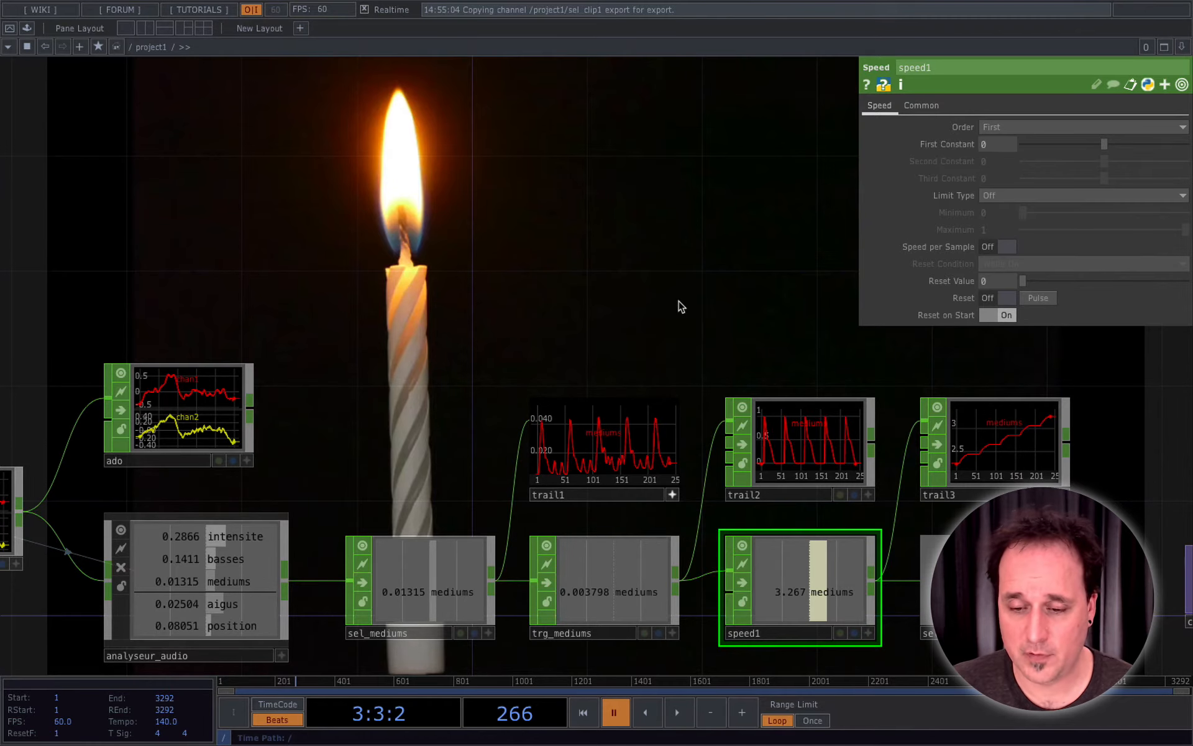
Move chandelle slightly closer to sel_clip1 and leave sel_clip1's viewer active for picking its channel.
{"action": "left_click_drag", "start_coordinate": [679, 307], "coordinate": [428, 224]}
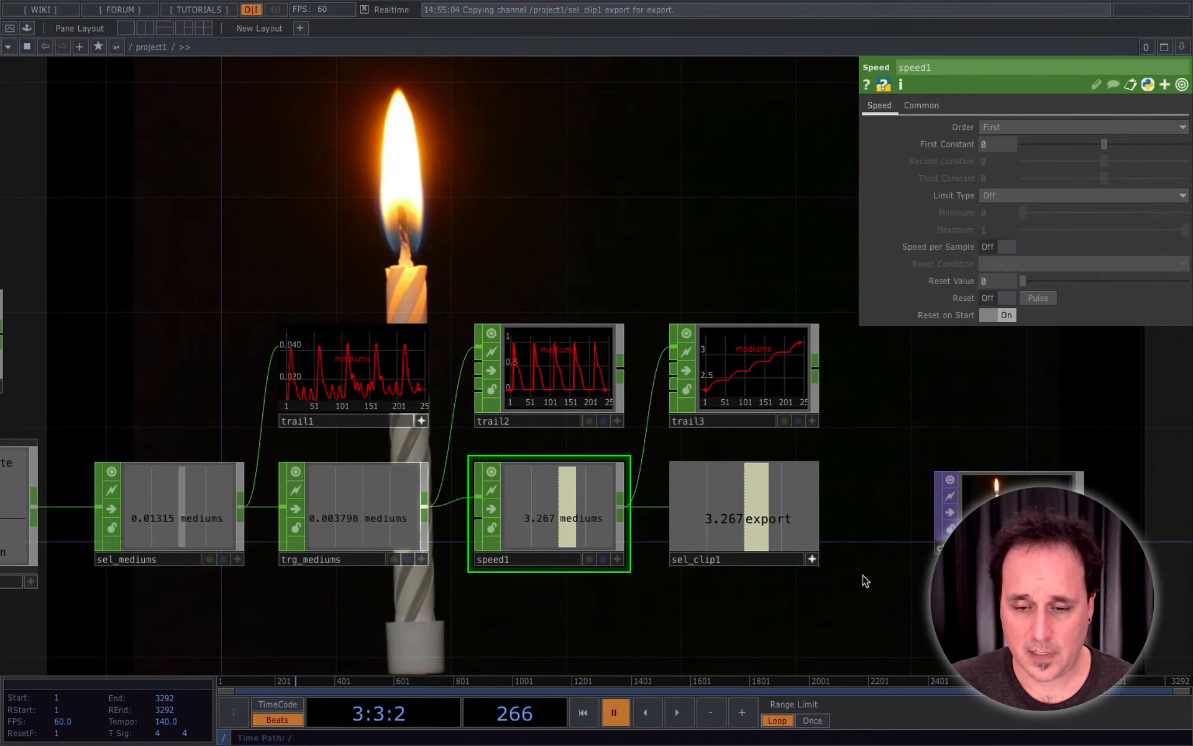
{"action": "left_click", "coordinate": [811, 558]}
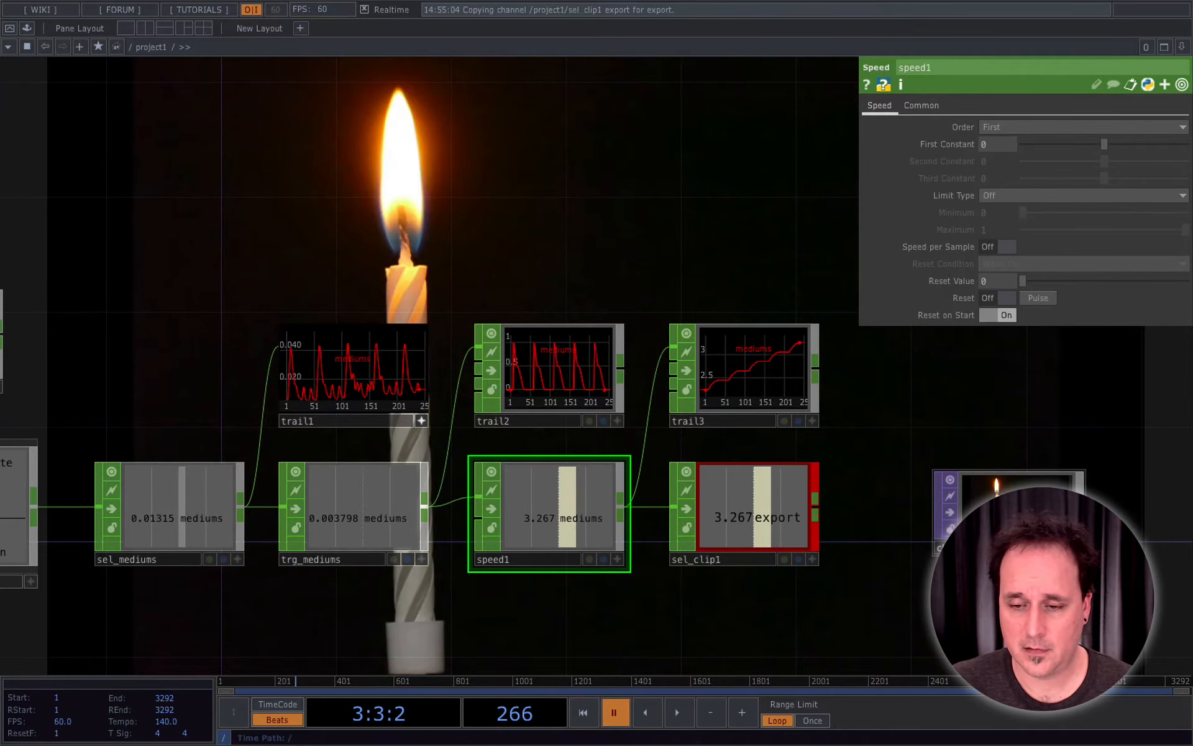
{"action": "mouse_move", "coordinate": [1006, 516]}
{"action": "left_mouse_down"}
{"action": "mouse_move", "coordinate": [1052, 504]}
{"action": "mouse_move", "coordinate": [973, 515]}
{"action": "mouse_move", "coordinate": [983, 515]}
{"action": "left_mouse_up"}
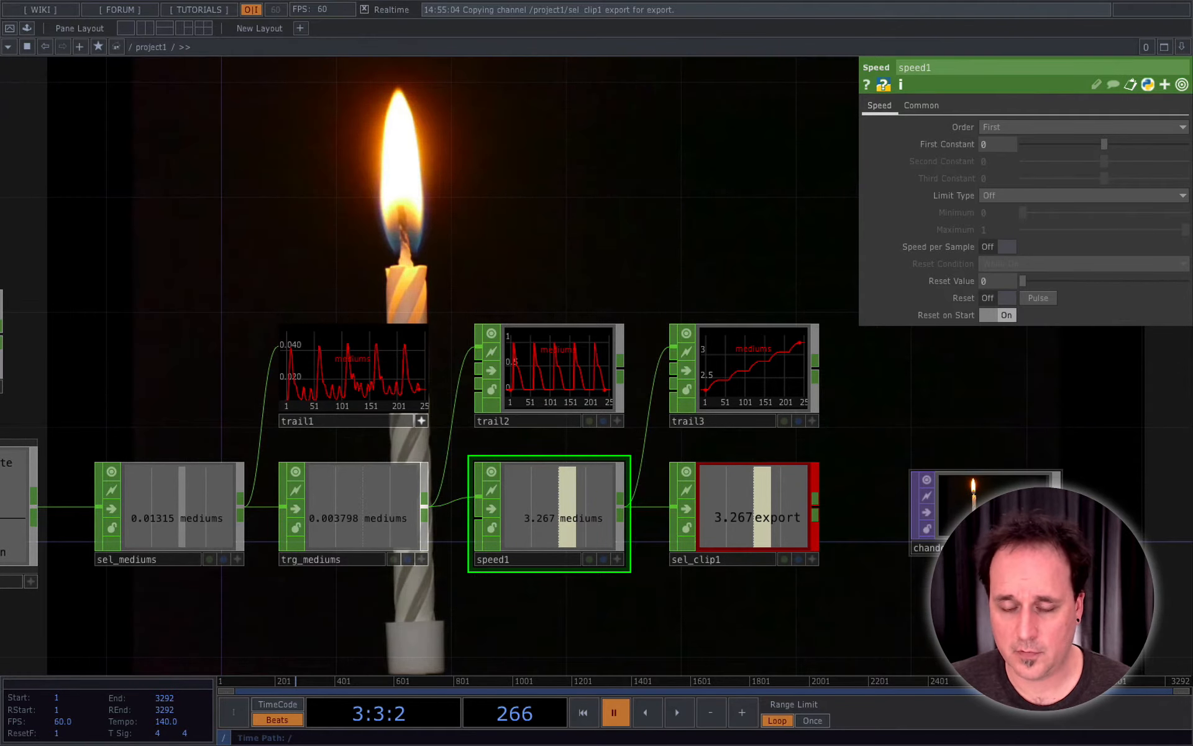
{"action": "left_click", "coordinate": [810, 557]}
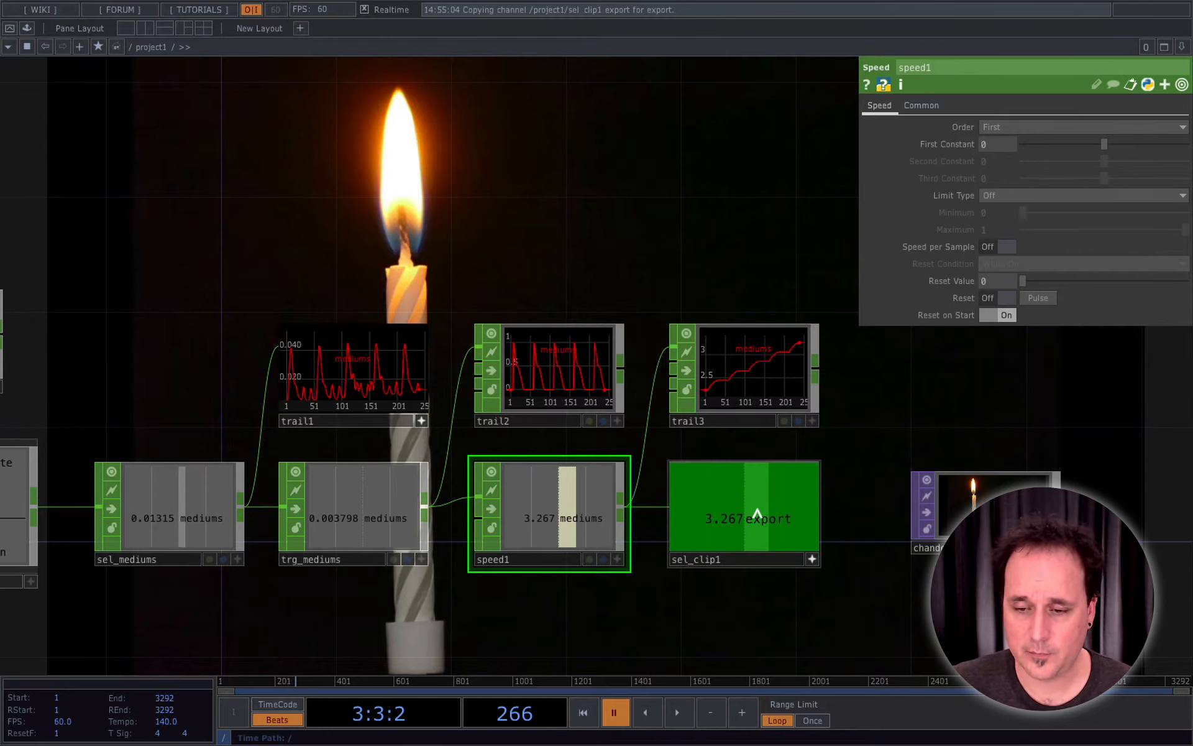
Link chandelle's Cue Point to sel_clip1's export channel as a CHOP Reference.
{"action": "left_click", "coordinate": [957, 511]}
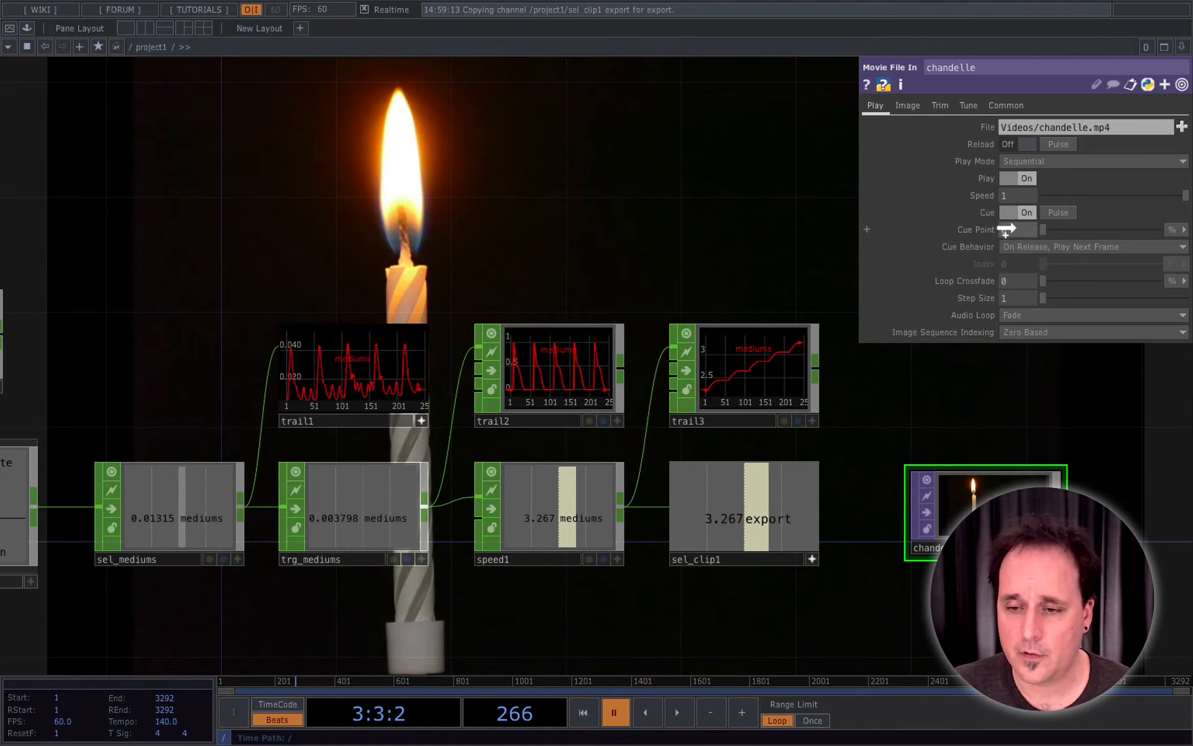
{"action": "left_click_drag", "start_coordinate": [1007, 229], "coordinate": [1017, 226]}
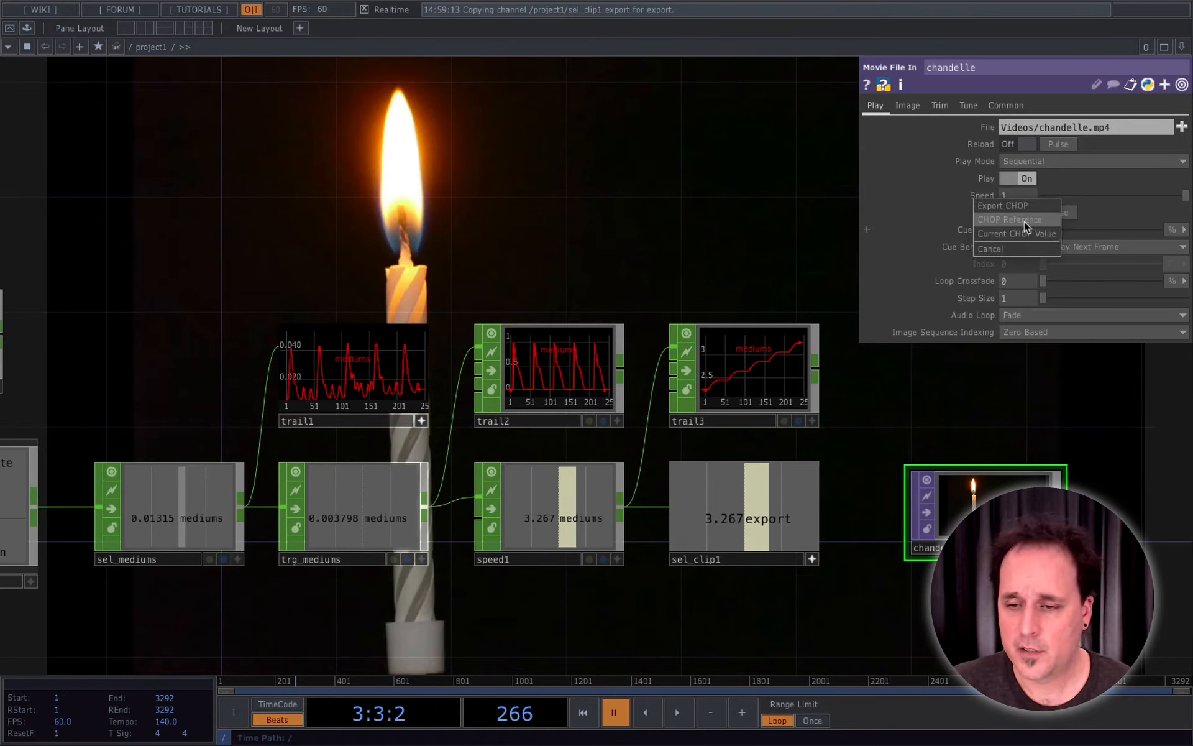
{"action": "left_click", "coordinate": [1024, 221]}
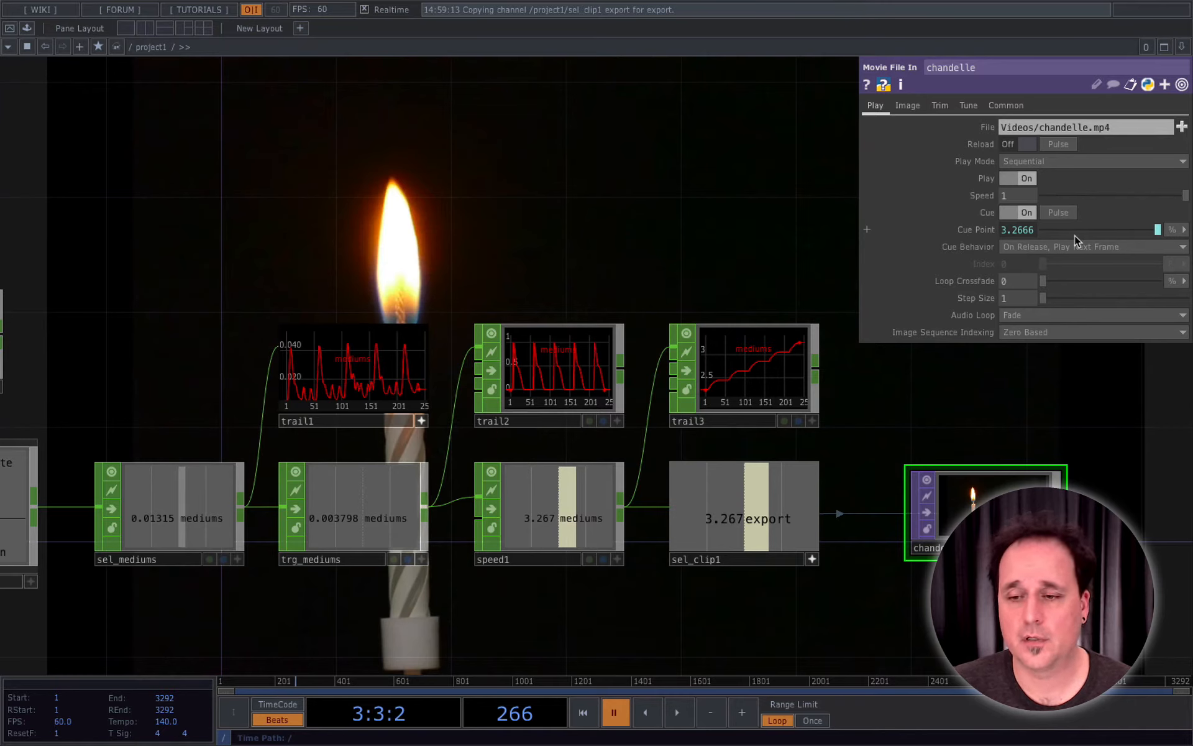
Scrub chandelle's Cue Point manually through values between 0 and 1, ending at 0.088, to see the matching video frames.
{"action": "left_click", "coordinate": [1096, 230]}
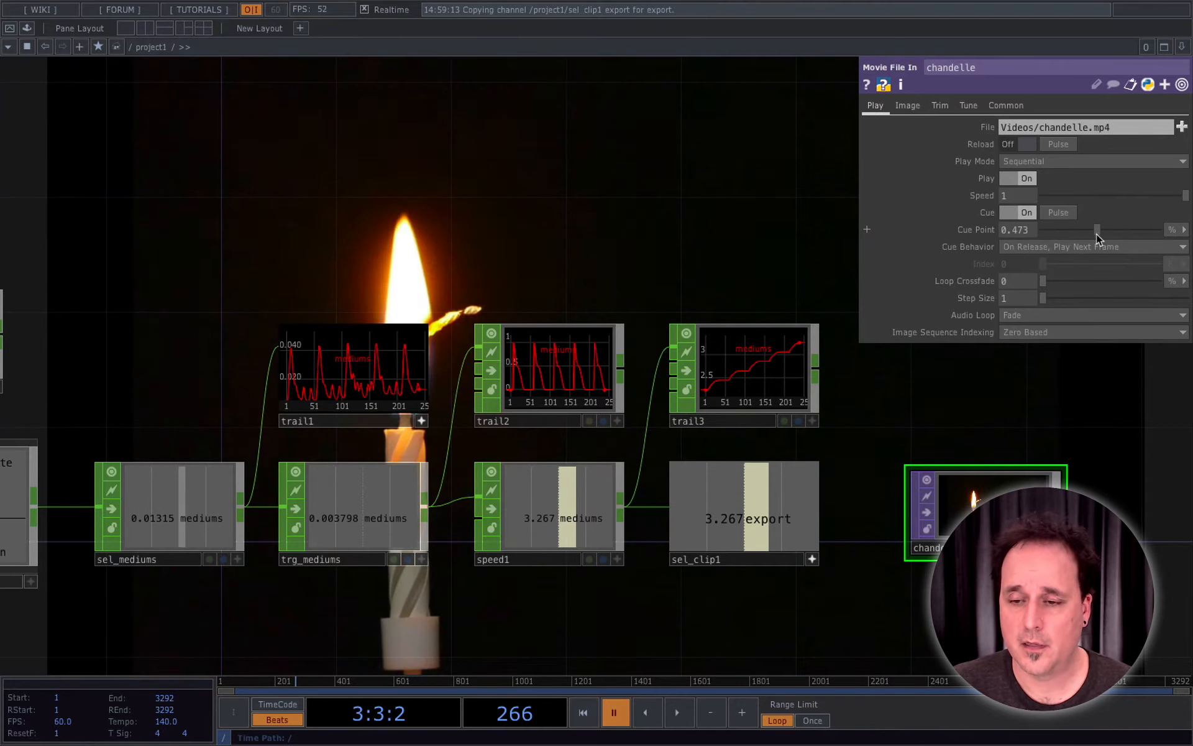
{"action": "left_click", "coordinate": [1142, 230]}
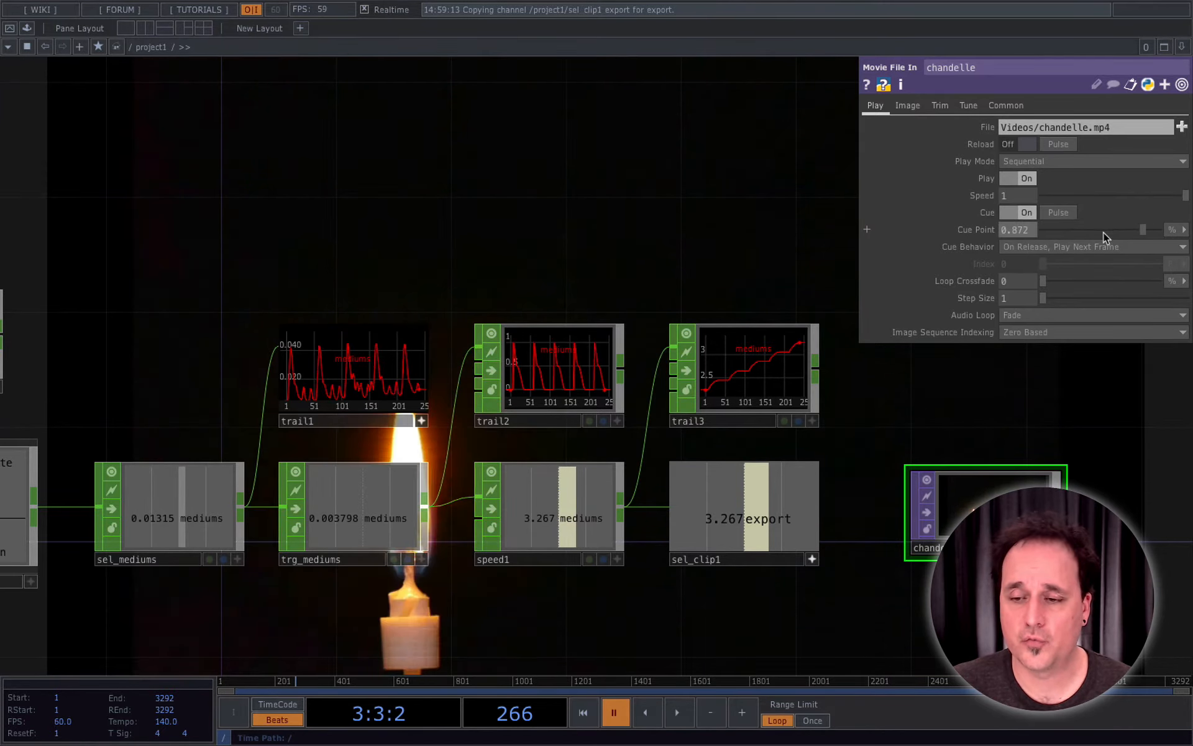
{"action": "left_click", "coordinate": [1069, 230]}
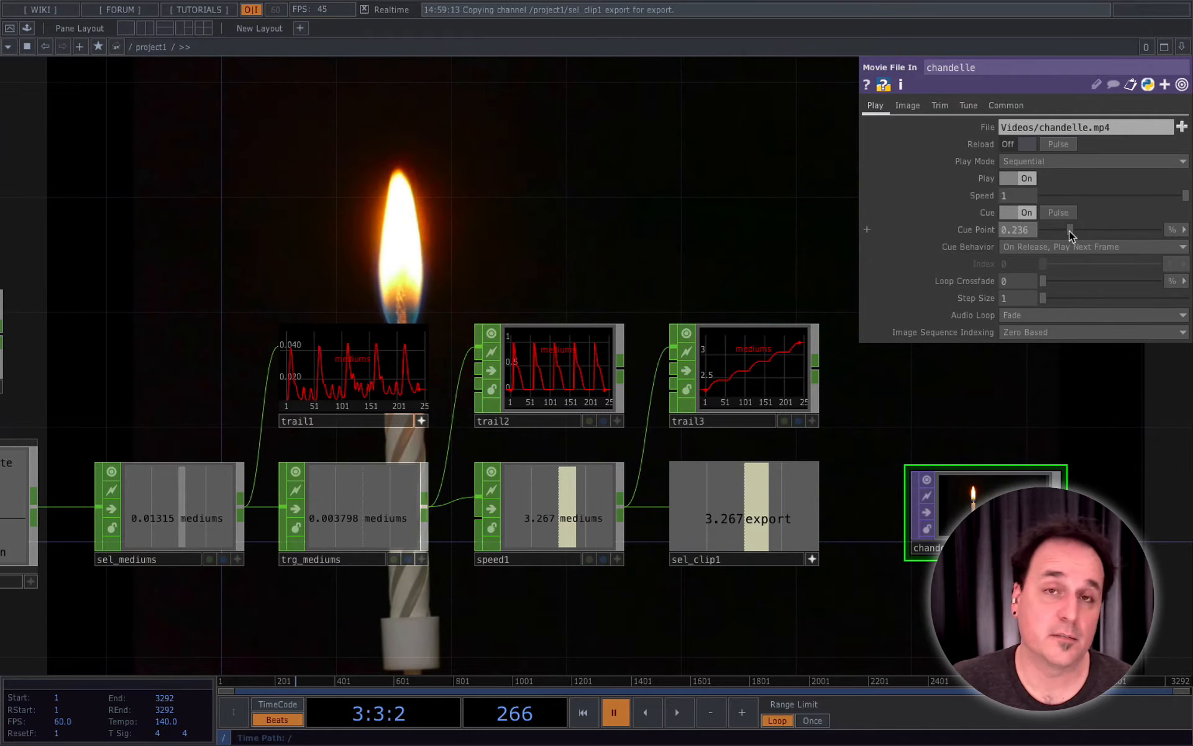
{"action": "mouse_move", "coordinate": [1068, 230]}
{"action": "left_mouse_down"}
{"action": "mouse_move", "coordinate": [1109, 229]}
{"action": "mouse_move", "coordinate": [1074, 227]}
{"action": "left_mouse_up"}
{"action": "left_click", "coordinate": [1052, 230]}
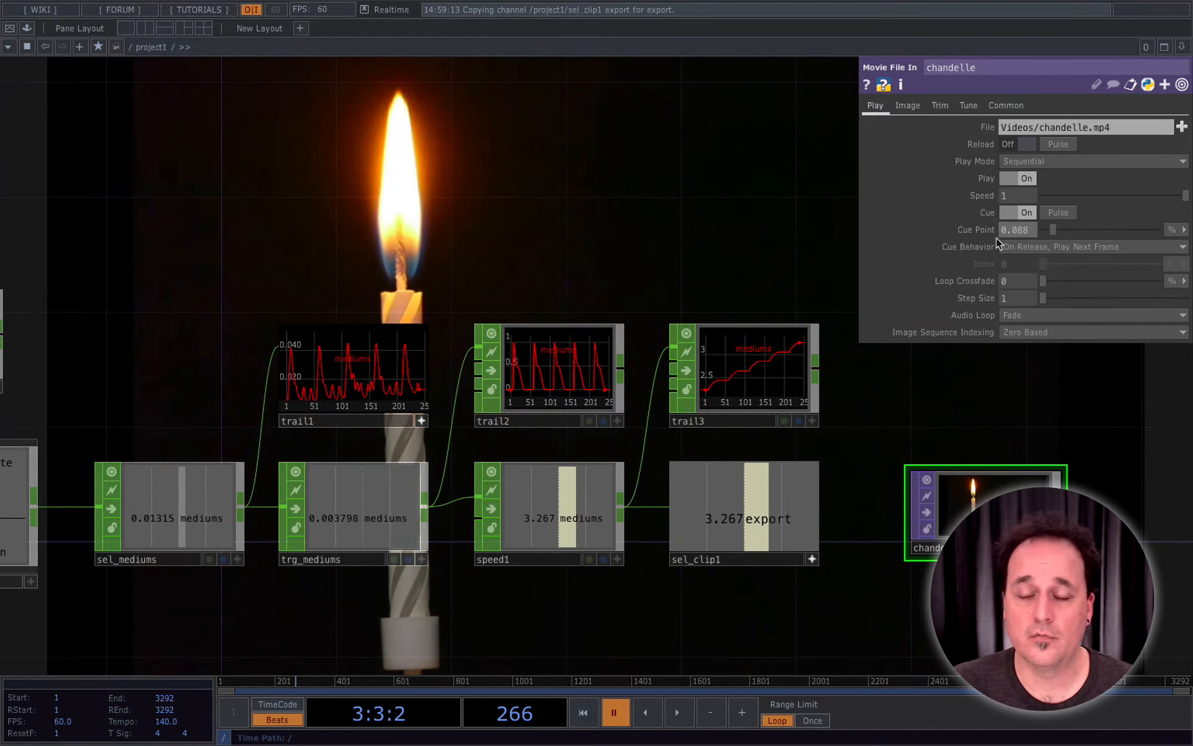
Expand chandelle's Cue Point parameter and reference sel_clip1's export channel in it with op('sel_clip1')['export'].
{"action": "left_click", "coordinate": [868, 230]}
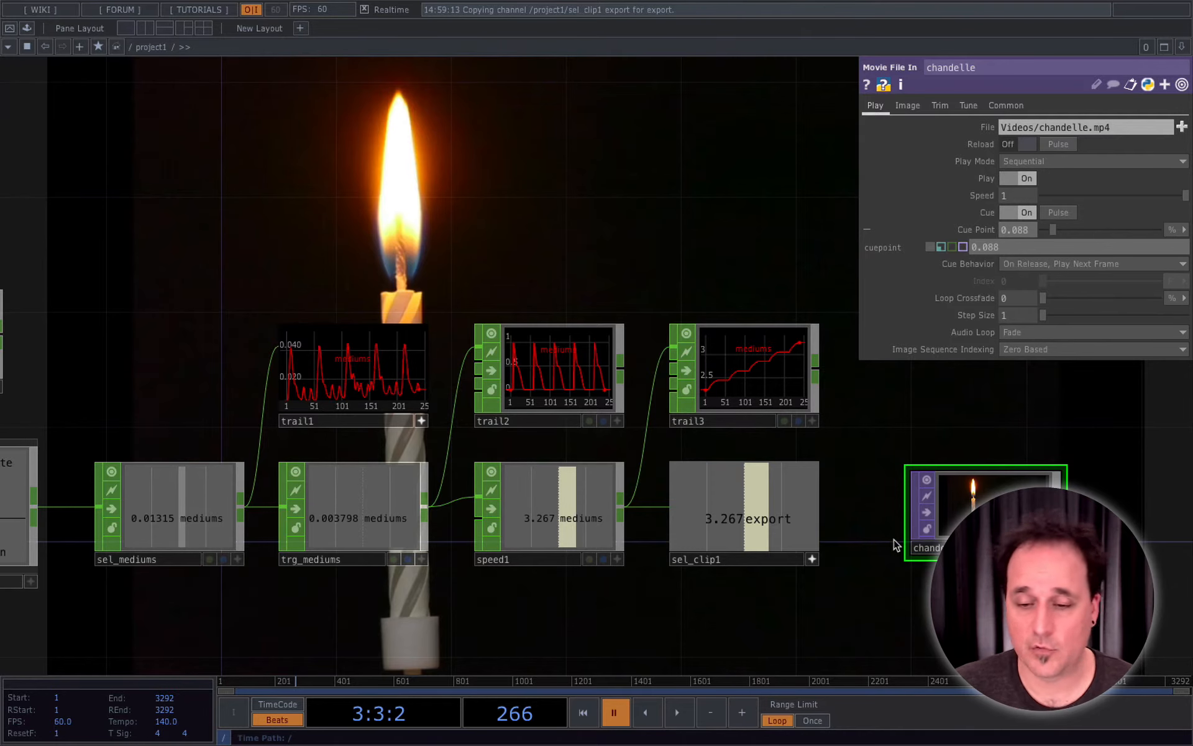
{"action": "left_click", "coordinate": [763, 520]}
{"action": "left_click_drag", "start_coordinate": [763, 521], "coordinate": [1019, 229]}
{"action": "left_click", "coordinate": [1019, 222]}
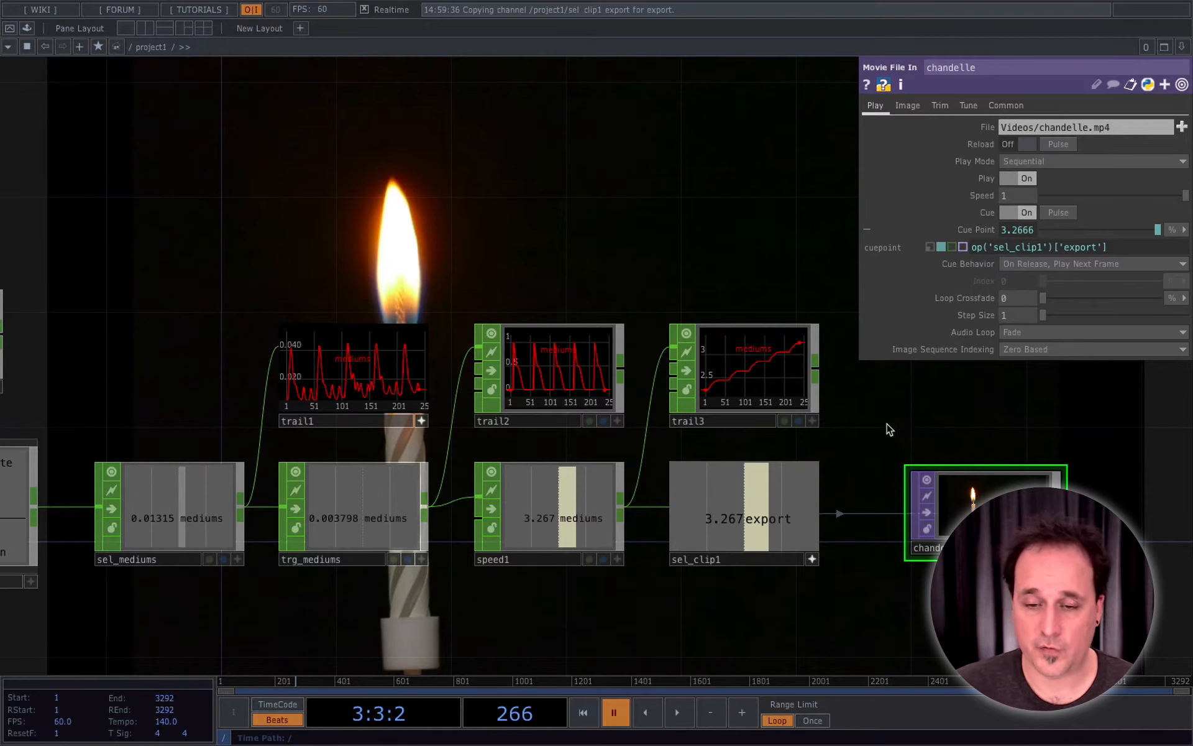
Play the timeline from its start to watch the candle burn down in rhythm with the mediums, and pause it.
{"action": "left_click_drag", "start_coordinate": [126, 353], "coordinate": [370, 437]}
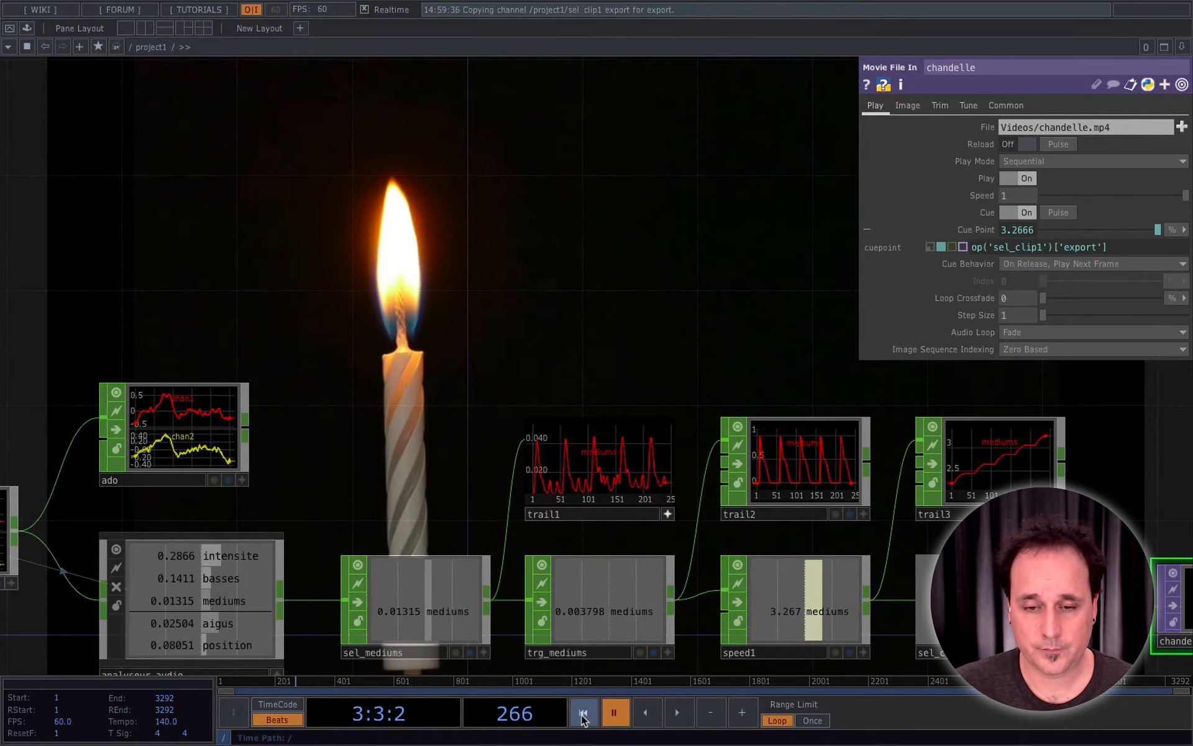
{"action": "left_click", "coordinate": [583, 713]}
{"action": "left_click", "coordinate": [680, 712]}
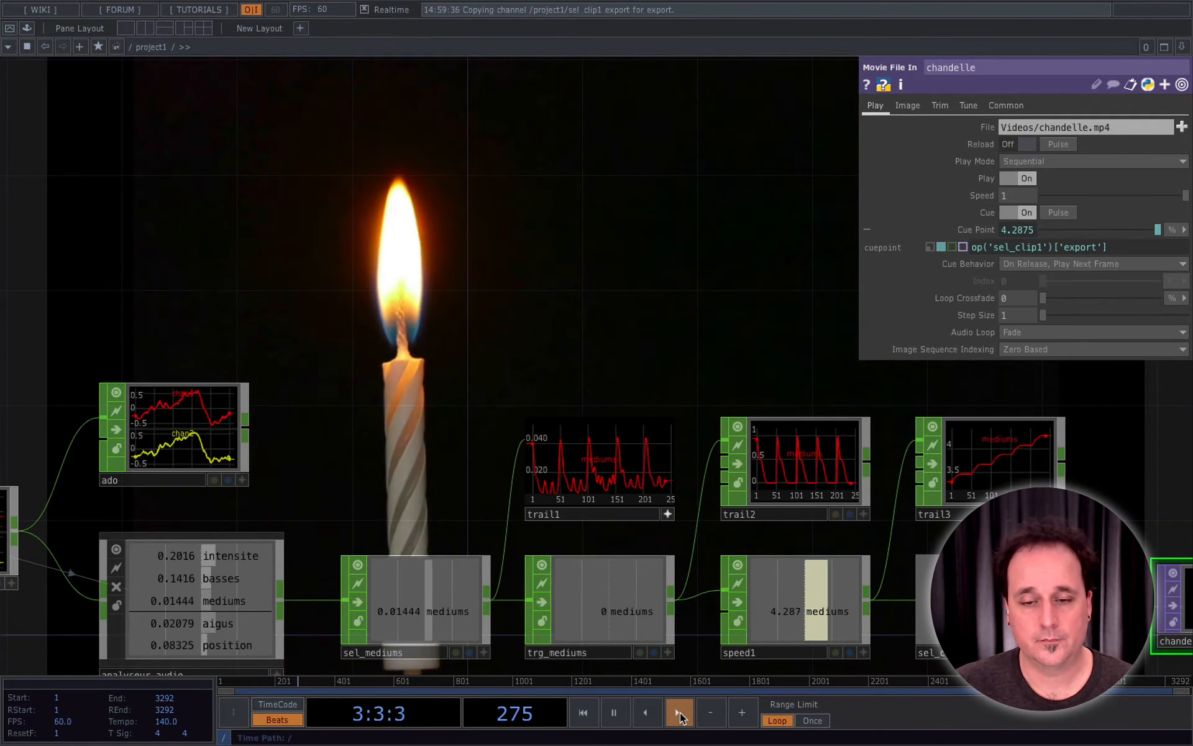
{"action": "left_click", "coordinate": [614, 718]}
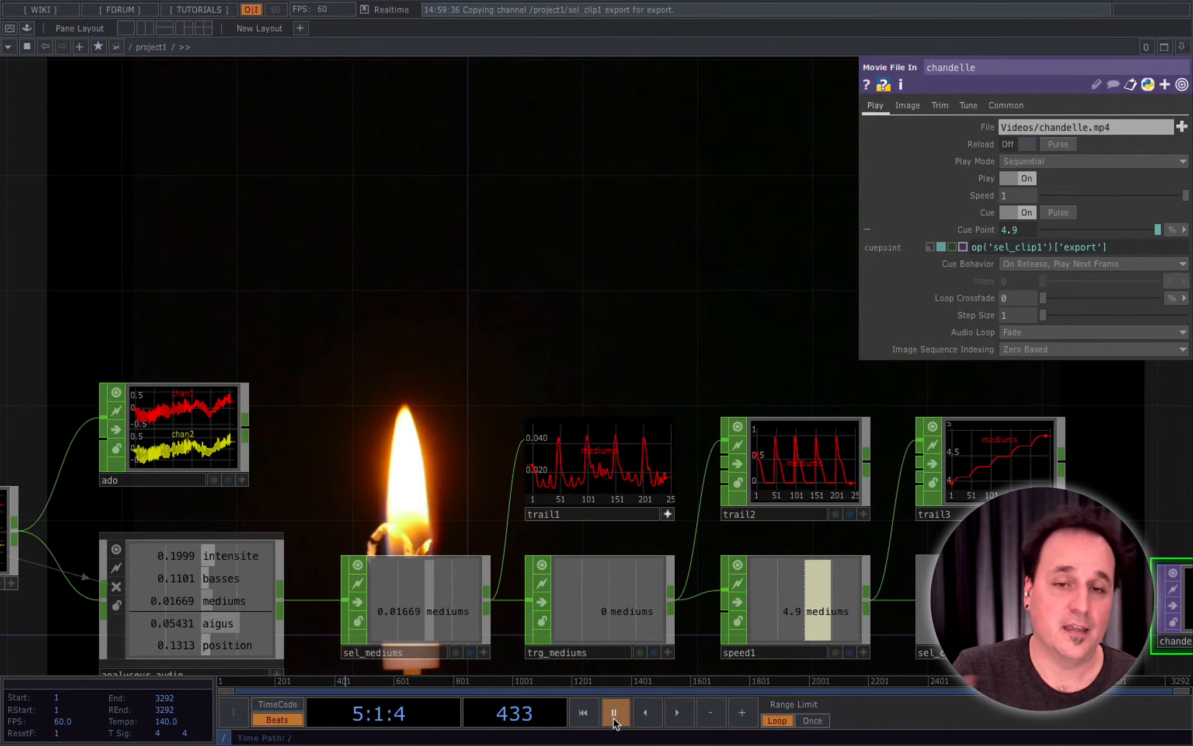
{"action": "scroll", "coordinate": [562, 491], "scroll_direction": "down", "scroll_amount": 2}
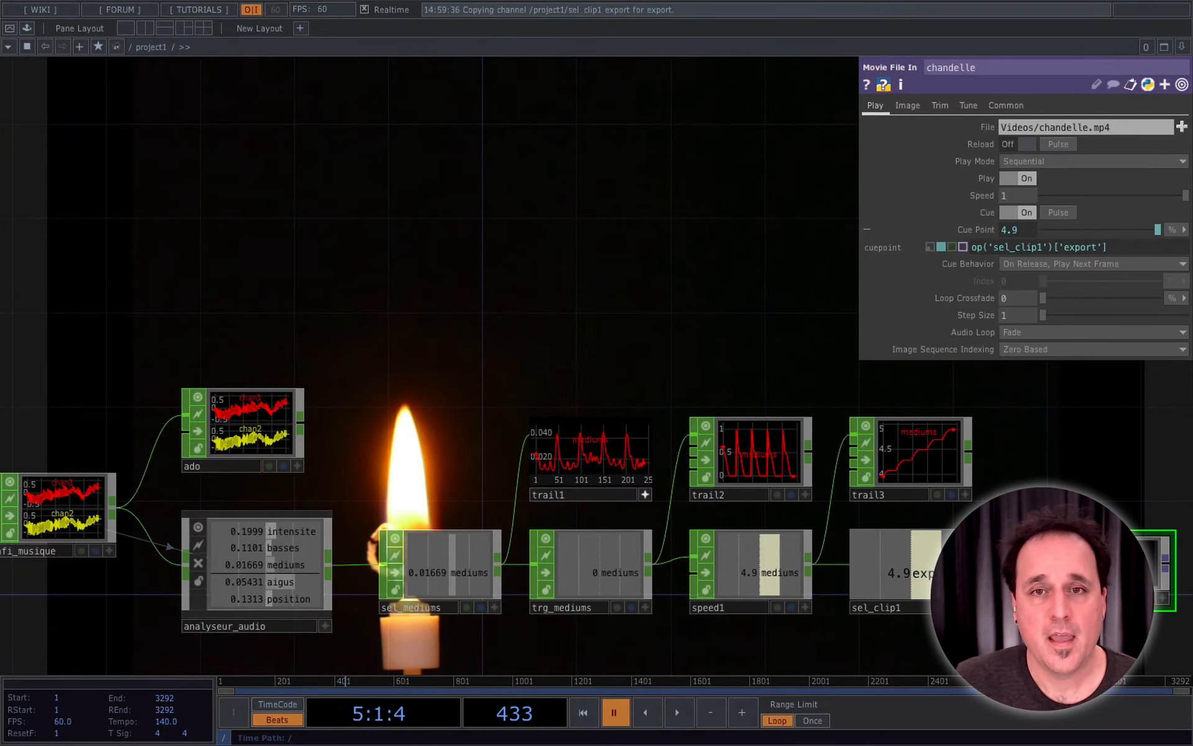
{"action": "scroll", "coordinate": [543, 276], "scroll_direction": "down", "scroll_amount": 3}
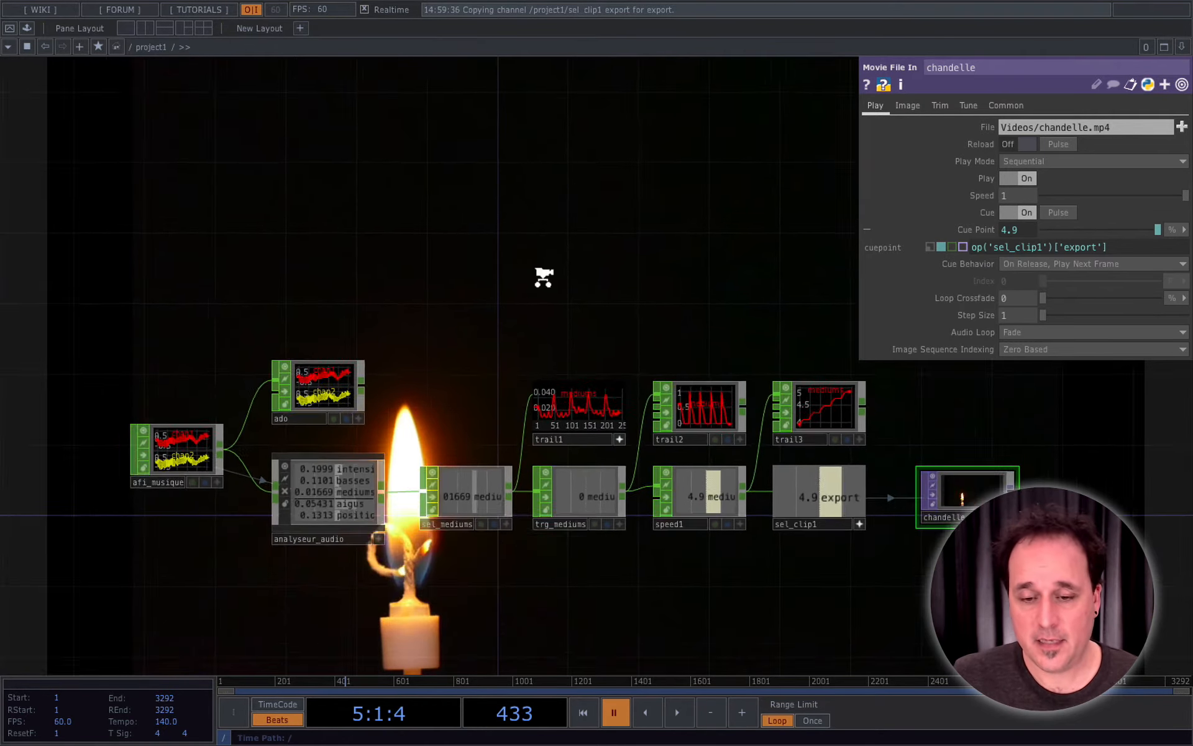
{"action": "left_click_drag", "start_coordinate": [454, 283], "coordinate": [451, 338]}
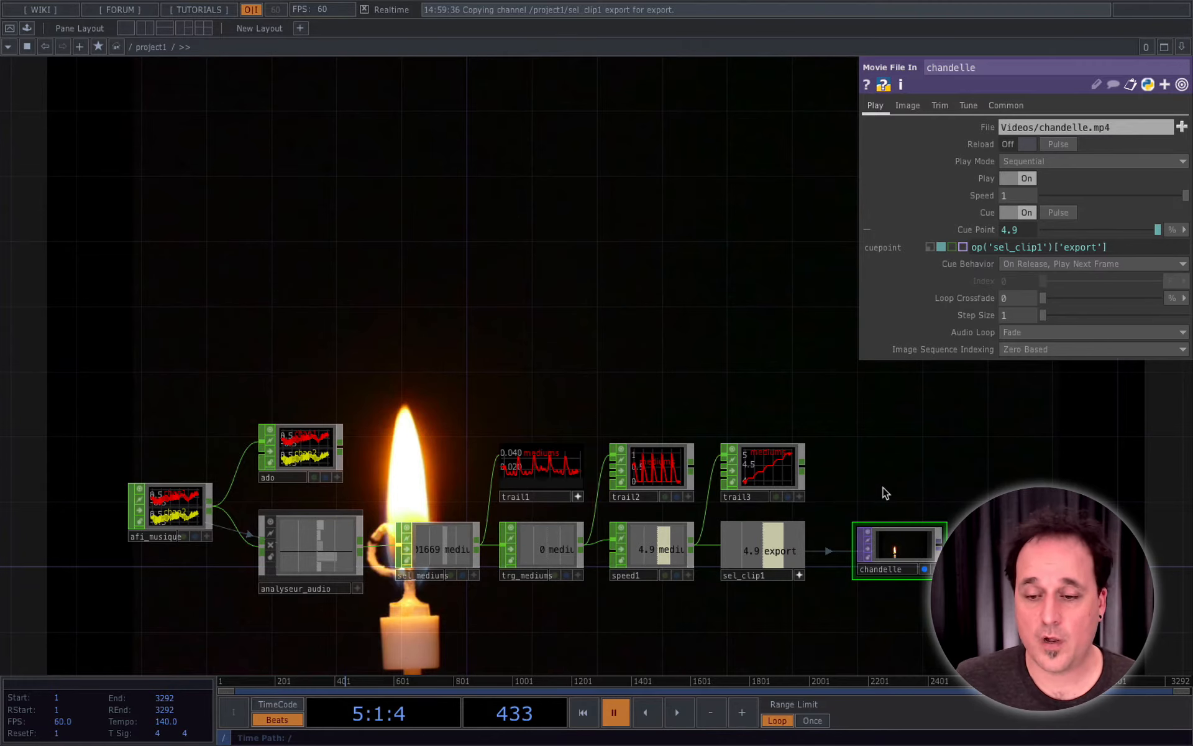
{"action": "left_click_drag", "start_coordinate": [884, 489], "coordinate": [300, 330]}
{"action": "scroll", "coordinate": [341, 426], "scroll_direction": "up", "scroll_amount": 5}
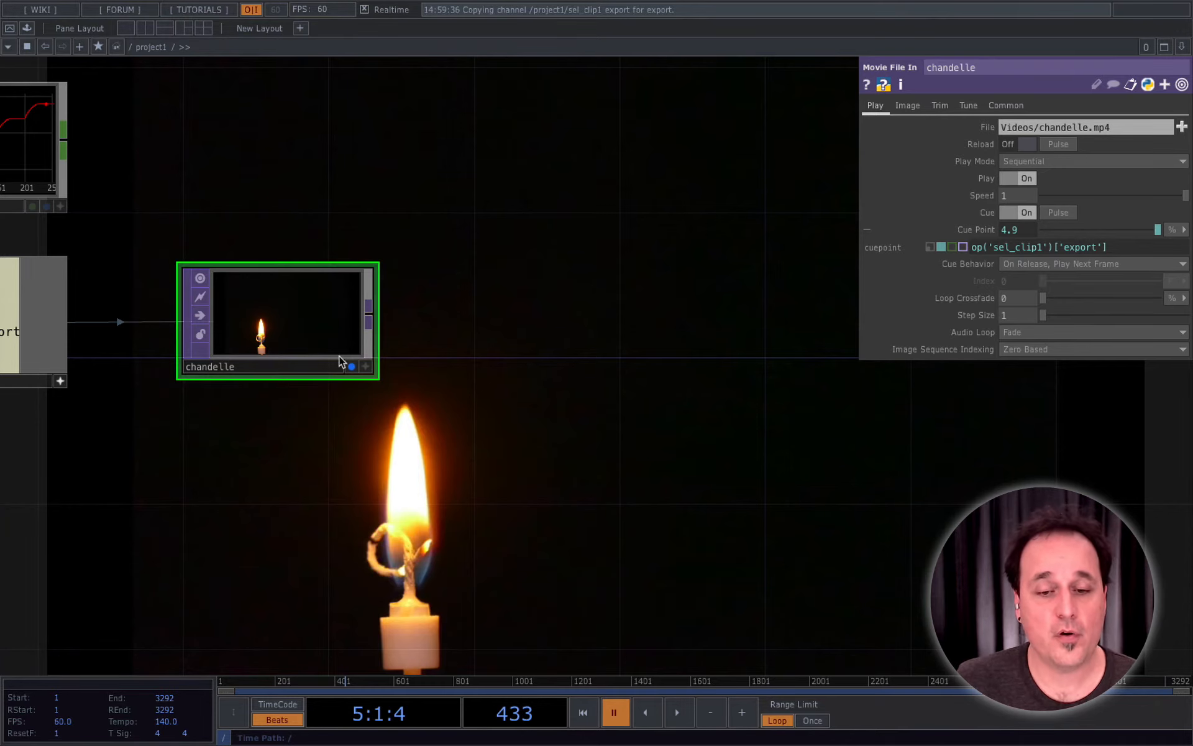
Add a Crop TOP to the network, wired from the output of the chandelle video.
{"action": "key", "text": "Tab"}
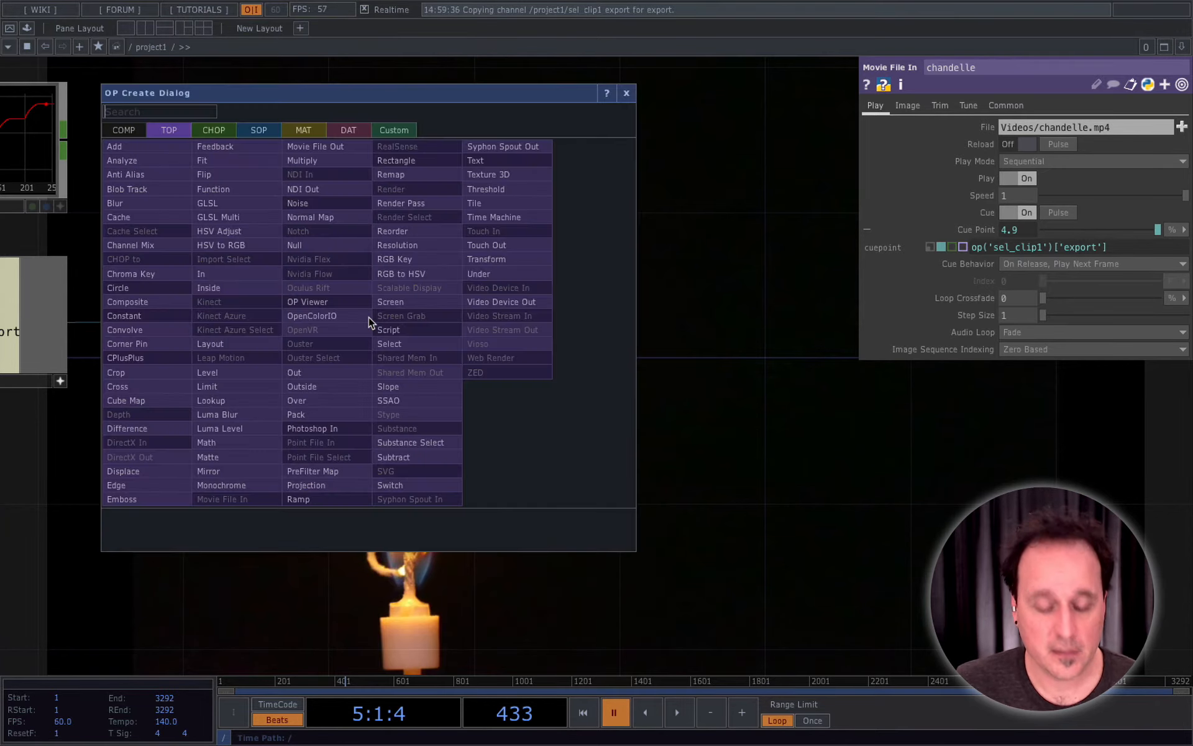
{"action": "type", "text": "crop"}
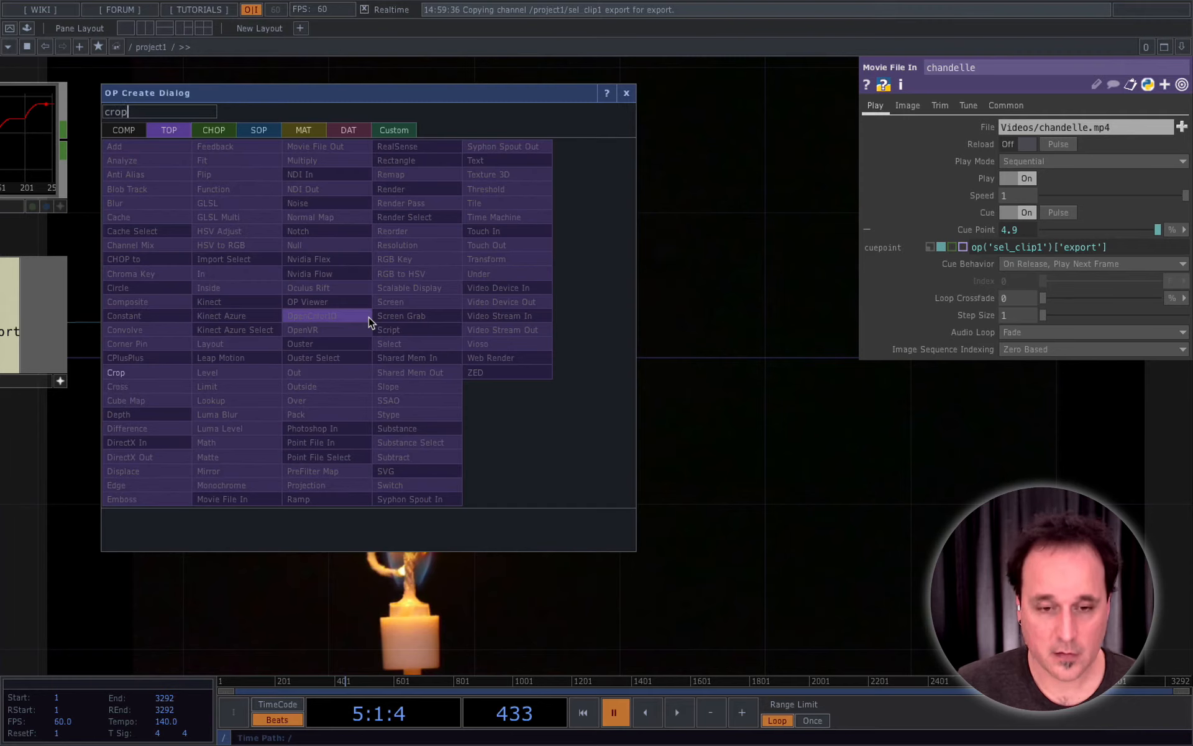
{"action": "left_click", "coordinate": [150, 375]}
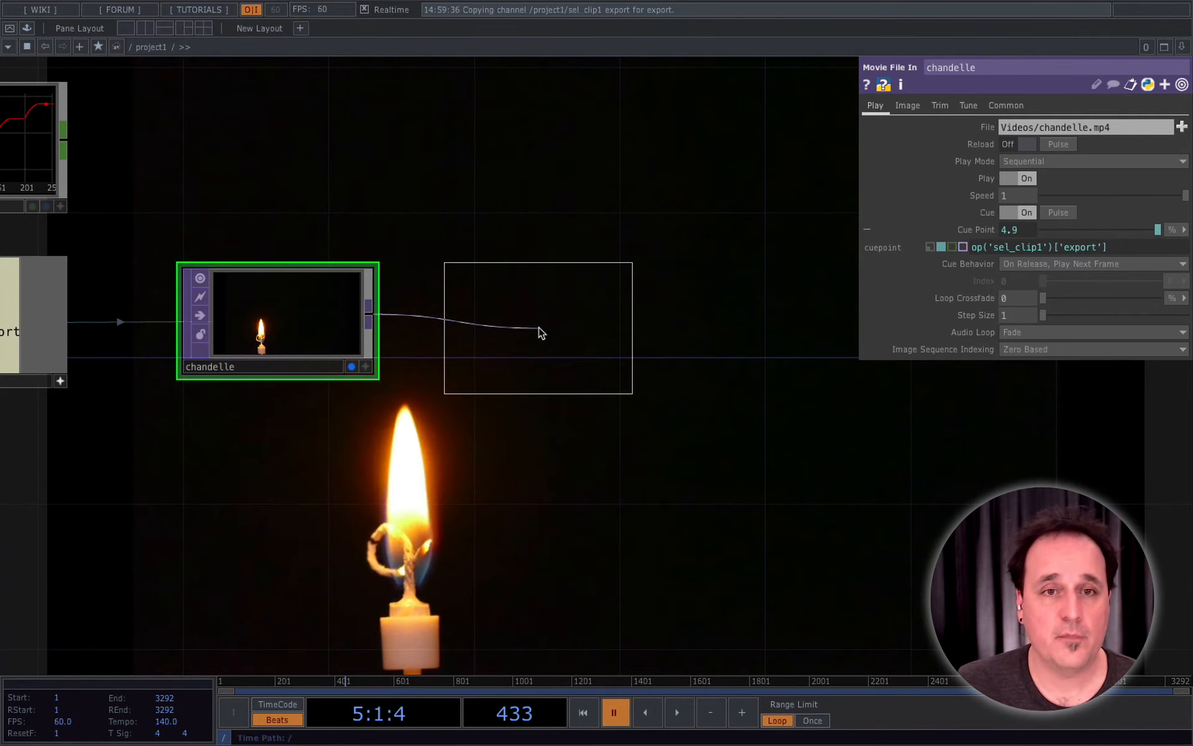
{"action": "left_click", "coordinate": [540, 333]}
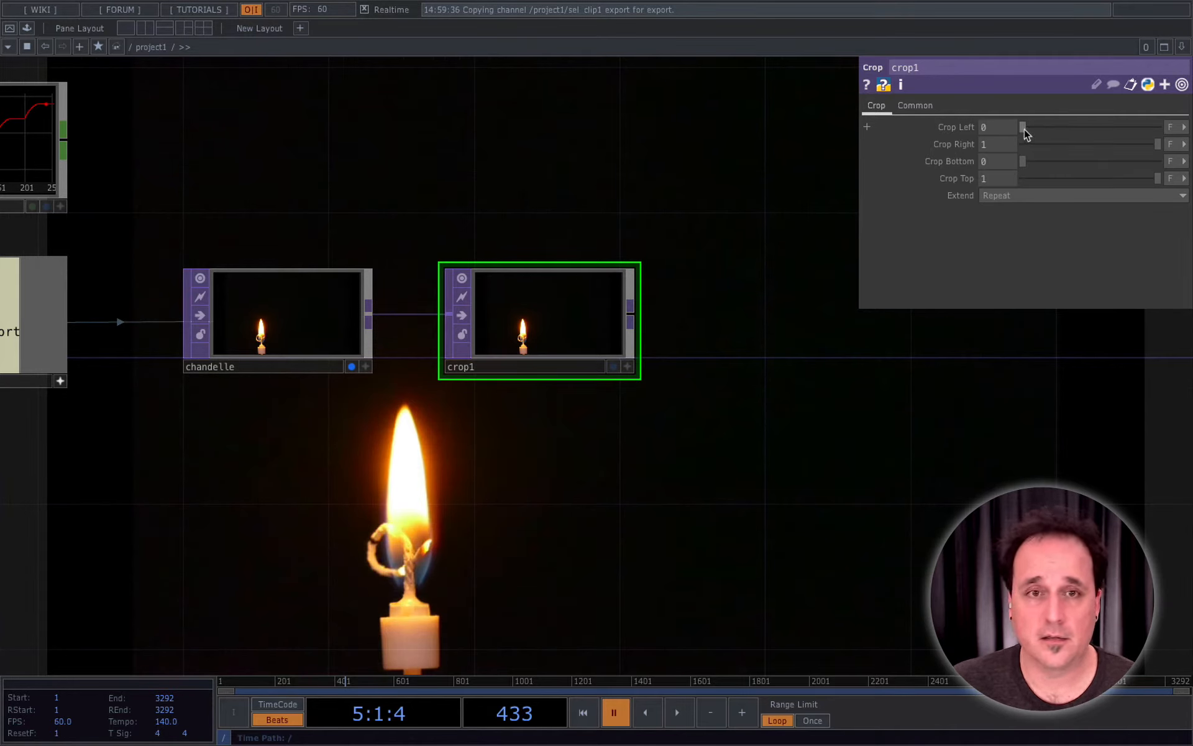
Crop the candle video horizontally with Crop Left at 0.15 and Crop Right at 0.5.
{"action": "left_click_drag", "start_coordinate": [1025, 132], "coordinate": [1044, 135]}
{"action": "left_click", "coordinate": [997, 131]}
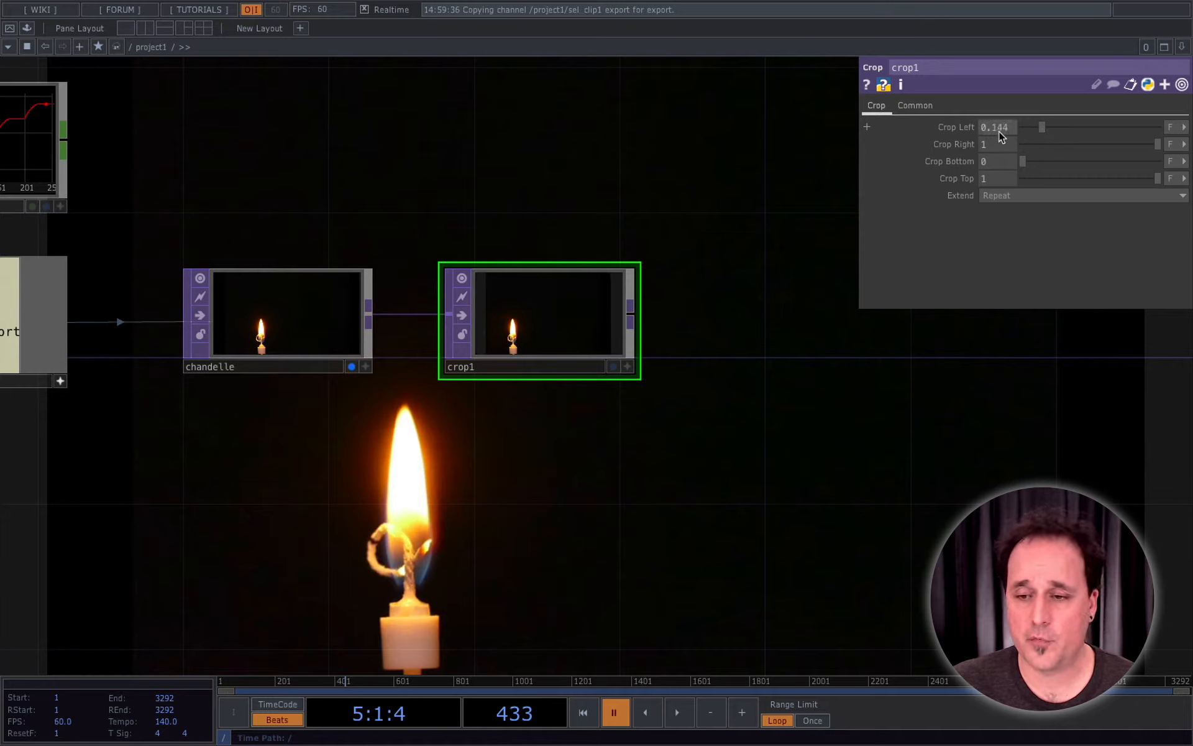
{"action": "key", "text": "BackSpace"}
{"action": "type", "text": "0.15"}
{"action": "key", "text": "Return"}
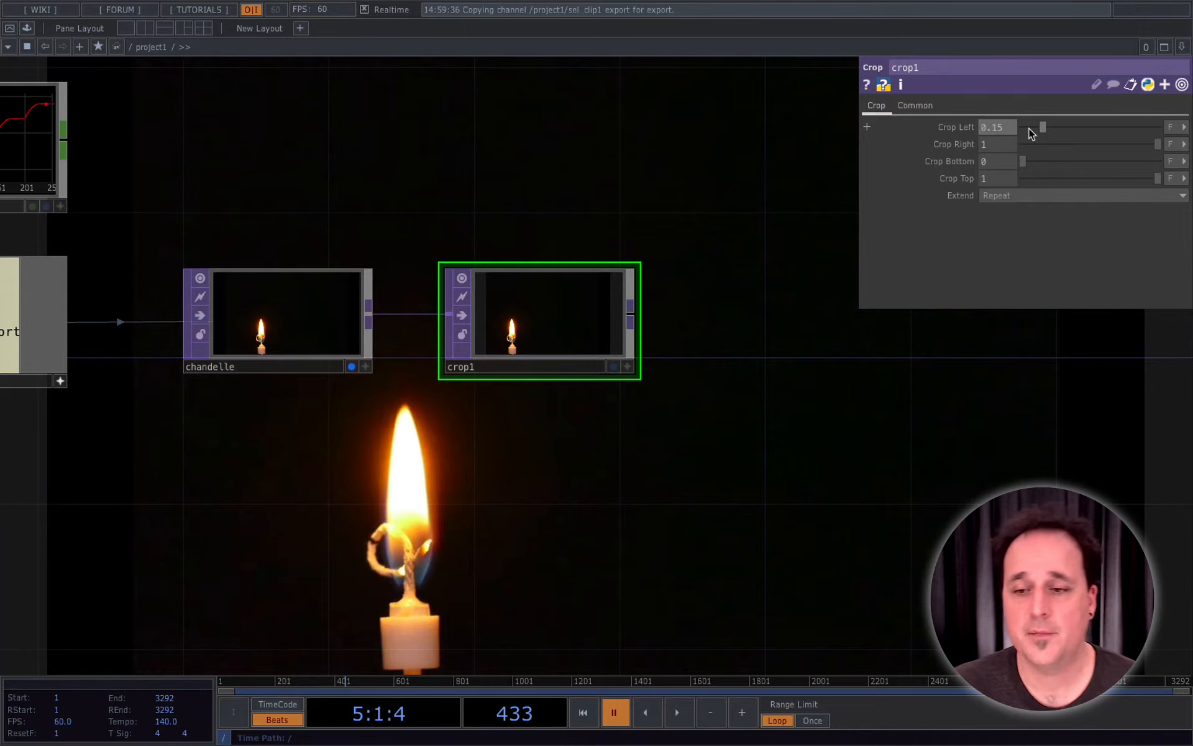
{"action": "left_click_drag", "start_coordinate": [1158, 147], "coordinate": [1091, 151]}
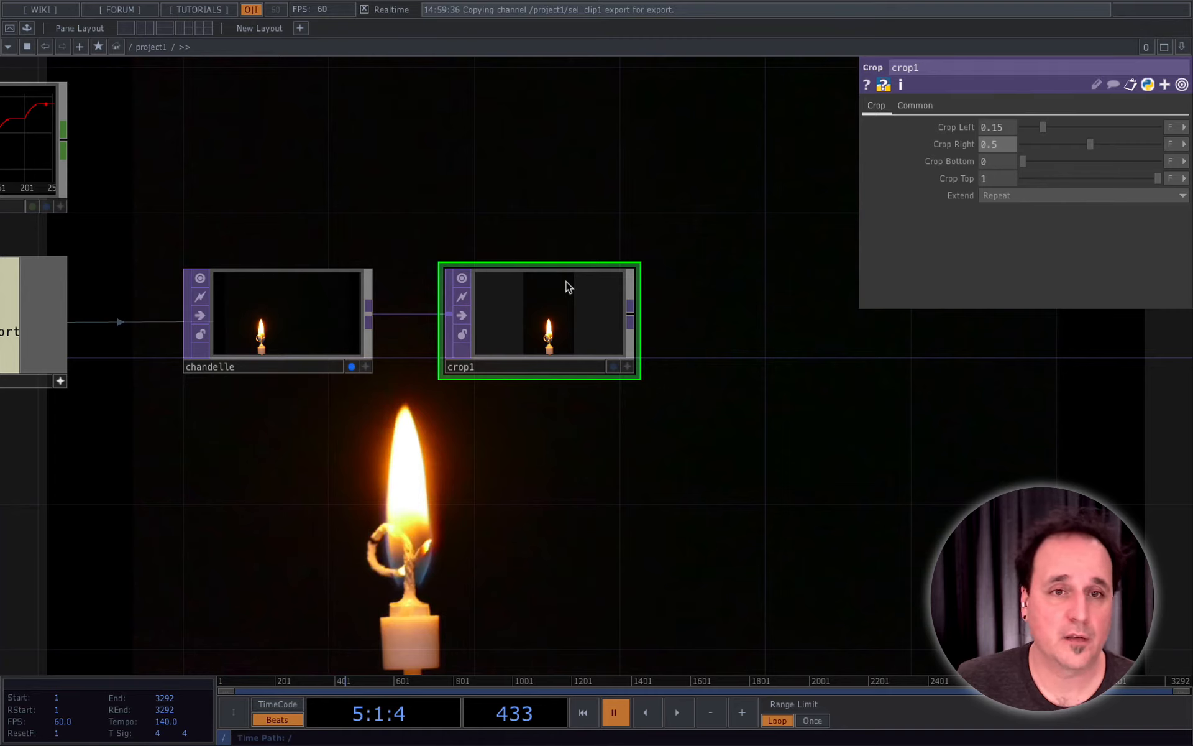
Add an unconnected Constant TOP in the empty network area below and beyond crop1.
{"action": "middle_click_drag", "start_coordinate": [712, 369], "coordinate": [710, 333]}
{"action": "left_click_drag", "start_coordinate": [710, 334], "coordinate": [527, 323]}
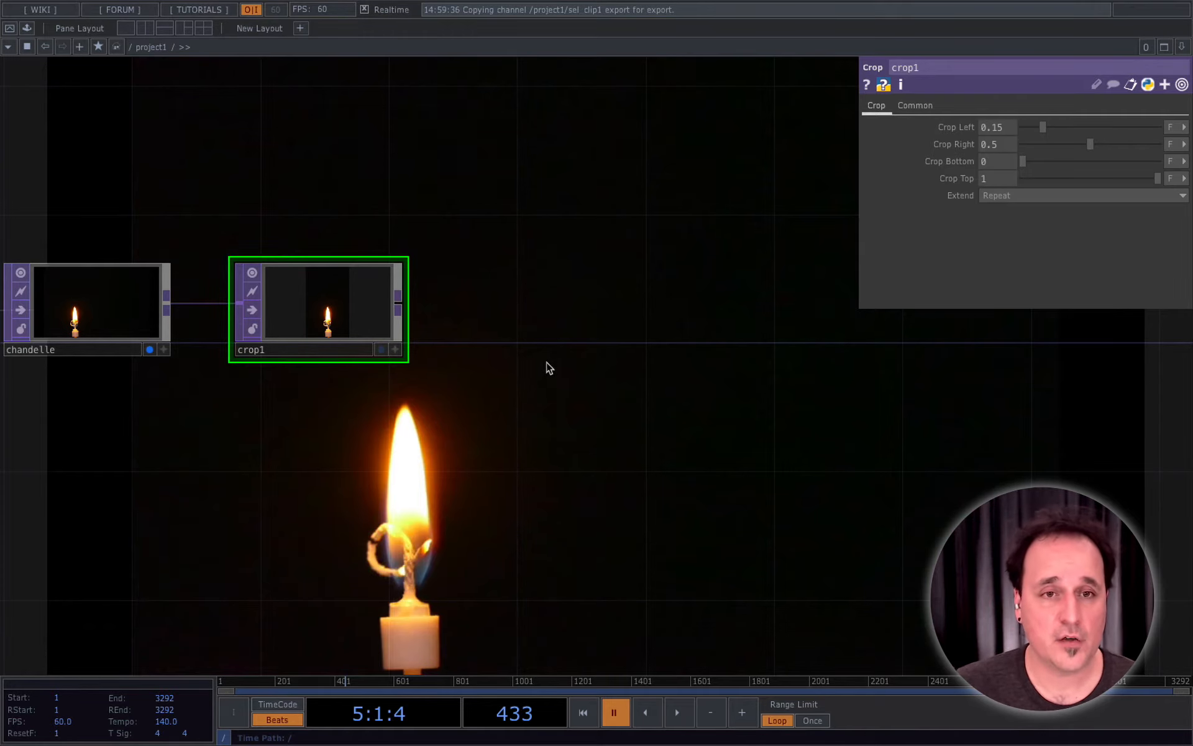
{"action": "left_click_drag", "start_coordinate": [559, 393], "coordinate": [554, 348]}
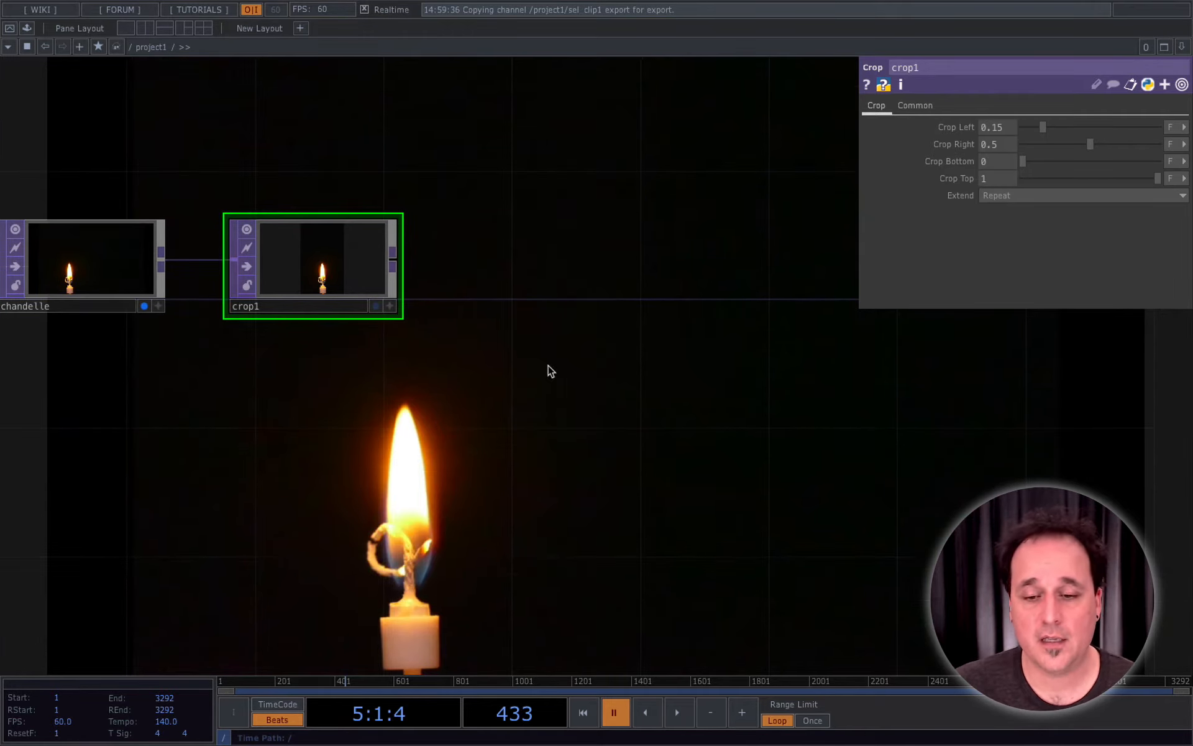
{"action": "key", "text": "Tab"}
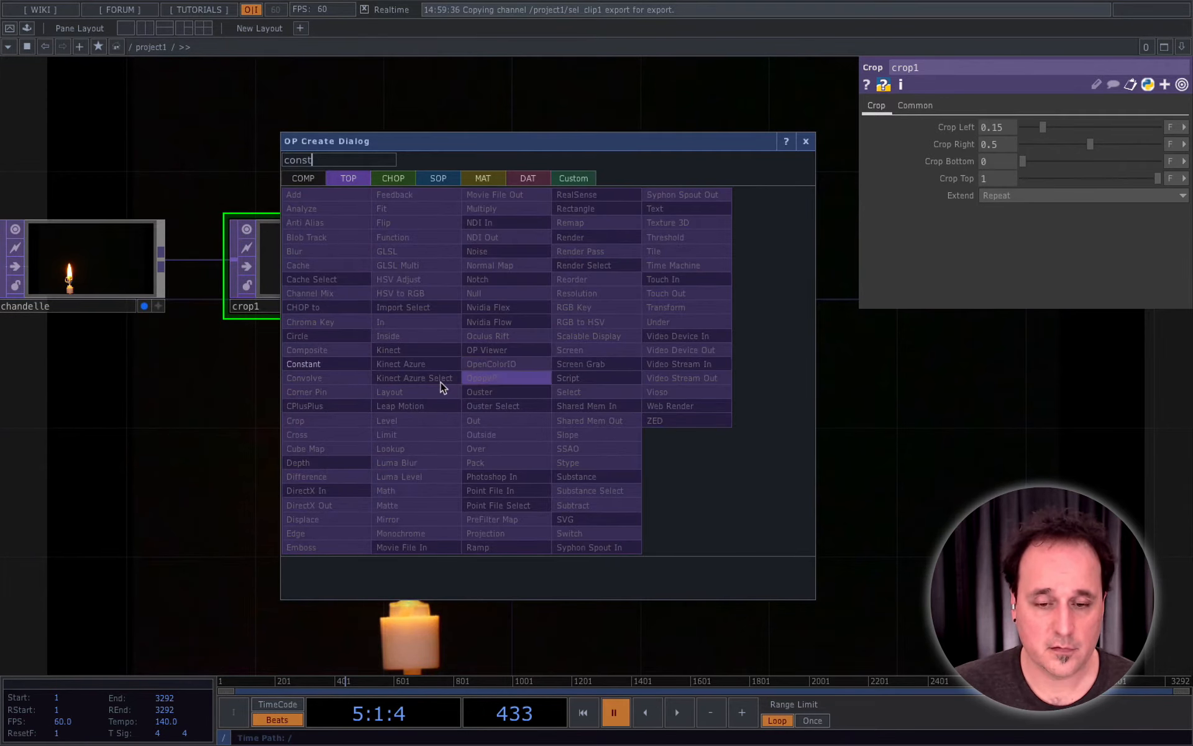
{"action": "left_click", "coordinate": [343, 367]}
{"action": "left_click", "coordinate": [561, 395]}
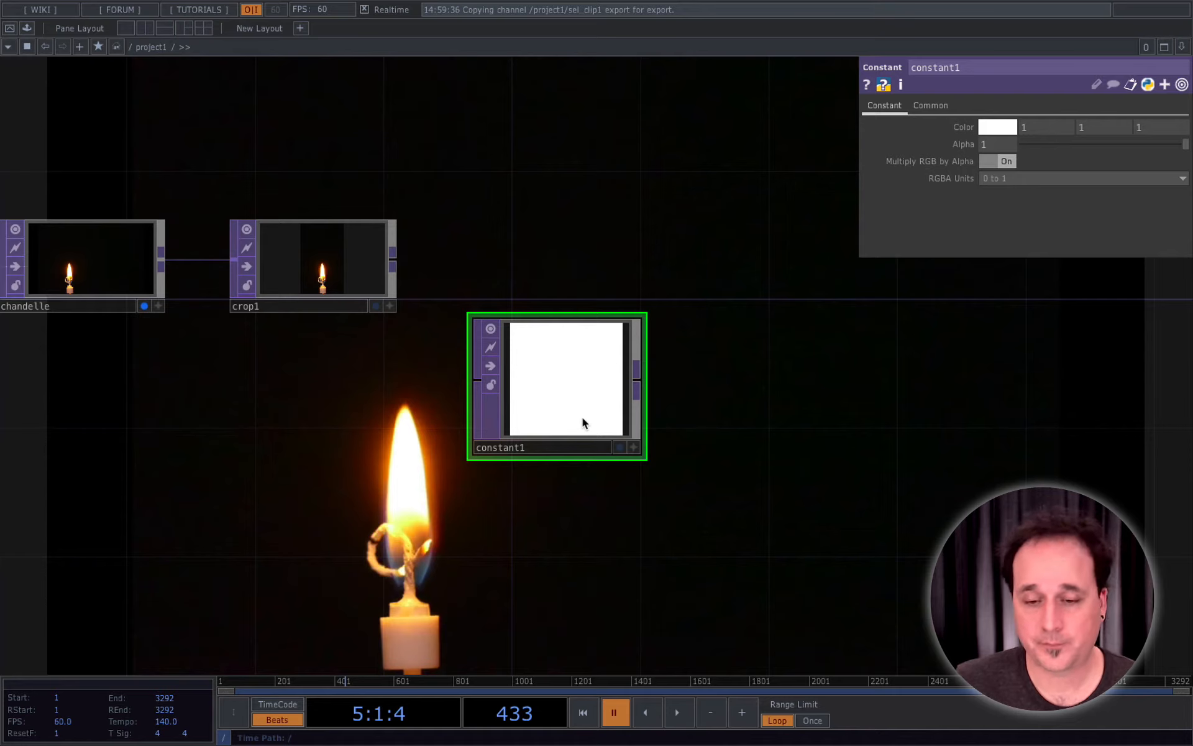
Set the Constant TOP's color to magenta, with RGB values 0.905882, 0, 1.
{"action": "left_click", "coordinate": [1009, 126]}
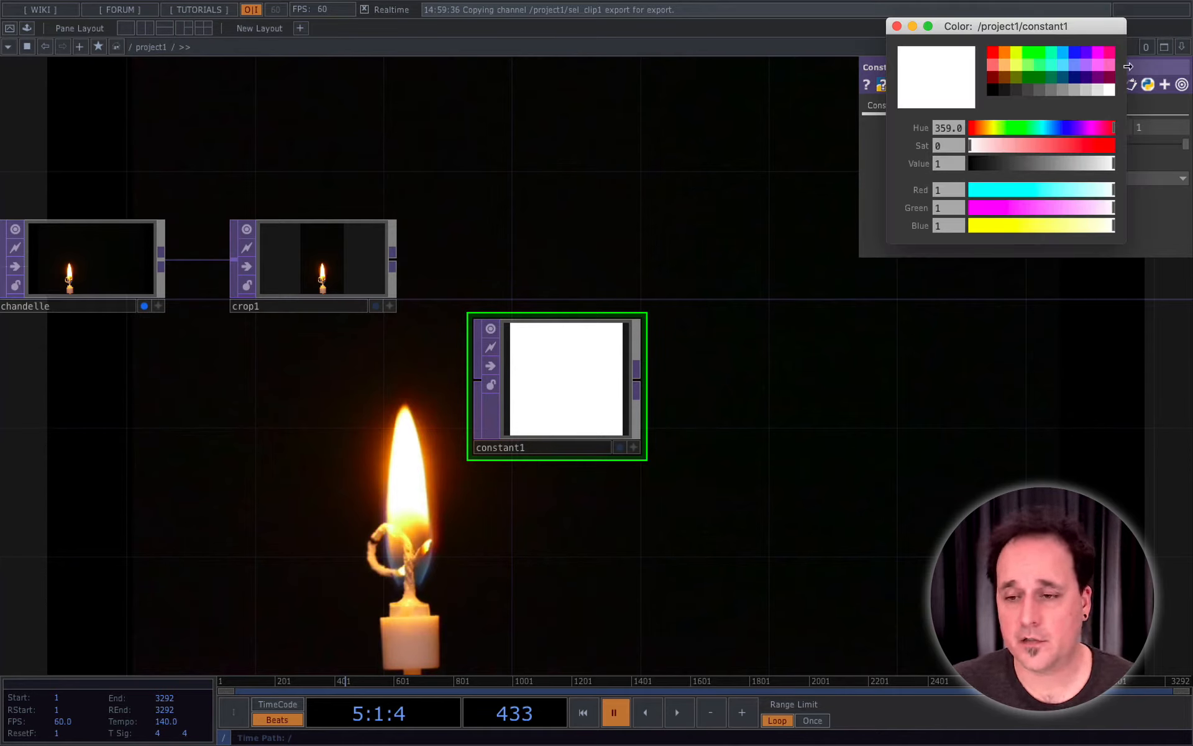
{"action": "left_click", "coordinate": [1098, 53]}
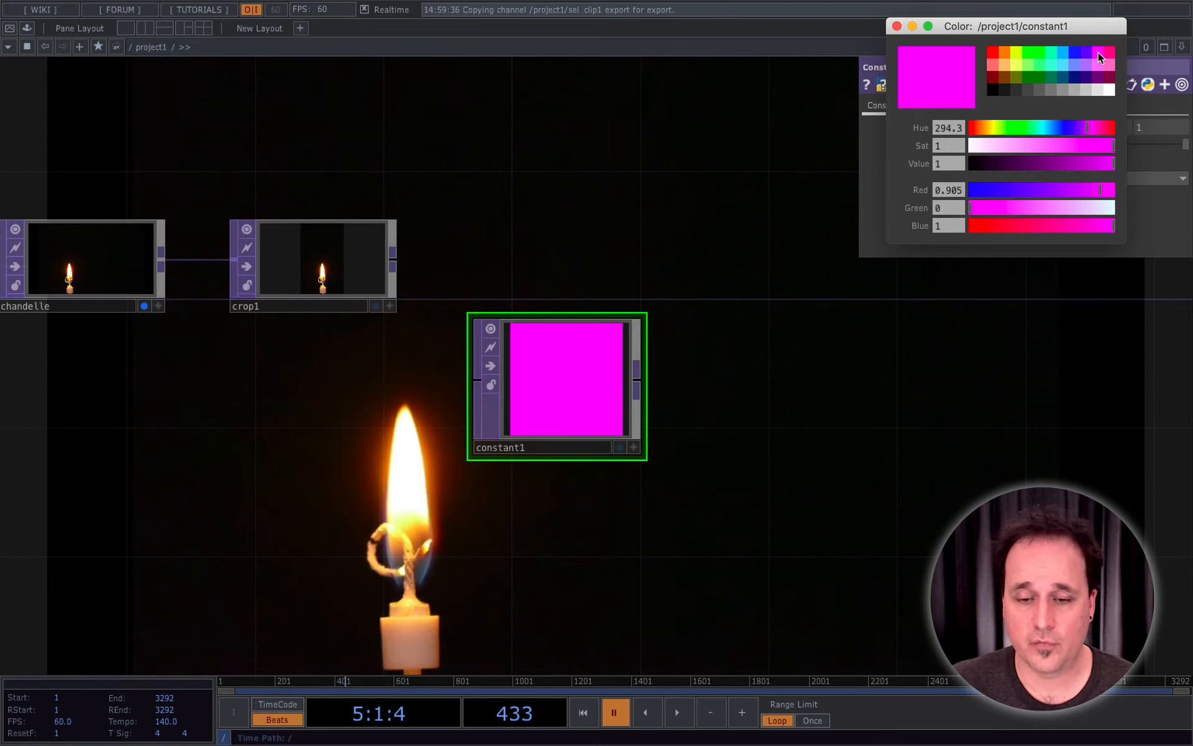
{"action": "left_click", "coordinate": [896, 26]}
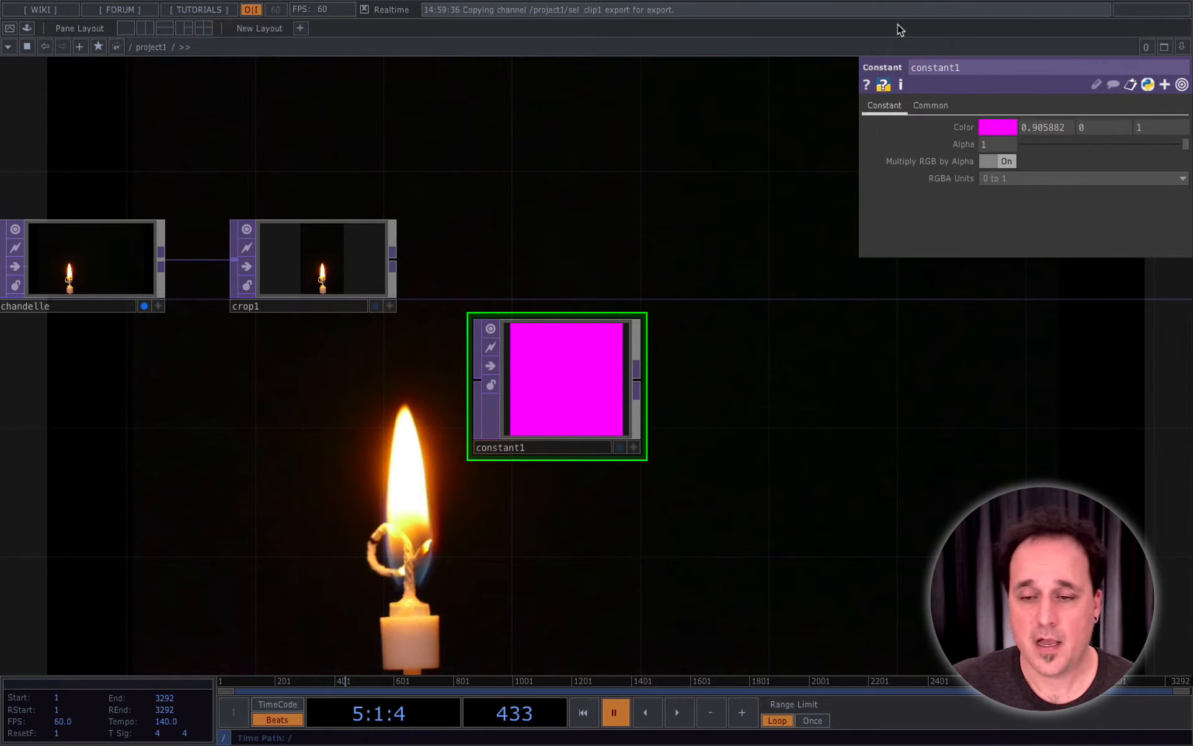
Set constant1's resolution to 1280 x 720 and place the node directly below crop1.
{"action": "left_click", "coordinate": [931, 106]}
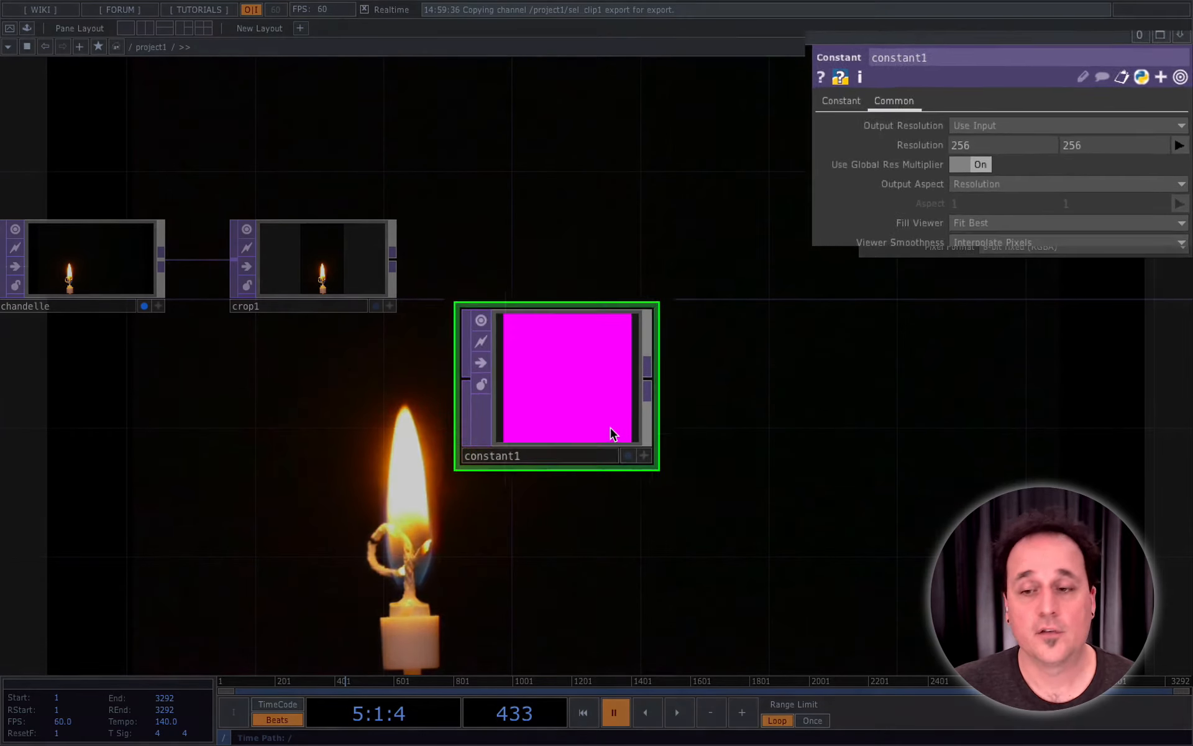
{"action": "left_click", "coordinate": [1173, 164]}
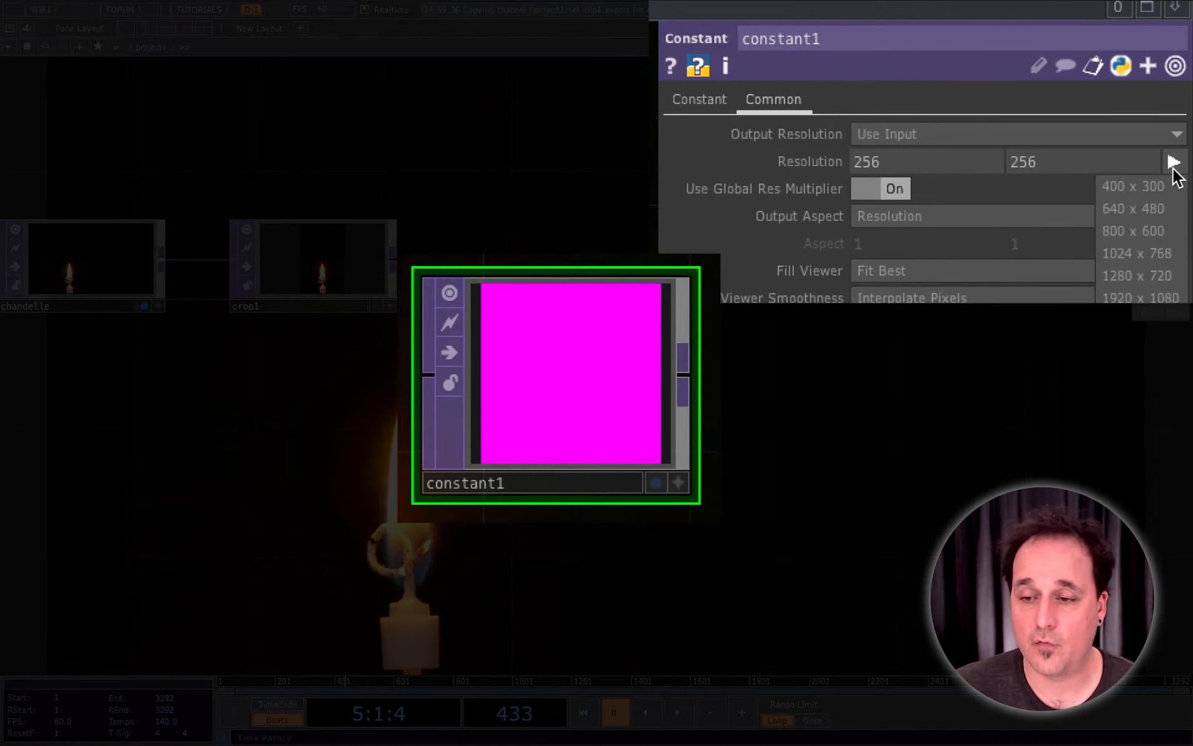
{"action": "left_click", "coordinate": [1178, 283]}
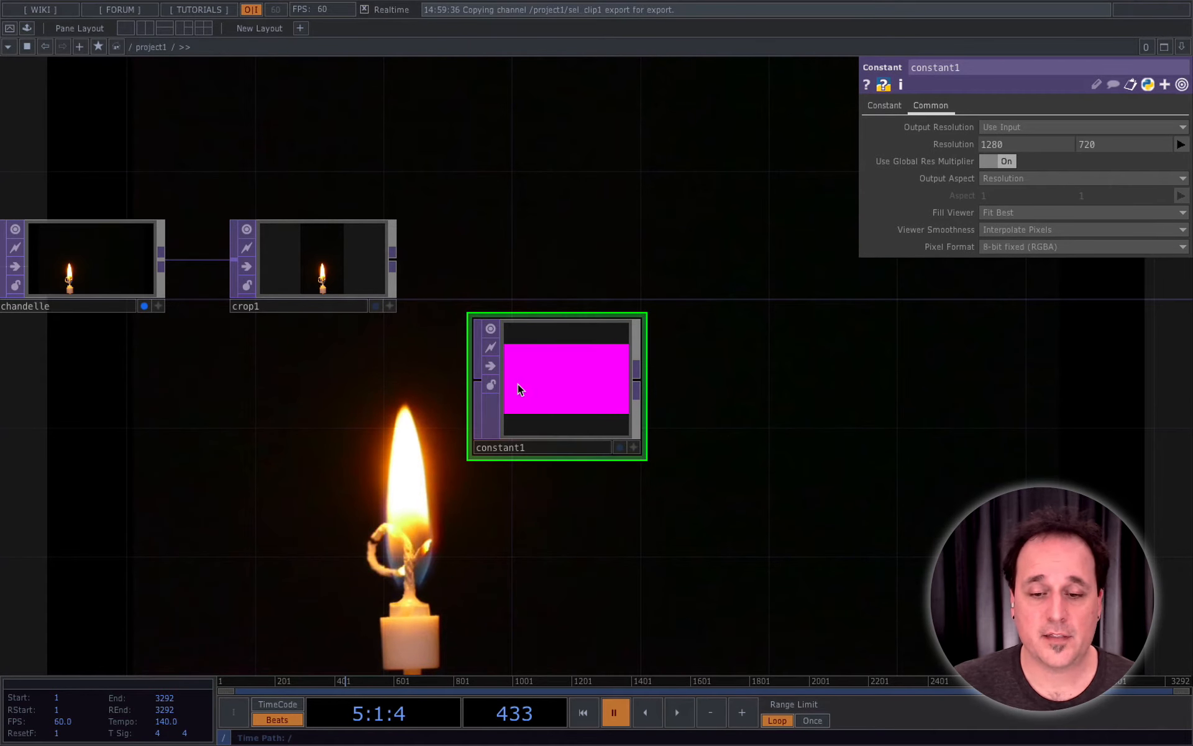
{"action": "left_click_drag", "start_coordinate": [519, 389], "coordinate": [290, 428]}
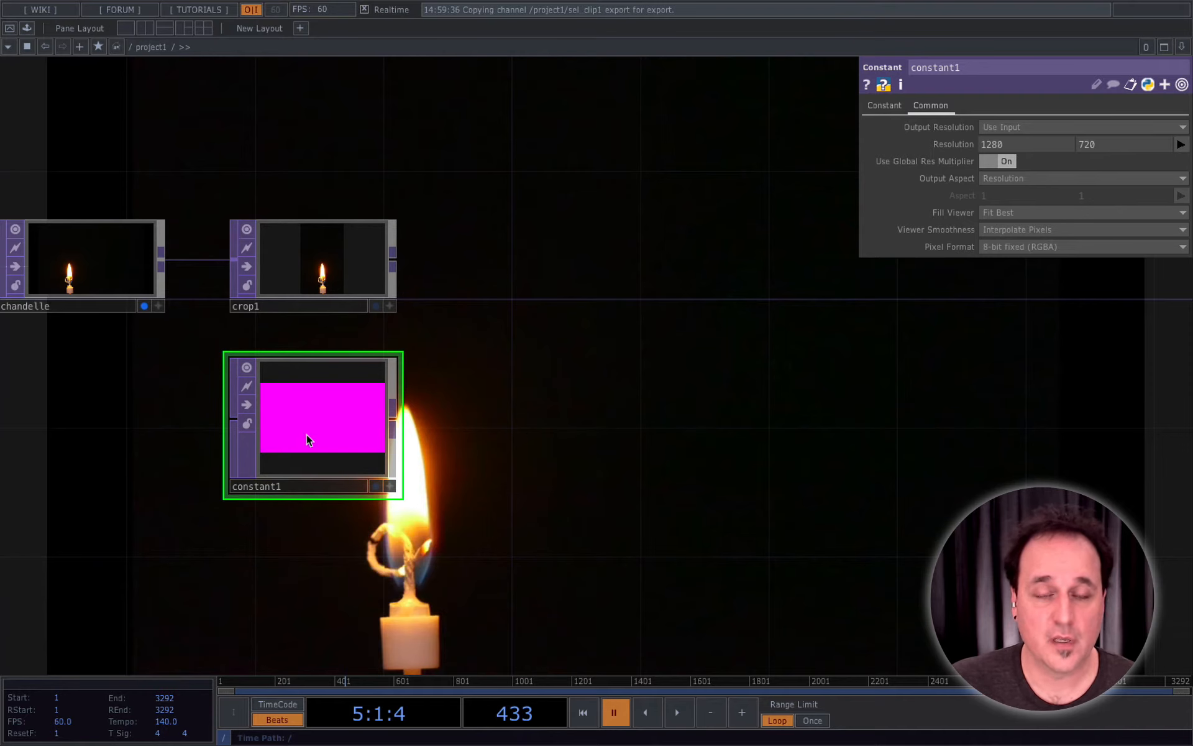
Add a Composite TOP fed by crop1 and place it after crop1 with some spacing.
{"action": "right_click", "coordinate": [391, 260]}
{"action": "type", "text": "compo"}
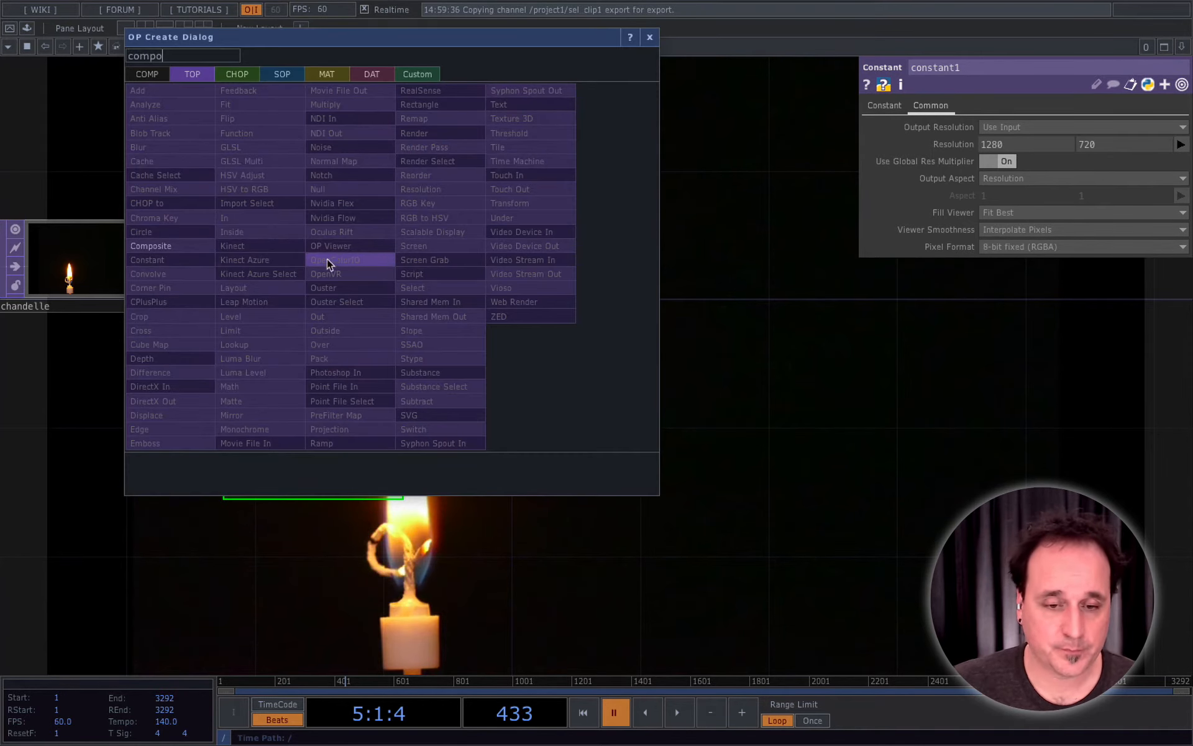
{"action": "left_click", "coordinate": [181, 248]}
{"action": "left_click", "coordinate": [567, 269]}
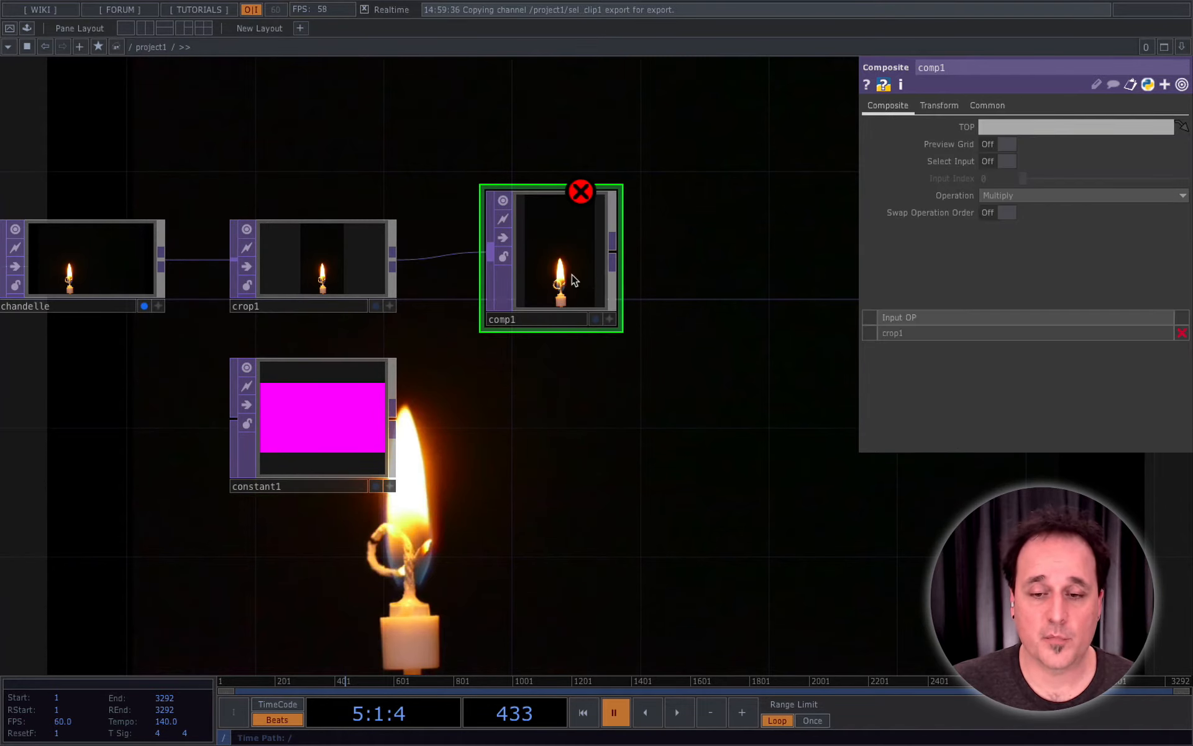
{"action": "left_click_drag", "start_coordinate": [567, 273], "coordinate": [593, 277]}
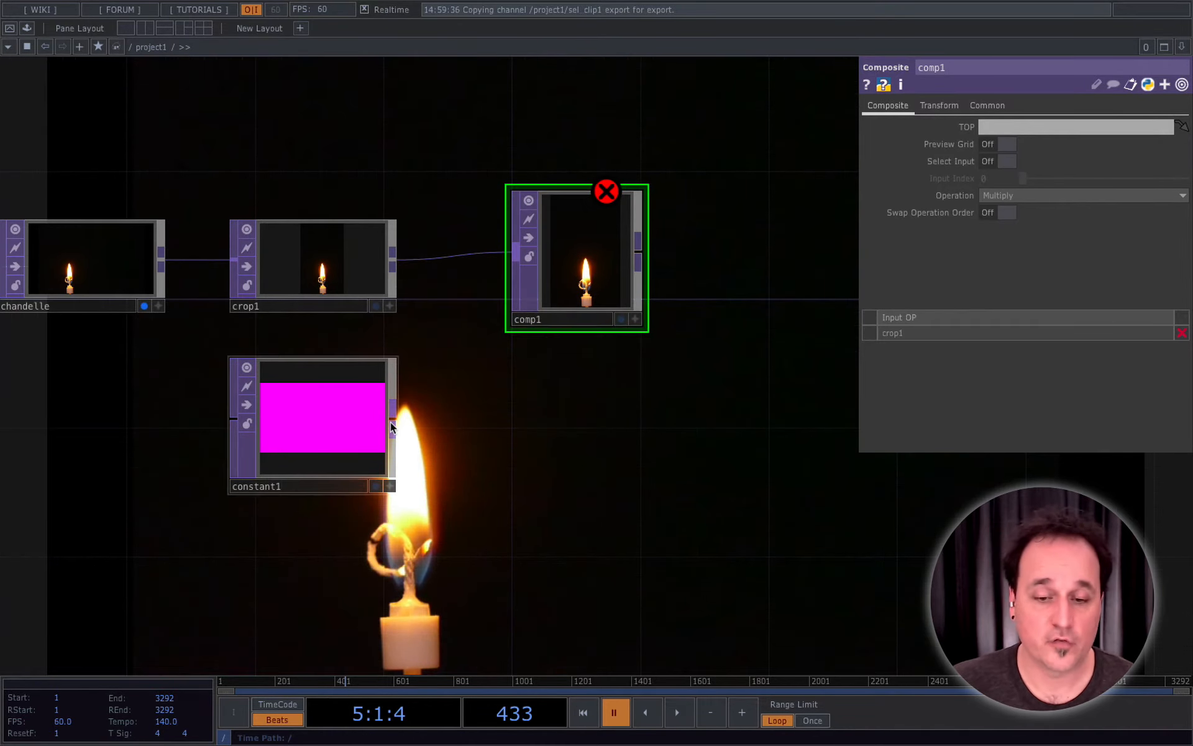
Connect constant1 as the second input of comp1, shift comp1 slightly lower, and set its Operation to Over.
{"action": "left_click_drag", "start_coordinate": [392, 417], "coordinate": [514, 257]}
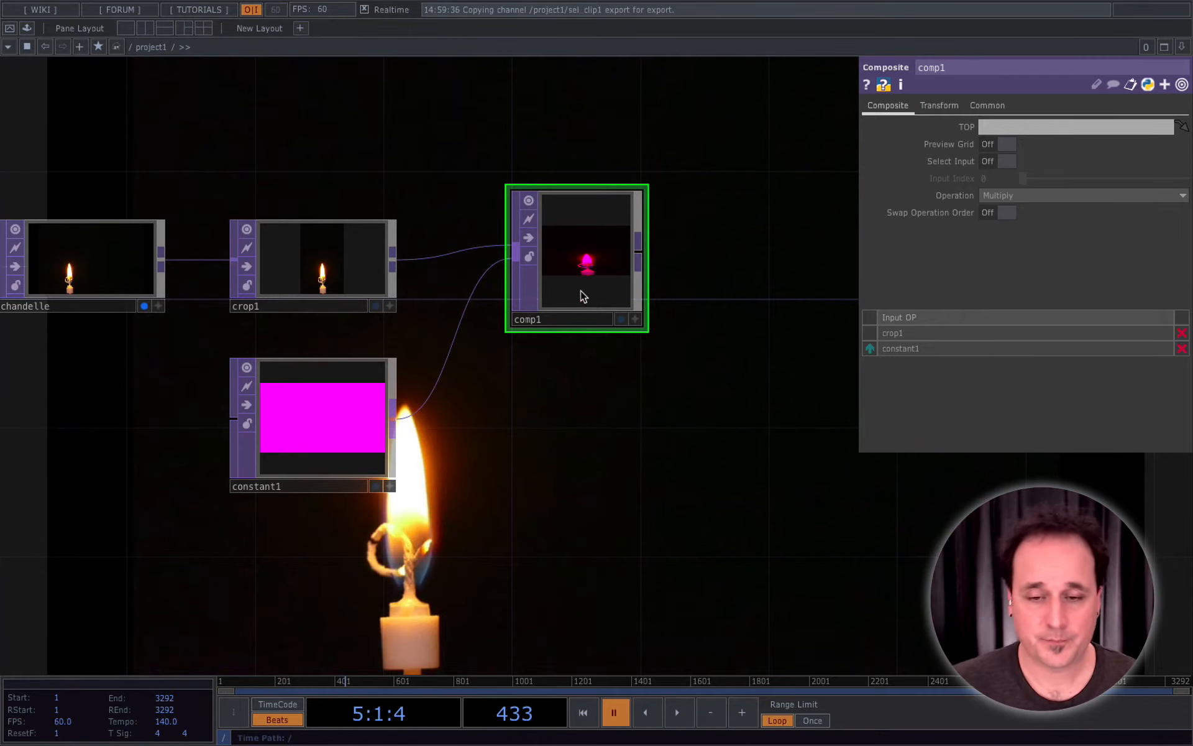
{"action": "left_click_drag", "start_coordinate": [583, 296], "coordinate": [613, 320]}
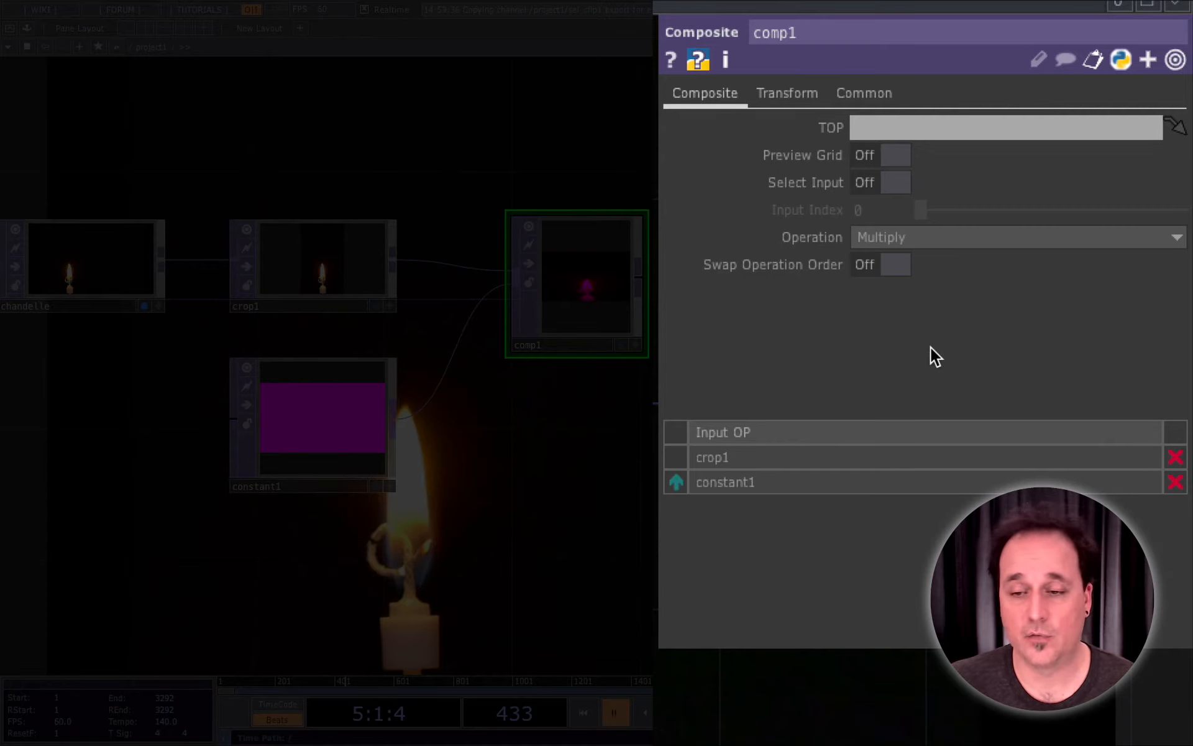
{"action": "left_click", "coordinate": [933, 238]}
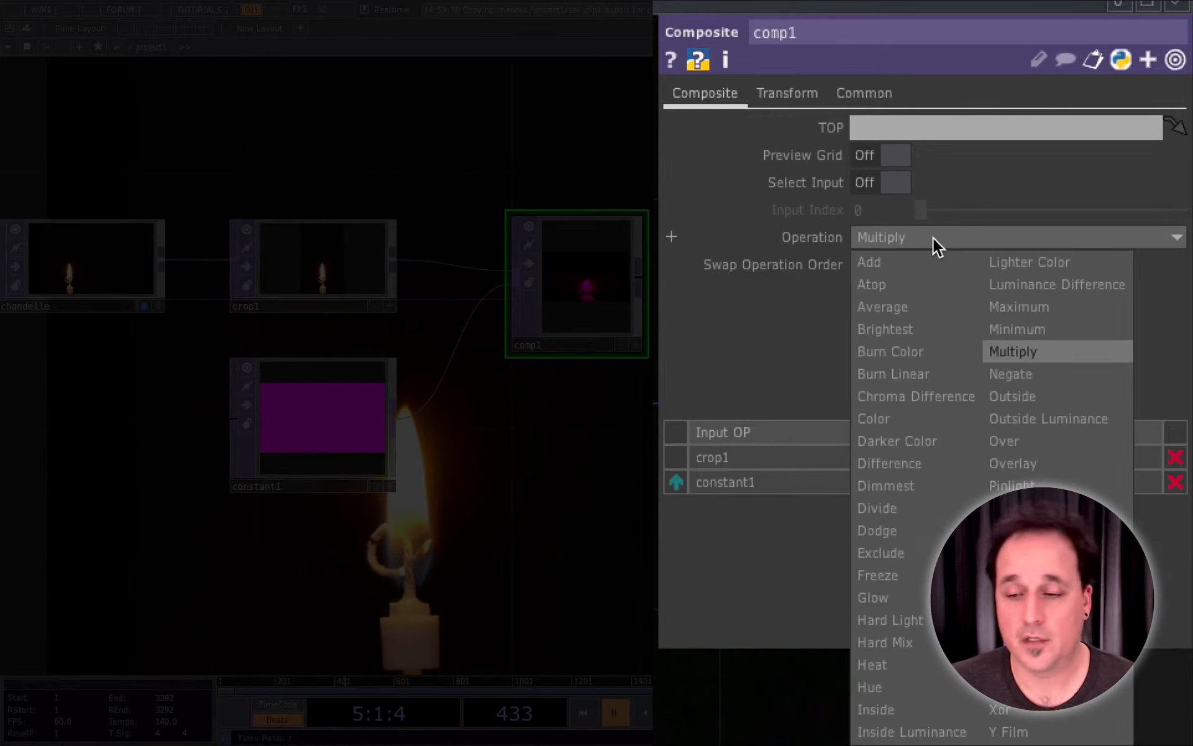
{"action": "left_click", "coordinate": [1039, 440]}
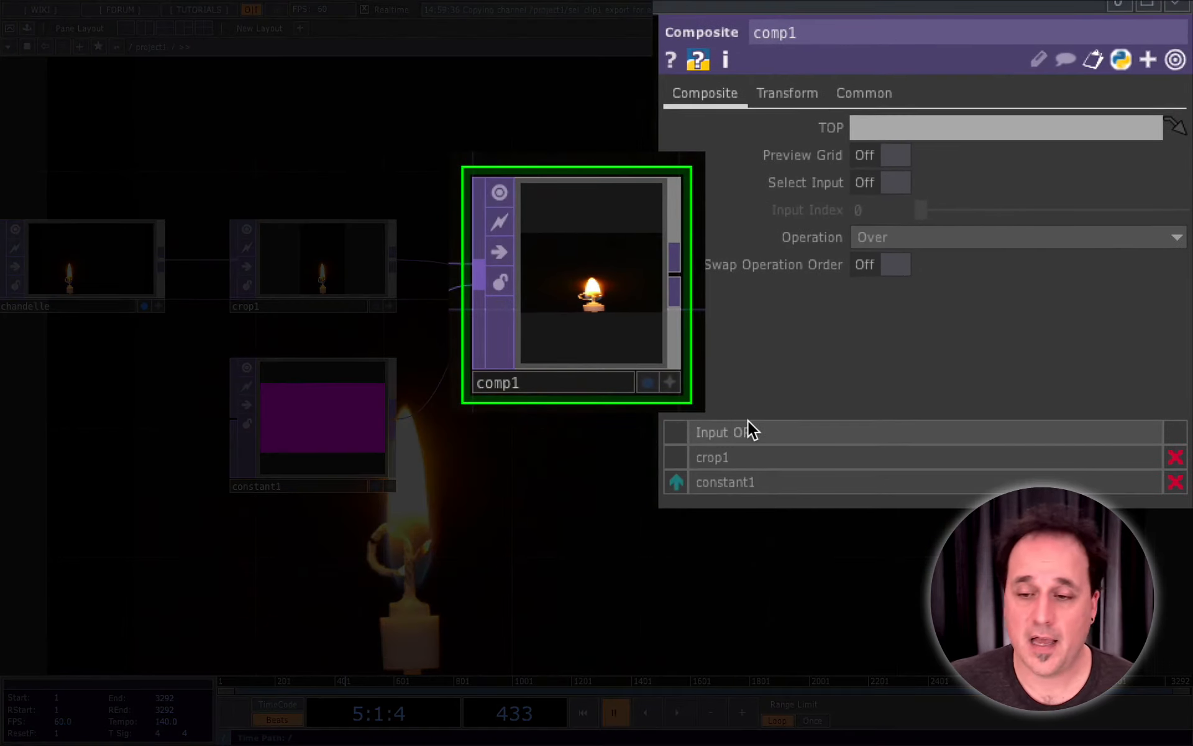
Set comp1's Pre-Fit Overlay to Native Resolution and its horizontal Translate to -0.33.
{"action": "left_click", "coordinate": [781, 93]}
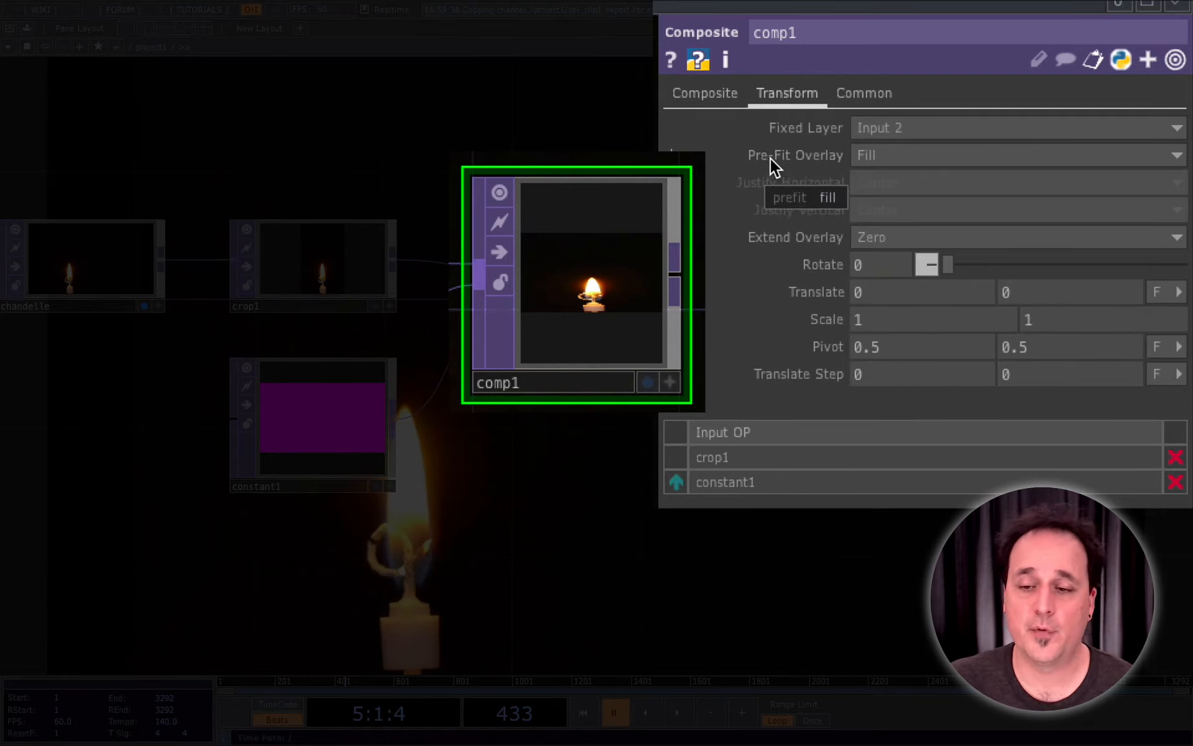
{"action": "left_click", "coordinate": [895, 156]}
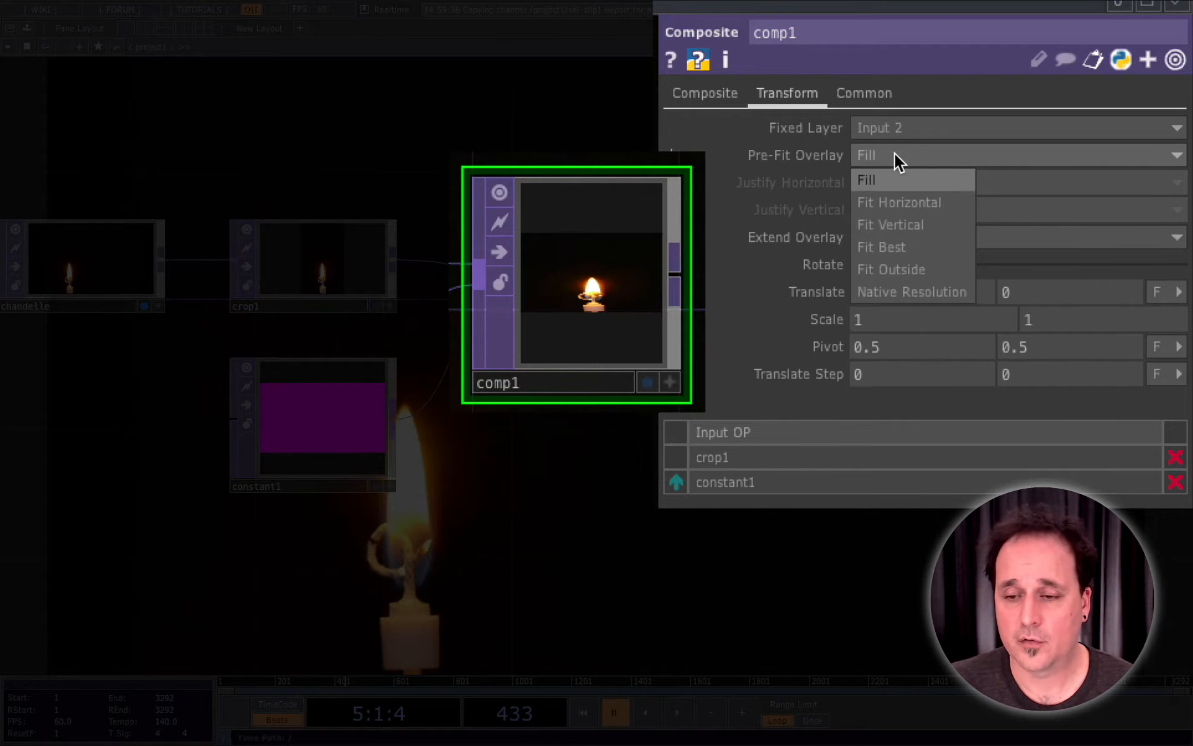
{"action": "left_click", "coordinate": [935, 291]}
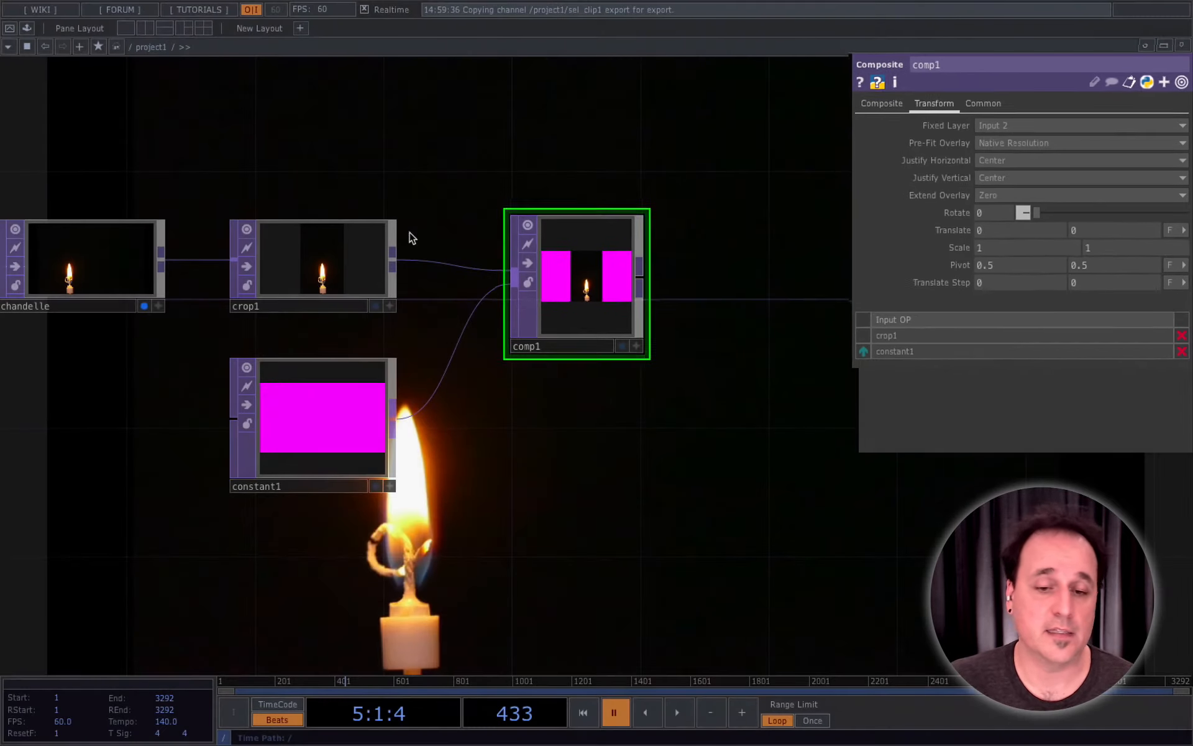
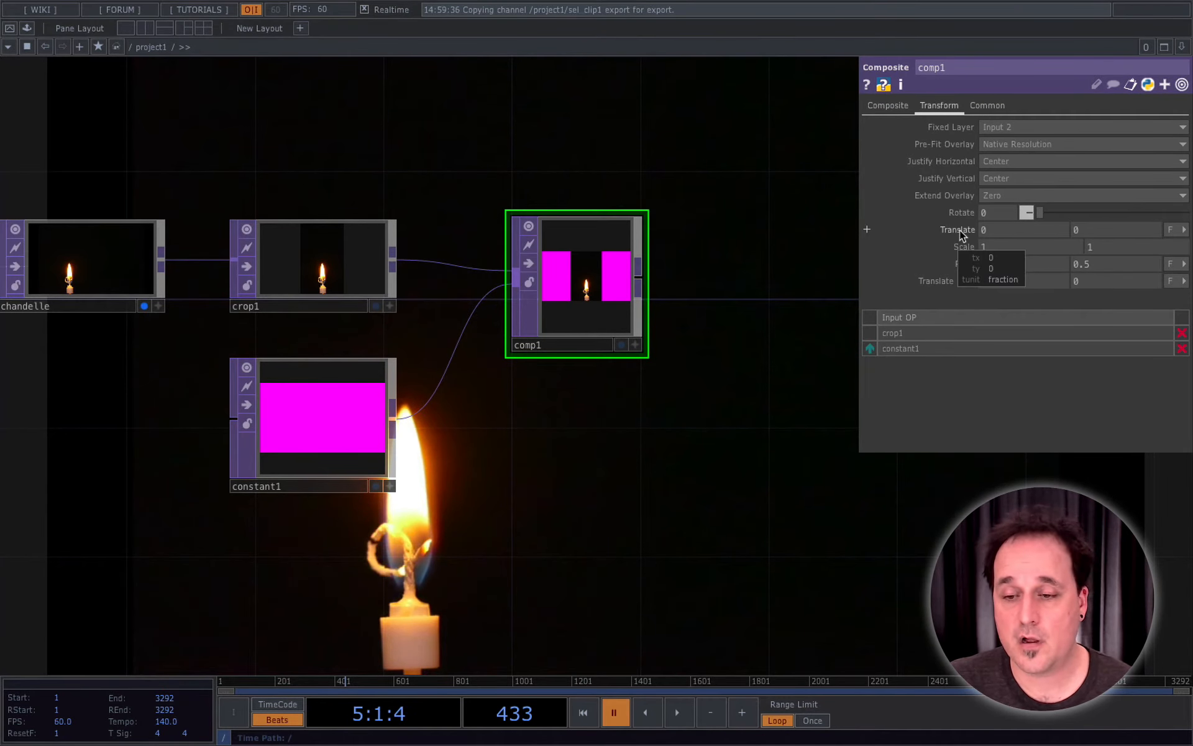
{"action": "middle_click_drag", "start_coordinate": [961, 235], "coordinate": [895, 232]}
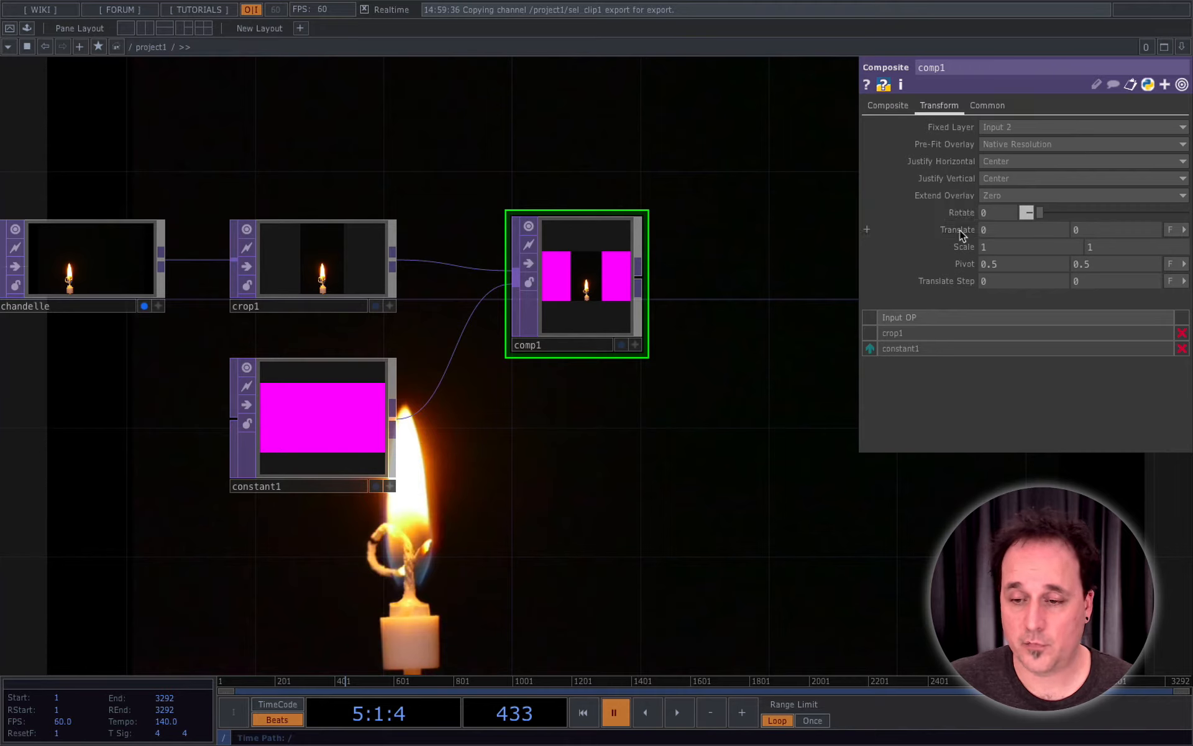
{"action": "middle_click_drag", "start_coordinate": [1017, 236], "coordinate": [1011, 200]}
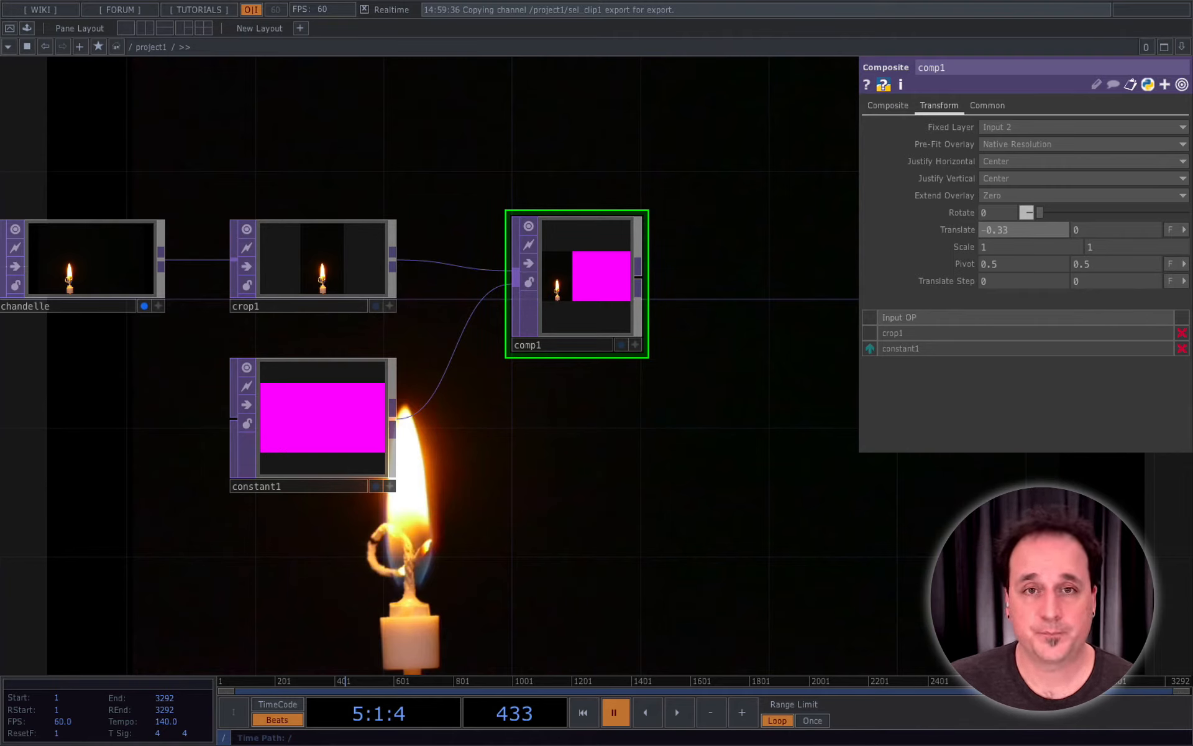
Duplicate the chandelle and crop1 nodes together and place the copies above the original chain.
{"action": "scroll", "coordinate": [484, 194], "scroll_direction": "down", "scroll_amount": 3}
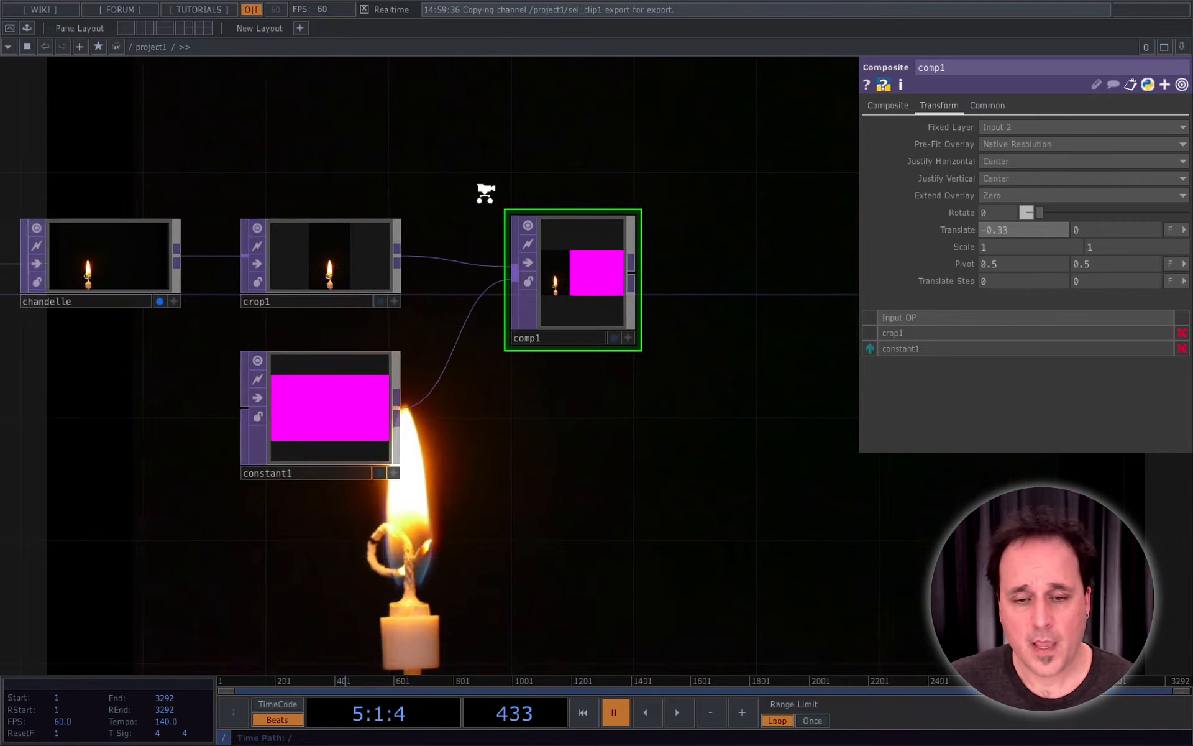
{"action": "left_click_drag", "start_coordinate": [485, 194], "coordinate": [528, 339]}
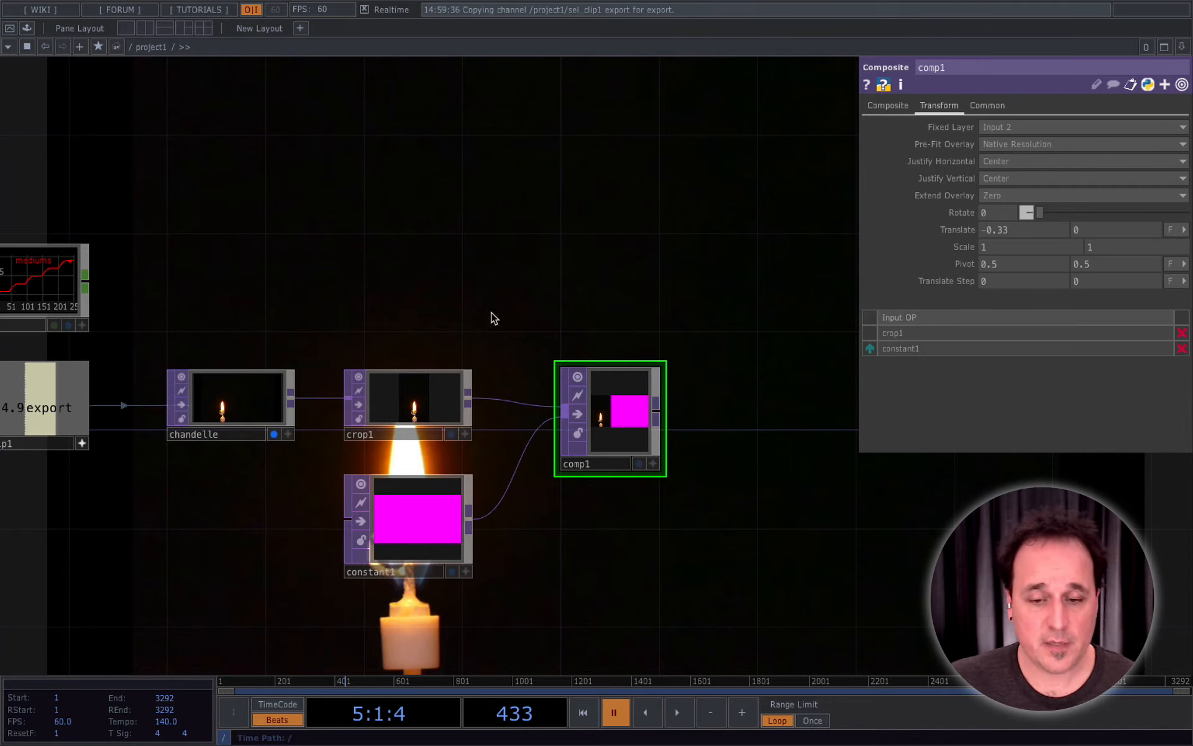
{"action": "scroll", "coordinate": [495, 306], "scroll_direction": "down", "scroll_amount": 1}
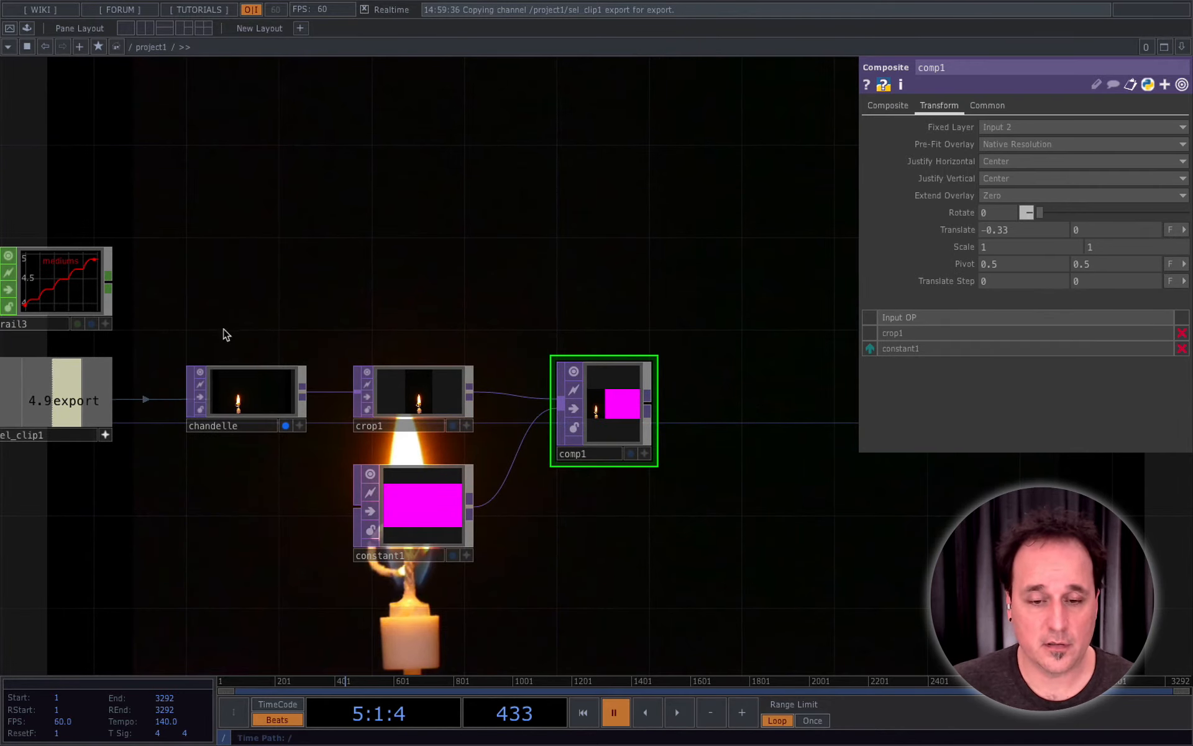
{"action": "left_click_drag", "start_coordinate": [222, 328], "coordinate": [469, 407]}
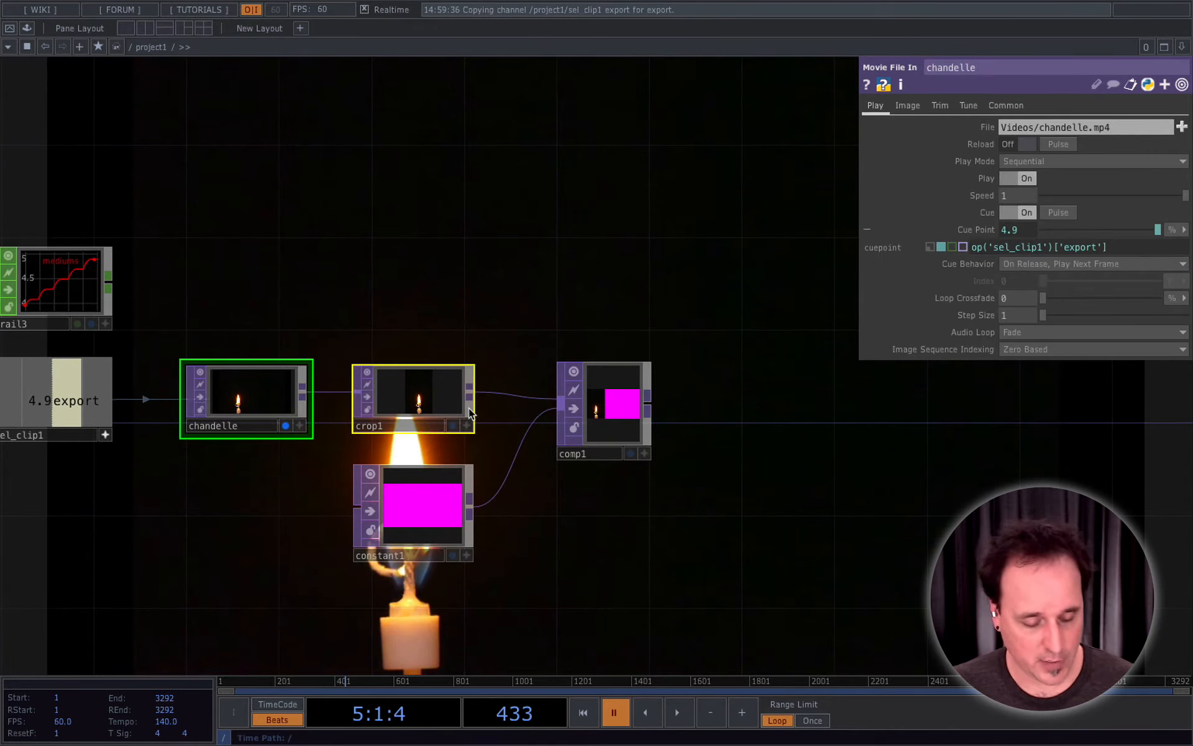
{"action": "key", "text": "ctrl+c"}
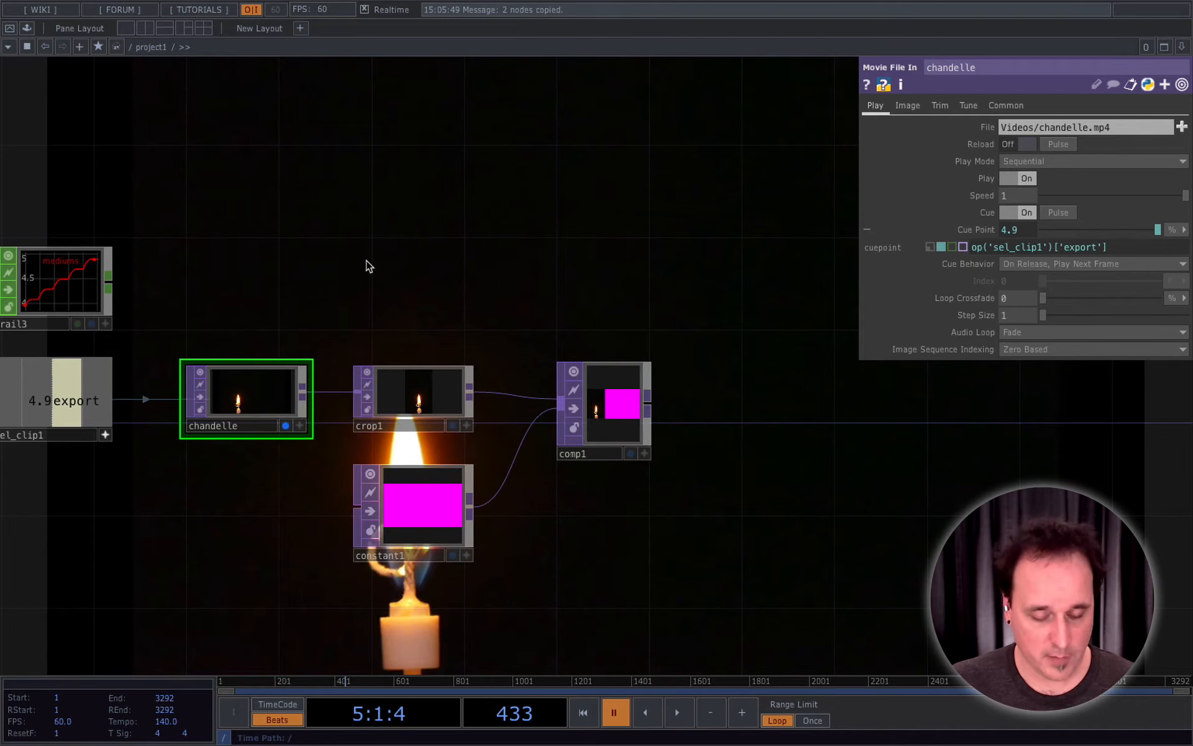
{"action": "key", "text": "ctrl+v"}
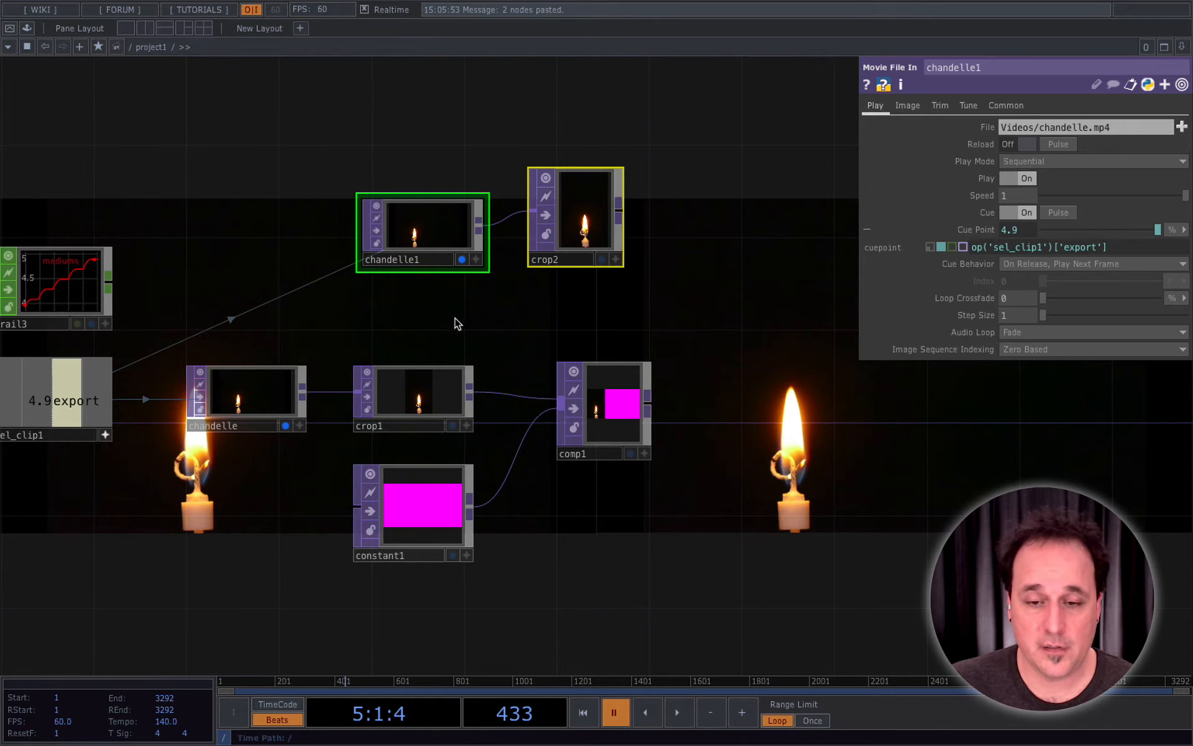
Turn off background display on chandelle and its copy, briefly previewing comp1, and align the copied pair just above the originals.
{"action": "left_click", "coordinate": [286, 426]}
{"action": "left_click", "coordinate": [462, 259]}
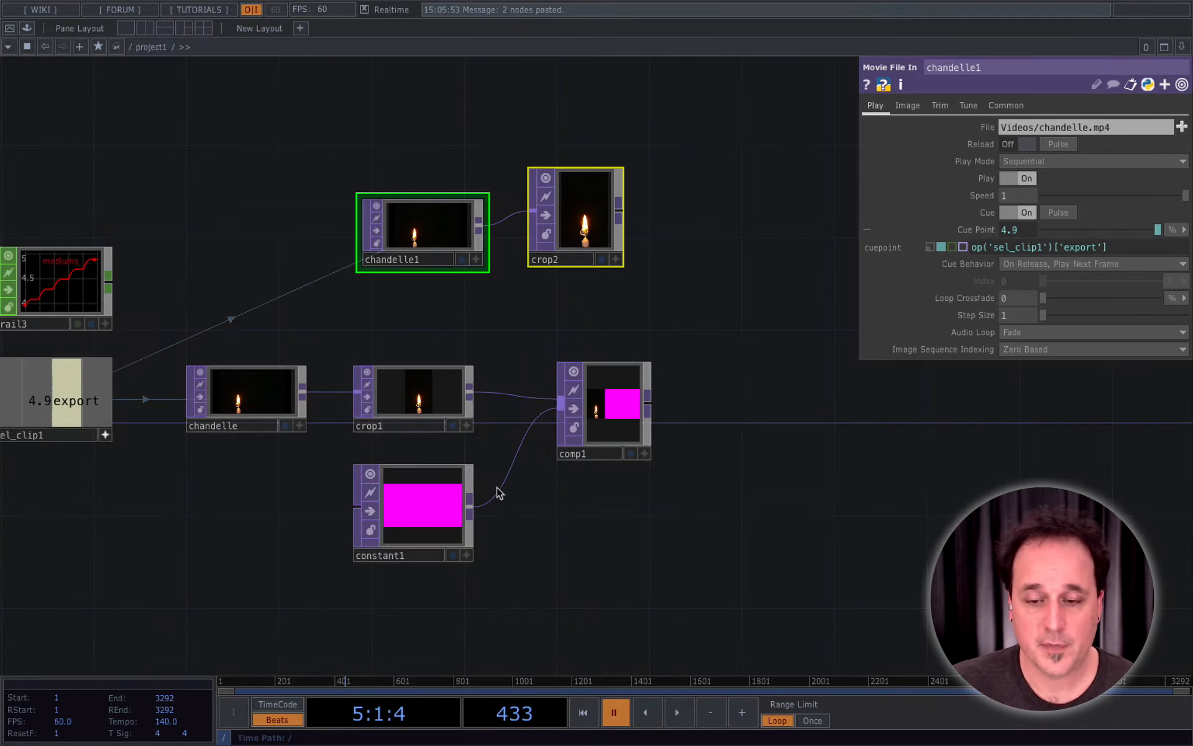
{"action": "left_click", "coordinate": [630, 454]}
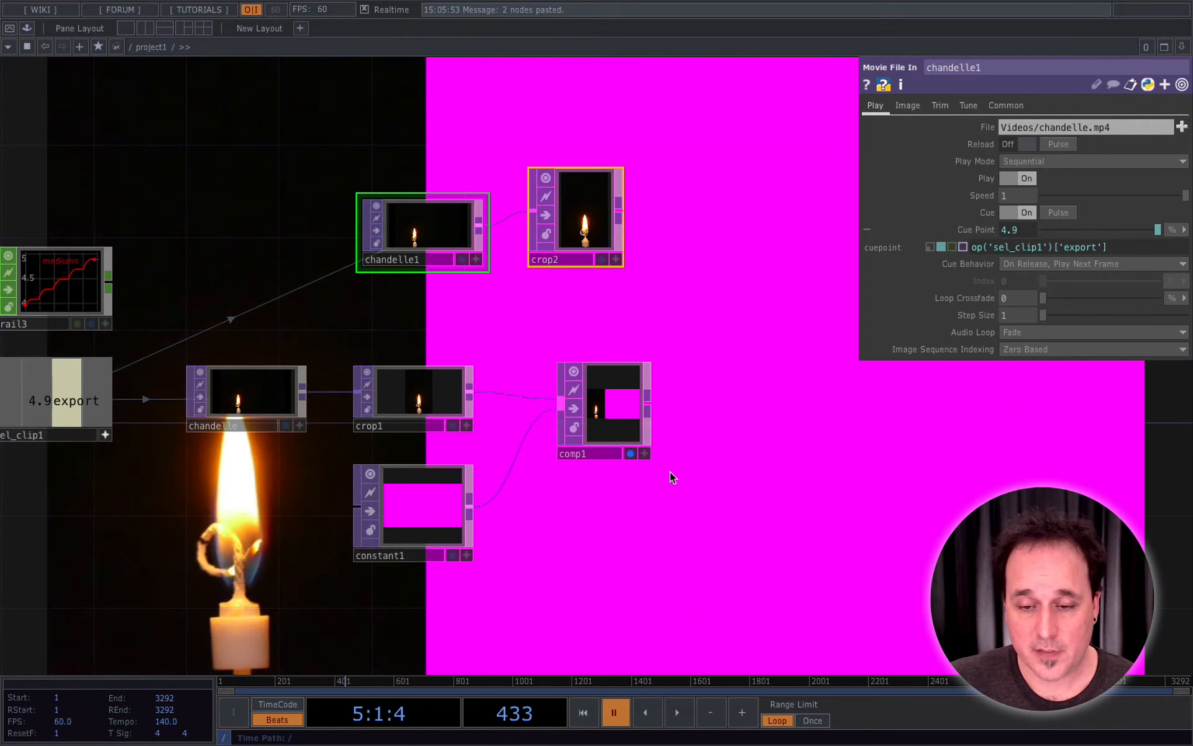
{"action": "left_click", "coordinate": [630, 453]}
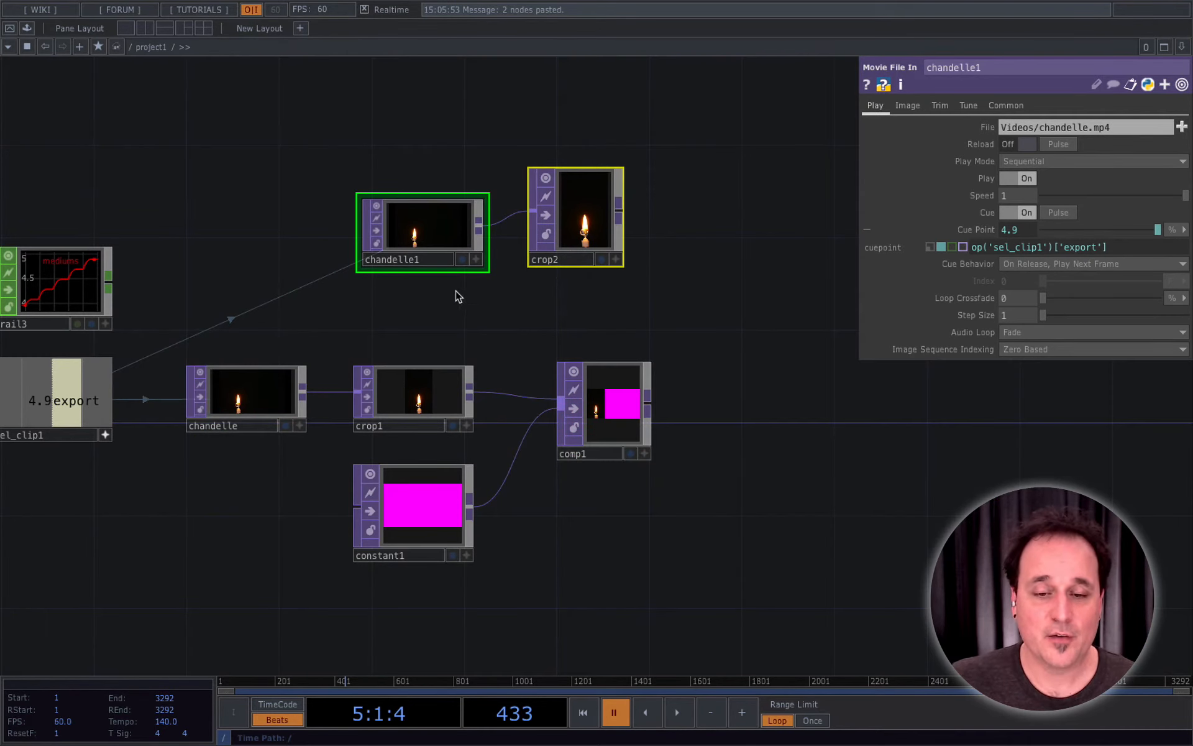
{"action": "left_click_drag", "start_coordinate": [408, 244], "coordinate": [240, 298]}
{"action": "left_click", "coordinate": [606, 322]}
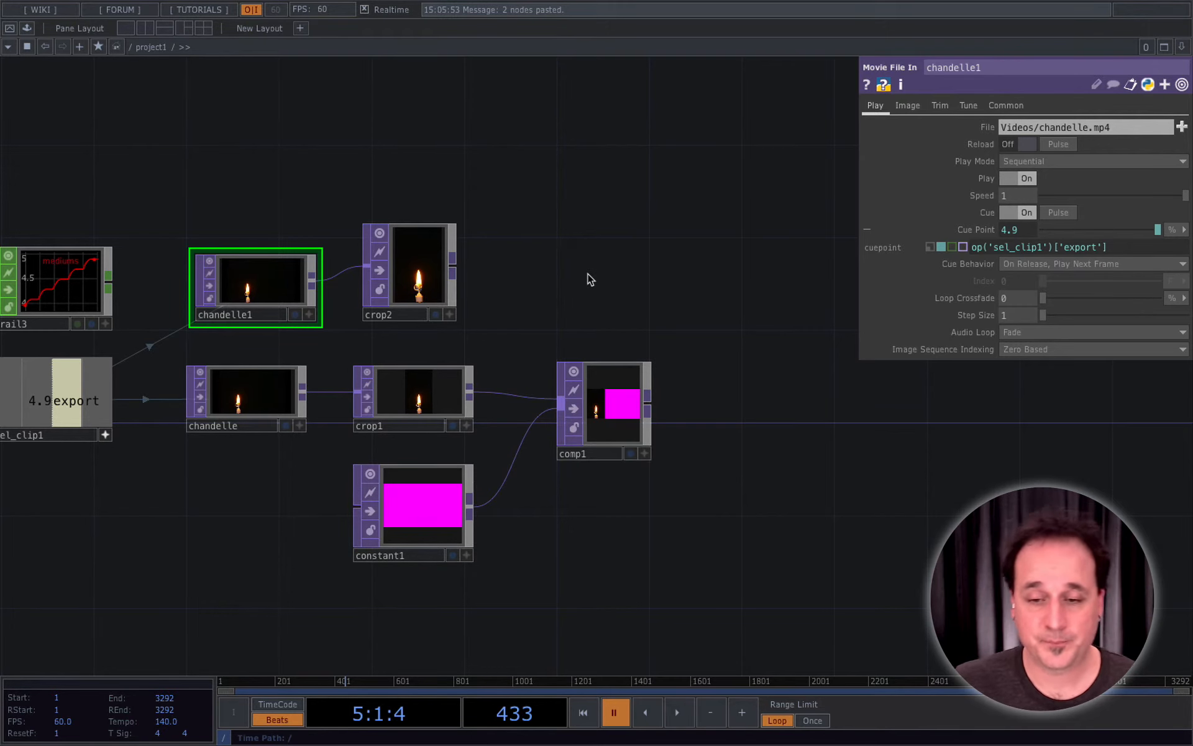
{"action": "key", "text": "Tab"}
{"action": "type", "text": "com"}
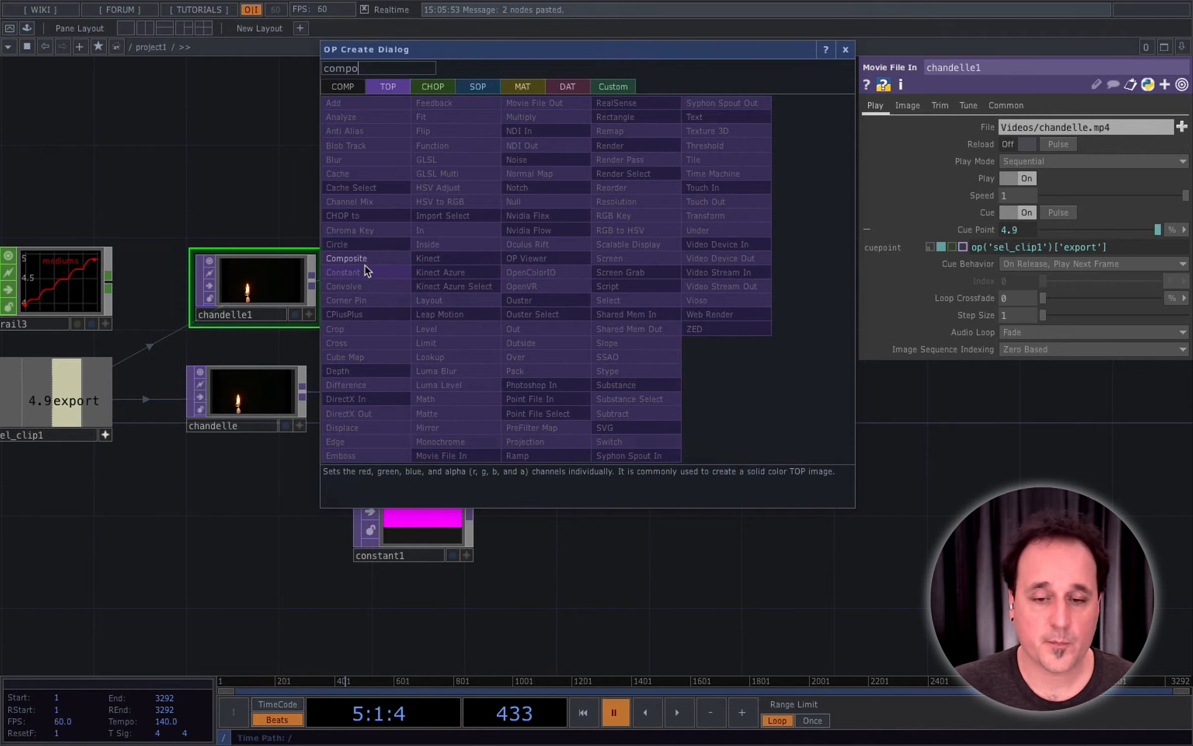
{"action": "left_click", "coordinate": [365, 263]}
{"action": "key", "text": "Escape"}
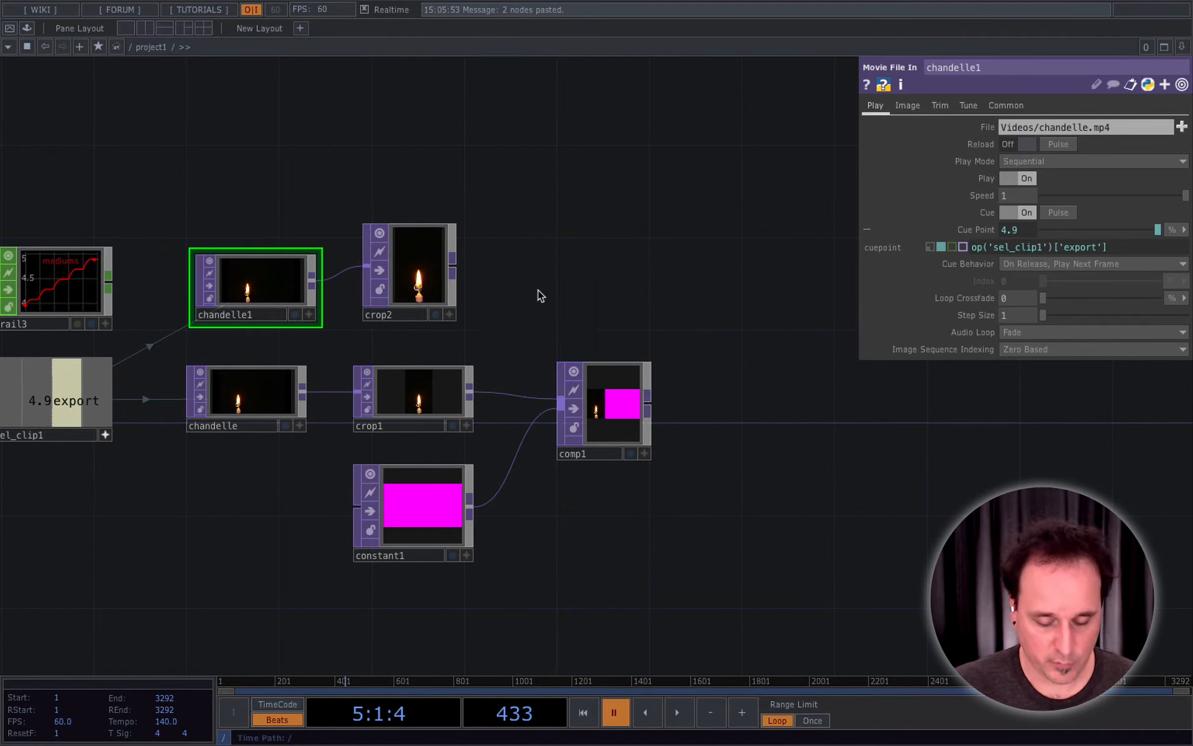
Add a second Composite TOP and place it to the upper right of comp1.
{"action": "key", "text": "Tab"}
{"action": "type", "text": "com"}
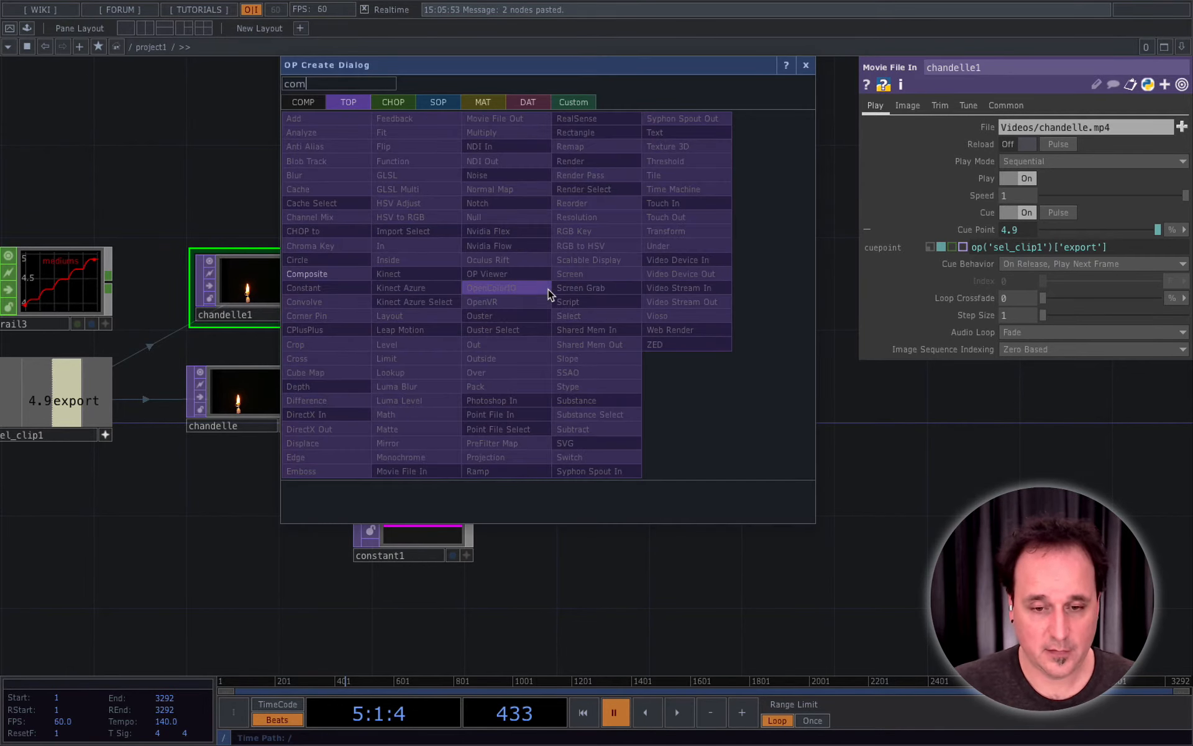
{"action": "left_click", "coordinate": [352, 273]}
{"action": "left_click", "coordinate": [611, 288]}
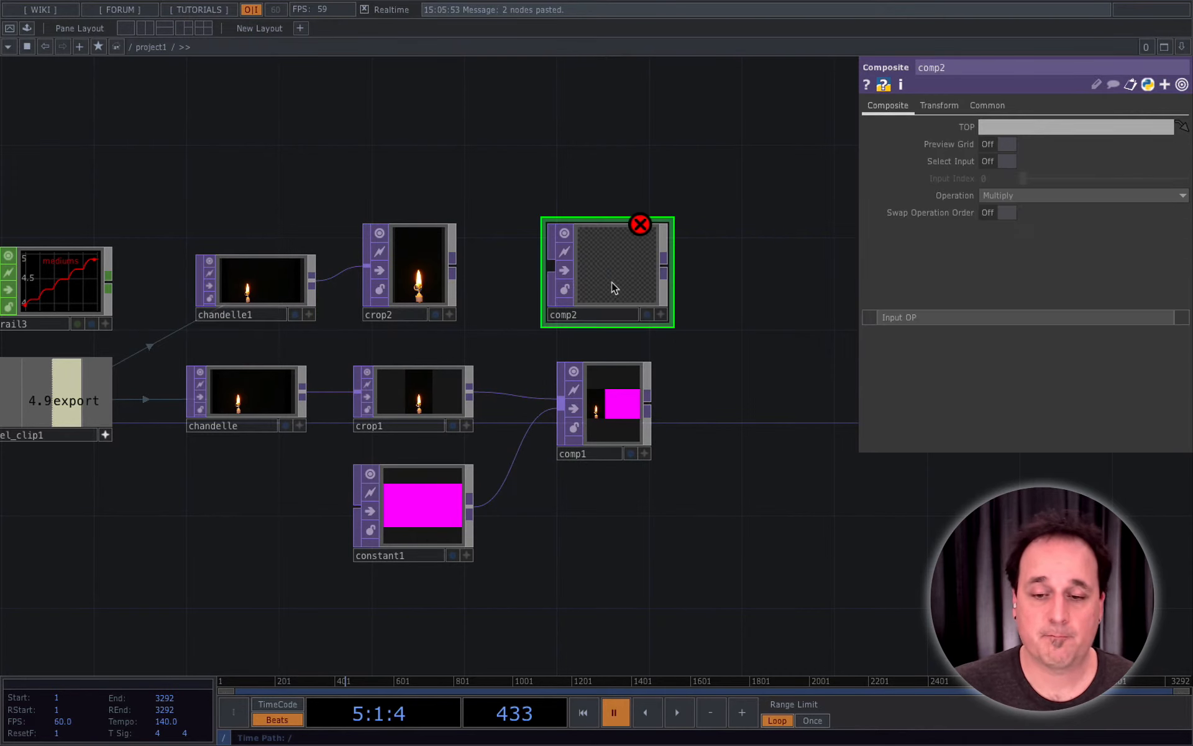
{"action": "left_click_drag", "start_coordinate": [606, 317], "coordinate": [754, 327]}
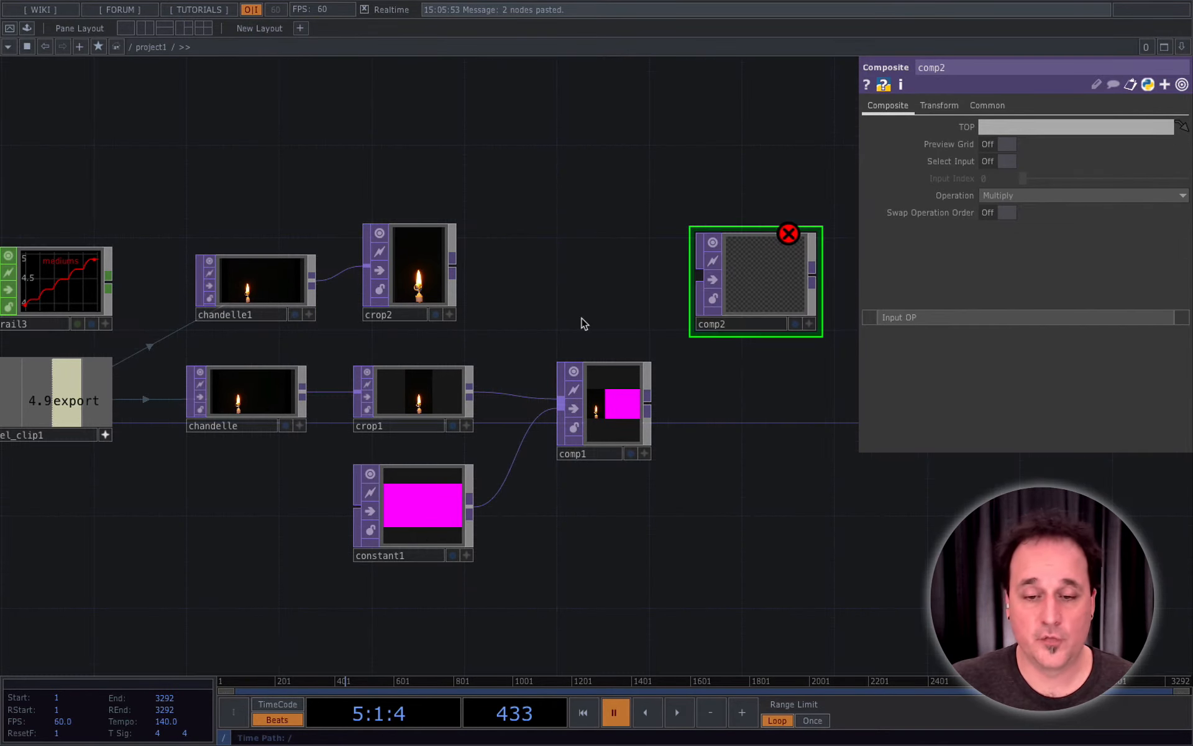
Connect comp1 and crop2 to comp2 and reorder its inputs so crop2 comes before comp1.
{"action": "left_click", "coordinate": [649, 407]}
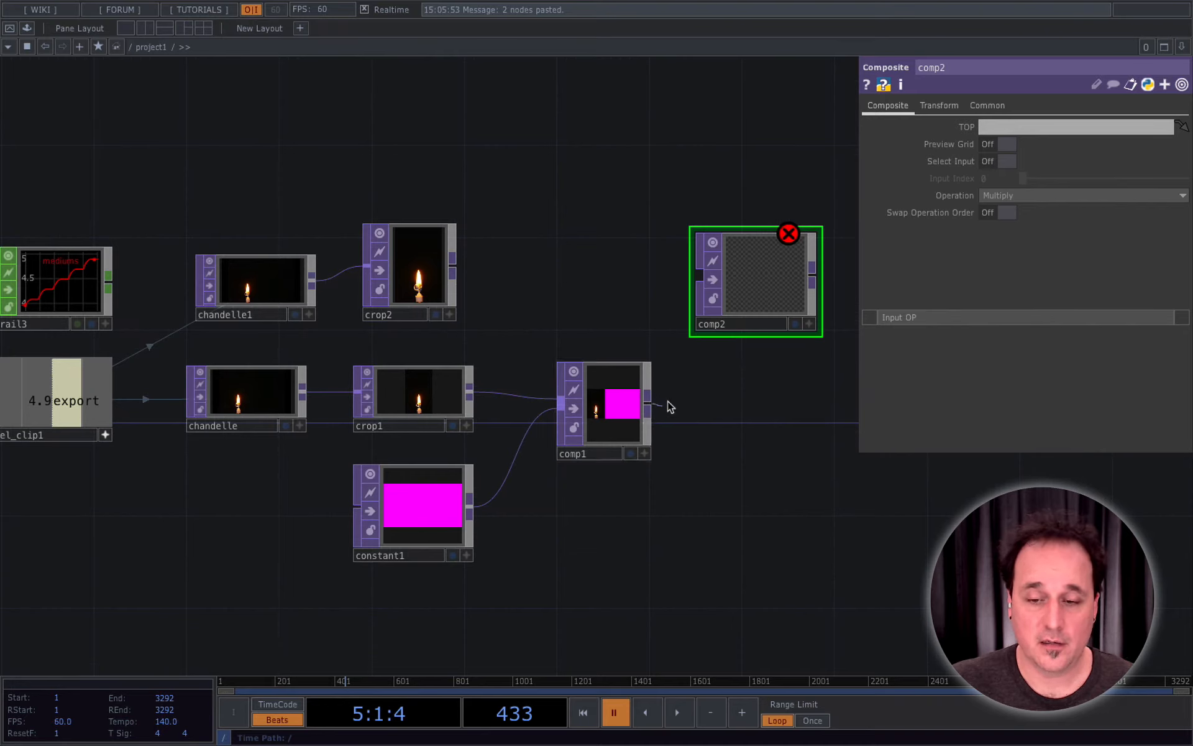
{"action": "left_click", "coordinate": [698, 276]}
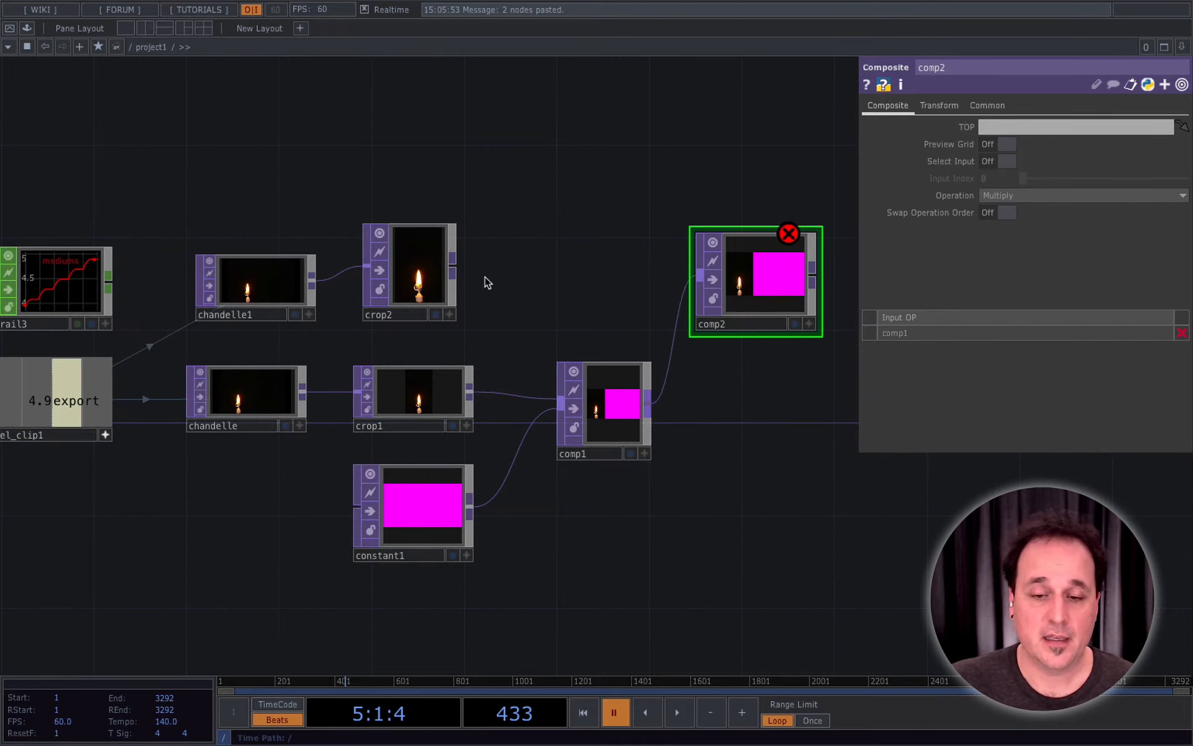
{"action": "left_click", "coordinate": [452, 267]}
{"action": "left_click", "coordinate": [691, 264]}
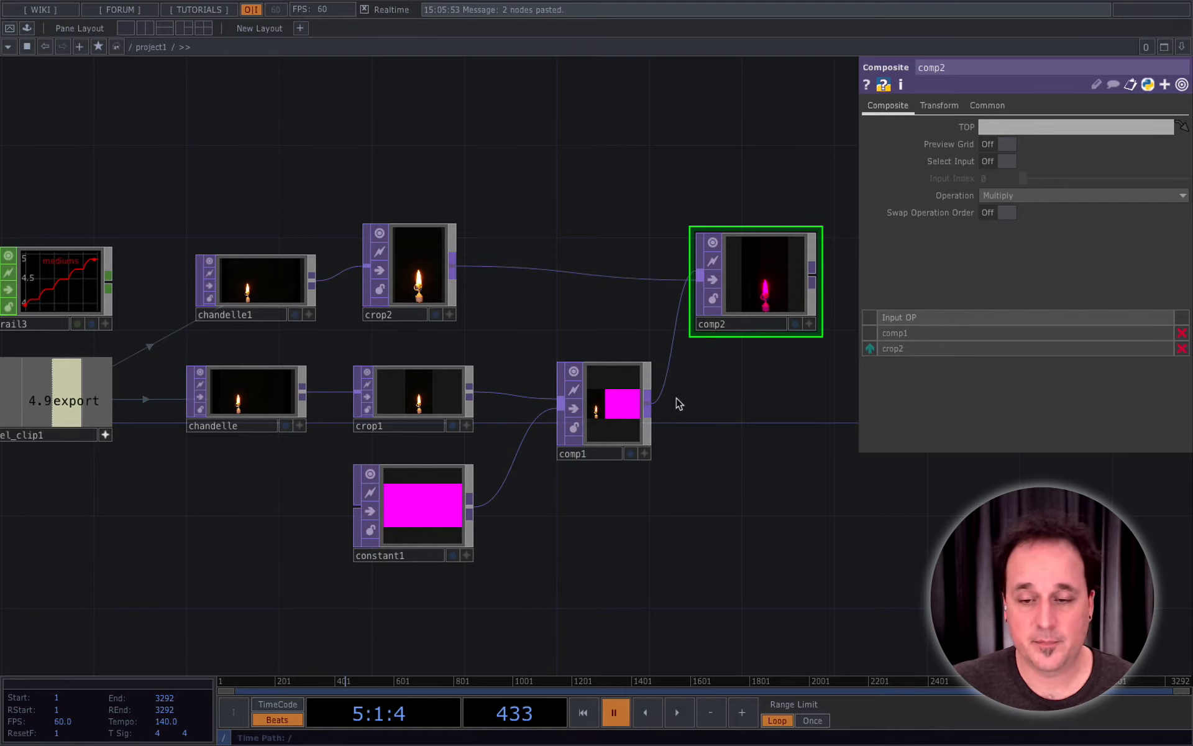
{"action": "left_click_drag", "start_coordinate": [744, 398], "coordinate": [571, 384]}
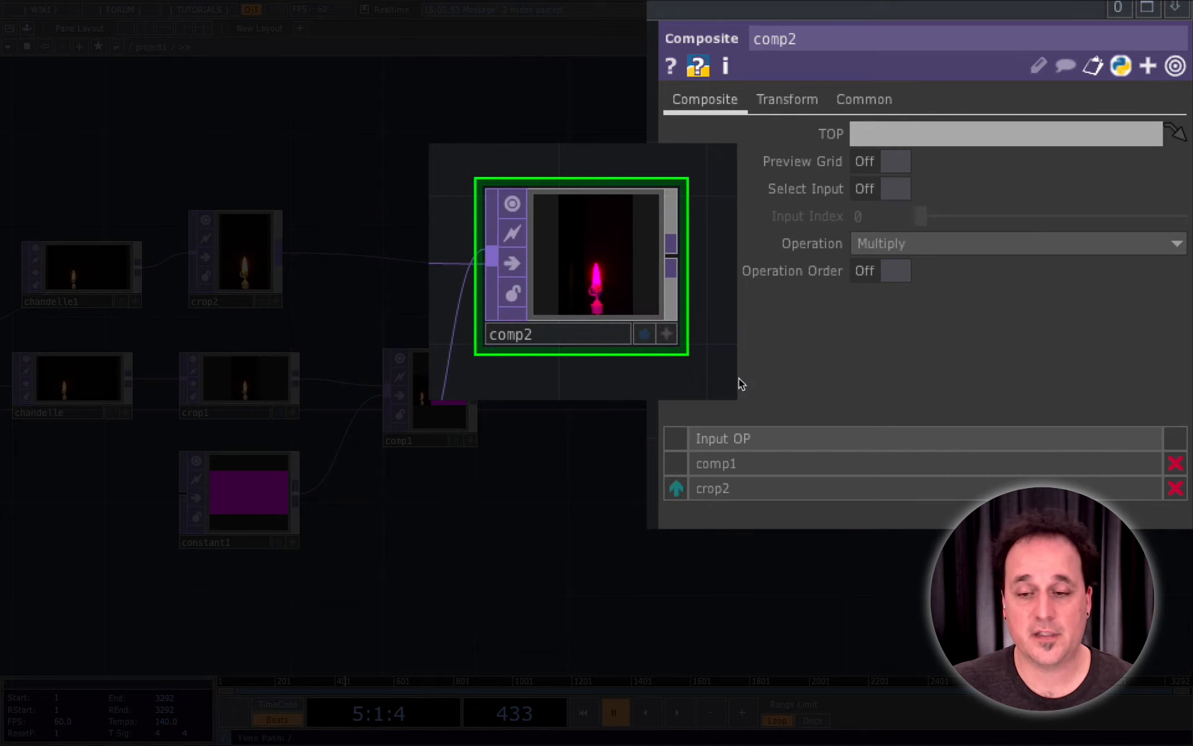
{"action": "left_click", "coordinate": [676, 488]}
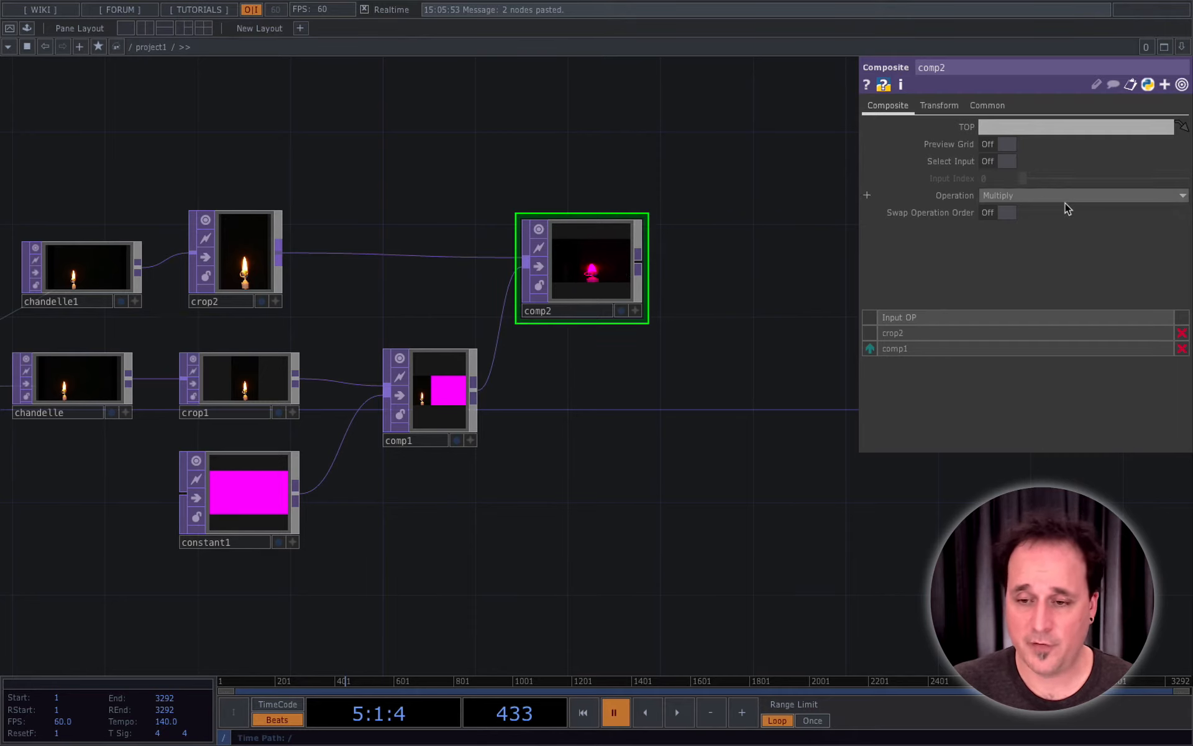
Set comp2's Operation to Over and its Pre-Fit Overlay to Native Resolution.
{"action": "left_click", "coordinate": [1046, 196]}
{"action": "left_click", "coordinate": [1121, 323]}
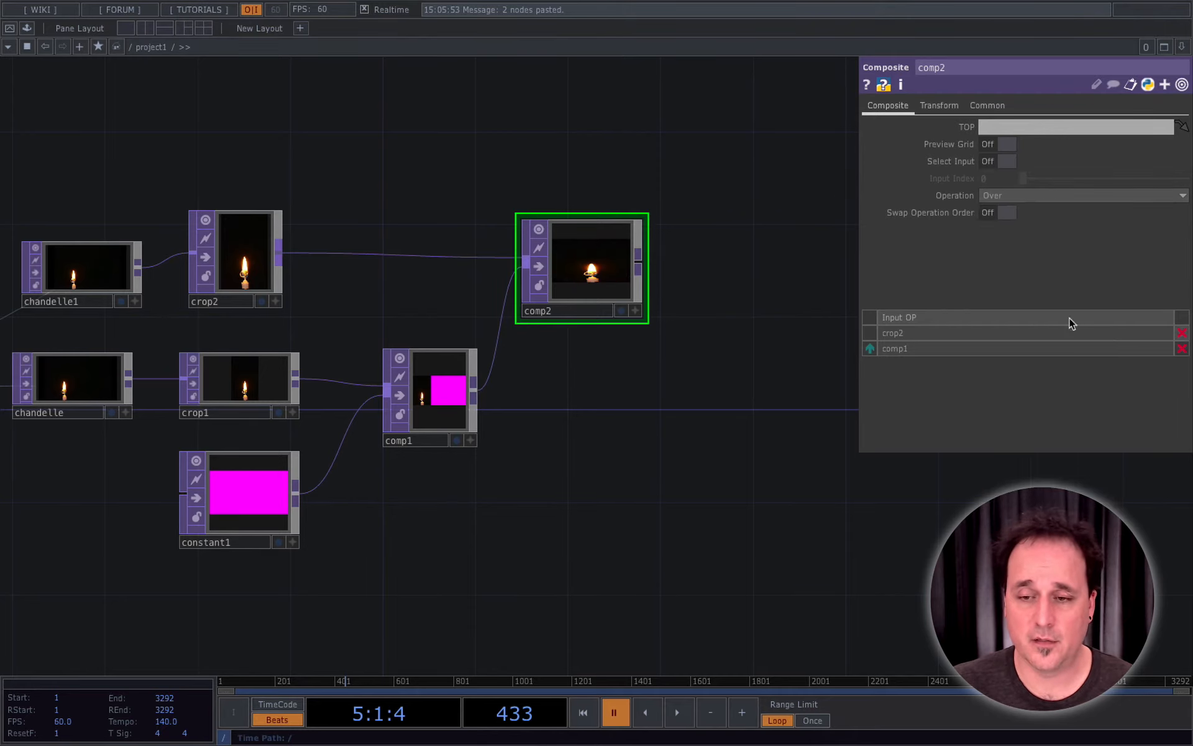
{"action": "left_click", "coordinate": [941, 106]}
{"action": "left_click", "coordinate": [1057, 144]}
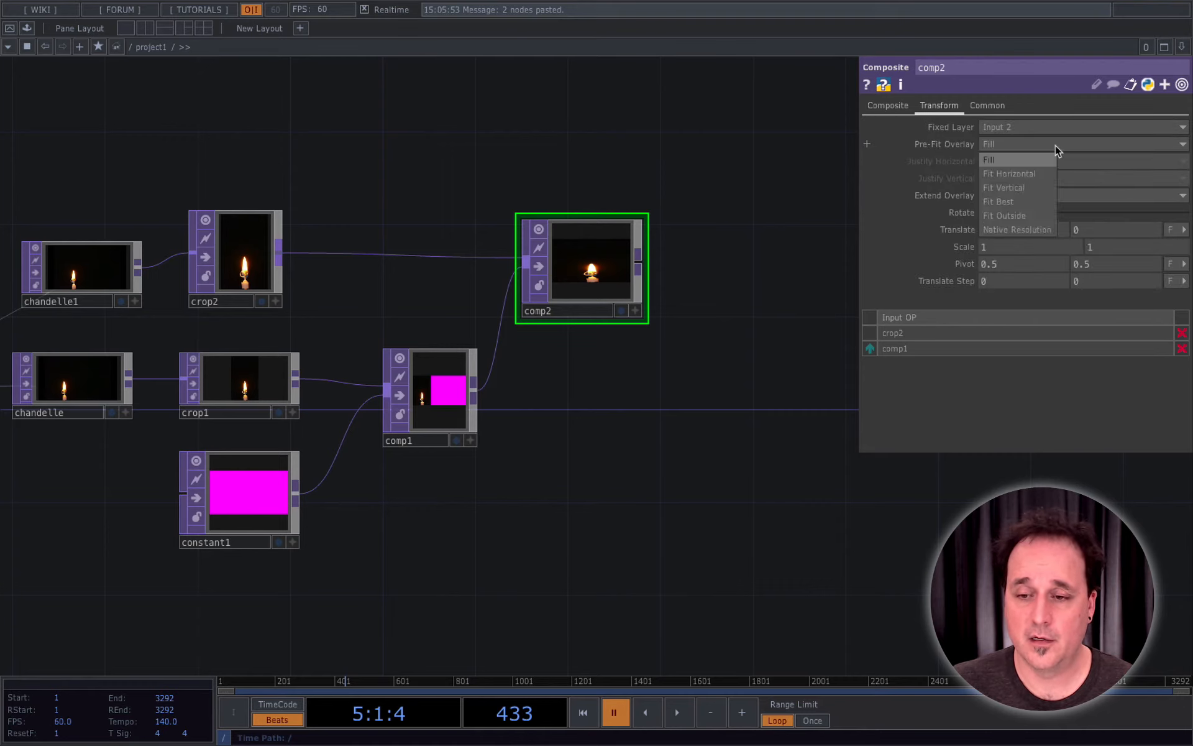
{"action": "left_click", "coordinate": [1035, 231]}
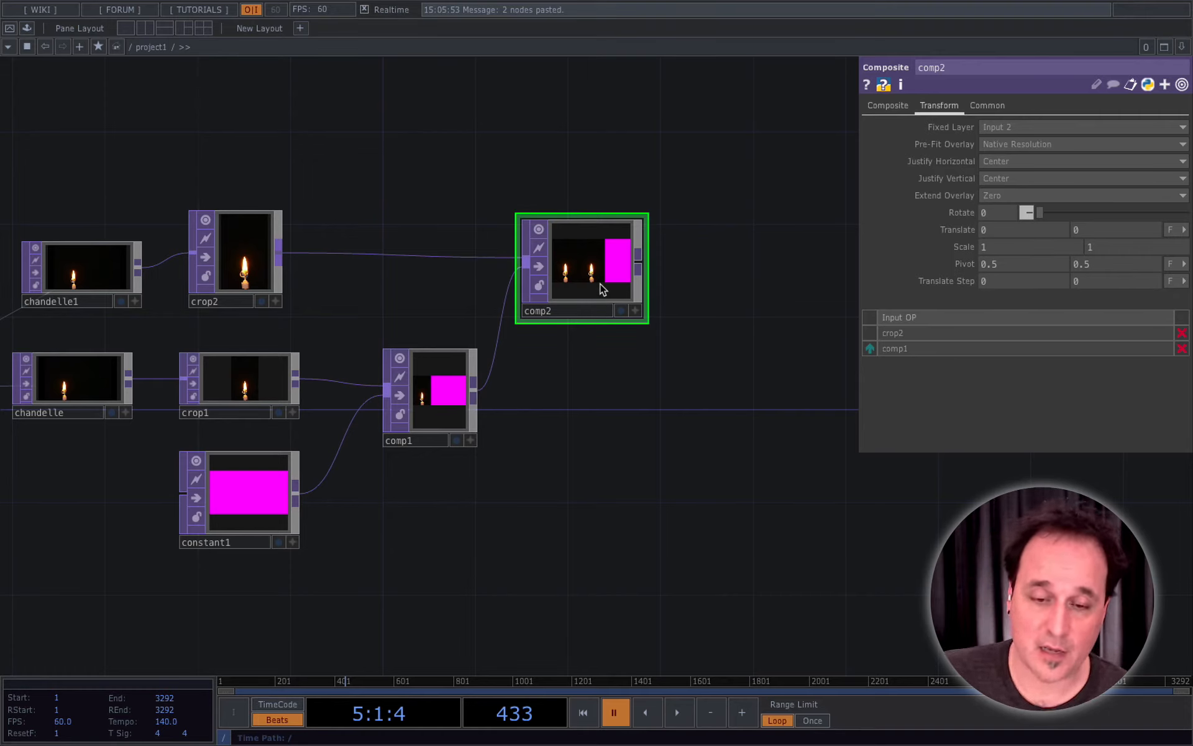
Duplicate the connected chandelle1 and crop2 operators and align the copied pair above the originals.
{"action": "scroll", "coordinate": [579, 380], "scroll_direction": "down", "scroll_amount": 2}
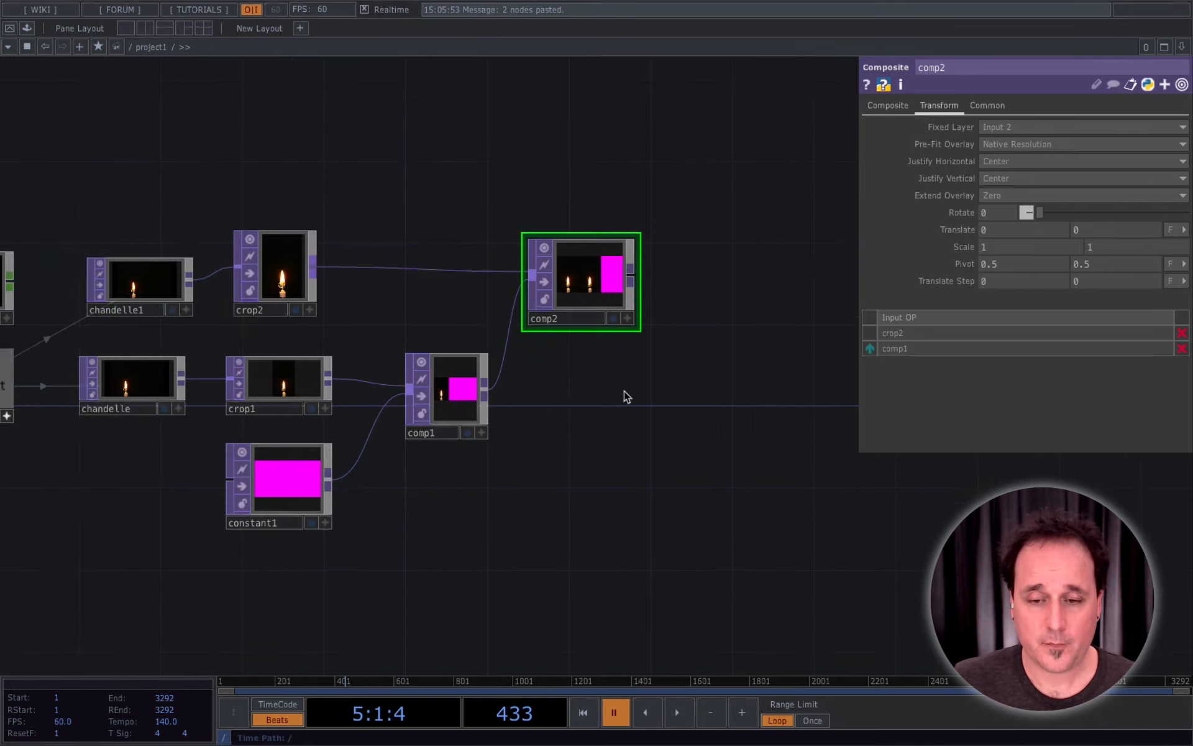
{"action": "left_click_drag", "start_coordinate": [625, 395], "coordinate": [626, 432]}
{"action": "left_click_drag", "start_coordinate": [156, 257], "coordinate": [369, 307]}
{"action": "left_click_drag", "start_coordinate": [276, 277], "coordinate": [260, 266]}
{"action": "right_click_drag", "start_coordinate": [290, 235], "coordinate": [518, 362]}
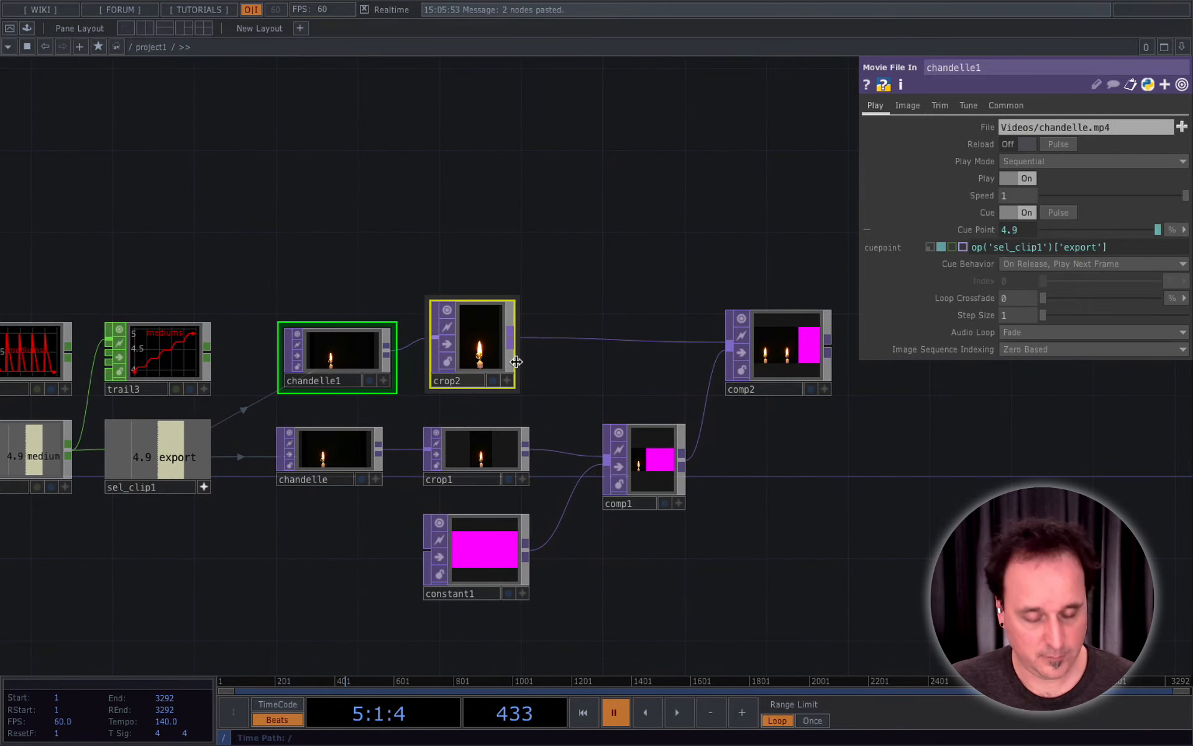
{"action": "key", "text": "ctrl+c"}
{"action": "key", "text": "ctrl+v"}
{"action": "left_click_drag", "start_coordinate": [464, 452], "coordinate": [473, 214]}
{"action": "left_click_drag", "start_coordinate": [665, 245], "coordinate": [468, 205]}
Duplicate comp2 to its upper right and replace the copy's inputs with crop3 and comp2.
{"action": "left_click", "coordinate": [599, 306]}
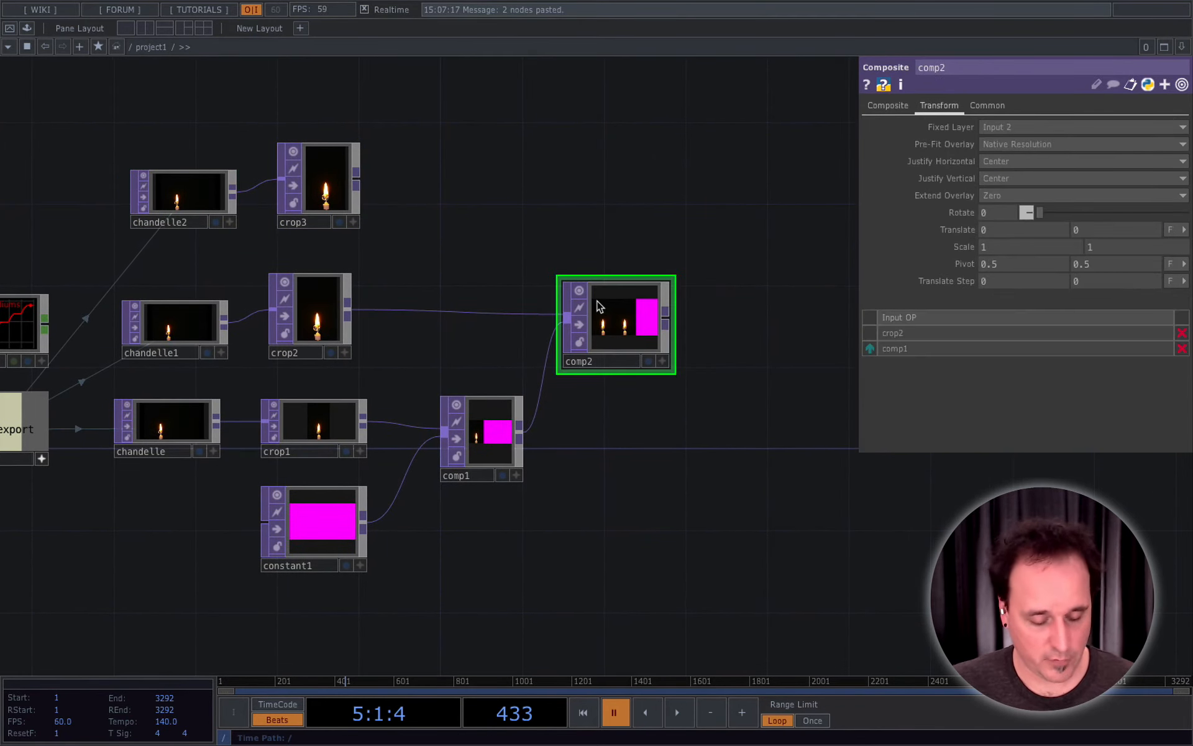
{"action": "key", "text": "ctrl+v"}
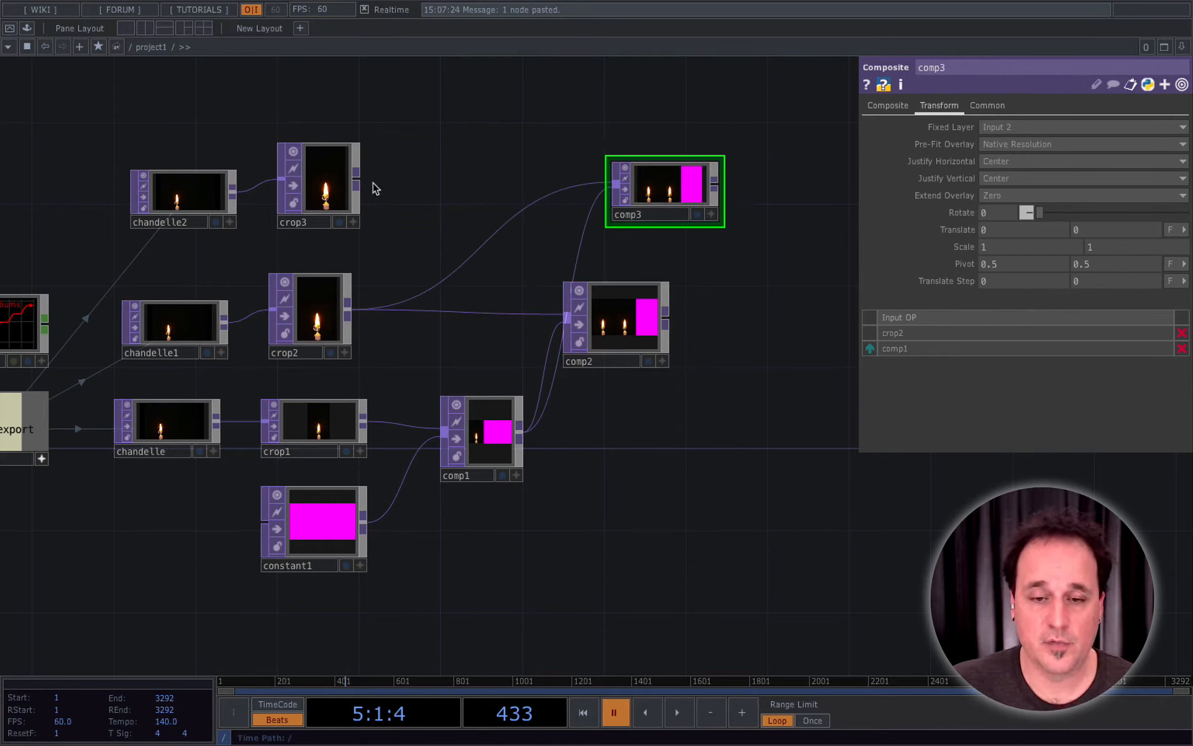
{"action": "left_click_drag", "start_coordinate": [356, 178], "coordinate": [485, 234]}
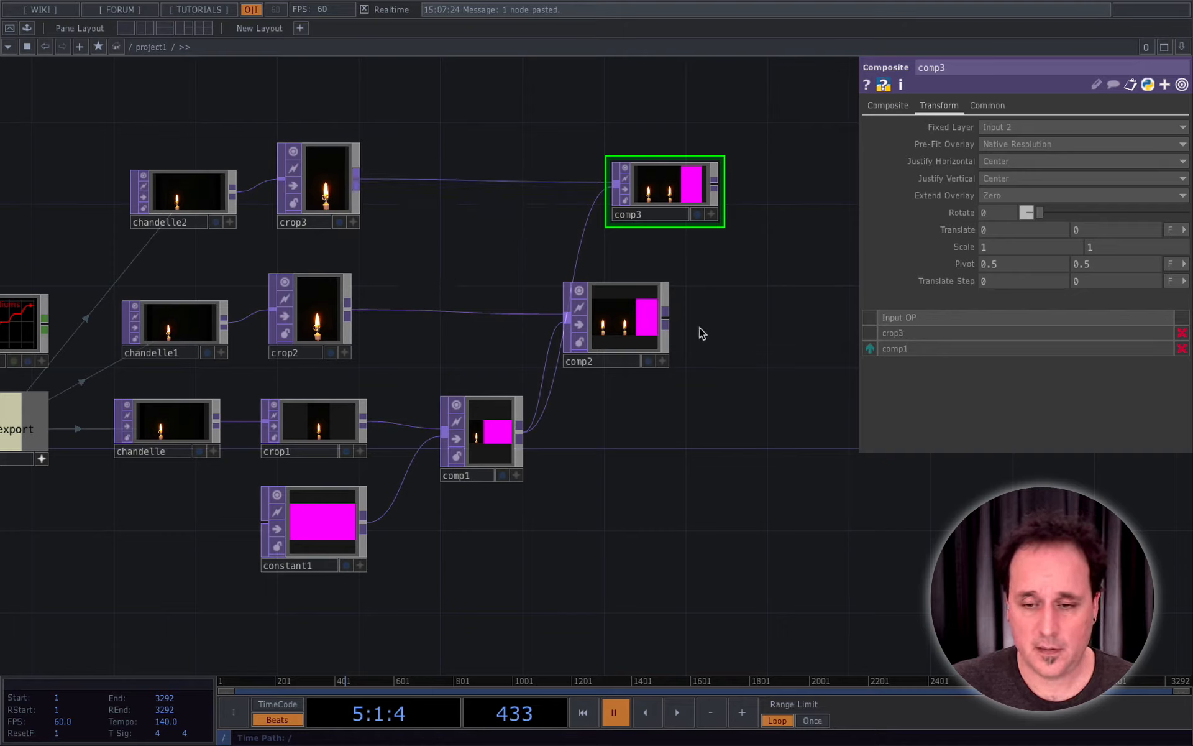
{"action": "left_click_drag", "start_coordinate": [666, 324], "coordinate": [771, 213]}
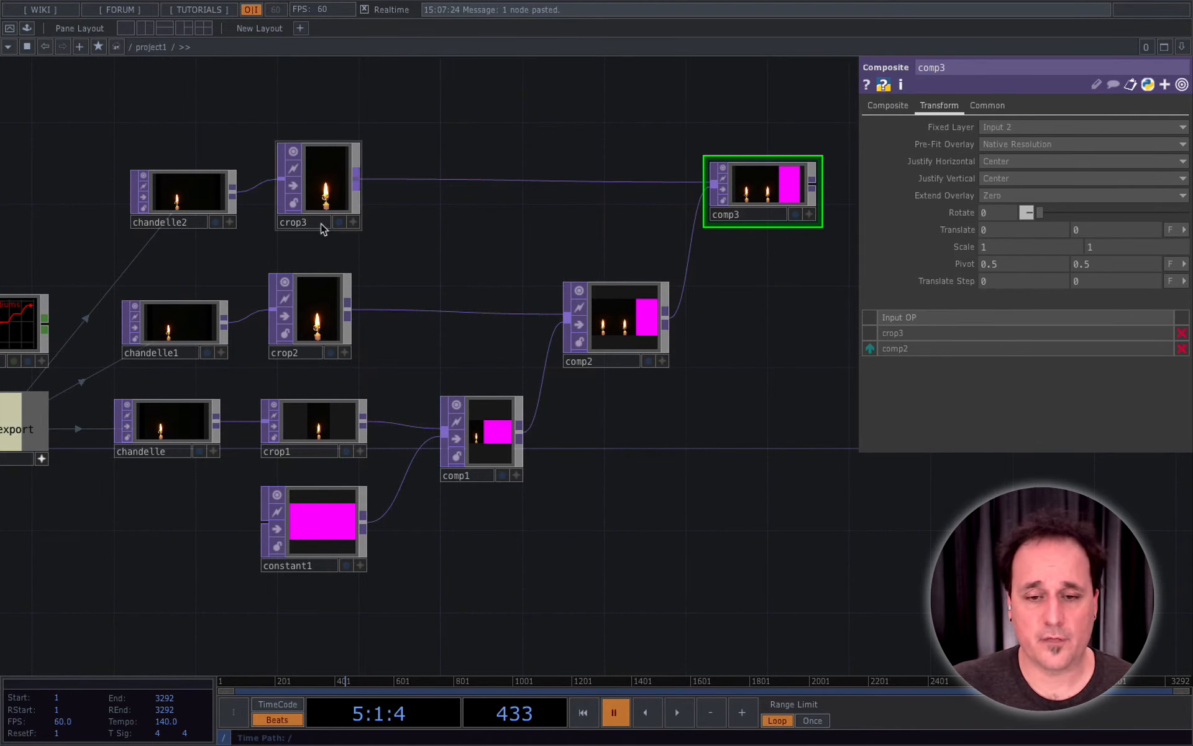
Set comp3's horizontal Translate to 0.34 and briefly preview its output in the network background.
{"action": "left_click_drag", "start_coordinate": [668, 321], "coordinate": [573, 325]}
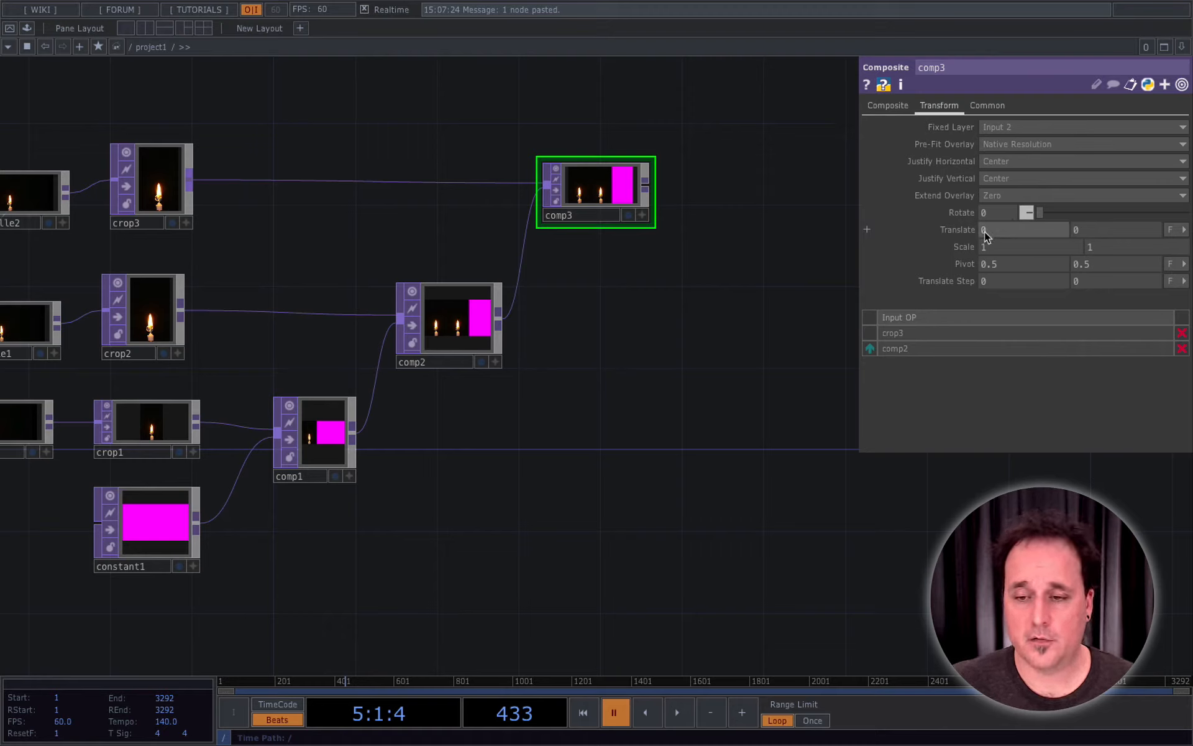
{"action": "middle_click_drag", "start_coordinate": [984, 231], "coordinate": [996, 201]}
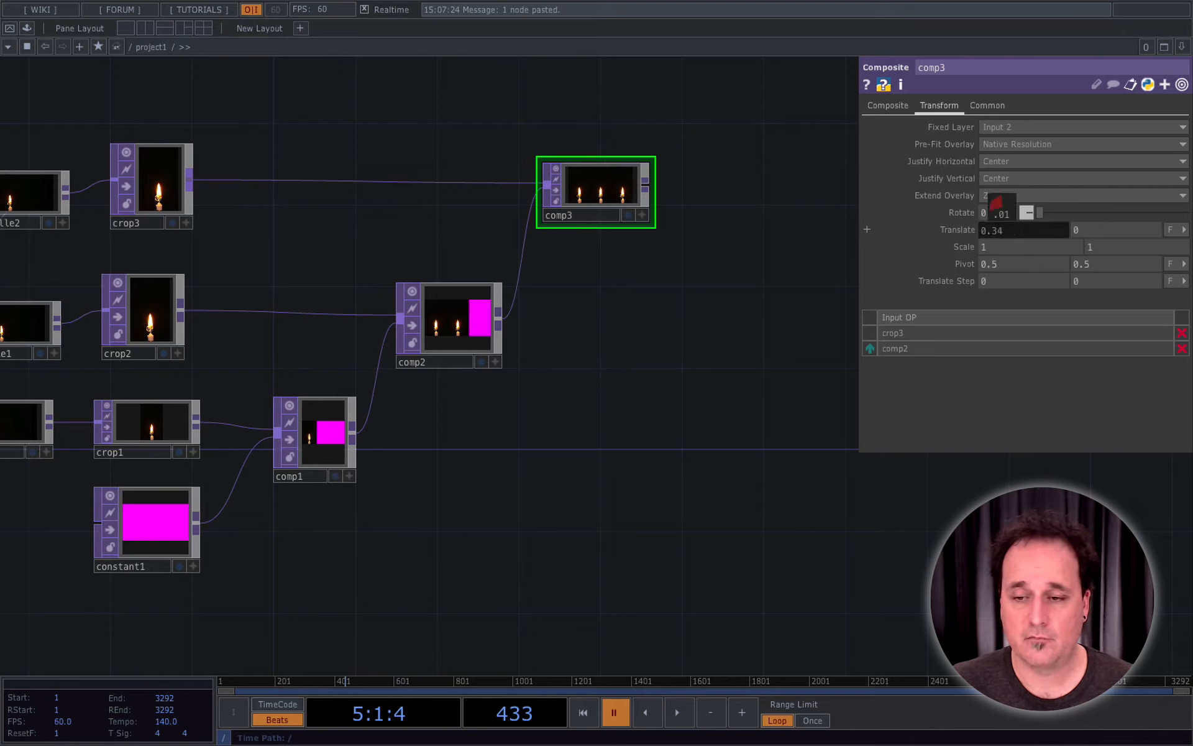
{"action": "middle_click_drag", "start_coordinate": [996, 202], "coordinate": [998, 205]}
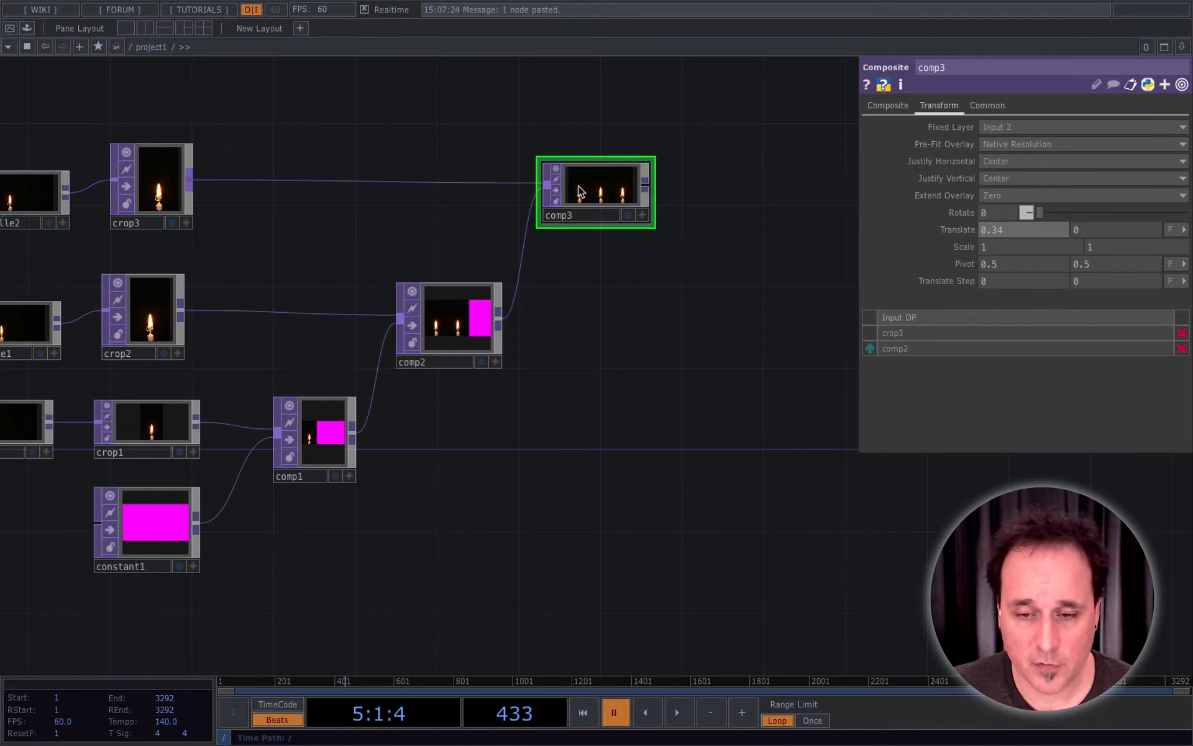
{"action": "left_click", "coordinate": [628, 216]}
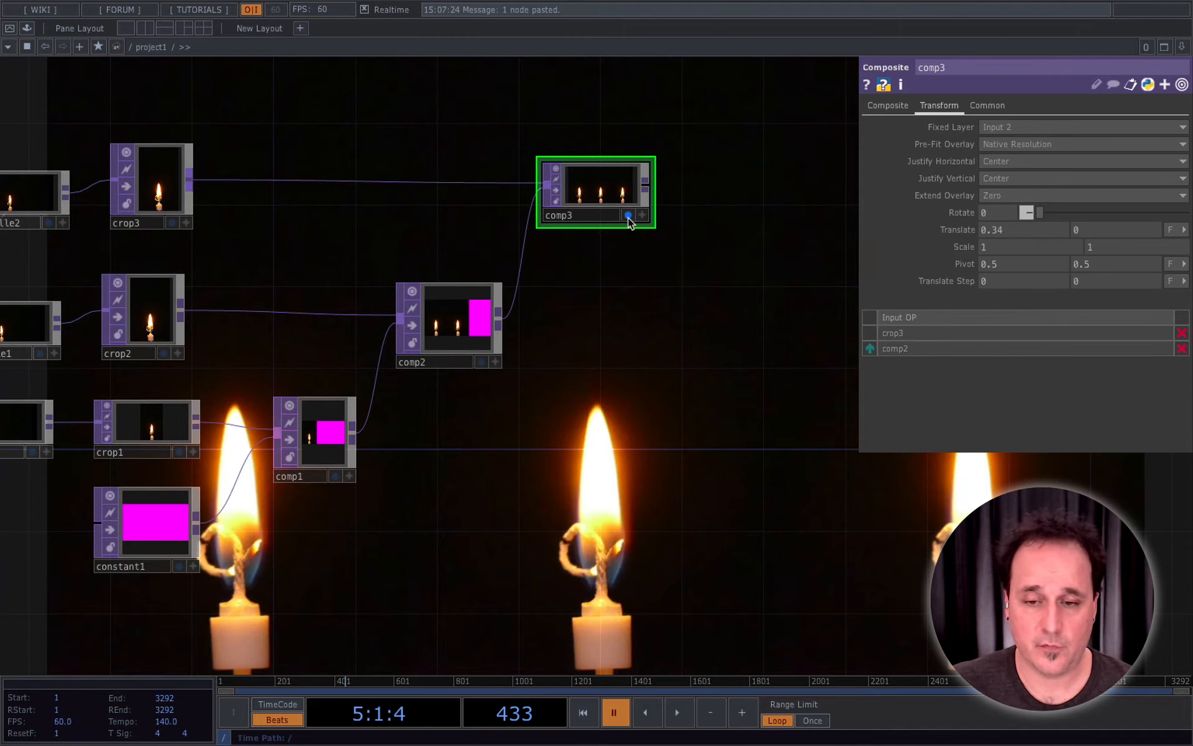
{"action": "left_click", "coordinate": [628, 216]}
Delete the three Trail CHOPs trail1, trail2 and trail3 above the mediums chain.
{"action": "scroll", "coordinate": [623, 330], "scroll_direction": "down", "scroll_amount": 3}
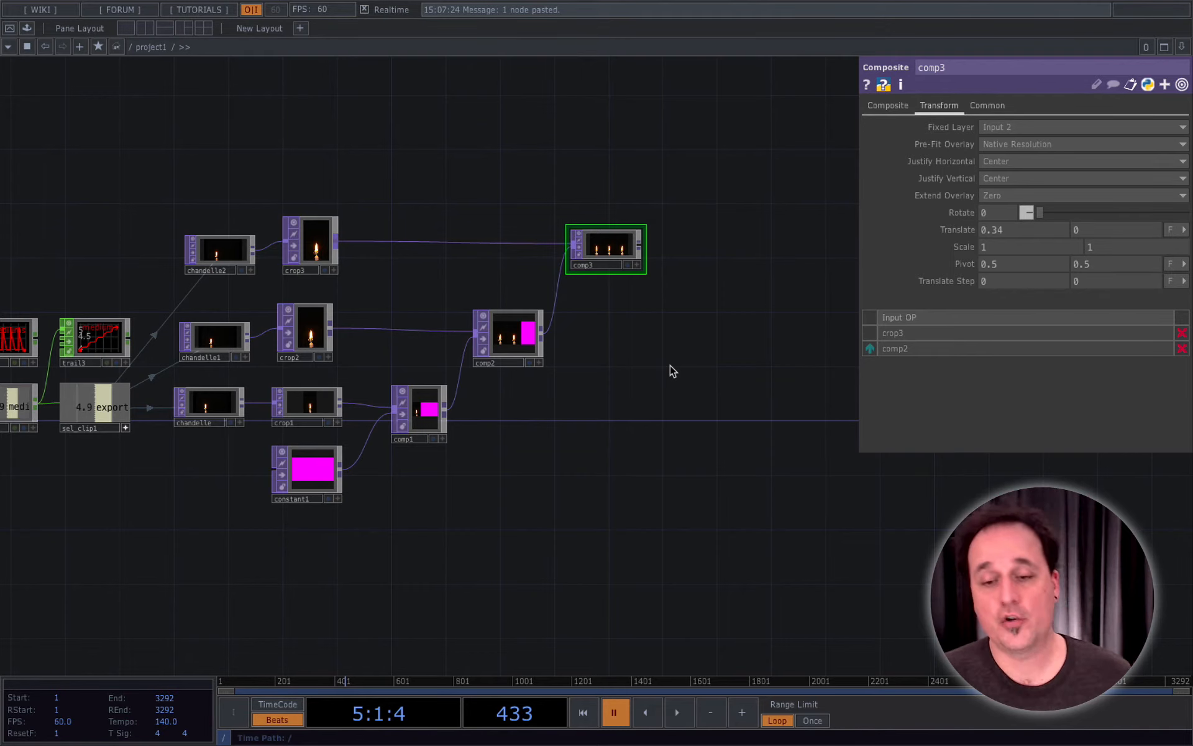
{"action": "left_click_drag", "start_coordinate": [670, 366], "coordinate": [788, 390]}
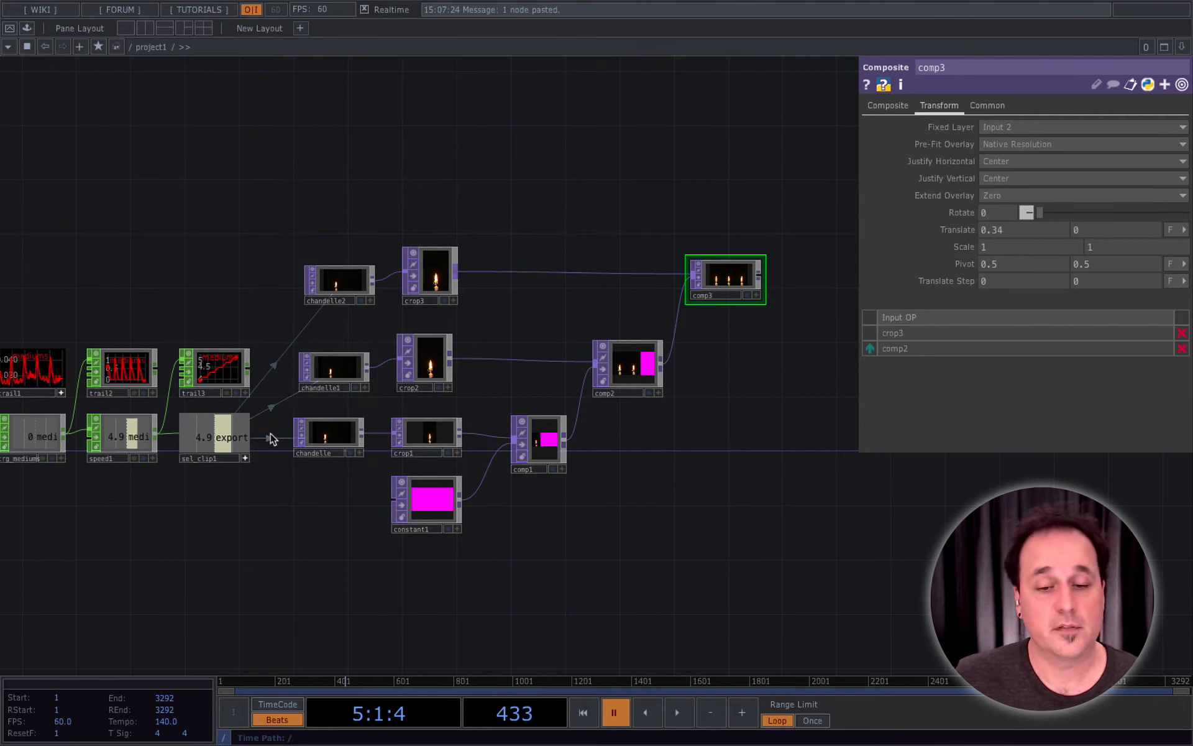
{"action": "scroll", "coordinate": [261, 524], "scroll_direction": "left", "scroll_amount": 5}
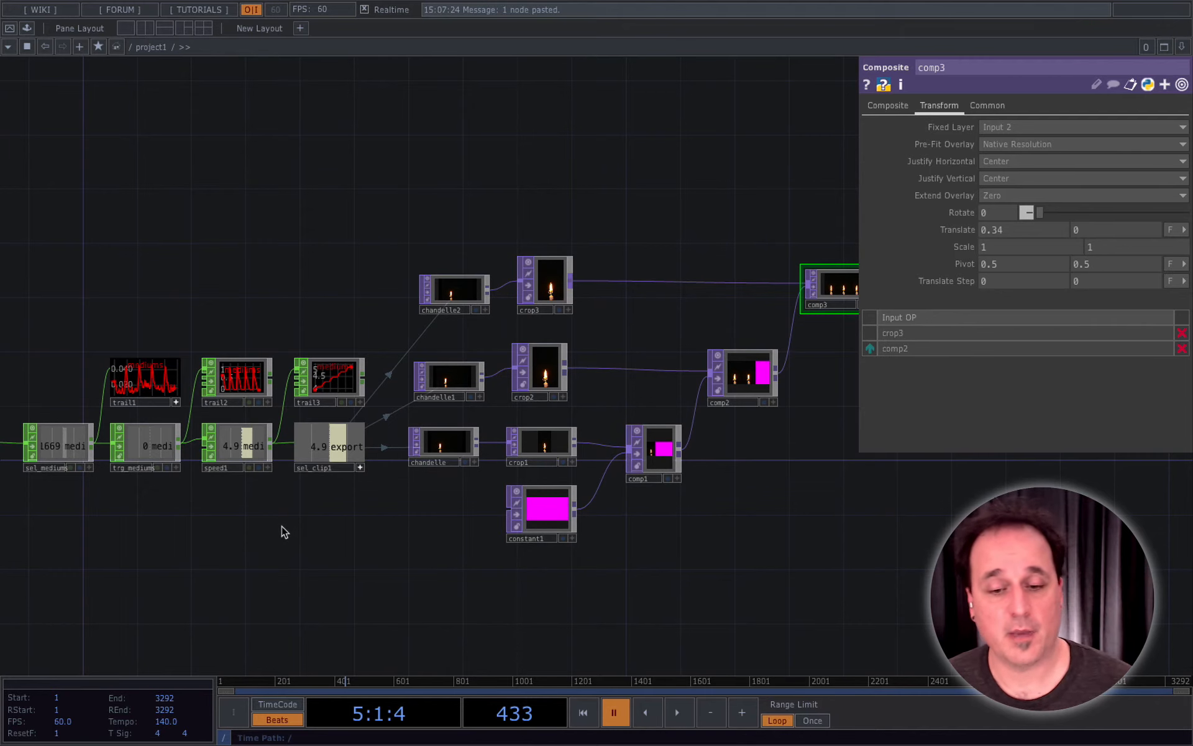
{"action": "left_click_drag", "start_coordinate": [311, 530], "coordinate": [418, 555]}
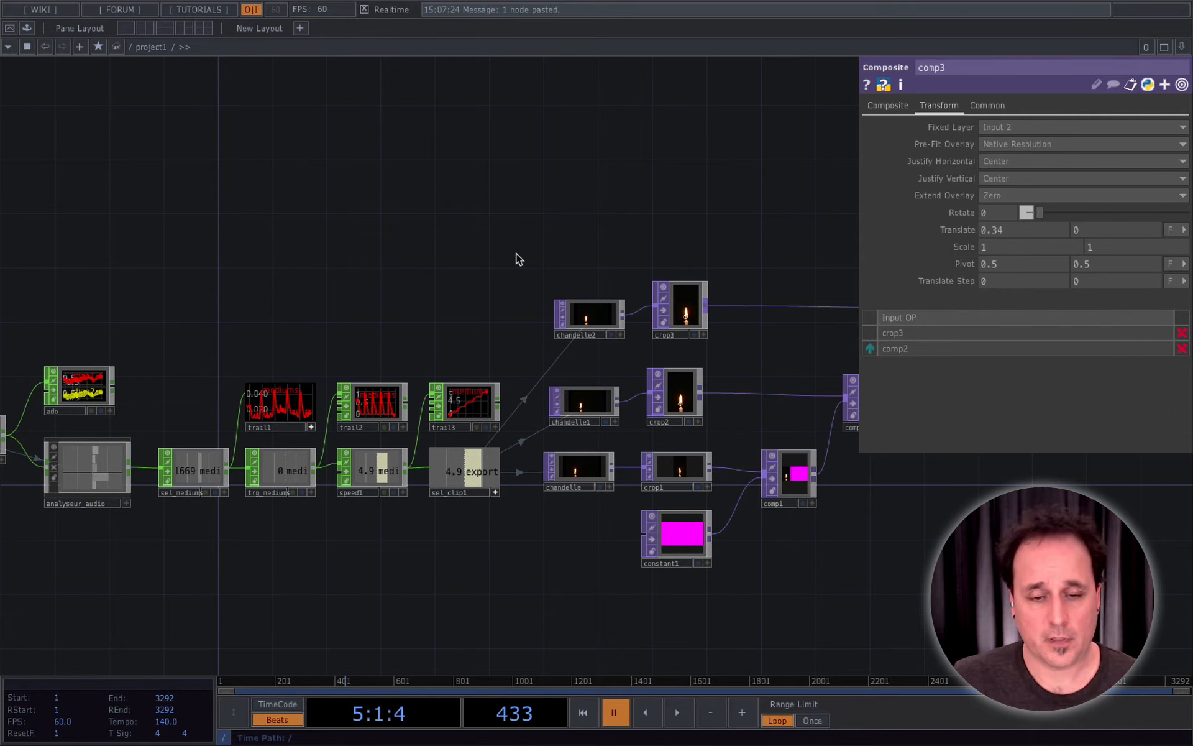
{"action": "left_click_drag", "start_coordinate": [408, 291], "coordinate": [418, 161]}
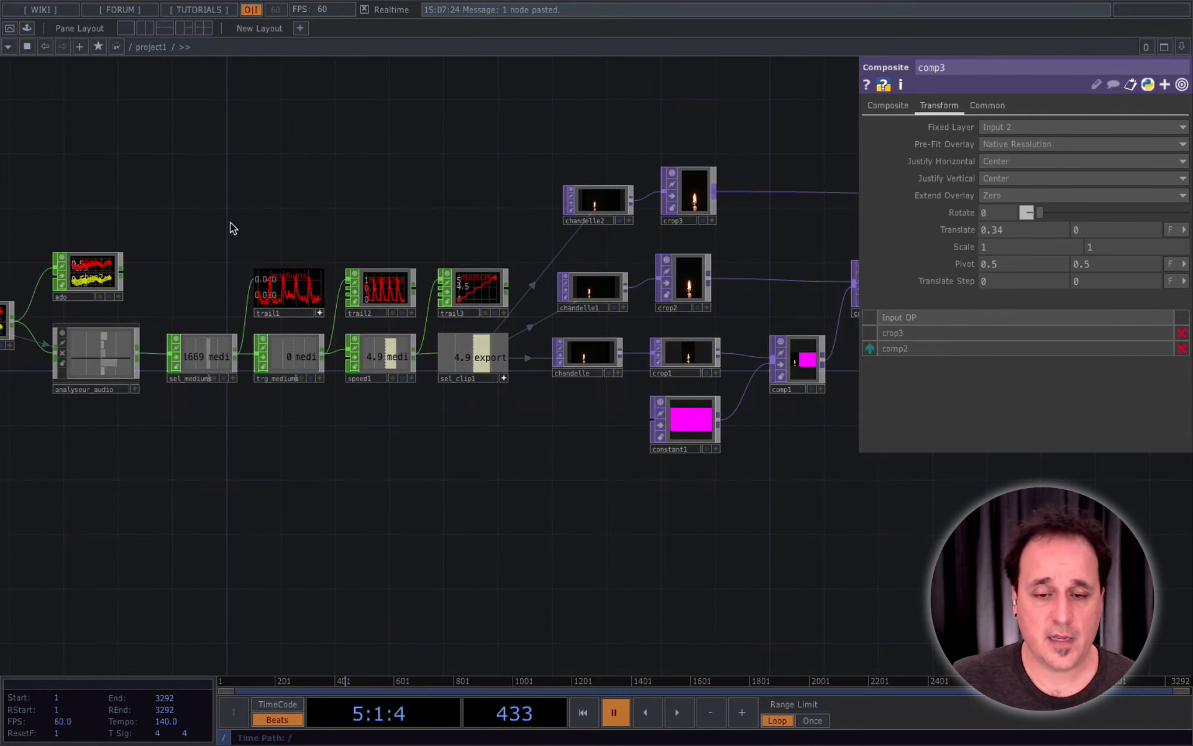
{"action": "right_click_drag", "start_coordinate": [229, 222], "coordinate": [486, 300]}
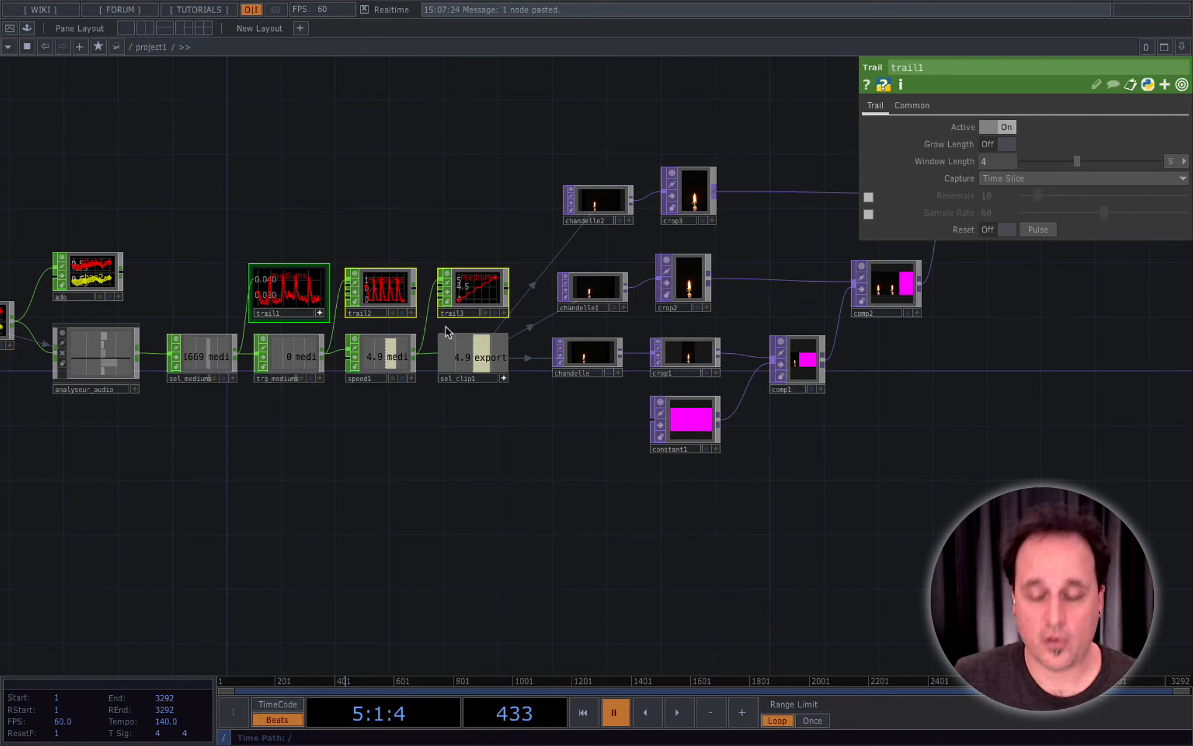
{"action": "key", "text": "Delete"}
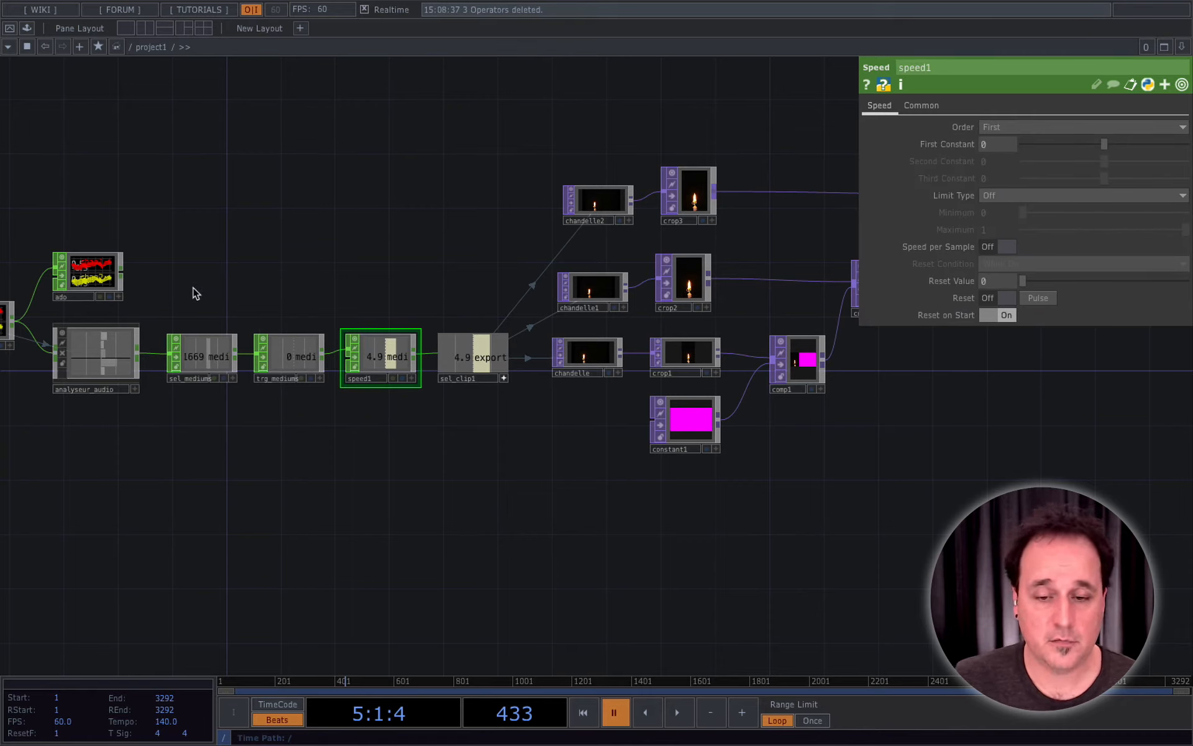
Duplicate the sel_mediums, trg_mediums, speed1 and sel_clip1 chain and place the copies directly above the originals.
{"action": "left_click_drag", "start_coordinate": [185, 293], "coordinate": [463, 380]}
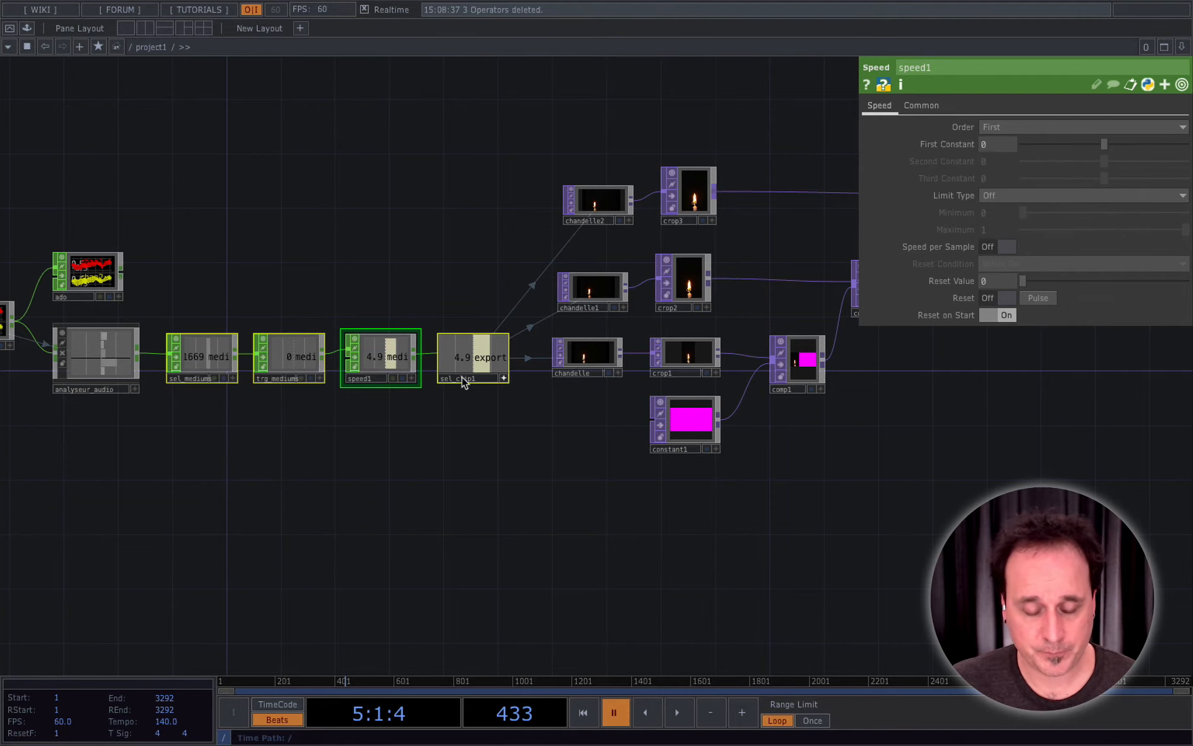
{"action": "key", "text": "ctrl+c"}
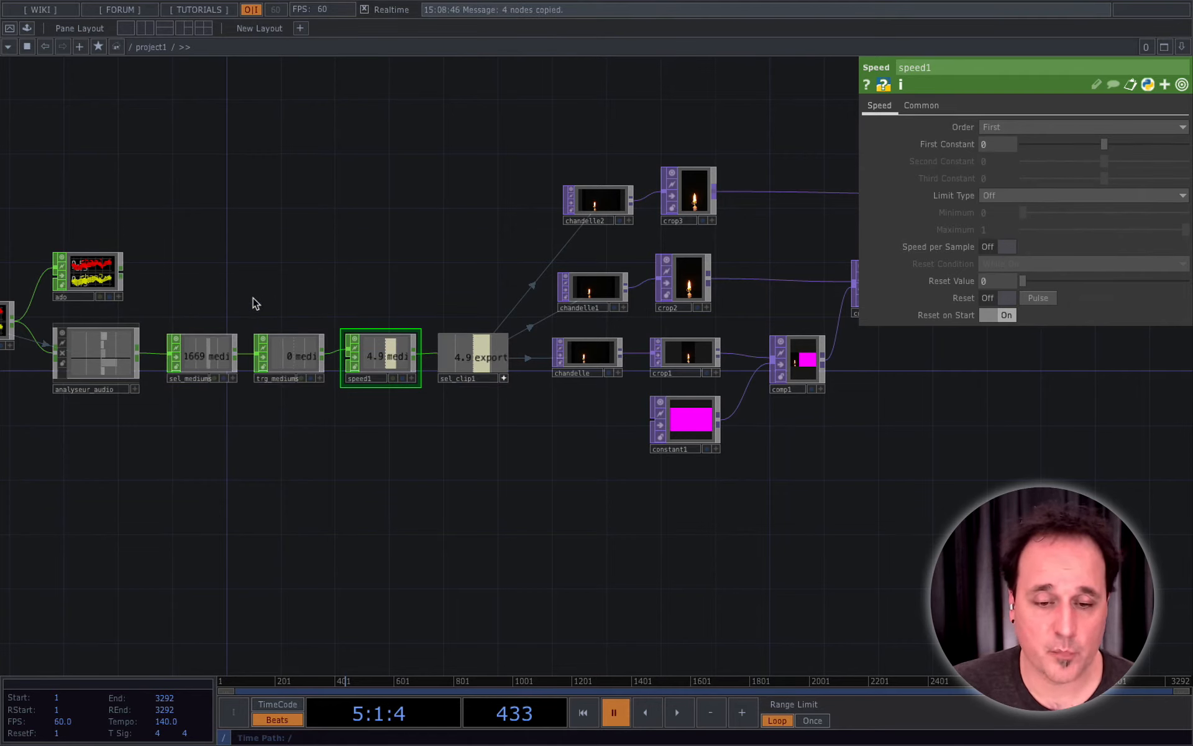
{"action": "key", "text": "ctrl+v"}
{"action": "left_click_drag", "start_coordinate": [297, 273], "coordinate": [202, 291]}
{"action": "scroll", "coordinate": [315, 458], "scroll_direction": "up", "scroll_amount": 5}
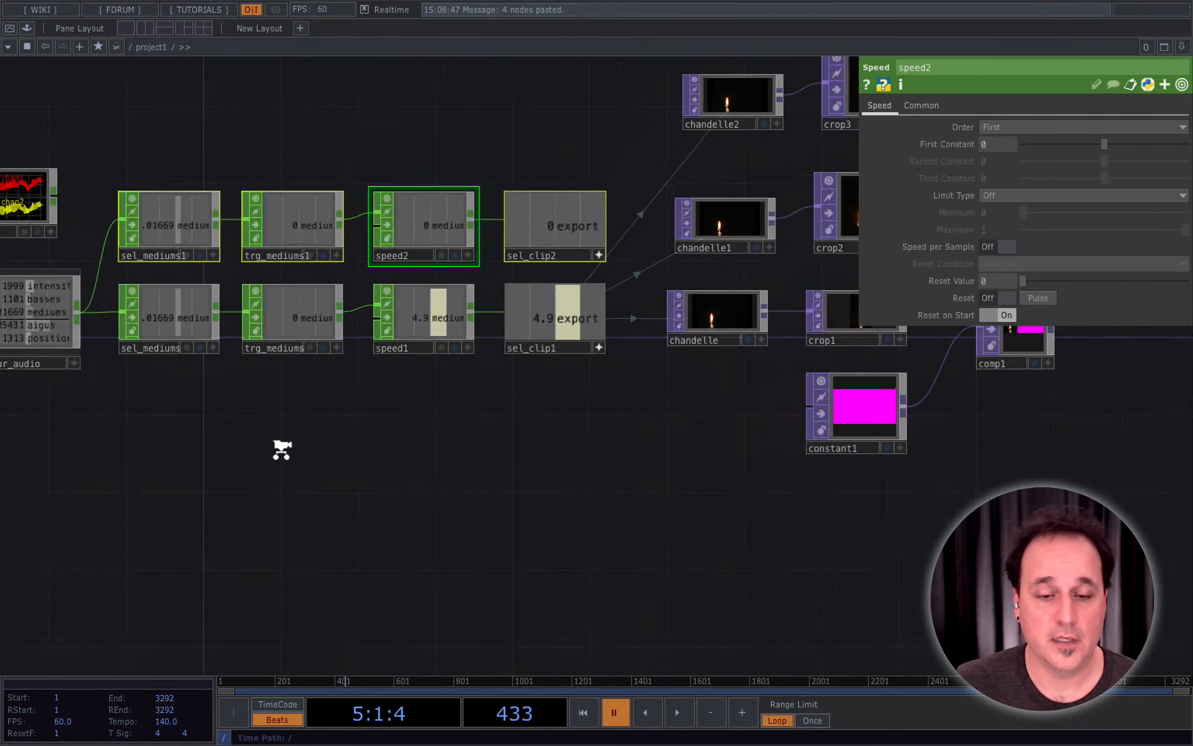
Rename the duplicated Select CHOP to sel_aigus and the duplicated Trigger CHOP to trg_aigus.
{"action": "left_click", "coordinate": [385, 338]}
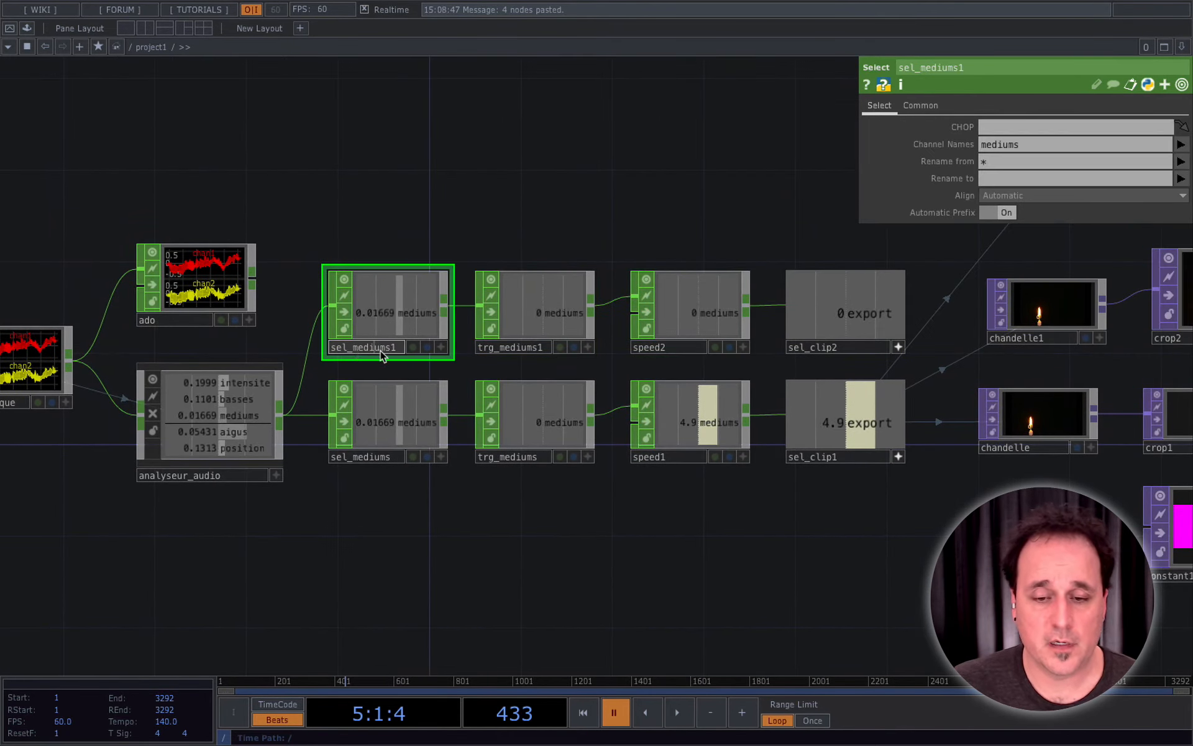
{"action": "left_click", "coordinate": [352, 347]}
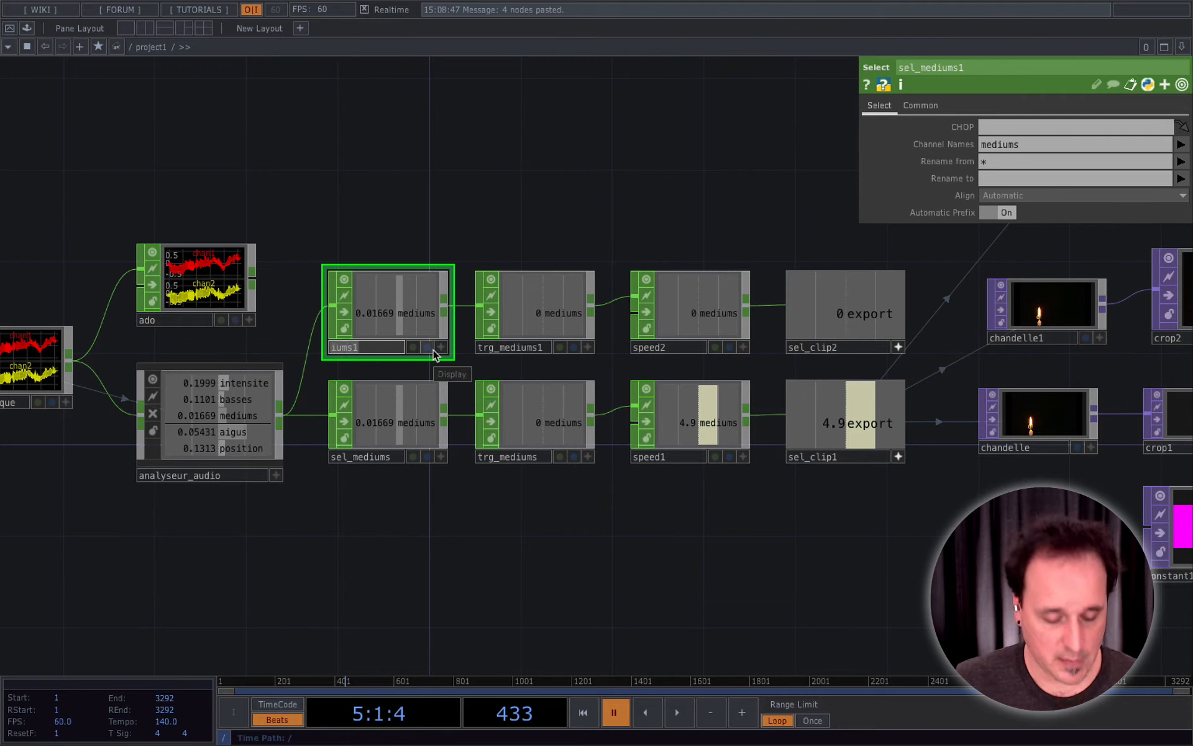
{"action": "type", "text": "sel_aig"}
{"action": "key", "text": "Return"}
{"action": "left_click", "coordinate": [546, 350]}
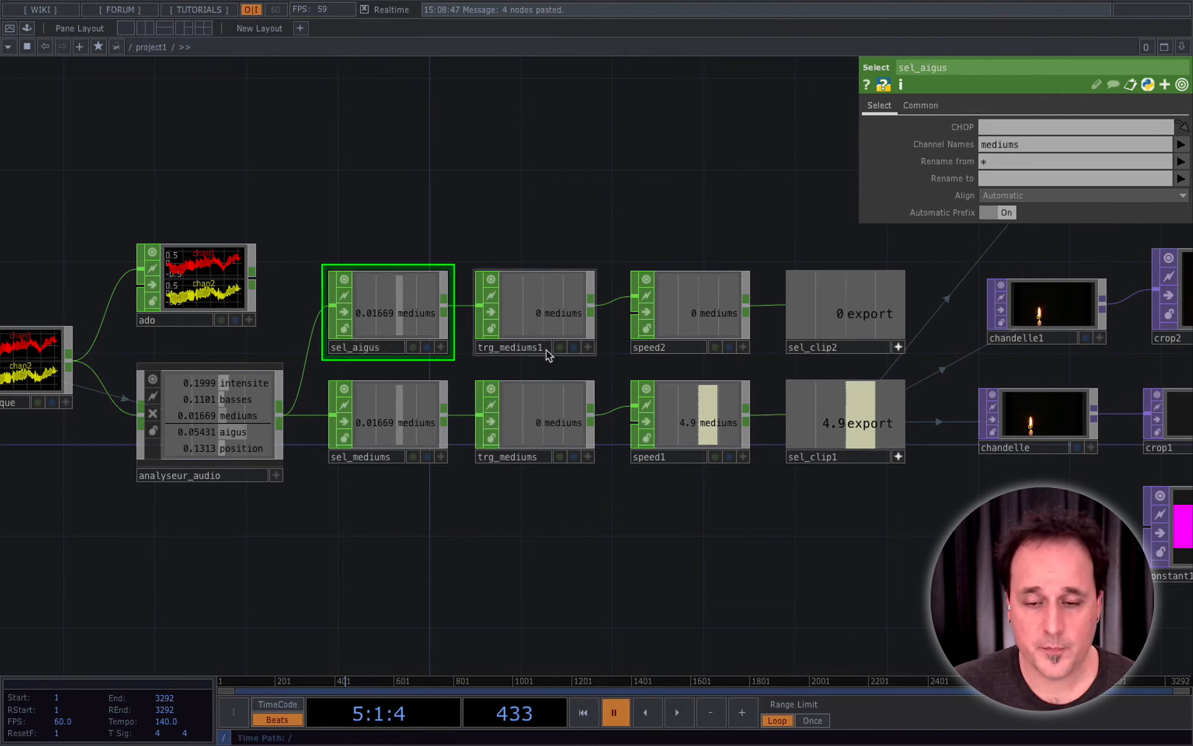
{"action": "left_click", "coordinate": [502, 349]}
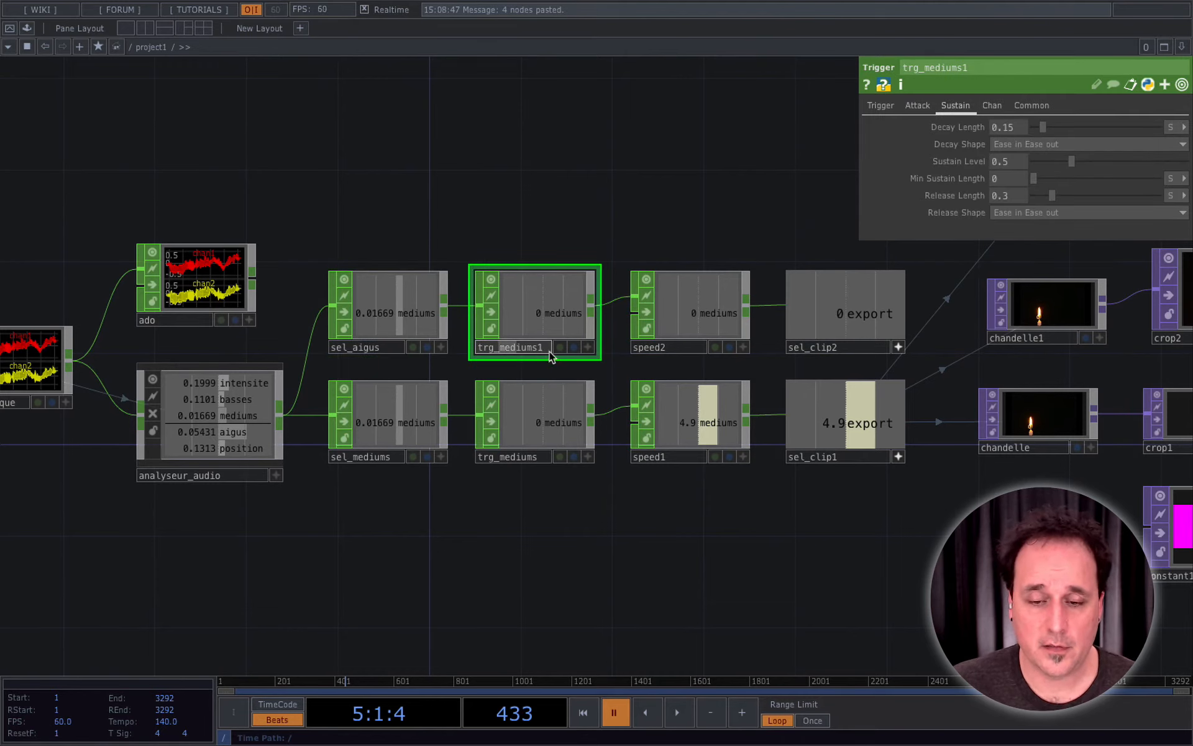
{"action": "type", "text": "trg_aigu"}
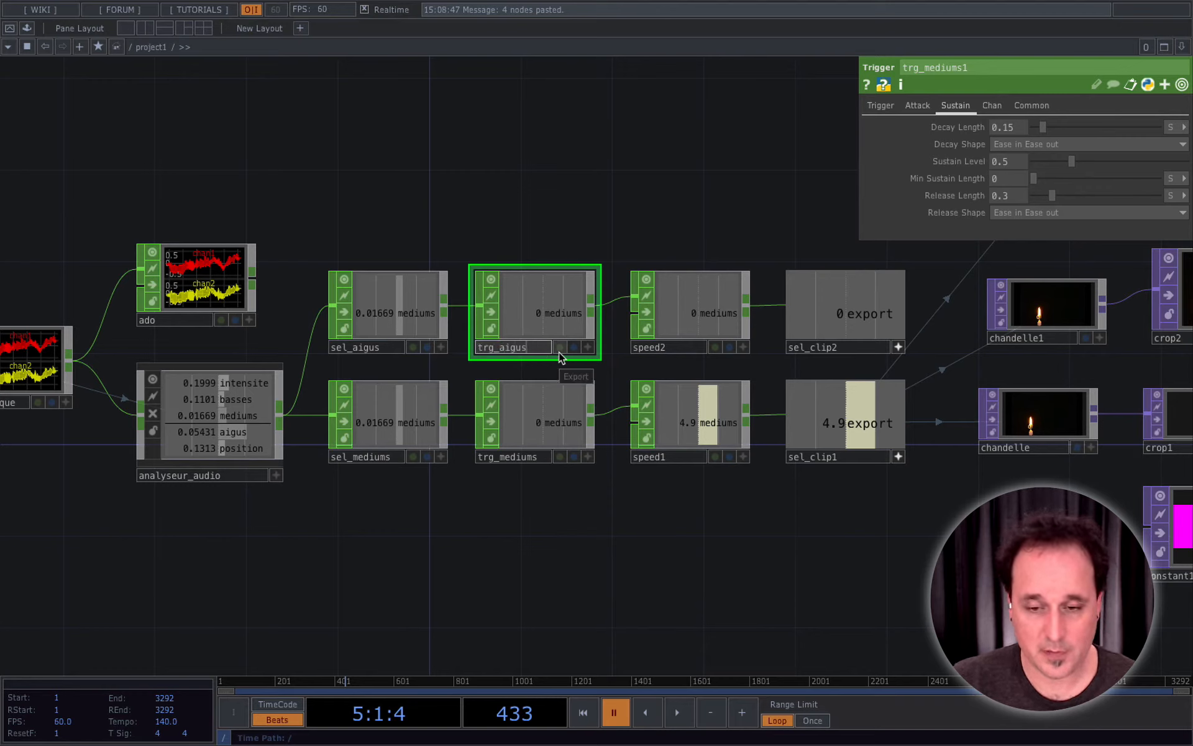
{"action": "type", "text": "s"}
{"action": "key", "text": "Return"}
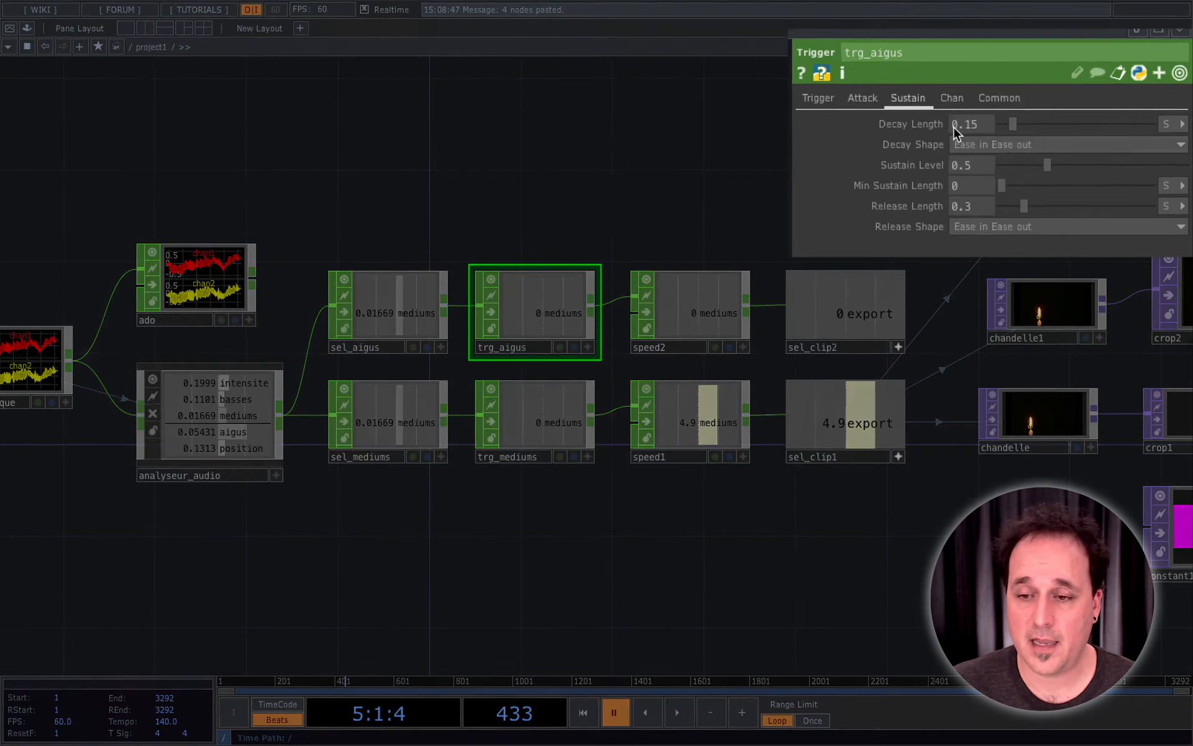
Set the Trigger Threshold of trg_aigus to 0.03.
{"action": "left_click", "coordinate": [717, 93]}
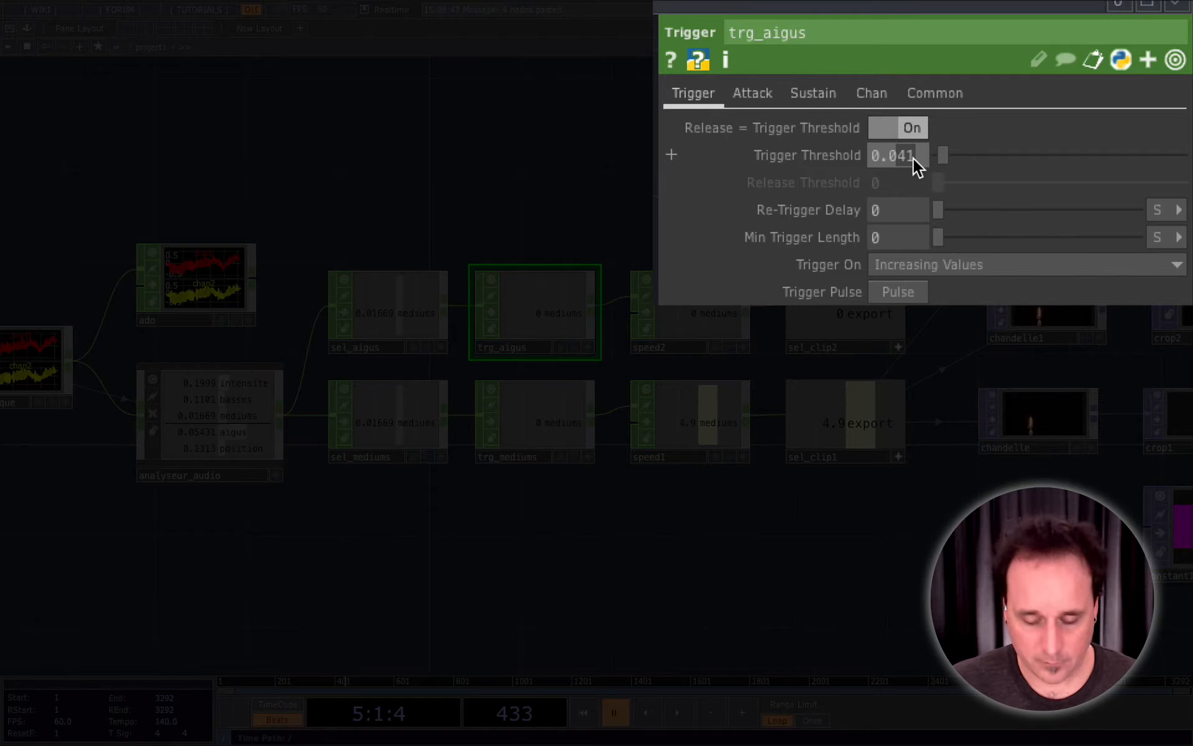
{"action": "type", "text": "3"}
{"action": "key", "text": "Return"}
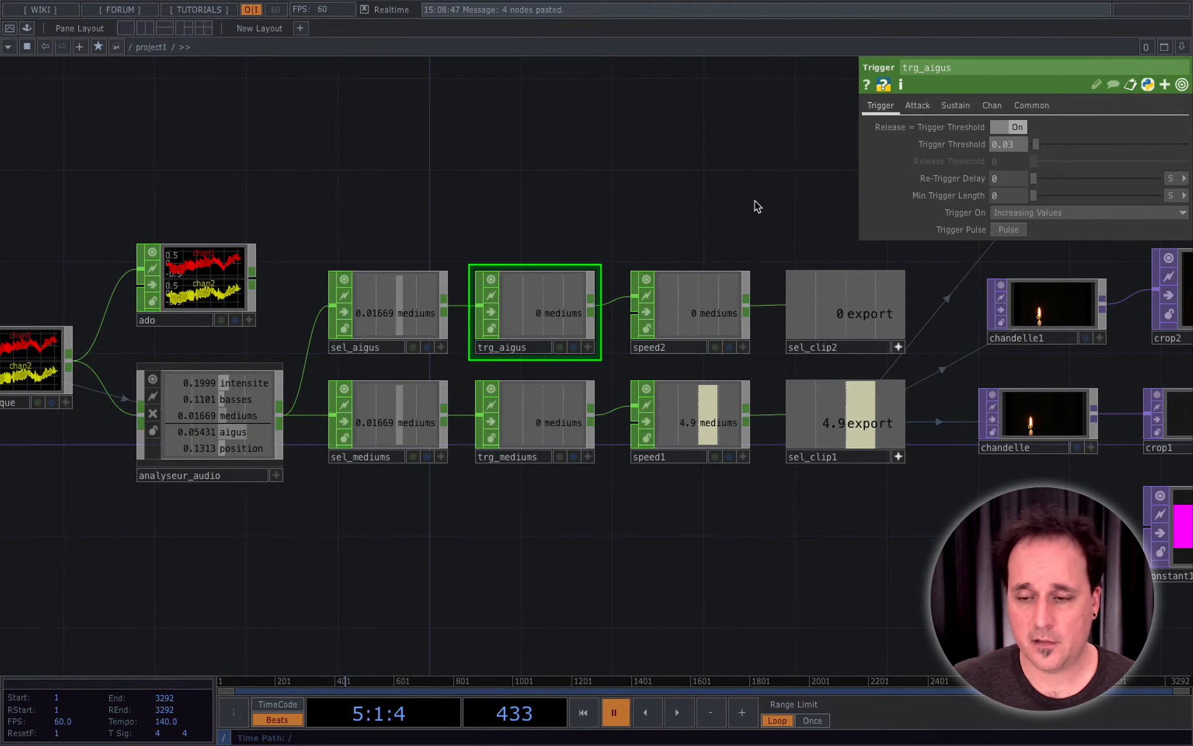
Display comp3's output in the network background and return to the duplicated control chains.
{"action": "scroll", "coordinate": [757, 206], "scroll_direction": "right", "scroll_amount": 10}
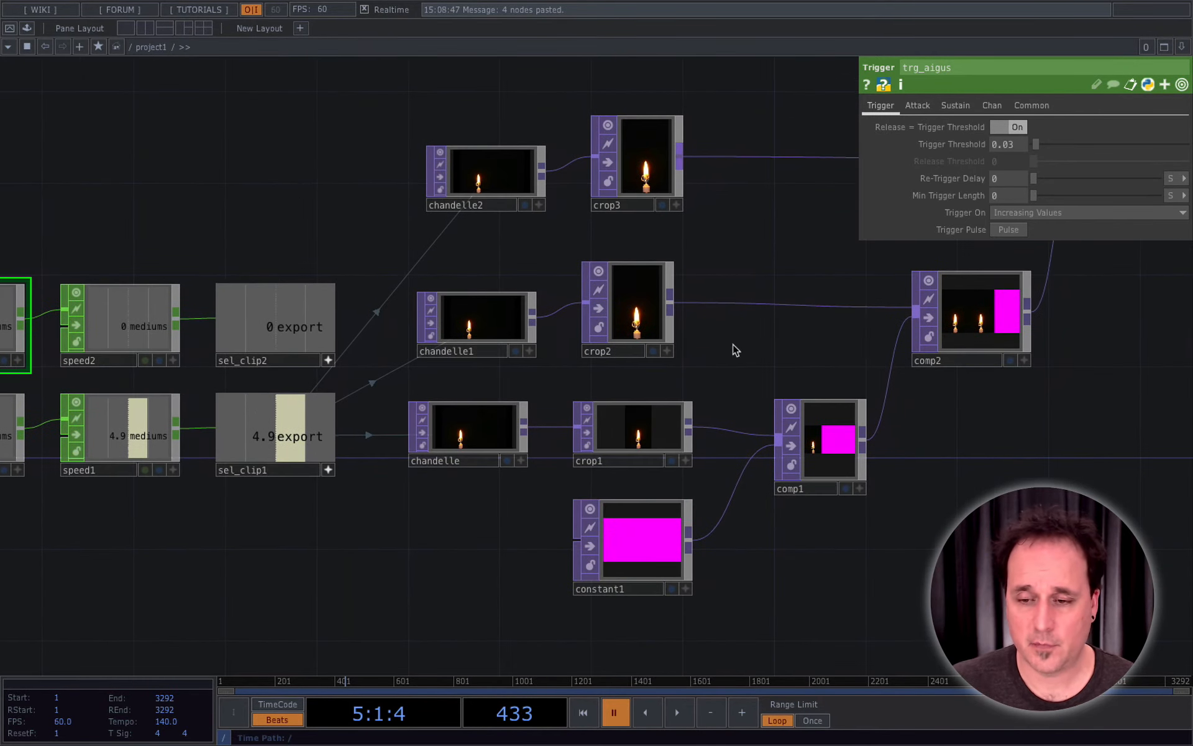
{"action": "scroll", "coordinate": [797, 487], "scroll_direction": "right", "scroll_amount": 10}
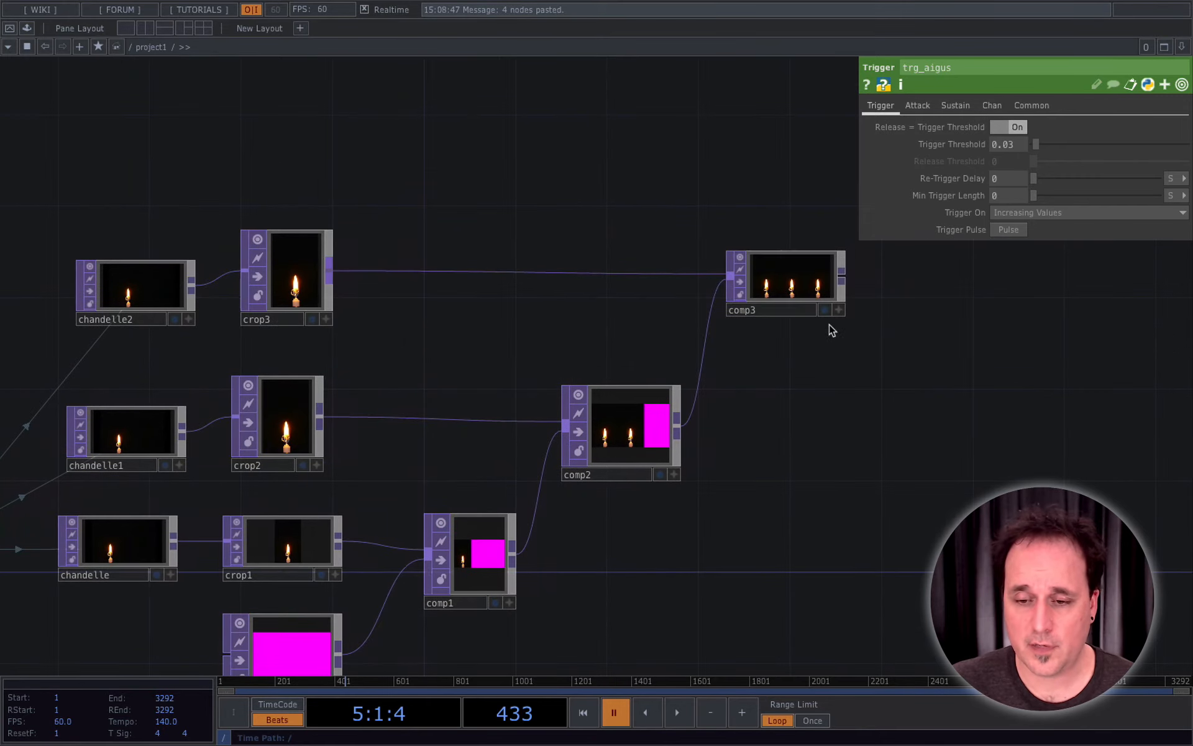
{"action": "left_click", "coordinate": [824, 310]}
{"action": "scroll", "coordinate": [599, 197], "scroll_direction": "left", "scroll_amount": 10}
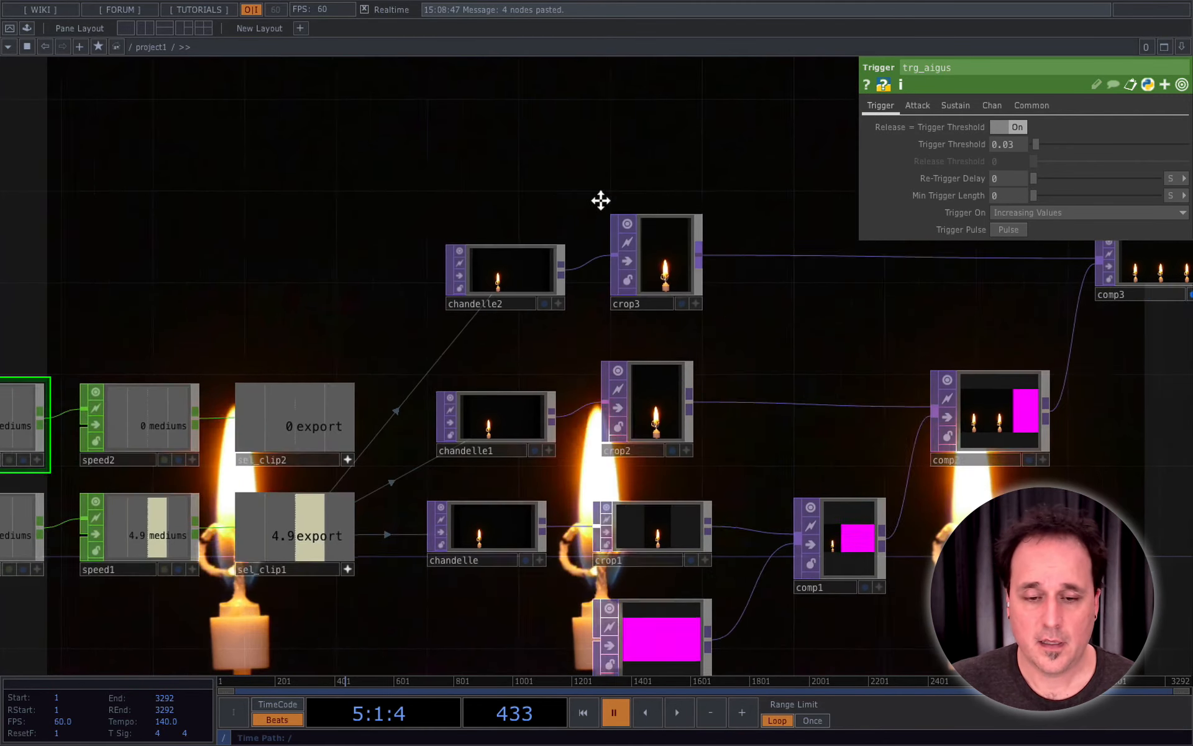
{"action": "scroll", "coordinate": [325, 69], "scroll_direction": "left", "scroll_amount": 5}
{"action": "scroll", "coordinate": [325, 69], "scroll_direction": "down", "scroll_amount": 10}
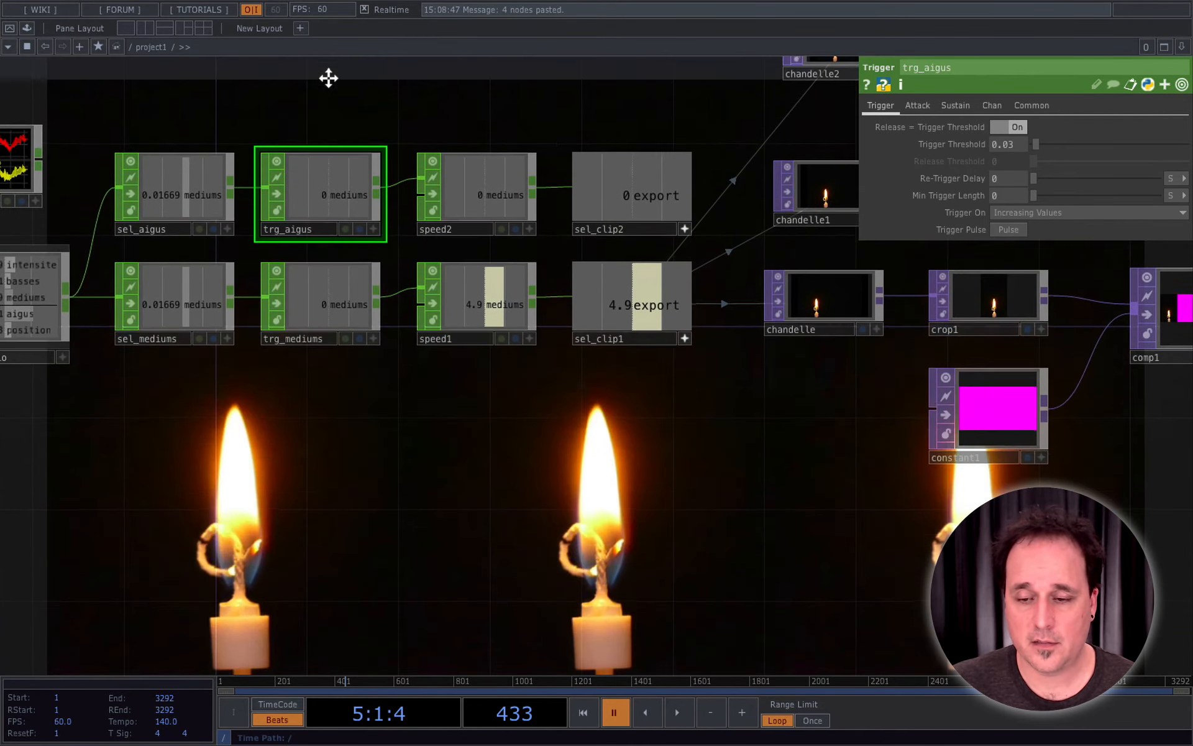
Play the timeline from frame 1 to check the candles' reaction to the audio, and pause playback.
{"action": "left_click", "coordinate": [583, 713]}
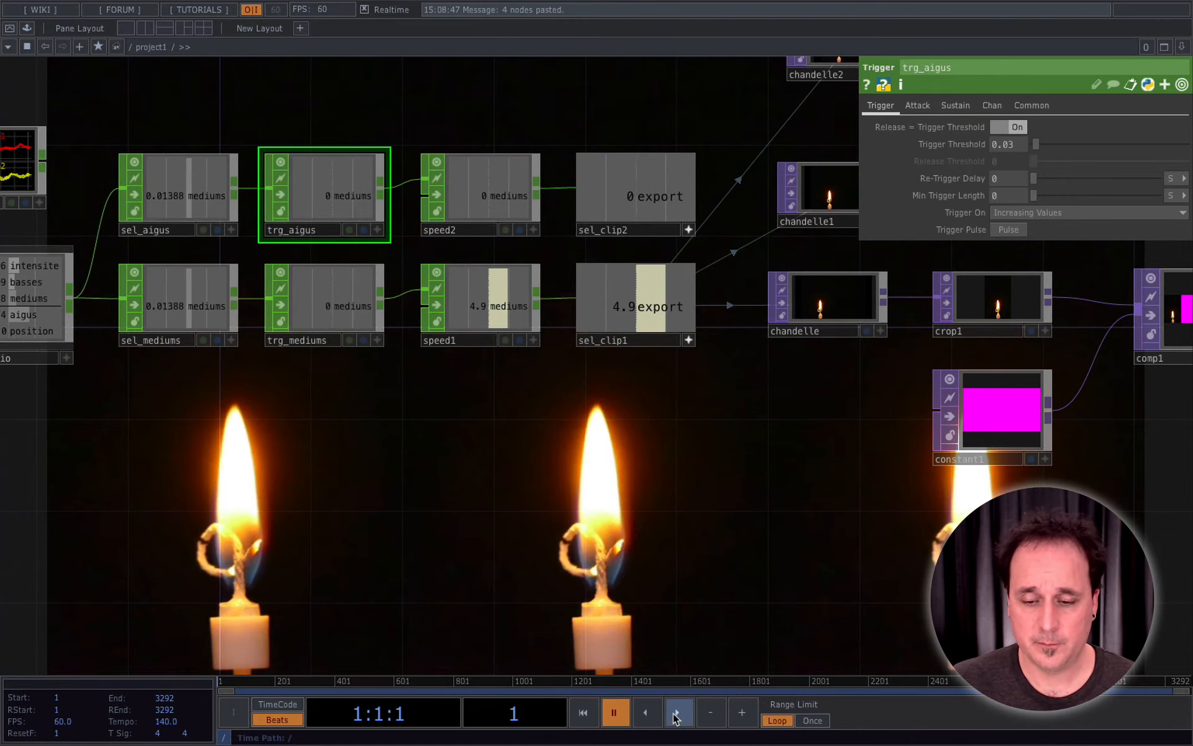
{"action": "left_click", "coordinate": [676, 712]}
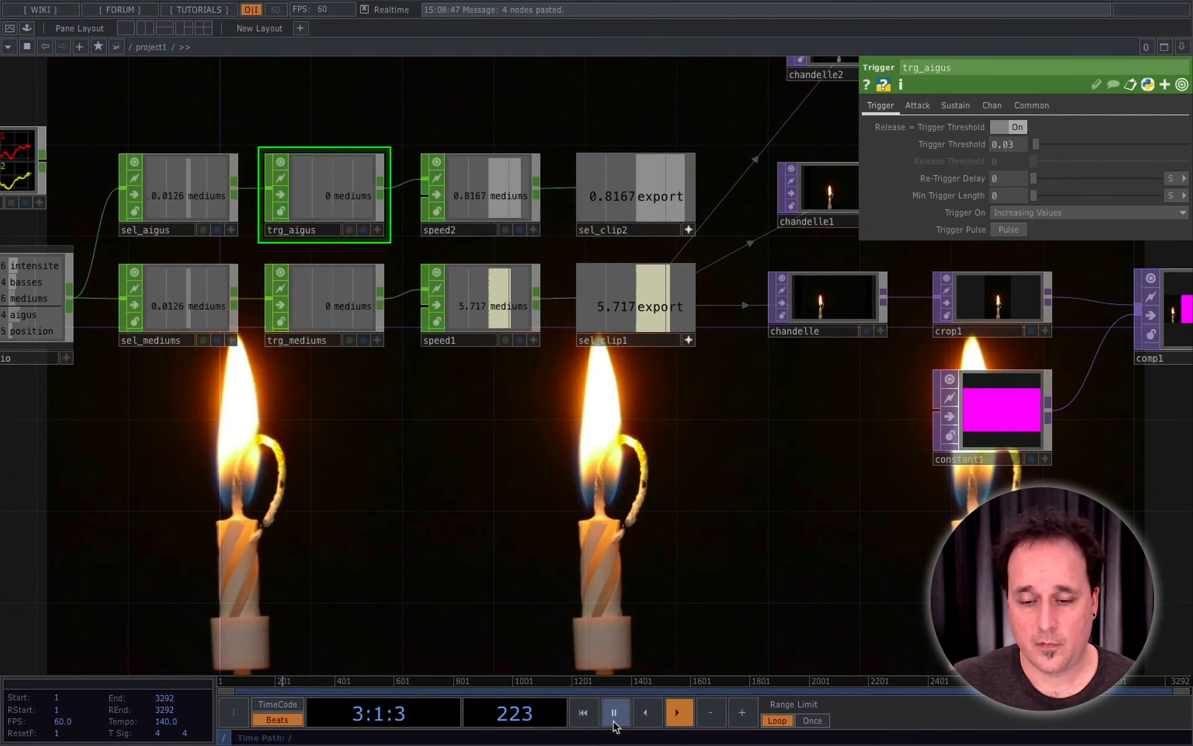
{"action": "key", "text": "space"}
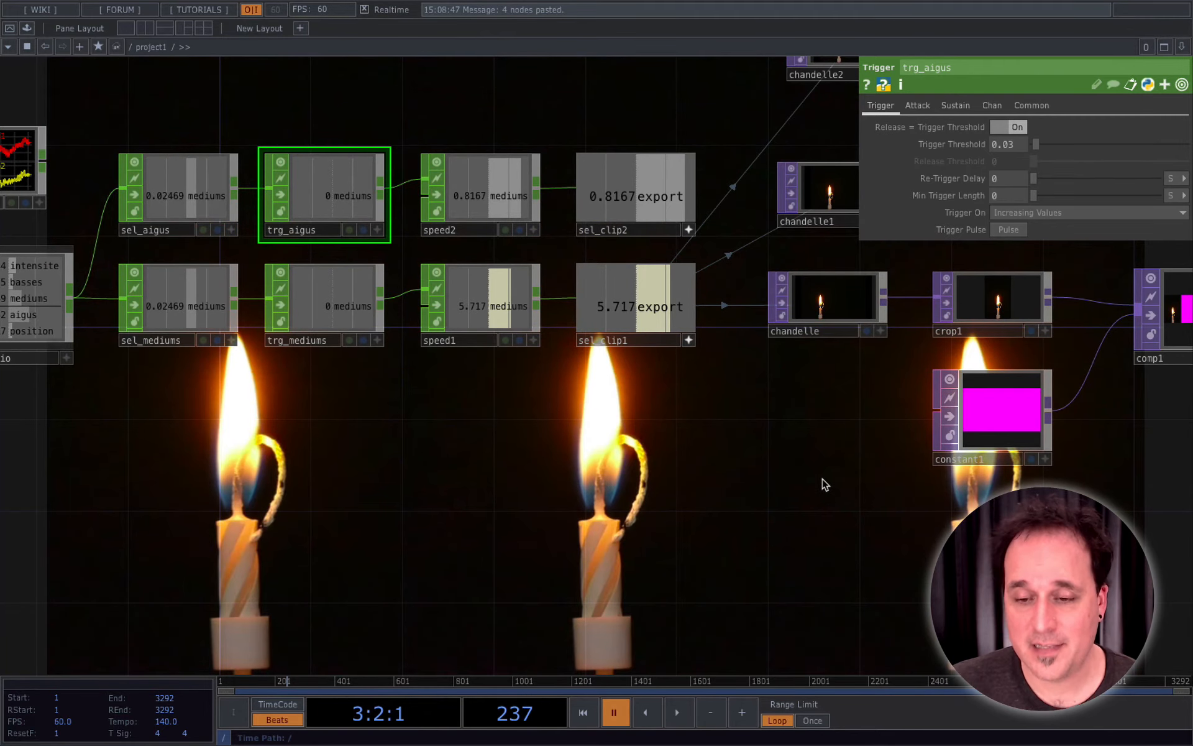
Reference sel_clip2's export channel in chandelle1's Cue Point as a CHOP Reference, and reset chandelle2's Cue Point to 0.
{"action": "scroll", "coordinate": [823, 482], "scroll_direction": "up", "scroll_amount": 2}
{"action": "scroll", "coordinate": [823, 482], "scroll_direction": "down", "scroll_amount": 4}
{"action": "left_click_drag", "start_coordinate": [823, 482], "coordinate": [640, 615]}
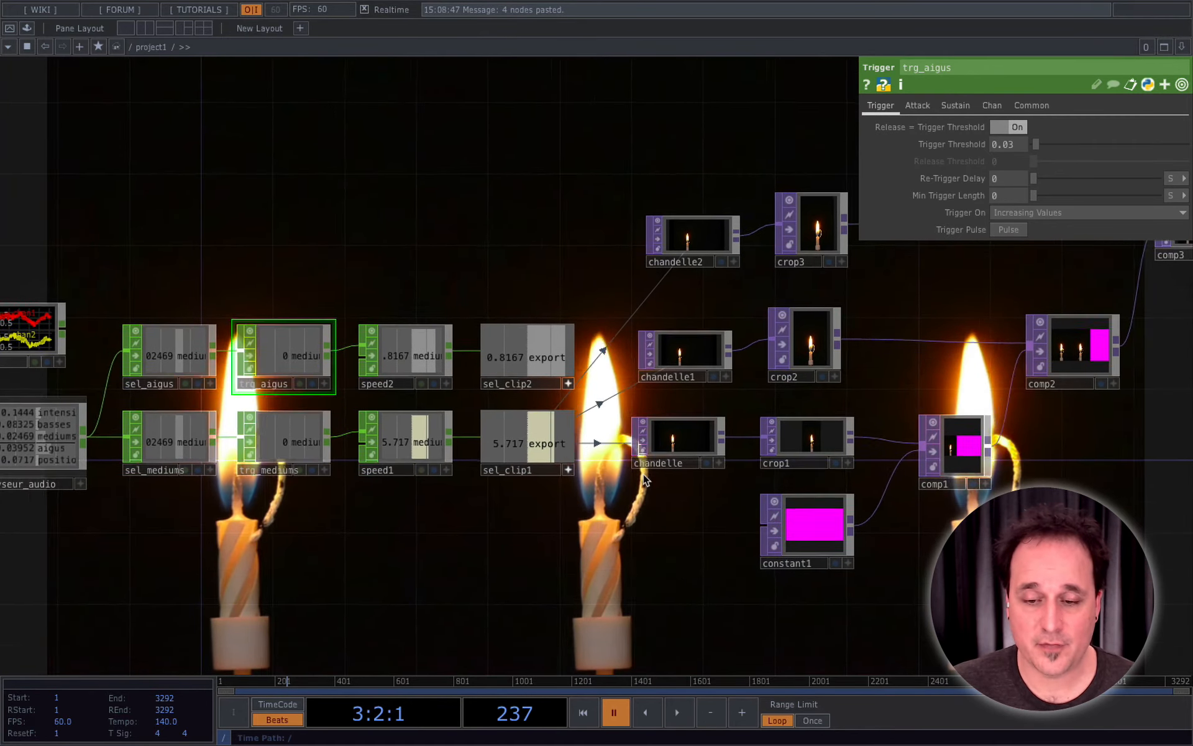
{"action": "left_click_drag", "start_coordinate": [506, 560], "coordinate": [249, 568]}
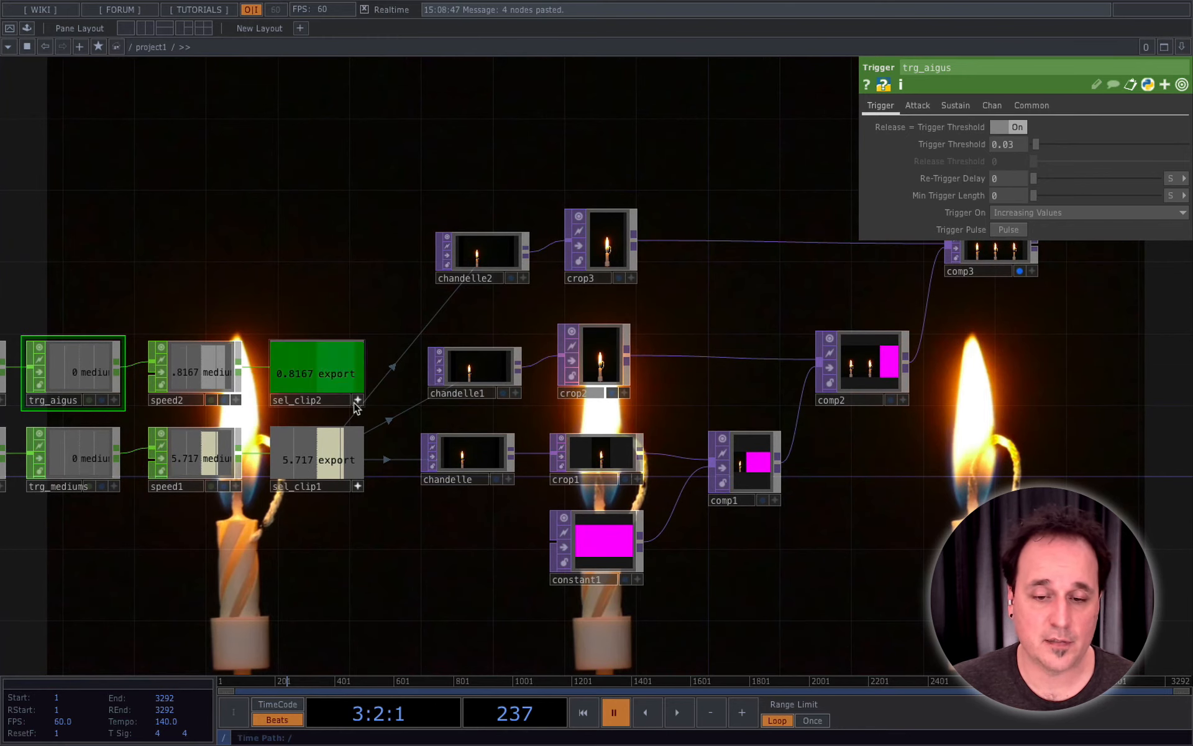
{"action": "left_click", "coordinate": [481, 377]}
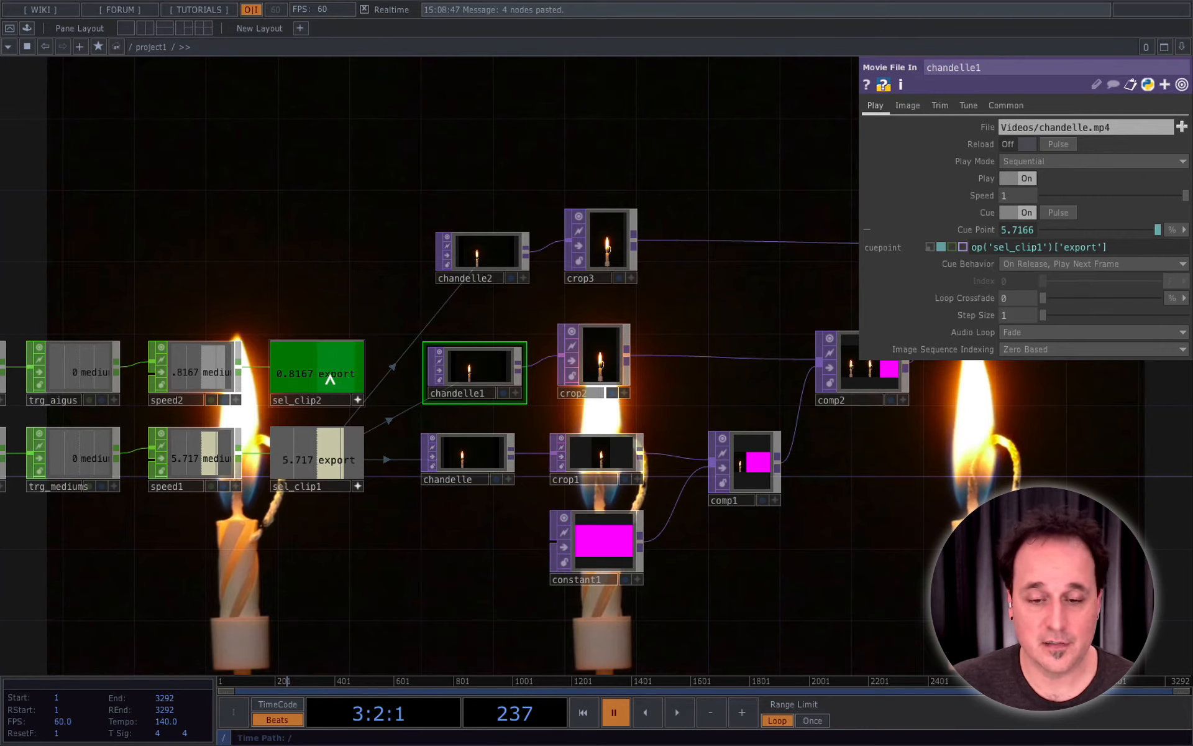
{"action": "left_click_drag", "start_coordinate": [327, 377], "coordinate": [1039, 229]}
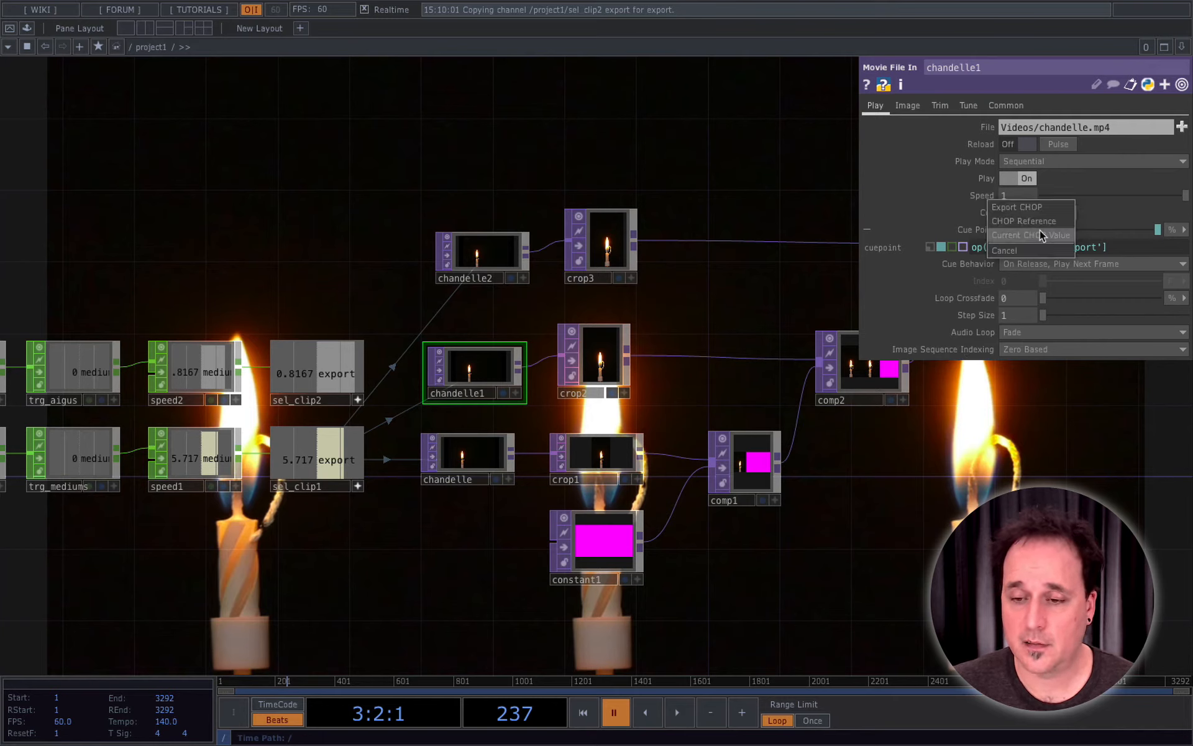
{"action": "left_click", "coordinate": [1038, 224]}
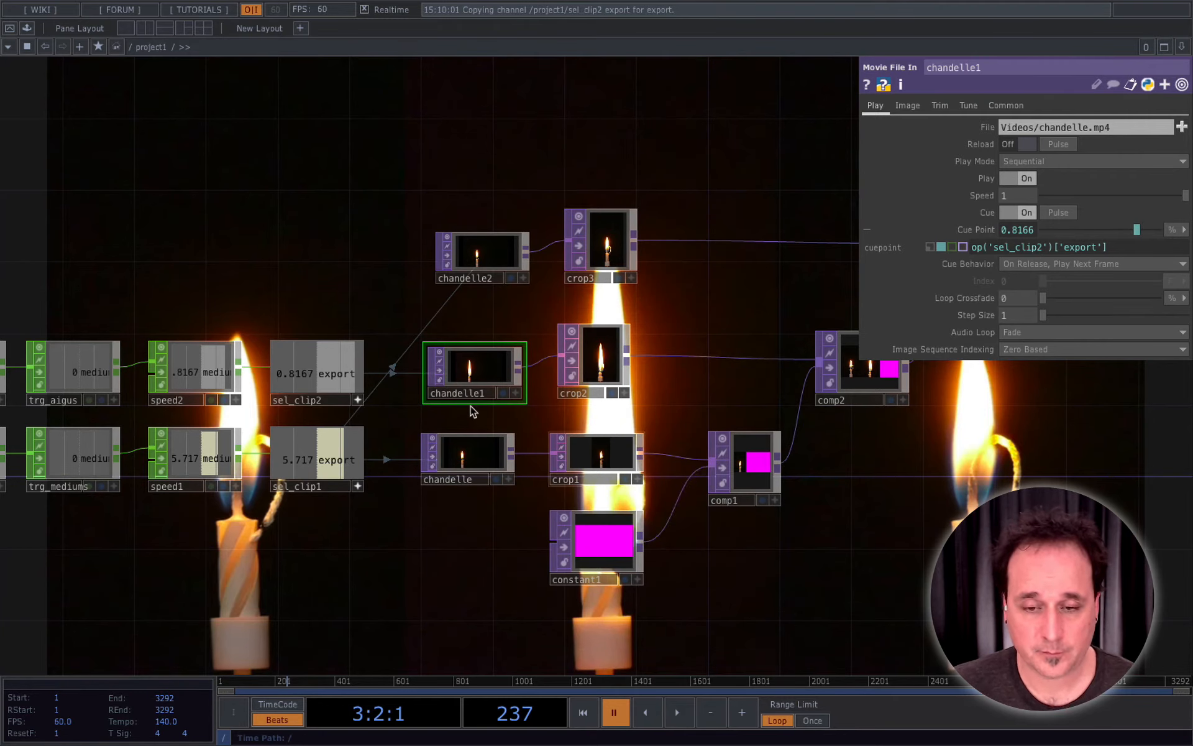
{"action": "left_click", "coordinate": [473, 262]}
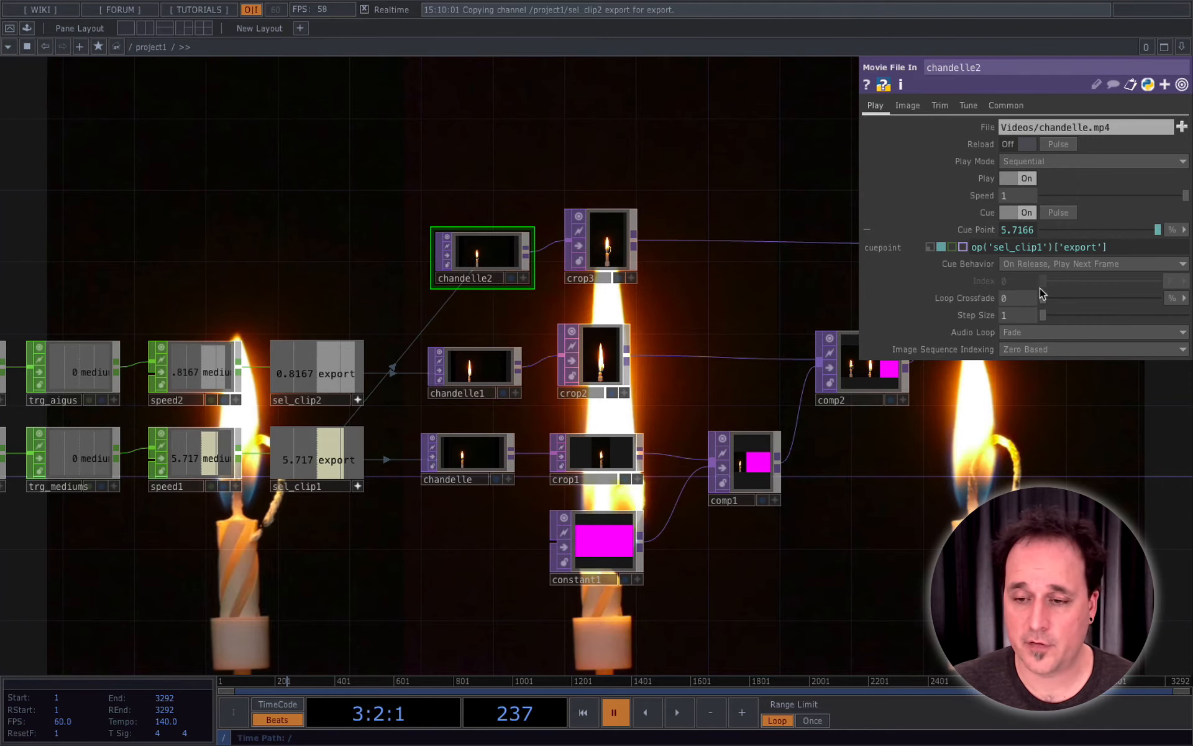
{"action": "left_click_drag", "start_coordinate": [1158, 230], "coordinate": [994, 239]}
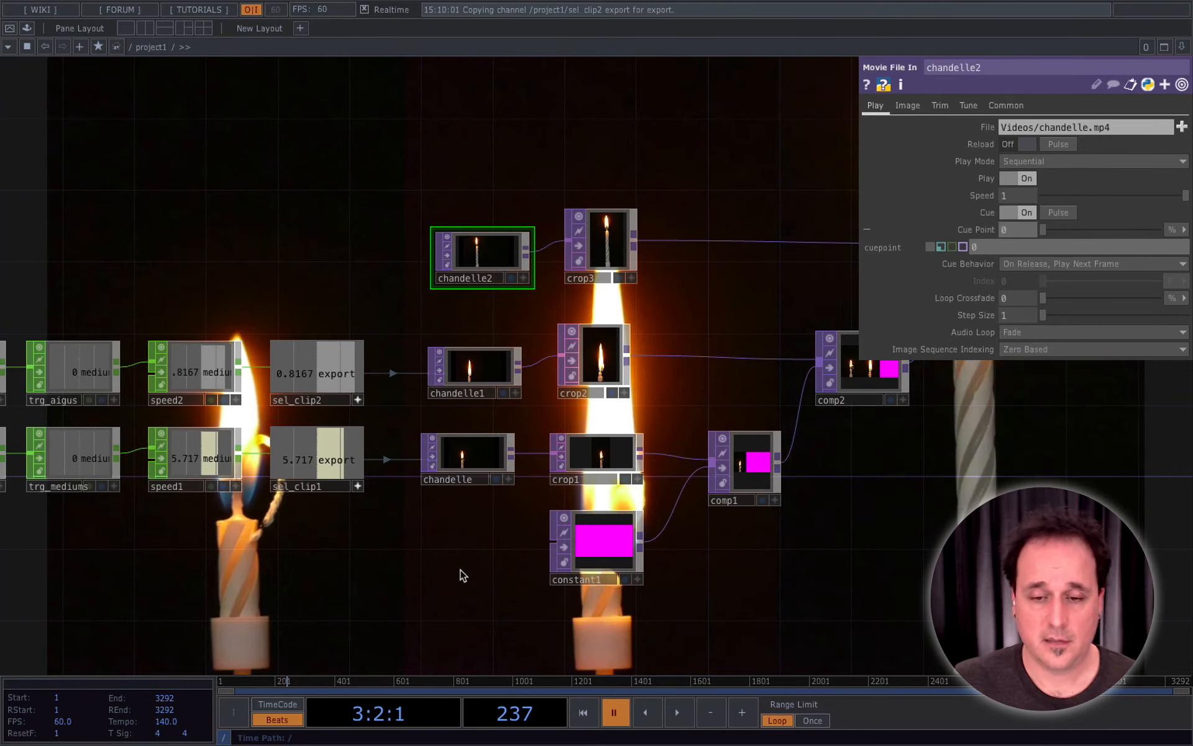
Play the timeline from frame 1 to compare the first two candles' reactions, and pause playback.
{"action": "scroll", "coordinate": [463, 575], "scroll_direction": "down", "scroll_amount": 3}
{"action": "left_click_drag", "start_coordinate": [453, 570], "coordinate": [658, 616]}
{"action": "left_click", "coordinate": [583, 713]}
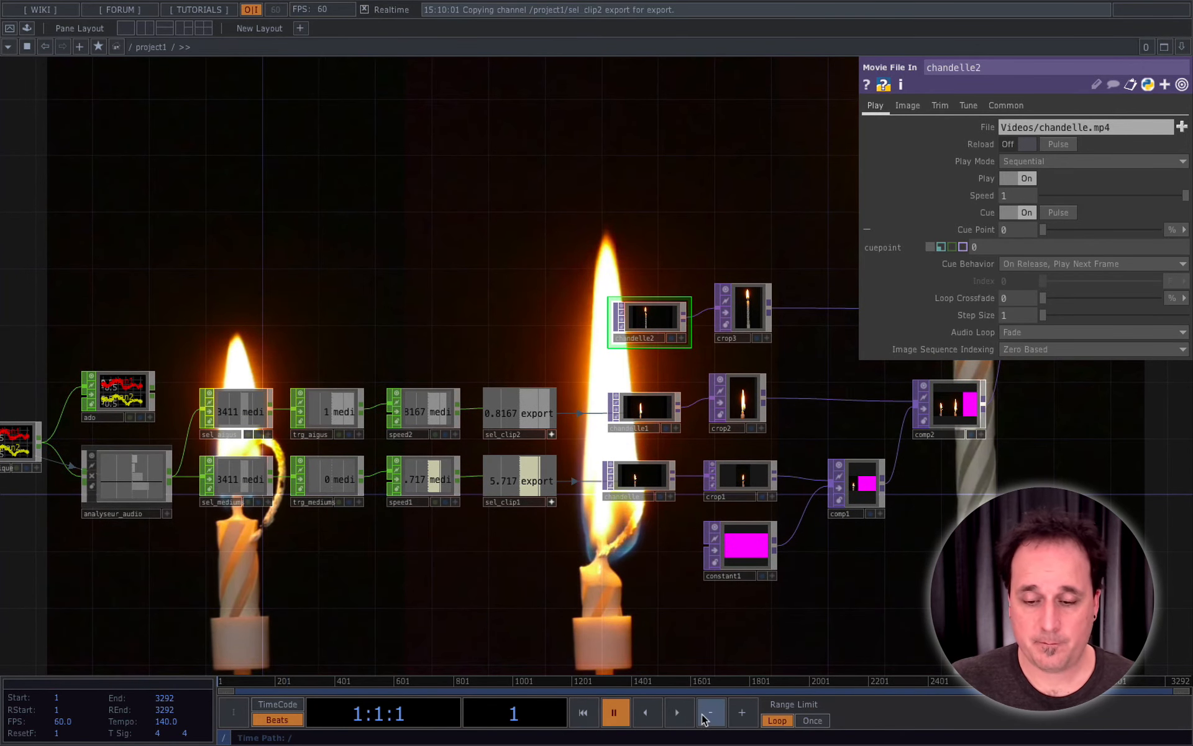
{"action": "left_click", "coordinate": [681, 713]}
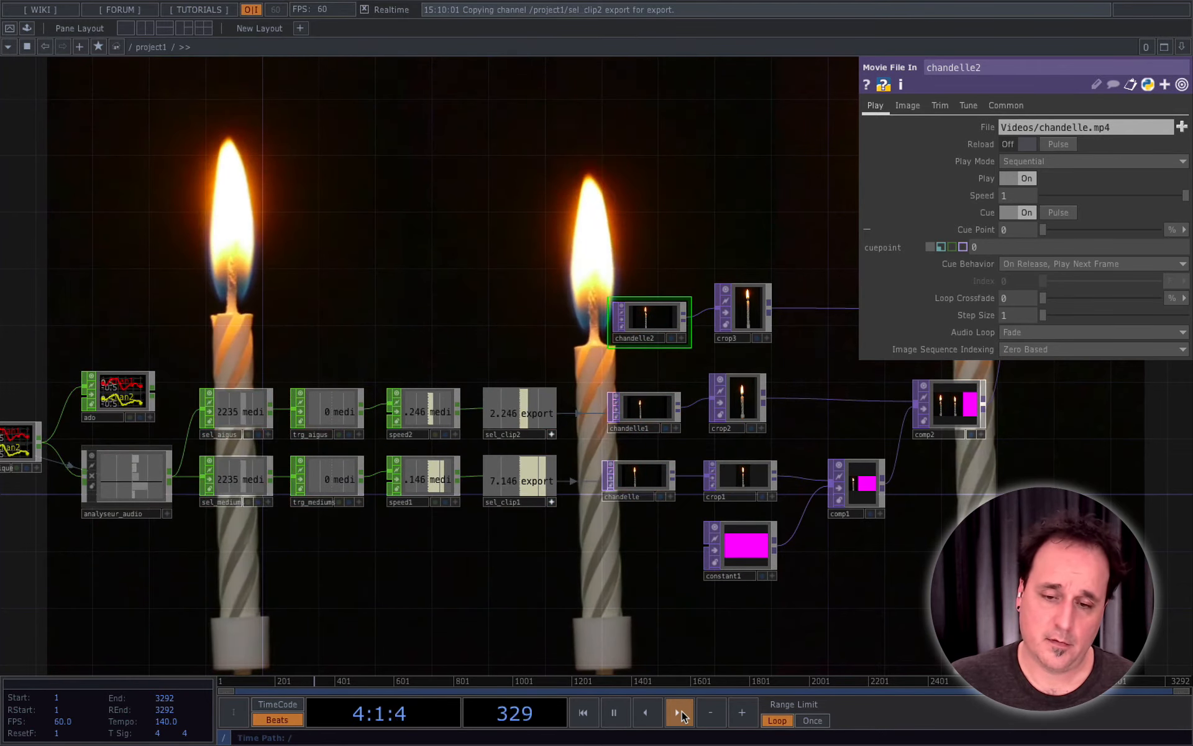
{"action": "left_click", "coordinate": [613, 713]}
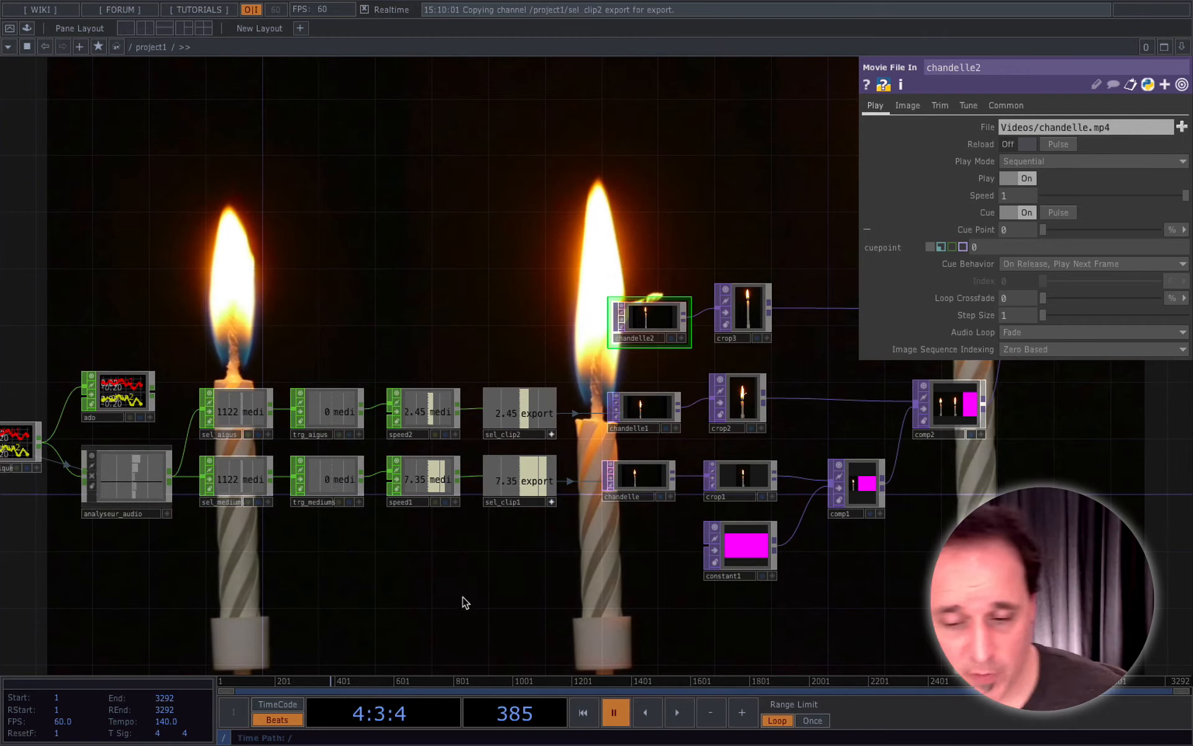
Set the Channel Names of sel_aigus to the aigus channel.
{"action": "scroll", "coordinate": [437, 595], "scroll_direction": "down", "scroll_amount": 3}
{"action": "scroll", "coordinate": [437, 595], "scroll_direction": "up", "scroll_amount": 5}
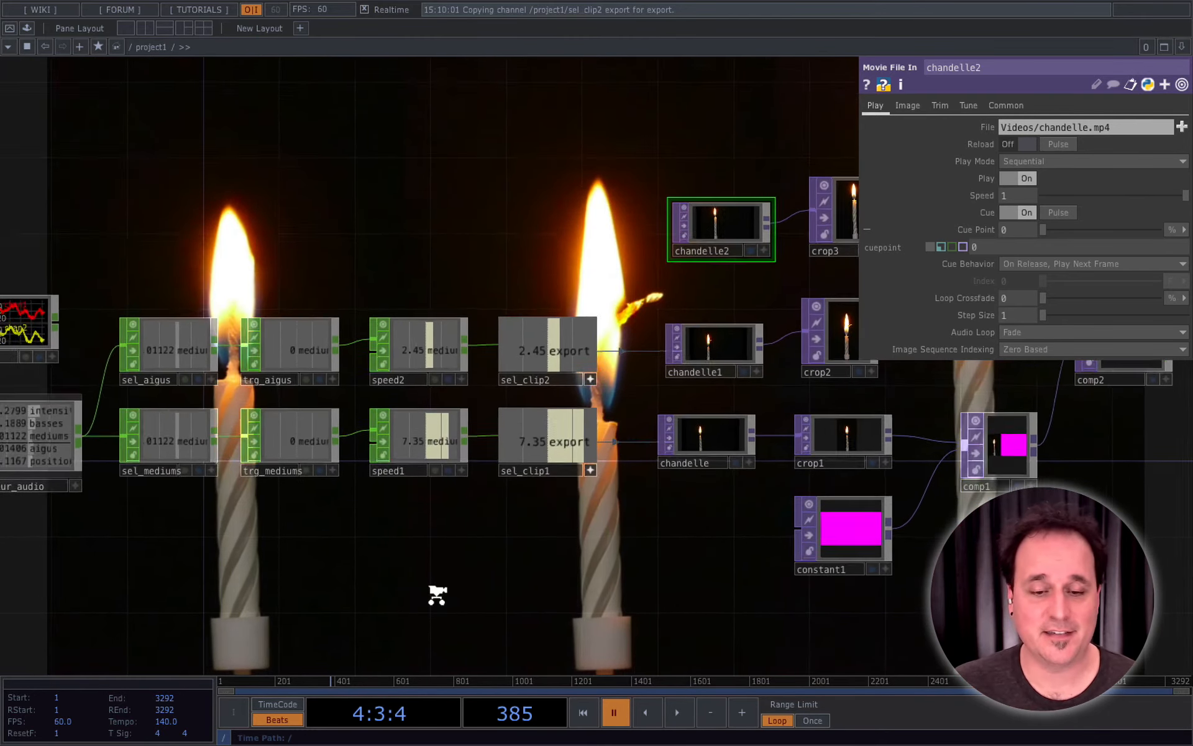
{"action": "scroll", "coordinate": [437, 595], "scroll_direction": "up", "scroll_amount": 2}
{"action": "left_click_drag", "start_coordinate": [419, 577], "coordinate": [549, 574]}
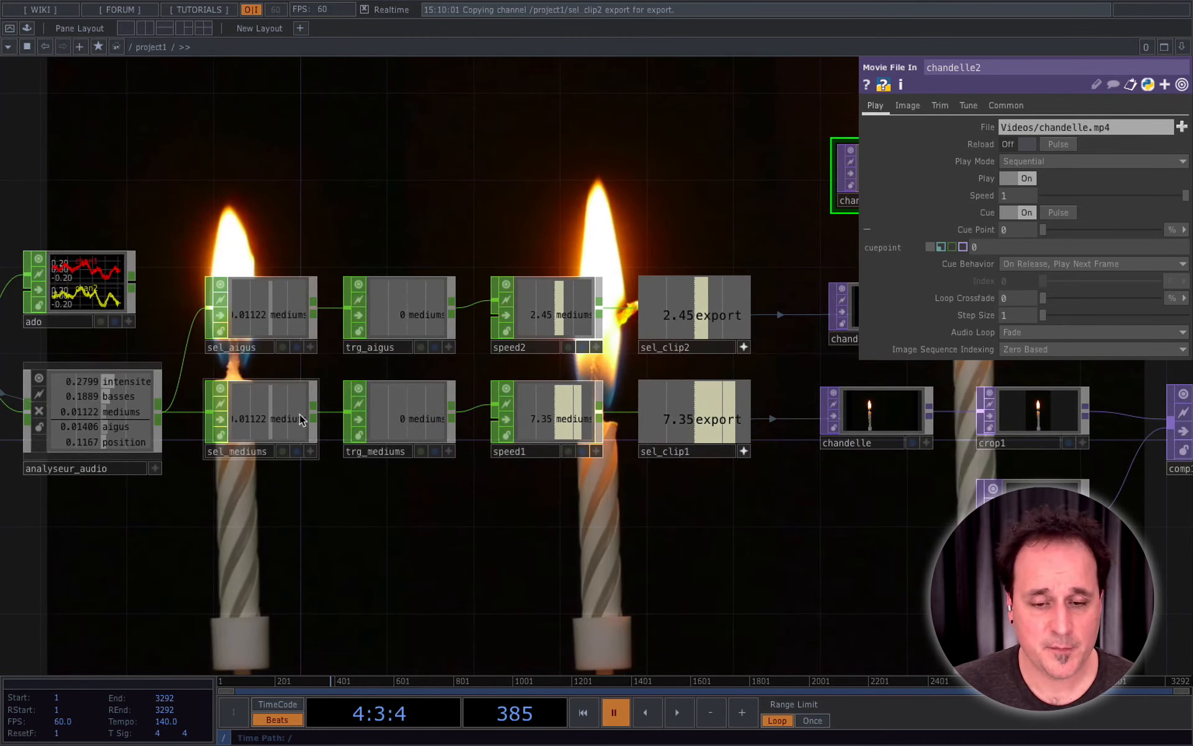
{"action": "left_click", "coordinate": [292, 332]}
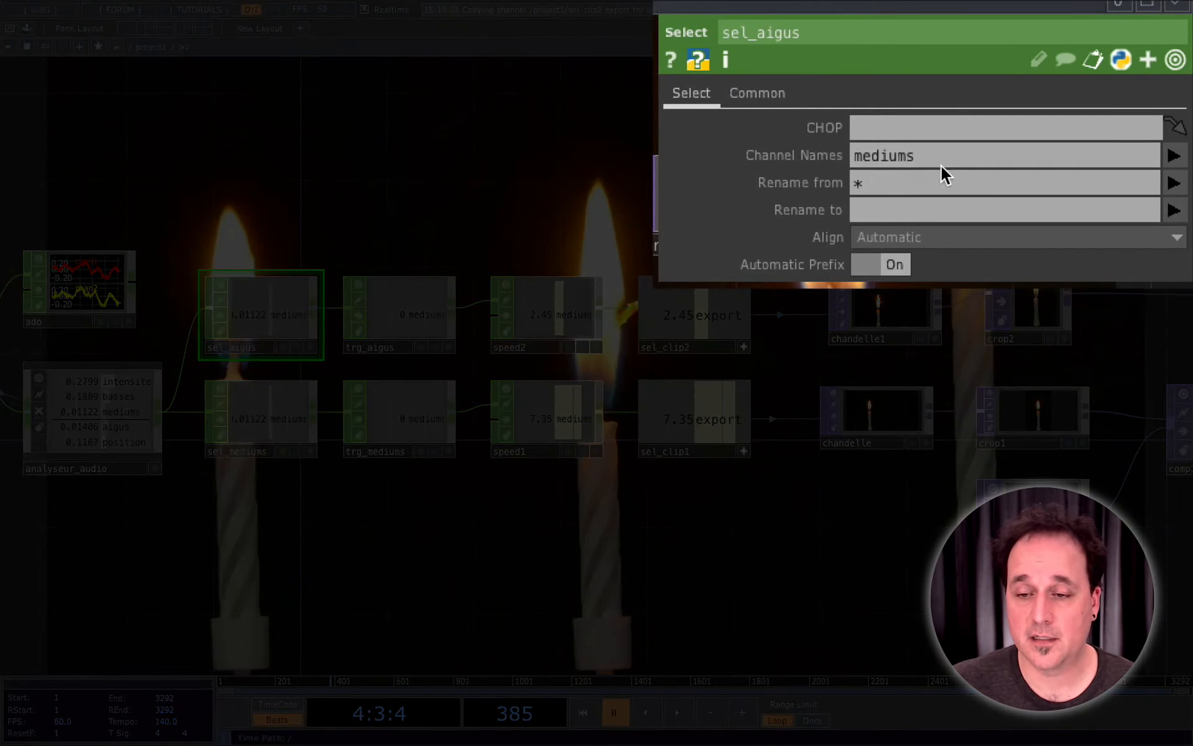
{"action": "left_click", "coordinate": [988, 156]}
{"action": "key", "text": "BackSpace"}
{"action": "left_click", "coordinate": [1176, 157]}
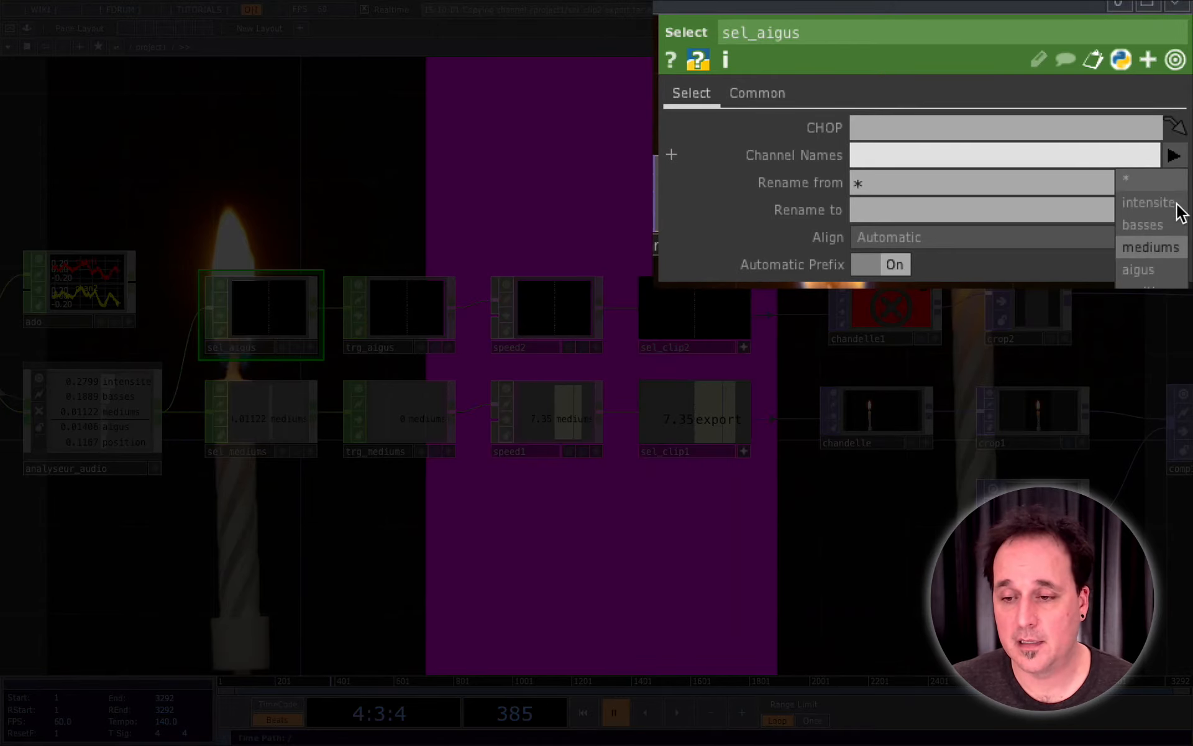
{"action": "left_click", "coordinate": [1170, 272]}
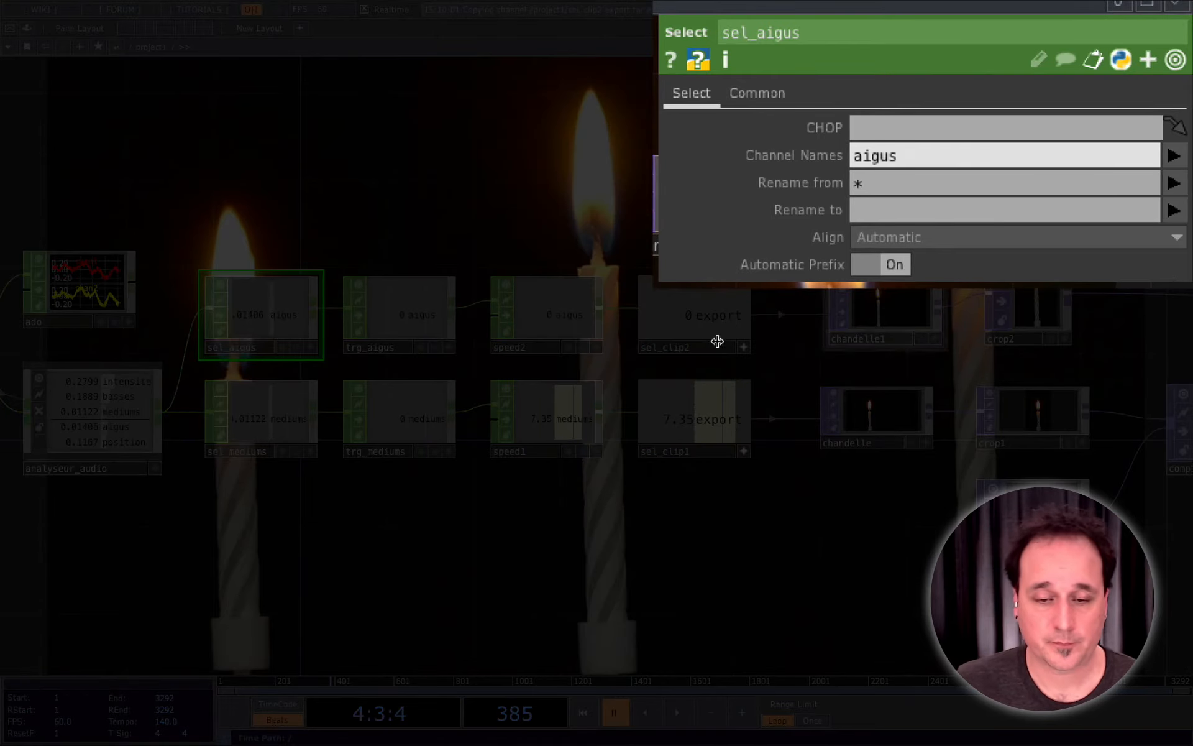
Inspect trg_aigus and speed2, play the timeline from frame 1 to check the aigus-driven candle, and pause.
{"action": "left_click", "coordinate": [394, 307]}
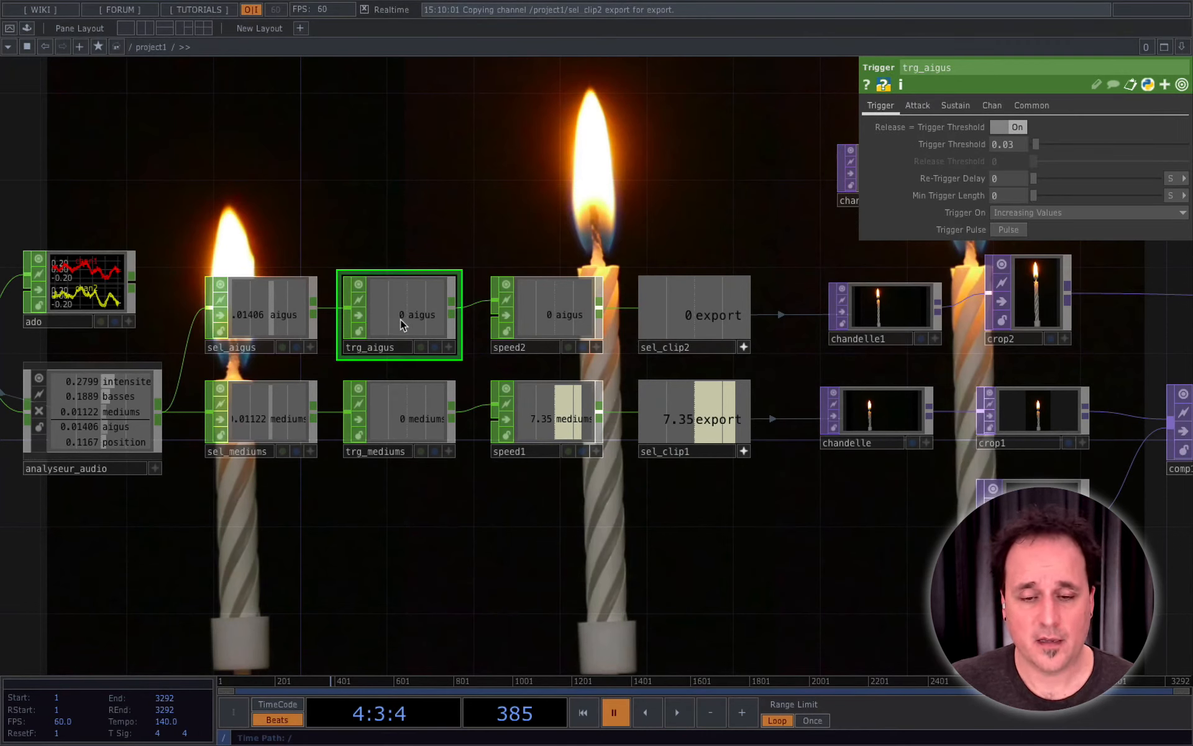
{"action": "left_click", "coordinate": [543, 315]}
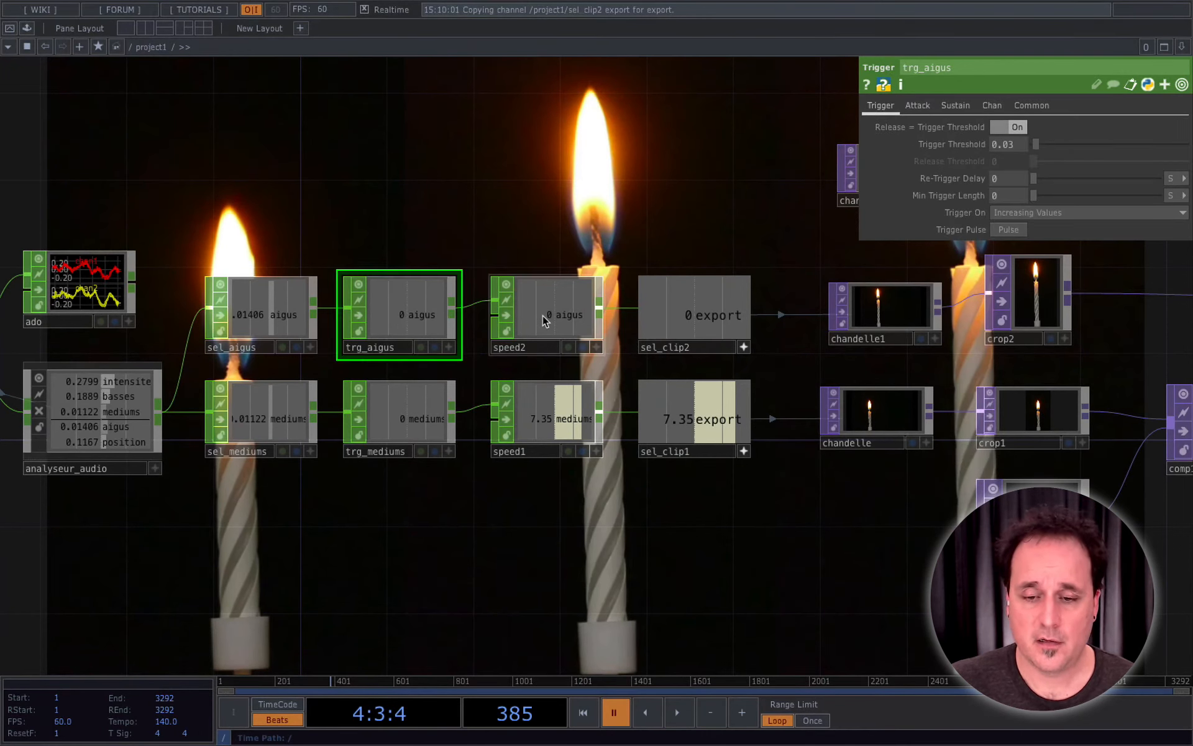
{"action": "left_click_drag", "start_coordinate": [644, 330], "coordinate": [589, 553]}
{"action": "left_click", "coordinate": [584, 714]}
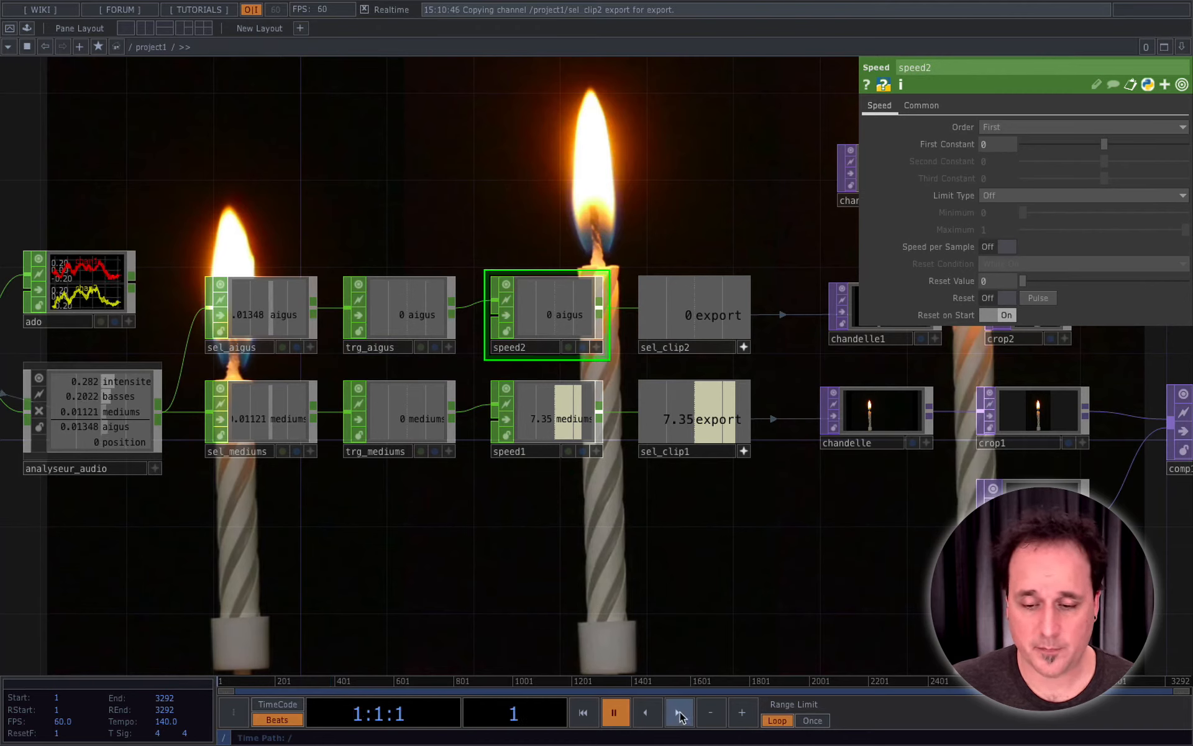
{"action": "left_click", "coordinate": [679, 713]}
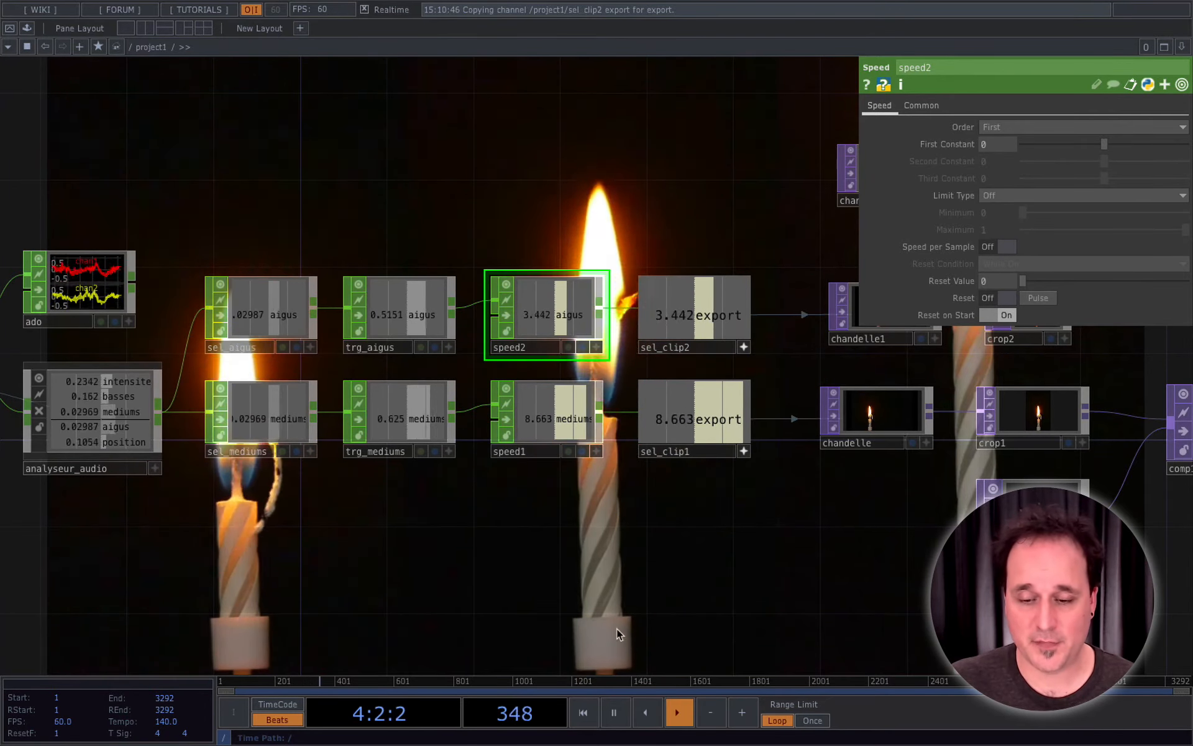
{"action": "left_click", "coordinate": [612, 712]}
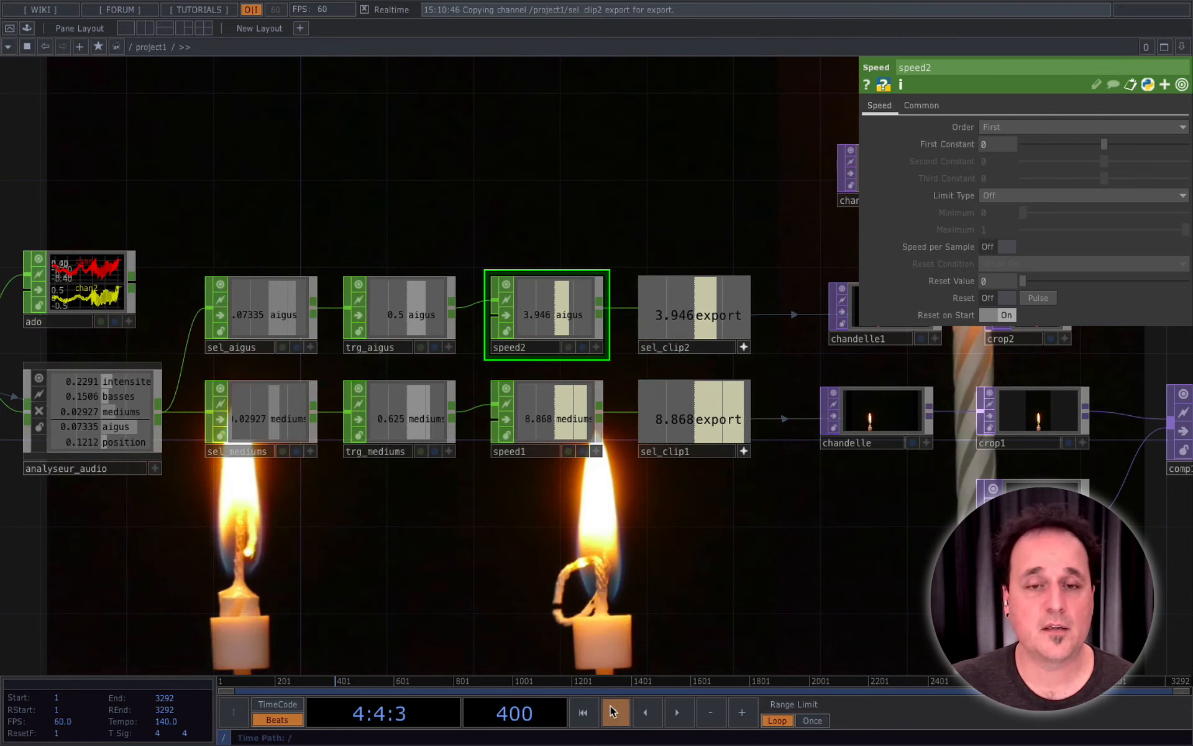
Set the Decay Length of trg_aigus to 0 and test it by playing from frame 1, pausing after a moment.
{"action": "left_click", "coordinate": [385, 317]}
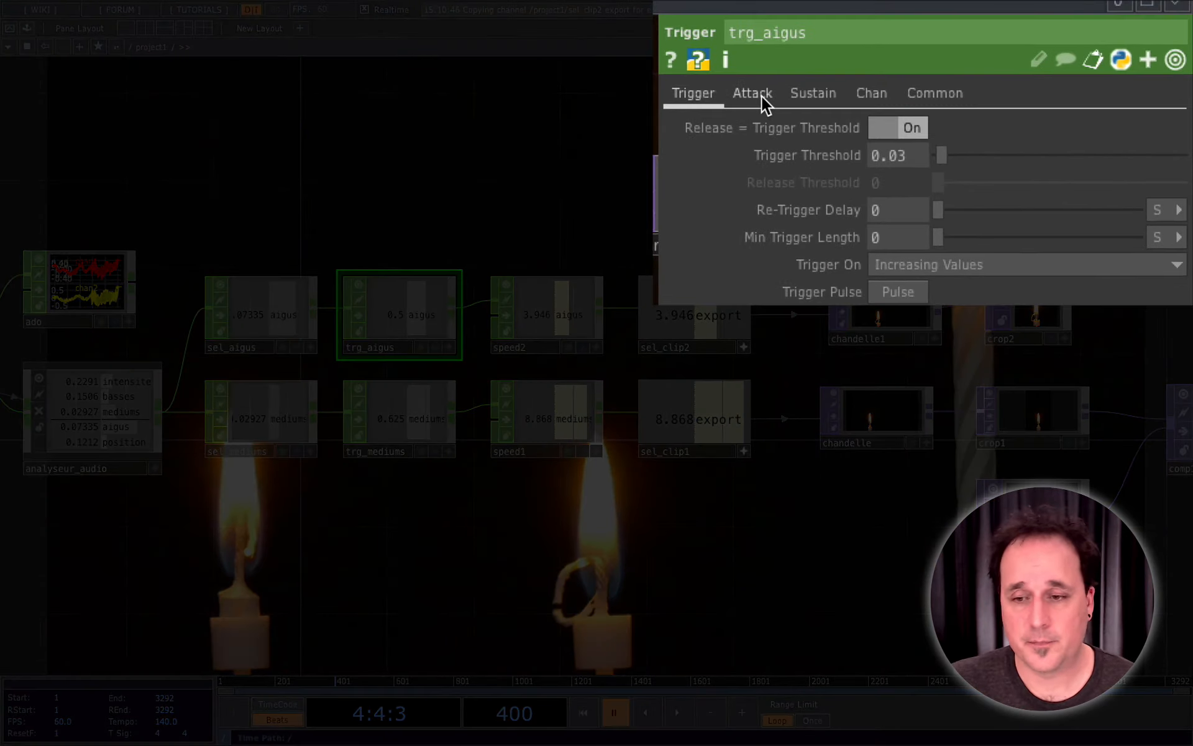
{"action": "left_click", "coordinate": [761, 95]}
{"action": "left_click", "coordinate": [823, 92]}
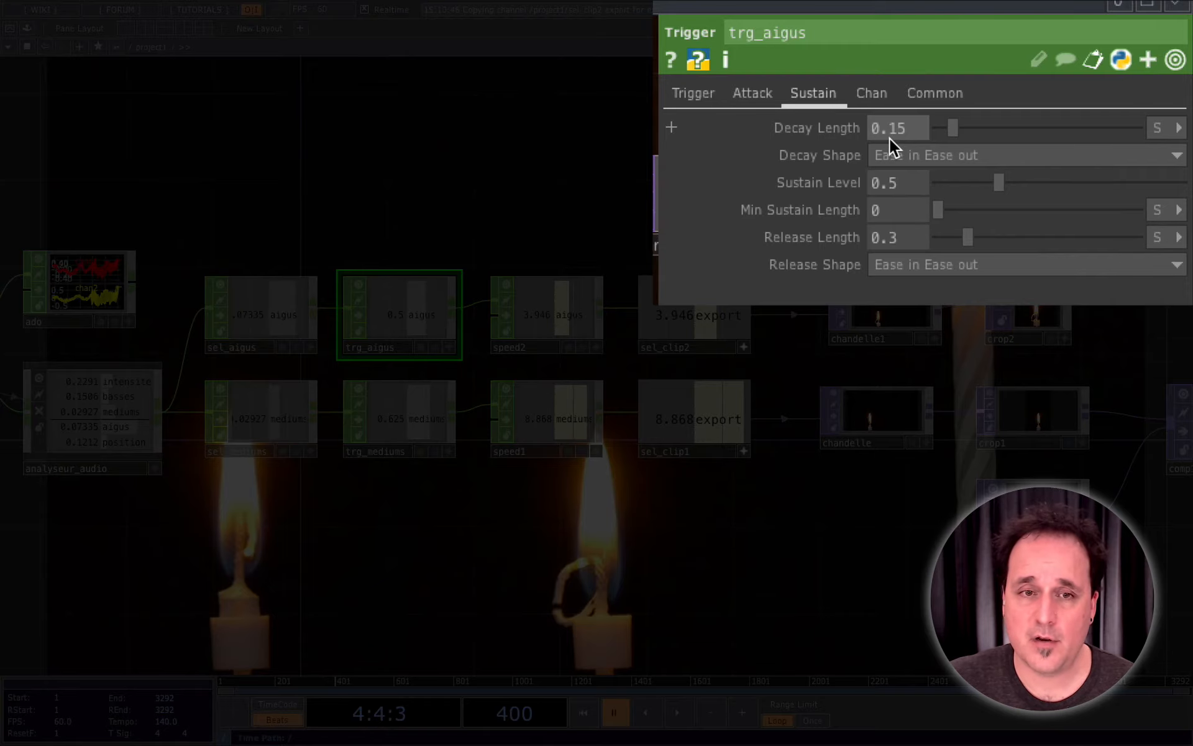
{"action": "left_click_drag", "start_coordinate": [952, 127], "coordinate": [920, 128]}
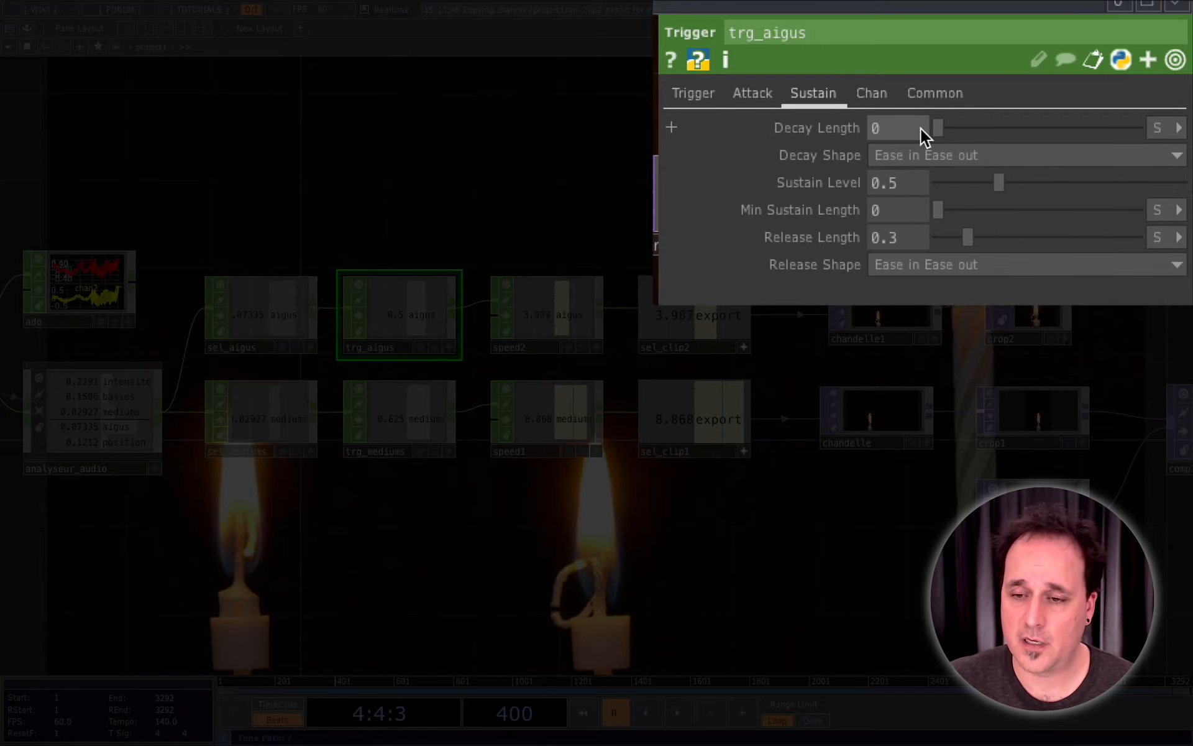
{"action": "left_click", "coordinate": [584, 716]}
{"action": "left_click", "coordinate": [679, 714]}
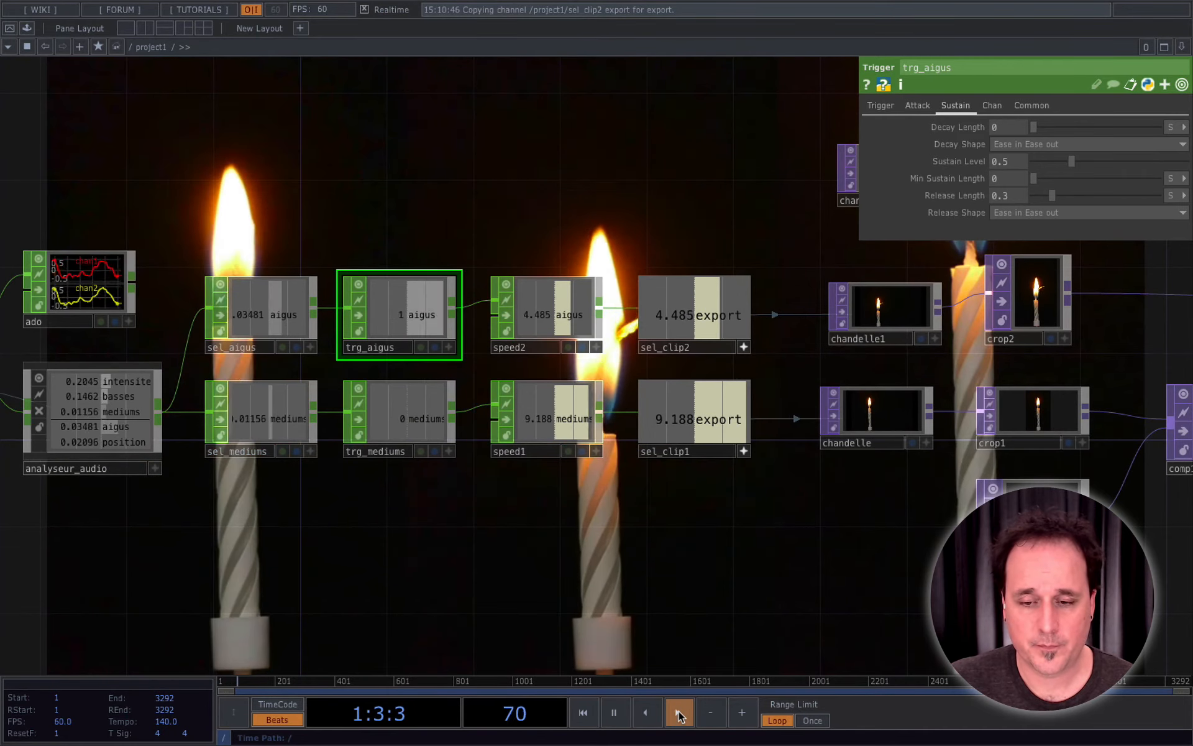
{"action": "key", "text": "space"}
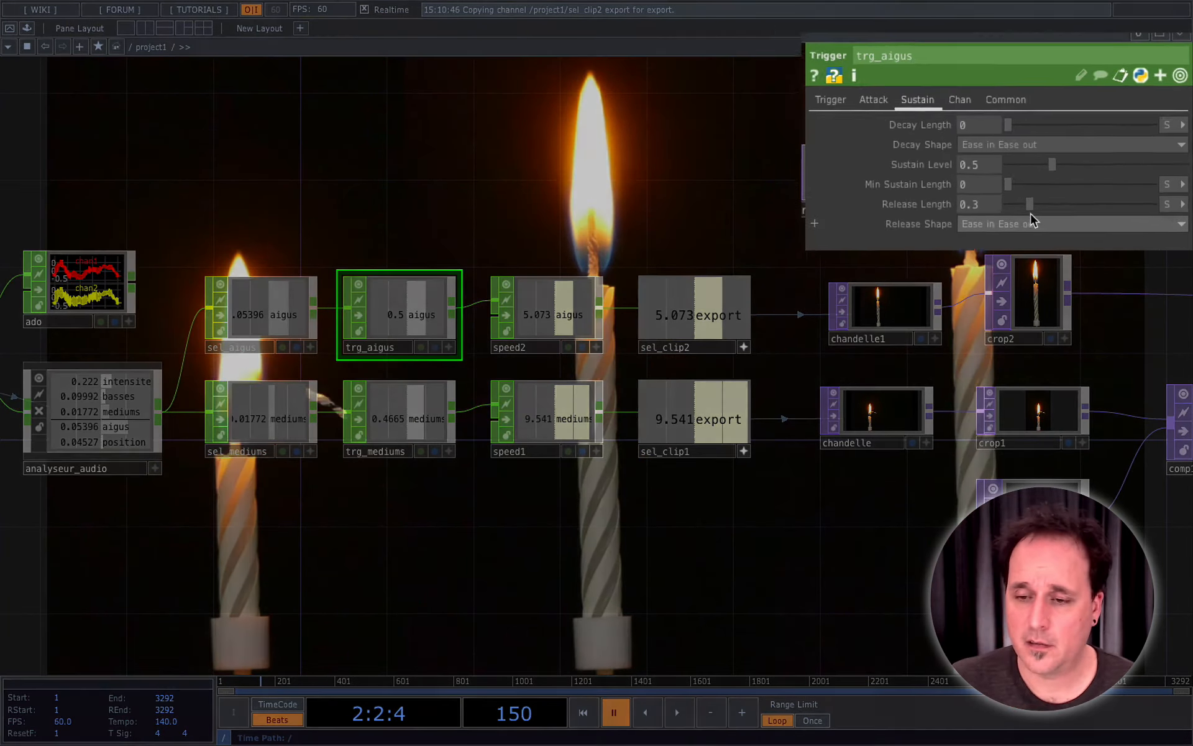
Set the Release Length of trg_aigus to 0 and test the reaction by playing from frame 1, ending with a pause.
{"action": "left_click_drag", "start_coordinate": [967, 240], "coordinate": [904, 240]}
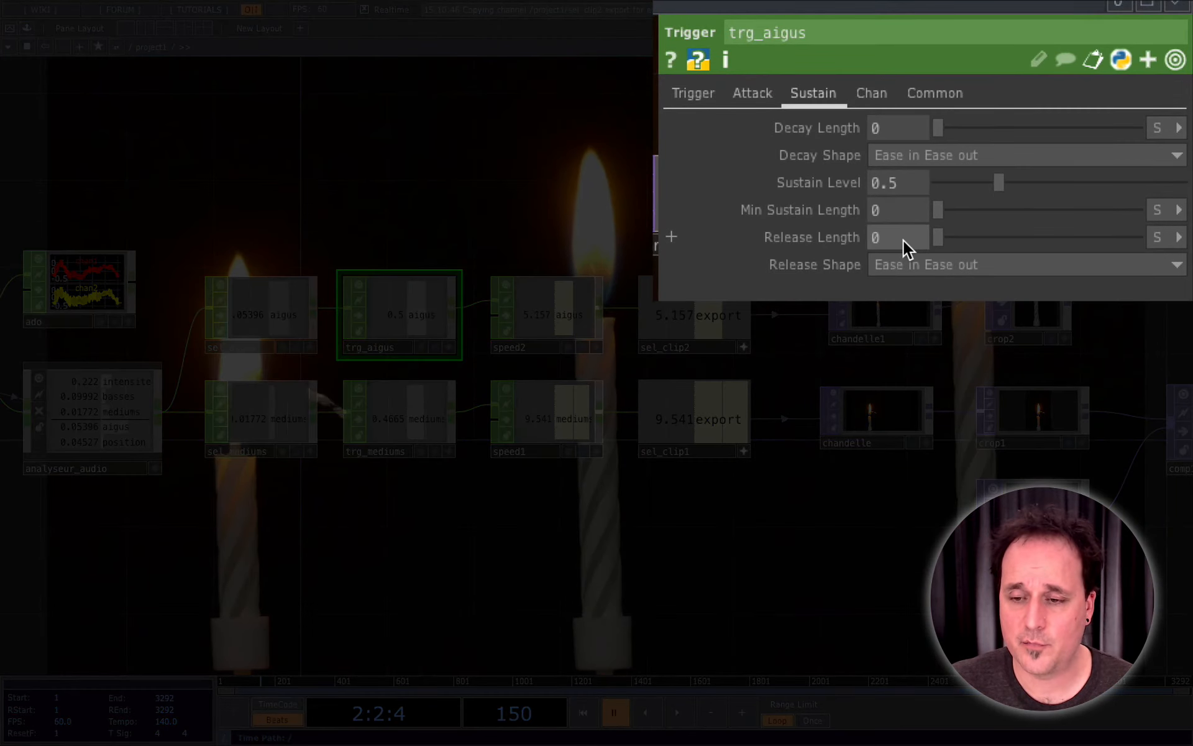
{"action": "left_click", "coordinate": [584, 721]}
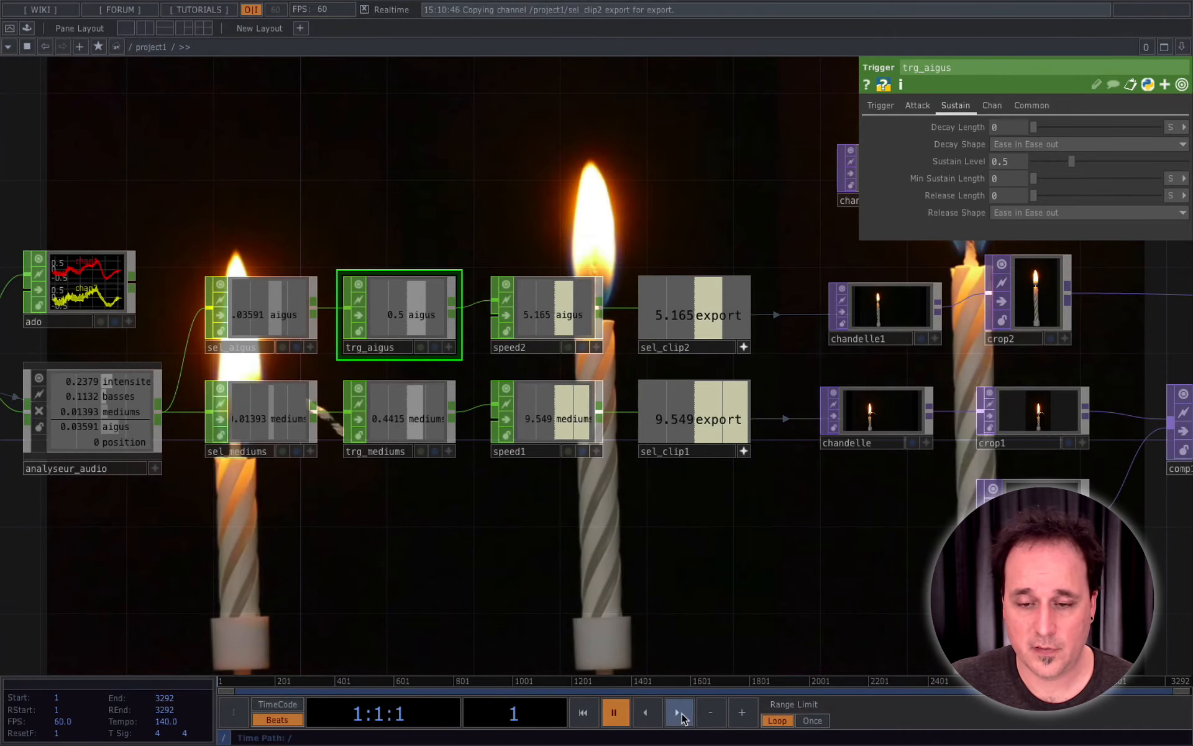
{"action": "left_click", "coordinate": [678, 713]}
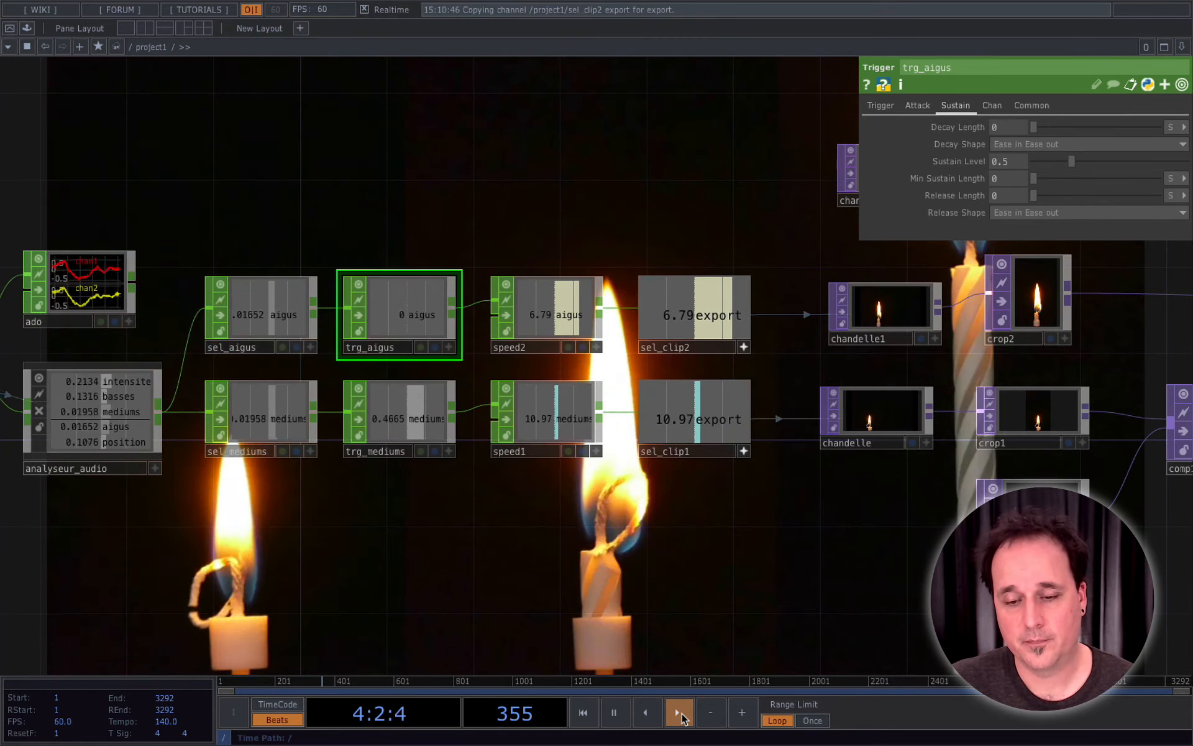
{"action": "left_click", "coordinate": [613, 719]}
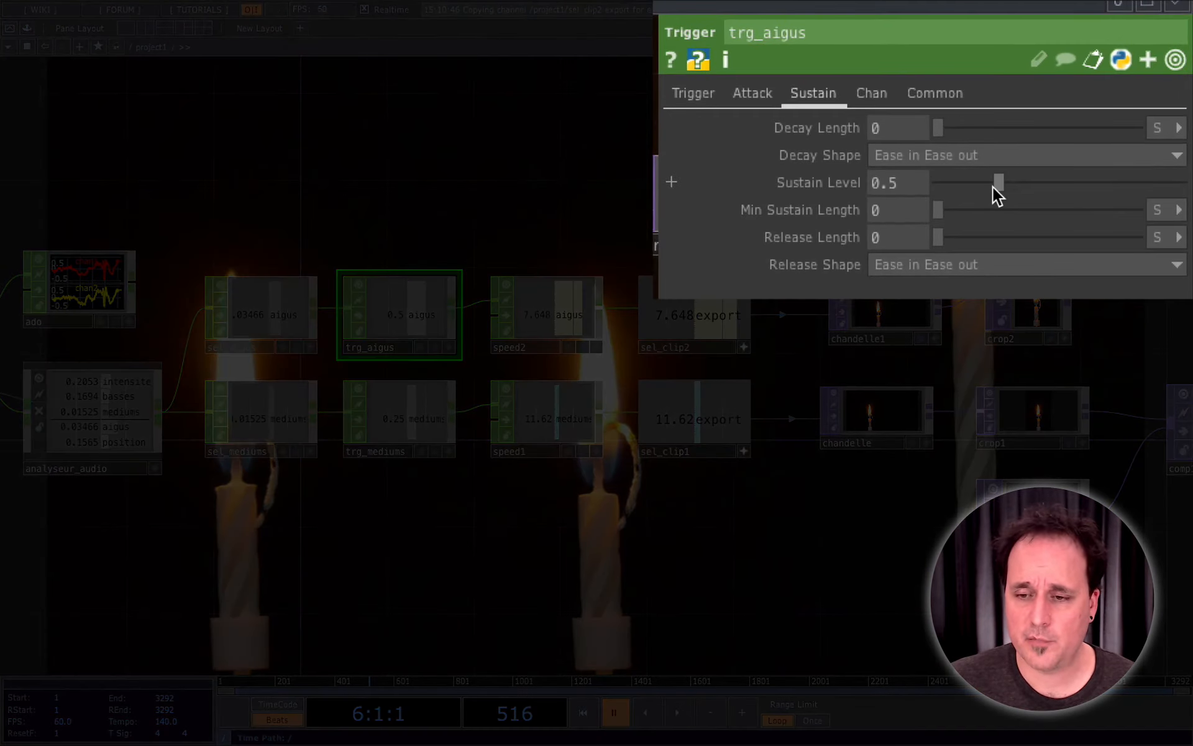
Try a Sustain Level of 0 on trg_aigus, replay the timeline from the start, and pause.
{"action": "left_click_drag", "start_coordinate": [997, 181], "coordinate": [919, 186]}
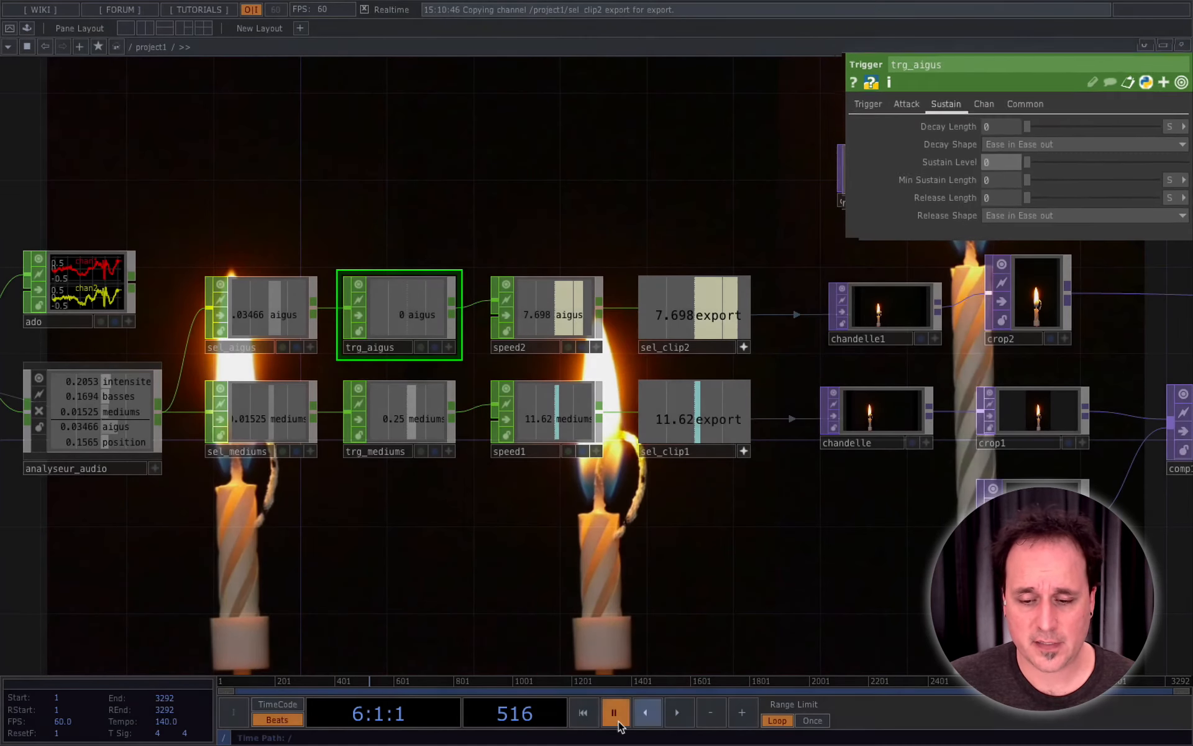
{"action": "left_click", "coordinate": [583, 713]}
{"action": "left_click", "coordinate": [675, 714]}
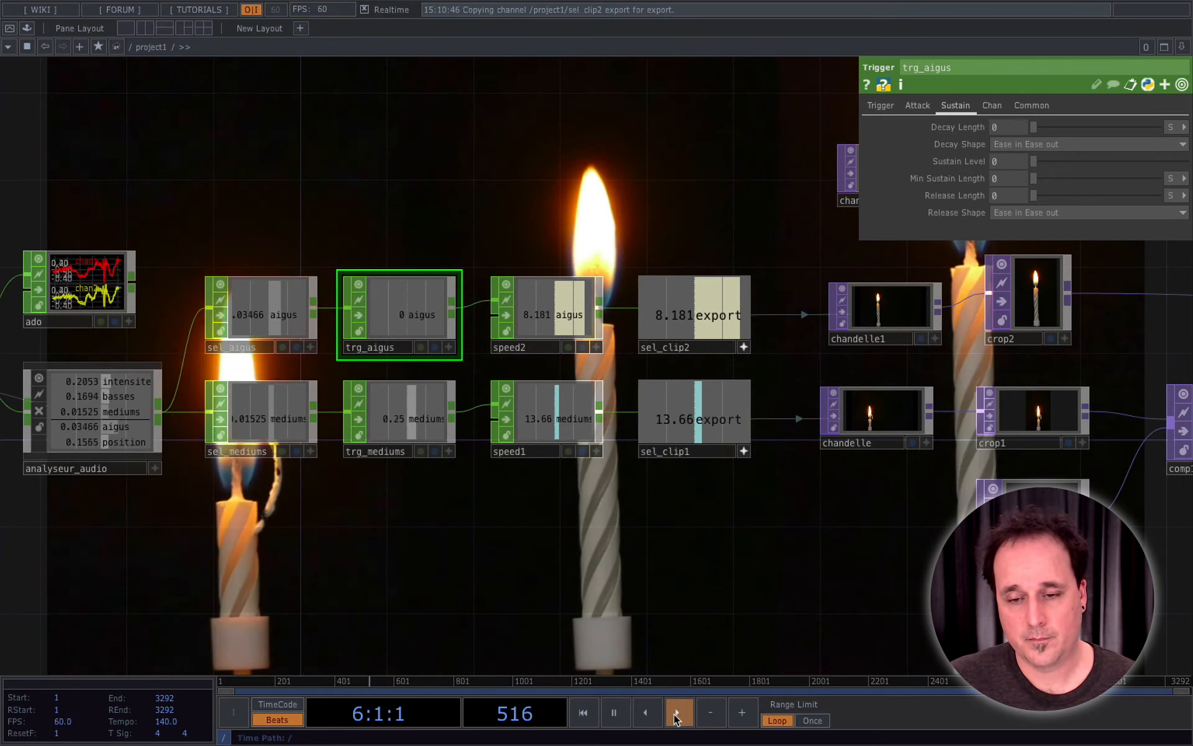
{"action": "left_click", "coordinate": [614, 712]}
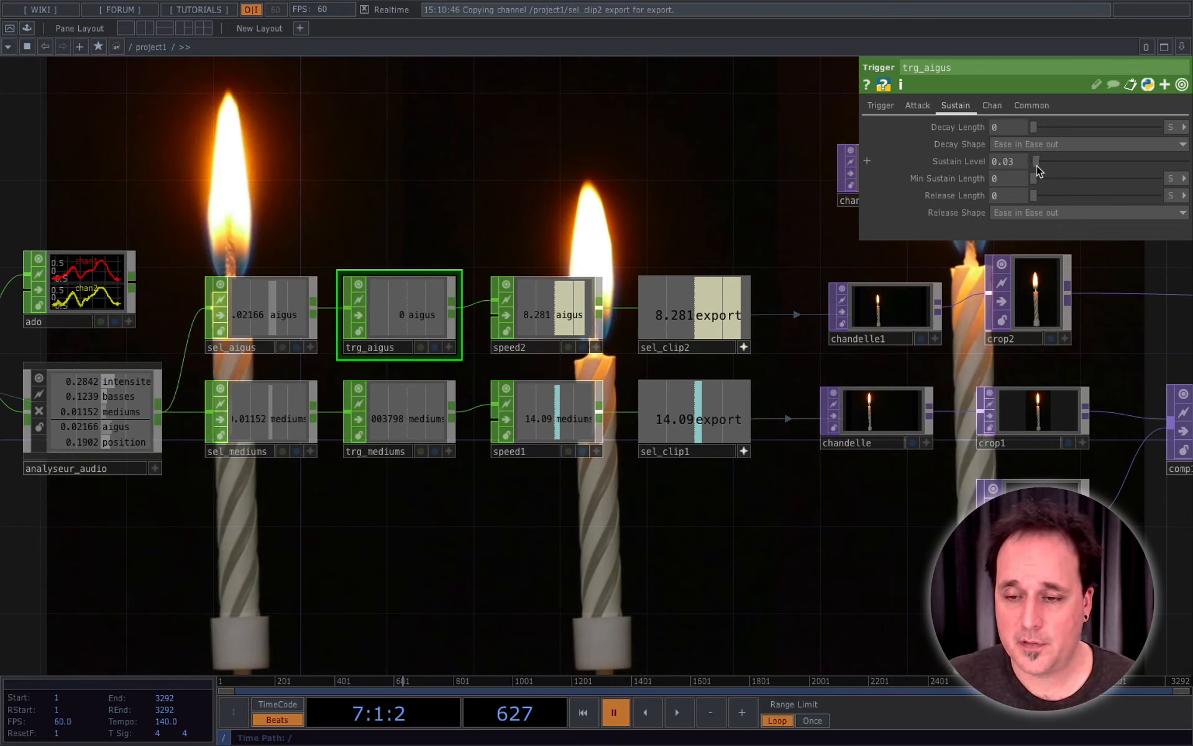
Set the Sustain Level of trg_aigus to 0.01, replay the timeline from the start to check the candle, and pause.
{"action": "left_click_drag", "start_coordinate": [1035, 165], "coordinate": [1033, 165]}
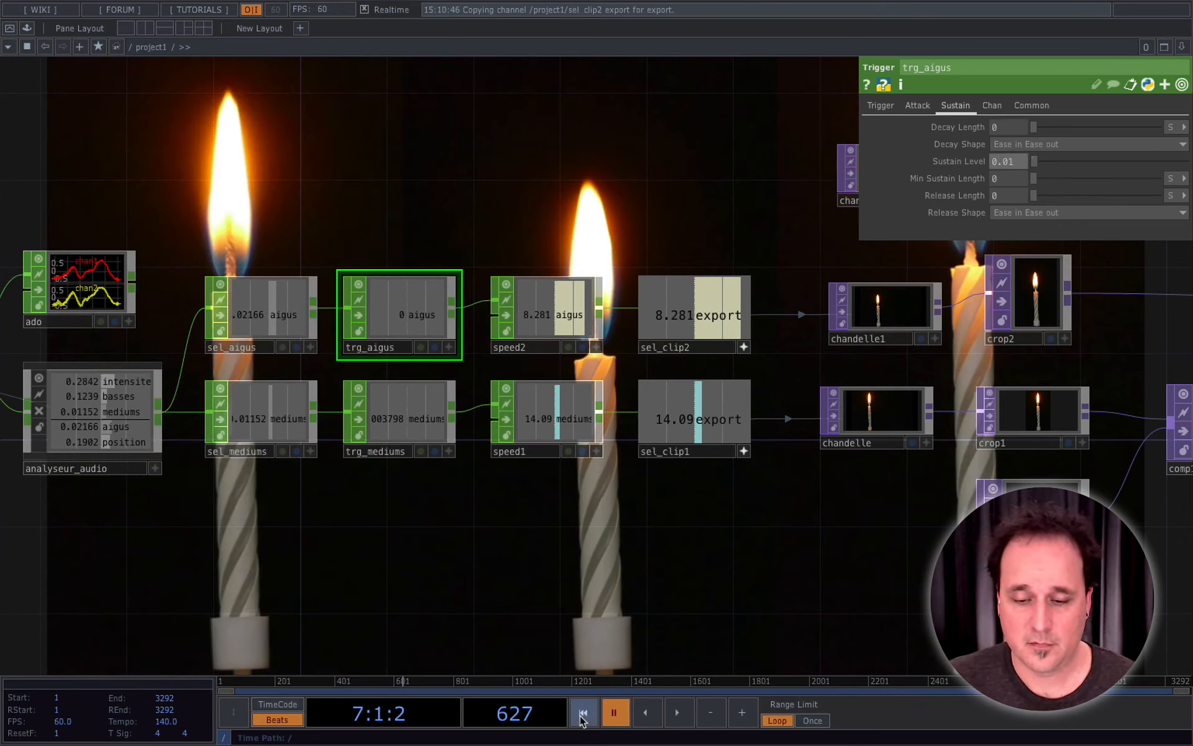
{"action": "left_click", "coordinate": [582, 712]}
{"action": "left_click", "coordinate": [677, 712]}
{"action": "left_click_drag", "start_coordinate": [759, 581], "coordinate": [747, 581]}
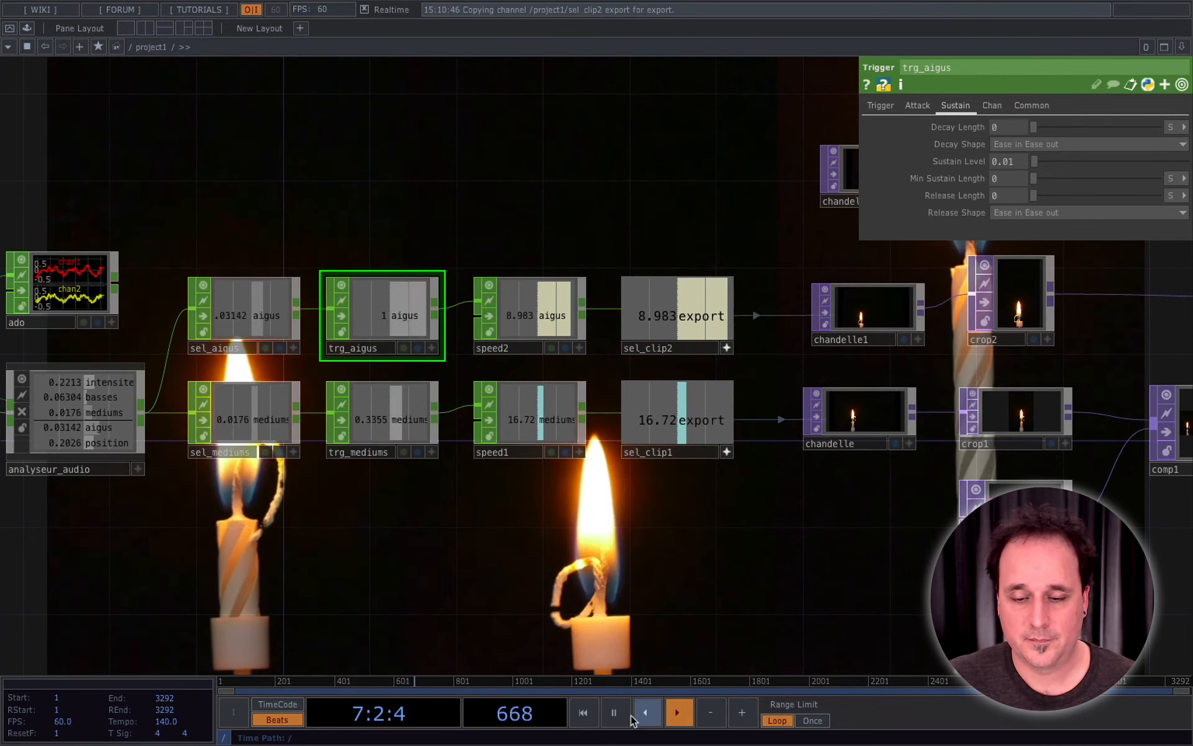
{"action": "left_click", "coordinate": [612, 713]}
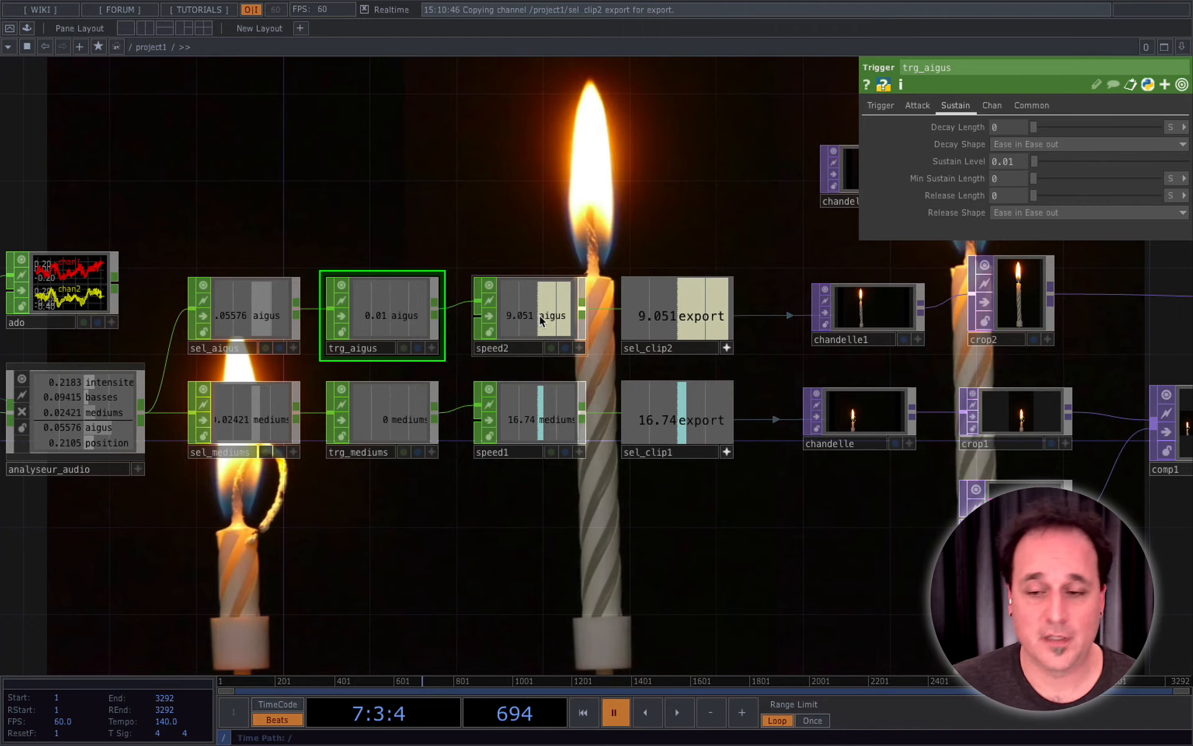
Add a Beat CHOP to the network above the sel_aigus node.
{"action": "scroll", "coordinate": [764, 538], "scroll_direction": "up", "scroll_amount": 3}
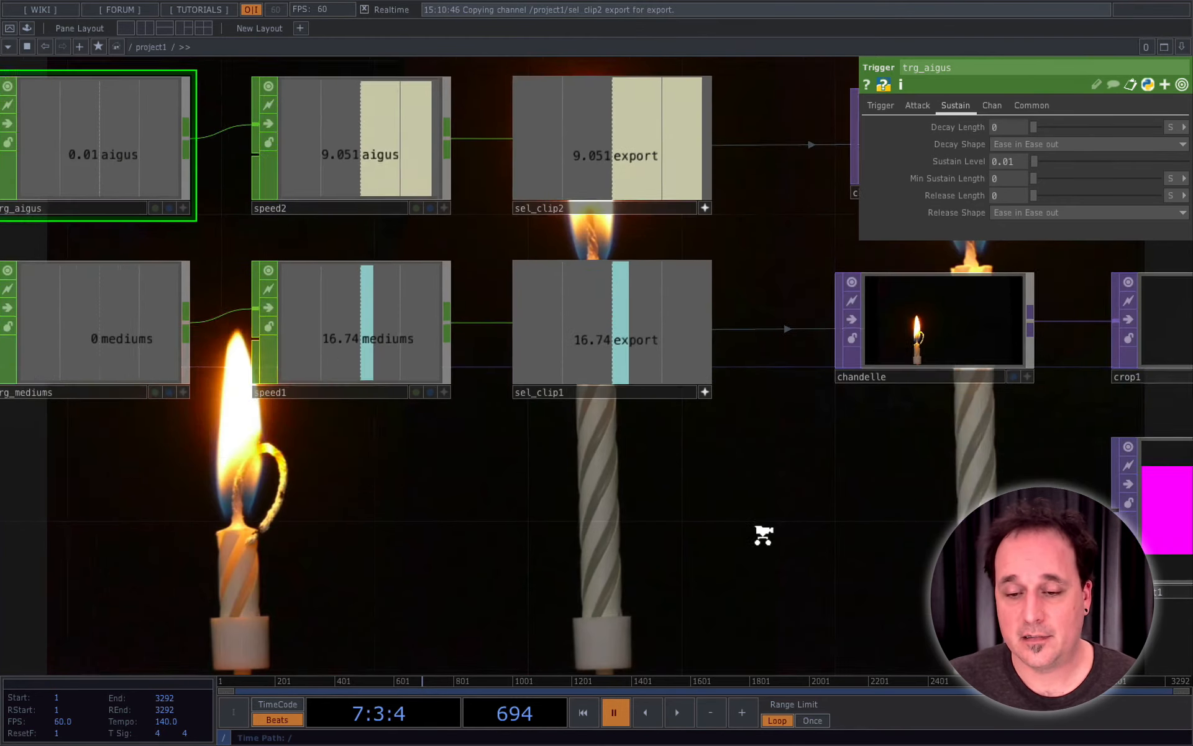
{"action": "scroll", "coordinate": [766, 539], "scroll_direction": "down", "scroll_amount": 5}
{"action": "left_click_drag", "start_coordinate": [761, 527], "coordinate": [697, 534]}
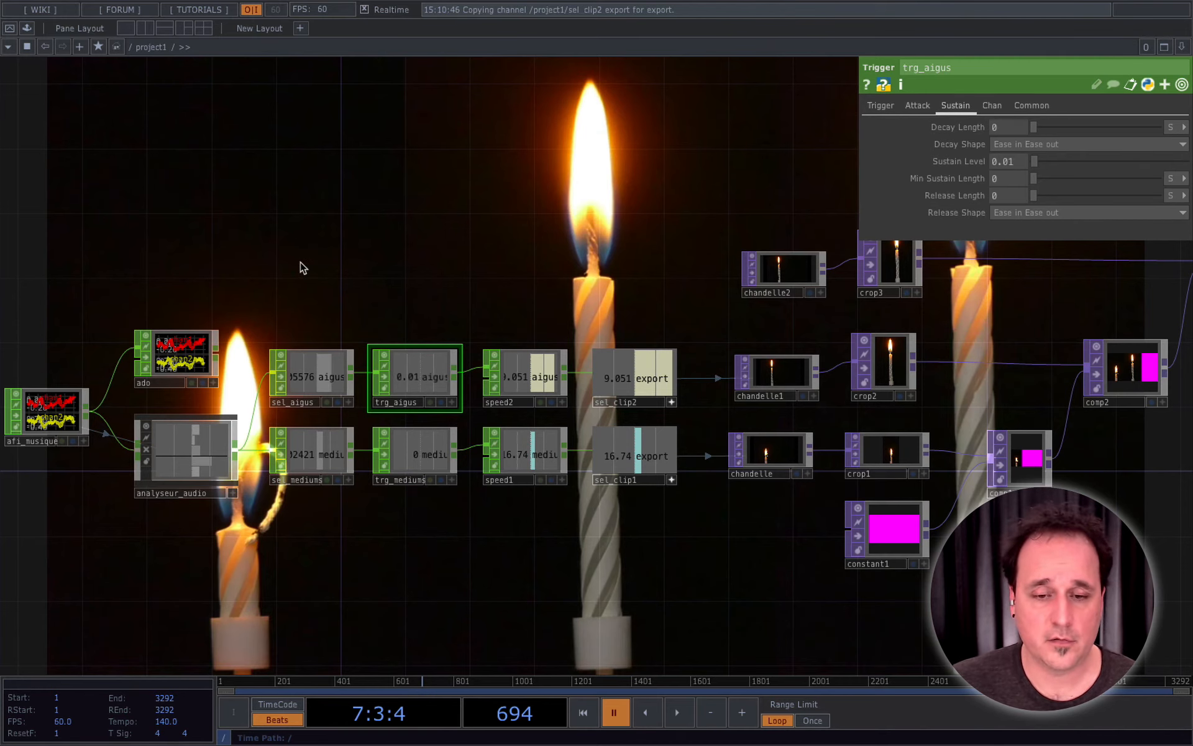
{"action": "key", "text": "Tab"}
{"action": "type", "text": "bea"}
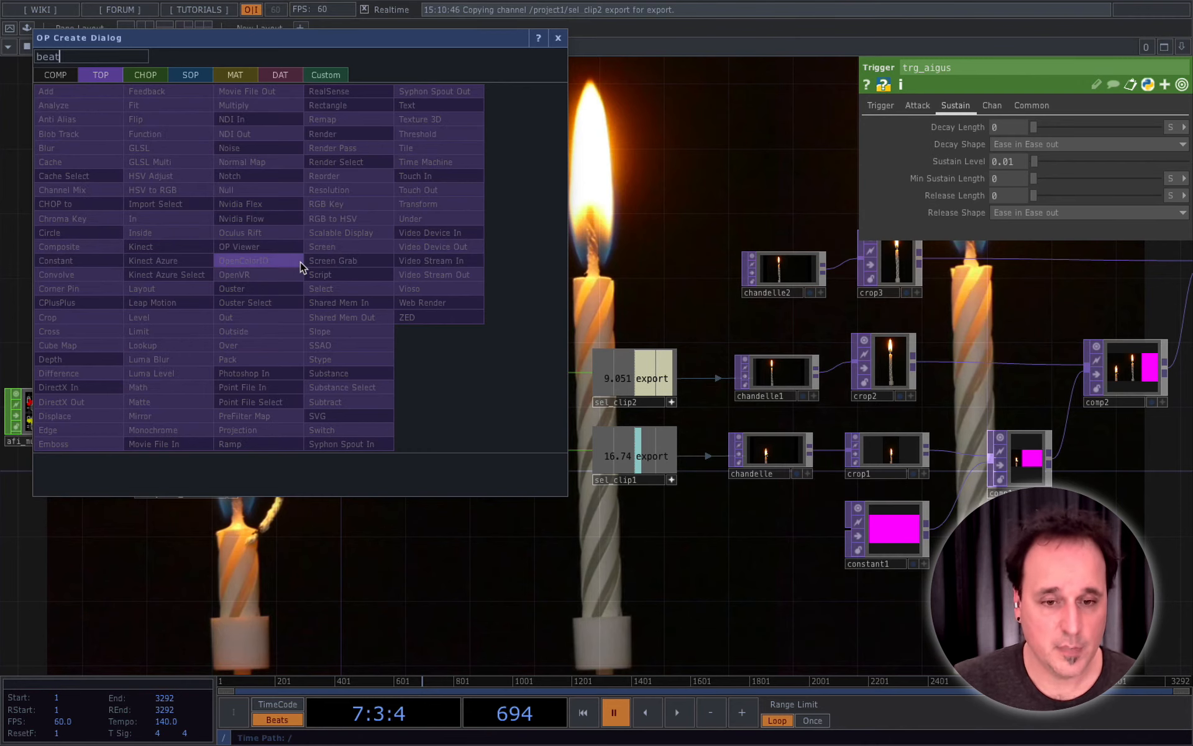
{"action": "left_click", "coordinate": [152, 75]}
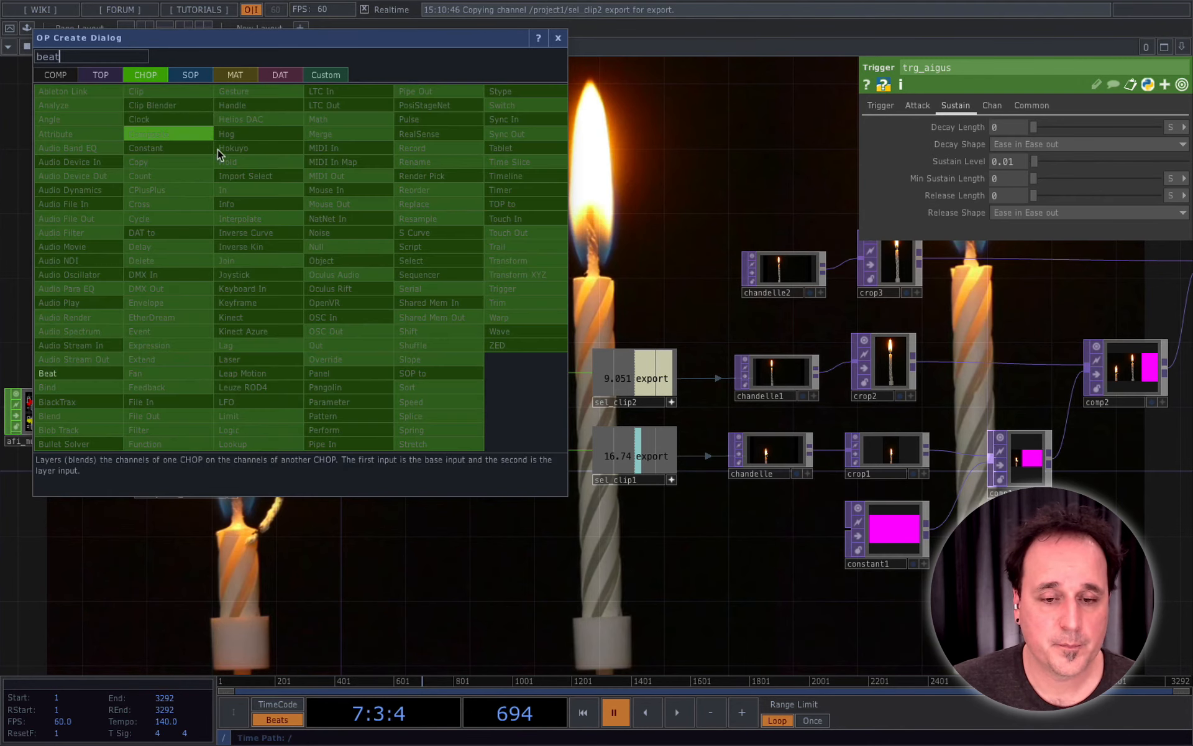
{"action": "left_click", "coordinate": [56, 380]}
{"action": "left_click", "coordinate": [309, 247]}
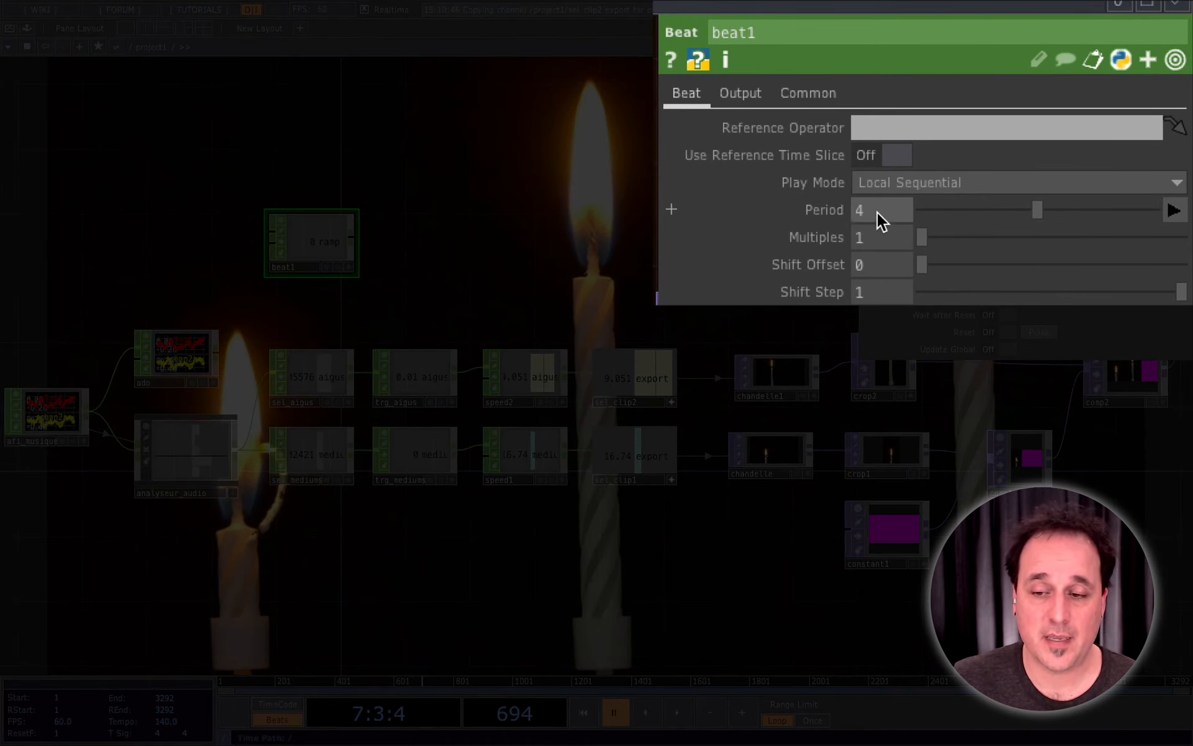
Play the timeline from frame 1 to examine the ramp of beat1, and pause.
{"action": "mouse_move", "coordinate": [841, 215]}
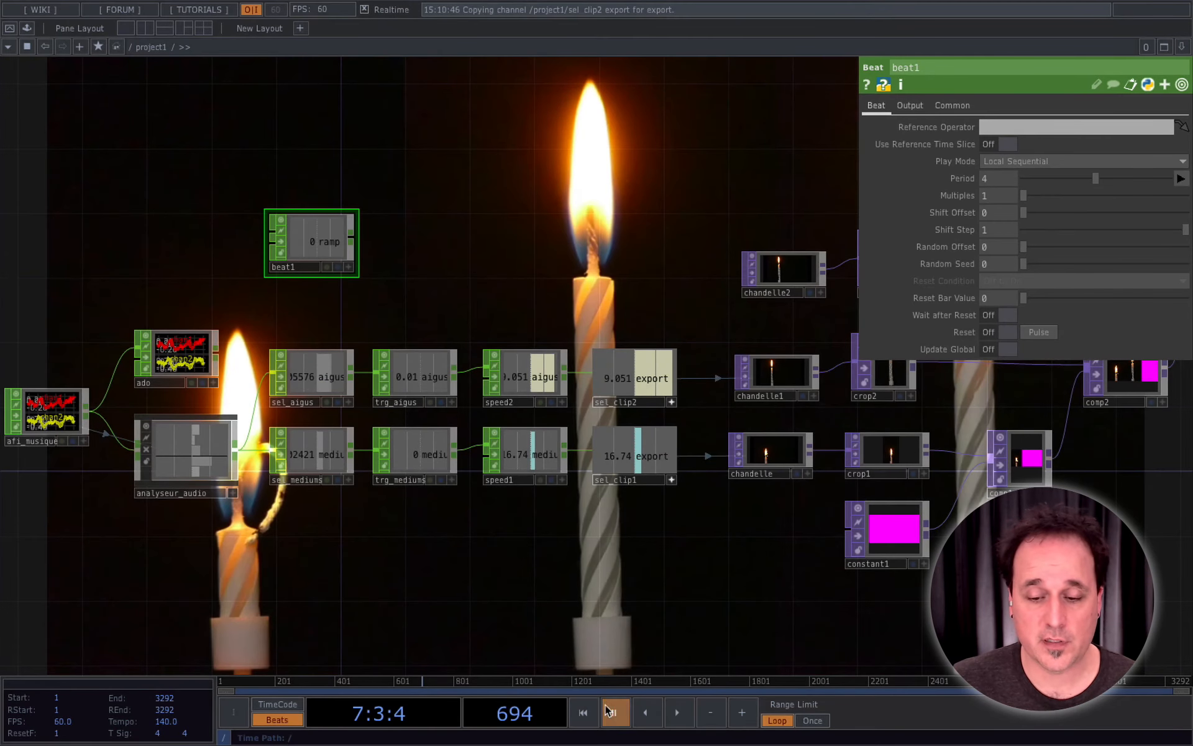
{"action": "left_click", "coordinate": [584, 713]}
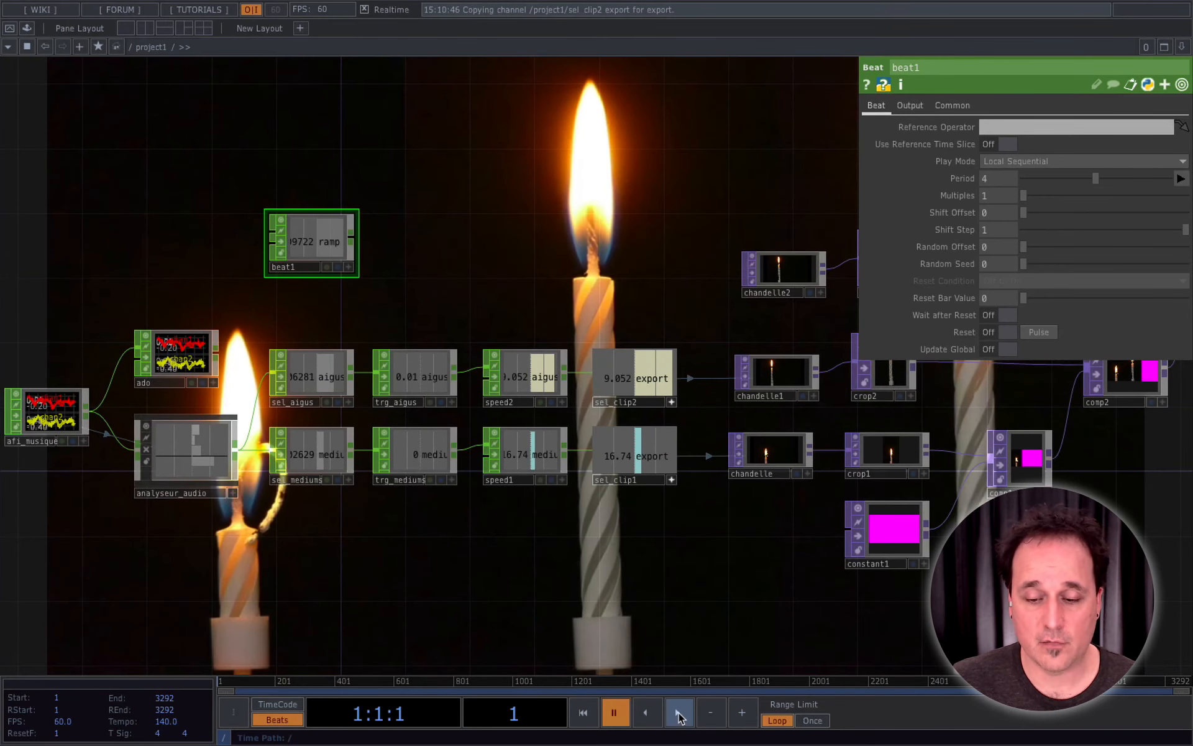
{"action": "left_click", "coordinate": [678, 713]}
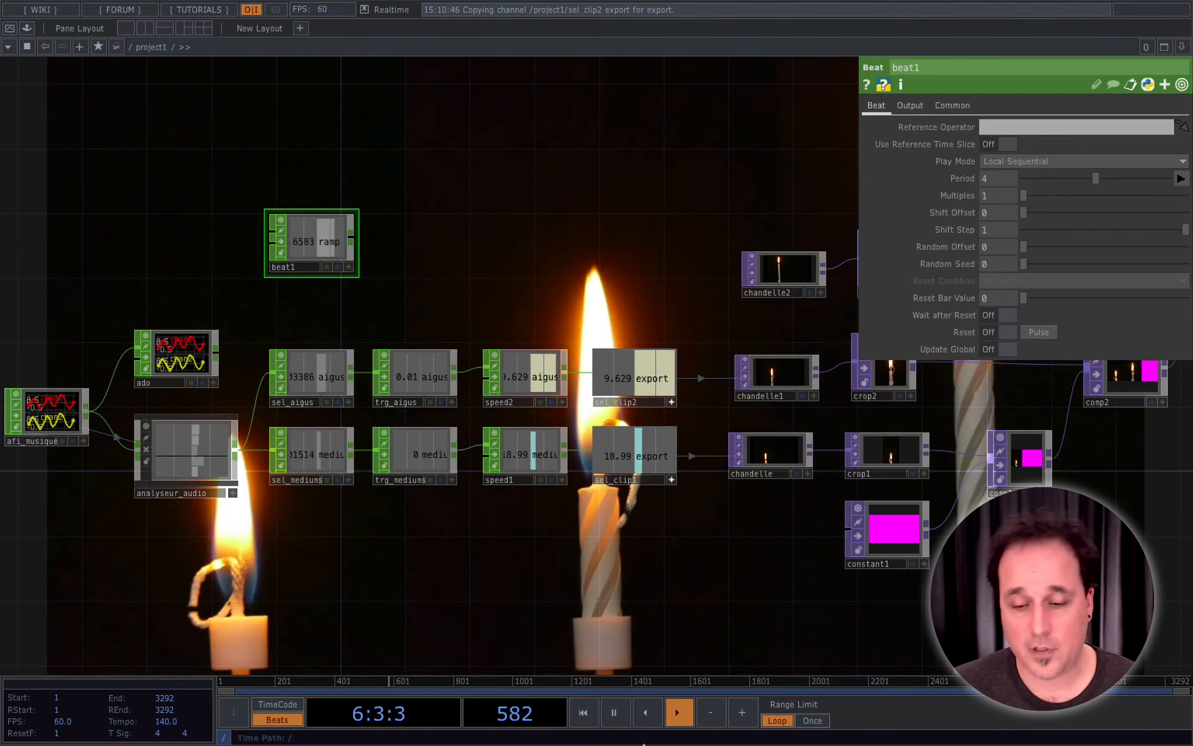
{"action": "left_click", "coordinate": [614, 712]}
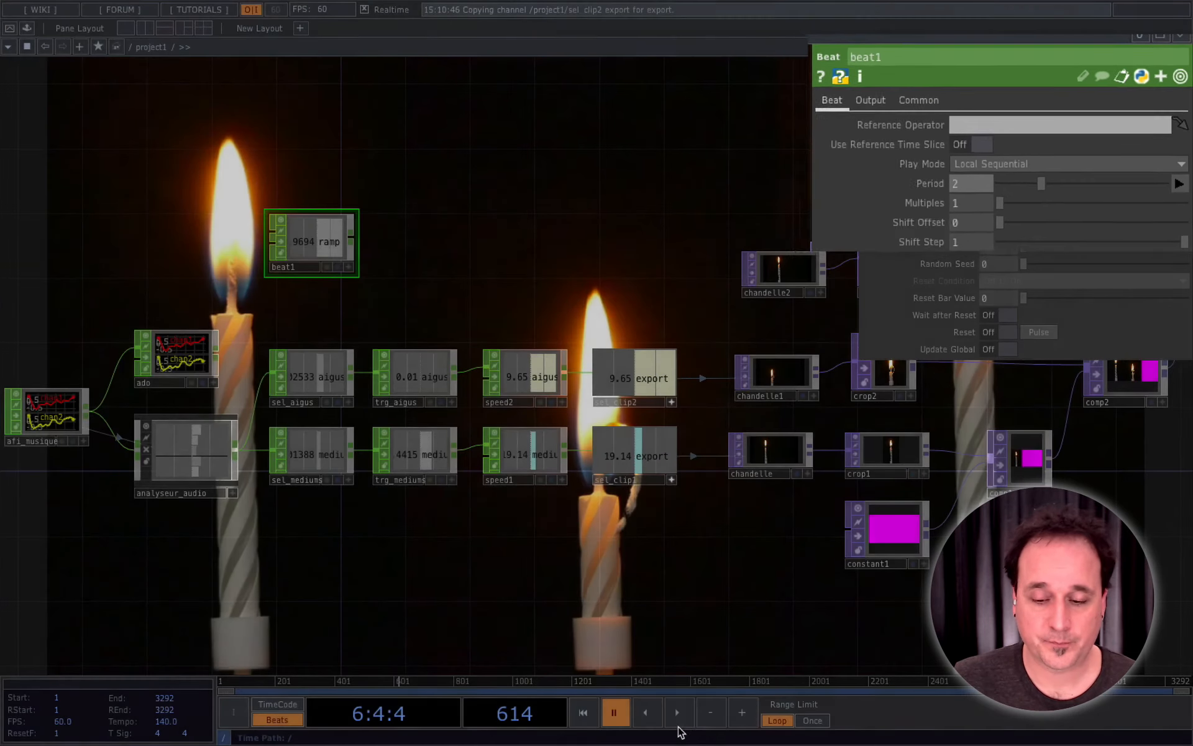
Set the Period of beat1 to 2, replay the timeline from frame 1 to check its ramp, and pause.
{"action": "left_click", "coordinate": [585, 712]}
{"action": "left_click", "coordinate": [685, 712]}
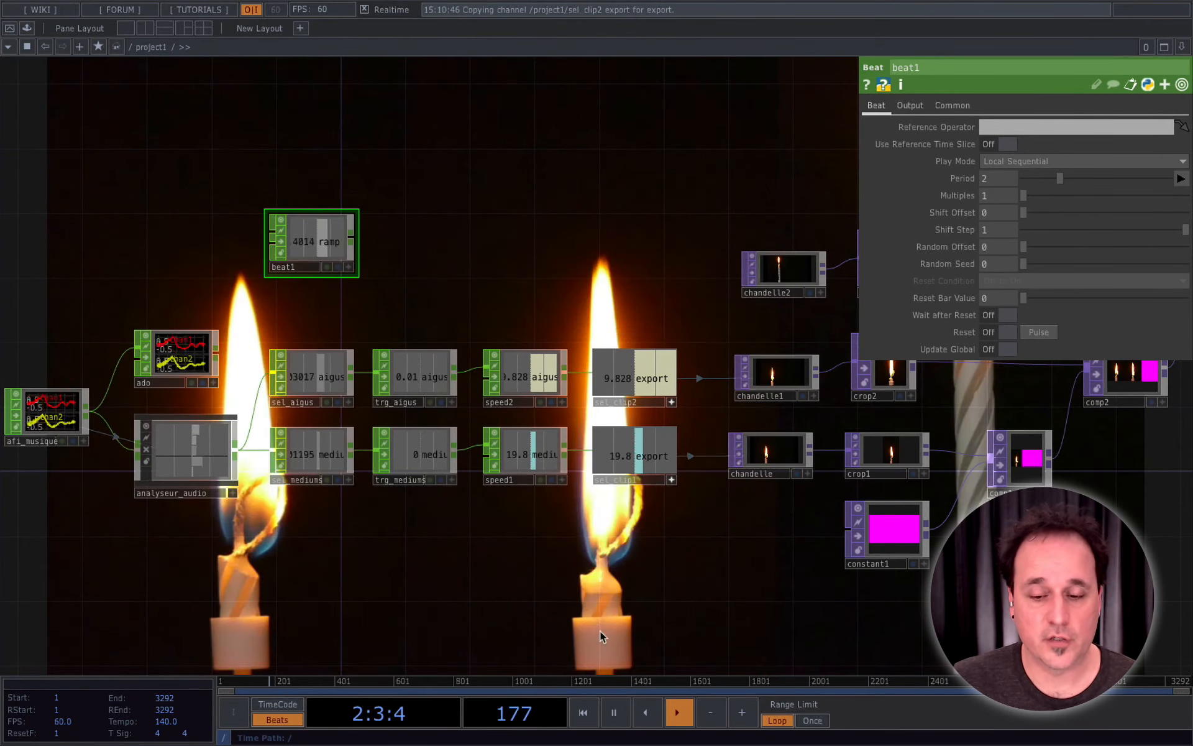
{"action": "key", "text": "space"}
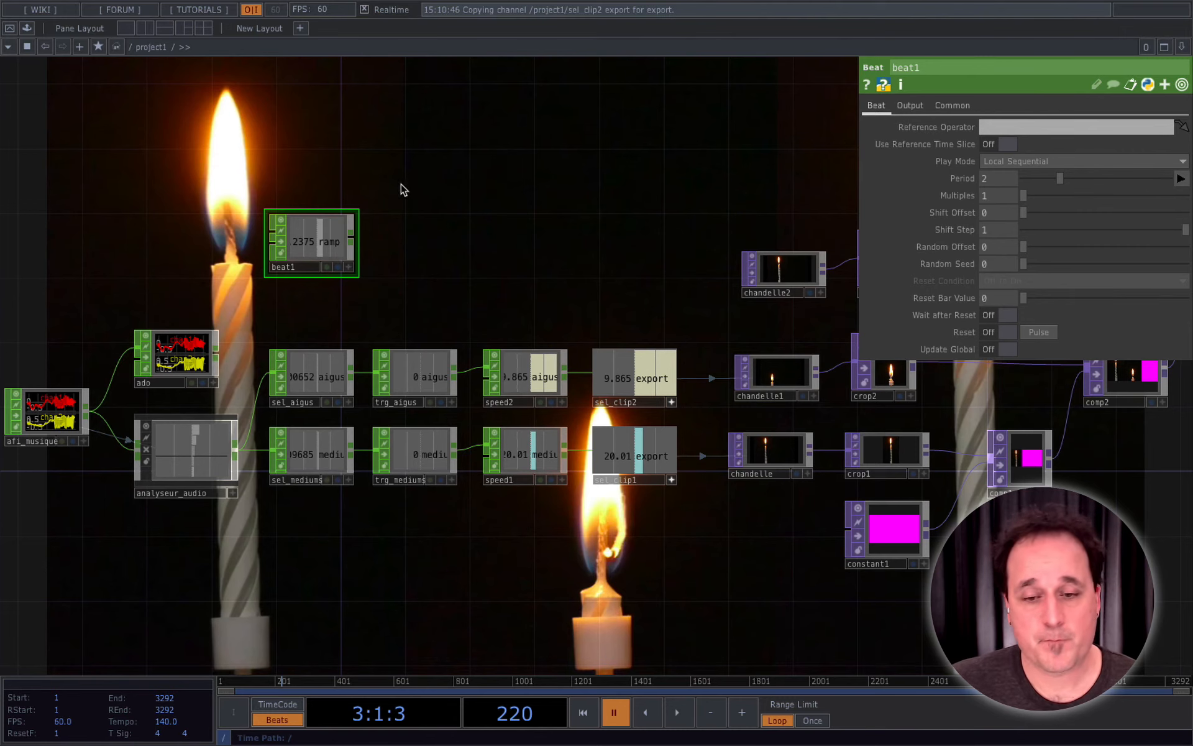
Move beat1 down closer to the sel_aigus row and connect a new Trigger CHOP to its output, placed beside it.
{"action": "left_click_drag", "start_coordinate": [319, 235], "coordinate": [320, 267]}
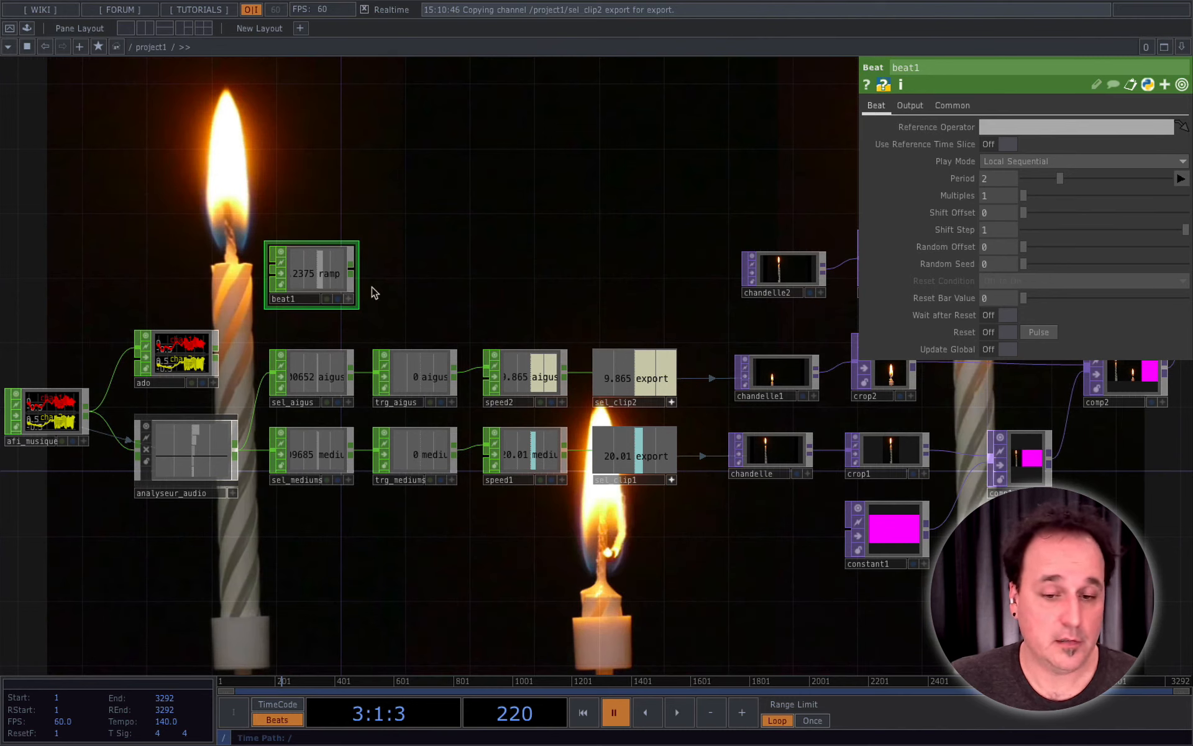
{"action": "right_click", "coordinate": [356, 276]}
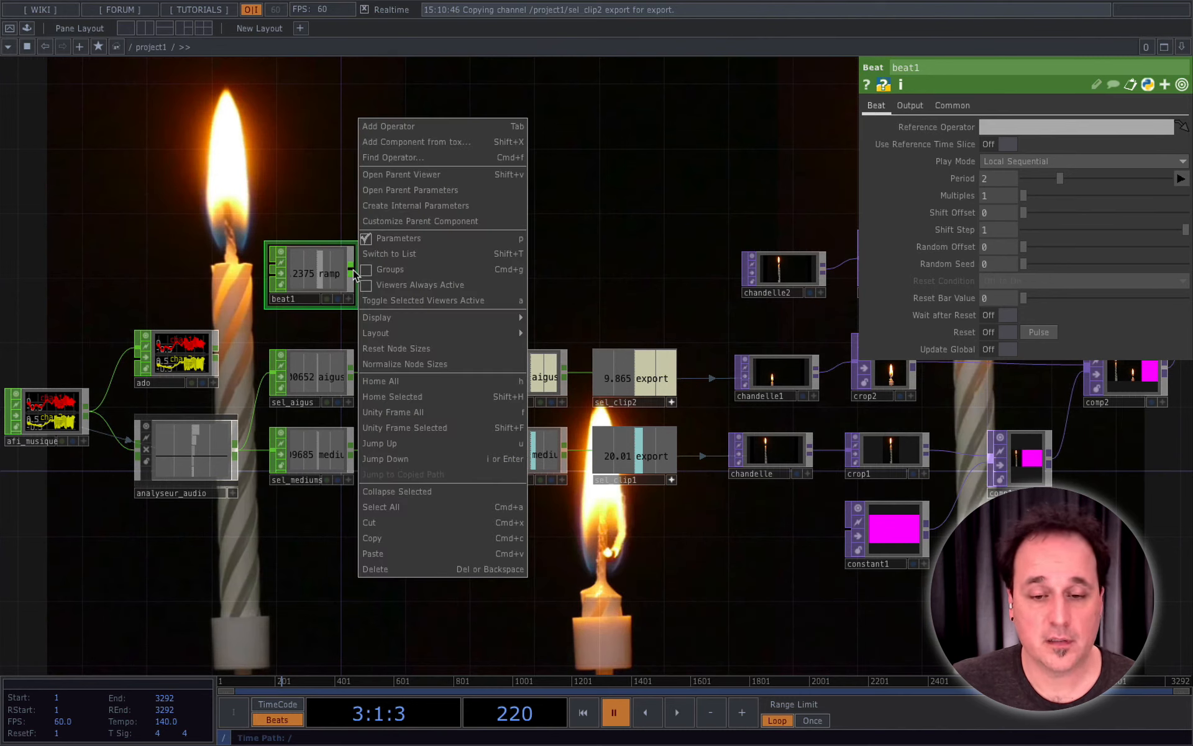
{"action": "left_click", "coordinate": [308, 203]}
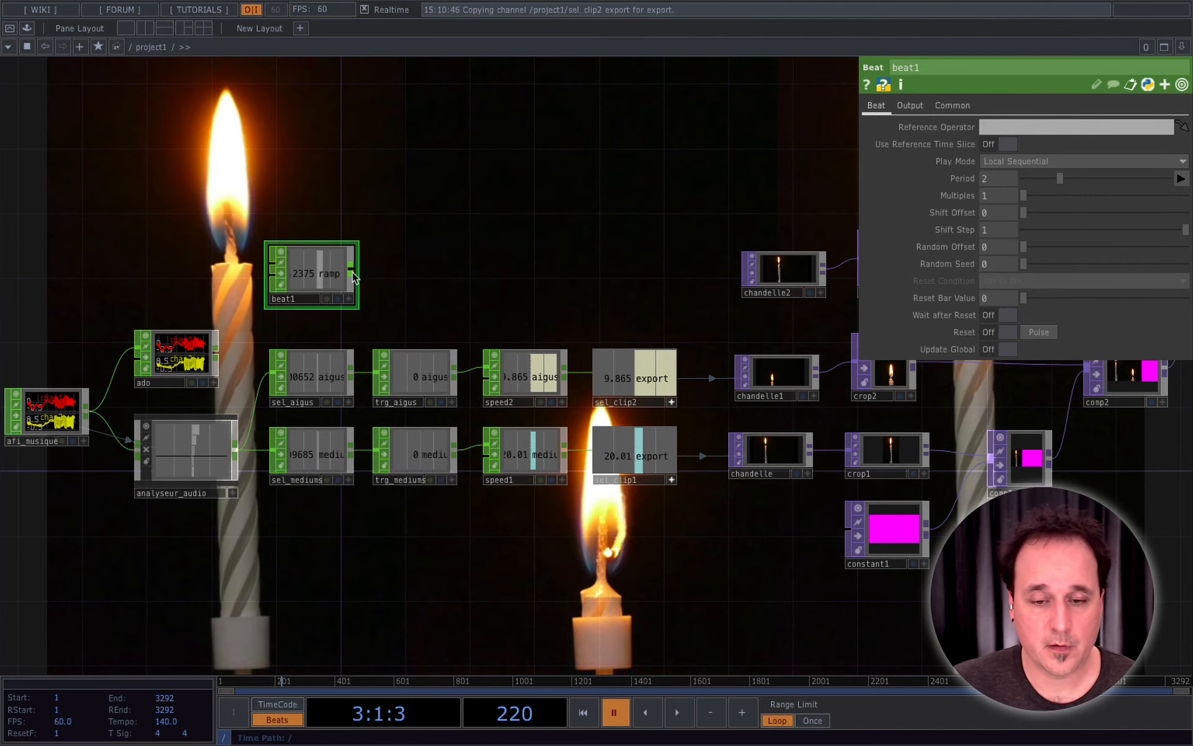
{"action": "right_click", "coordinate": [352, 272]}
{"action": "type", "text": "trigg"}
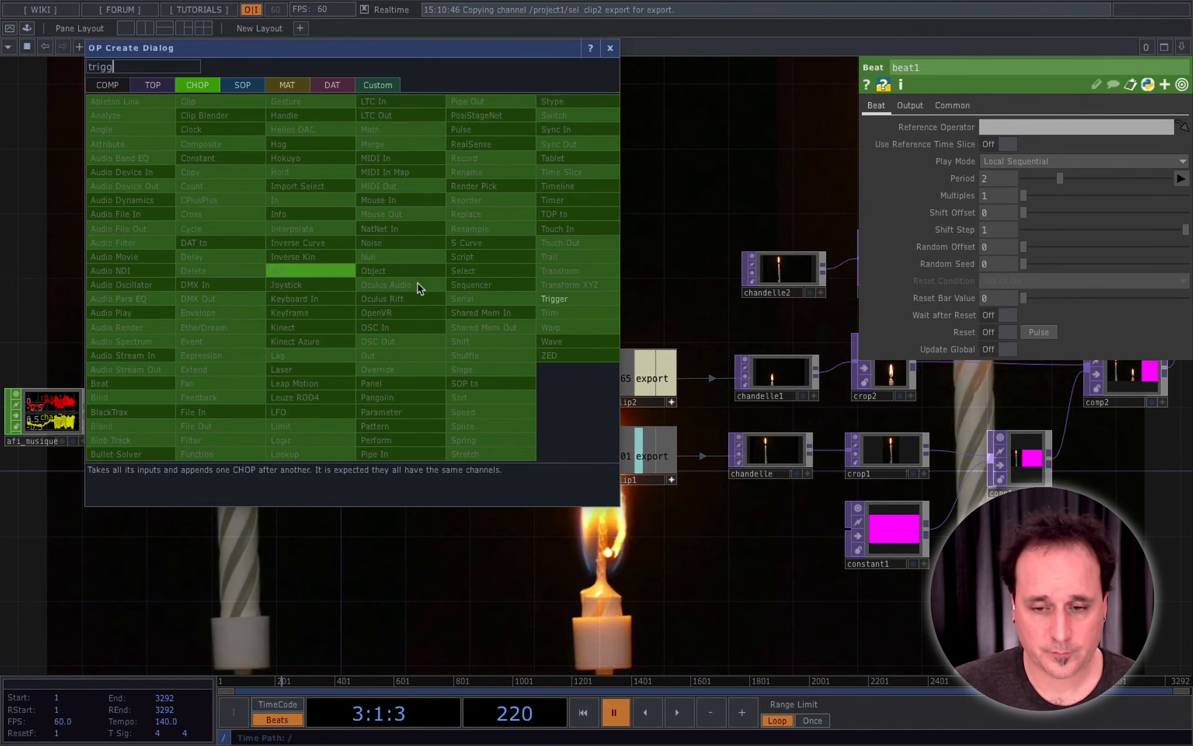
{"action": "left_click", "coordinate": [556, 300]}
{"action": "left_click", "coordinate": [428, 277]}
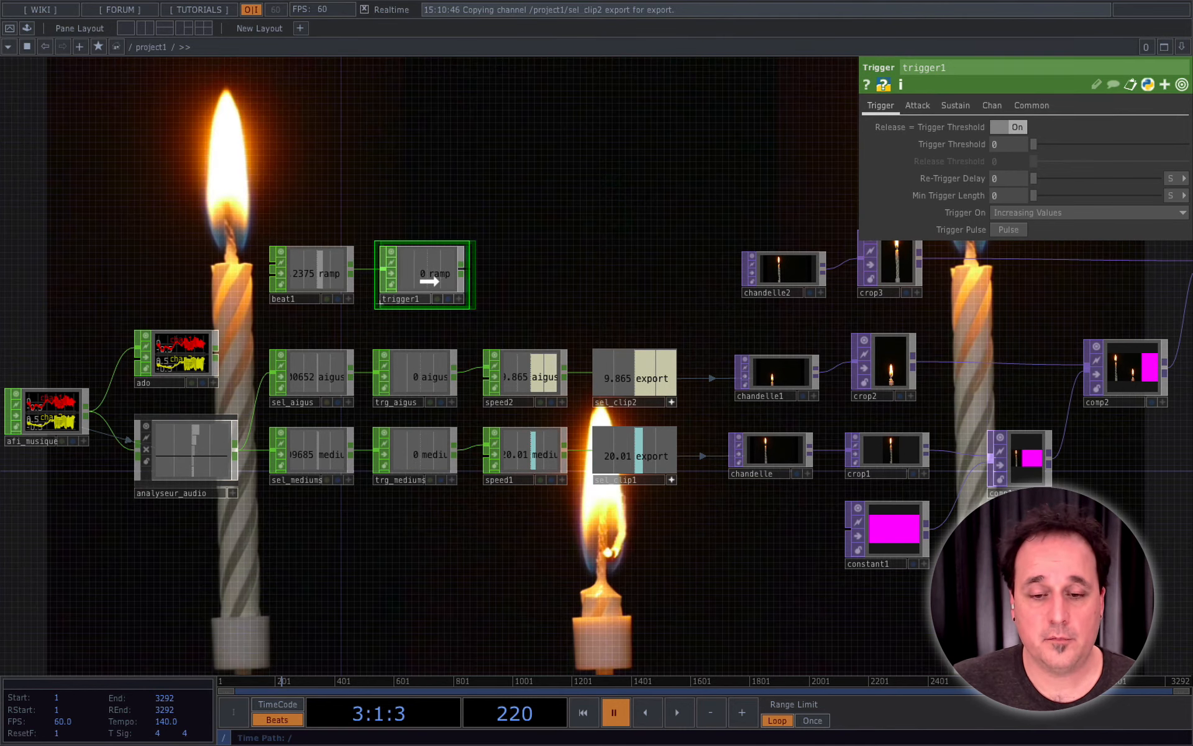
{"action": "left_click_drag", "start_coordinate": [428, 274], "coordinate": [422, 274]}
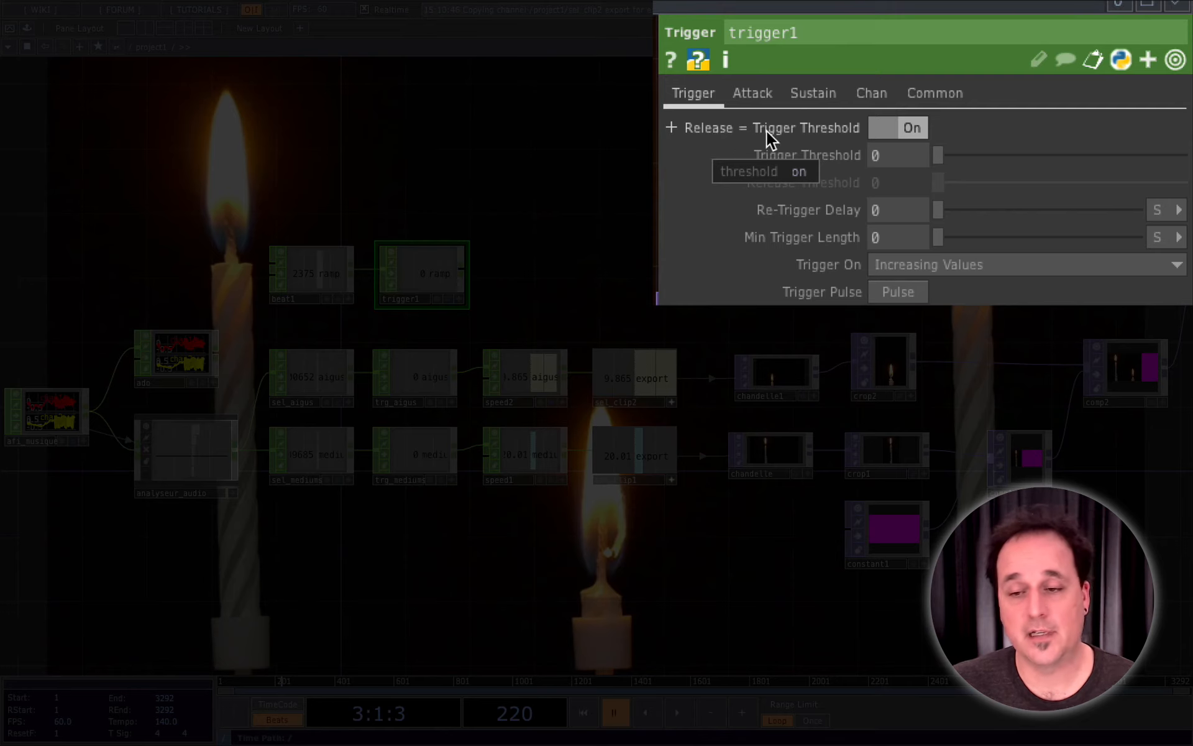
Turn off Release = Trigger Threshold on trigger1 and set its Release Threshold to 0.05.
{"action": "left_click", "coordinate": [901, 128]}
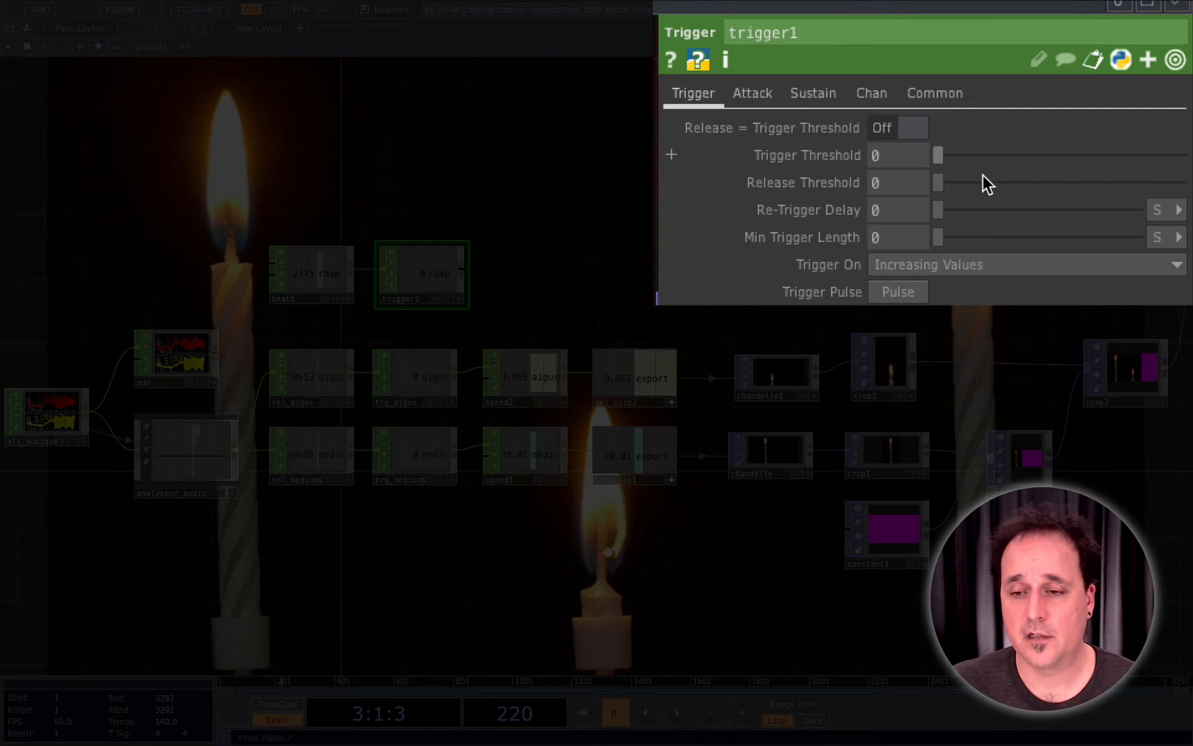
{"action": "left_click", "coordinate": [893, 181]}
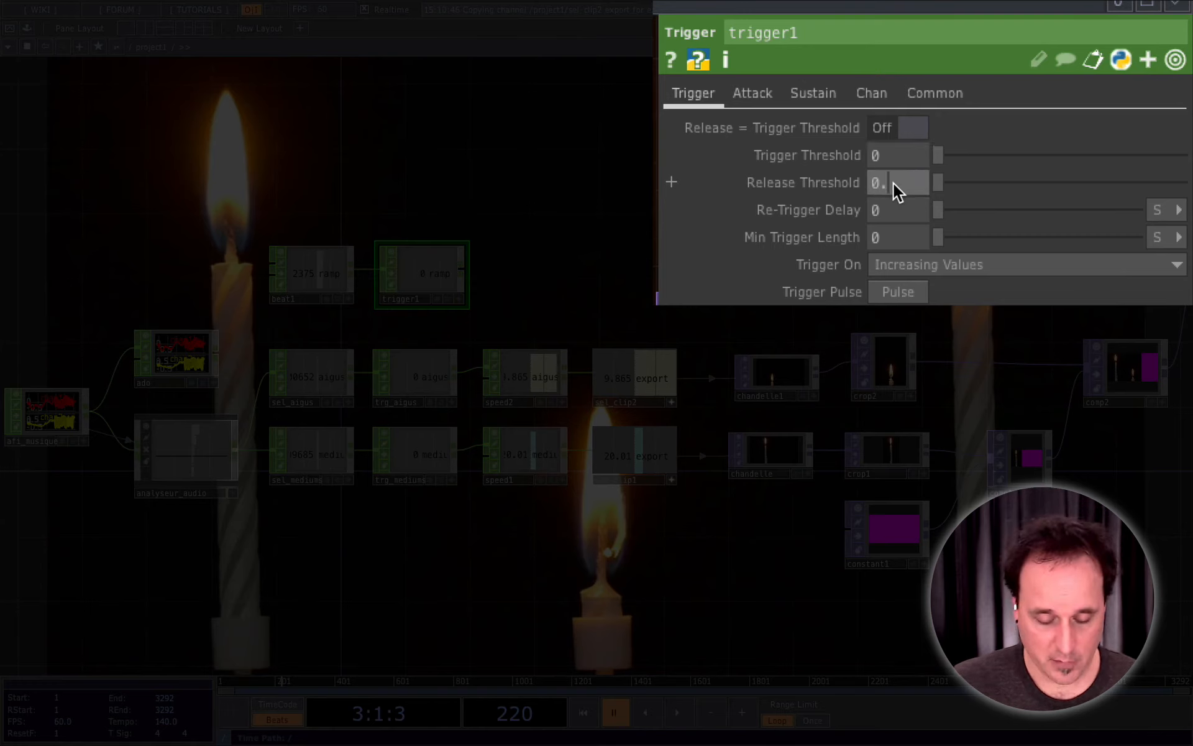
{"action": "key", "text": "Return"}
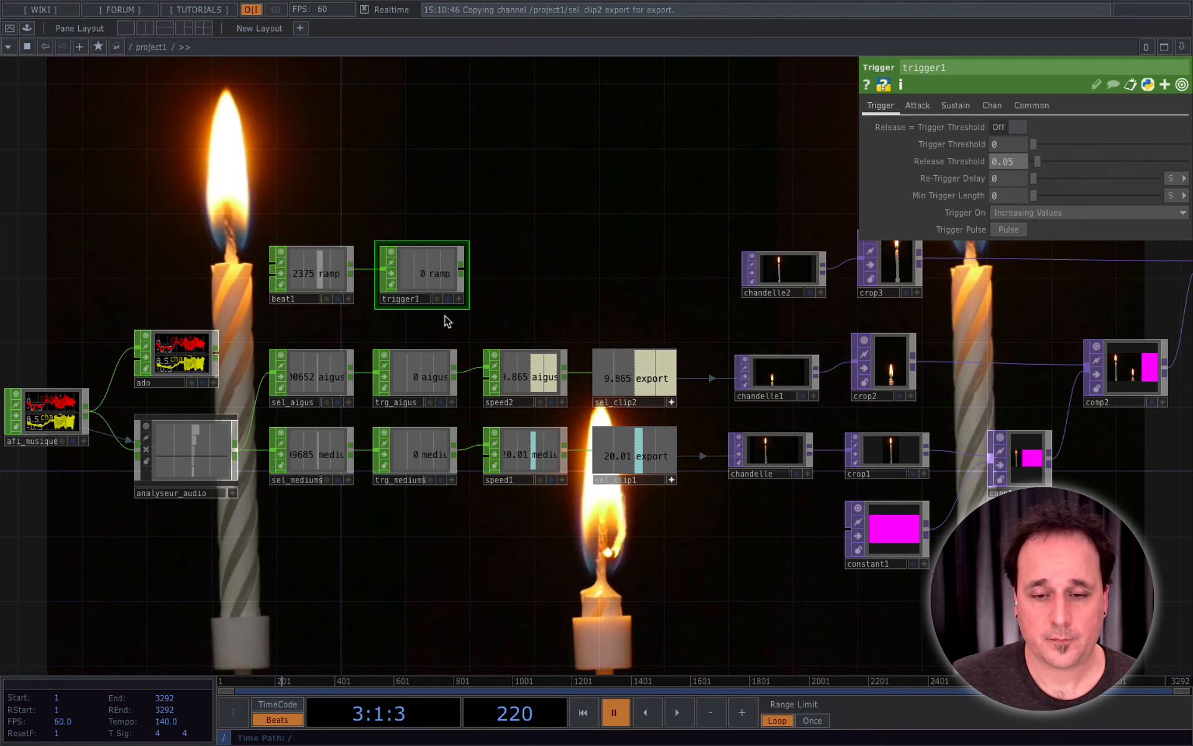
Connect a Speed CHOP to the output of trigger1, placed above speed2.
{"action": "right_click", "coordinate": [462, 271]}
{"action": "type", "text": "spee"}
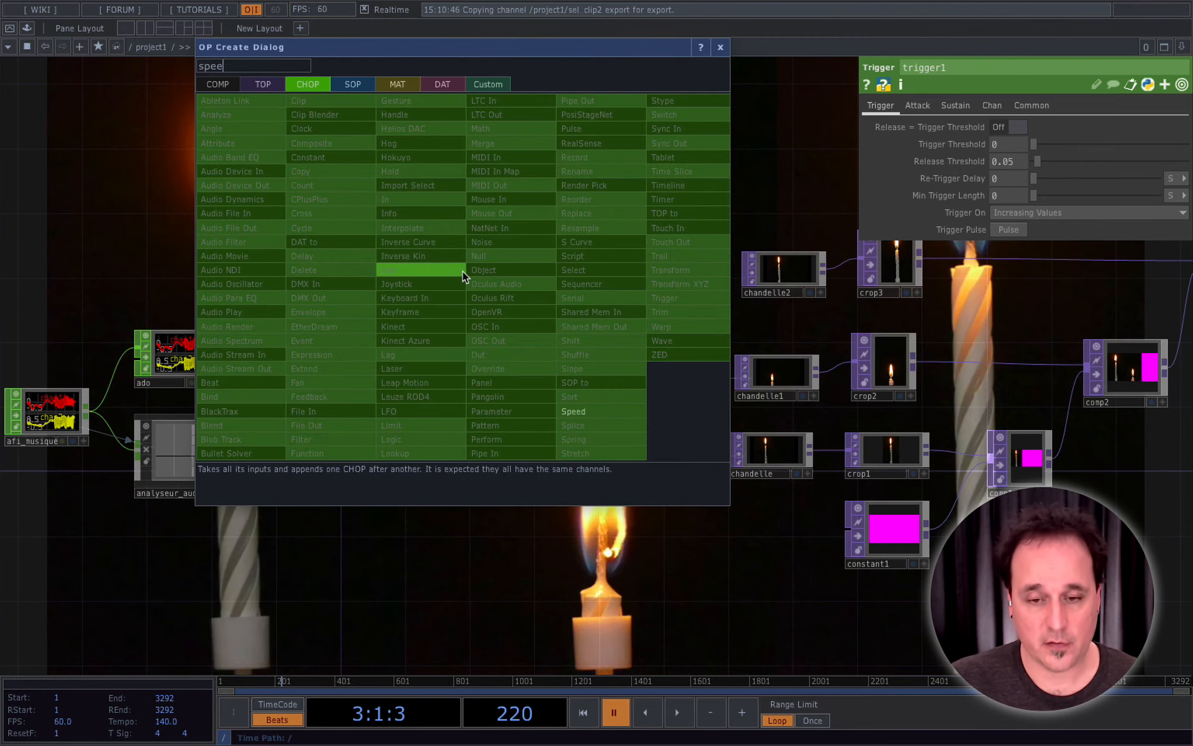
{"action": "left_click", "coordinate": [613, 410]}
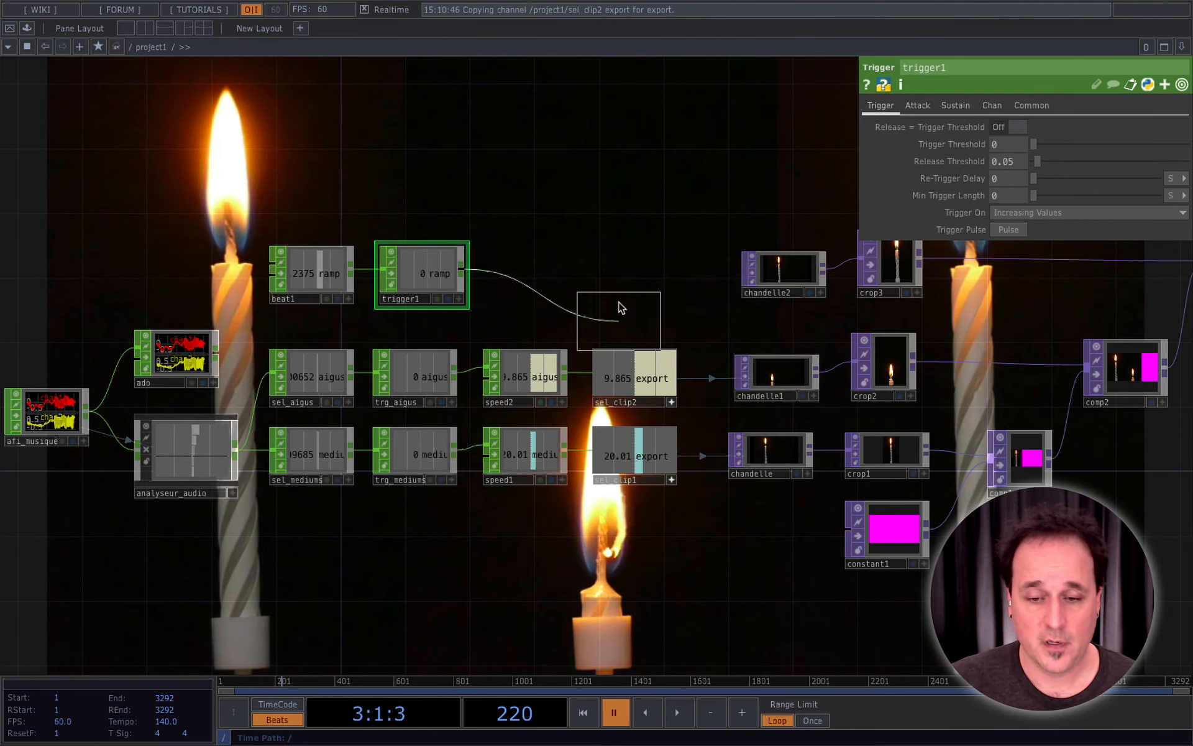
{"action": "left_click", "coordinate": [532, 280]}
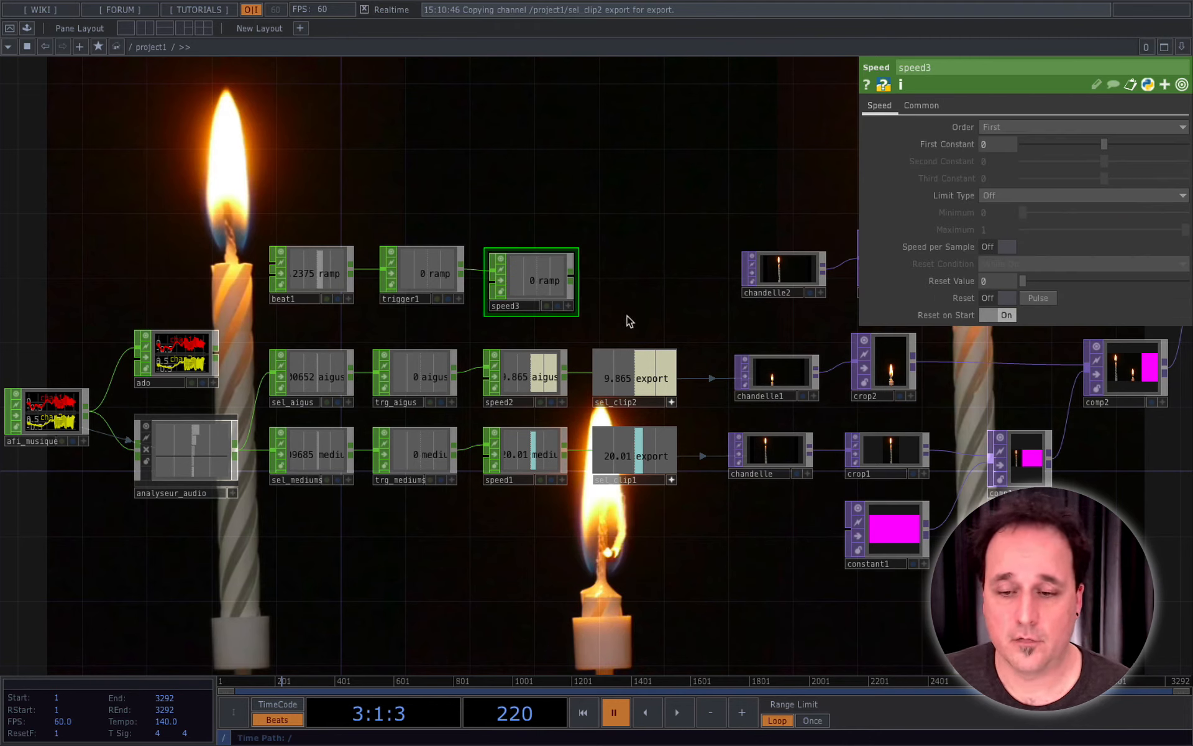
Connect a Select CHOP to the output of speed3, placed above sel_clip2.
{"action": "left_click_drag", "start_coordinate": [682, 317], "coordinate": [549, 322]}
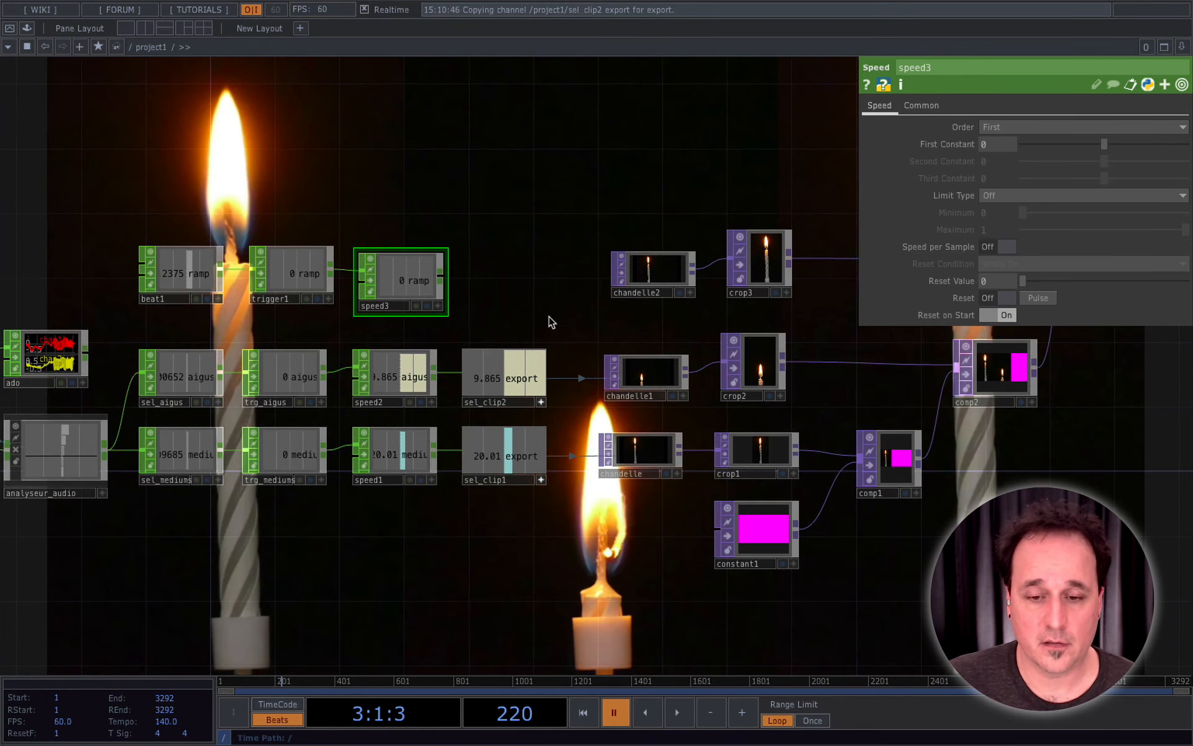
{"action": "left_click", "coordinate": [443, 282]}
{"action": "type", "text": "sel"}
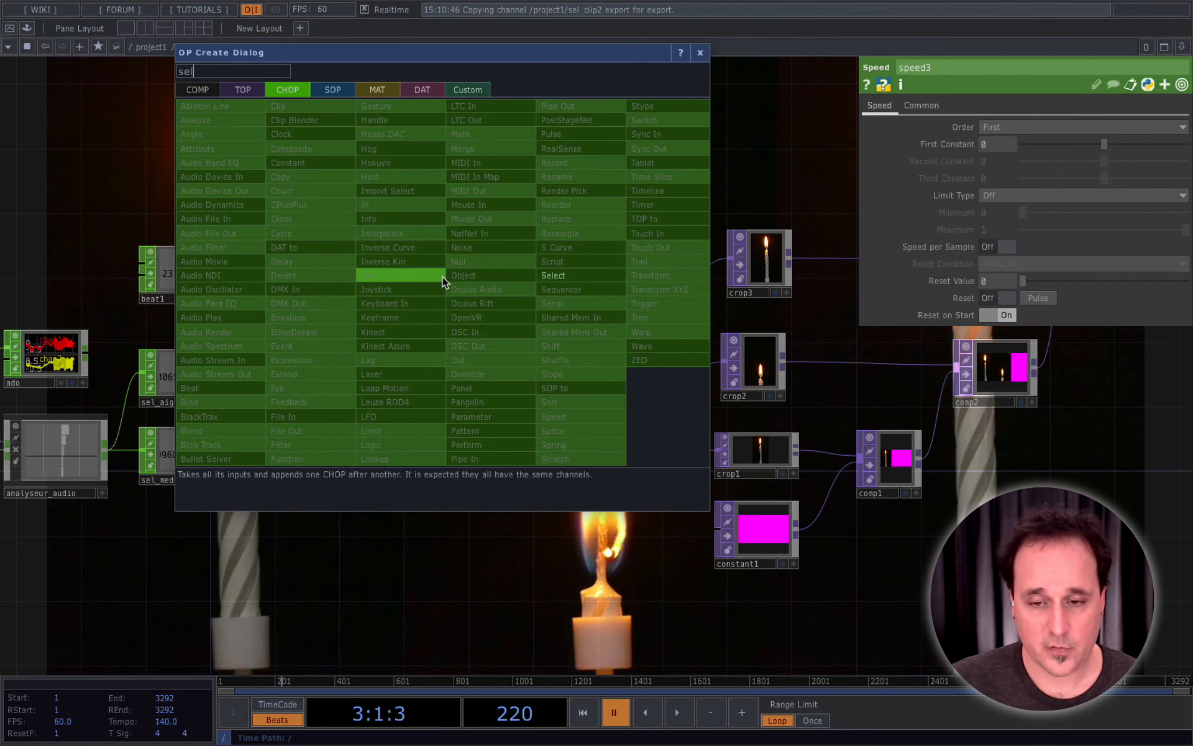
{"action": "left_click", "coordinate": [544, 274]}
{"action": "left_click", "coordinate": [506, 278]}
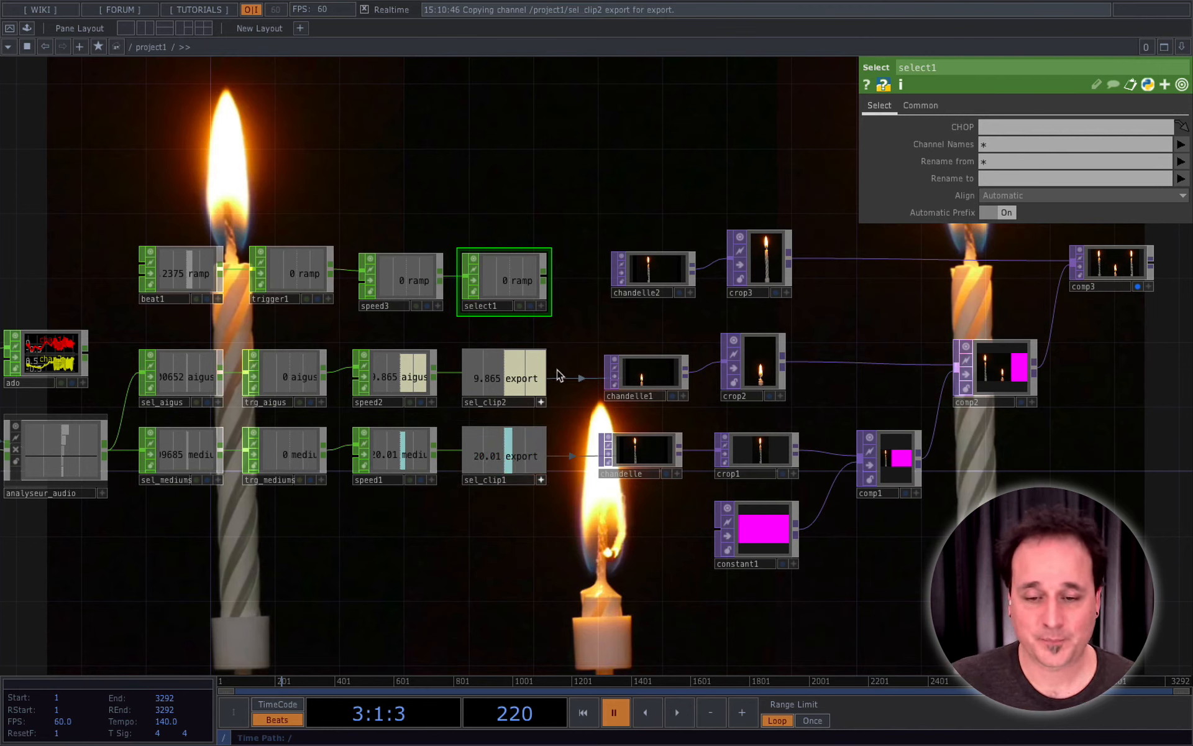
Rename the new Select CHOP as sel_clip3 and colour the node red.
{"action": "double_click", "coordinate": [491, 306]}
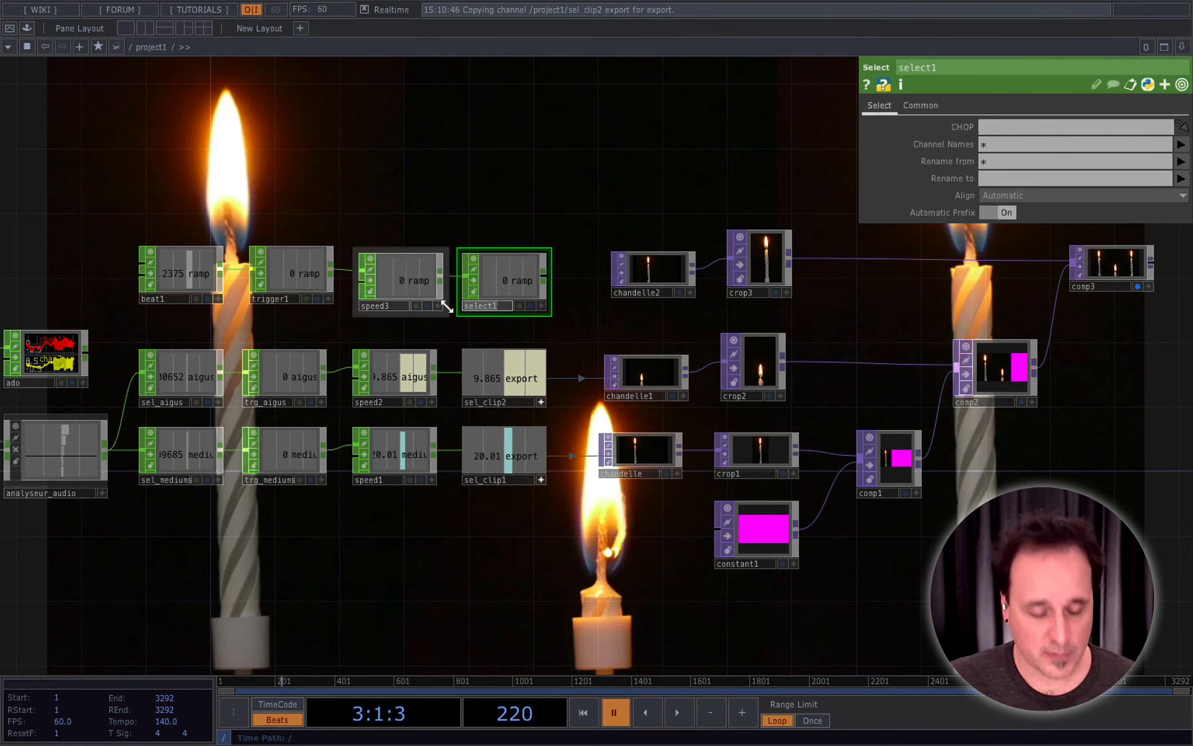
{"action": "type", "text": "se"}
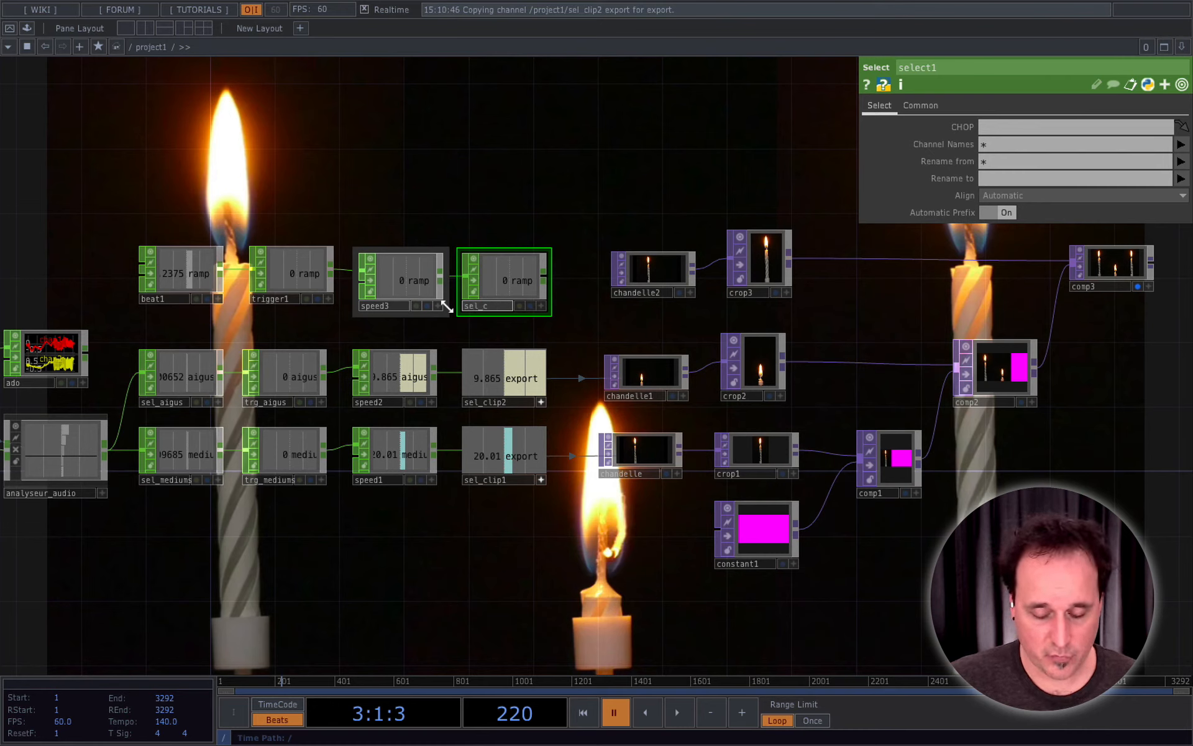
{"action": "key", "text": "Return"}
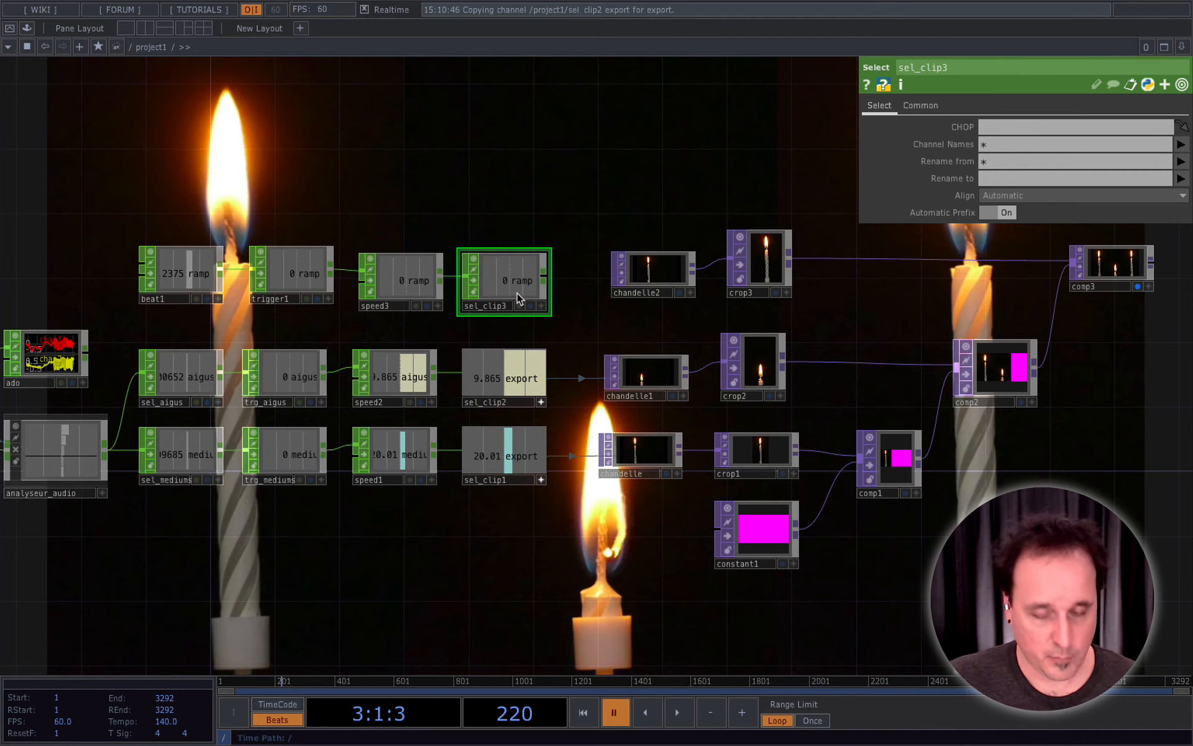
{"action": "key", "text": "c"}
{"action": "left_click", "coordinate": [5, 608]}
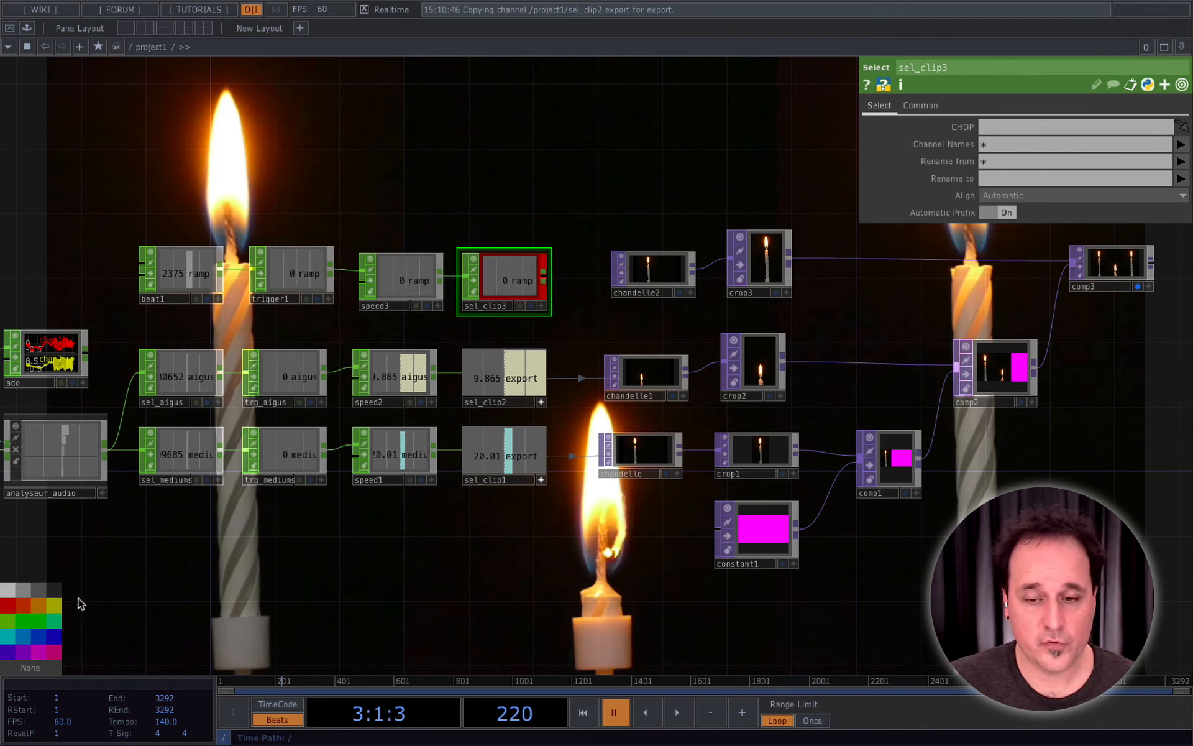
Deactivate the viewers of sel_clip2 and sel_clip1, and activate the viewer of sel_clip3.
{"action": "left_click", "coordinate": [539, 403]}
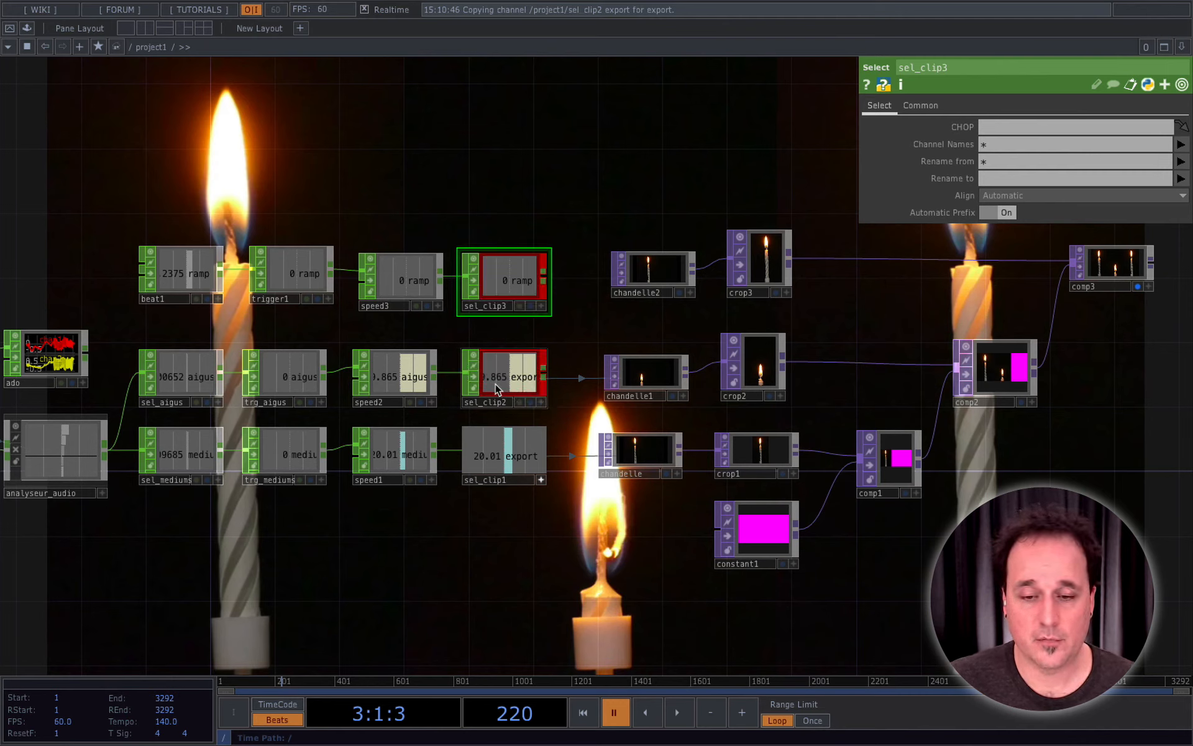
{"action": "left_click", "coordinate": [538, 480]}
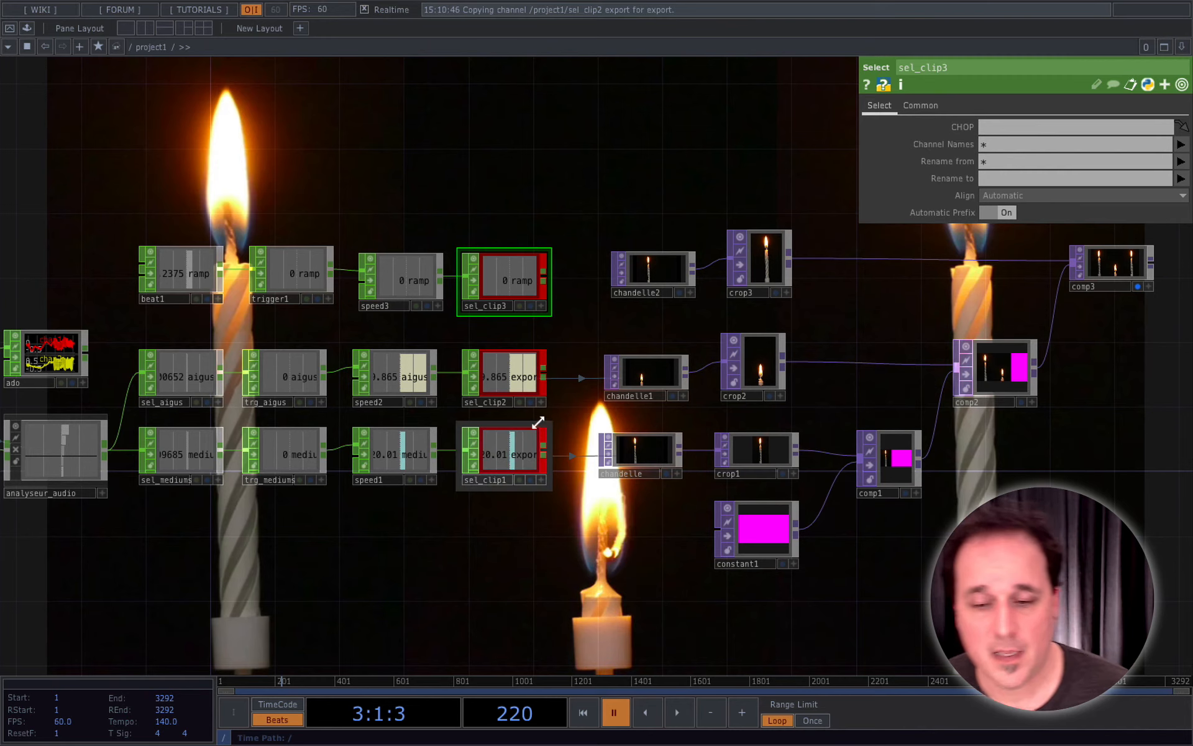
{"action": "left_click", "coordinate": [541, 305]}
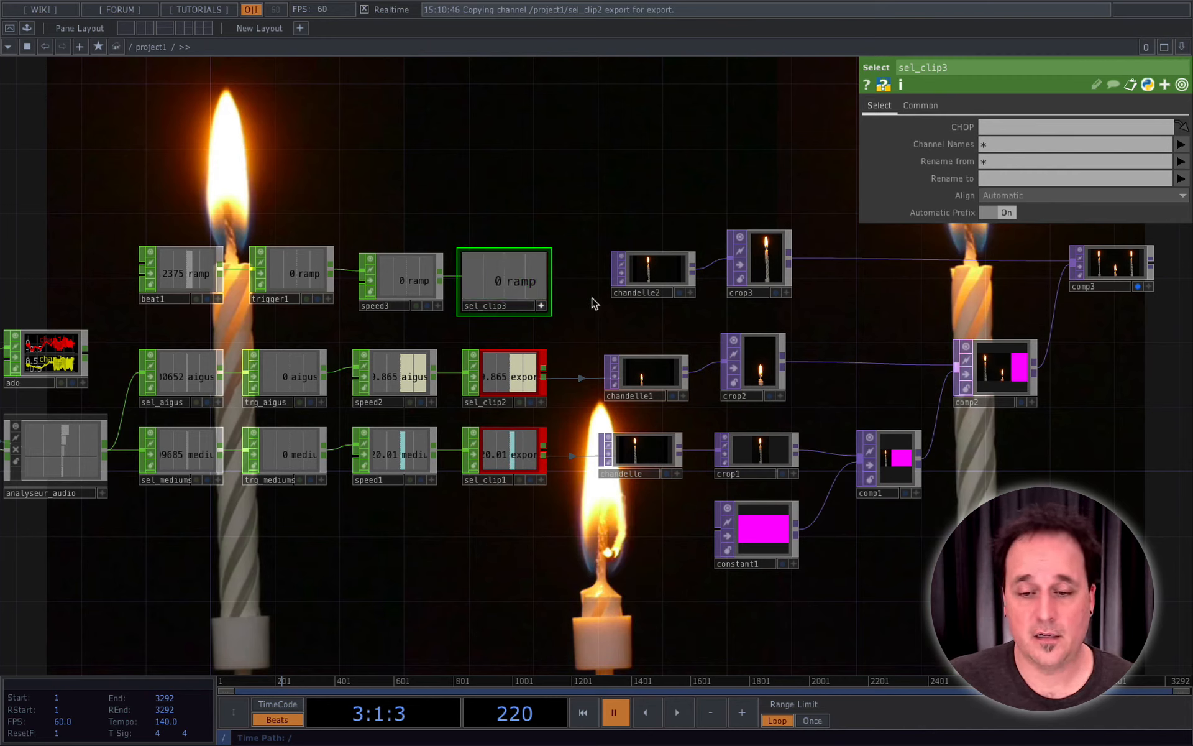
Rename the bottom-row Movie File In as chandelle1, temporarily naming it chandelle3 and renaming the middle-row one chandelle to free the name.
{"action": "left_click", "coordinate": [645, 475]}
{"action": "type", "text": "3"}
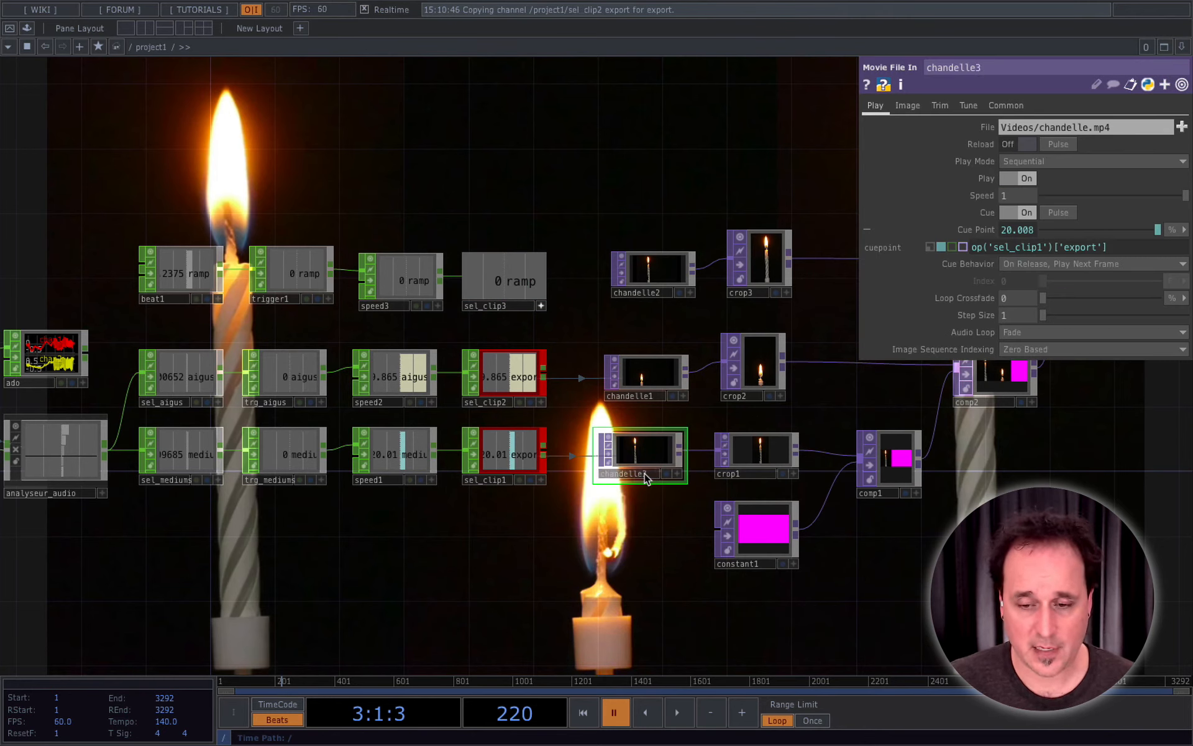
{"action": "left_click", "coordinate": [661, 399]}
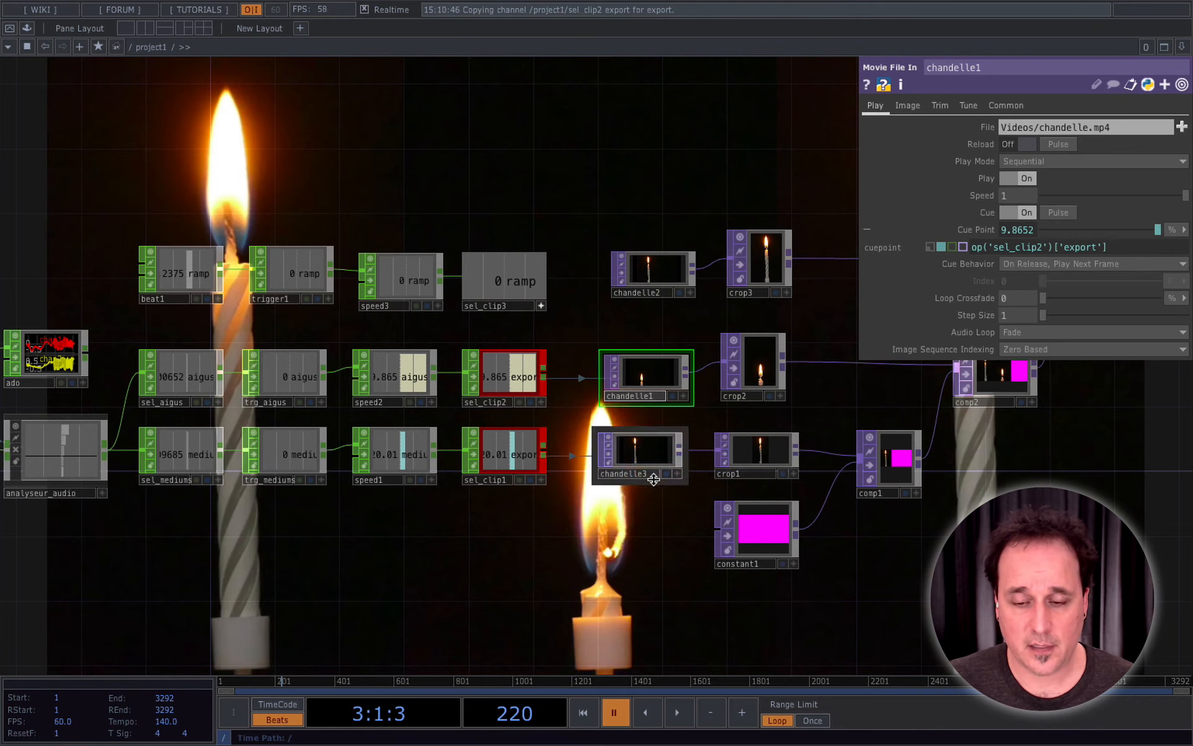
{"action": "left_click", "coordinate": [665, 297]}
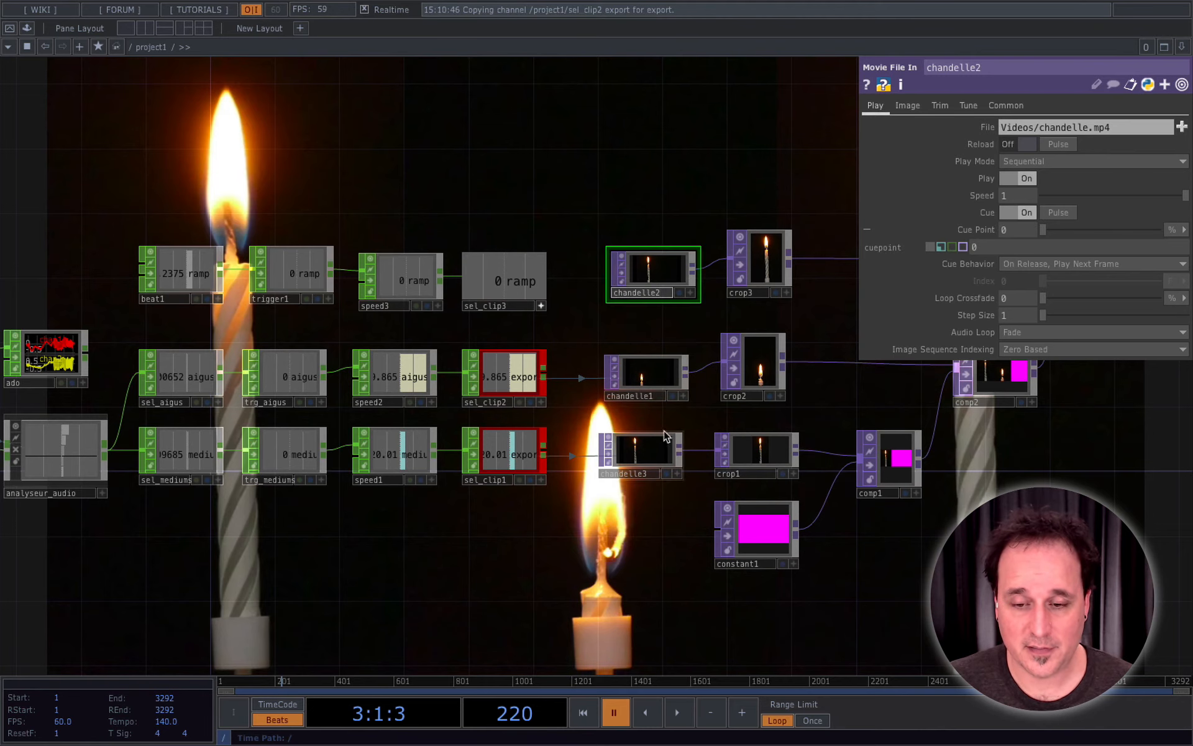
{"action": "left_click", "coordinate": [662, 401]}
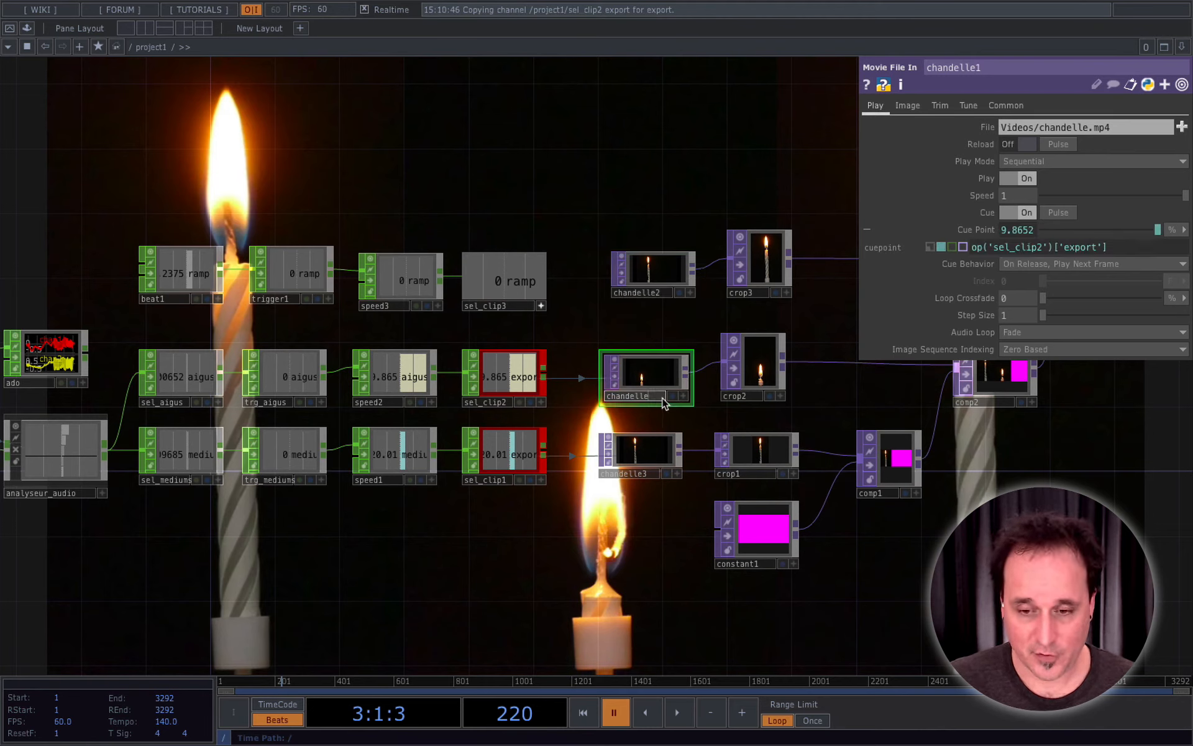
{"action": "left_click", "coordinate": [651, 477]}
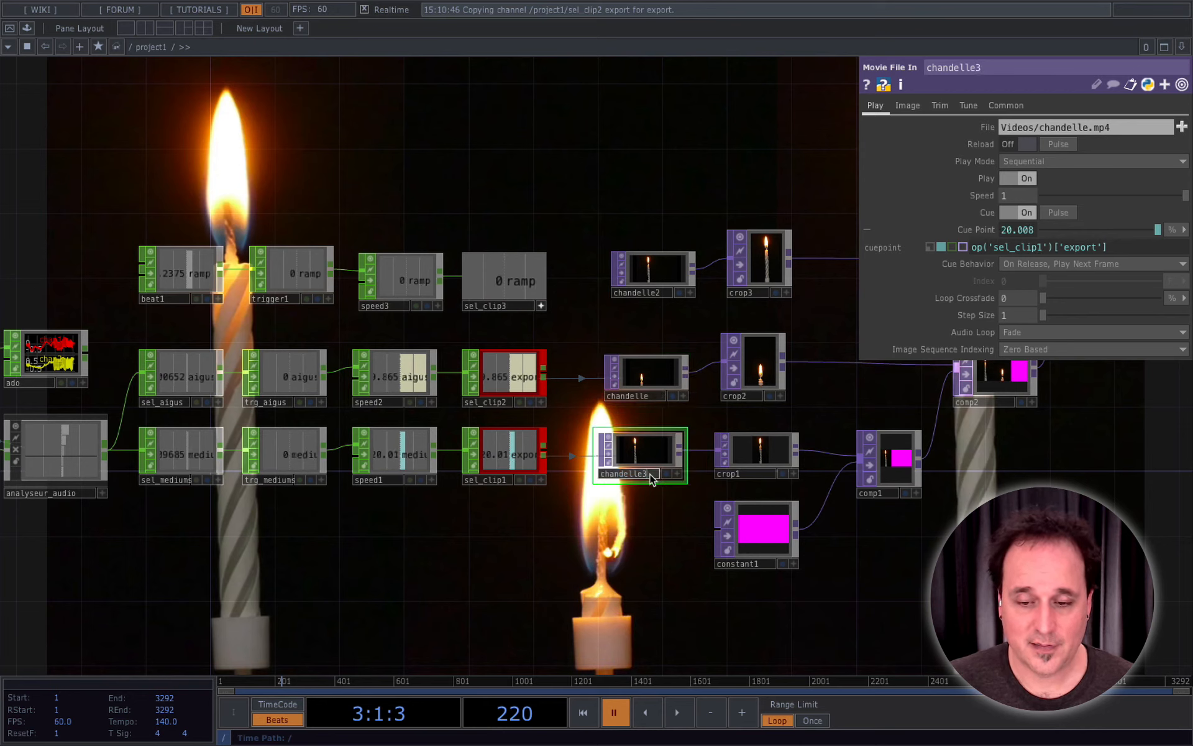
{"action": "type", "text": "1"}
{"action": "key", "text": "Return"}
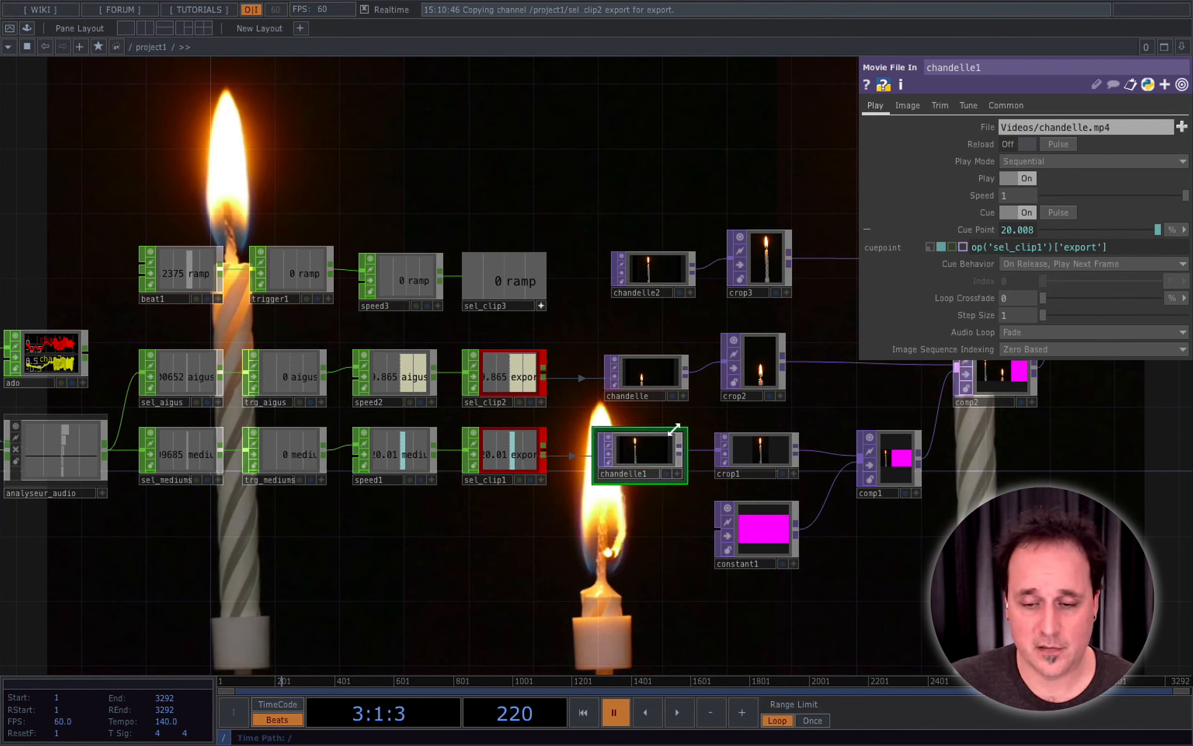
Rename the middle-row Movie File In as chandelle2 and the top-row one as chandelle3.
{"action": "left_click", "coordinate": [660, 404]}
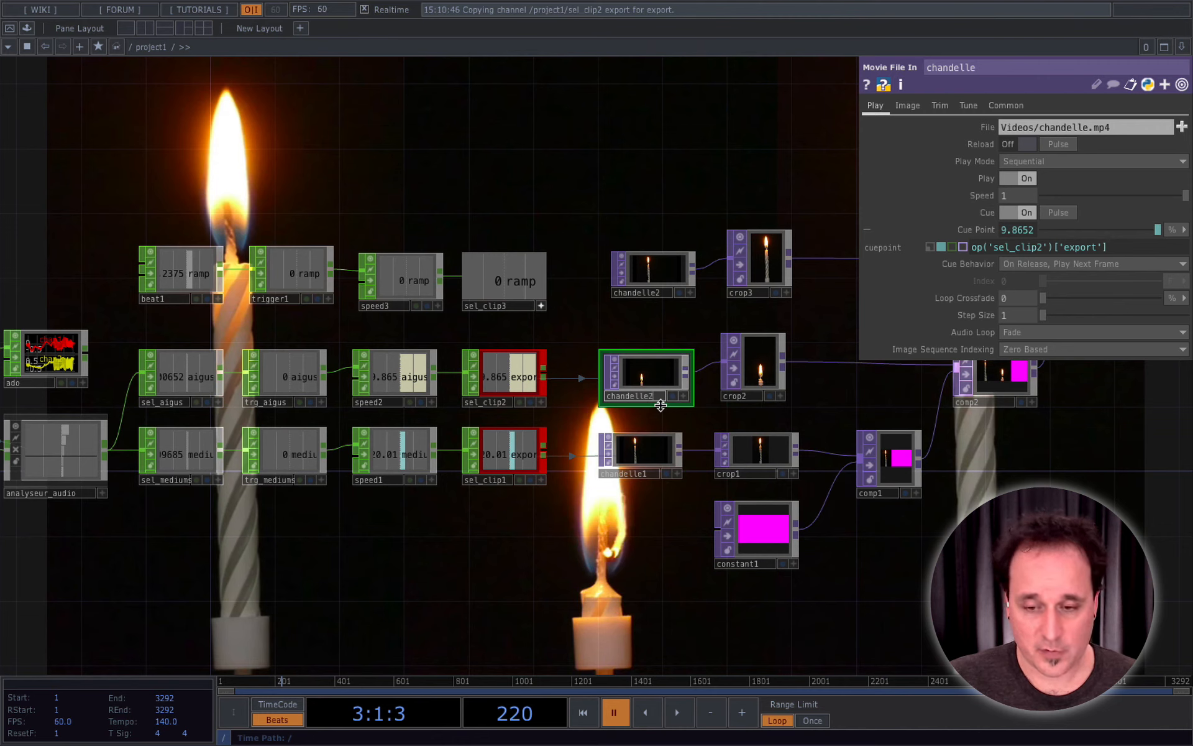
{"action": "left_click", "coordinate": [667, 294]}
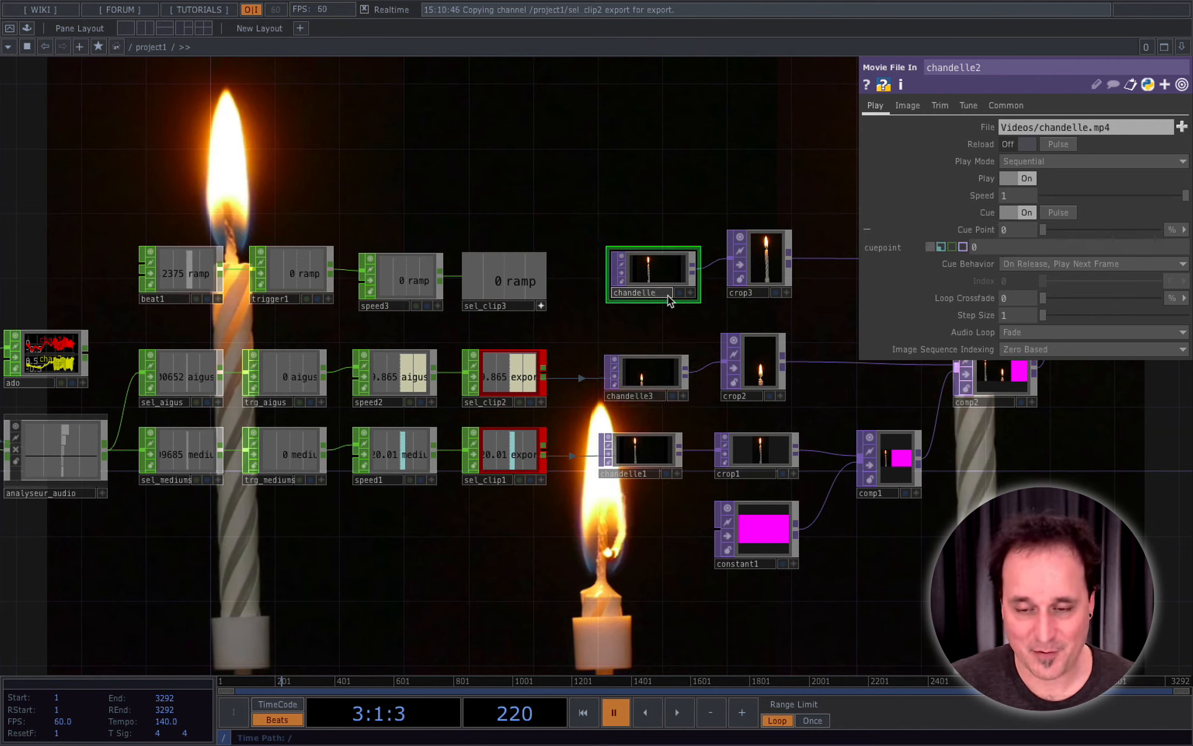
{"action": "left_click", "coordinate": [657, 395]}
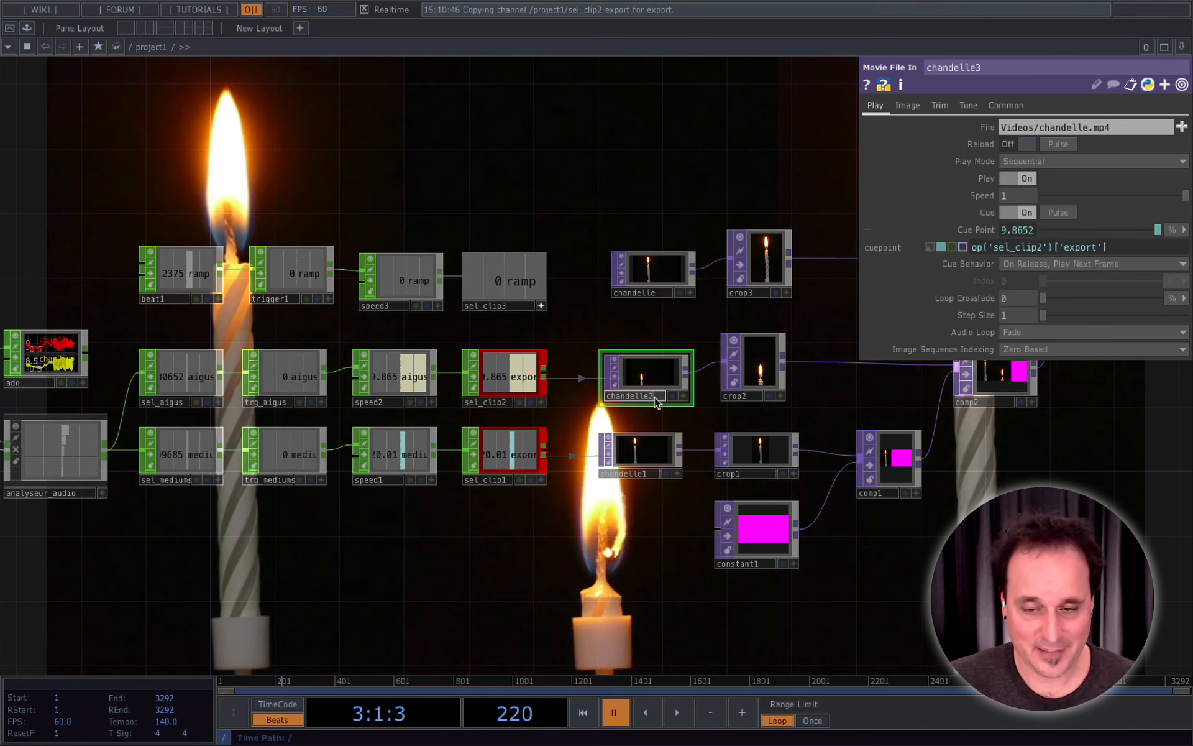
{"action": "left_click", "coordinate": [659, 294]}
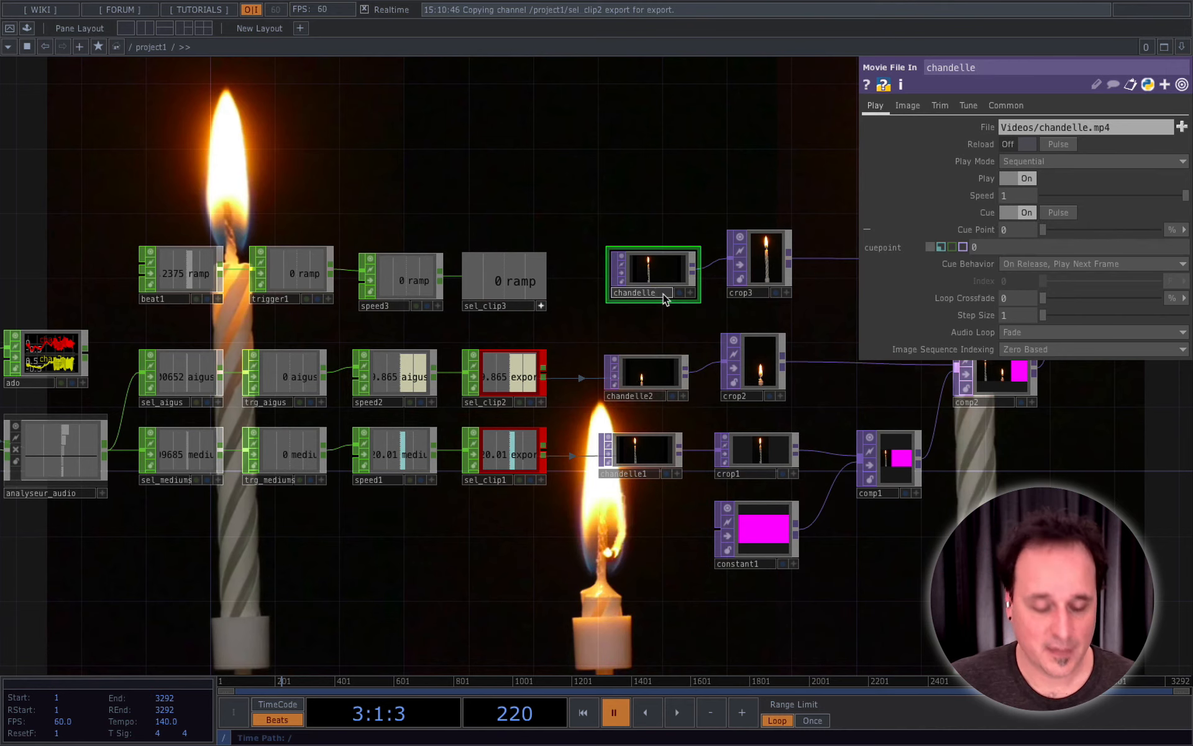
{"action": "type", "text": "3"}
{"action": "key", "text": "Return"}
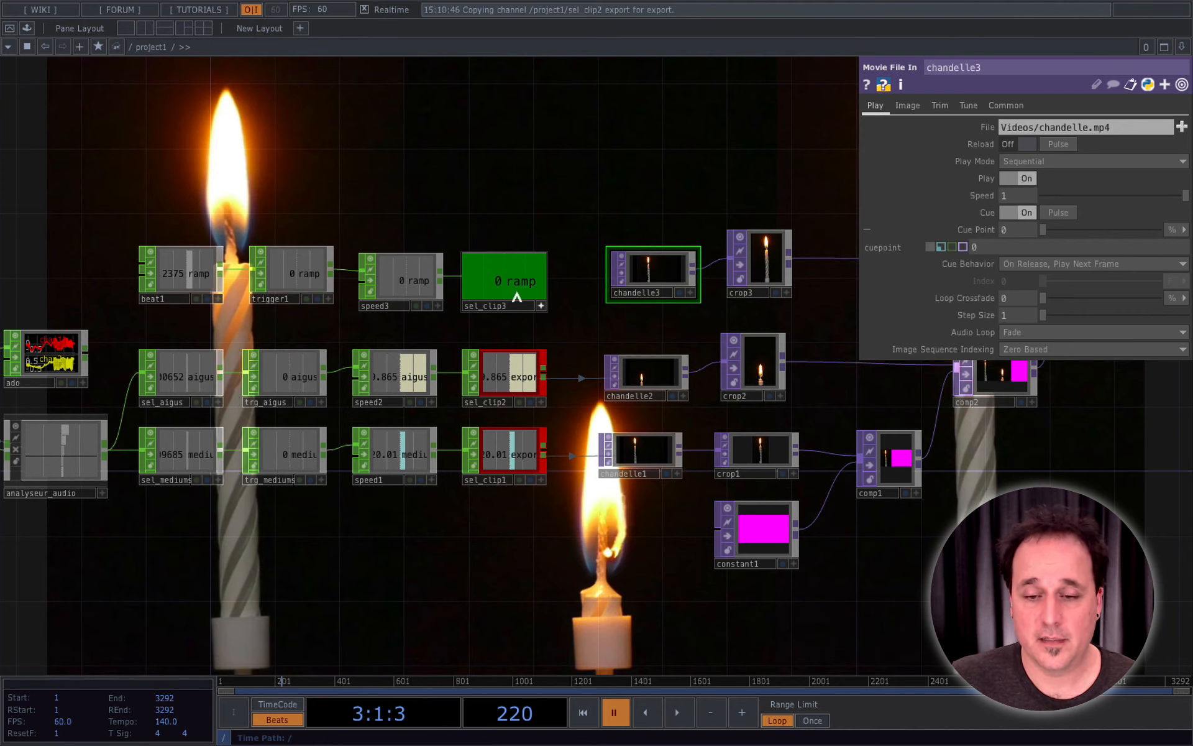
Deactivate the viewer of sel_clip3 and set its channel's Rename to parameter to export.
{"action": "left_click", "coordinate": [516, 285]}
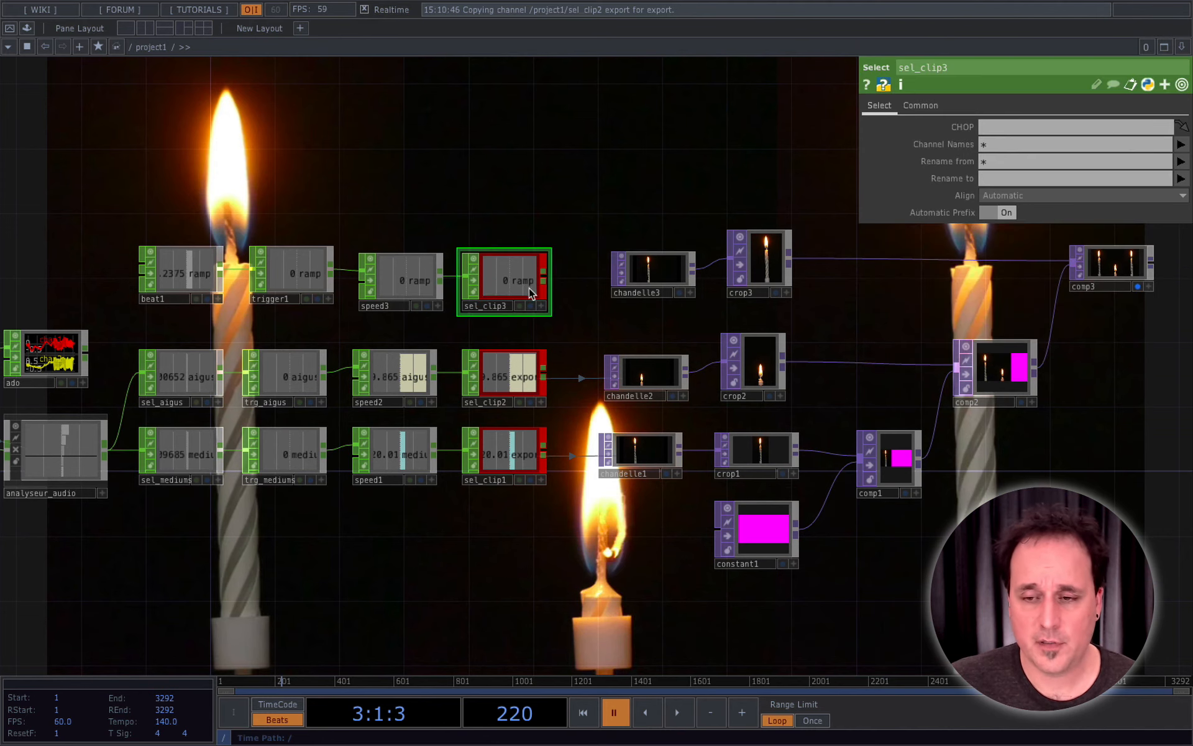
{"action": "left_click", "coordinate": [995, 178]}
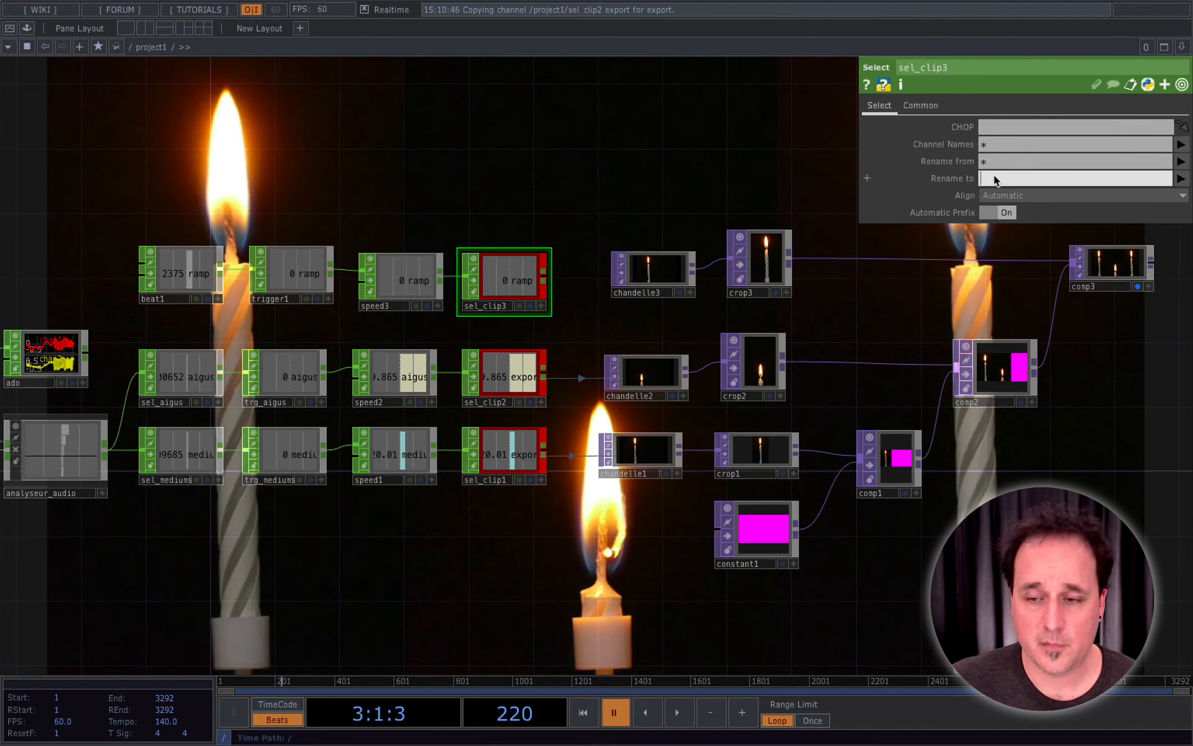
{"action": "type", "text": "export"}
{"action": "key", "text": "Return"}
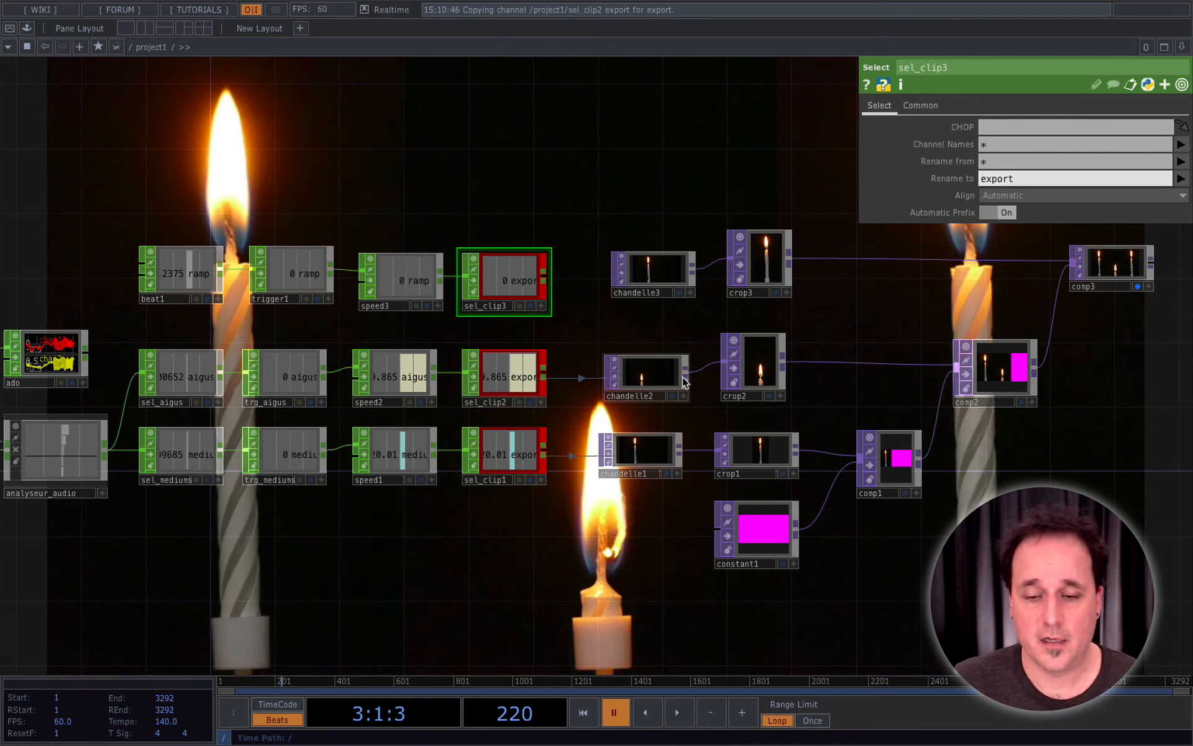
Activate the viewer of sel_clip3 and reference its export channel in the Cue Point of chandelle3.
{"action": "left_click", "coordinate": [541, 306]}
{"action": "left_click_drag", "start_coordinate": [501, 281], "coordinate": [1019, 228]}
{"action": "left_click", "coordinate": [1021, 219]}
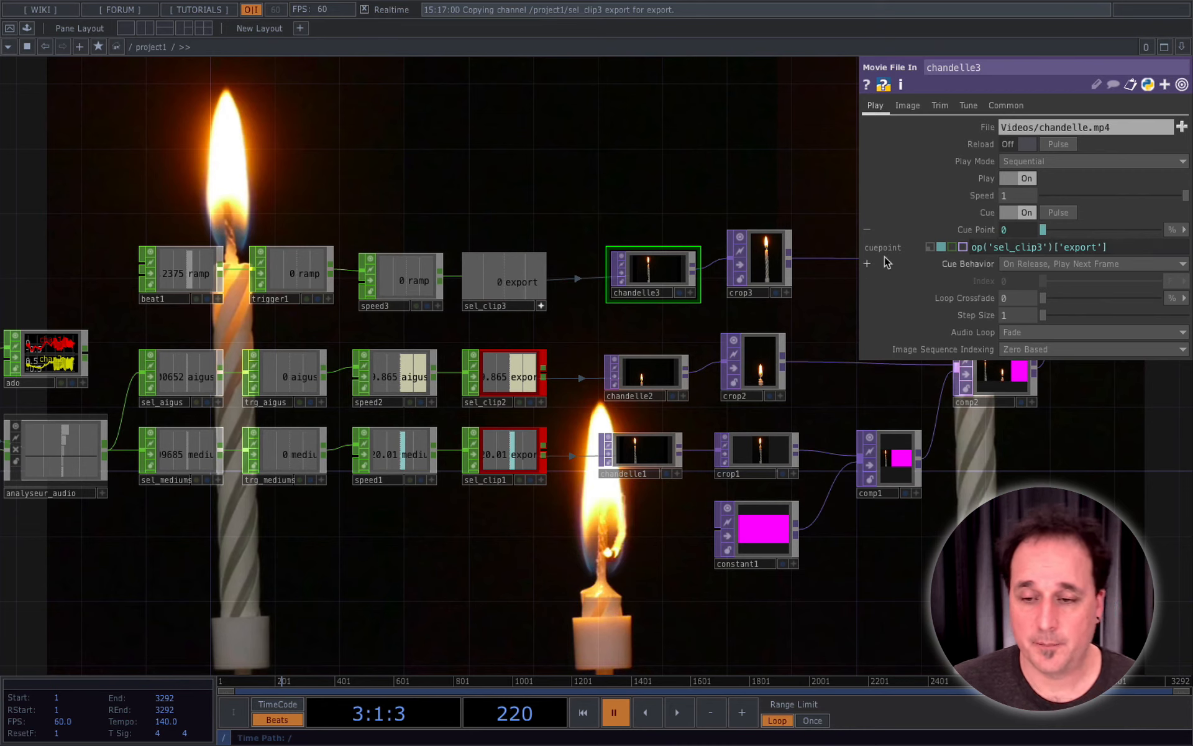
Hide the parameter window, play the timeline from the start to check the three candles, and pause it.
{"action": "left_click", "coordinate": [583, 713]}
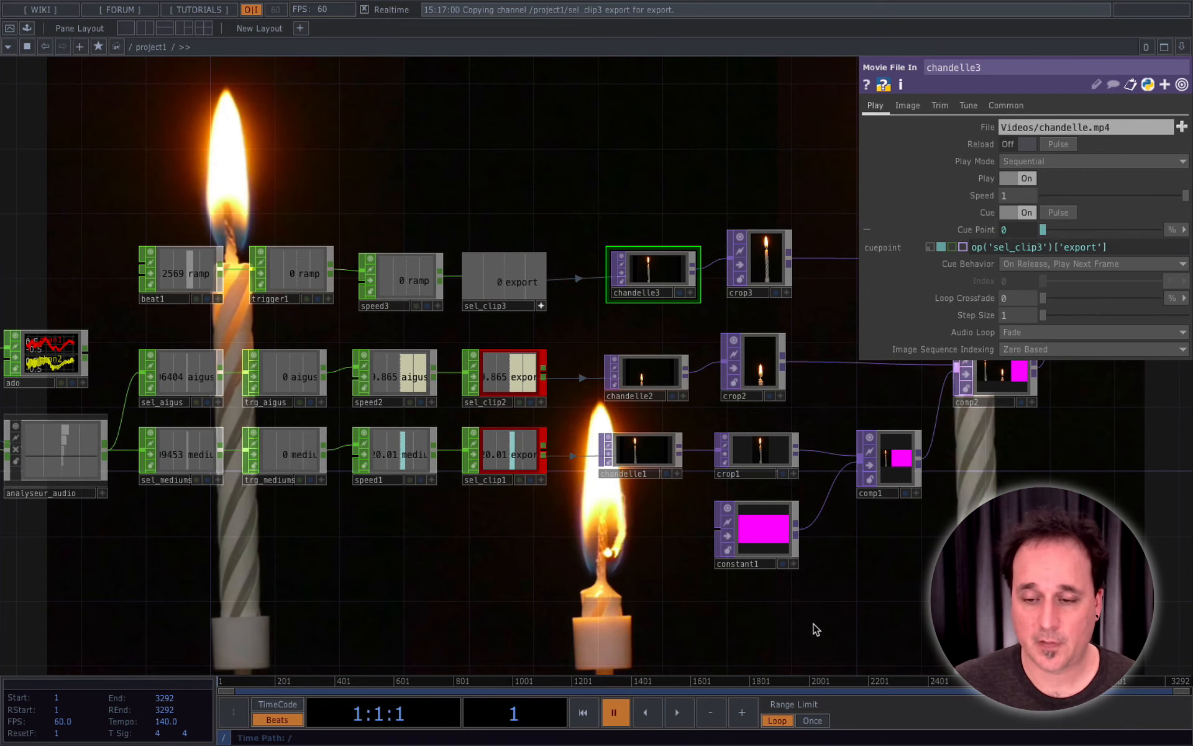
{"action": "left_click_drag", "start_coordinate": [818, 628], "coordinate": [680, 461]}
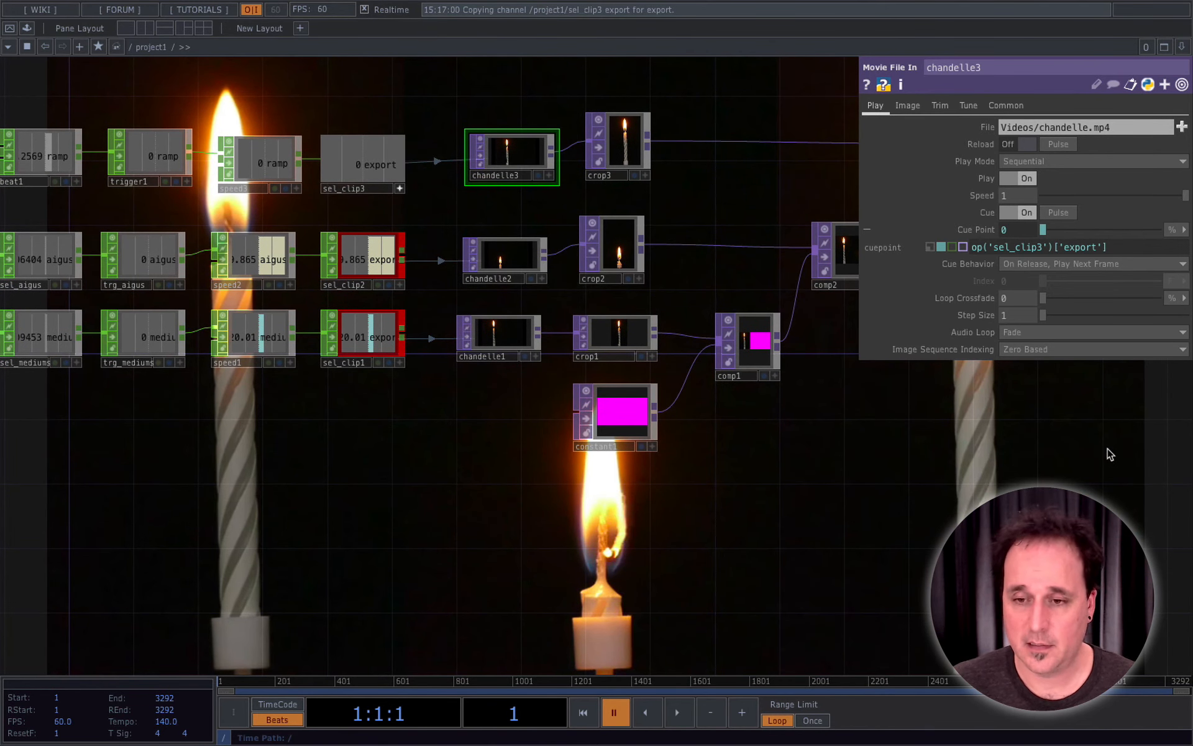
{"action": "key", "text": "p"}
{"action": "left_click", "coordinate": [678, 713]}
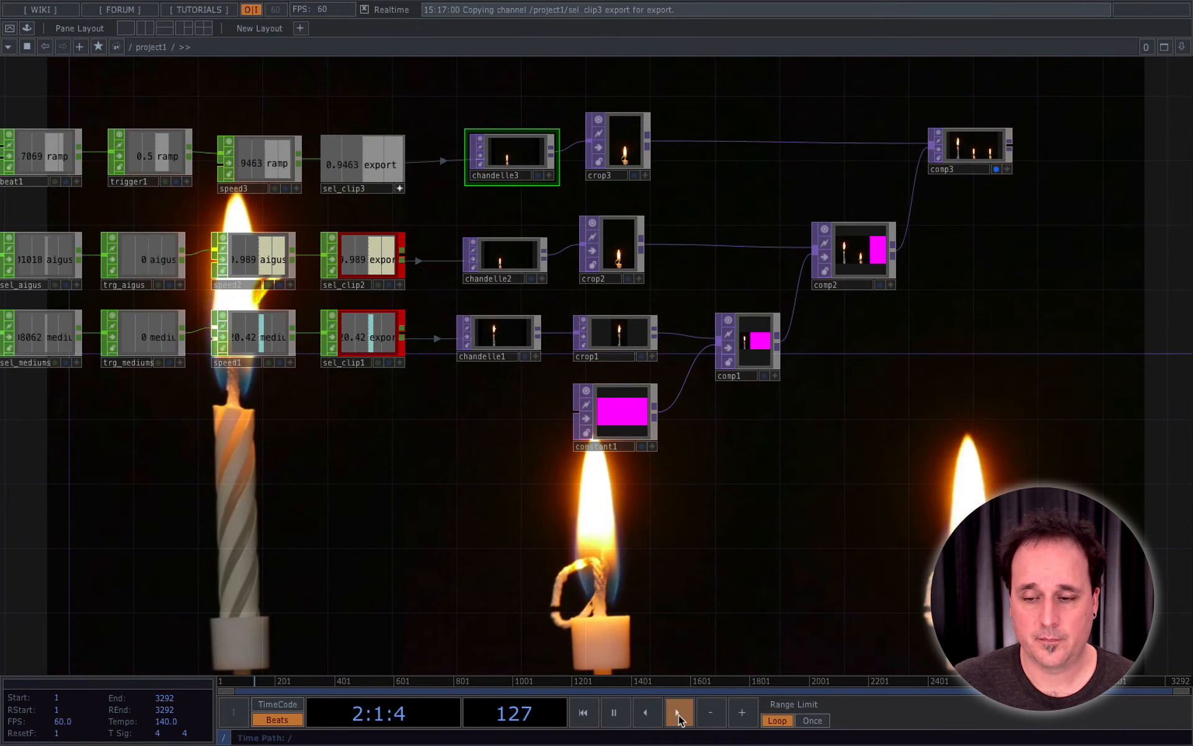
{"action": "left_click", "coordinate": [614, 718]}
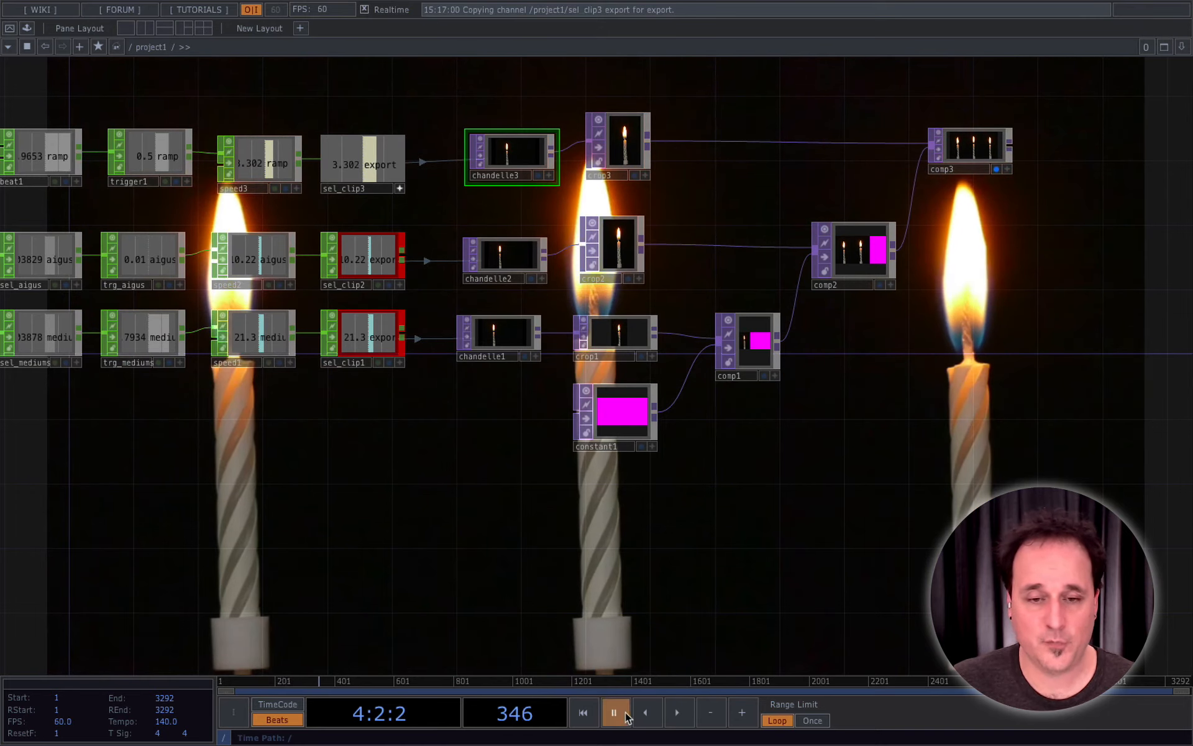
Play the beat-driven chain with beat1 selected, pause it, and show the parameters of trigger1.
{"action": "scroll", "coordinate": [454, 501], "scroll_direction": "down", "scroll_amount": 2}
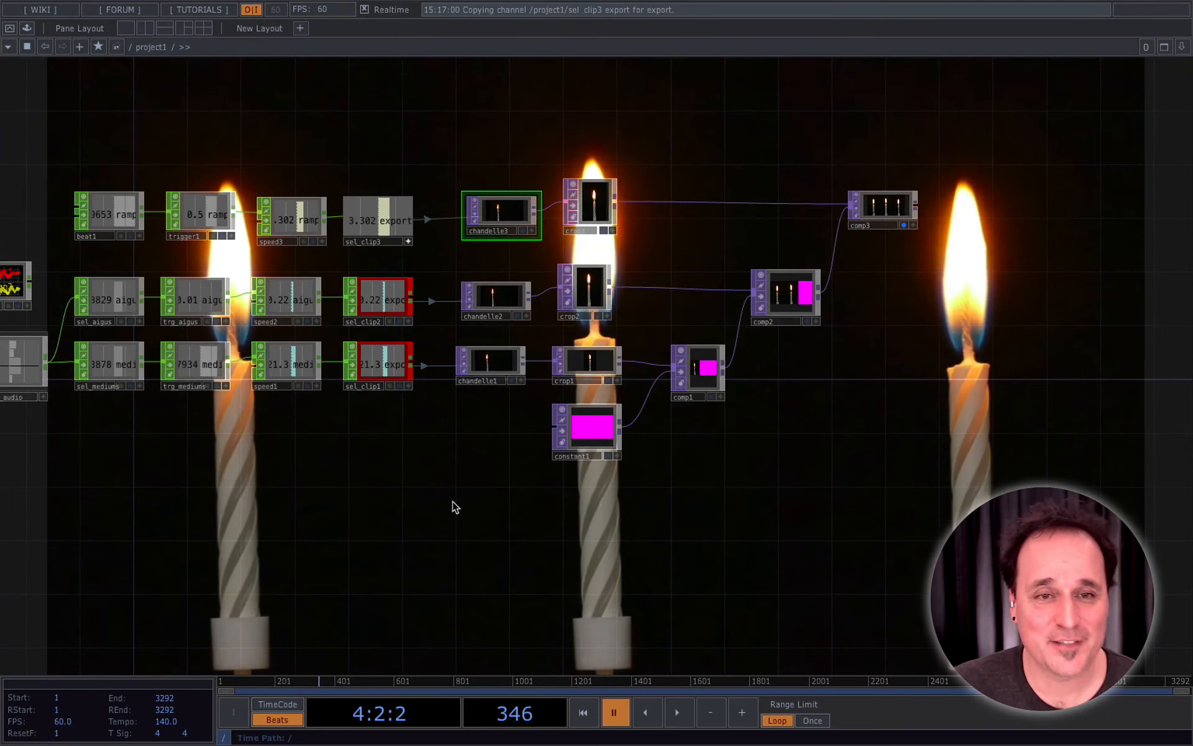
{"action": "left_click_drag", "start_coordinate": [448, 512], "coordinate": [600, 568]}
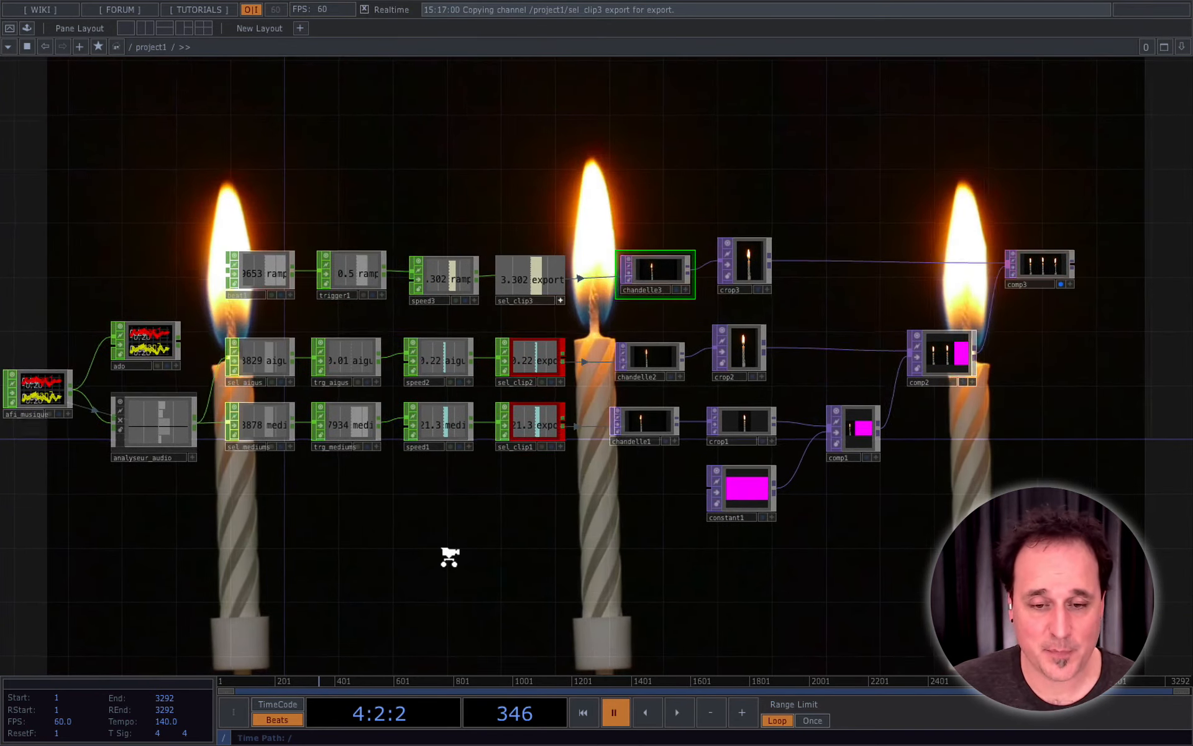
{"action": "scroll", "coordinate": [451, 557], "scroll_direction": "up", "scroll_amount": 2}
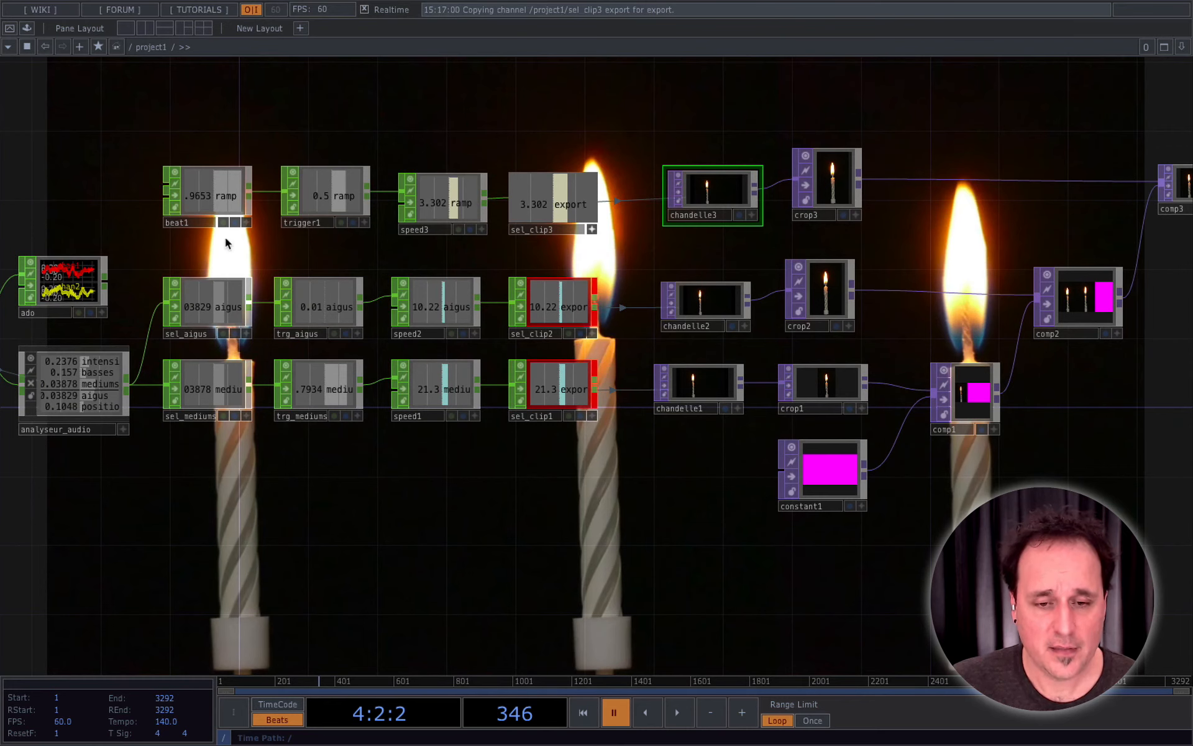
{"action": "left_click", "coordinate": [226, 199]}
{"action": "left_click", "coordinate": [678, 715]}
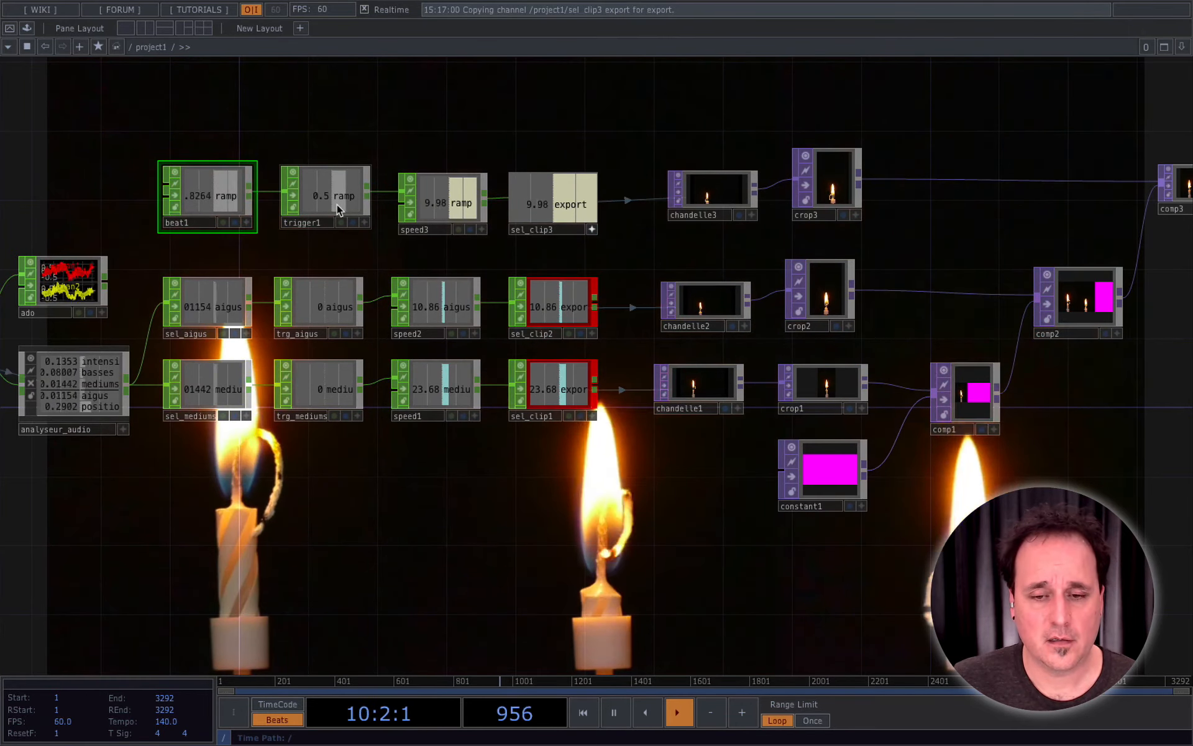
{"action": "left_click", "coordinate": [613, 712]}
{"action": "left_click", "coordinate": [333, 195]}
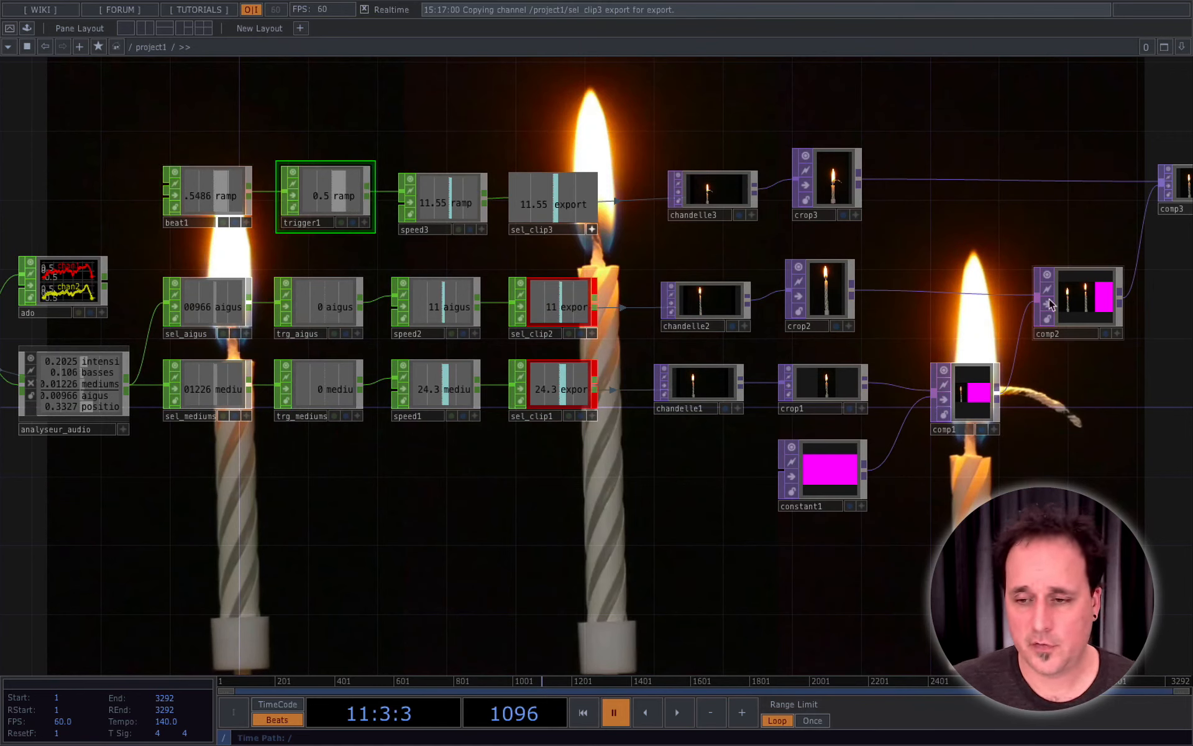
{"action": "key", "text": "p"}
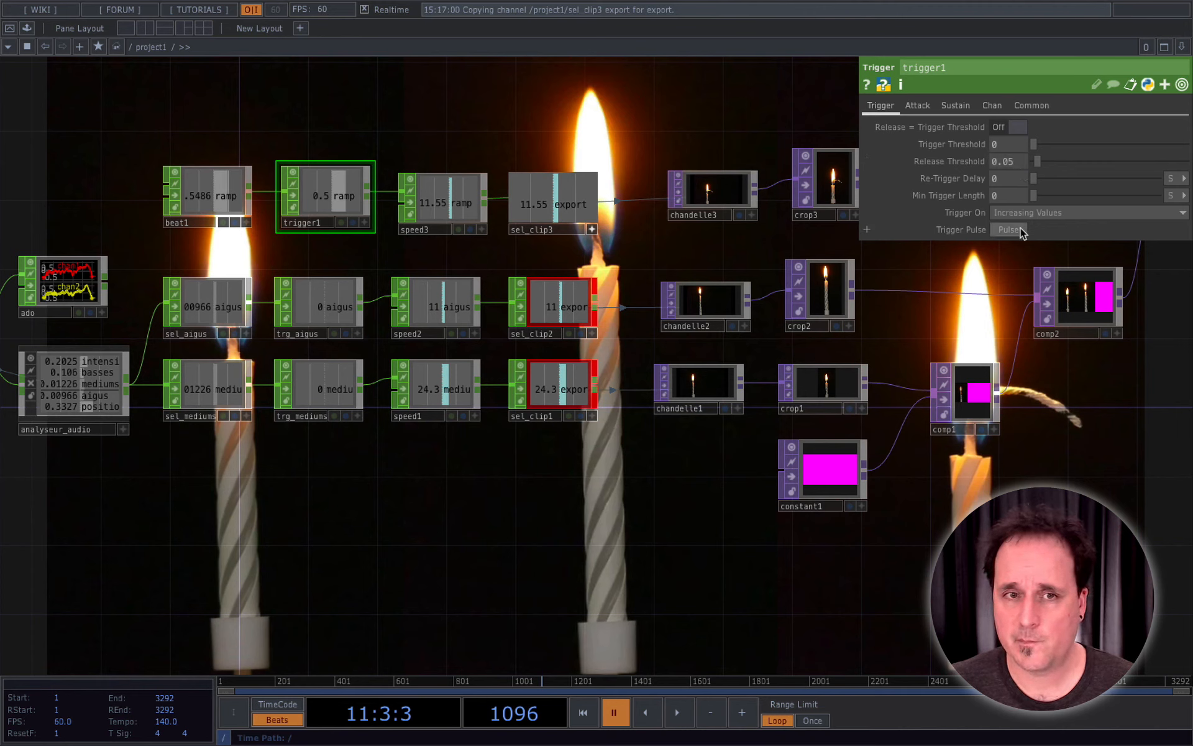
Branch a Trail CHOP off the output of speed3 and place it above sel_clip3.
{"action": "left_click", "coordinate": [445, 208]}
{"action": "right_click", "coordinate": [484, 202]}
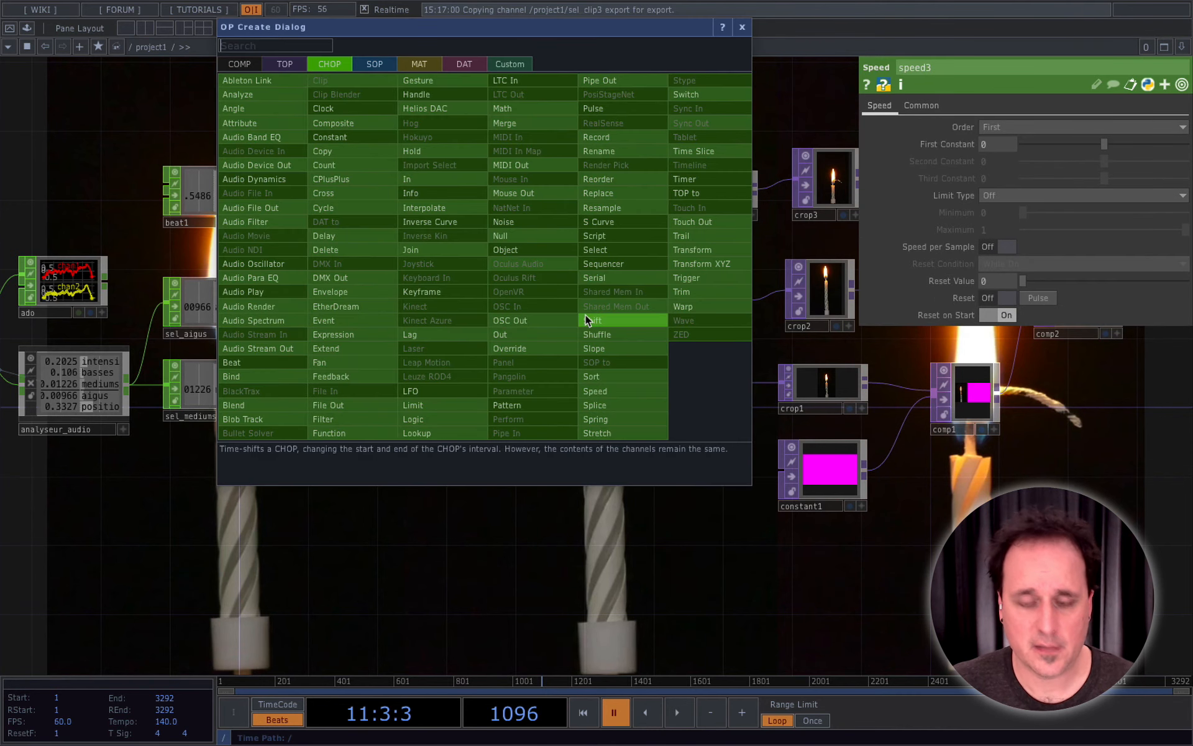
{"action": "type", "text": "trai"}
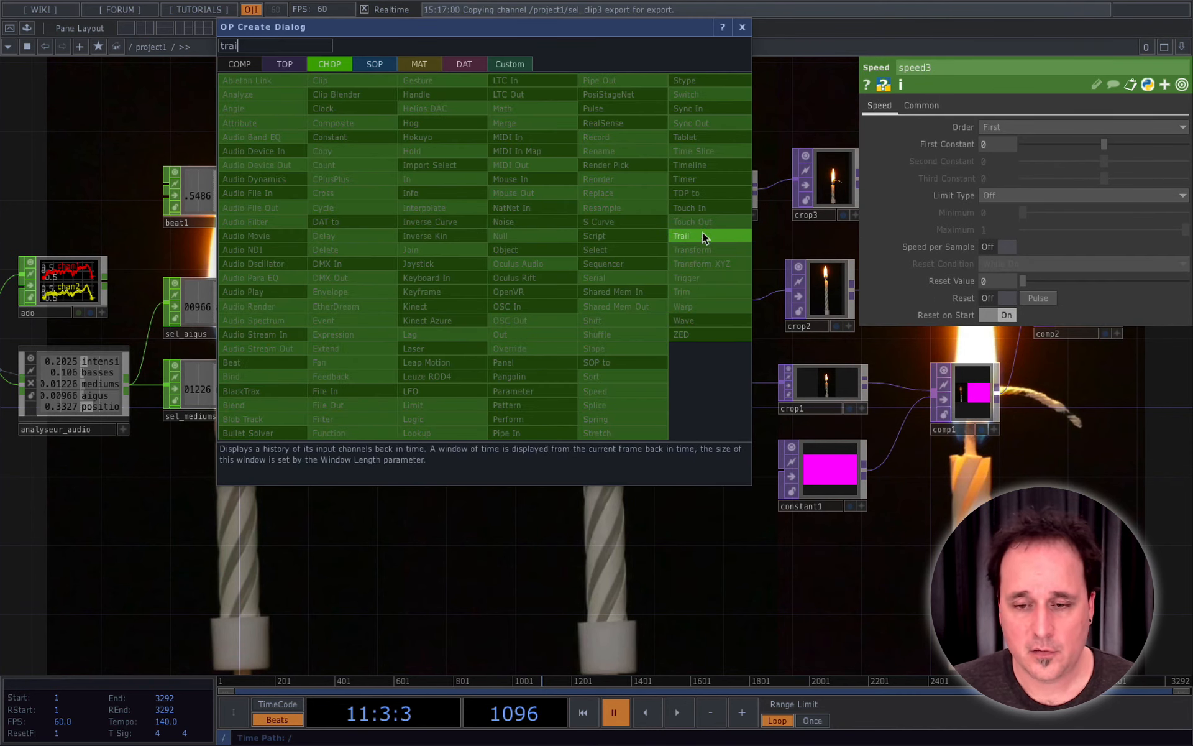
{"action": "left_click", "coordinate": [702, 236]}
{"action": "left_click", "coordinate": [533, 127]}
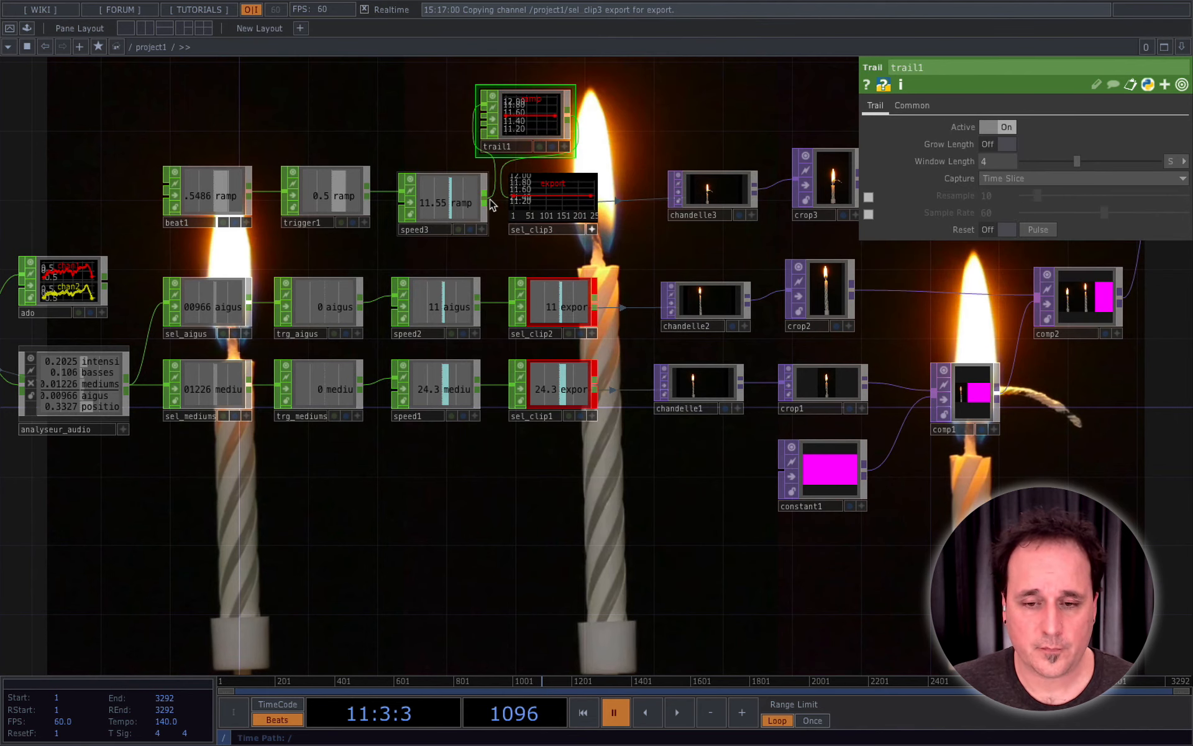
{"action": "left_click_drag", "start_coordinate": [486, 200], "coordinate": [512, 200]}
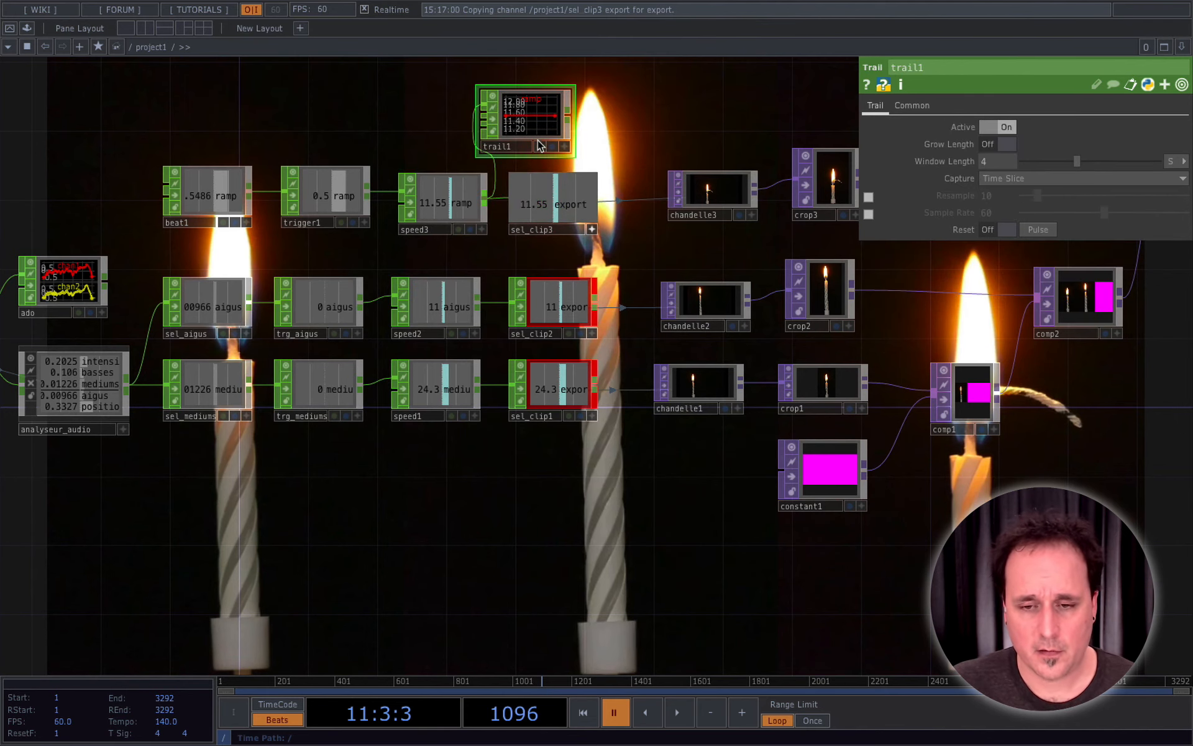
{"action": "scroll", "coordinate": [538, 145], "scroll_direction": "up", "scroll_amount": 4}
{"action": "scroll", "coordinate": [486, 293], "scroll_direction": "up", "scroll_amount": 3}
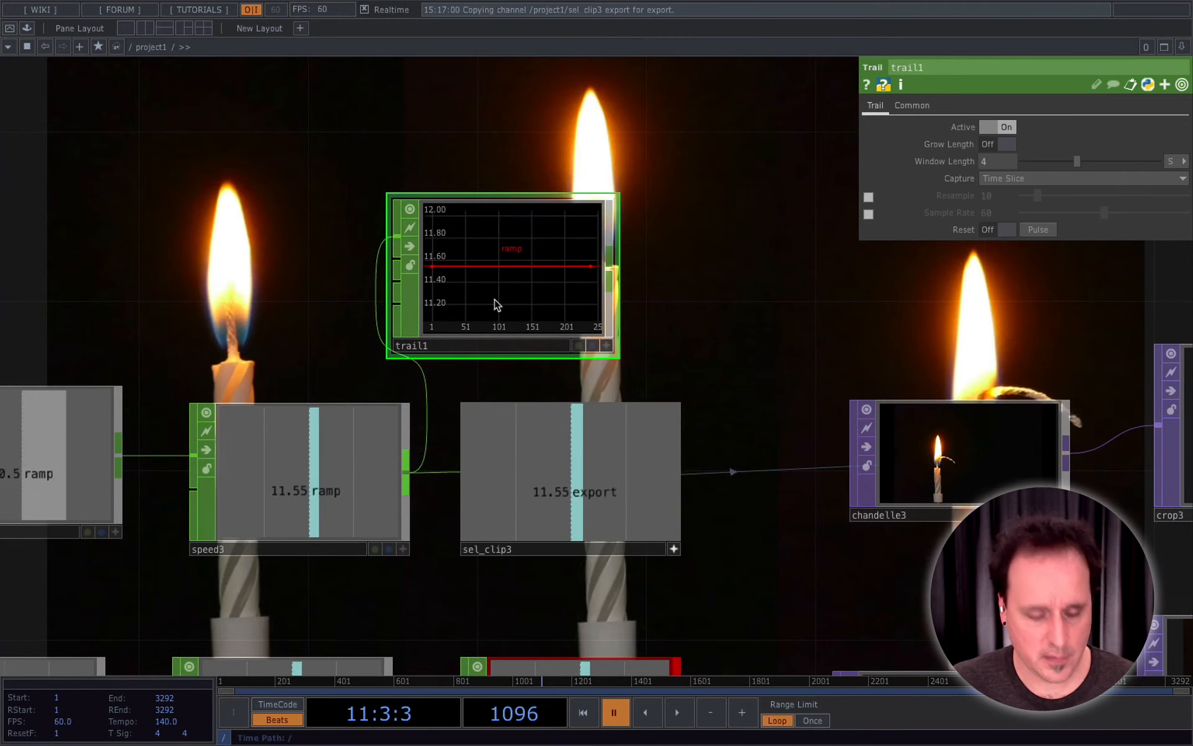
{"action": "left_click_drag", "start_coordinate": [501, 293], "coordinate": [553, 293]}
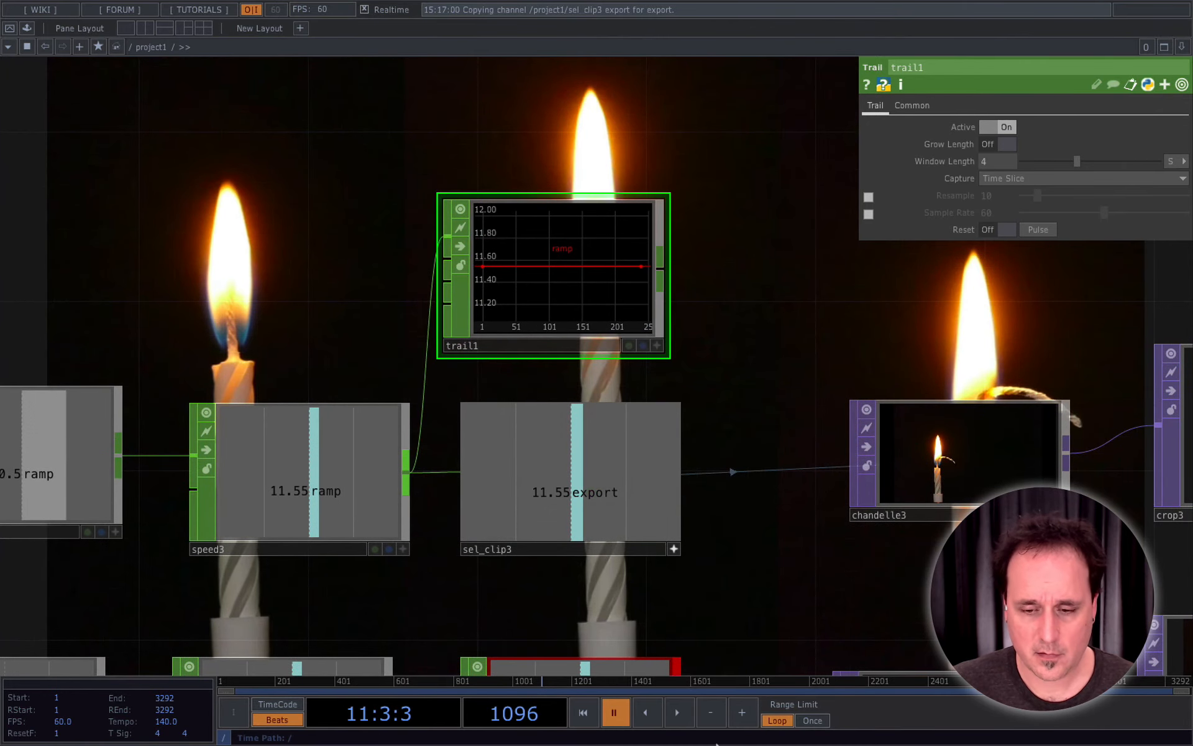
Play the timeline from the start to examine the speed3 curve in trail1, and pause it.
{"action": "left_click", "coordinate": [582, 713]}
{"action": "left_click", "coordinate": [678, 712]}
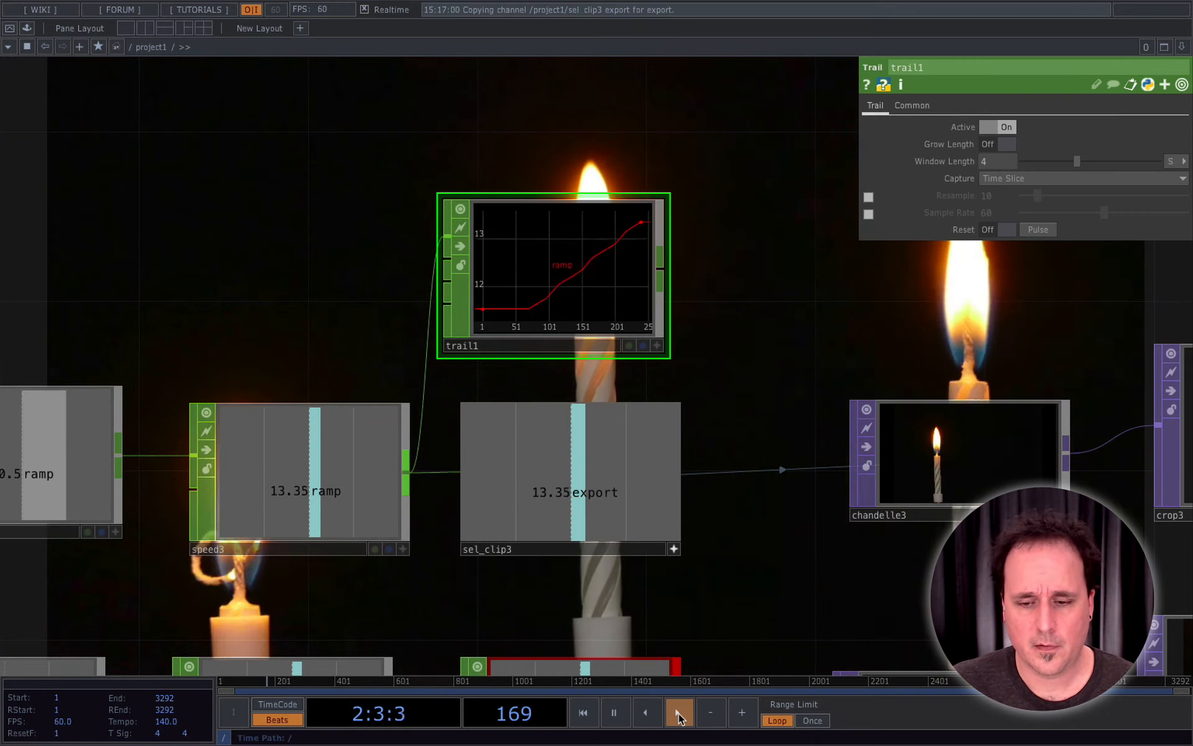
{"action": "left_click", "coordinate": [615, 715]}
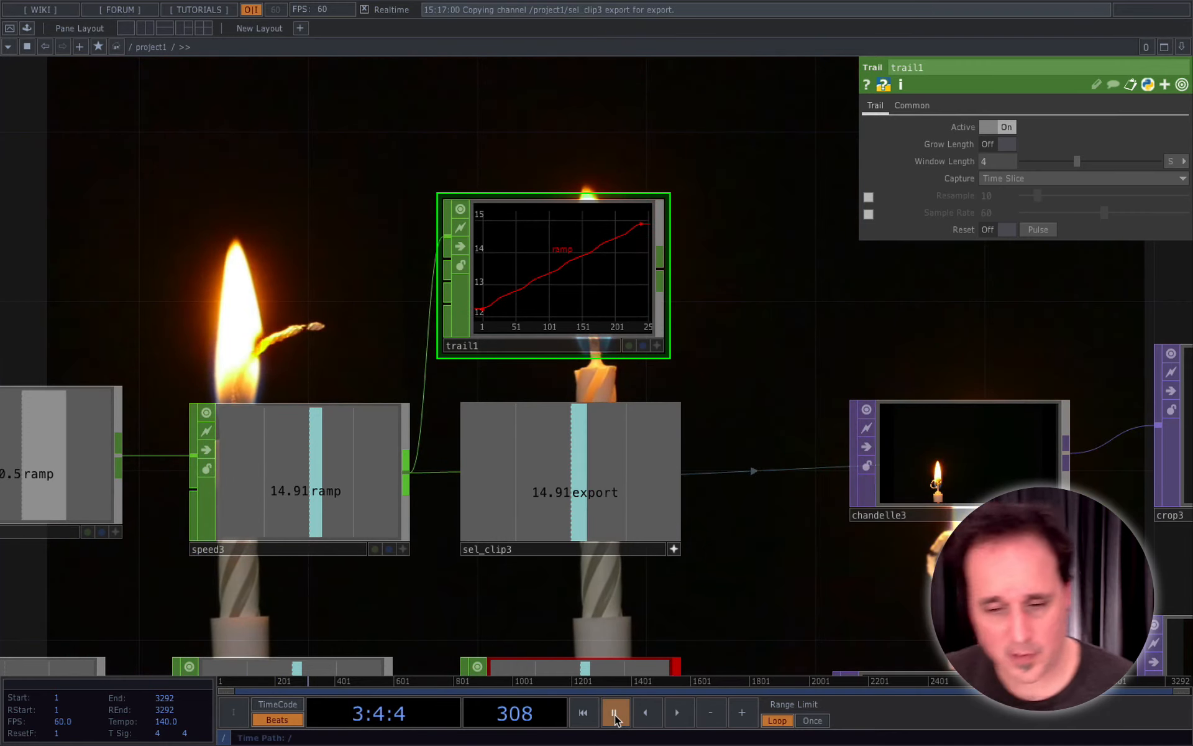
{"action": "scroll", "coordinate": [732, 511], "scroll_direction": "down", "scroll_amount": 3}
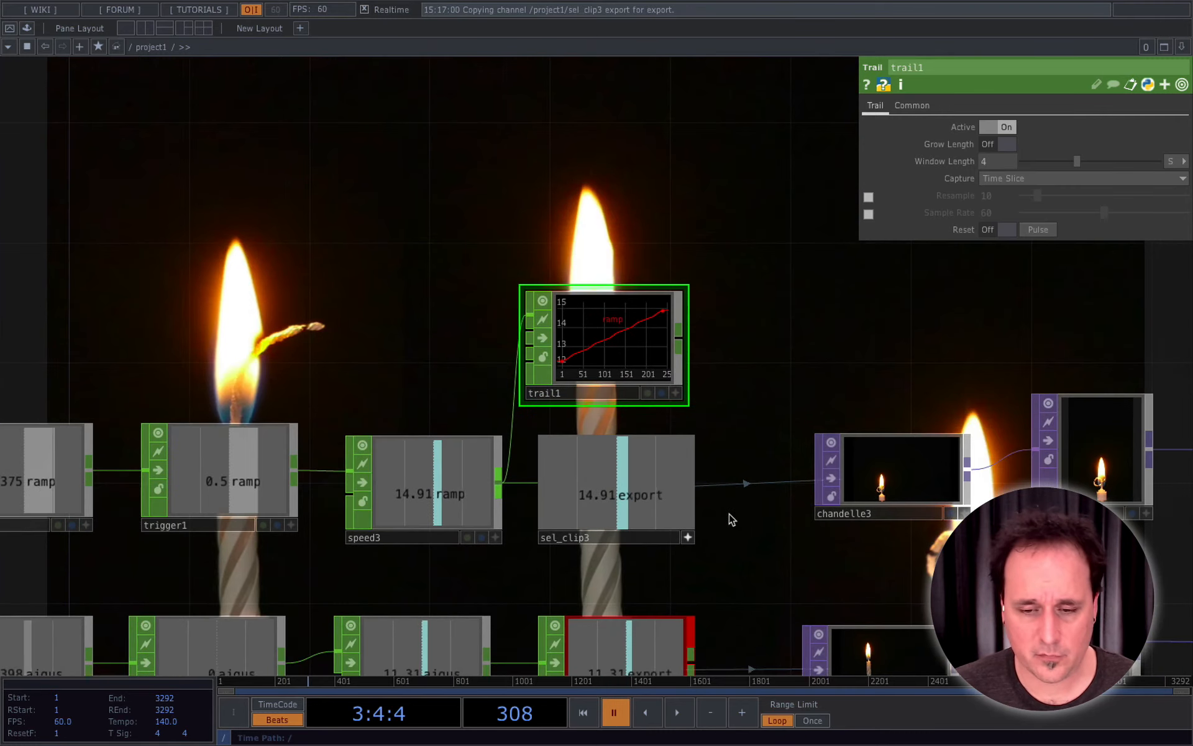
{"action": "scroll", "coordinate": [752, 566], "scroll_direction": "down", "scroll_amount": 2}
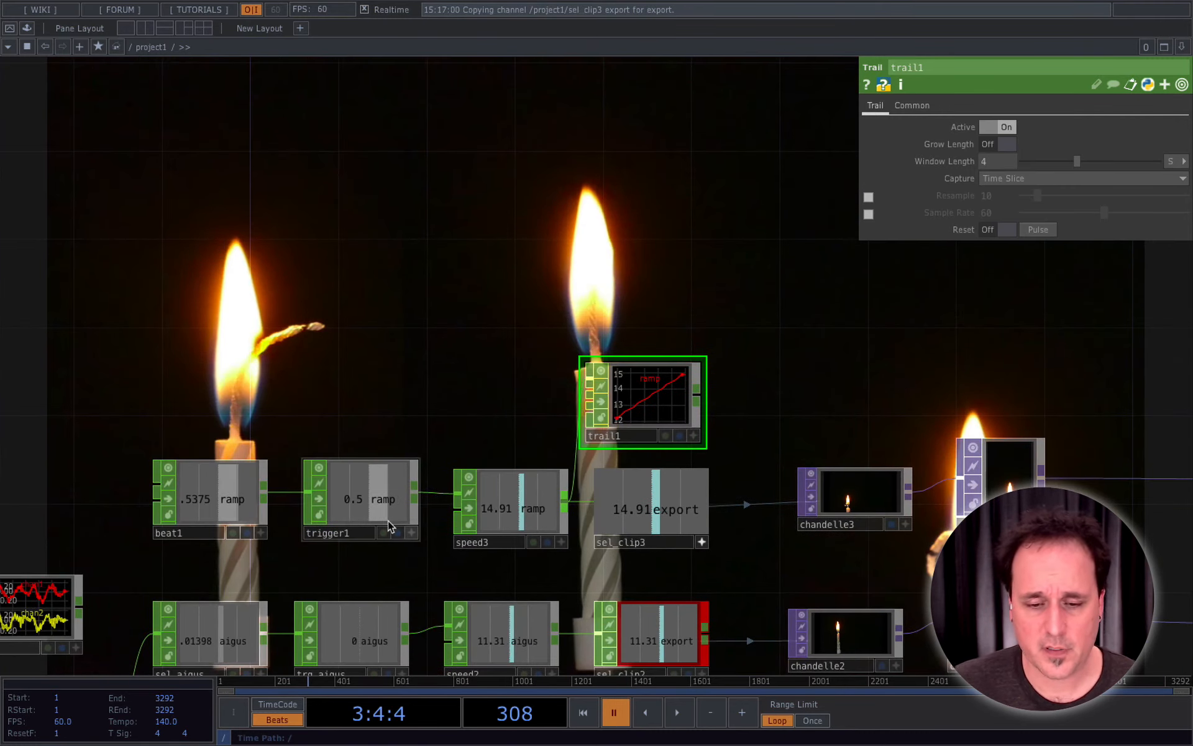
Set the Attack Length of trigger1 to 0, play the timeline to check the trail1 curve, and return it to the start.
{"action": "left_click", "coordinate": [365, 511]}
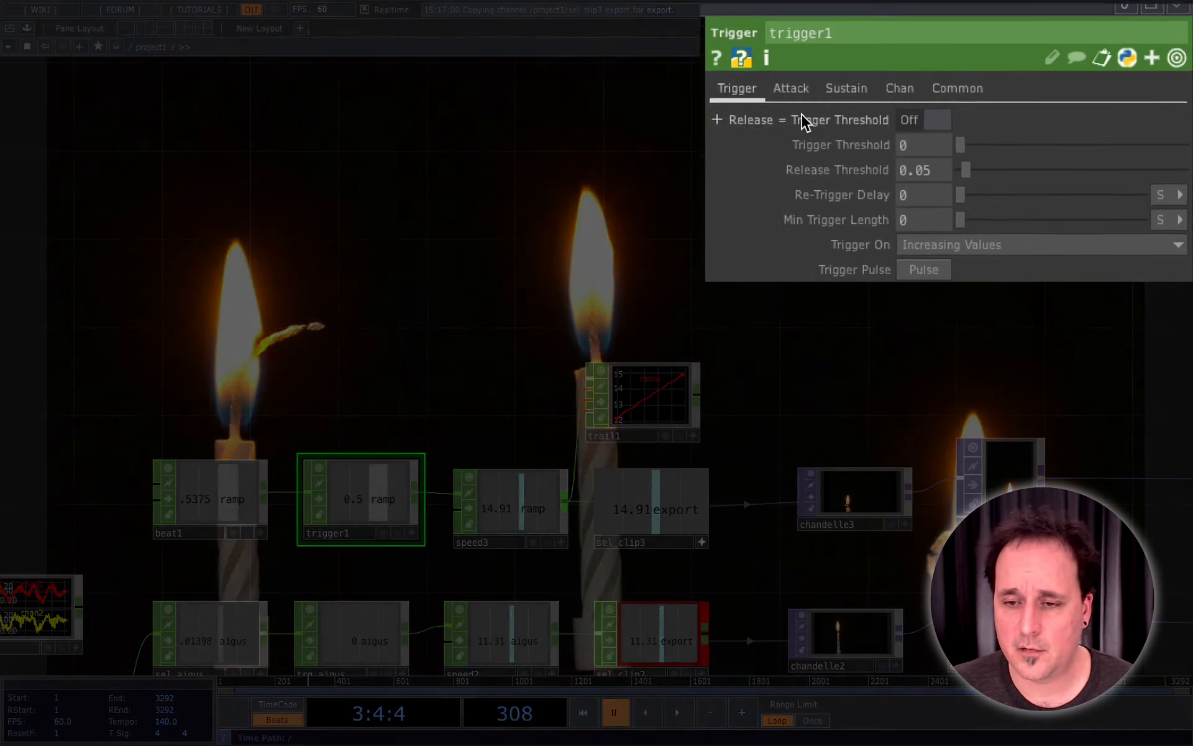
{"action": "left_click", "coordinate": [910, 107]}
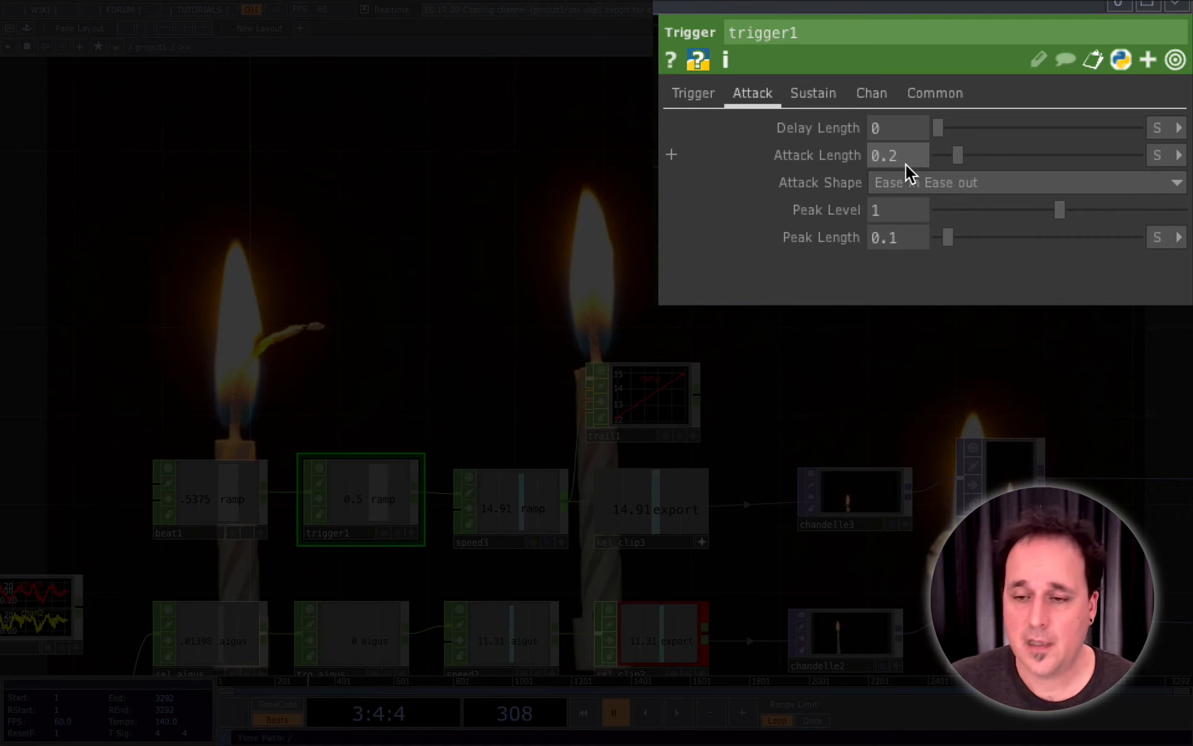
{"action": "left_click_drag", "start_coordinate": [955, 157], "coordinate": [908, 158]}
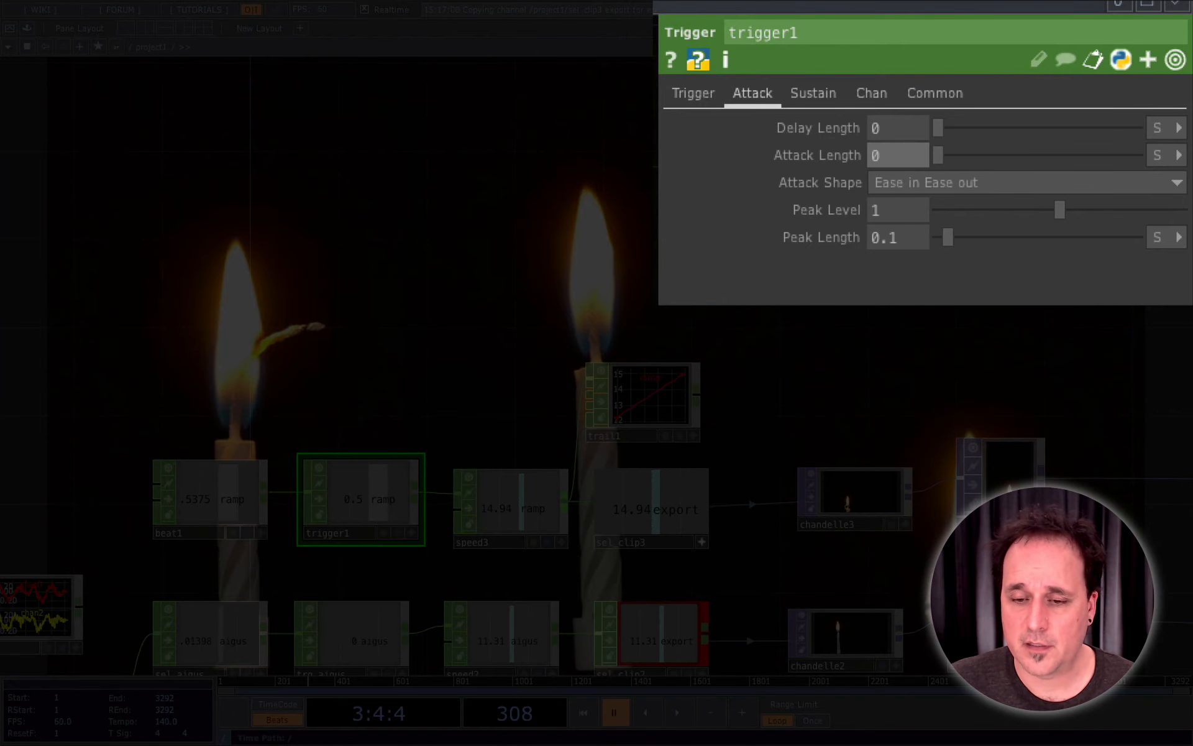
{"action": "left_click", "coordinate": [678, 712]}
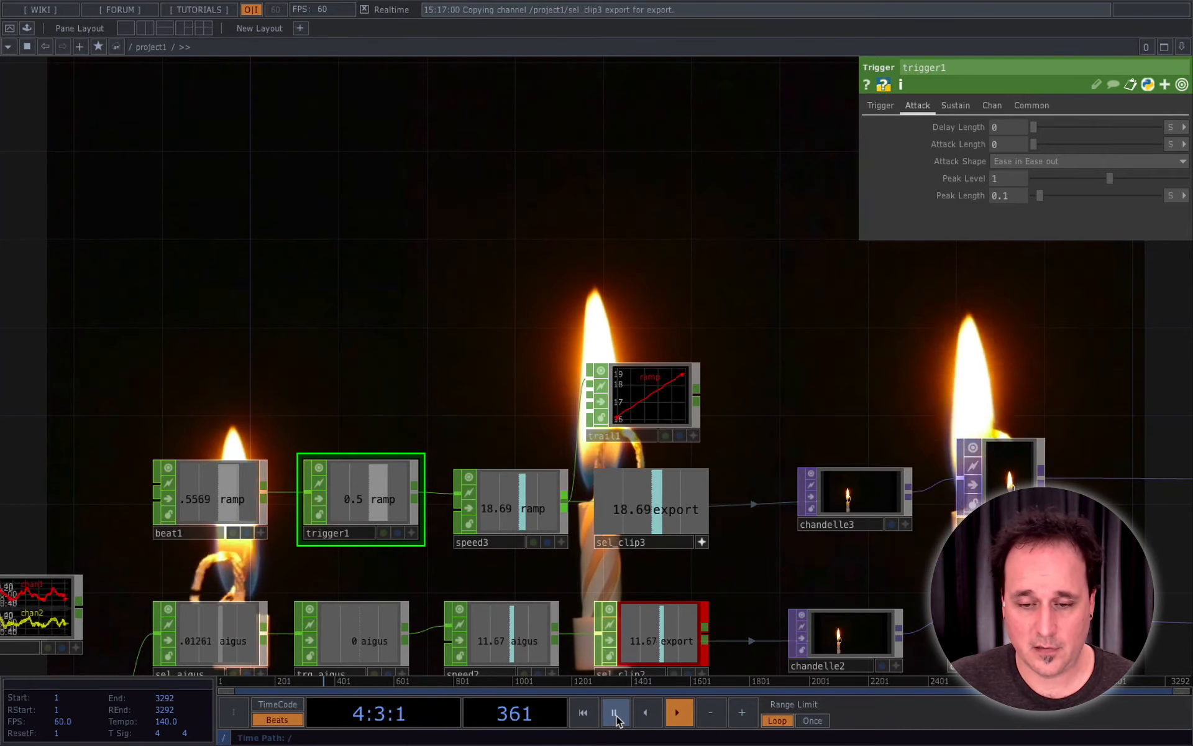
{"action": "left_click", "coordinate": [615, 718]}
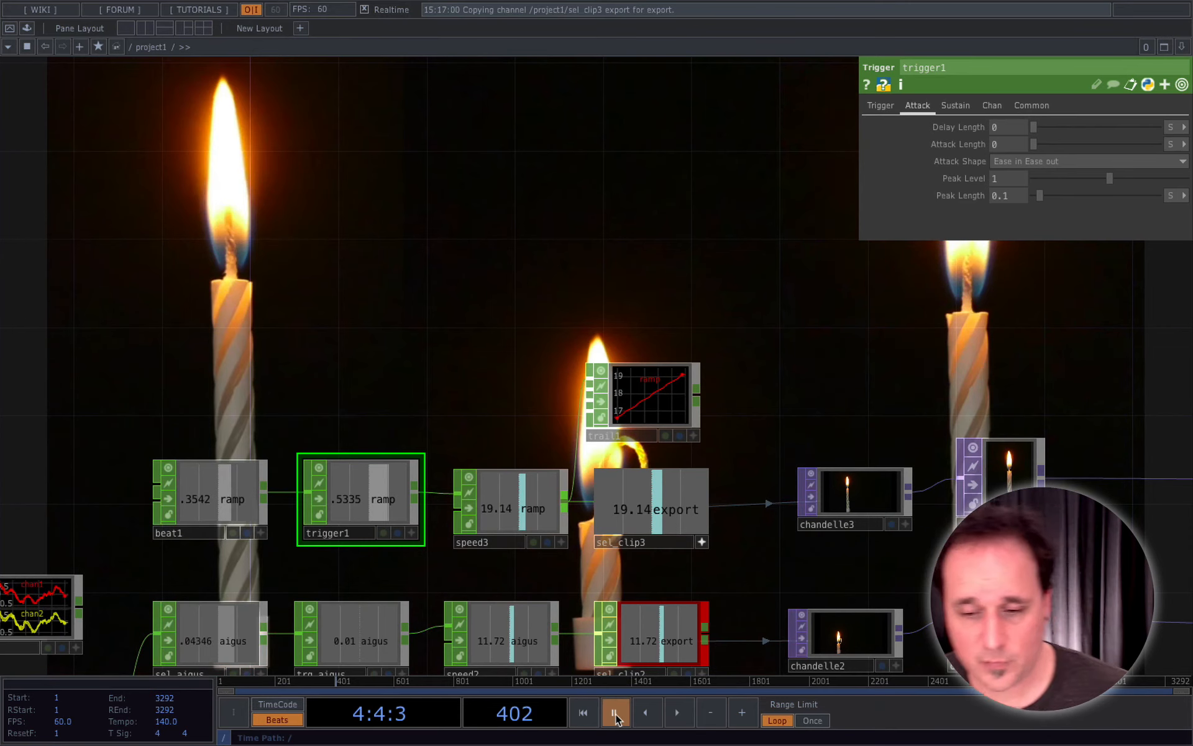
{"action": "left_click", "coordinate": [586, 718]}
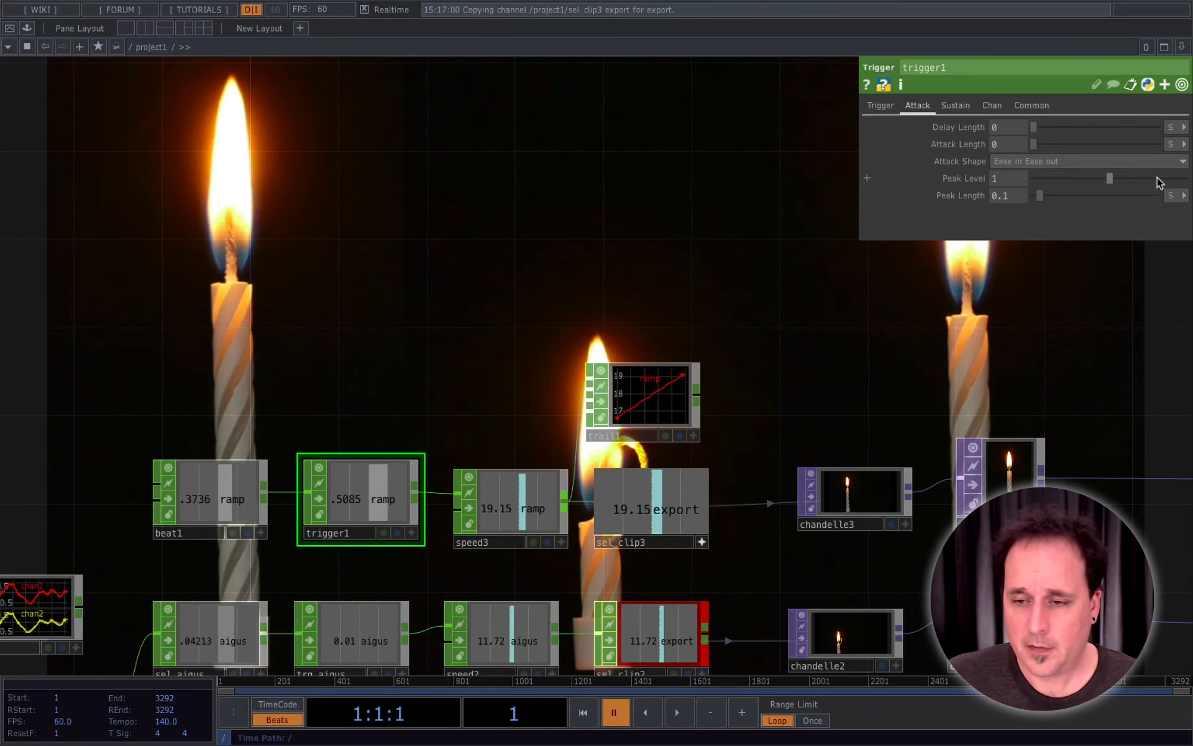
Set the Peak Length of trigger1 to 0.
{"action": "left_click", "coordinate": [879, 105]}
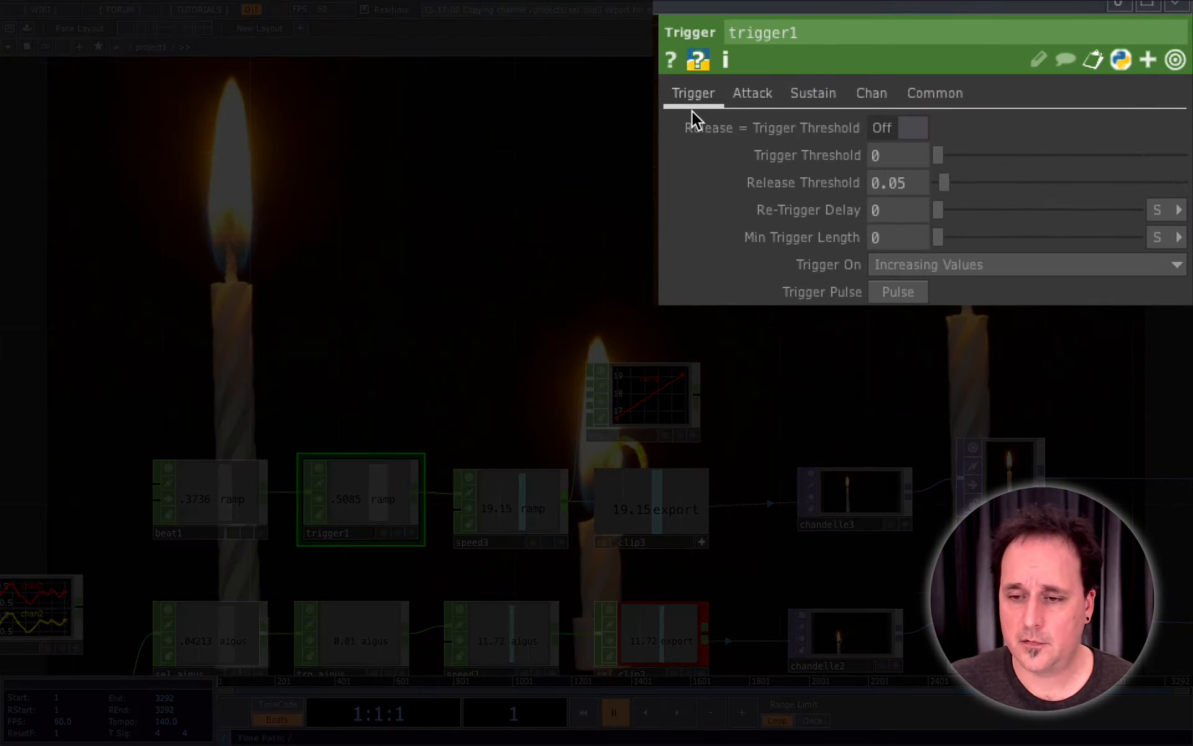
{"action": "left_click", "coordinate": [751, 93]}
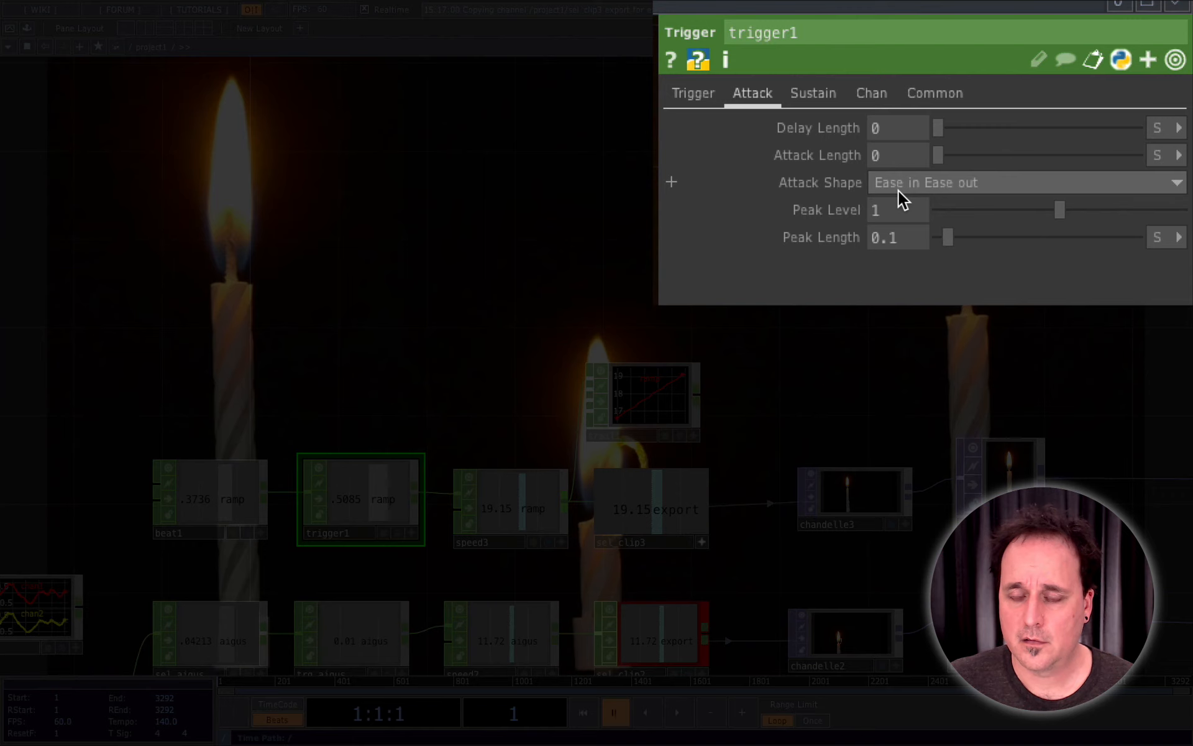
{"action": "left_click_drag", "start_coordinate": [944, 238], "coordinate": [924, 240]}
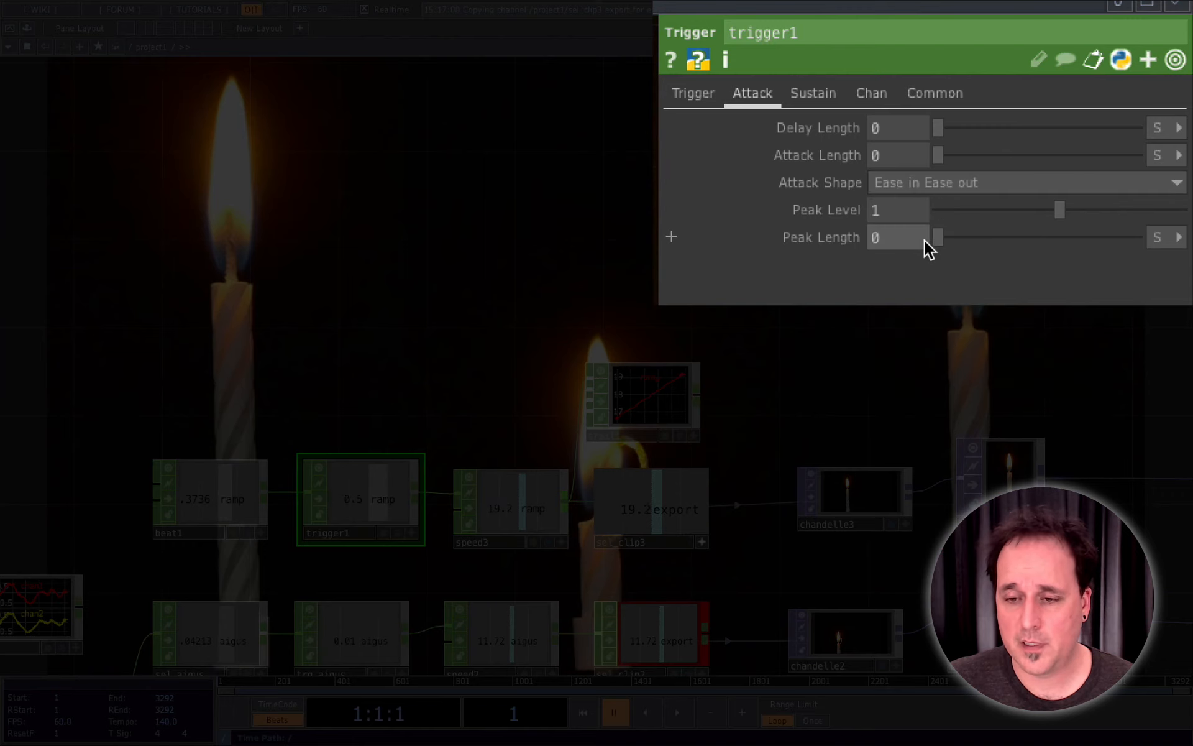
Lower the Sustain Level of trigger1 to 0.1, play the timeline to check the candle motion, and pause it.
{"action": "left_click", "coordinate": [811, 92]}
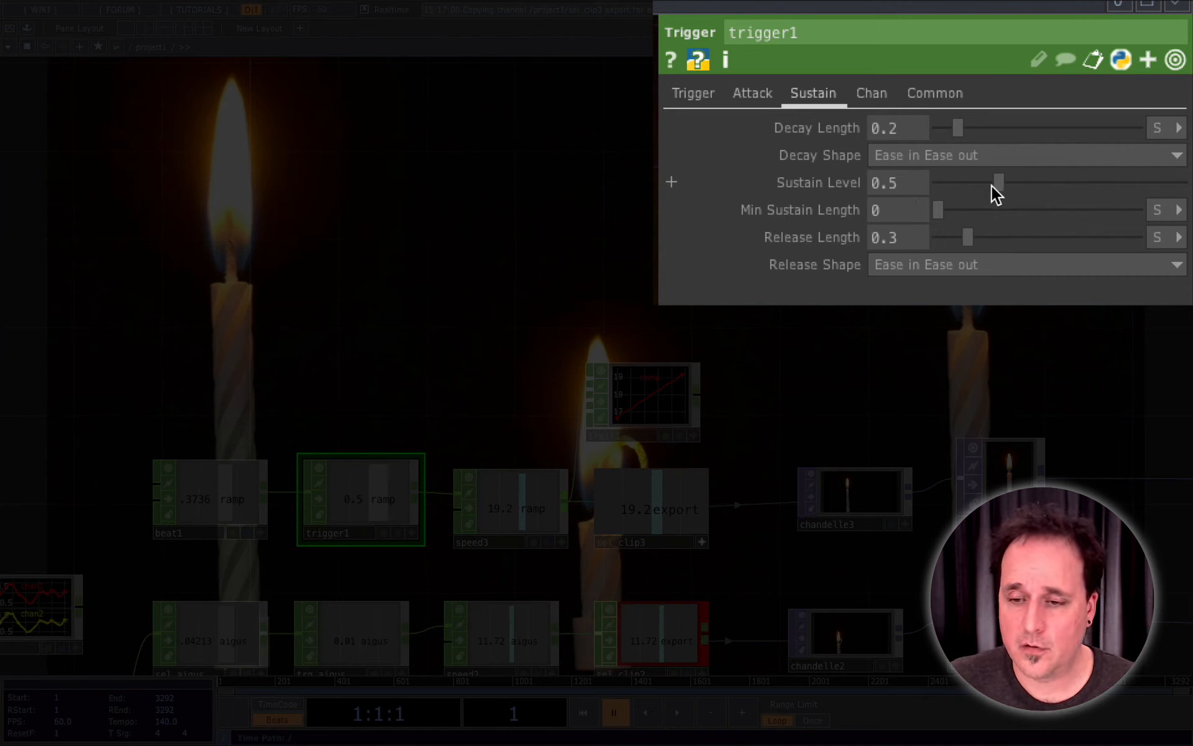
{"action": "left_click_drag", "start_coordinate": [992, 185], "coordinate": [955, 189]}
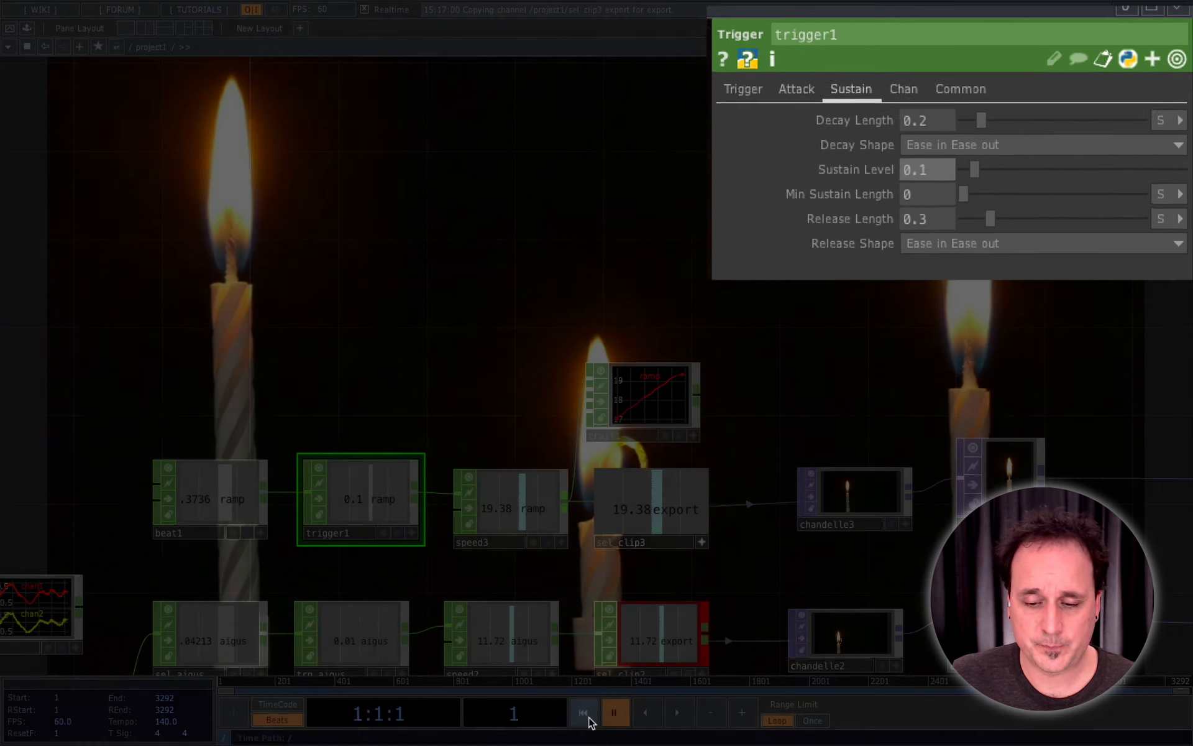
{"action": "left_click", "coordinate": [679, 712]}
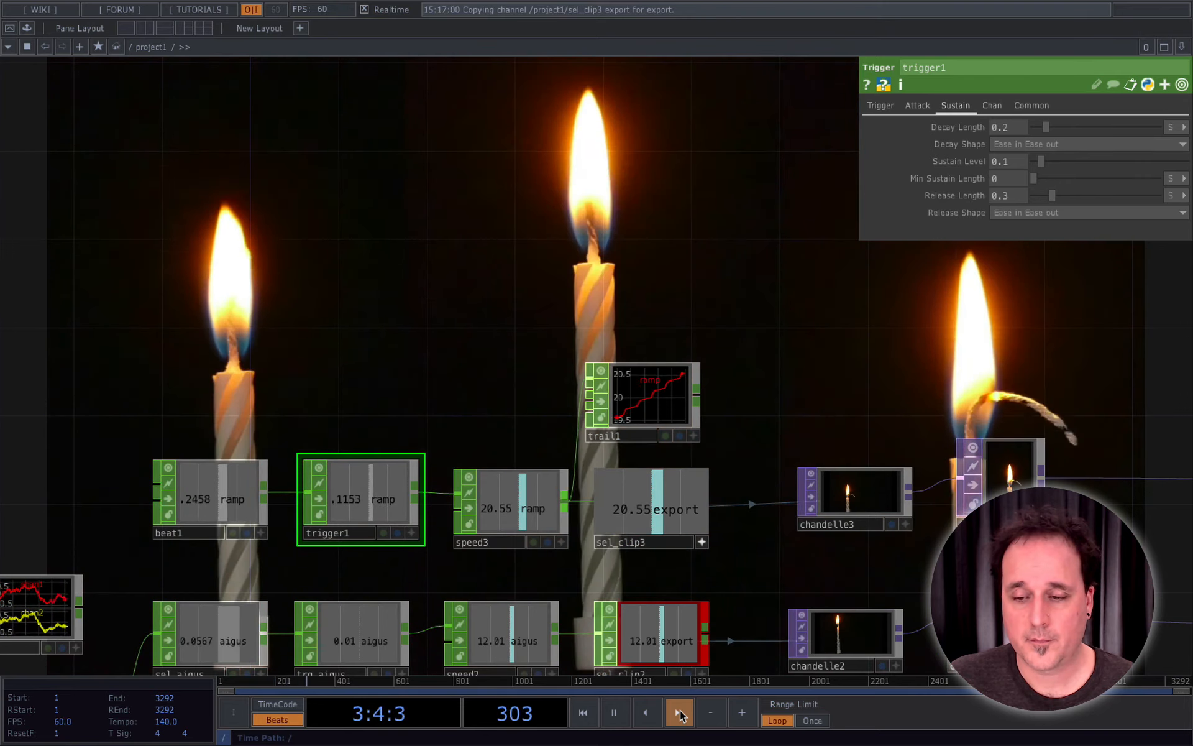
{"action": "left_click", "coordinate": [614, 712]}
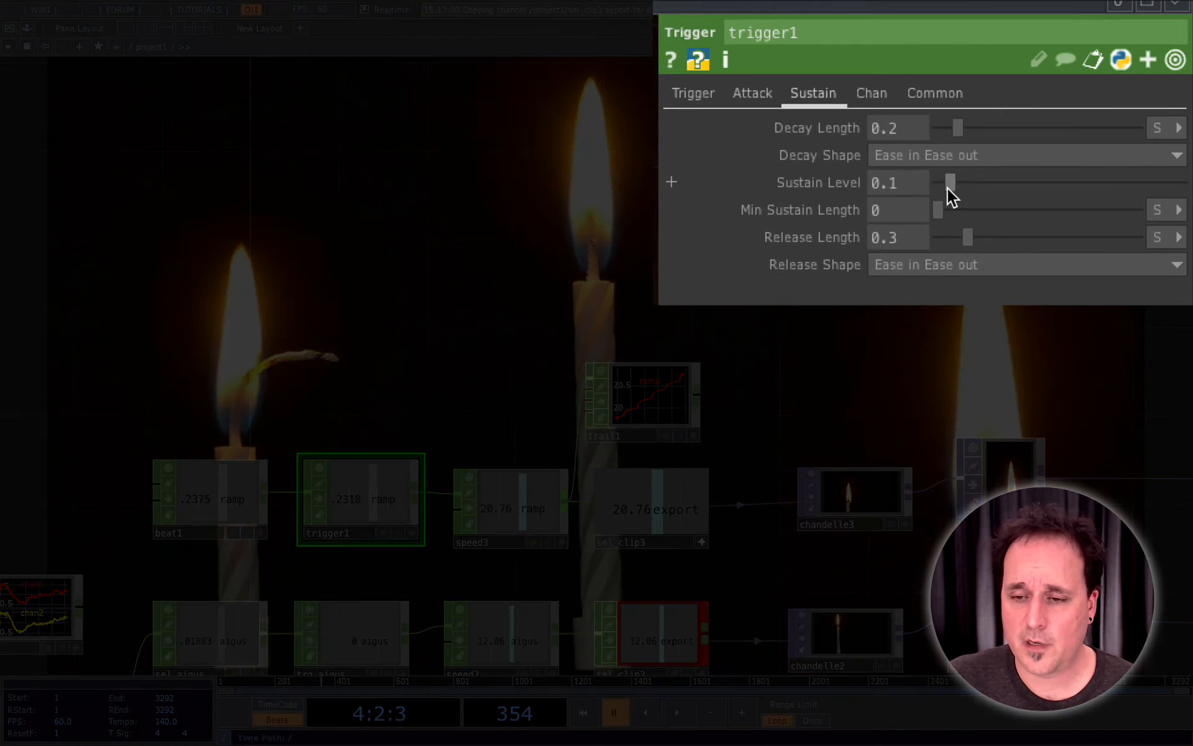
Set the Release Length of trigger1 to 0, play the timeline from the start to check the curve, and pause it.
{"action": "left_click_drag", "start_coordinate": [967, 243], "coordinate": [934, 241]}
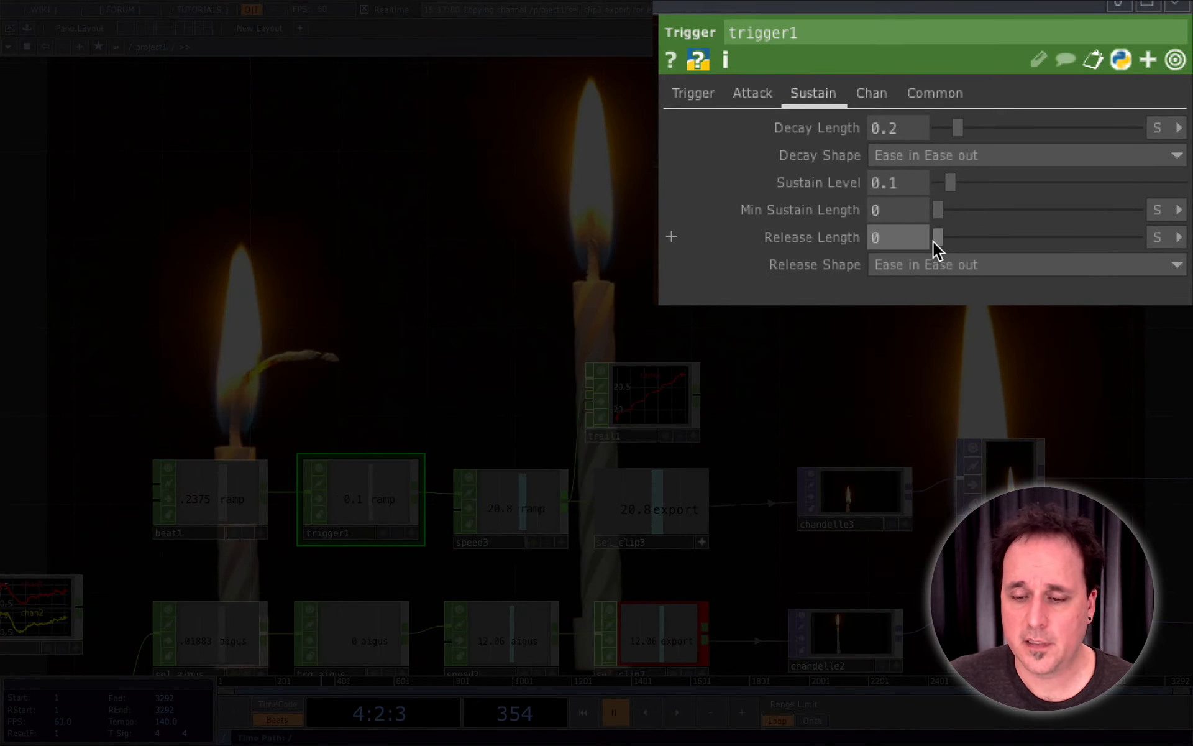
{"action": "left_click", "coordinate": [584, 715]}
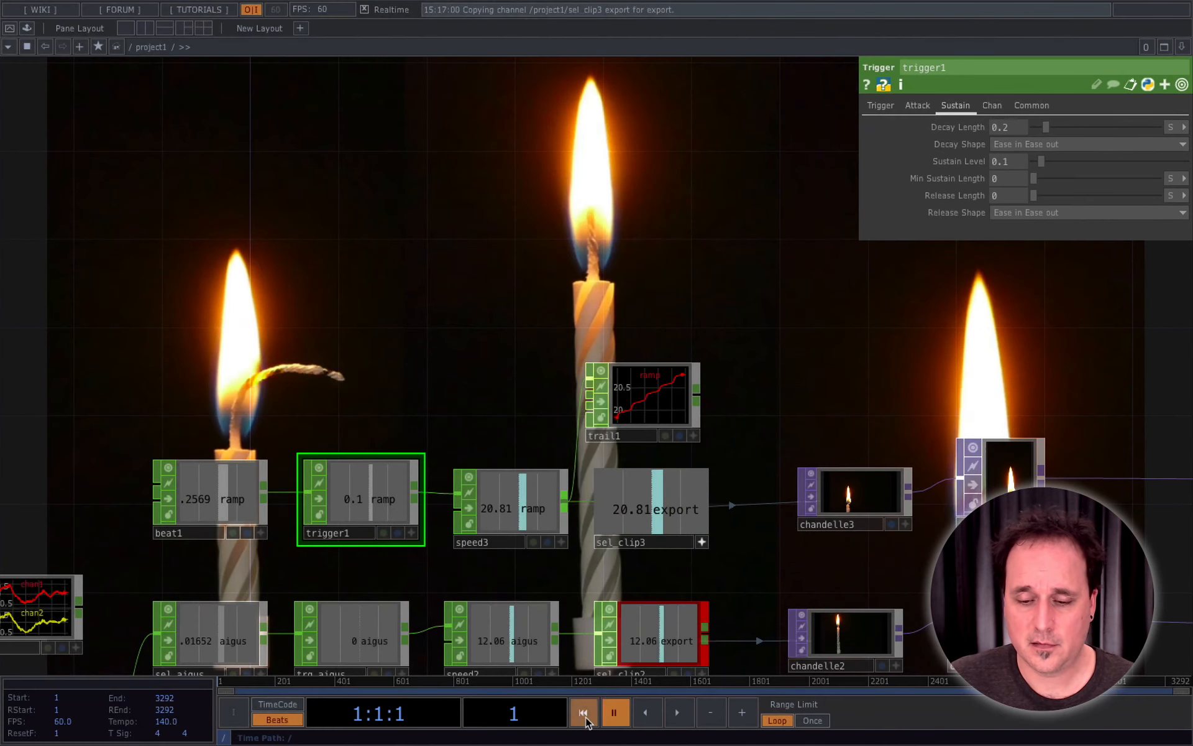
{"action": "left_click", "coordinate": [676, 713]}
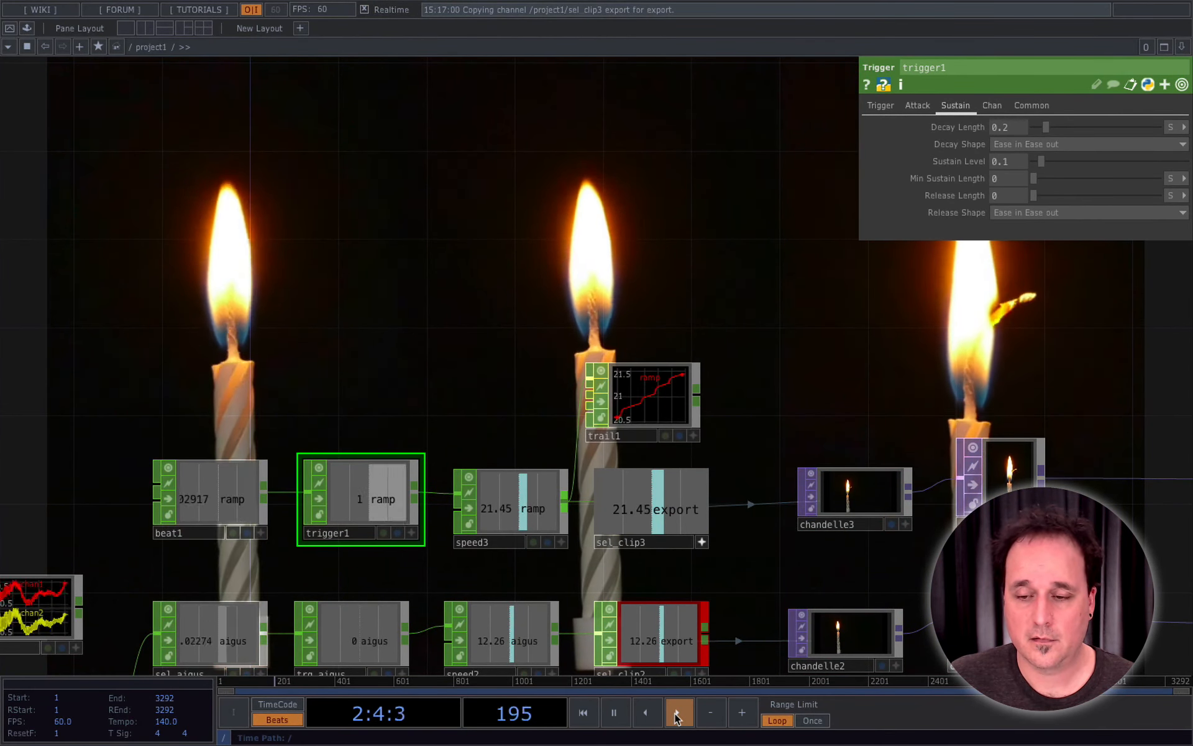
{"action": "left_click", "coordinate": [614, 713]}
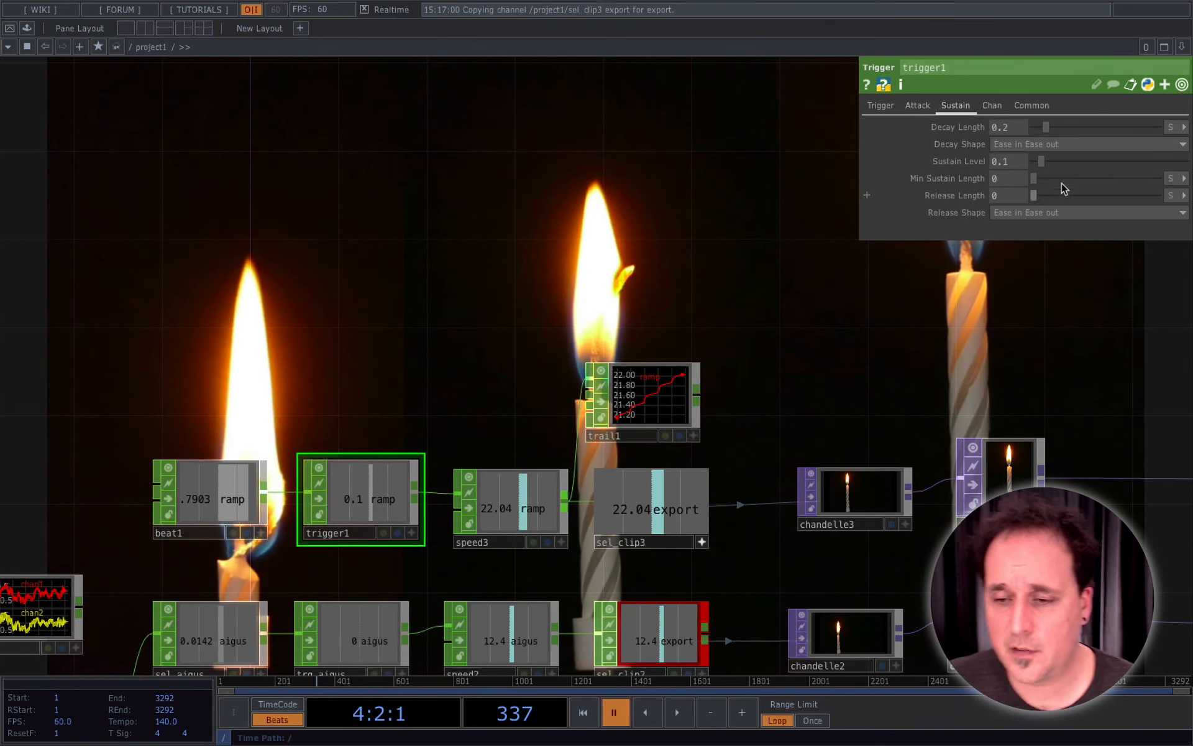
Set the Sustain Level of trigger1 to 0, play the timeline from the start to check the curve, and pause it.
{"action": "left_click_drag", "start_coordinate": [1041, 161], "coordinate": [1032, 161]}
{"action": "left_click", "coordinate": [590, 715]}
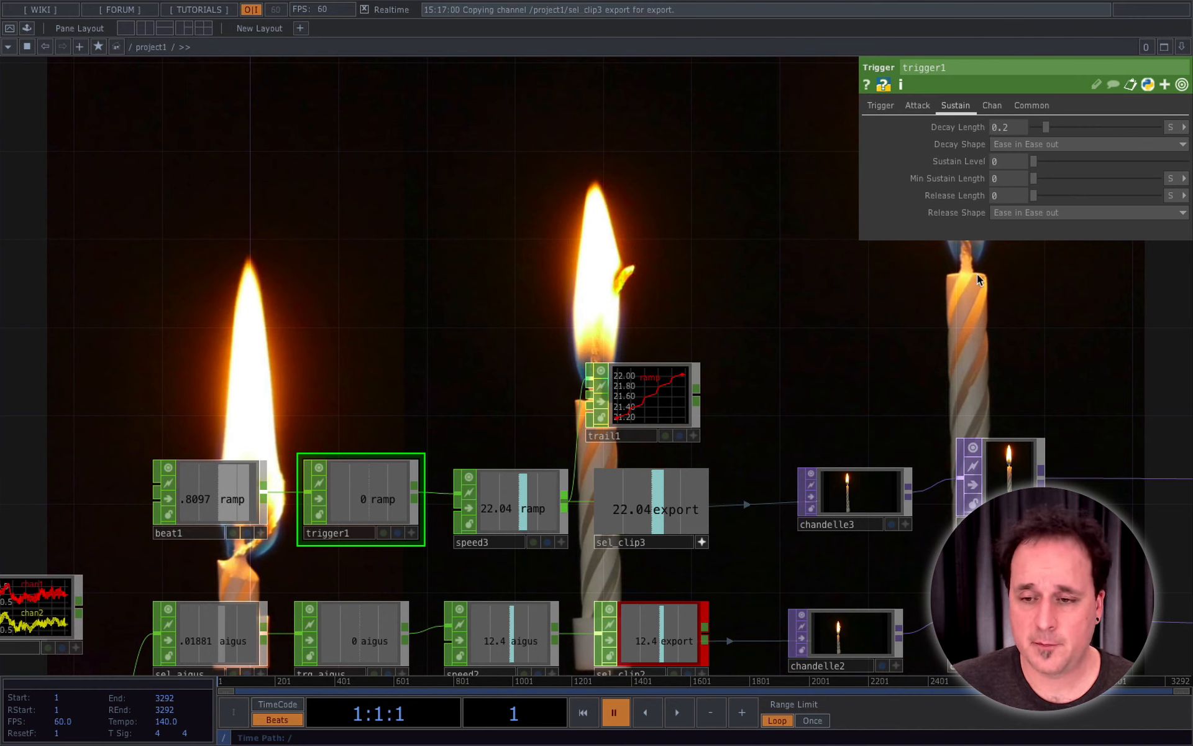
{"action": "left_click", "coordinate": [678, 714]}
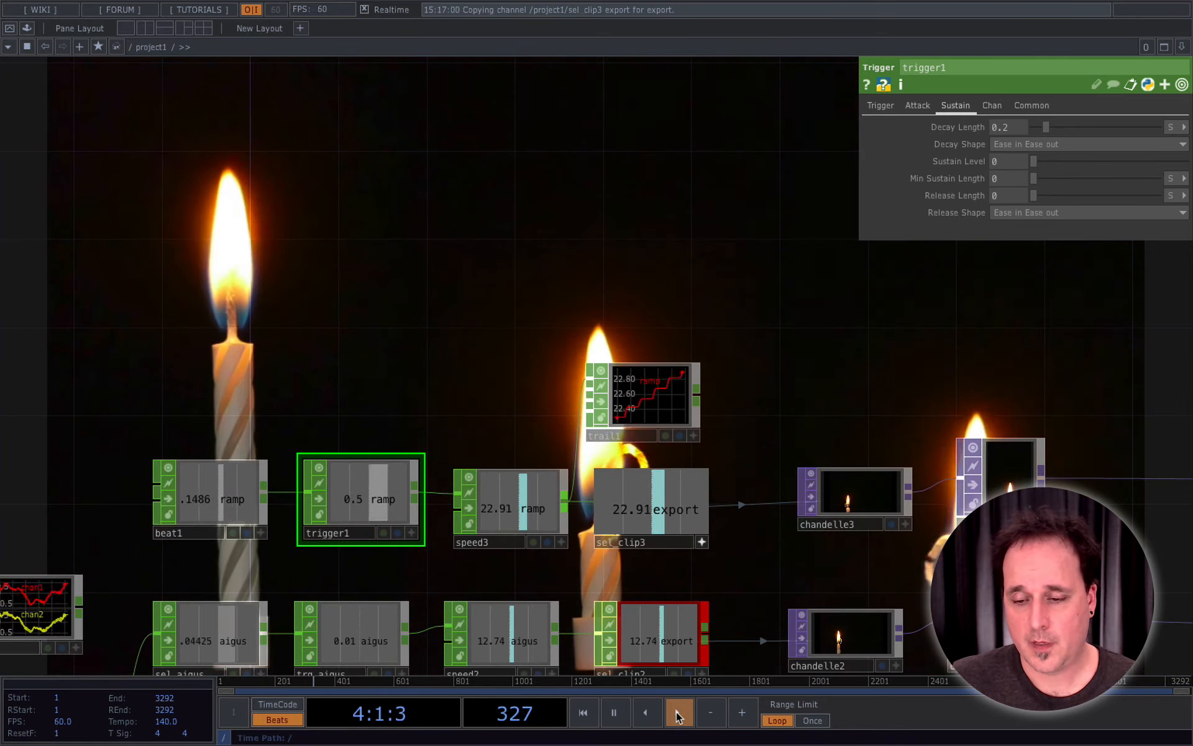
{"action": "left_click", "coordinate": [651, 714]}
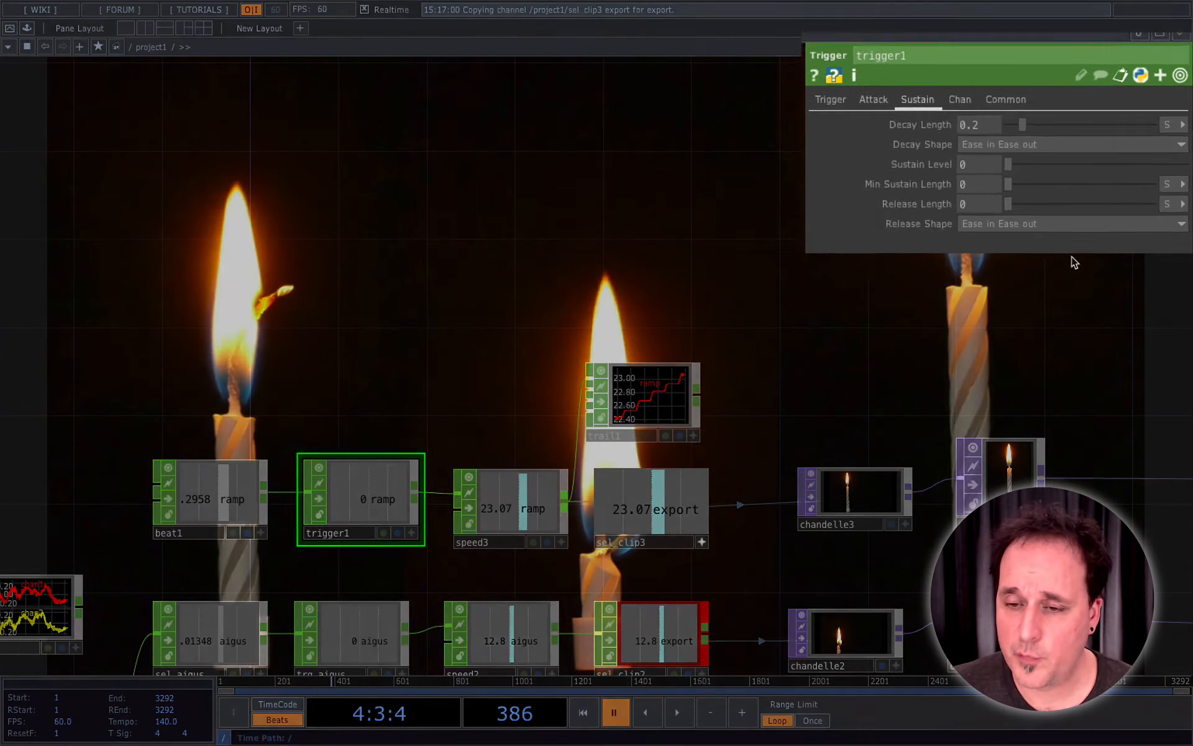
Review the threshold, attack and sustain settings of trigger1.
{"action": "left_click", "coordinate": [739, 89]}
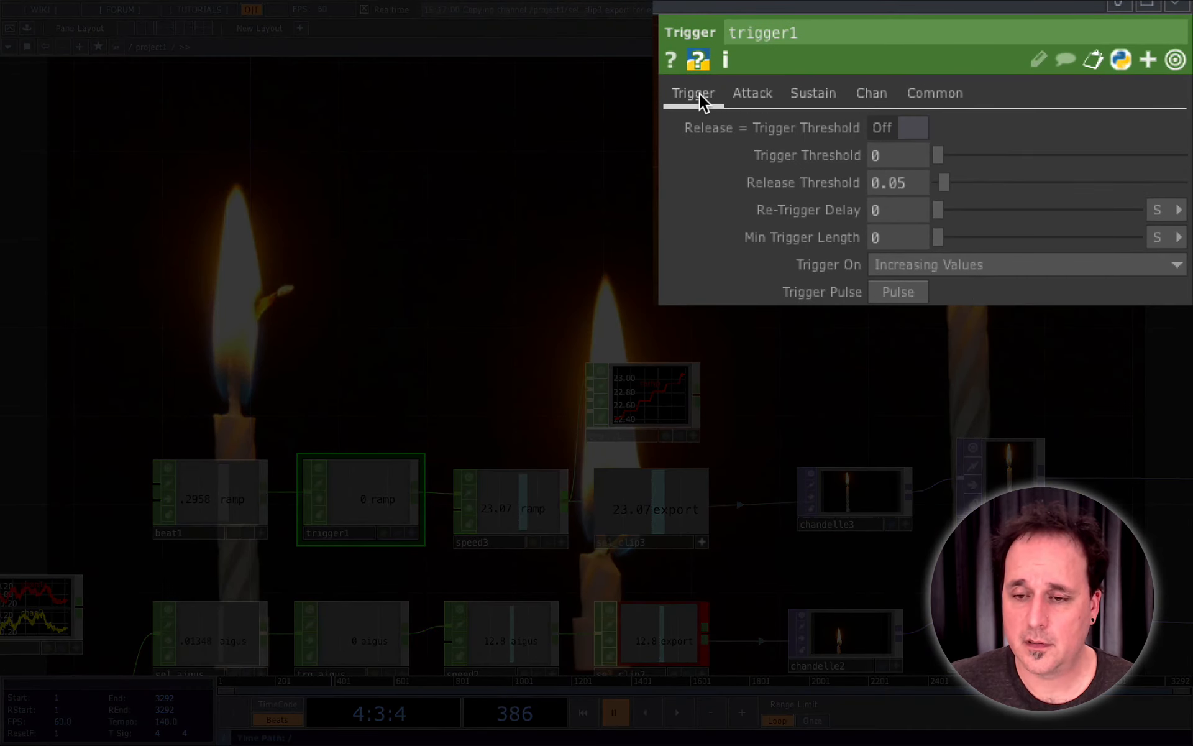
{"action": "left_click", "coordinate": [749, 93]}
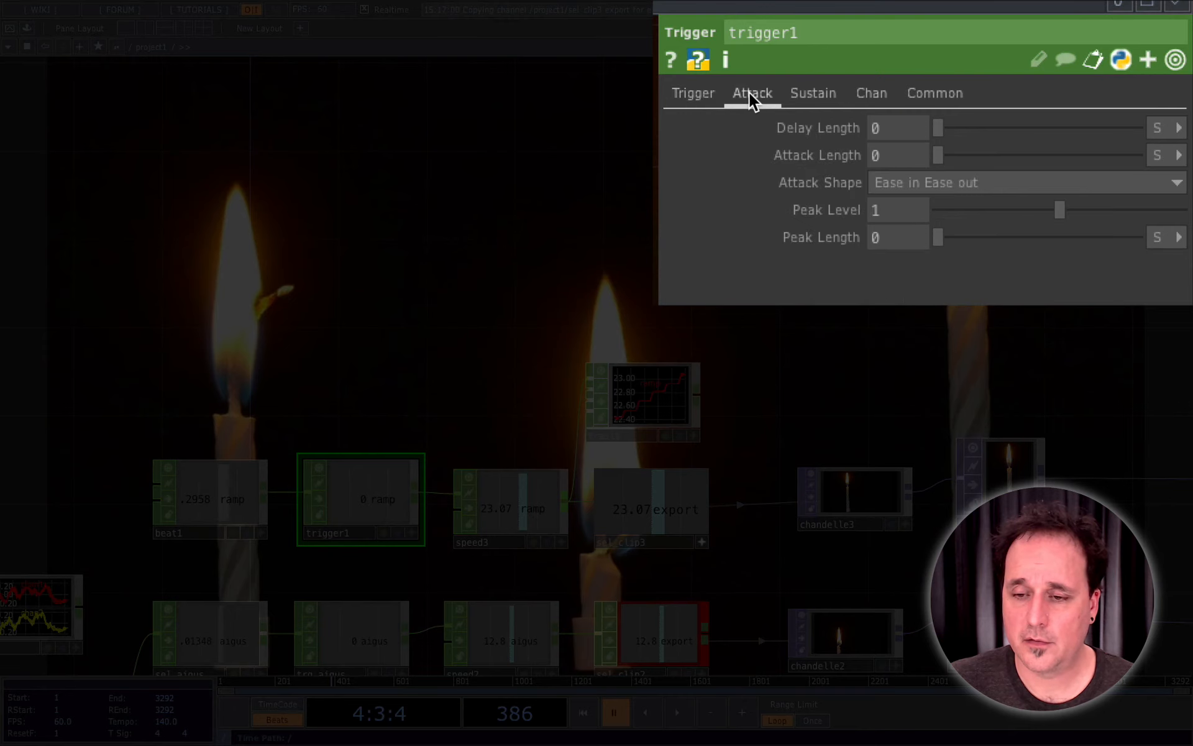
{"action": "left_click", "coordinate": [807, 93]}
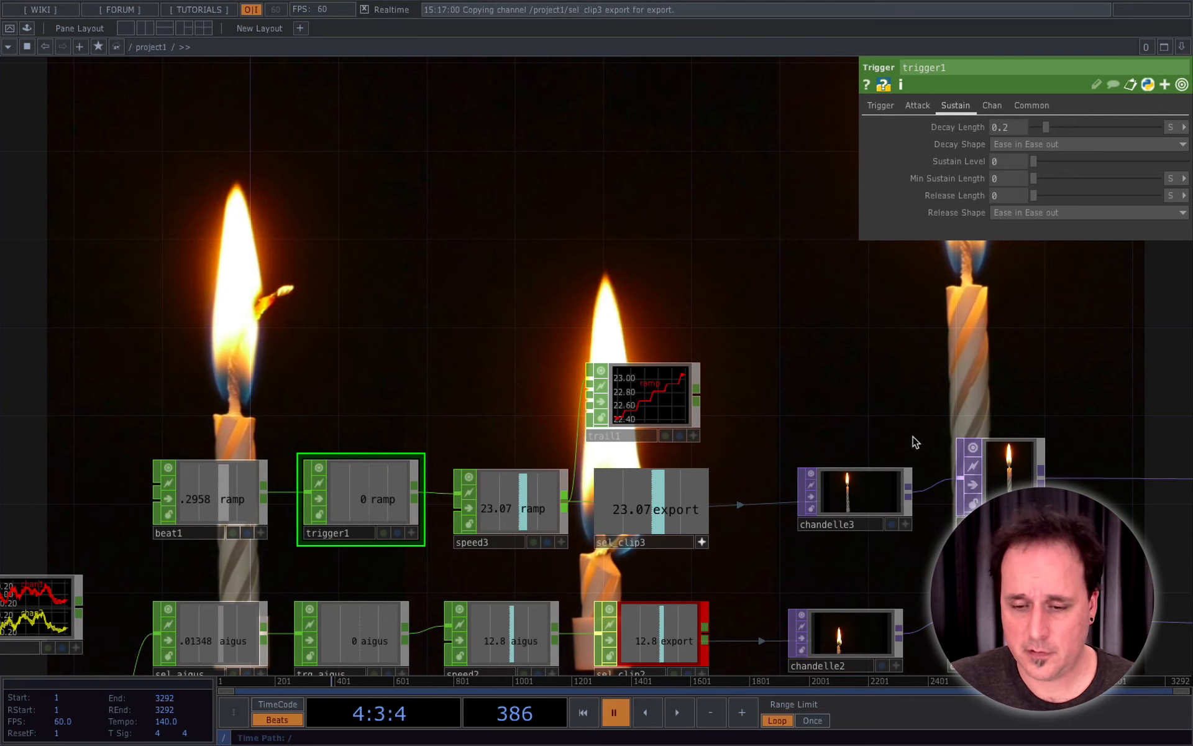
Play the timeline from the start with trail1 enlarged to examine the shape of the speed3 curve, and pause it.
{"action": "scroll", "coordinate": [640, 404], "scroll_direction": "up", "scroll_amount": 5}
{"action": "scroll", "coordinate": [646, 407], "scroll_direction": "up", "scroll_amount": 2}
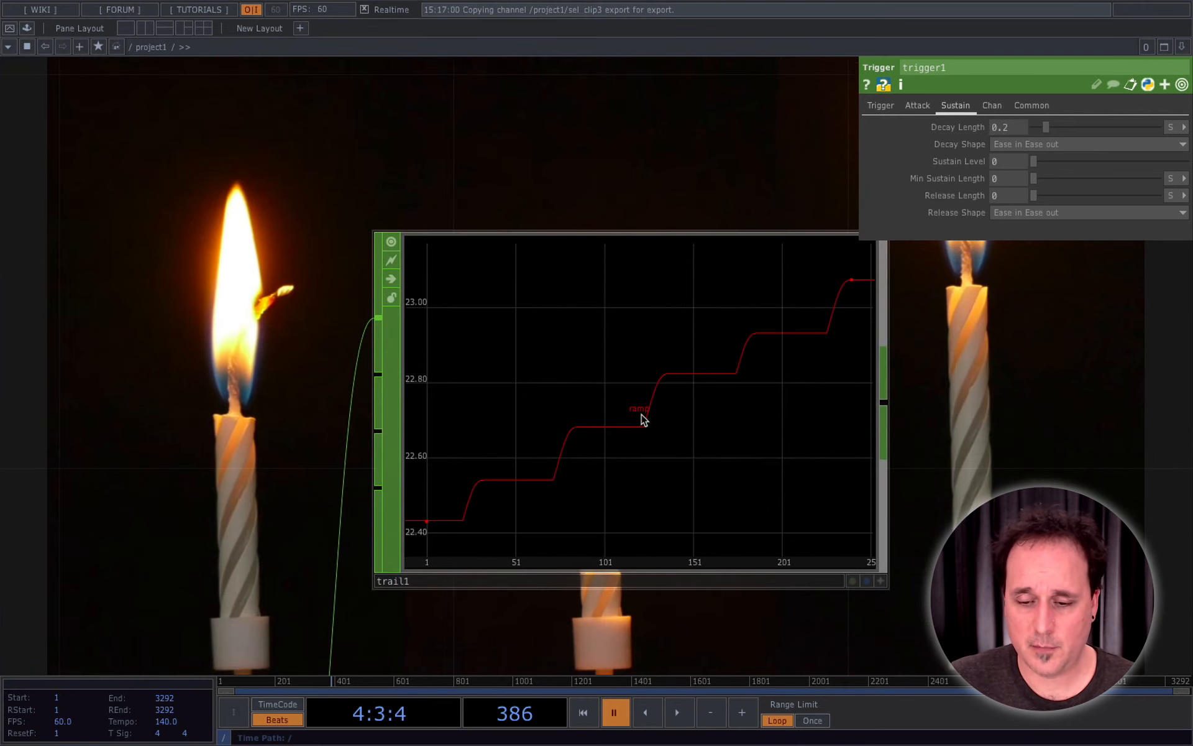
{"action": "left_click", "coordinate": [583, 712]}
{"action": "left_click", "coordinate": [678, 713]}
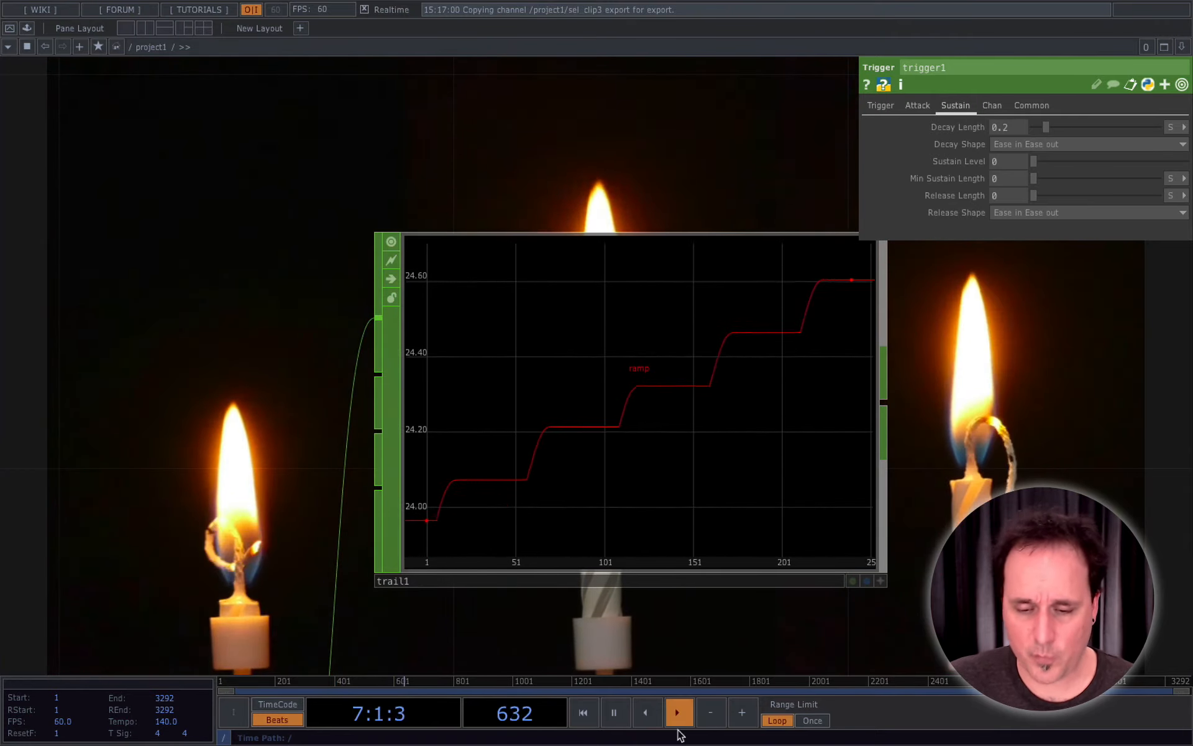
{"action": "left_click", "coordinate": [614, 715]}
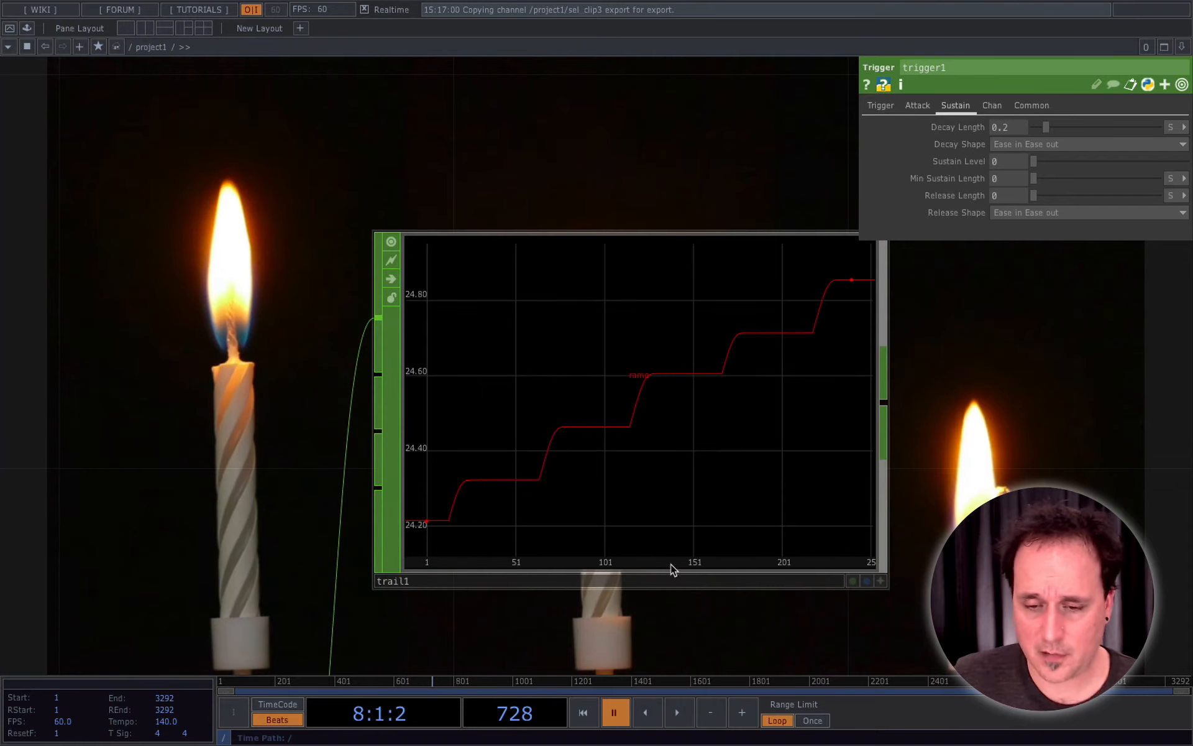
{"action": "scroll", "coordinate": [671, 564], "scroll_direction": "down", "scroll_amount": 5}
{"action": "scroll", "coordinate": [844, 629], "scroll_direction": "down", "scroll_amount": 2}
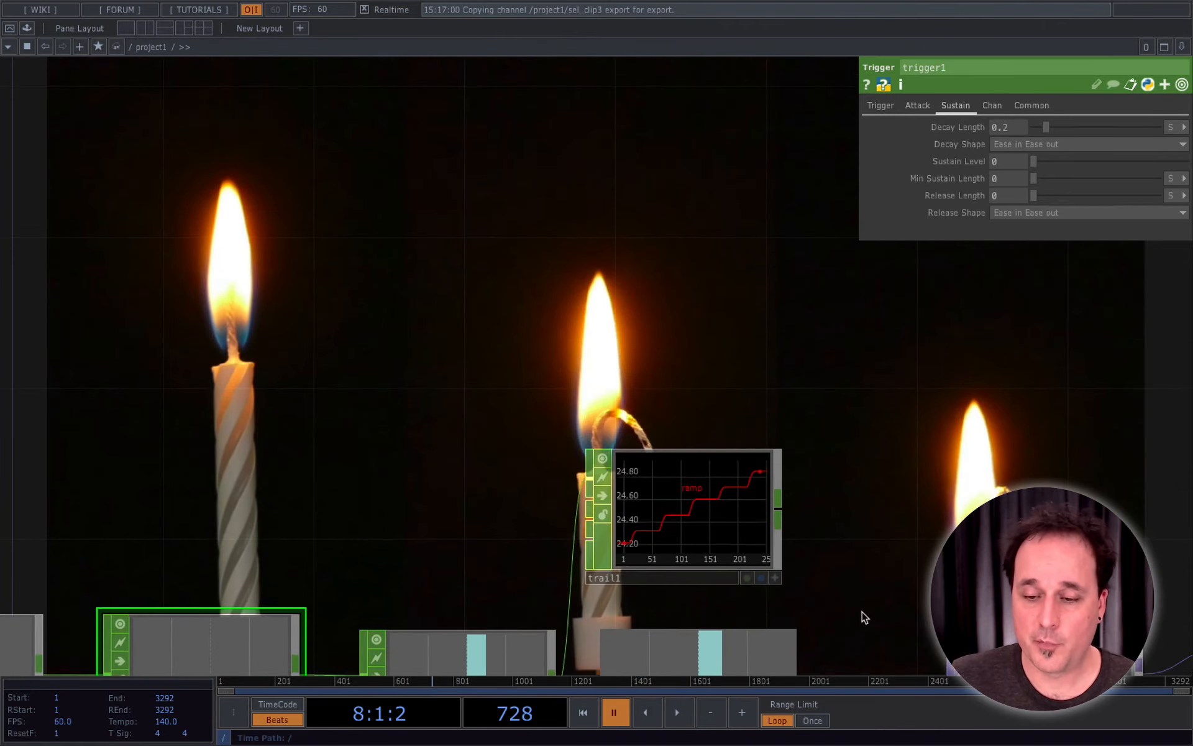
Examine the whole network, from the beat and audio control chains through the three candle clips to the final composite.
{"action": "left_click_drag", "start_coordinate": [861, 562], "coordinate": [810, 314]}
{"action": "scroll", "coordinate": [836, 522], "scroll_direction": "down", "scroll_amount": 2}
{"action": "scroll", "coordinate": [836, 522], "scroll_direction": "down", "scroll_amount": 3}
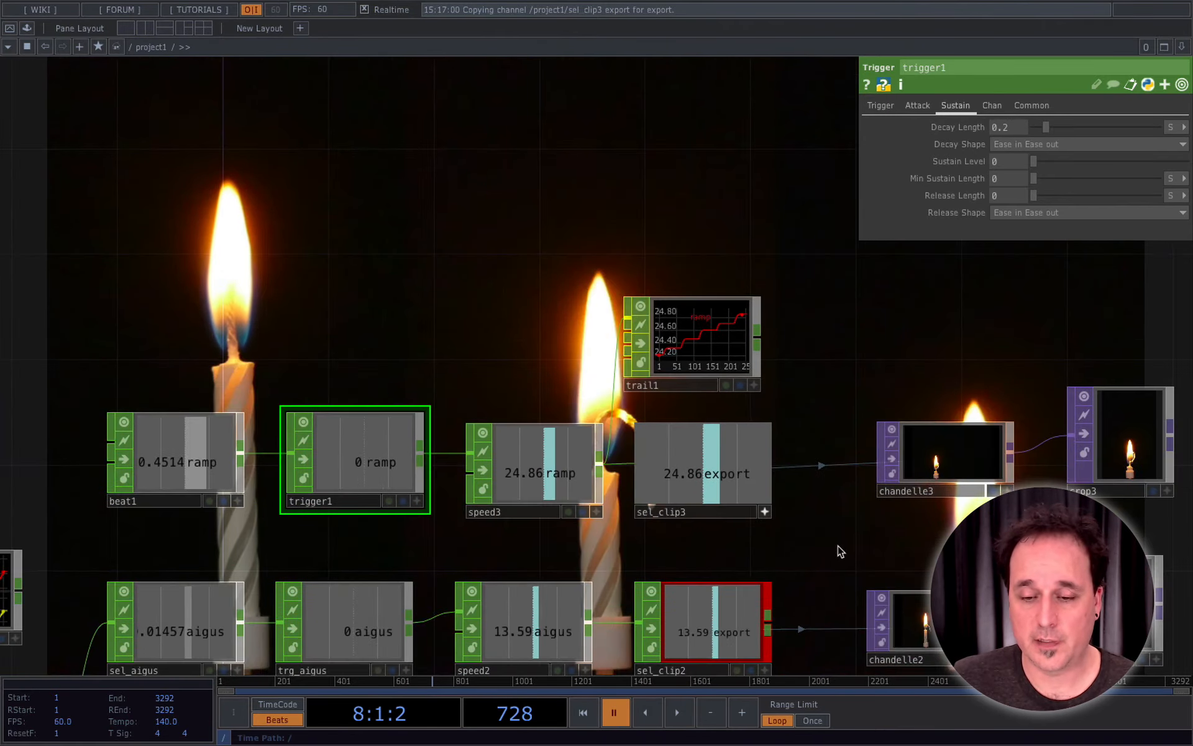
{"action": "left_click_drag", "start_coordinate": [847, 554], "coordinate": [813, 396]}
{"action": "scroll", "coordinate": [810, 400], "scroll_direction": "down", "scroll_amount": 2}
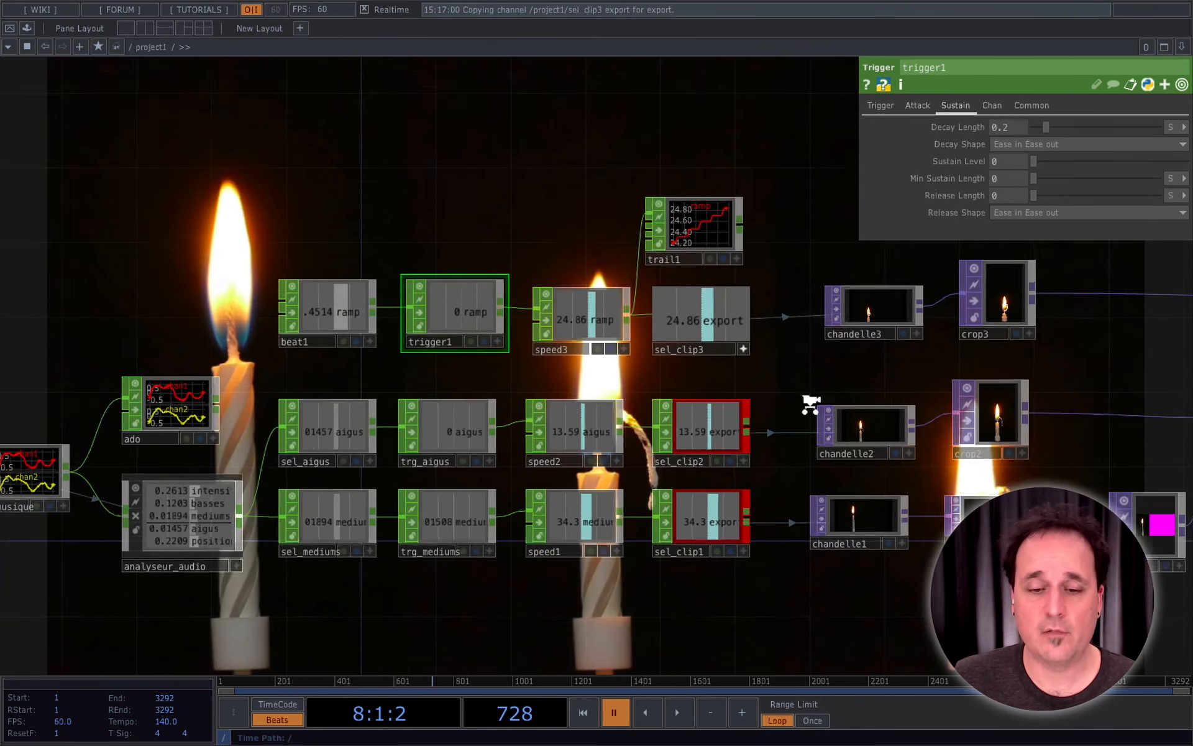
{"action": "scroll", "coordinate": [787, 621], "scroll_direction": "down", "scroll_amount": 2}
{"action": "left_click_drag", "start_coordinate": [786, 618], "coordinate": [650, 601]}
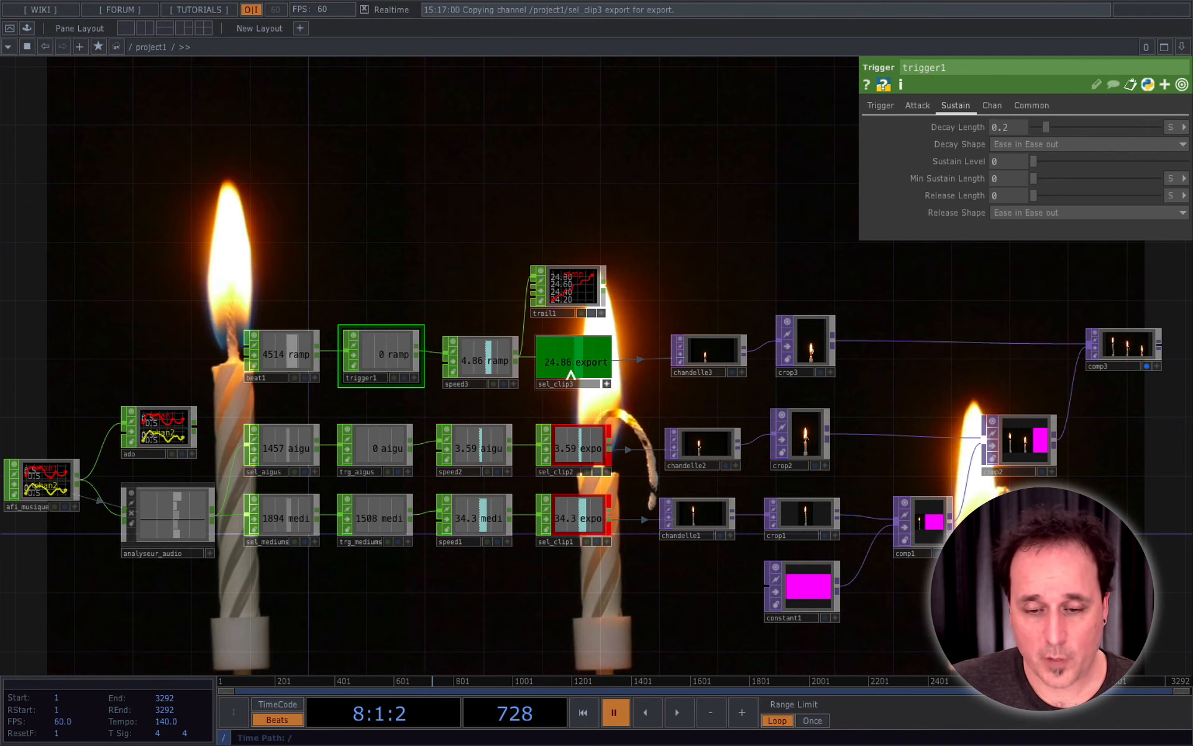
{"action": "scroll", "coordinate": [431, 413], "scroll_direction": "down", "scroll_amount": 1}
{"action": "scroll", "coordinate": [431, 413], "scroll_direction": "up", "scroll_amount": 5}
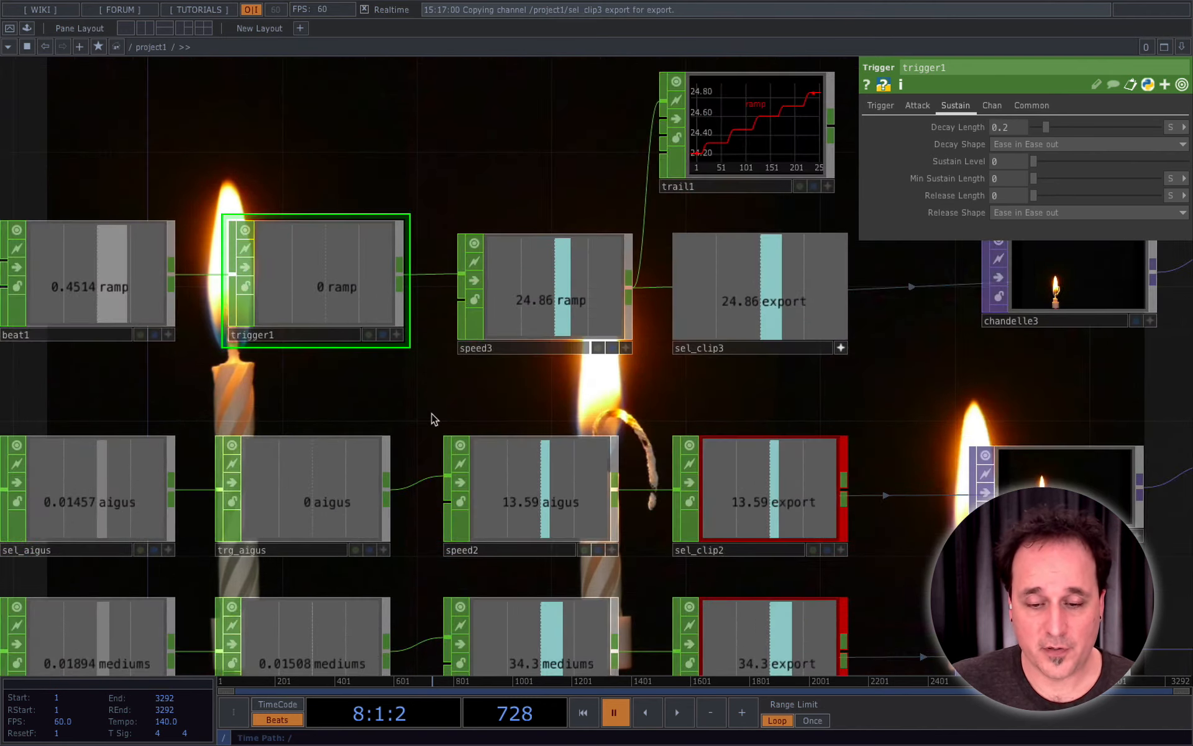
{"action": "scroll", "coordinate": [434, 419], "scroll_direction": "down", "scroll_amount": 2}
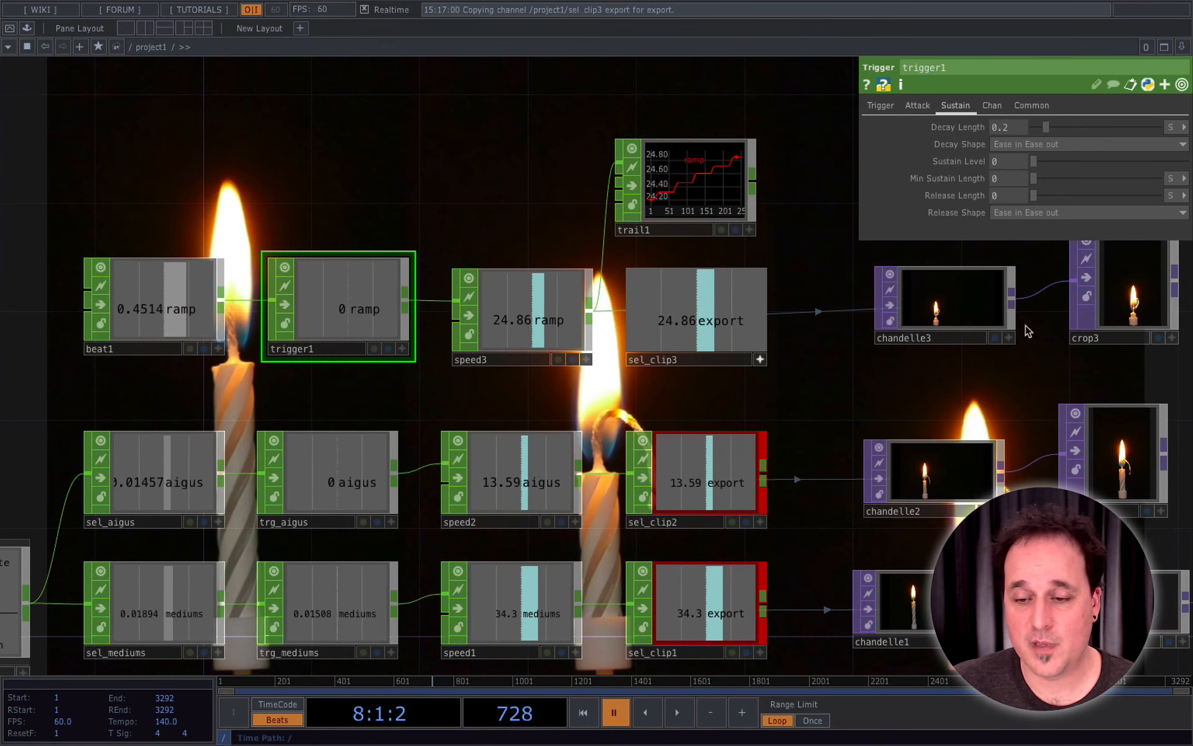
{"action": "scroll", "coordinate": [426, 447], "scroll_direction": "down", "scroll_amount": 3}
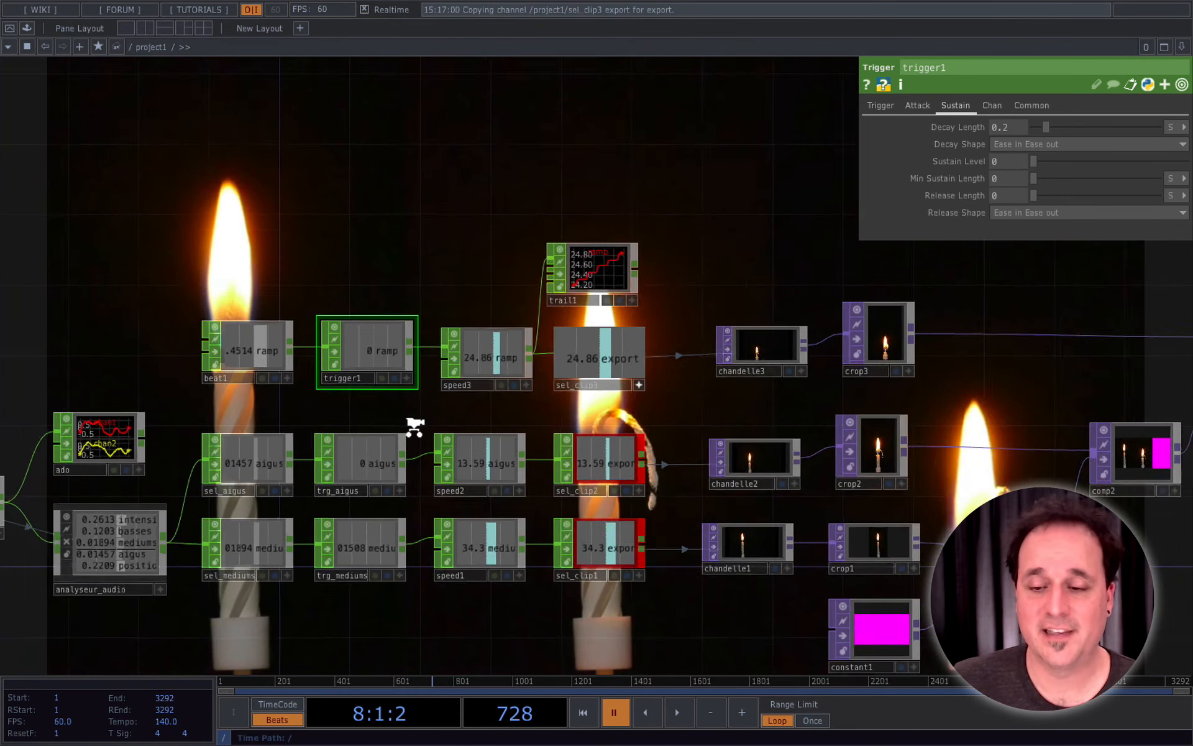
{"action": "scroll", "coordinate": [415, 428], "scroll_direction": "down", "scroll_amount": 1}
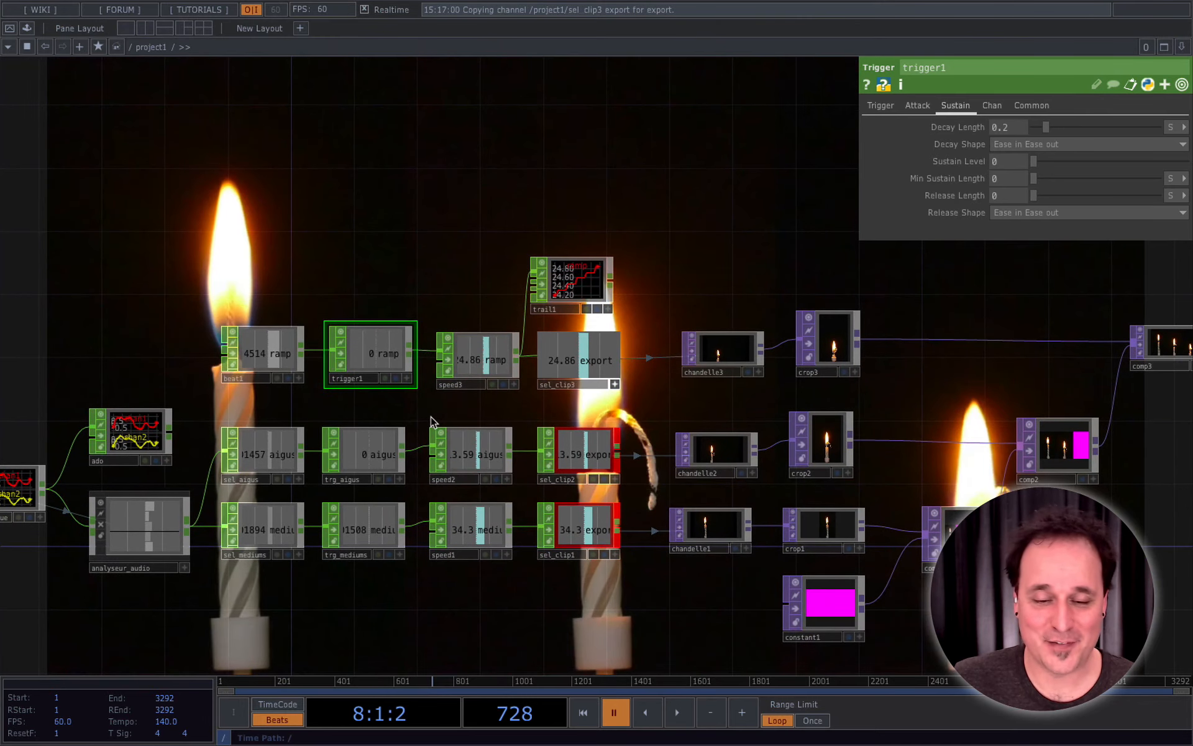
{"action": "scroll", "coordinate": [433, 421], "scroll_direction": "down", "scroll_amount": 2}
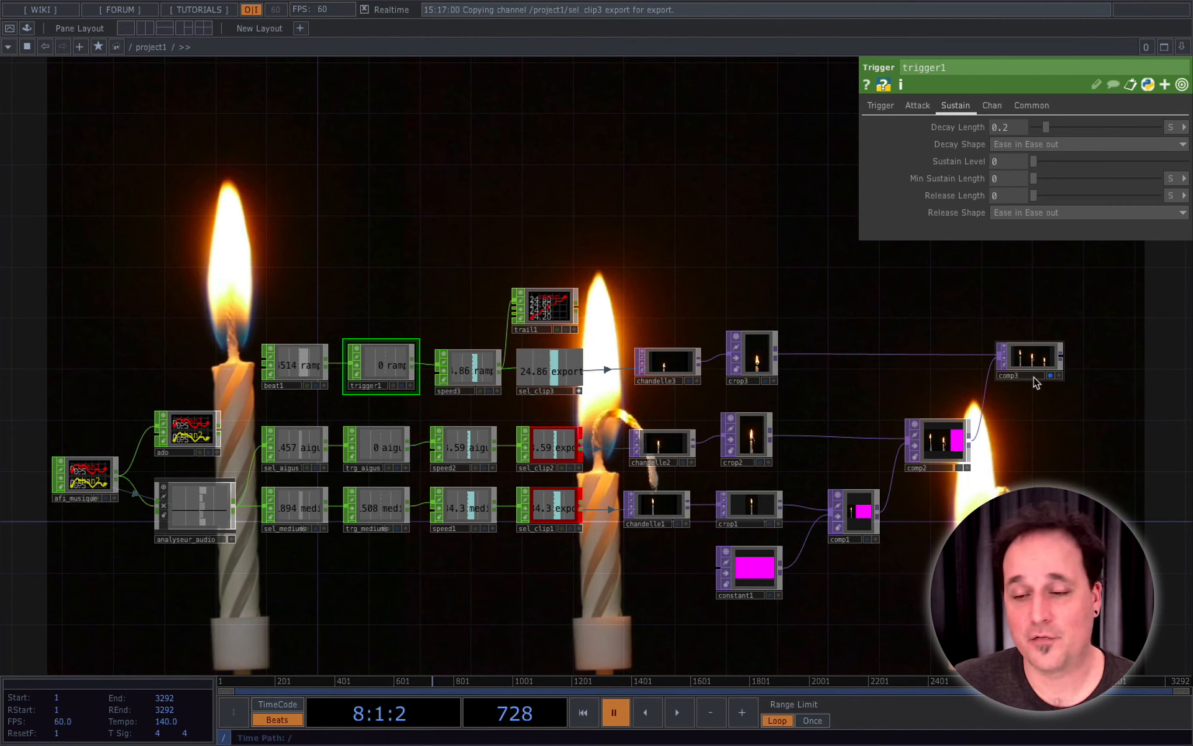
Add an Out TOP fed by the output of comp3 and place it beside comp3.
{"action": "right_click", "coordinate": [1060, 359]}
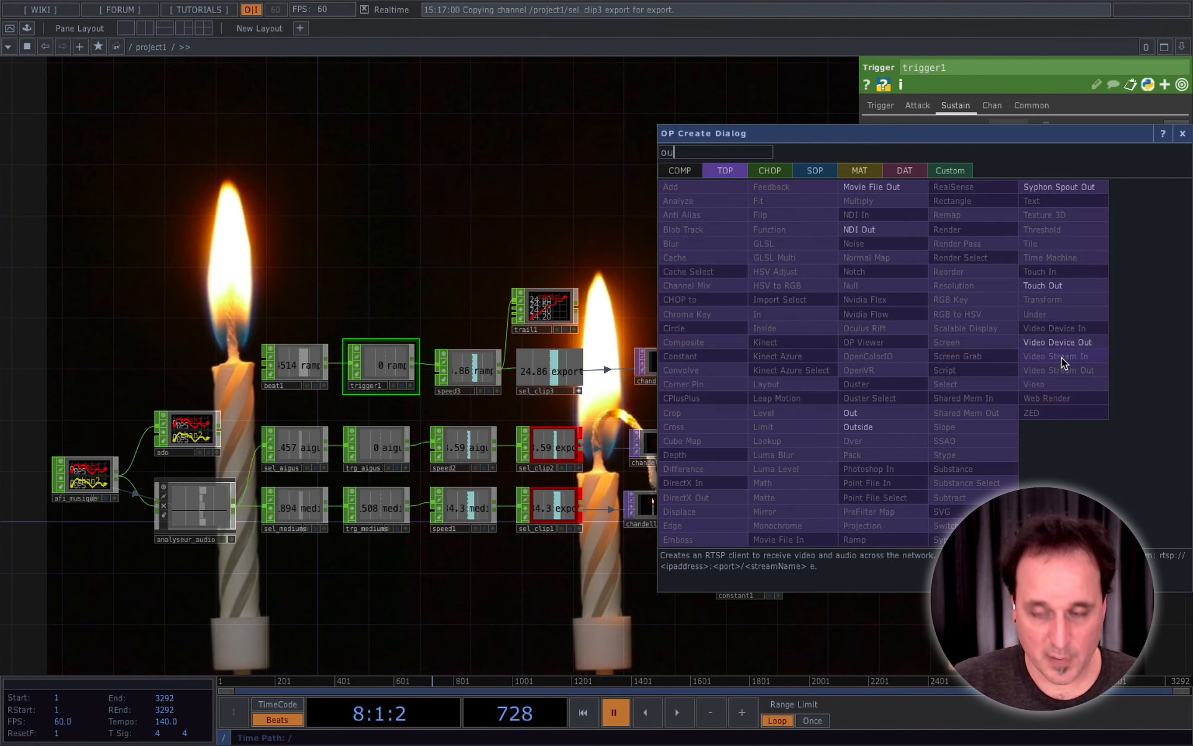
{"action": "left_click", "coordinate": [882, 413]}
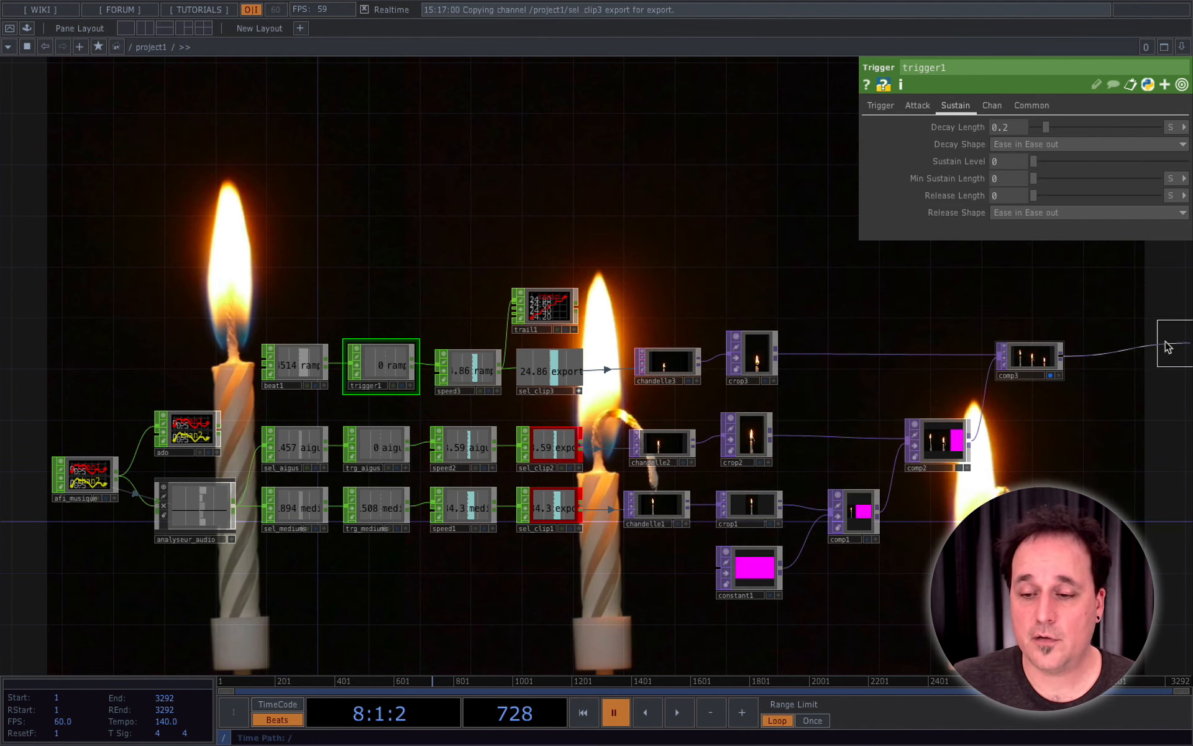
{"action": "left_click", "coordinate": [1129, 369]}
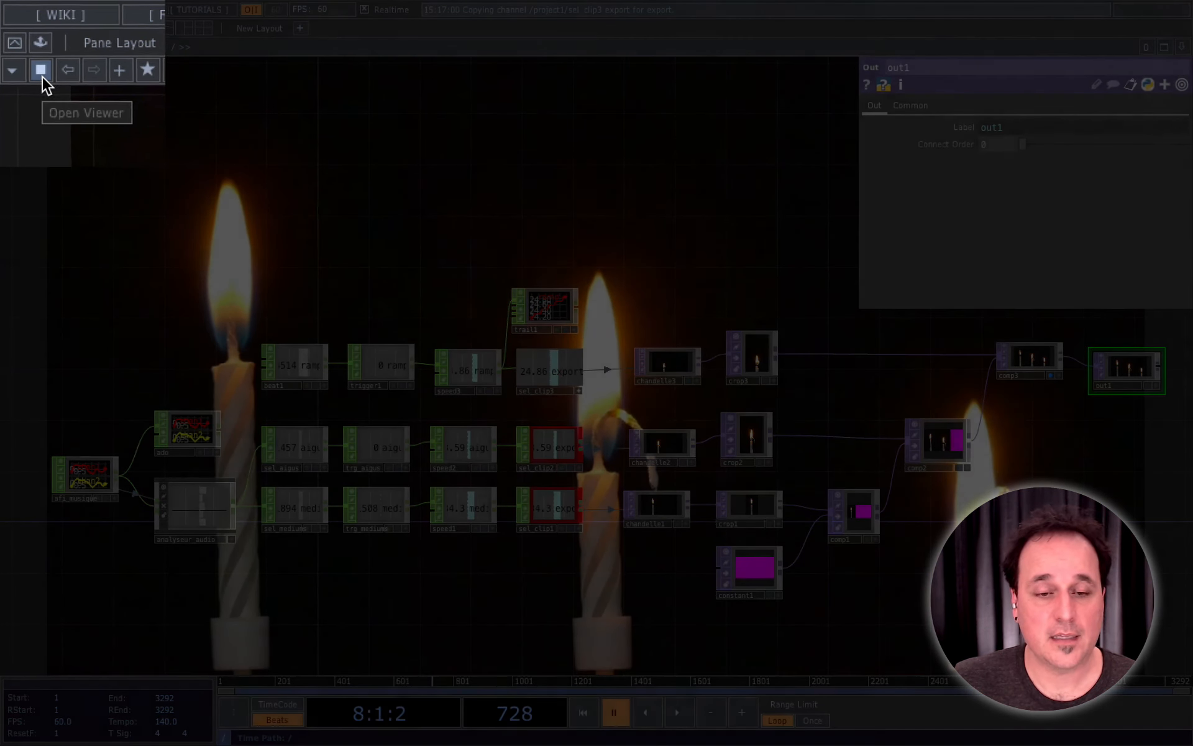
Play the timeline from the start, watch the three candles in a separate project1 viewer window, close it, and pause playback.
{"action": "left_click", "coordinate": [681, 713]}
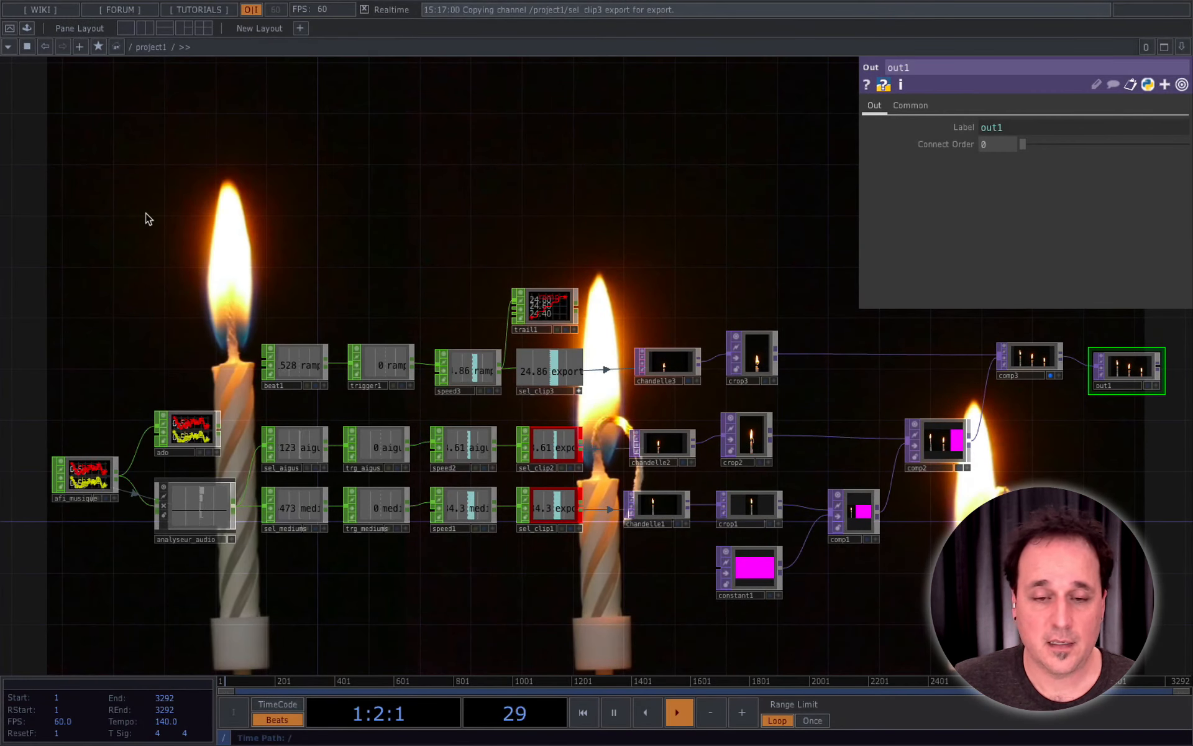
{"action": "key", "text": "F1"}
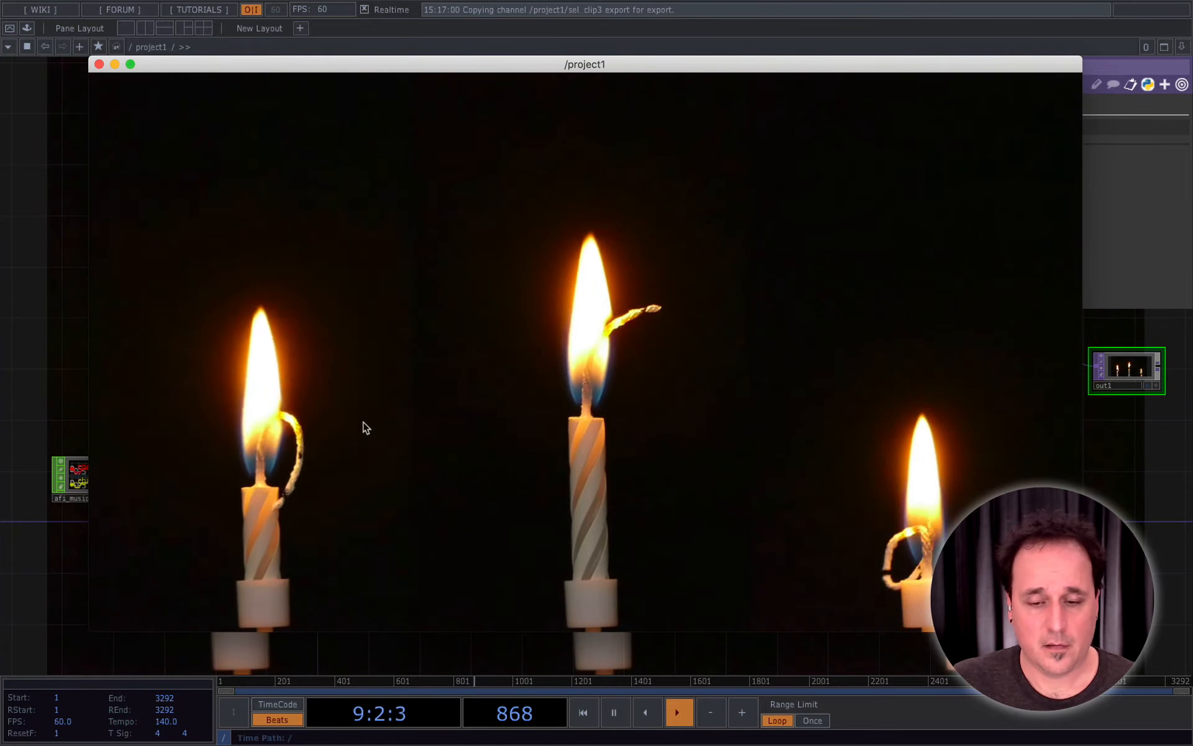
{"action": "left_click", "coordinate": [99, 64]}
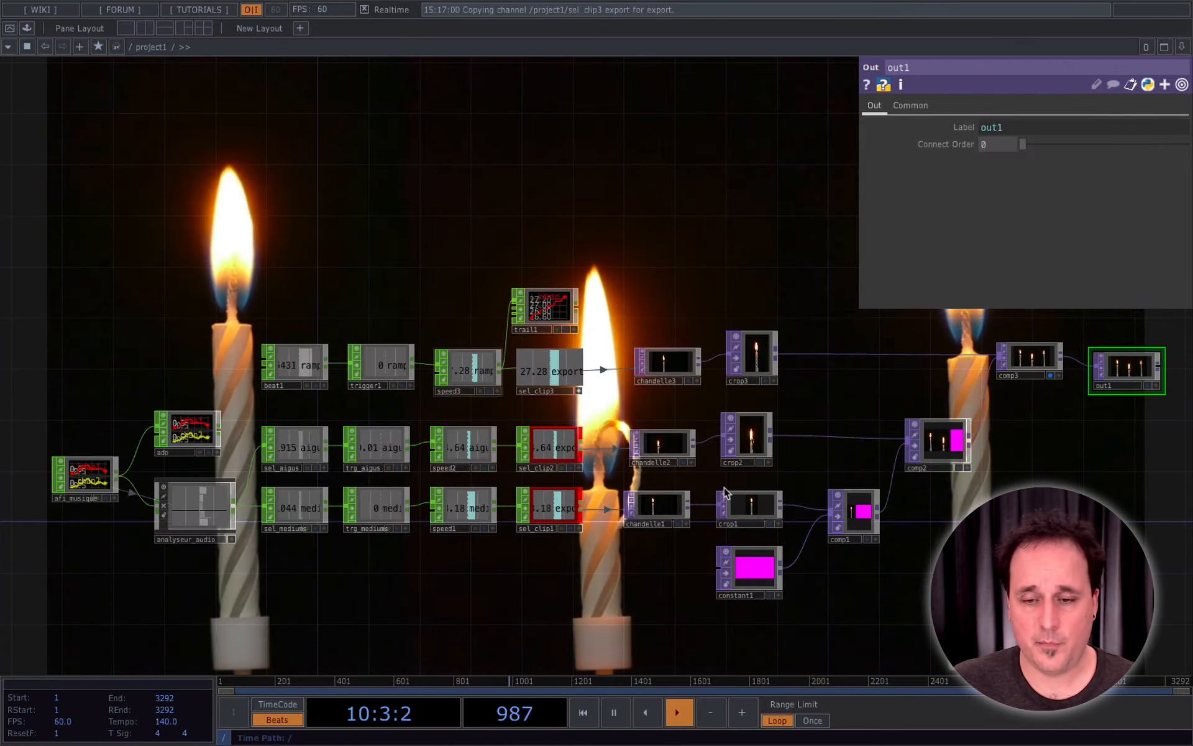
{"action": "left_click", "coordinate": [611, 714]}
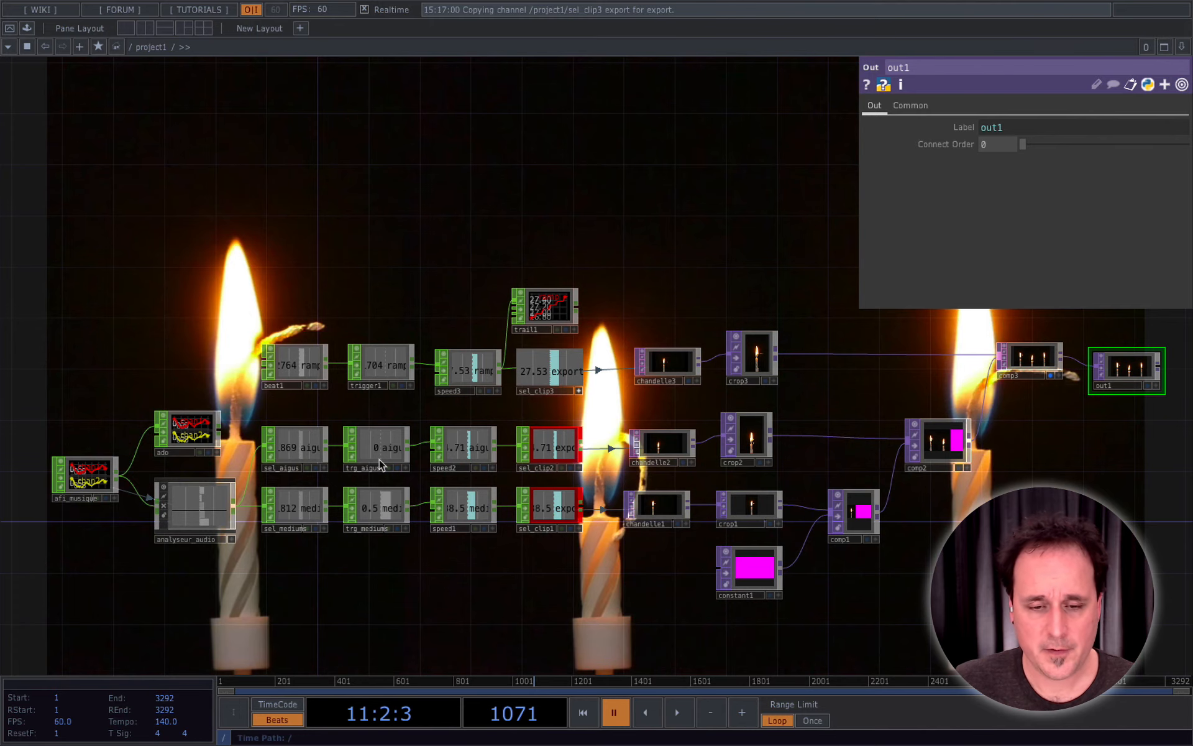
Set the Play Mode of beat1 to Locked to Timeline.
{"action": "scroll", "coordinate": [286, 392], "scroll_direction": "up", "scroll_amount": 4}
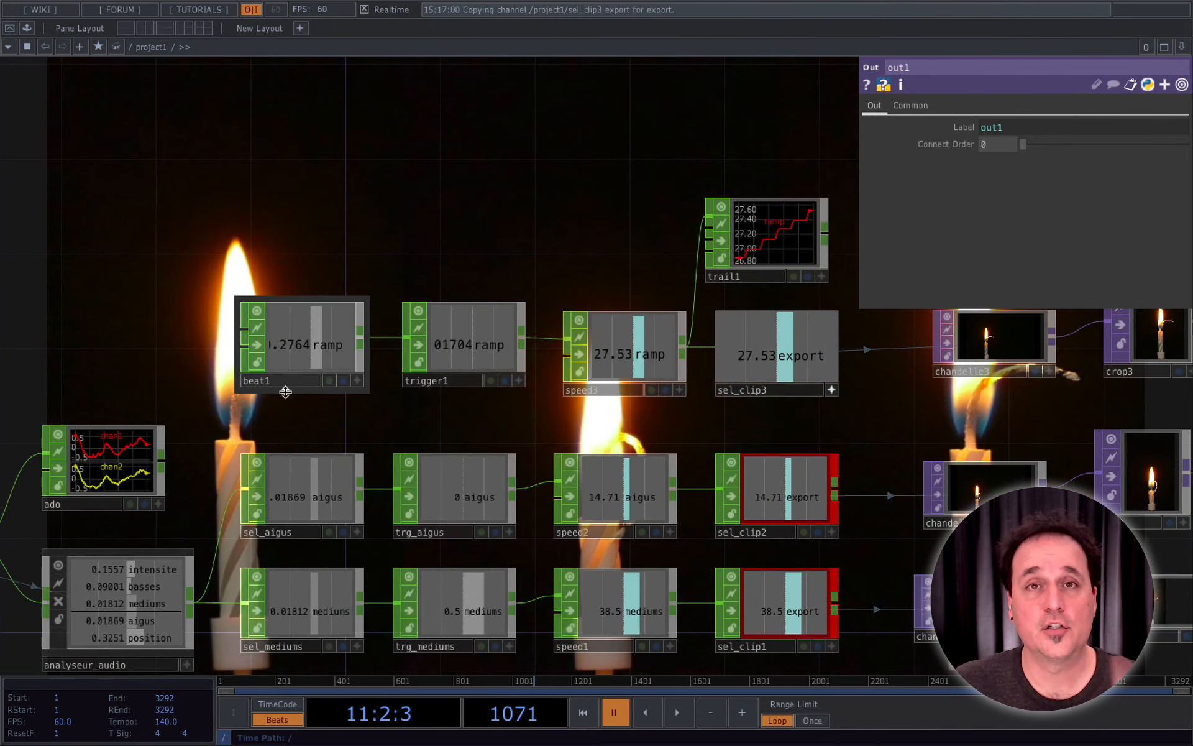
{"action": "scroll", "coordinate": [362, 417], "scroll_direction": "up", "scroll_amount": 3}
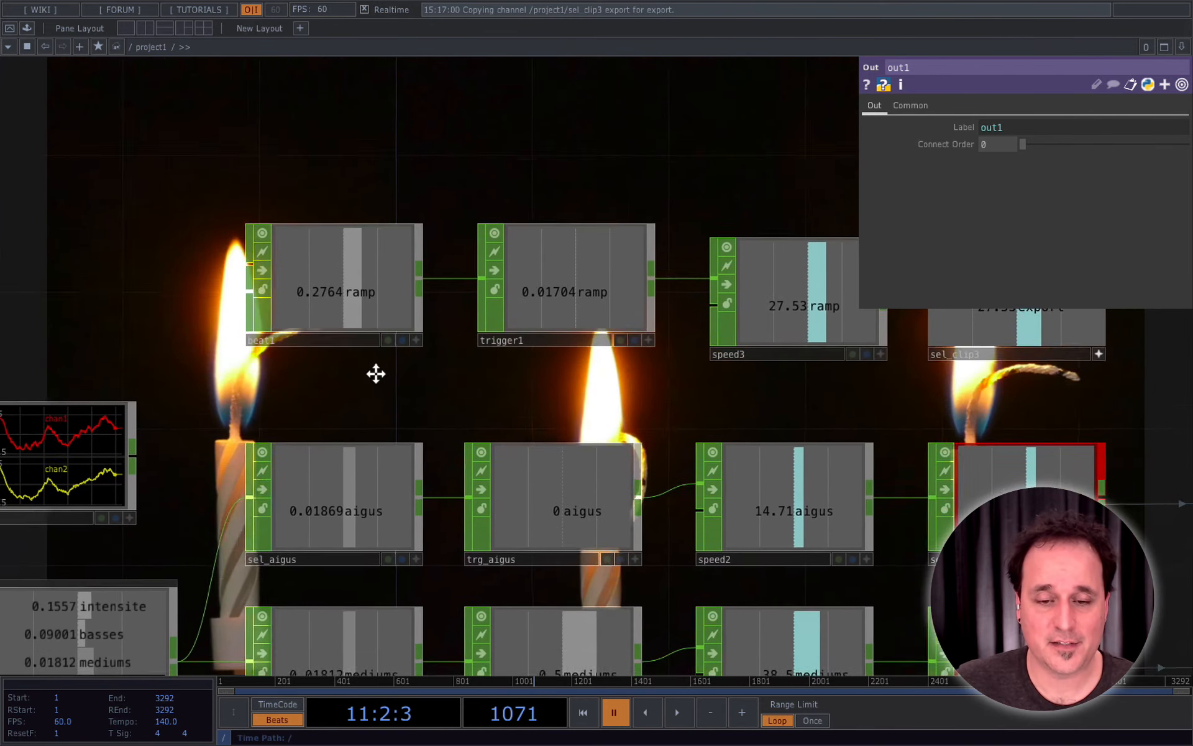
{"action": "left_click_drag", "start_coordinate": [376, 373], "coordinate": [388, 327]}
{"action": "left_click", "coordinate": [375, 230]}
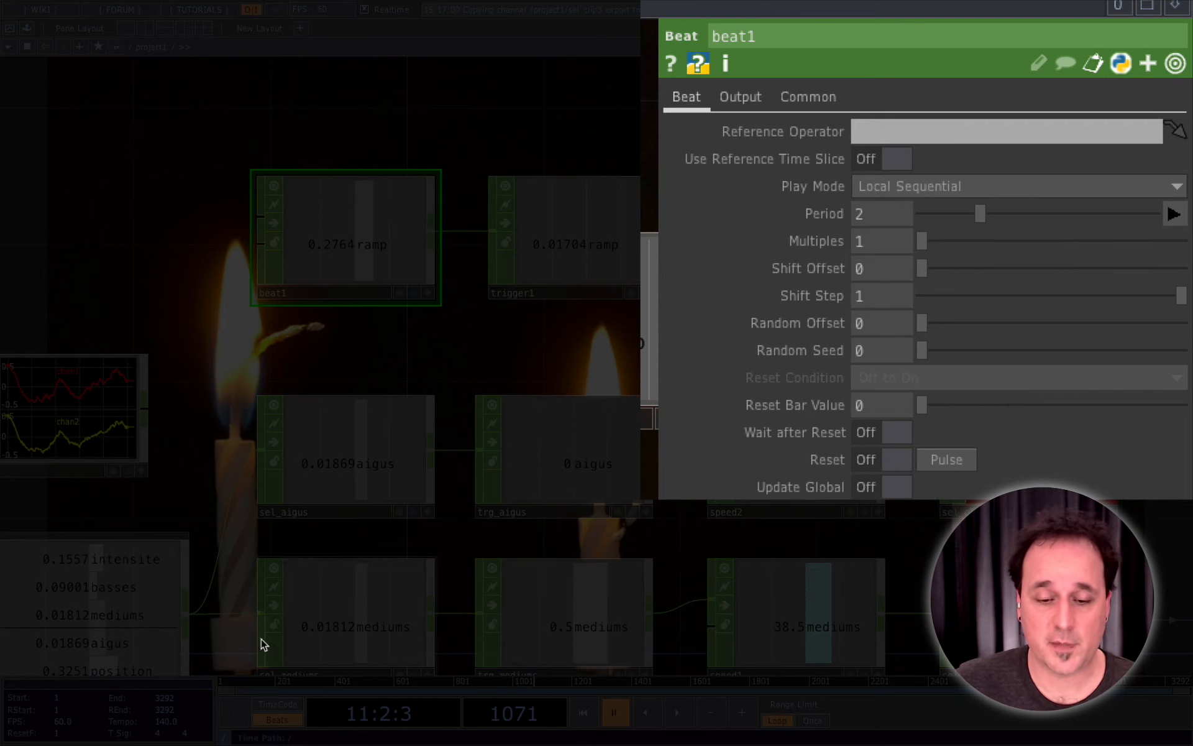
{"action": "left_click", "coordinate": [986, 190]}
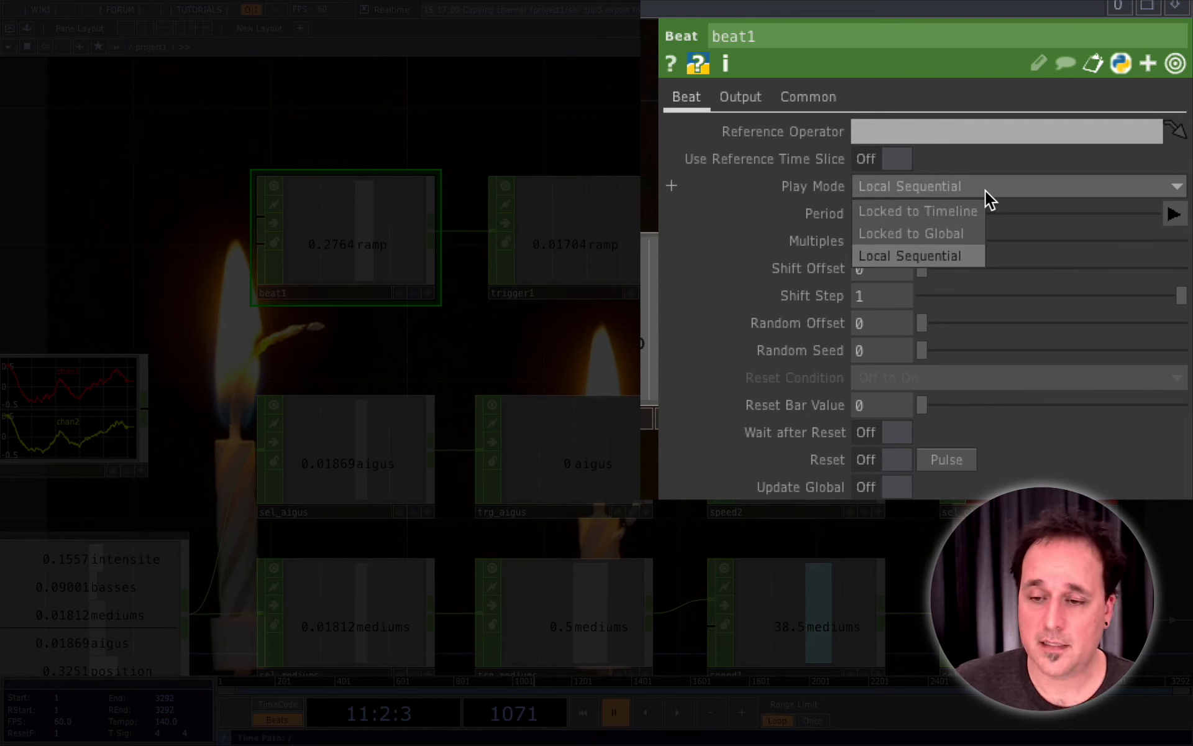
{"action": "left_click", "coordinate": [907, 211]}
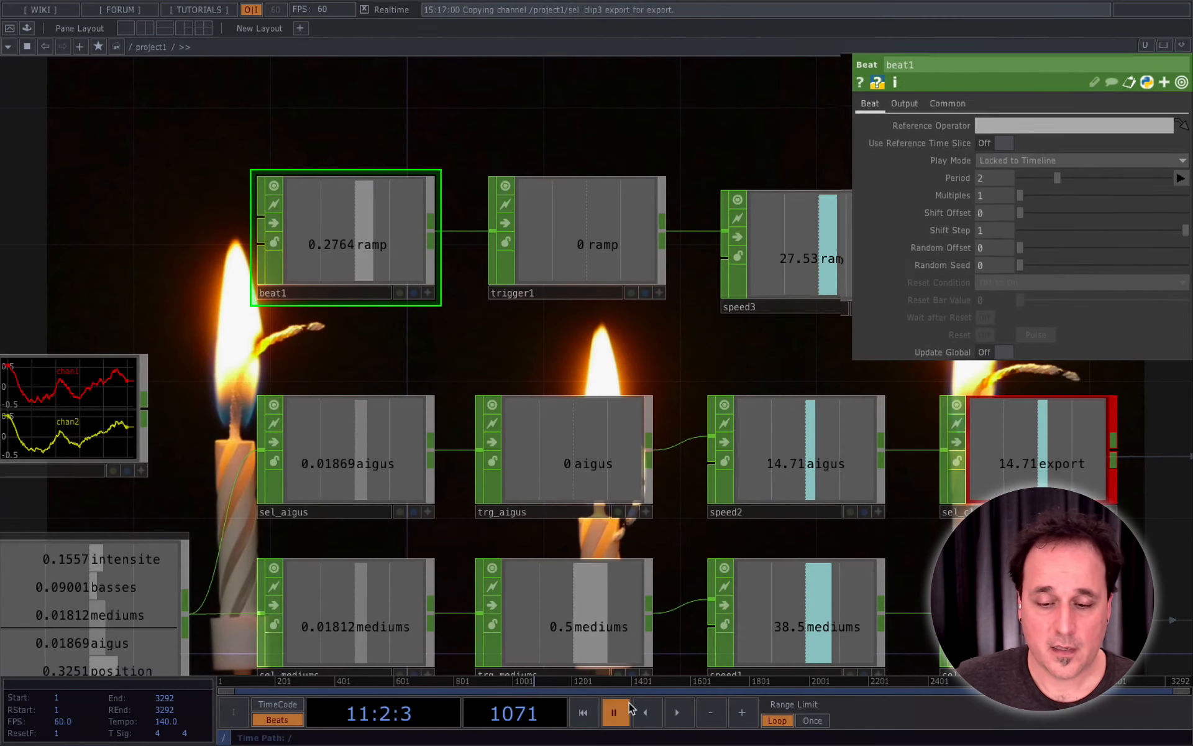
Rewind and play the timeline, check the timeline-locked candle output in the project1 viewer window, and close the viewer.
{"action": "left_click", "coordinate": [582, 714]}
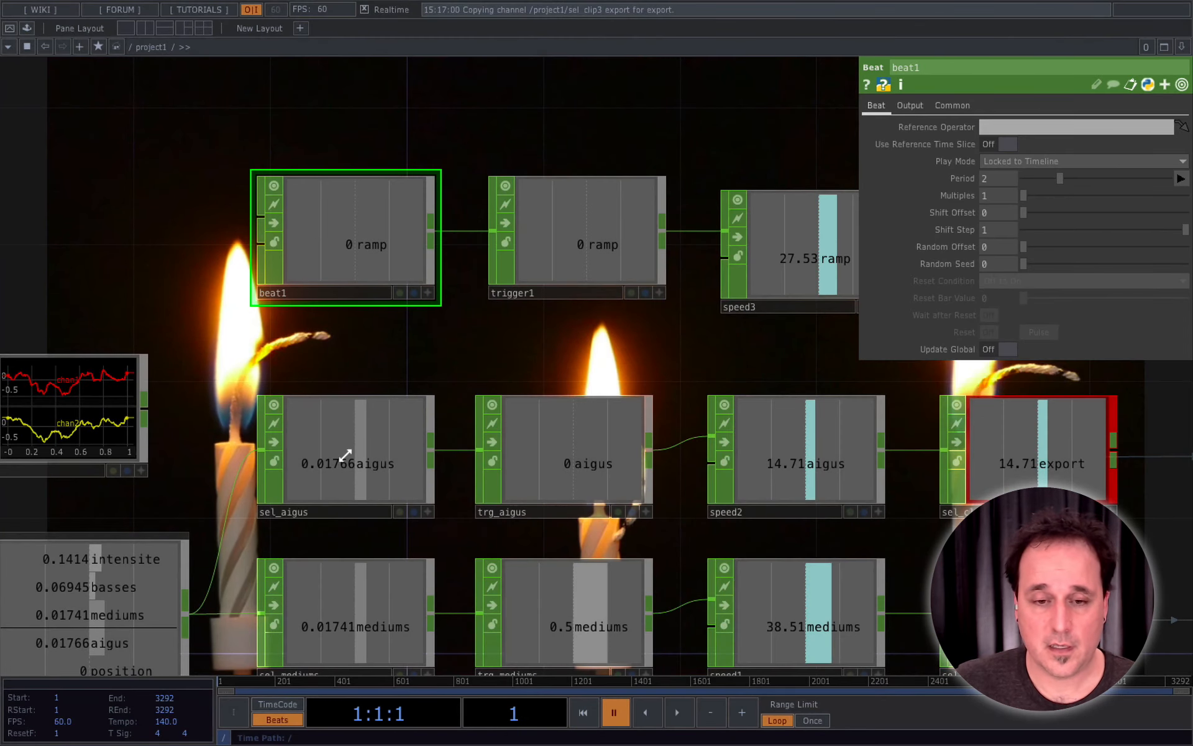
{"action": "left_click", "coordinate": [678, 712]}
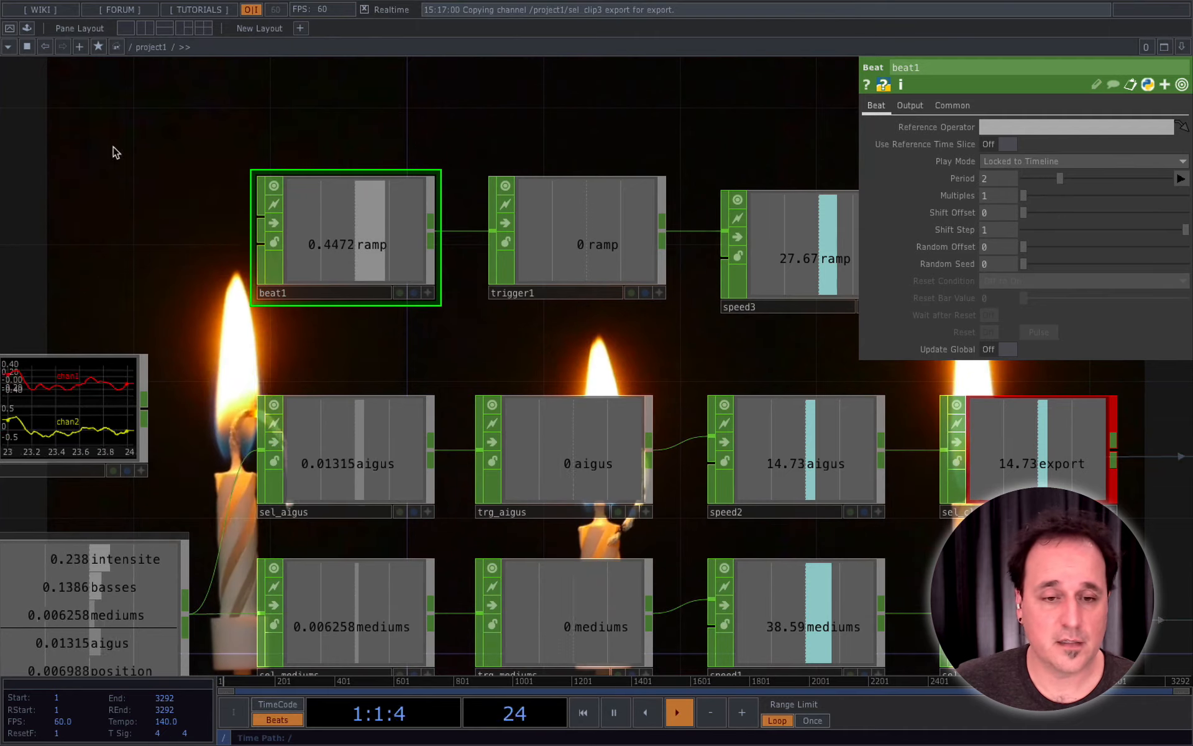
{"action": "left_click", "coordinate": [26, 47]}
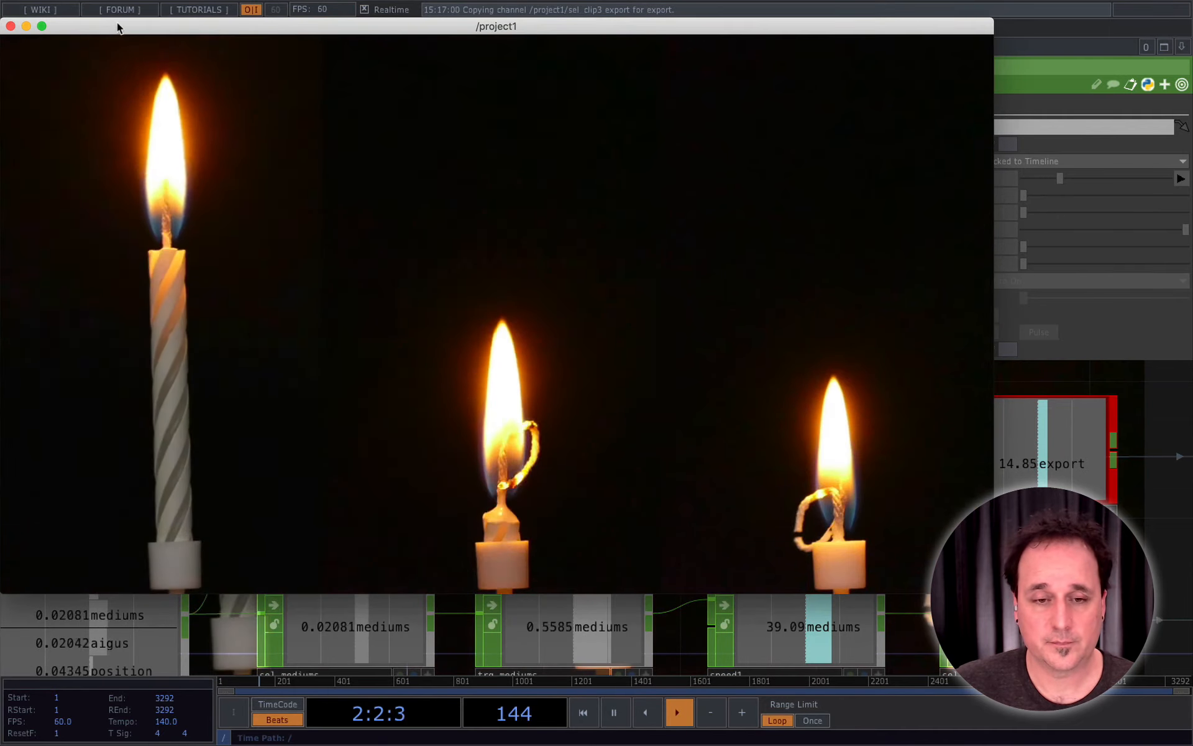
{"action": "left_click_drag", "start_coordinate": [117, 26], "coordinate": [165, 49]}
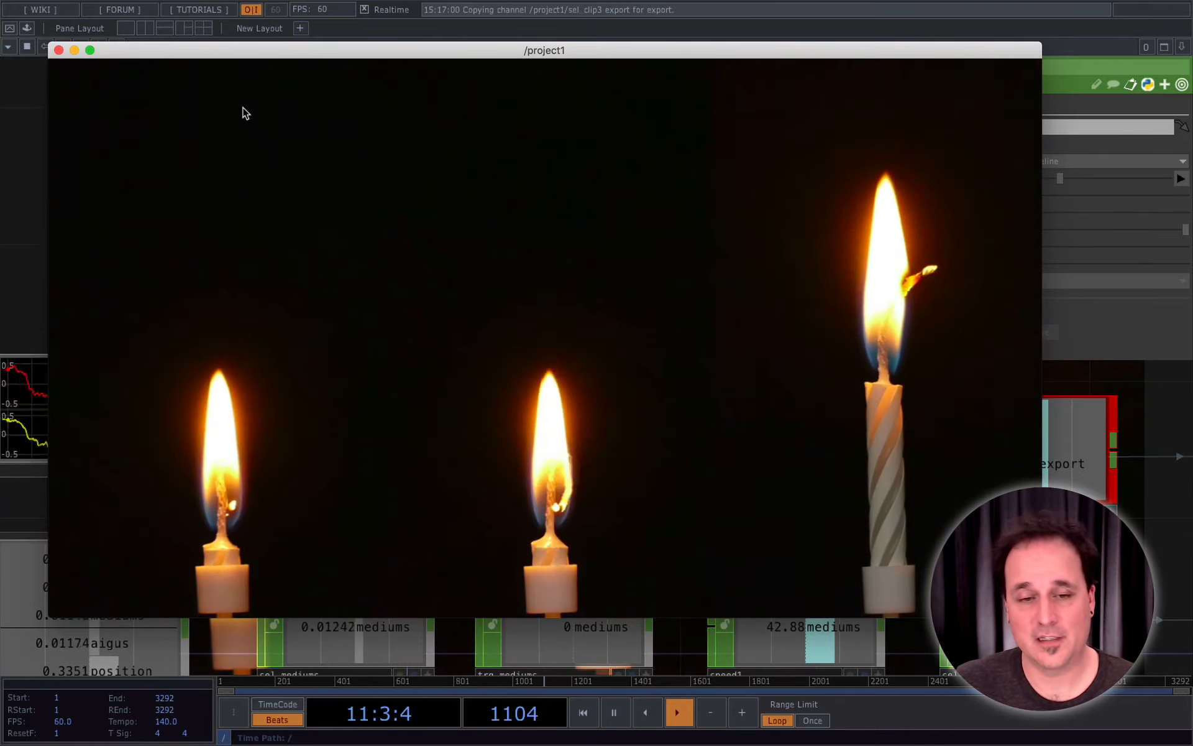
{"action": "left_click", "coordinate": [59, 50]}
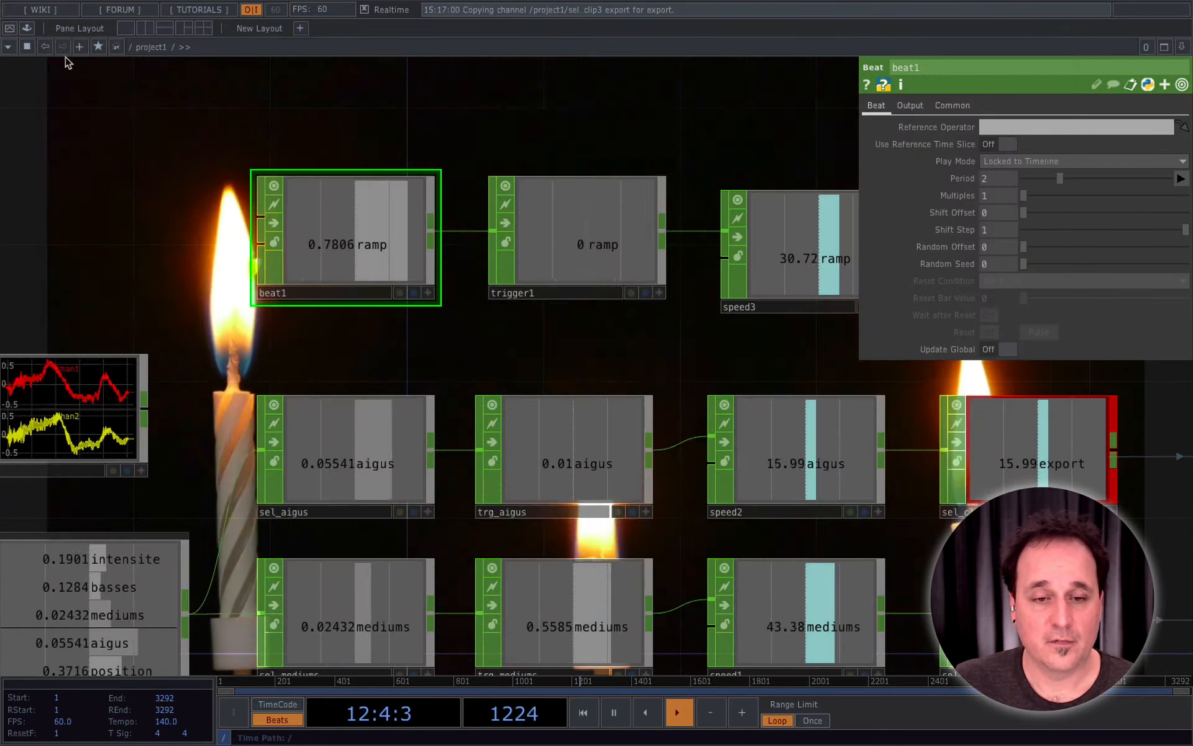